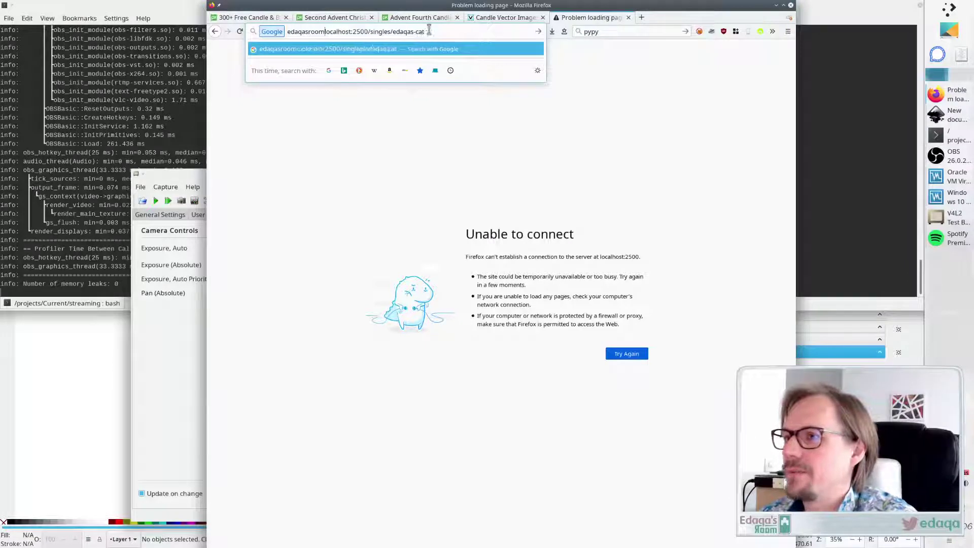
Replace the localhost:2500 host in the address with edaqasroom.com, keeping the singles/edaqas-cat path, and submit it
{"action": "type", "text": ".com"}
{"action": "key", "text": "Delete"}
{"action": "key", "text": "Delete"}
{"action": "key", "text": "Delete"}
{"action": "key", "text": "Delete"}
{"action": "key", "text": "Delete"}
{"action": "key", "text": "Delete"}
{"action": "key", "text": "Delete"}
{"action": "key", "text": "Delete"}
{"action": "key", "text": "Delete"}
{"action": "key", "text": "Delete"}
{"action": "key", "text": "Delete"}
{"action": "key", "text": "Delete"}
{"action": "key", "text": "Delete"}
{"action": "key", "text": "Delete"}
{"action": "key", "text": "Return"}
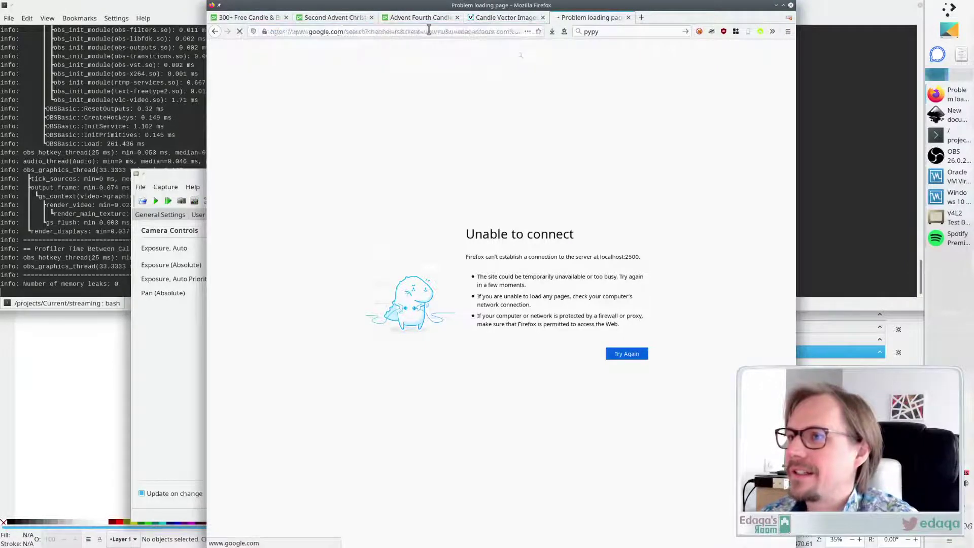
Open the Edaqa's Cat puzzle page at edaqasroom.com/singles/edaqas-cat
{"action": "left_click", "coordinate": [344, 31]}
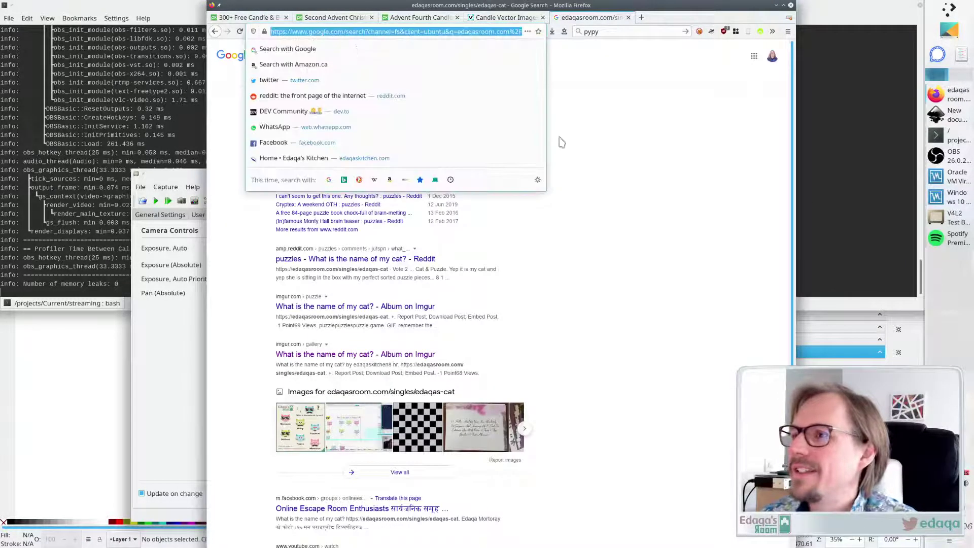
{"action": "left_click", "coordinate": [648, 176]}
{"action": "left_click", "coordinate": [341, 120]}
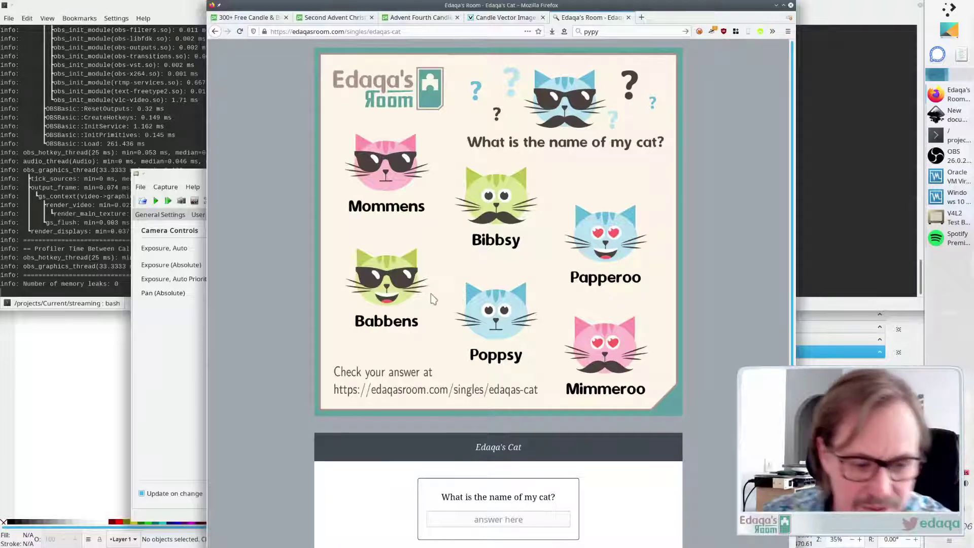
Change the last part of the page address to animal-tracks and load the Animal Tracks puzzle
{"action": "left_click_drag", "start_coordinate": [369, 32], "coordinate": [444, 45]}
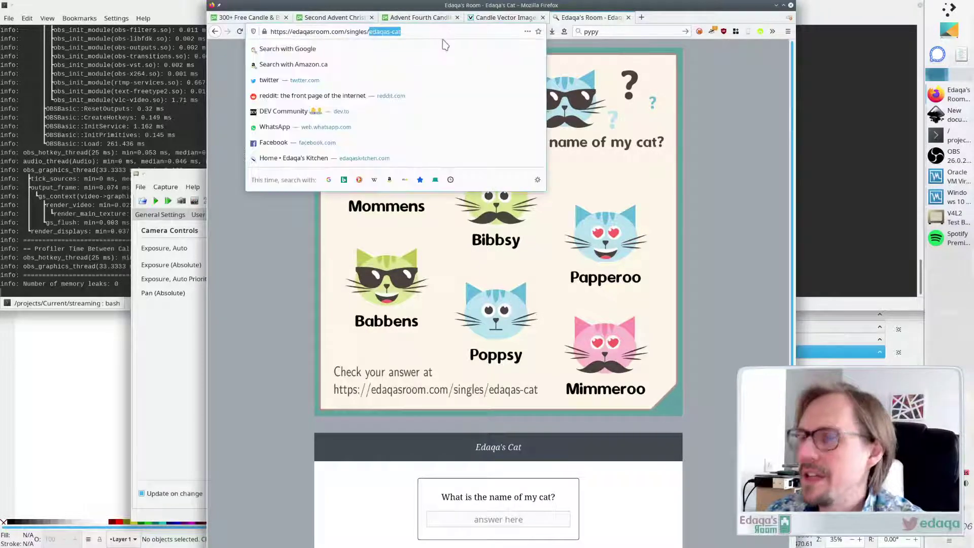
{"action": "type", "text": "animal-tracks"}
{"action": "key", "text": "Return"}
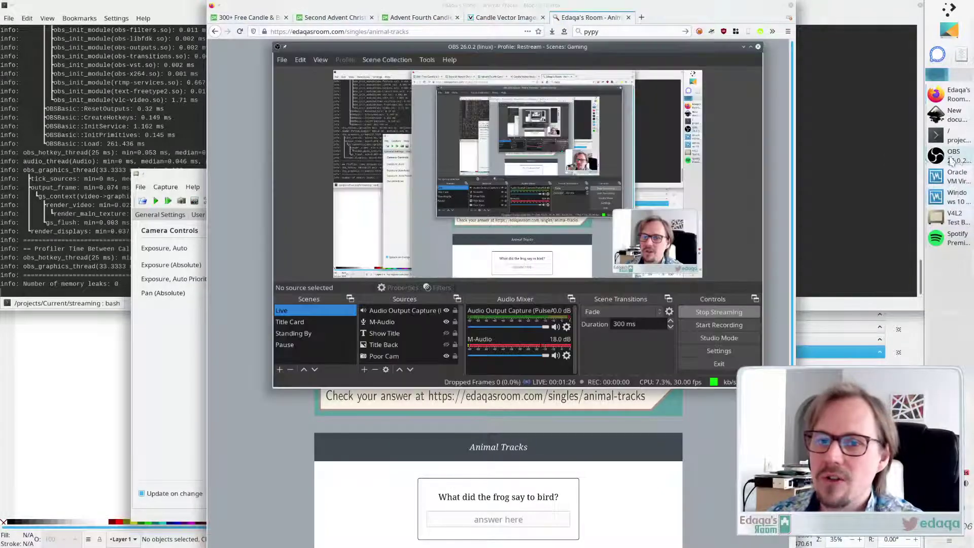
Minimize the OBS and V4L2 Test Bench windows to clear the view of the browser
{"action": "left_click", "coordinate": [949, 156]}
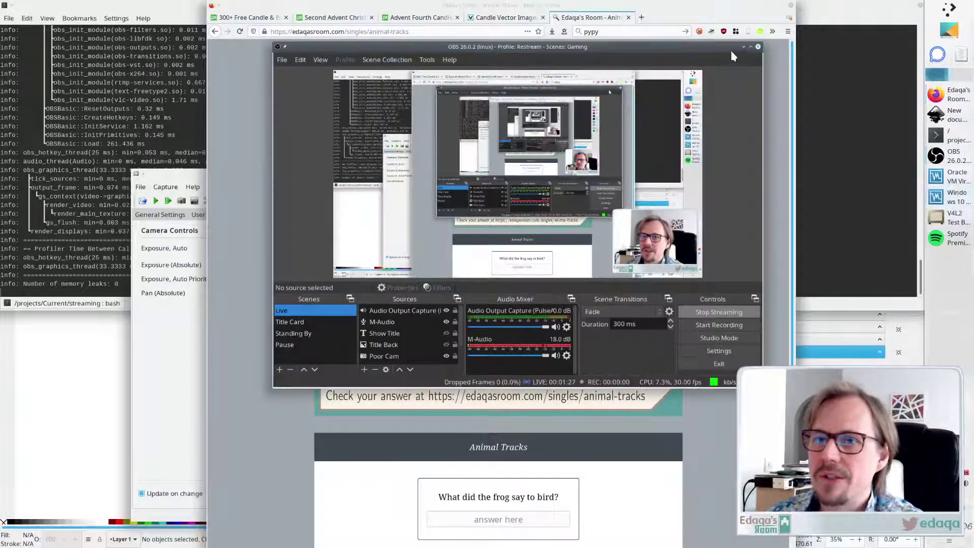
{"action": "left_click", "coordinate": [744, 46]}
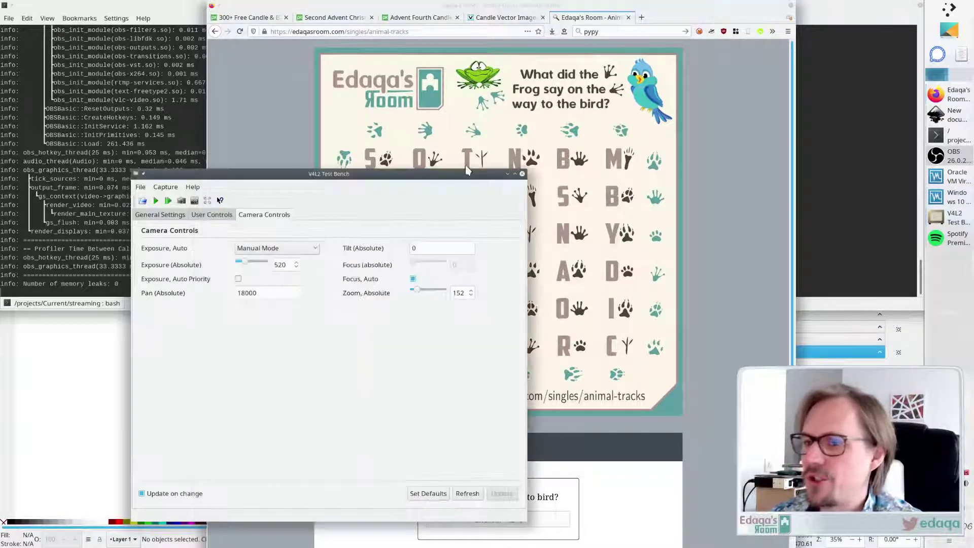
{"action": "left_click", "coordinate": [504, 172]}
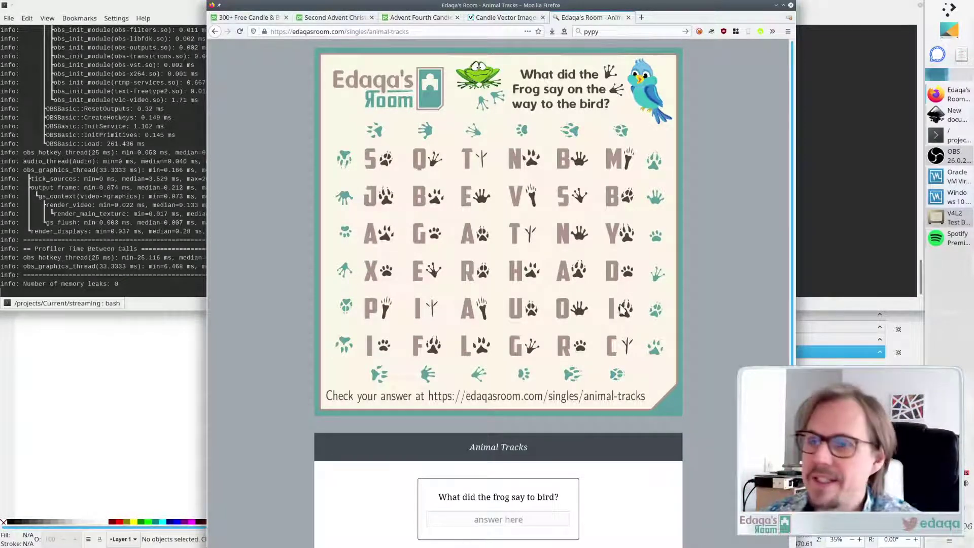
Compare the Advent Fourth Candles and Second Advent Christmas vector graphics on Pixabay
{"action": "left_click", "coordinate": [424, 17]}
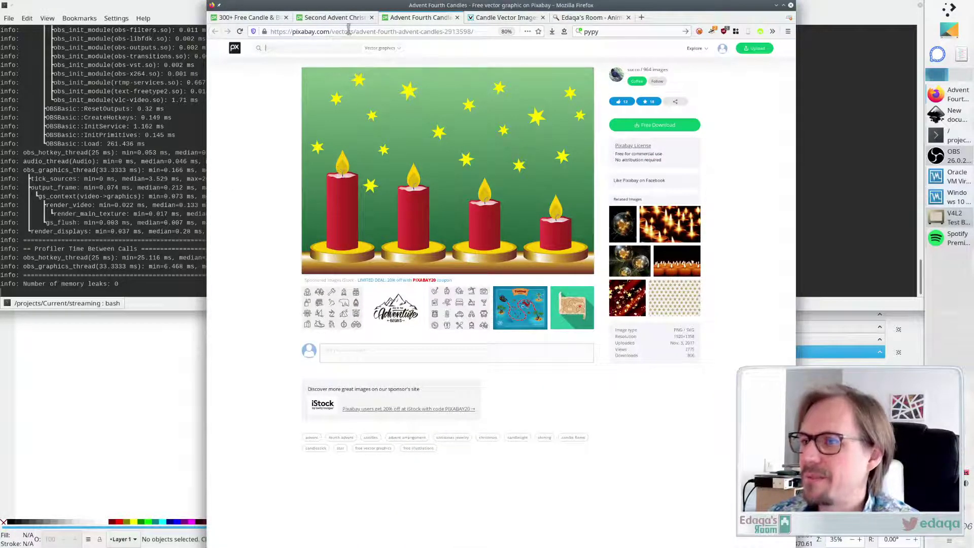
{"action": "left_click", "coordinate": [336, 18]}
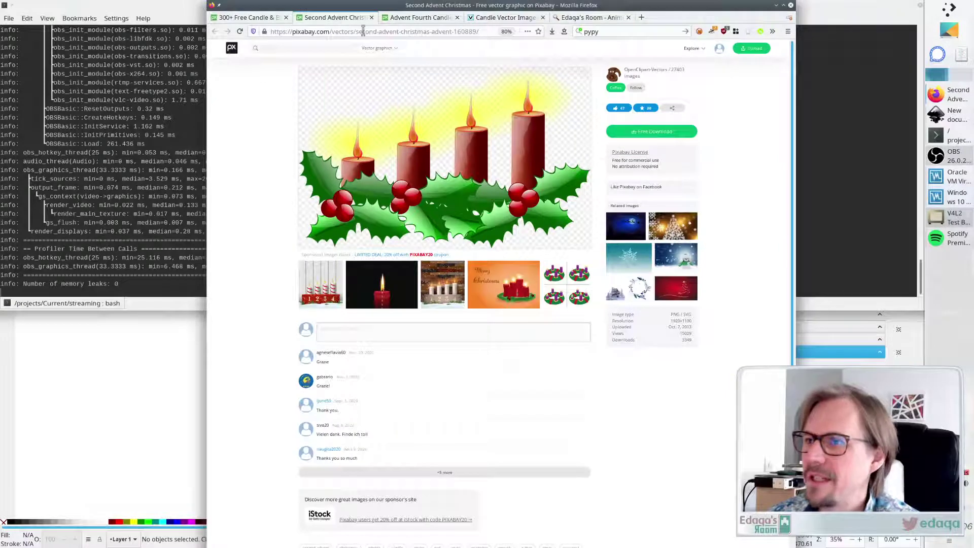
{"action": "left_click", "coordinate": [421, 18]}
{"action": "left_click", "coordinate": [347, 18]}
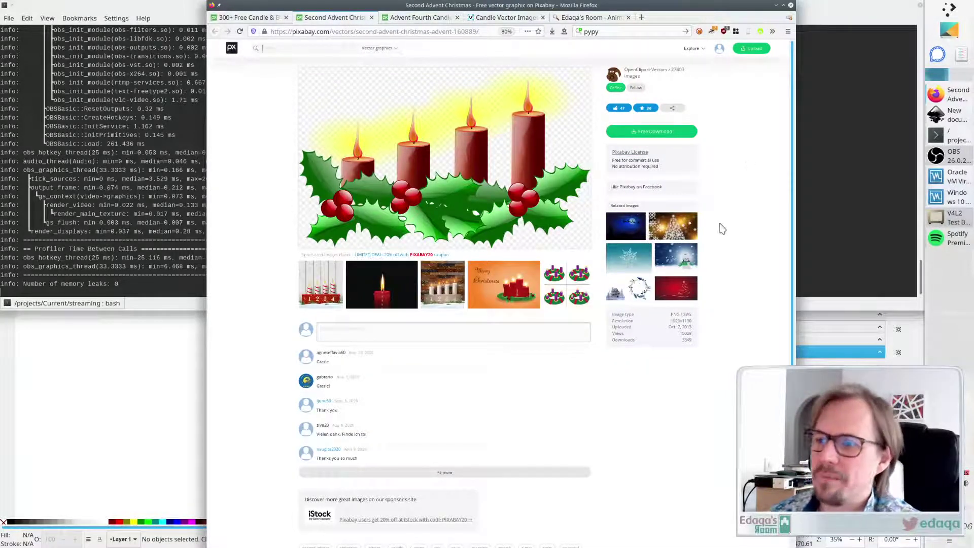
Open openclipart.org in a new tab and search its clipart for "candle"
{"action": "left_click", "coordinate": [641, 17]}
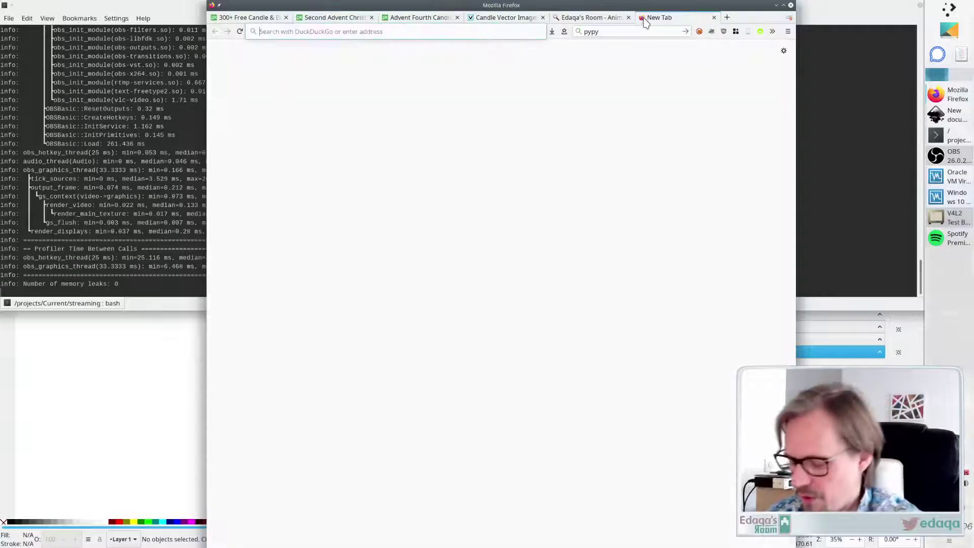
{"action": "type", "text": "openc"}
{"action": "key", "text": "Return"}
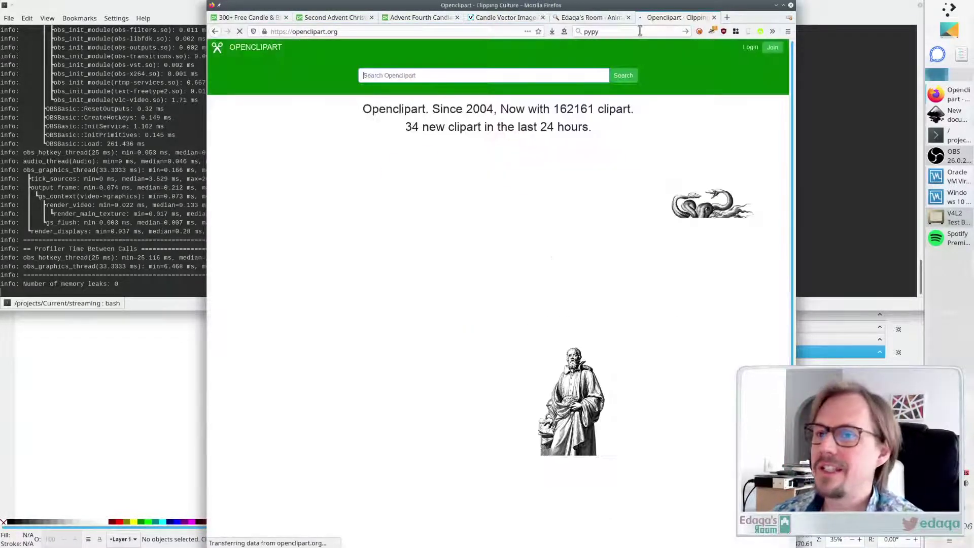
{"action": "left_click", "coordinate": [414, 76]}
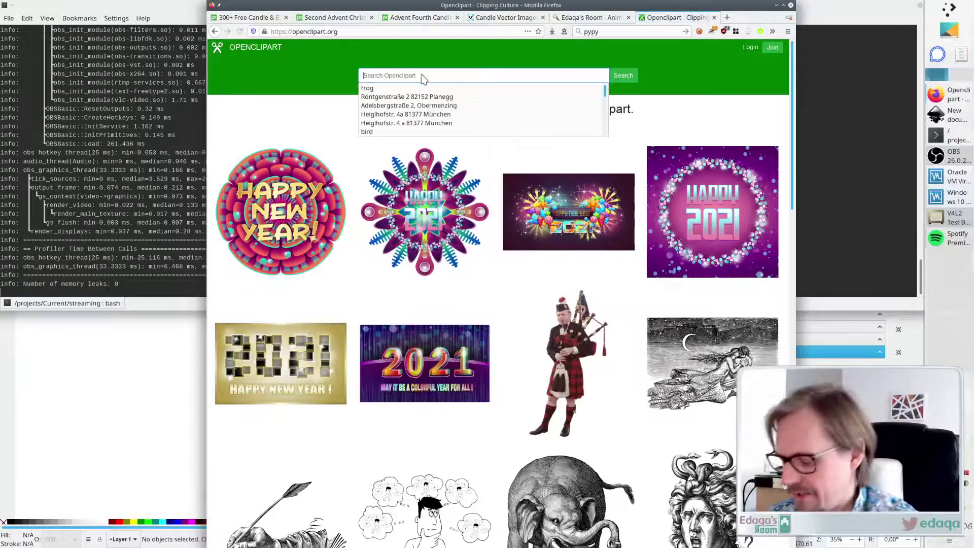
{"action": "type", "text": "candle"}
{"action": "key", "text": "Return"}
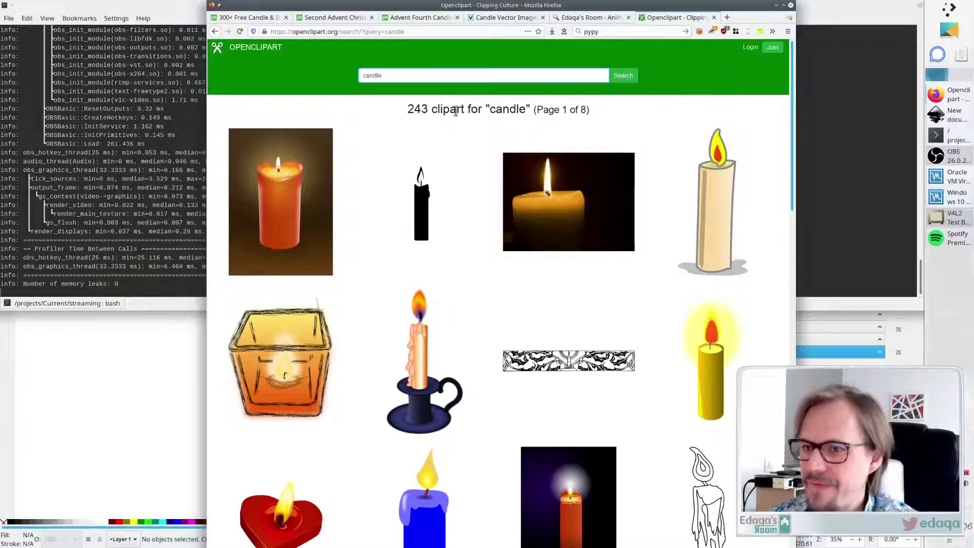
Look through the first two pages of candle clipart for a suitable candle drawing
{"action": "scroll", "coordinate": [456, 110], "scroll_direction": "down", "scroll_amount": 3}
{"action": "scroll", "coordinate": [453, 106], "scroll_direction": "down", "scroll_amount": 3}
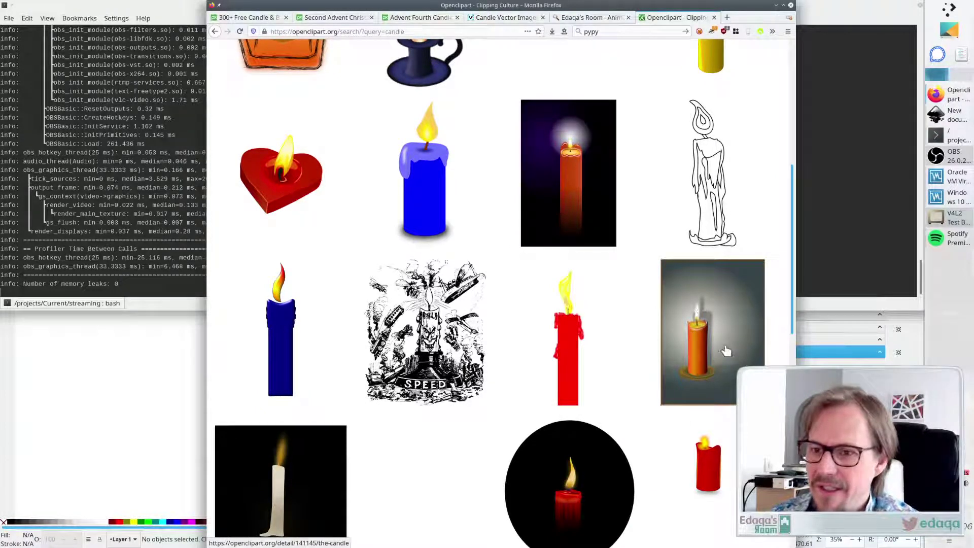
{"action": "scroll", "coordinate": [645, 330], "scroll_direction": "down", "scroll_amount": 1}
{"action": "scroll", "coordinate": [645, 330], "scroll_direction": "down", "scroll_amount": 10}
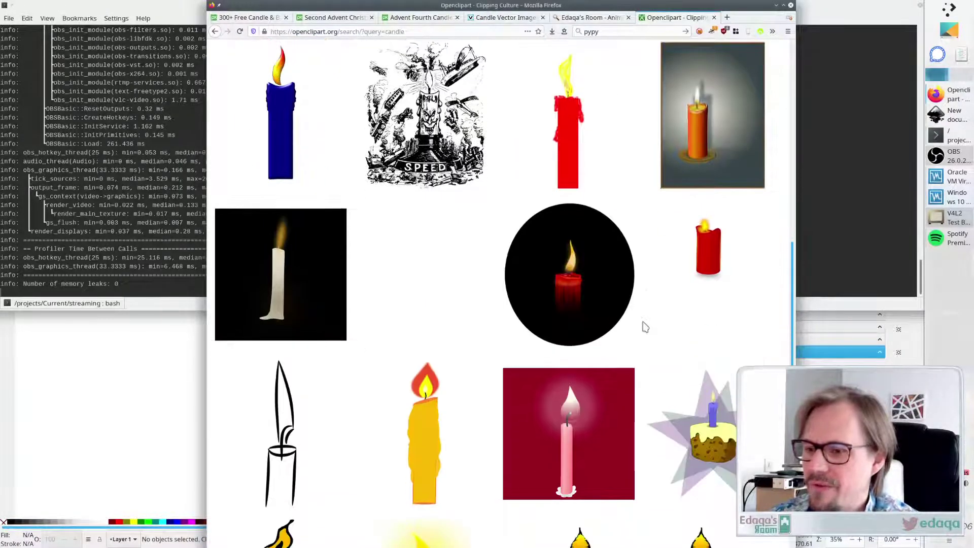
{"action": "scroll", "coordinate": [661, 317], "scroll_direction": "up", "scroll_amount": 8}
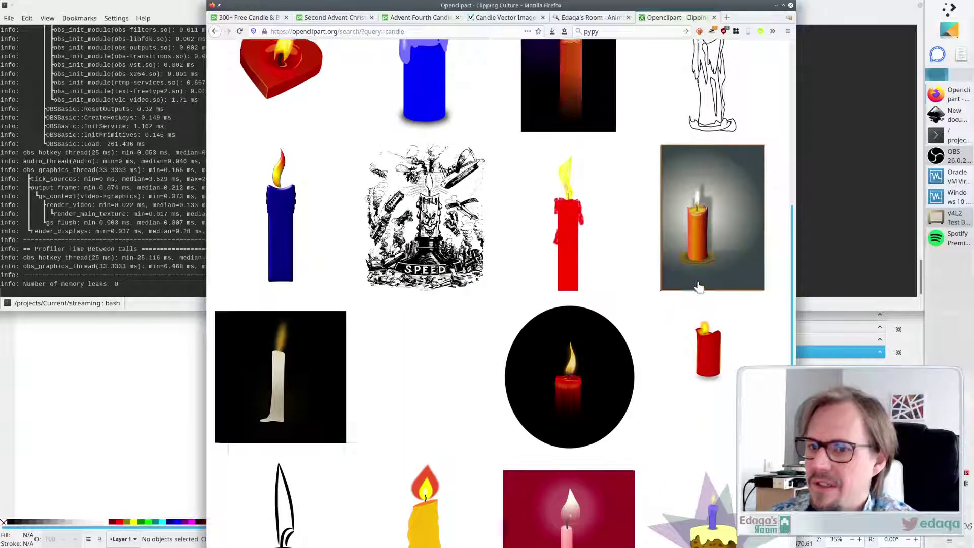
{"action": "scroll", "coordinate": [708, 355], "scroll_direction": "up", "scroll_amount": 2}
{"action": "scroll", "coordinate": [703, 361], "scroll_direction": "down", "scroll_amount": 11}
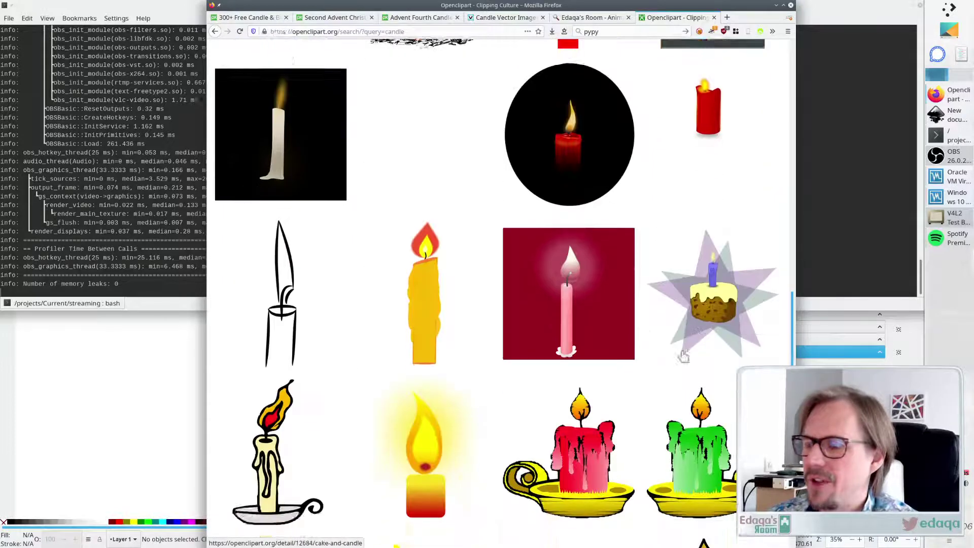
{"action": "left_click", "coordinate": [527, 469]}
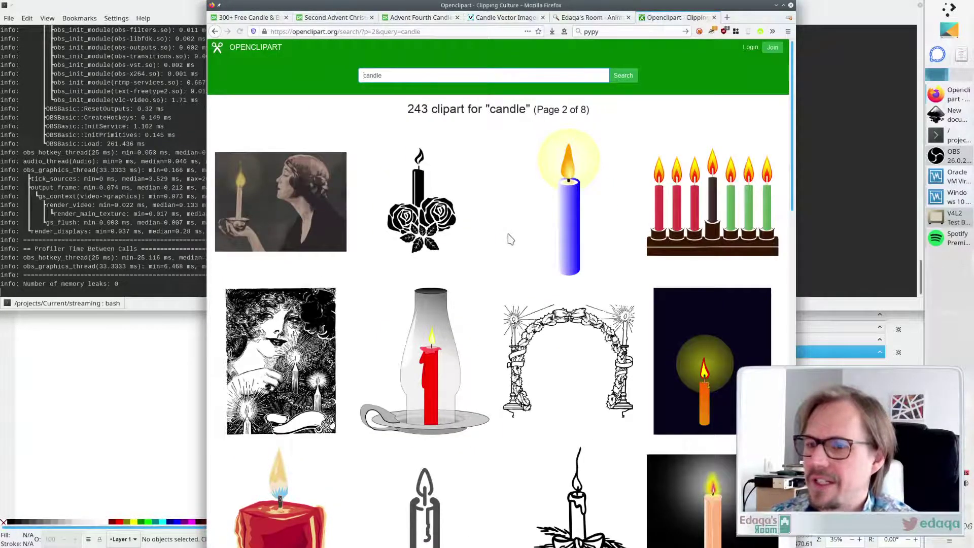
{"action": "scroll", "coordinate": [510, 239], "scroll_direction": "down", "scroll_amount": 11}
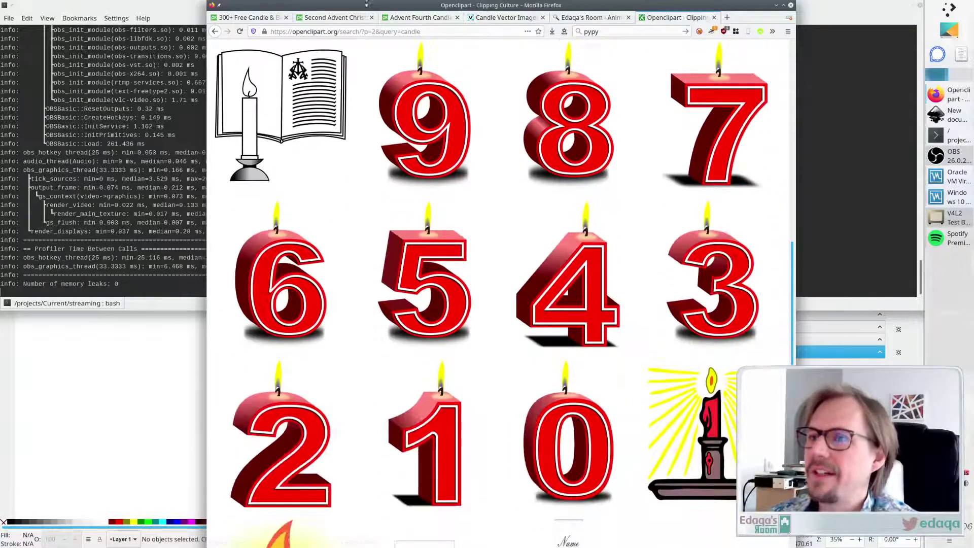
Review both Pixabay Advent candle graphics again and return to the Openclipart results
{"action": "left_click", "coordinate": [333, 17]}
{"action": "left_click", "coordinate": [395, 18]}
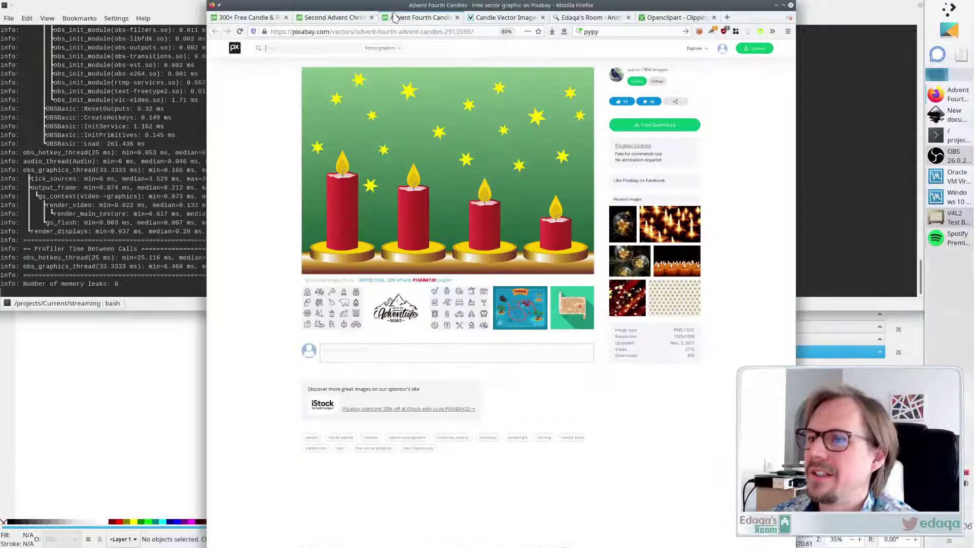
{"action": "left_click", "coordinate": [321, 18]}
{"action": "left_click", "coordinate": [675, 17]}
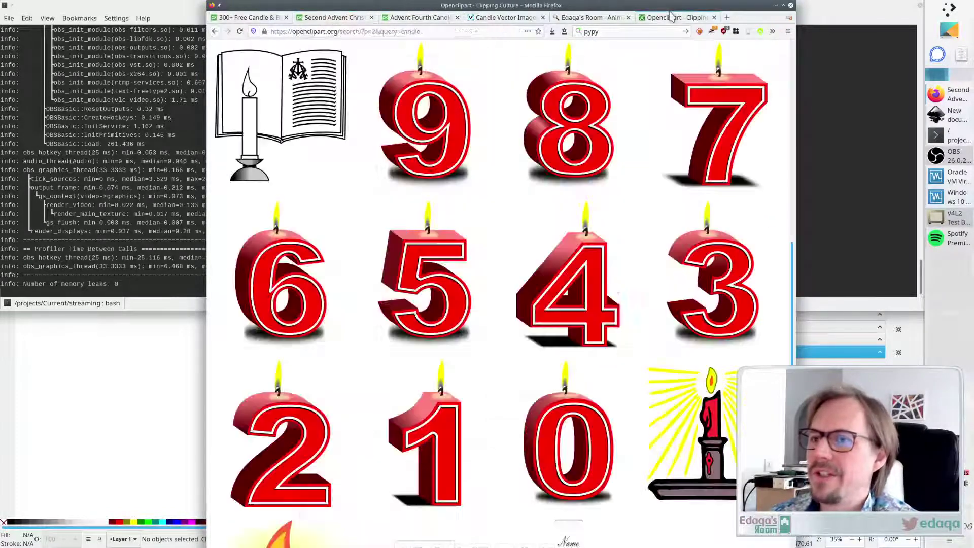
Browse the rest of results page 2 and pages 3 to 6 for suitable candle clipart
{"action": "scroll", "coordinate": [497, 254], "scroll_direction": "down", "scroll_amount": 7}
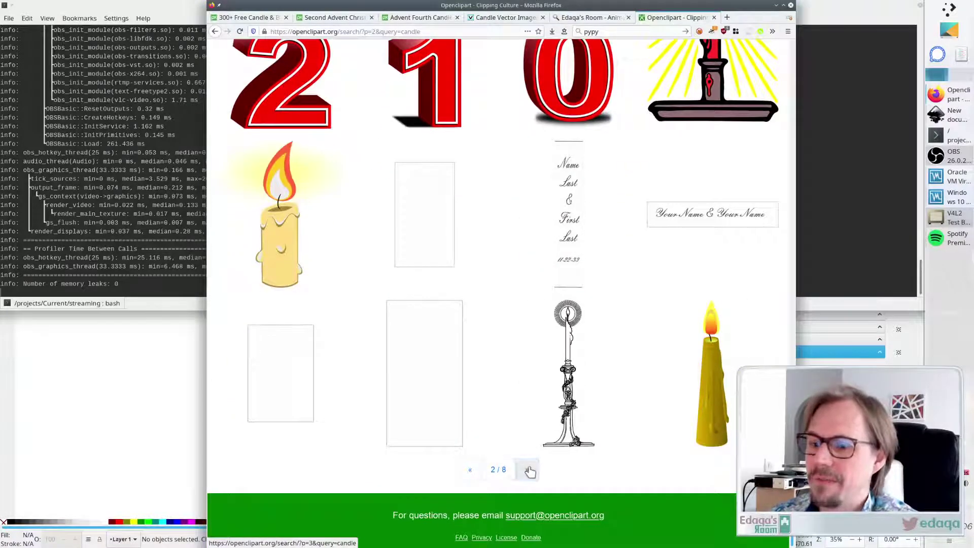
{"action": "left_click", "coordinate": [529, 472]}
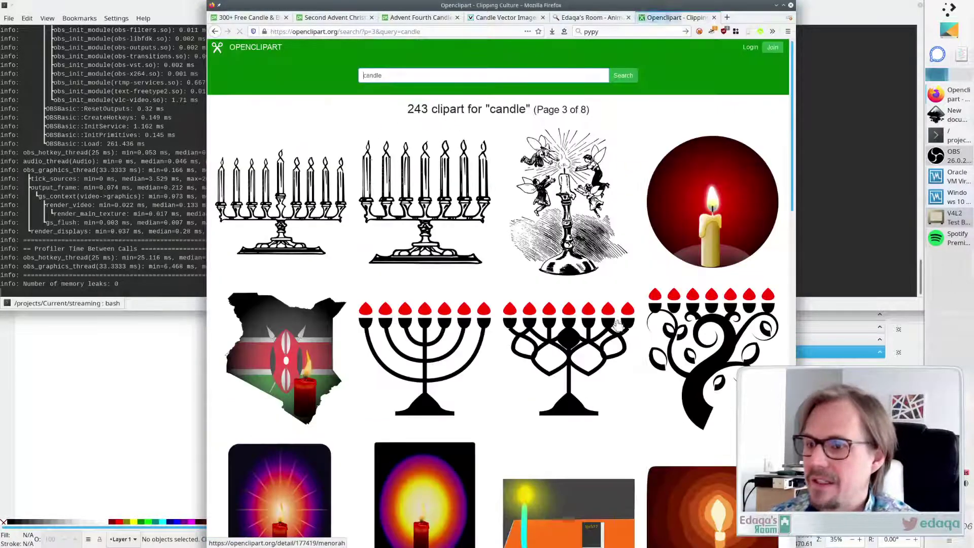
{"action": "scroll", "coordinate": [587, 326], "scroll_direction": "down", "scroll_amount": 3}
{"action": "scroll", "coordinate": [587, 326], "scroll_direction": "down", "scroll_amount": 12}
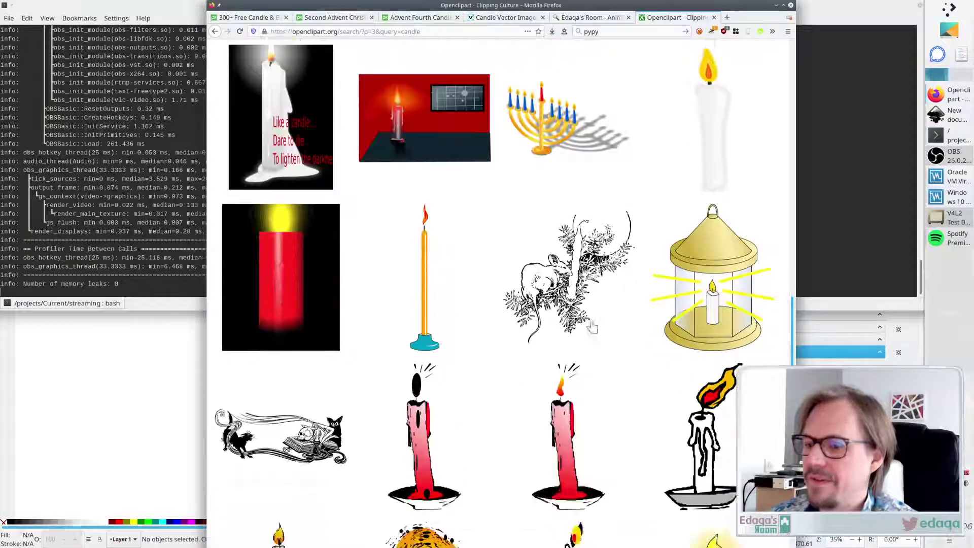
{"action": "left_click", "coordinate": [526, 475]}
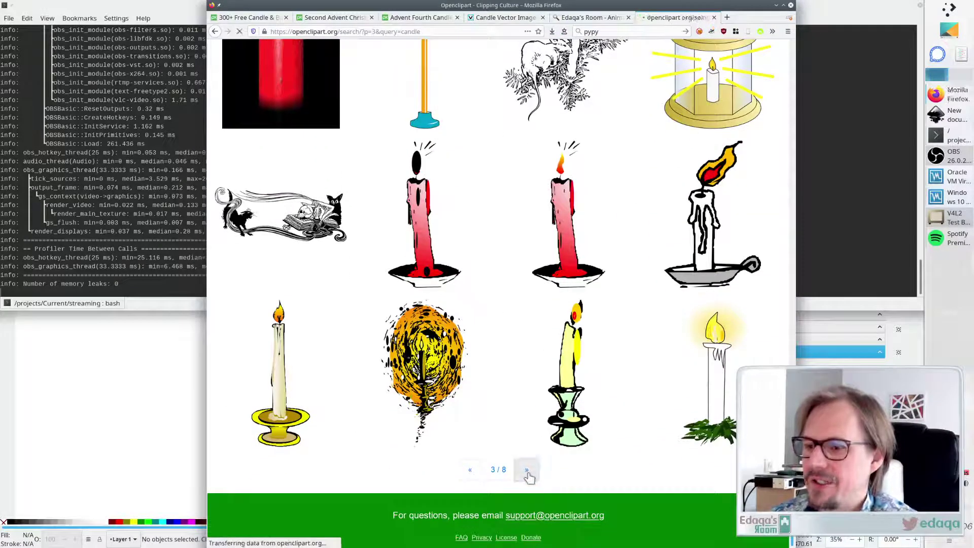
{"action": "scroll", "coordinate": [572, 307], "scroll_direction": "down", "scroll_amount": 8}
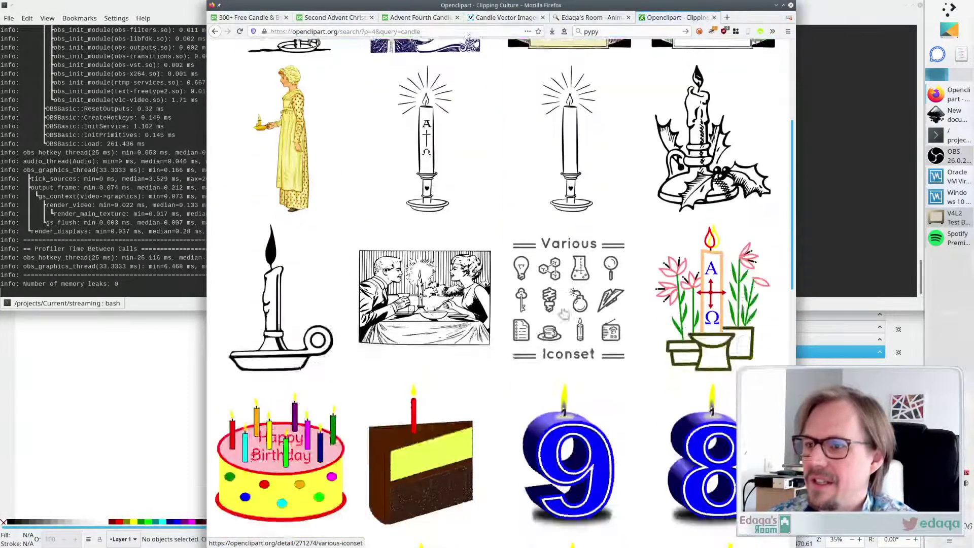
{"action": "scroll", "coordinate": [564, 314], "scroll_direction": "down", "scroll_amount": 8}
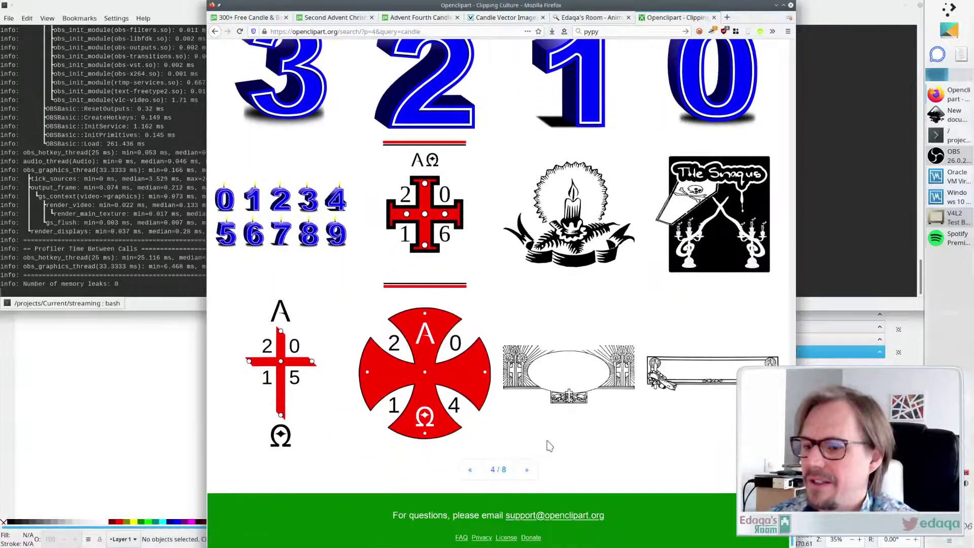
{"action": "left_click", "coordinate": [528, 470]}
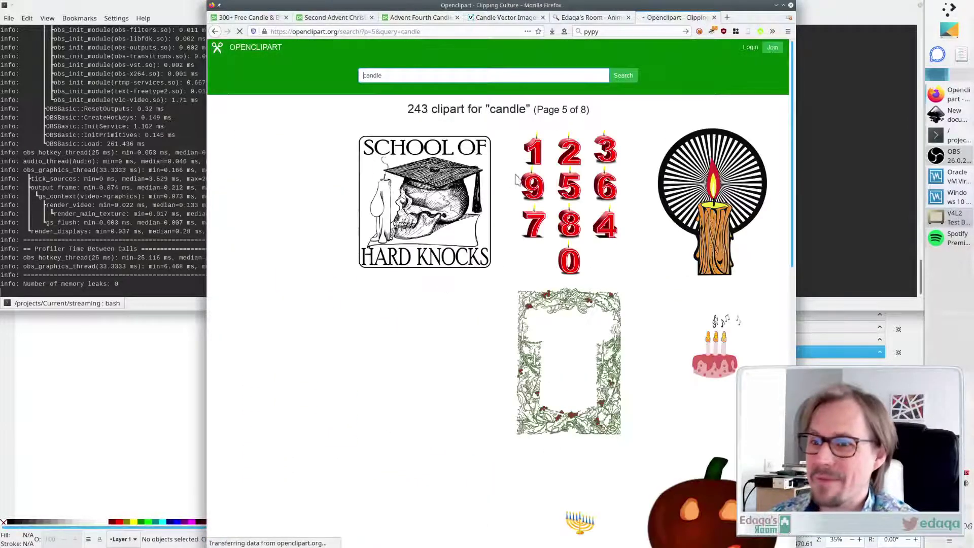
{"action": "scroll", "coordinate": [783, 152], "scroll_direction": "down", "scroll_amount": 3}
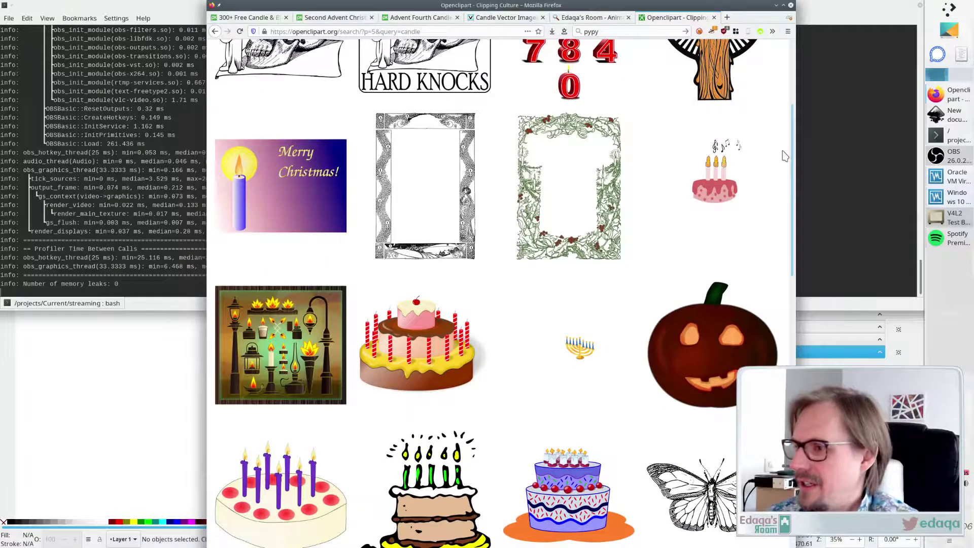
{"action": "scroll", "coordinate": [784, 156], "scroll_direction": "down", "scroll_amount": 15}
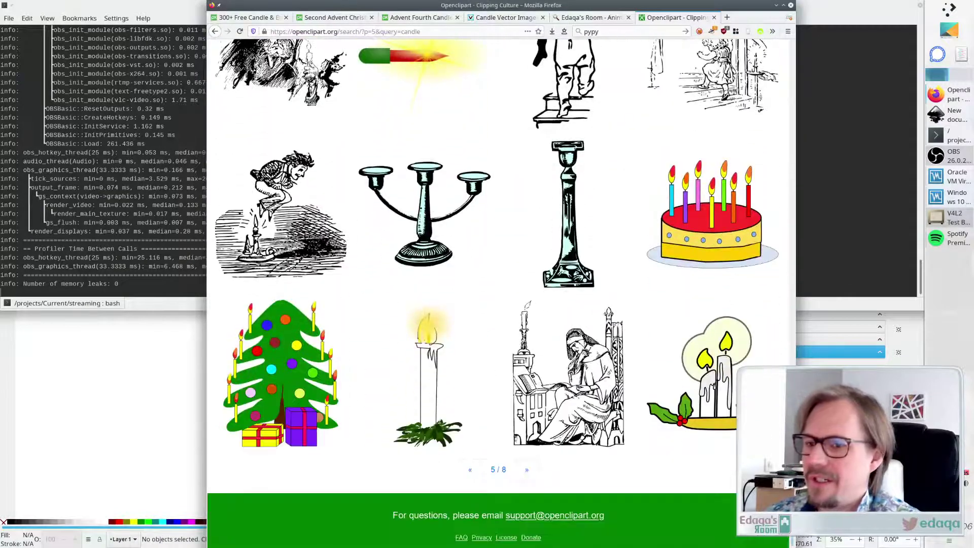
{"action": "left_click", "coordinate": [527, 470]}
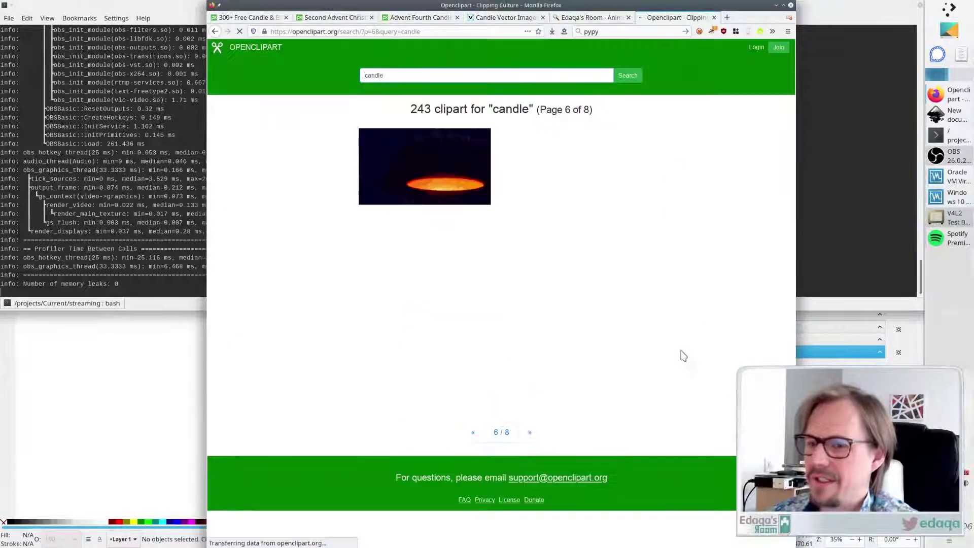
{"action": "scroll", "coordinate": [785, 116], "scroll_direction": "down", "scroll_amount": 6}
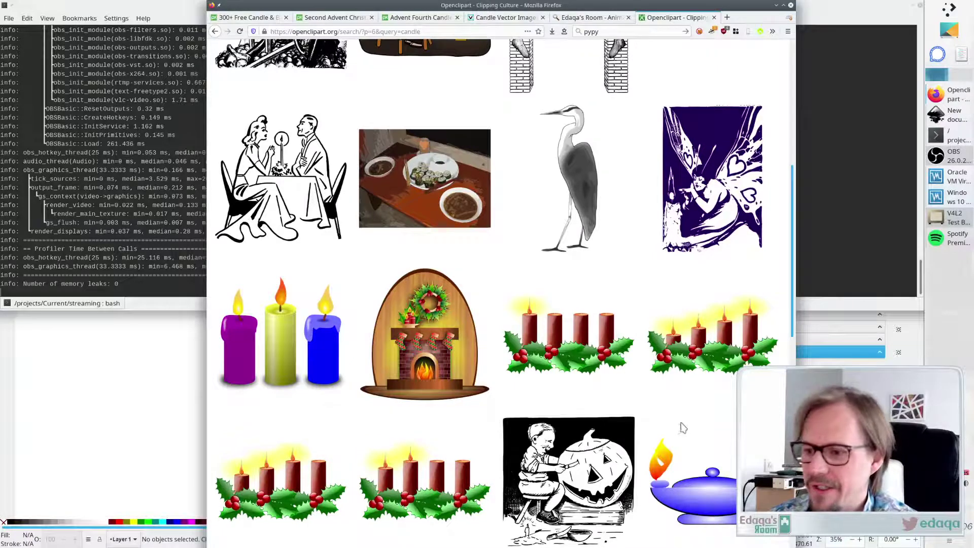
{"action": "scroll", "coordinate": [680, 427], "scroll_direction": "down", "scroll_amount": 3}
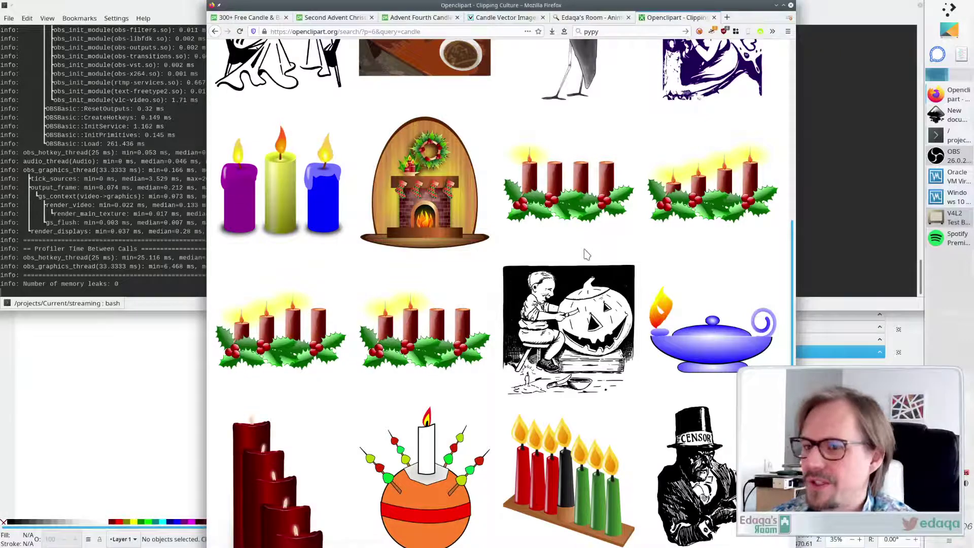
Look over results page 6 again and open the First Sunday of Advent clipart with one lit candle
{"action": "scroll", "coordinate": [587, 253], "scroll_direction": "up", "scroll_amount": 8}
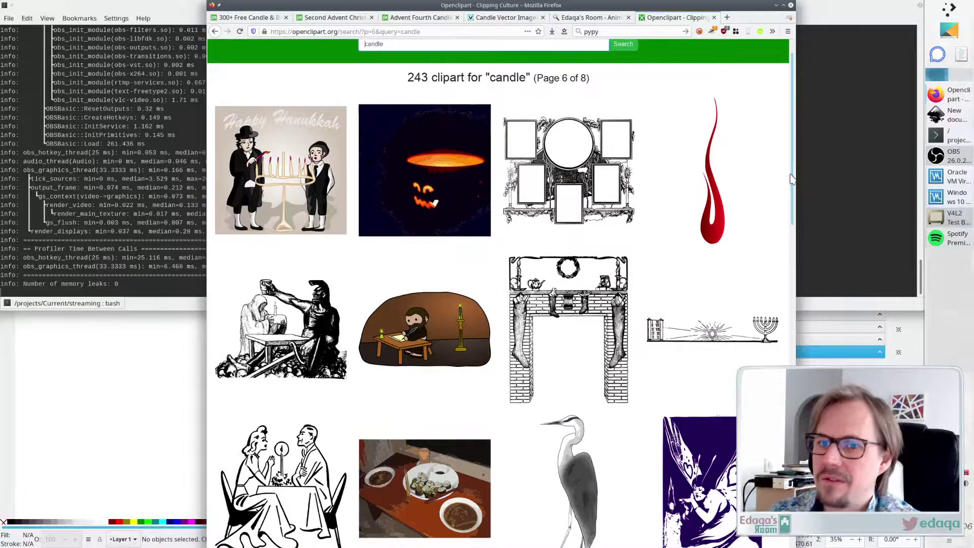
{"action": "scroll", "coordinate": [775, 363], "scroll_direction": "down", "scroll_amount": 10}
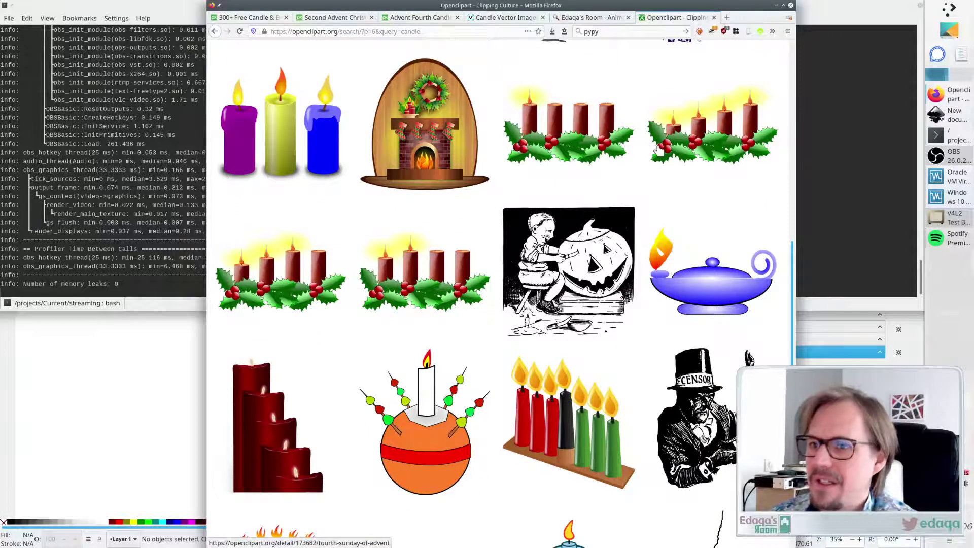
{"action": "left_click", "coordinate": [556, 146]}
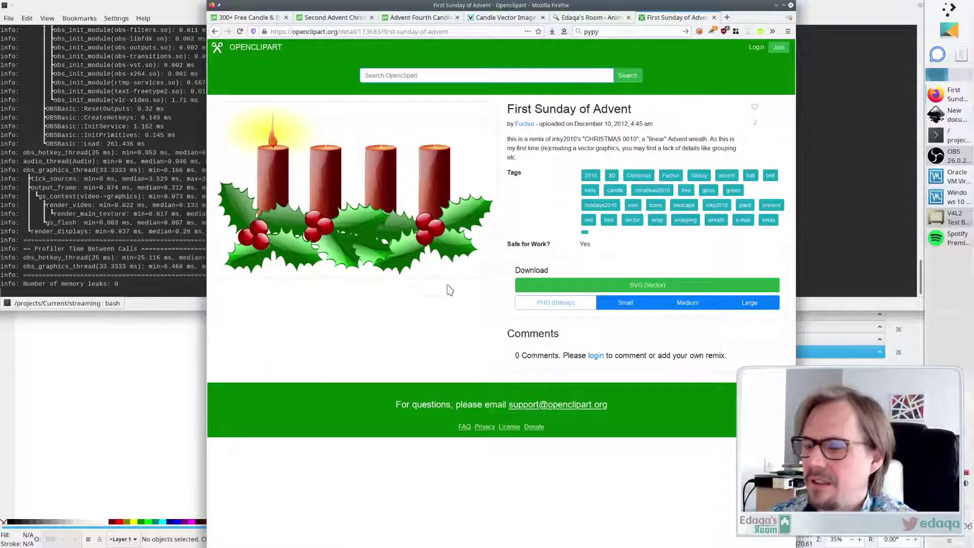
Download the clipart's SVG version and save it as Advent-1.svg in the singles/stock folder
{"action": "left_click", "coordinate": [630, 286]}
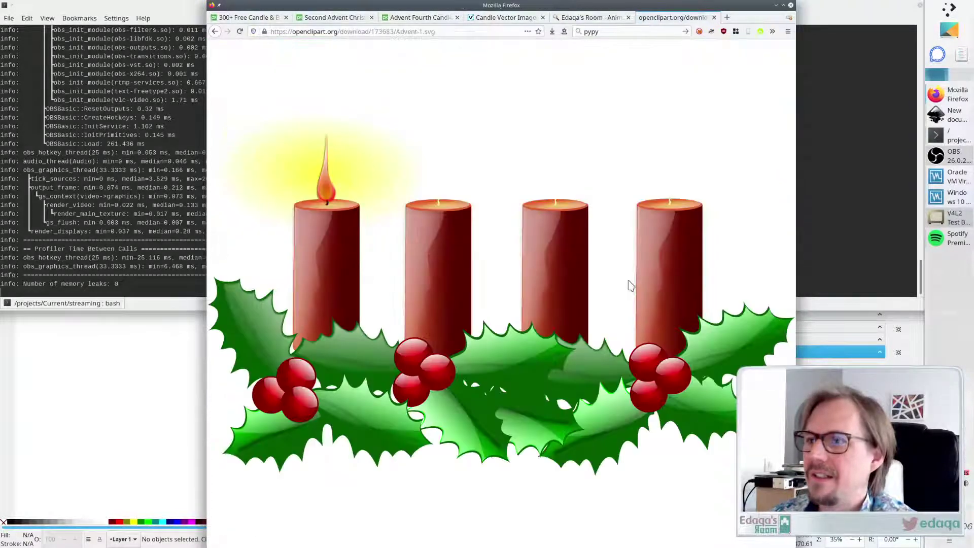
{"action": "key", "text": "alt+f"}
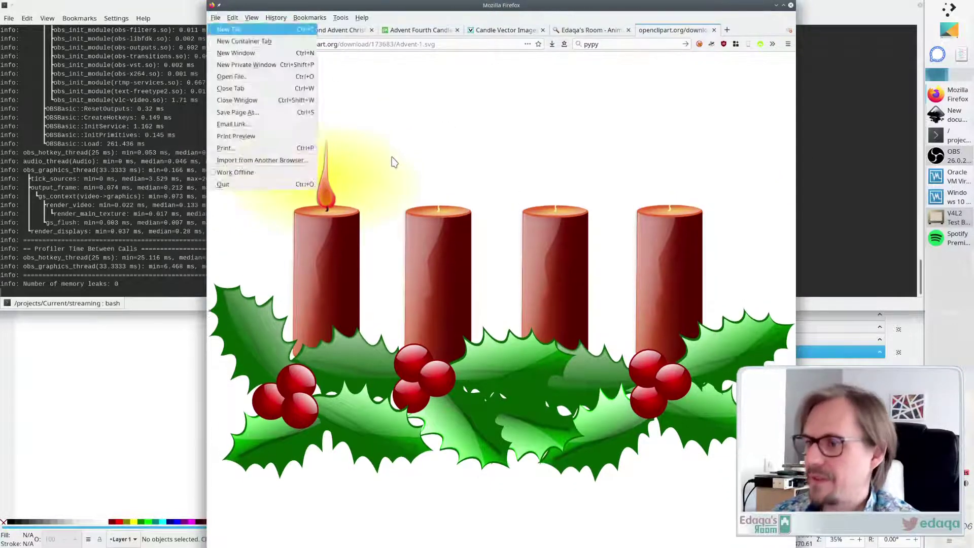
{"action": "key", "text": "a"}
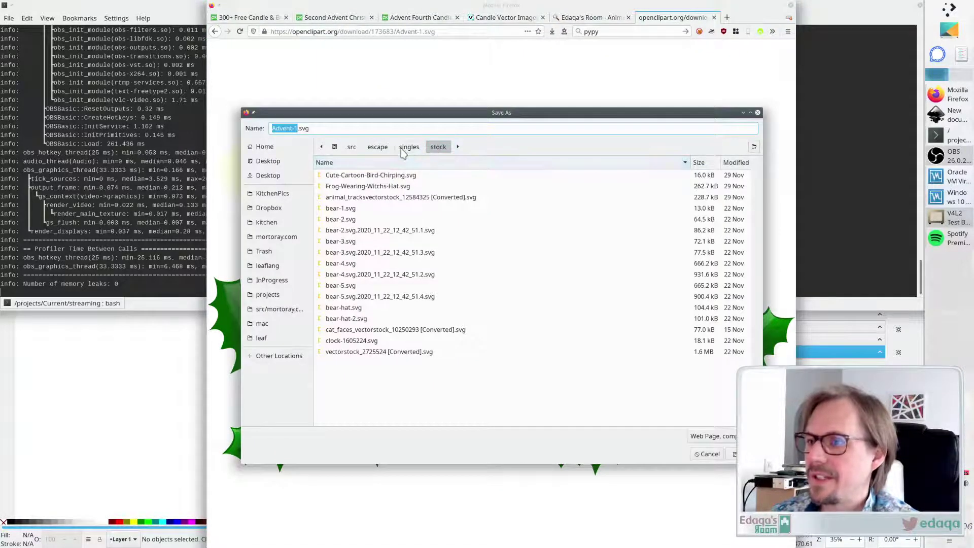
{"action": "left_click", "coordinate": [734, 454]}
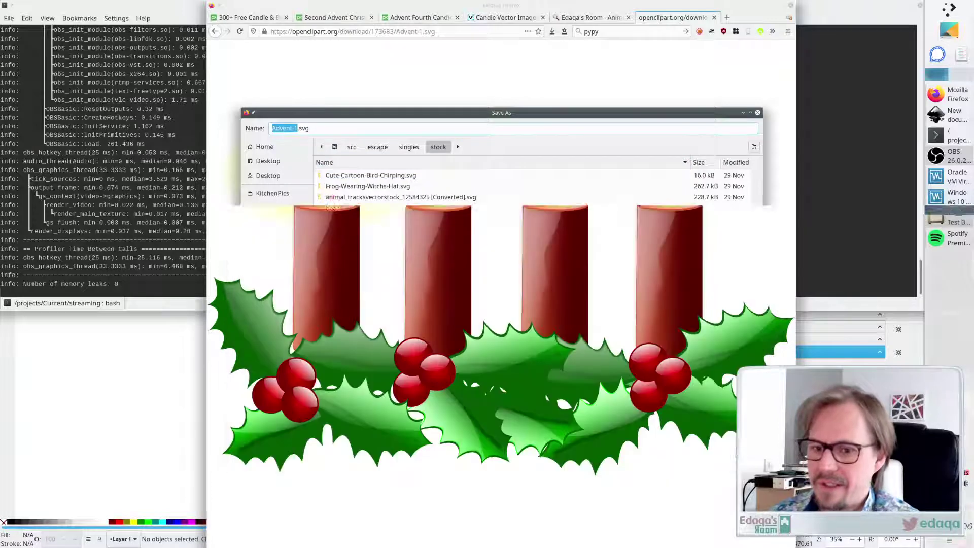
Switch to Inkscape and open Advent-1.svg from the singles/stock folder
{"action": "left_click", "coordinate": [172, 400]}
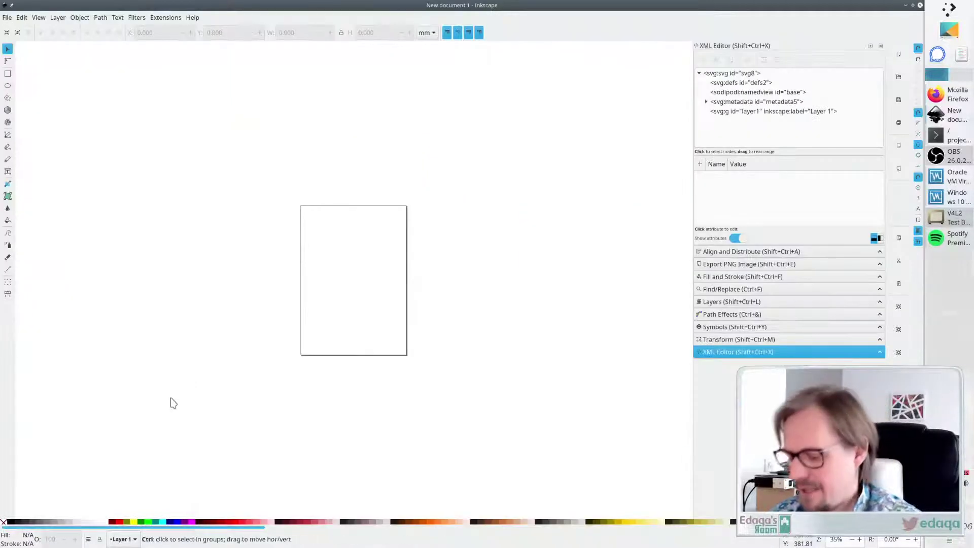
{"action": "key", "text": "ctrl+o"}
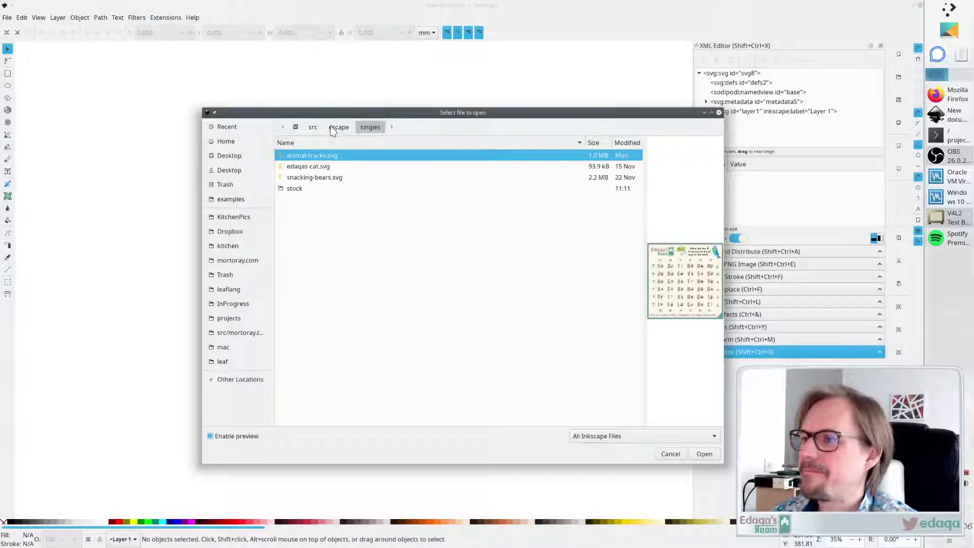
{"action": "double_click", "coordinate": [304, 190]}
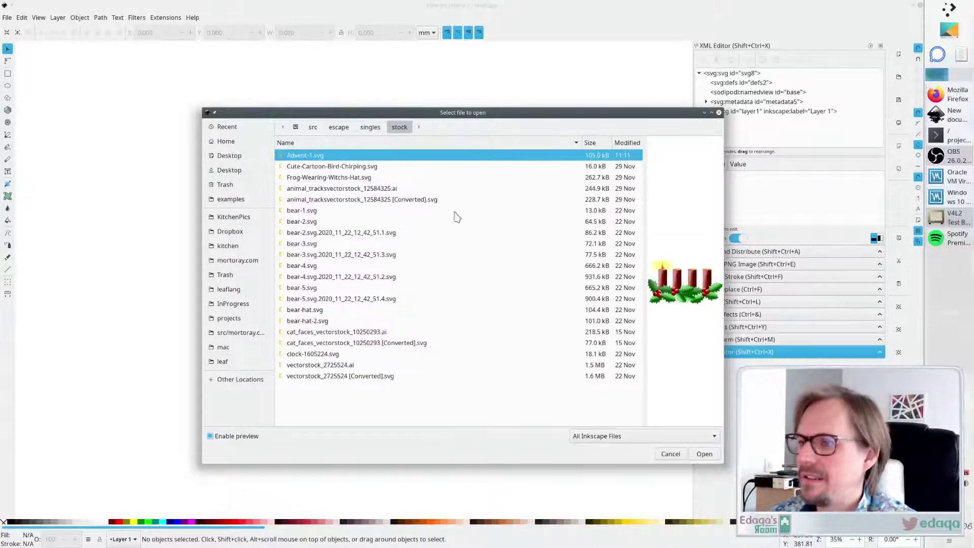
{"action": "left_click", "coordinate": [704, 454]}
Start a new Kate document with a "files:" list whose first item has an empty "source:" field
{"action": "left_click", "coordinate": [961, 56]}
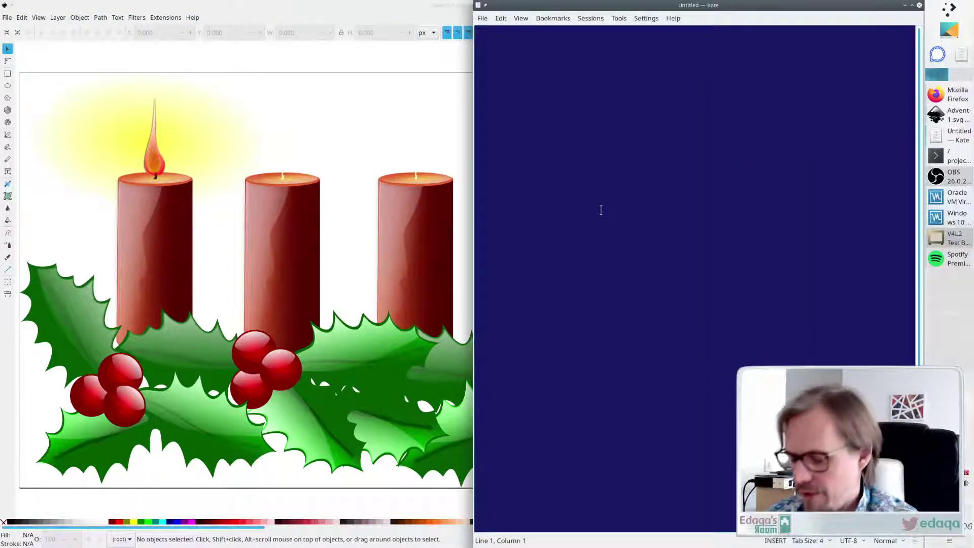
{"action": "type", "text": "files: "}
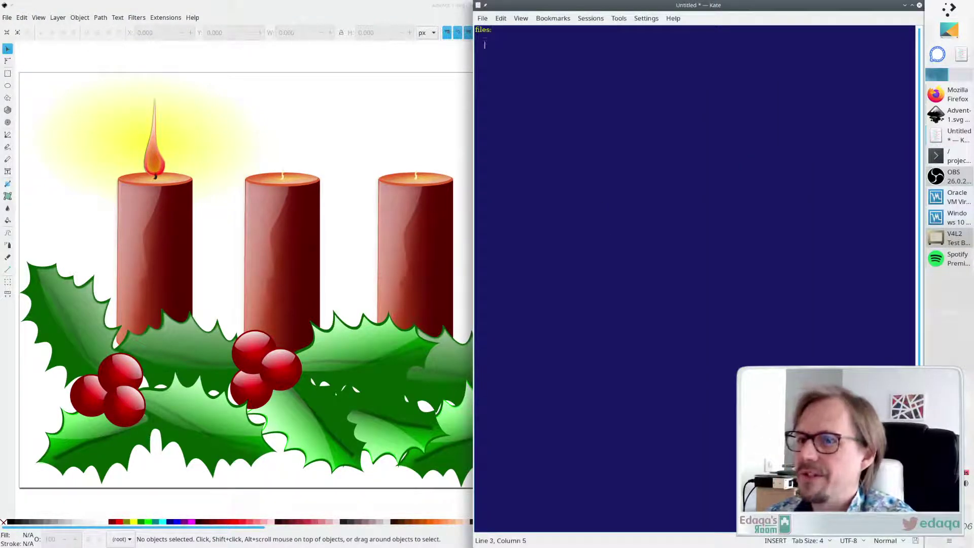
{"action": "type", "text": "    -         sour"}
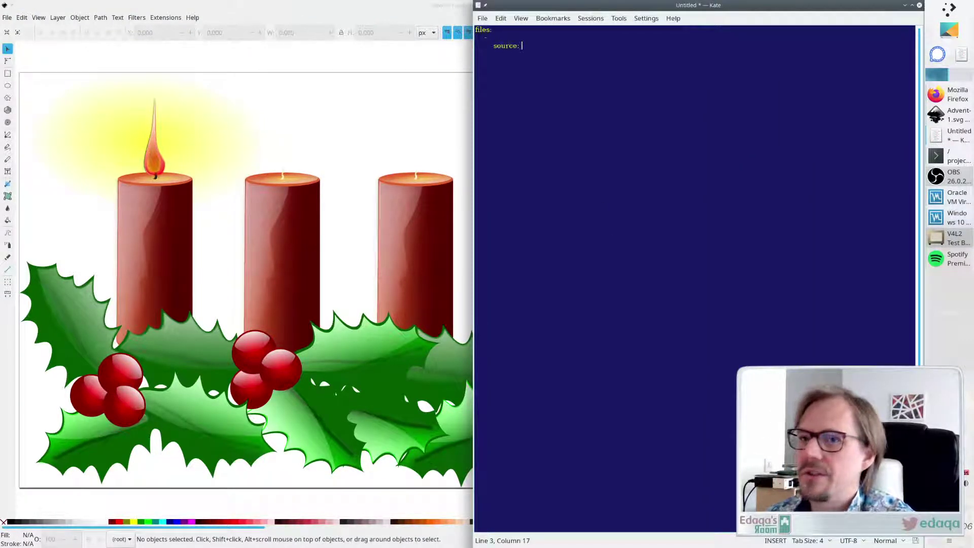
Copy the address of the First Sunday of Advent detail page in Firefox into the source field in Kate
{"action": "left_click", "coordinate": [948, 95]}
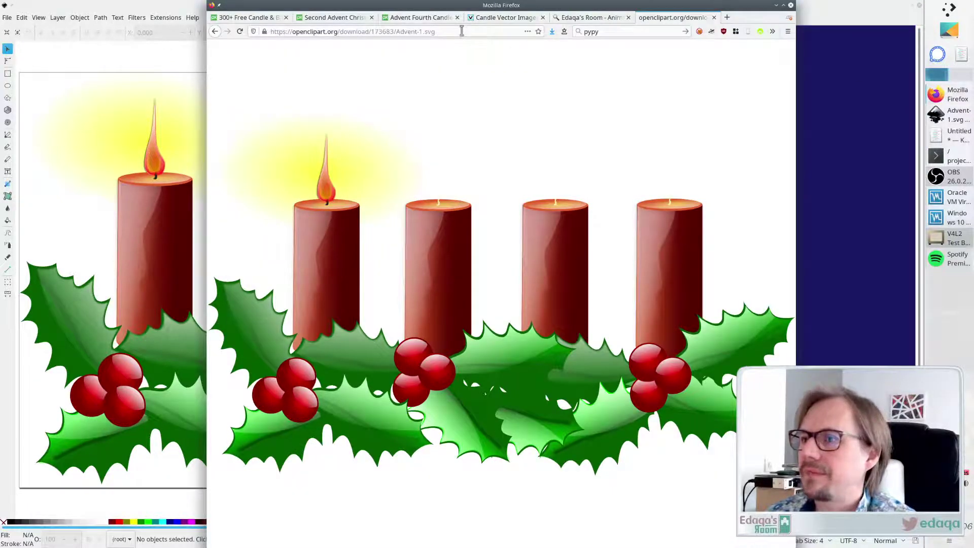
{"action": "left_click", "coordinate": [215, 31]}
{"action": "left_click", "coordinate": [389, 30]}
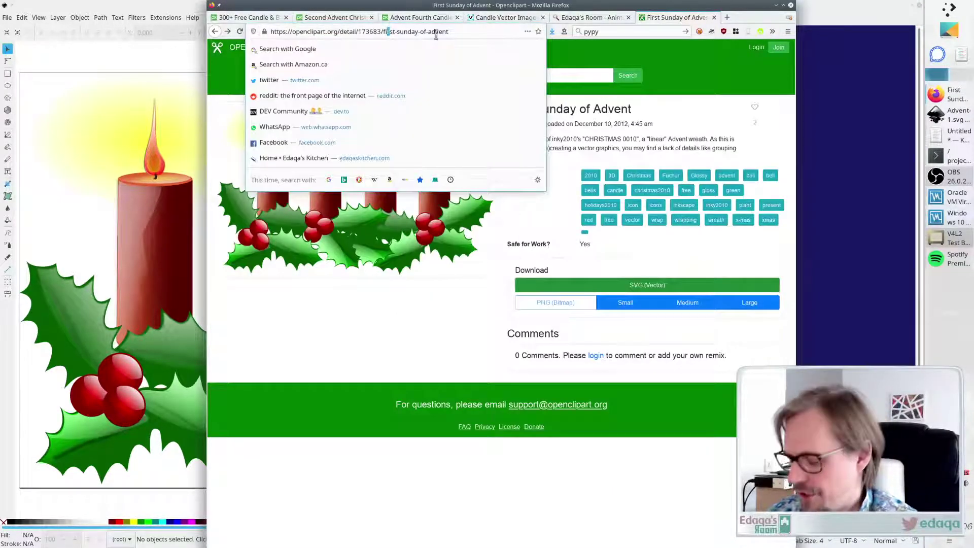
{"action": "key", "text": "ctrl+a"}
{"action": "key", "text": "ctrl+c"}
{"action": "key", "text": "alt+Tab"}
{"action": "key", "text": "ctrl+v"}
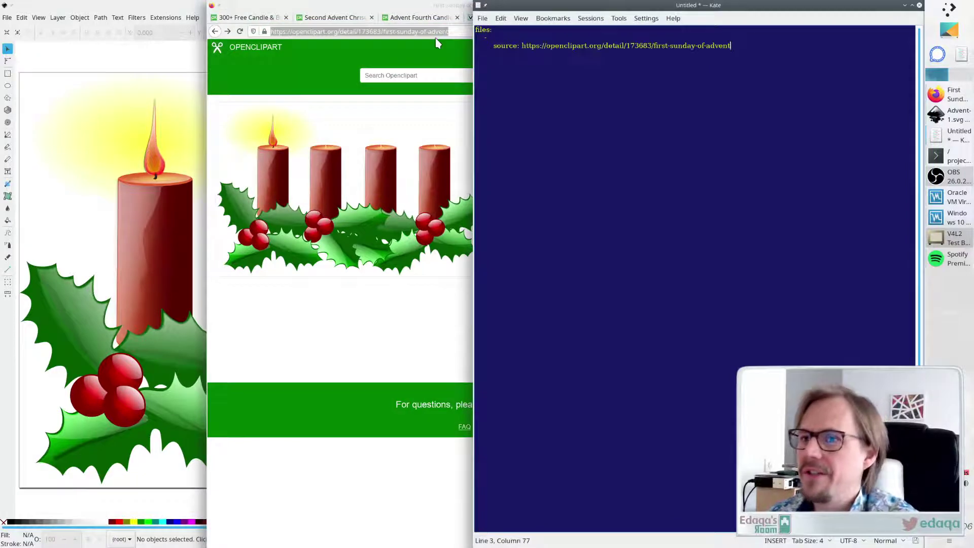
Add a new line below the source and save the document as advent-candles.mdl in /src/escape/singles
{"action": "key", "text": "Tab"}
{"action": "key", "text": "ctrl+s"}
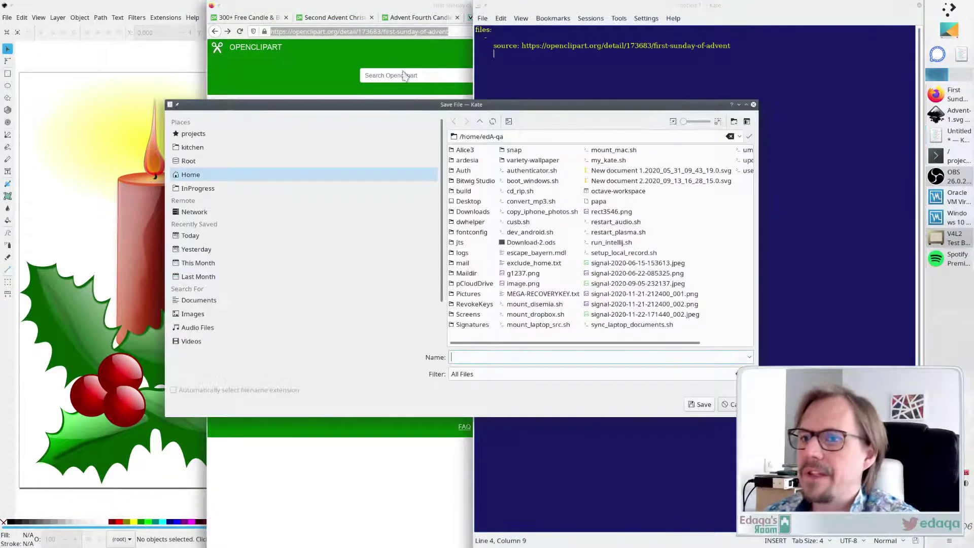
{"action": "double_click", "coordinate": [482, 121]}
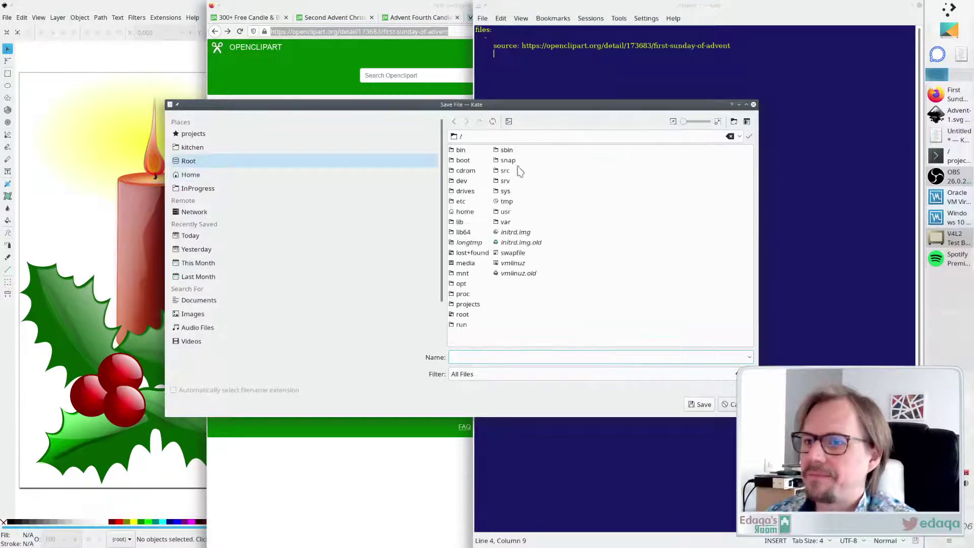
{"action": "double_click", "coordinate": [502, 172]}
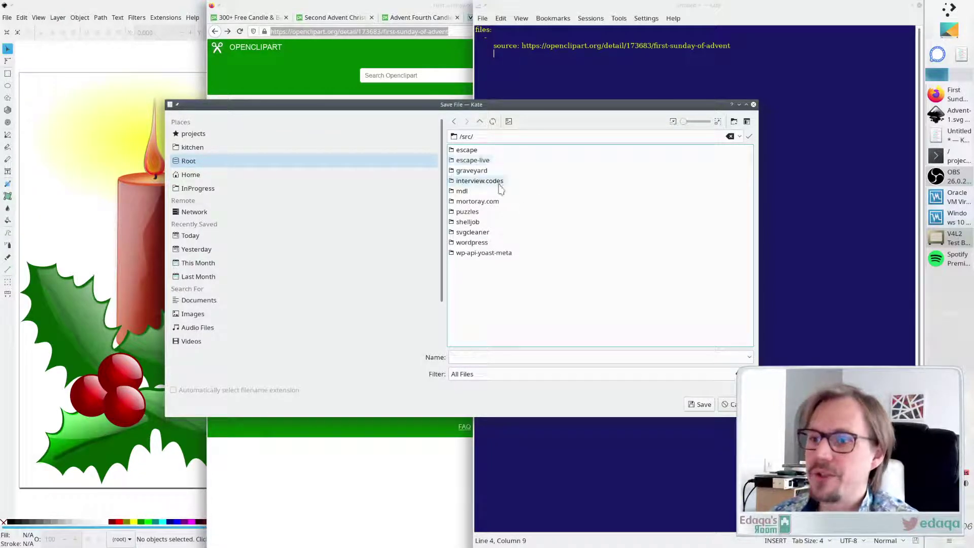
{"action": "double_click", "coordinate": [470, 151]}
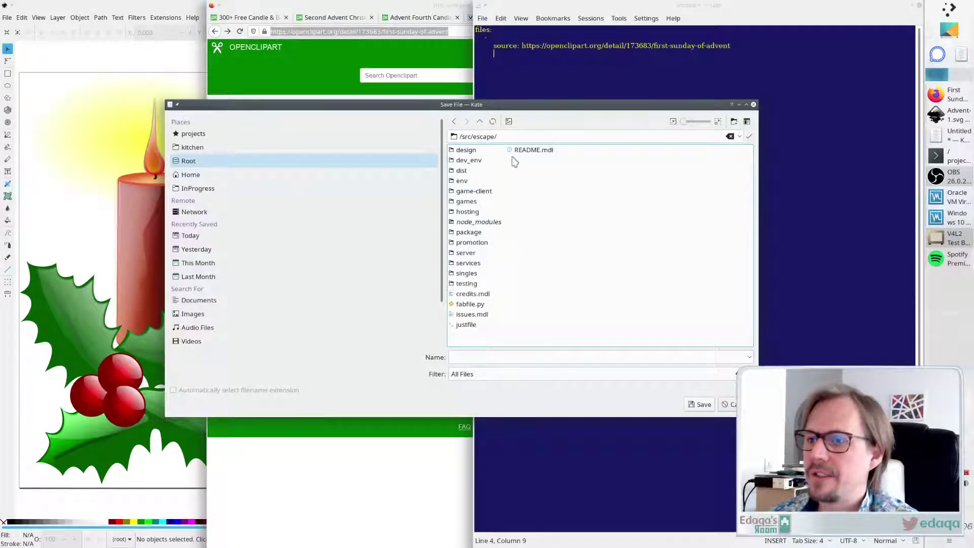
{"action": "double_click", "coordinate": [470, 276]}
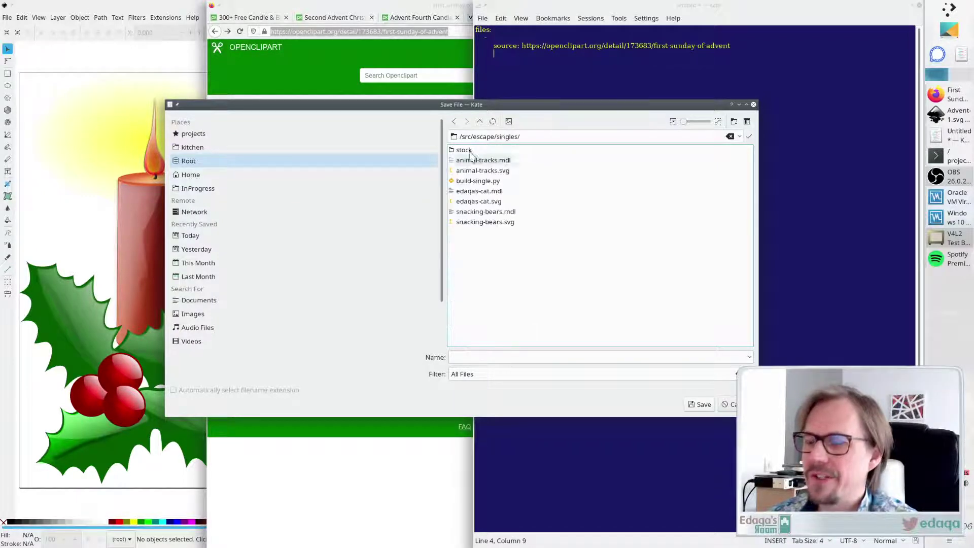
{"action": "left_click", "coordinate": [523, 356]}
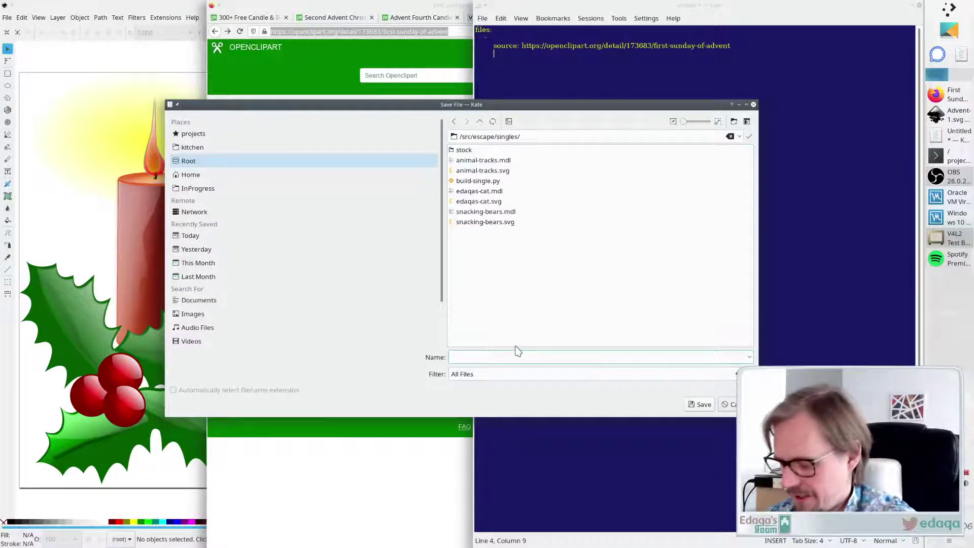
{"action": "type", "text": "advent-candles.mdl"}
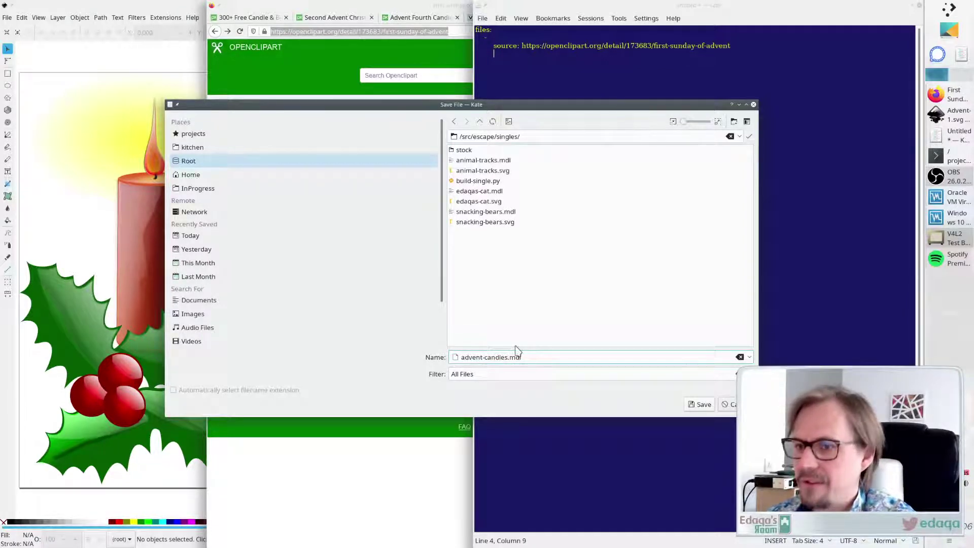
{"action": "key", "text": "Return"}
Add a "profile:" field to the entry and open animal-tracks.mdl to consult its field names
{"action": "type", "text": "profile:"}
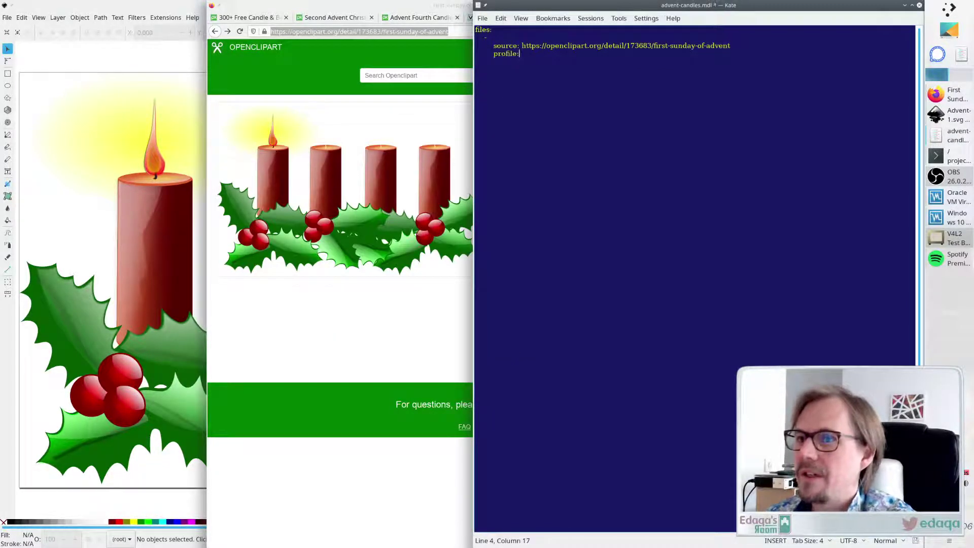
{"action": "key", "text": "ctrl+o"}
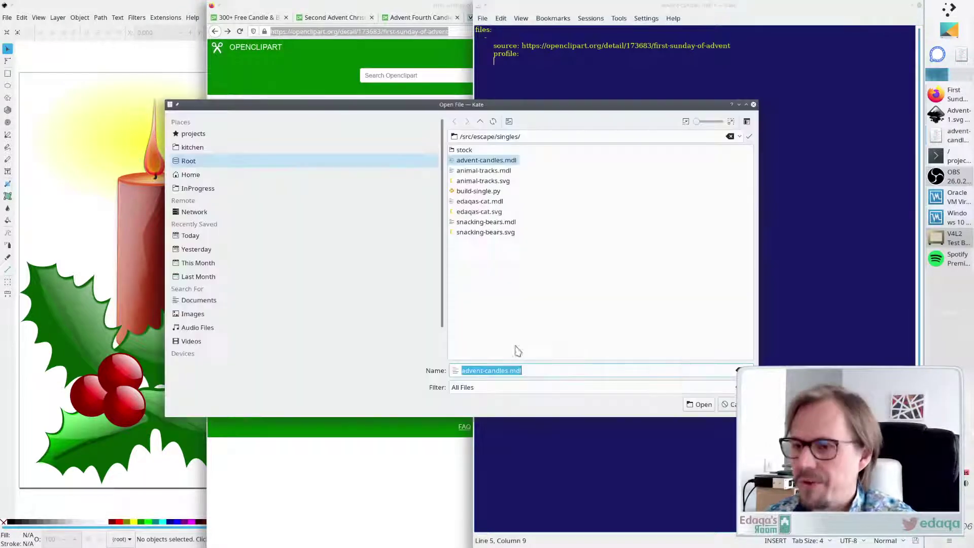
{"action": "double_click", "coordinate": [487, 169]}
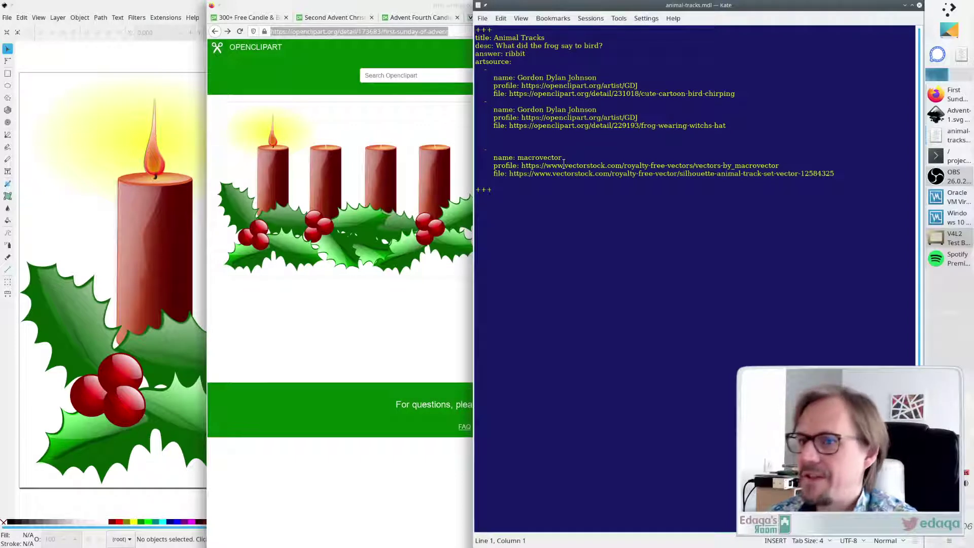
Return to advent-candles.mdl and rename the "source" field to "file"
{"action": "key", "text": "ctrl+Tab"}
{"action": "key", "text": "Up"}
{"action": "key", "text": "Delete"}
{"action": "key", "text": "Delete"}
{"action": "type", "text": "files:"}
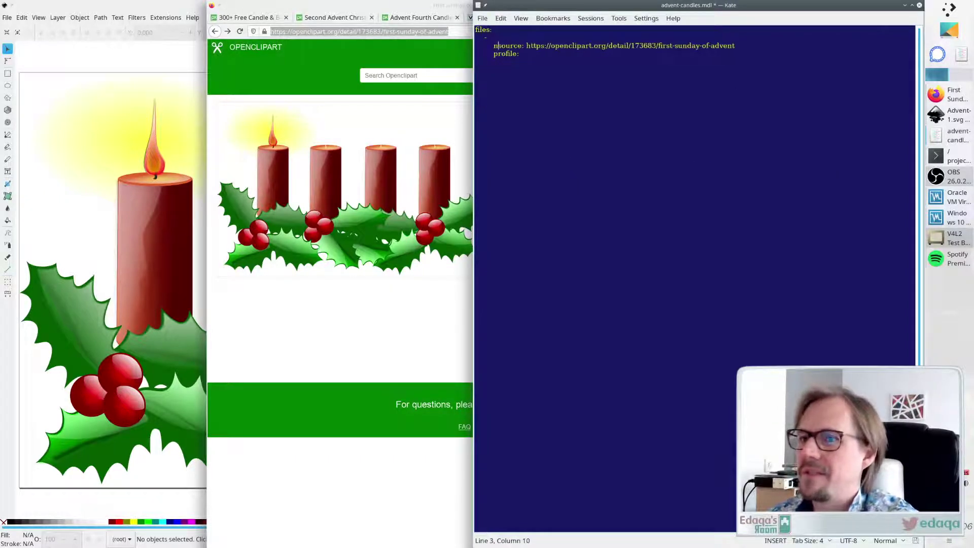
{"action": "key", "text": "Delete"}
{"action": "key", "text": "Delete"}
{"action": "key", "text": "Delete"}
{"action": "key", "text": "Delete"}
{"action": "key", "text": "Down"}
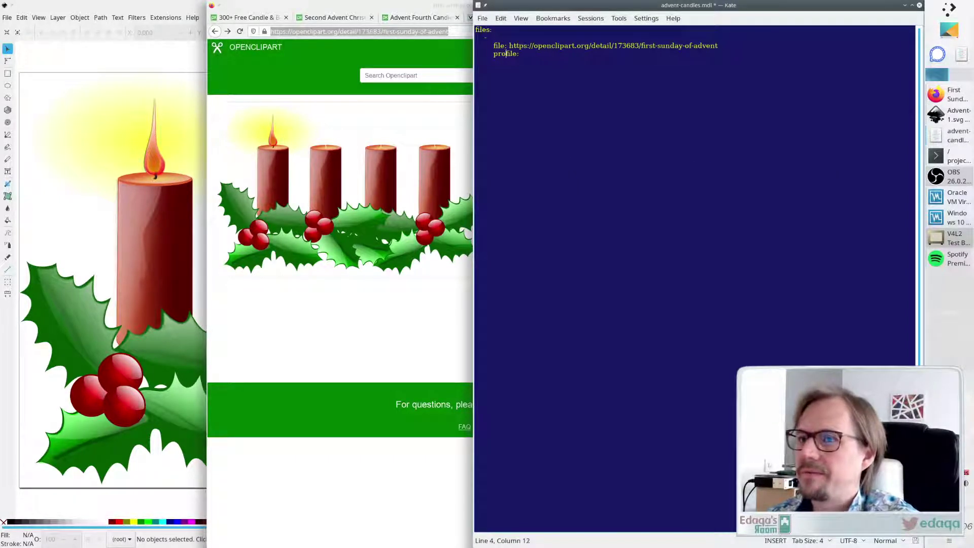
Add a "name:" field below the profile field of the artwork entry
{"action": "key", "text": "End"}
{"action": "key", "text": "Return"}
{"action": "type", "text": "detail"}
Fill the profile field with the artist's Openclipart page address and the name field with the artist's username
{"action": "key", "text": "alt+Tab"}
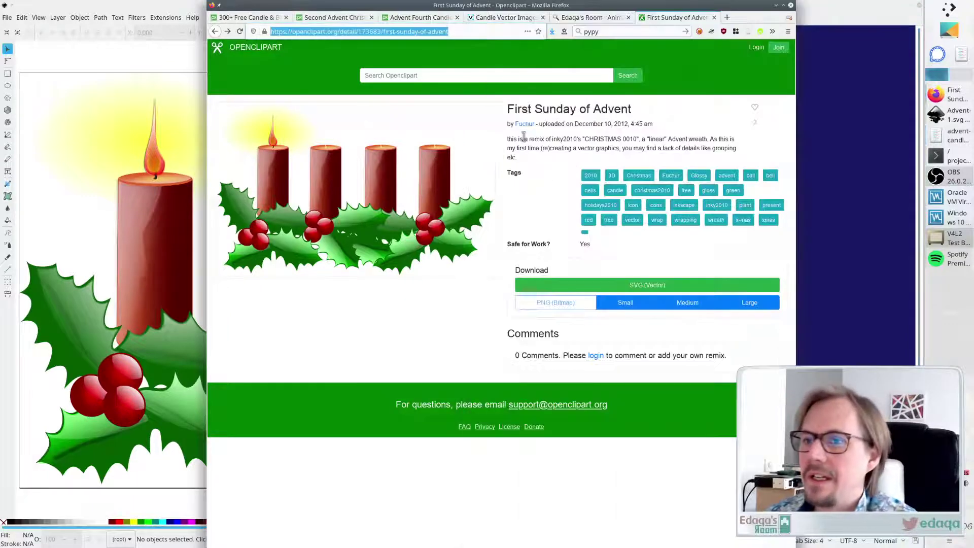
{"action": "left_click", "coordinate": [523, 124]}
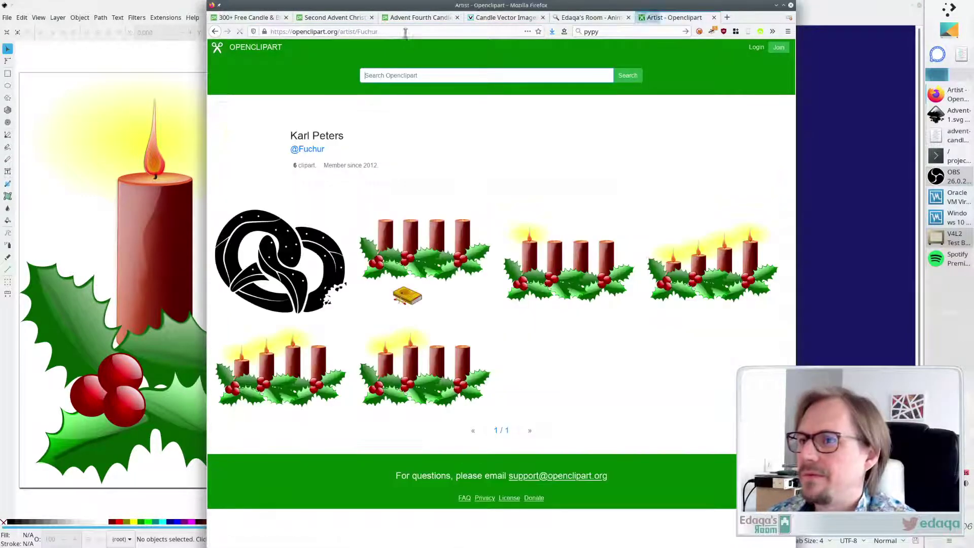
{"action": "left_click", "coordinate": [403, 31]}
{"action": "key", "text": "alt+Tab"}
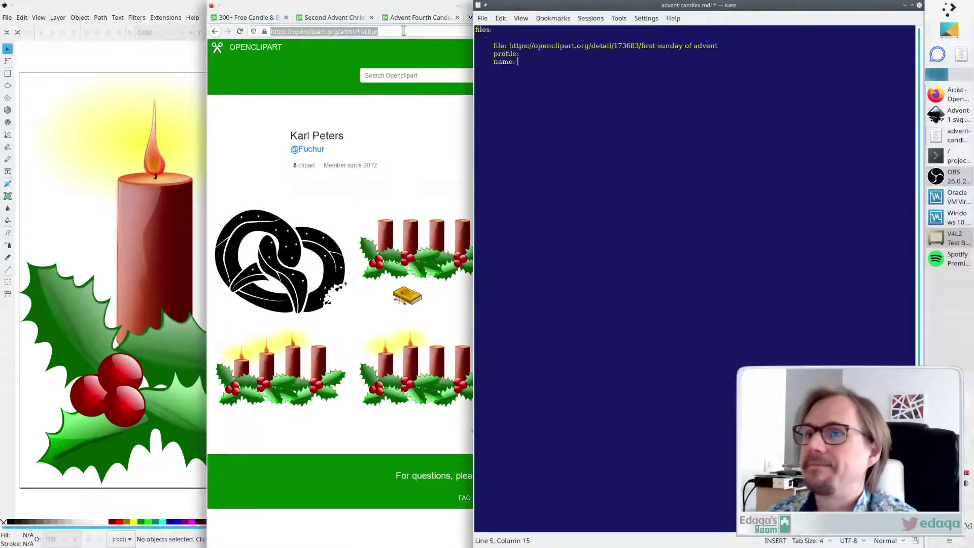
{"action": "key", "text": "Up"}
{"action": "key", "text": "End"}
{"action": "key", "text": "ctrl+v"}
{"action": "key", "text": "Down"}
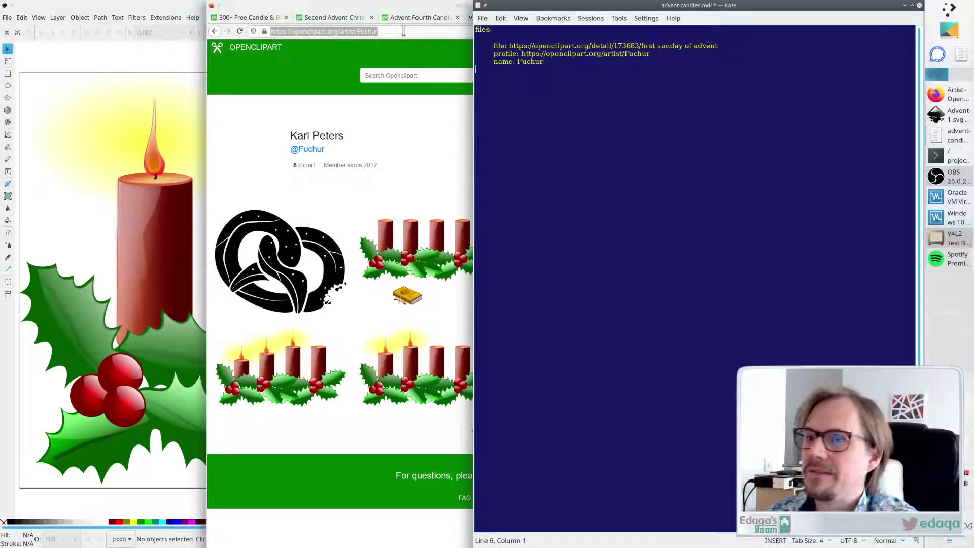
Insert a blank line above the files list and save advent-candles.mdl
{"action": "key", "text": "ctrl+s"}
{"action": "key", "text": "Return"}
{"action": "key", "text": "Up"}
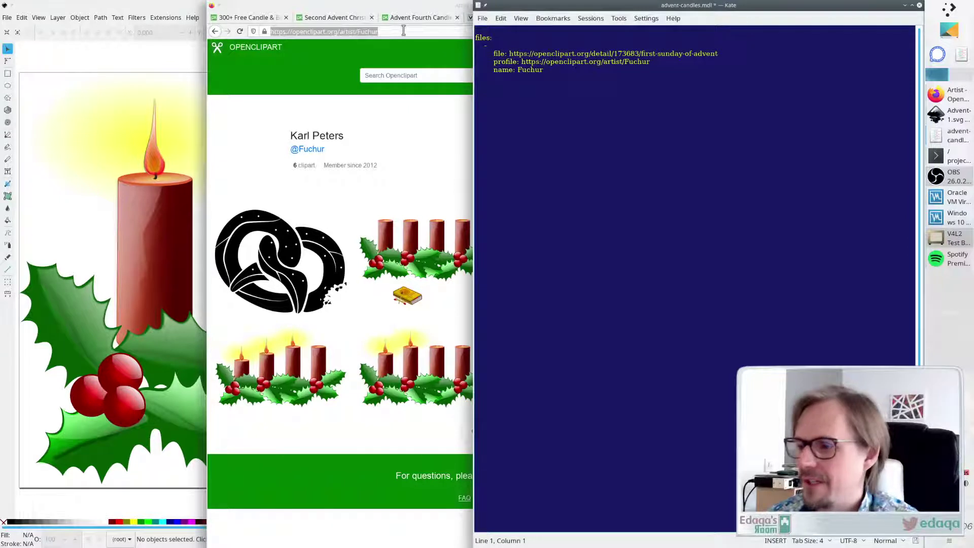
{"action": "key", "text": "ctrl+s"}
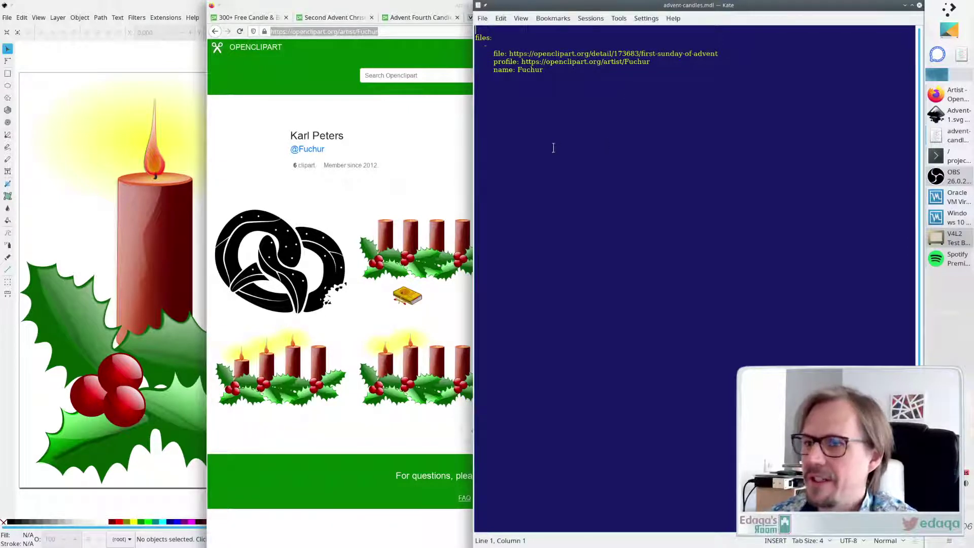
Add the line "answer: snow" below the artwork entry, separated by a blank line, and save advent-candles.mdl
{"action": "key", "text": "Return"}
{"action": "type", "text": "ans"}
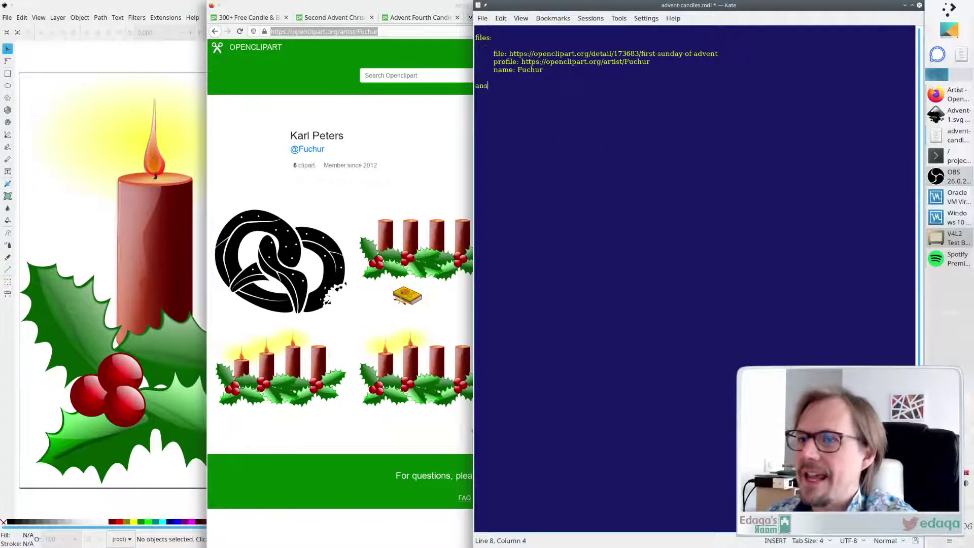
{"action": "type", "text": "wer: s"}
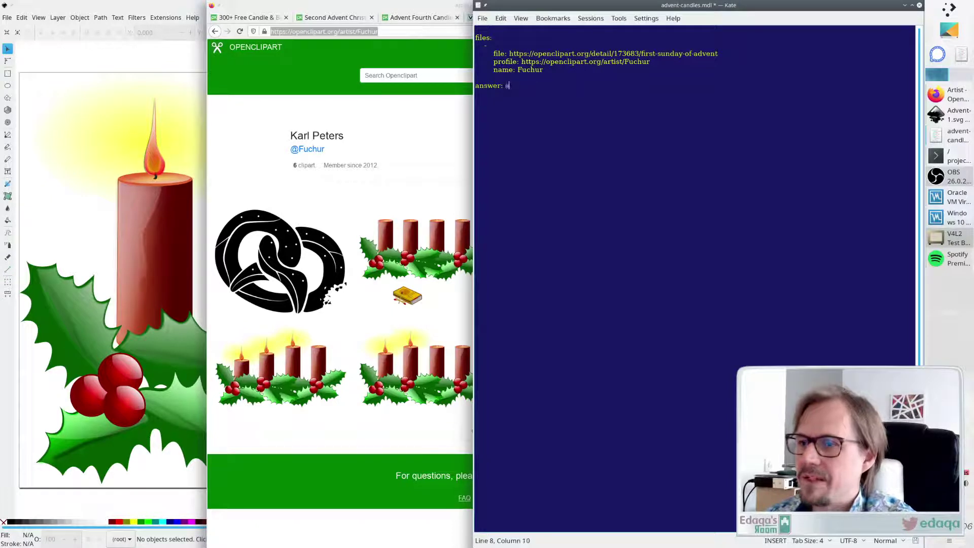
{"action": "type", "text": "now"}
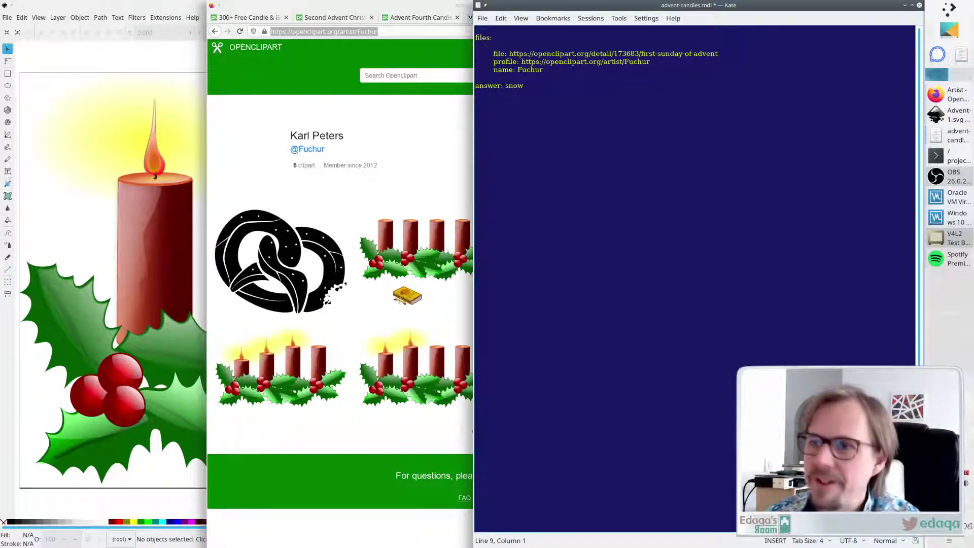
{"action": "key", "text": "ctrl+s"}
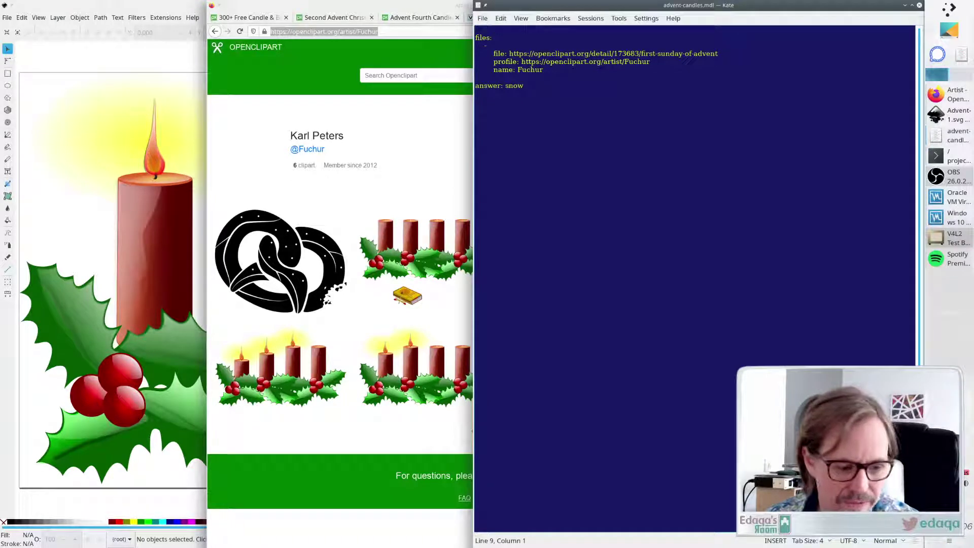
{"action": "left_click", "coordinate": [434, 5]}
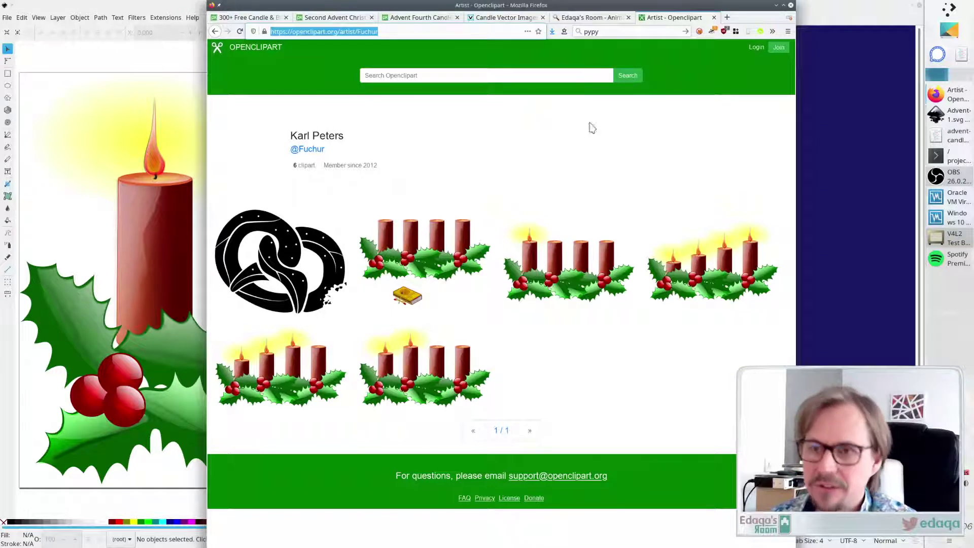
{"action": "left_click", "coordinate": [726, 17]}
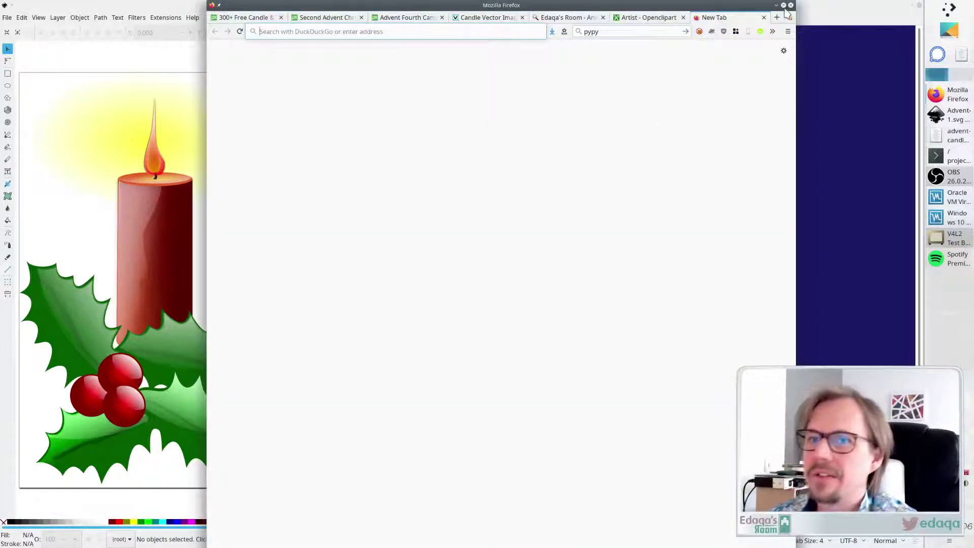
{"action": "left_click", "coordinate": [764, 17]}
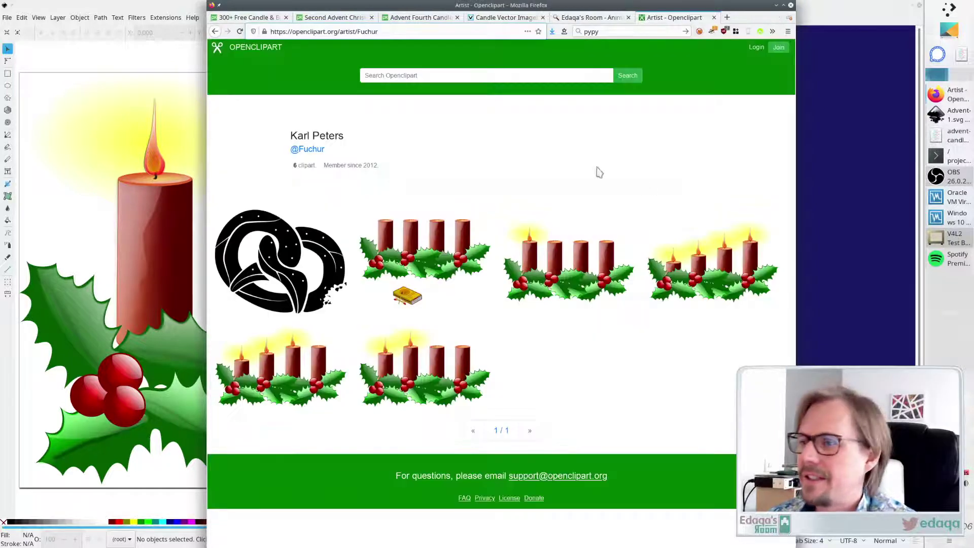
Switch to Inkscape and ungroup the Advent-1.svg artwork so the candles and the holly are separate groups
{"action": "left_click", "coordinate": [175, 6]}
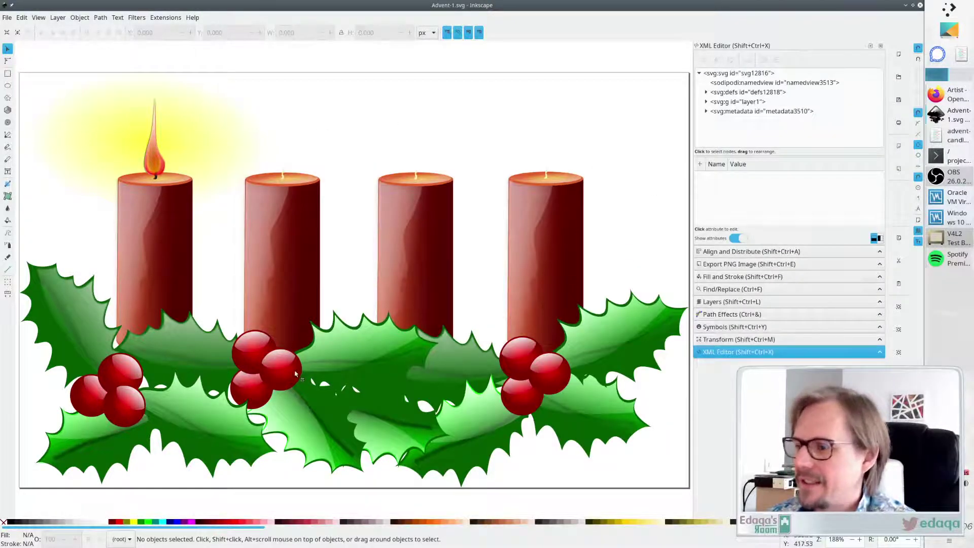
{"action": "left_click", "coordinate": [159, 253]}
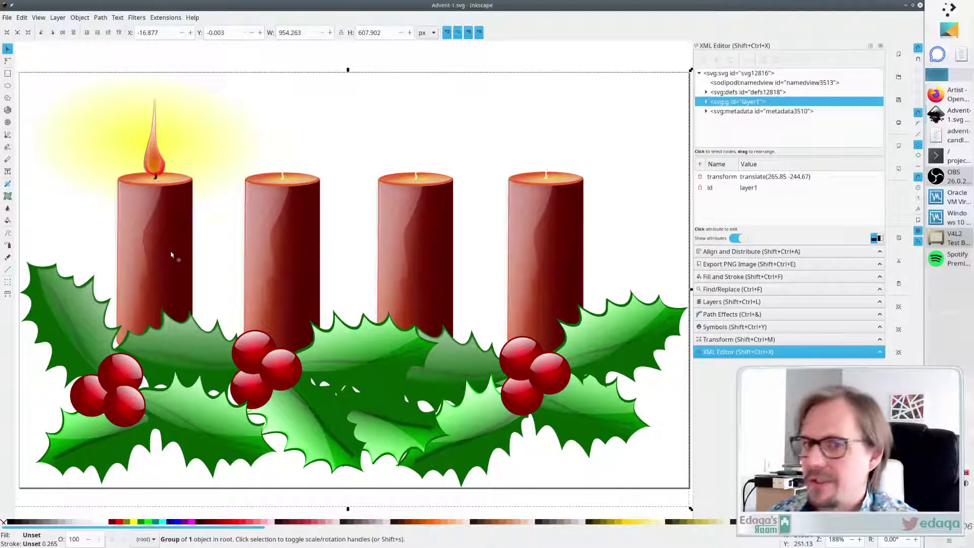
{"action": "key", "text": "ctrl+g"}
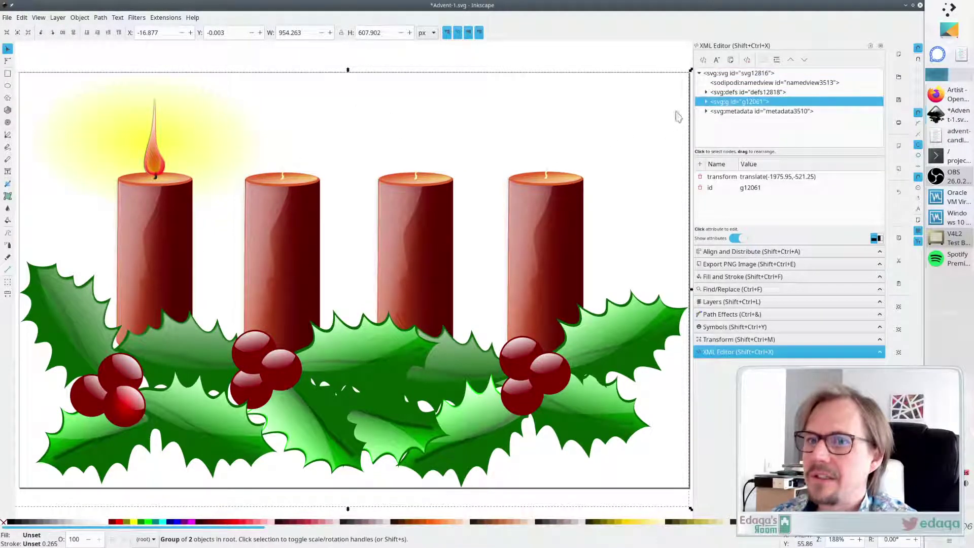
{"action": "key", "text": "ctrl+shift+g"}
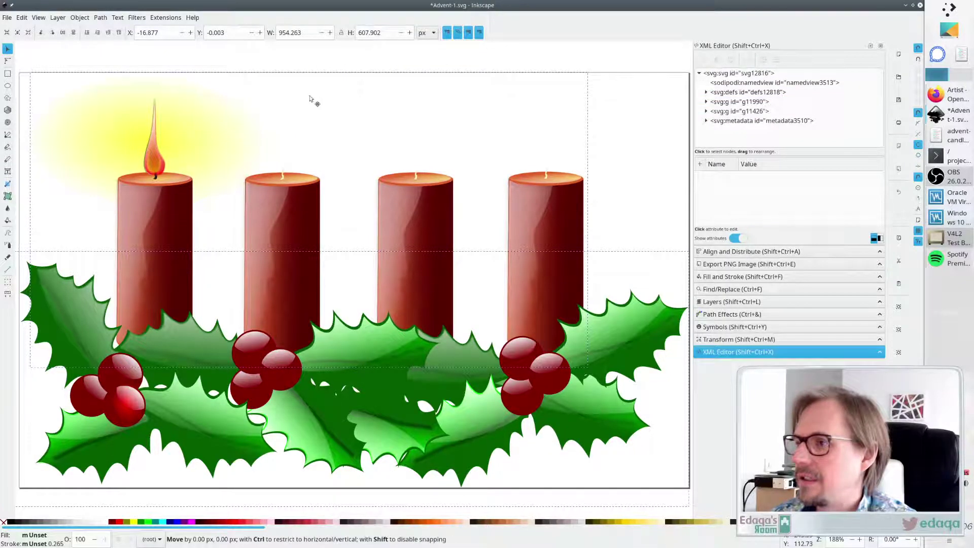
{"action": "left_click_drag", "start_coordinate": [148, 288], "coordinate": [263, 227]}
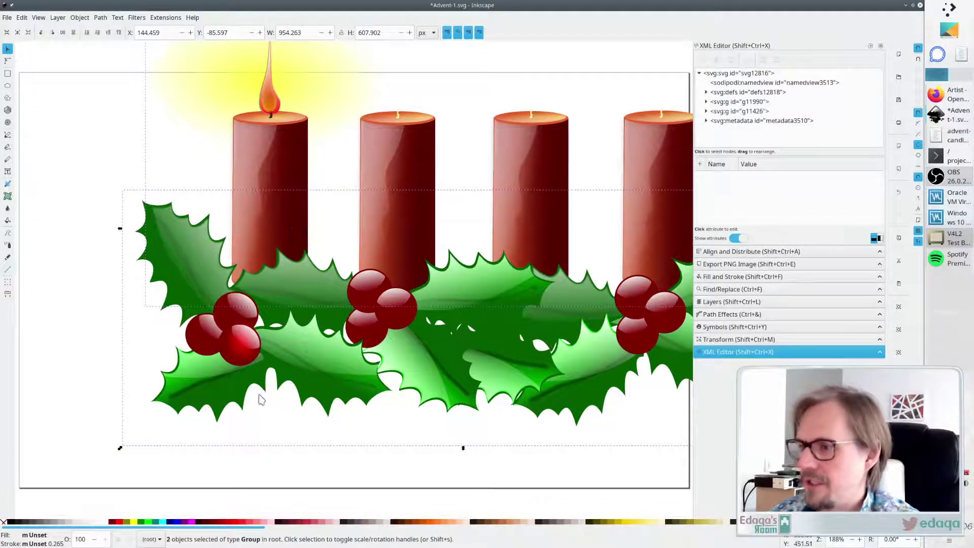
{"action": "left_click", "coordinate": [301, 402]}
{"action": "key", "text": "ctrl+z"}
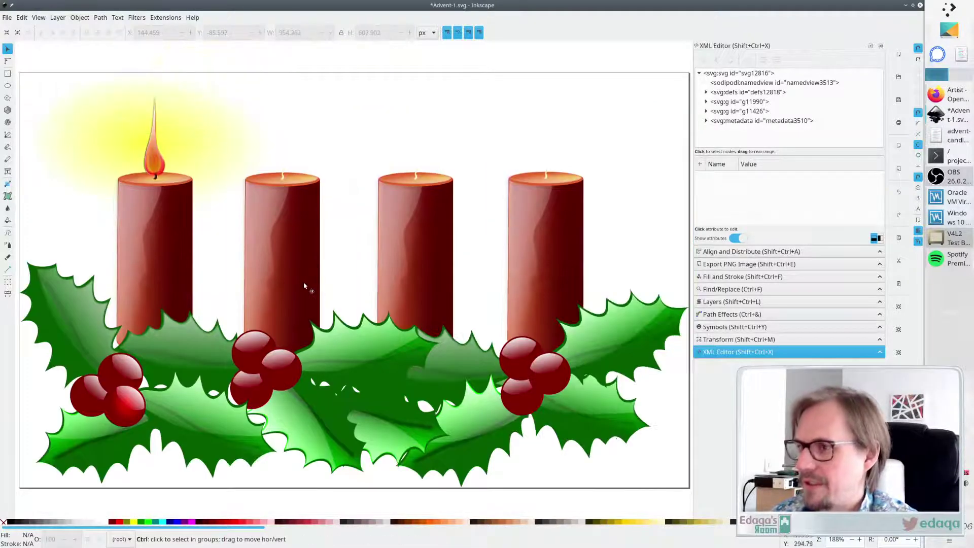
Ungroup the candles group into four individual candles
{"action": "scroll", "coordinate": [303, 286], "scroll_direction": "down", "scroll_amount": 1, "text": "ctrl"}
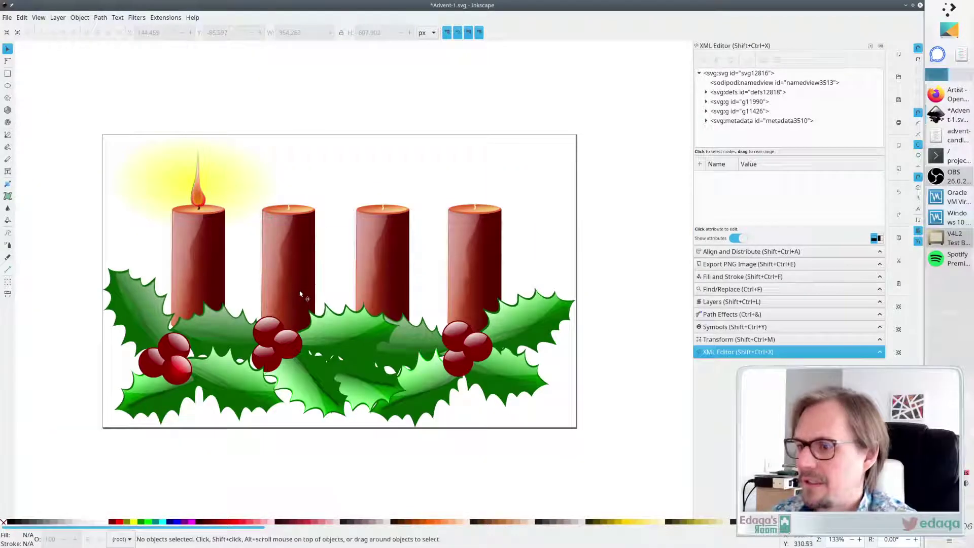
{"action": "left_click", "coordinate": [219, 254]}
{"action": "key", "text": "ctrl+shift+g"}
{"action": "key", "text": "Escape"}
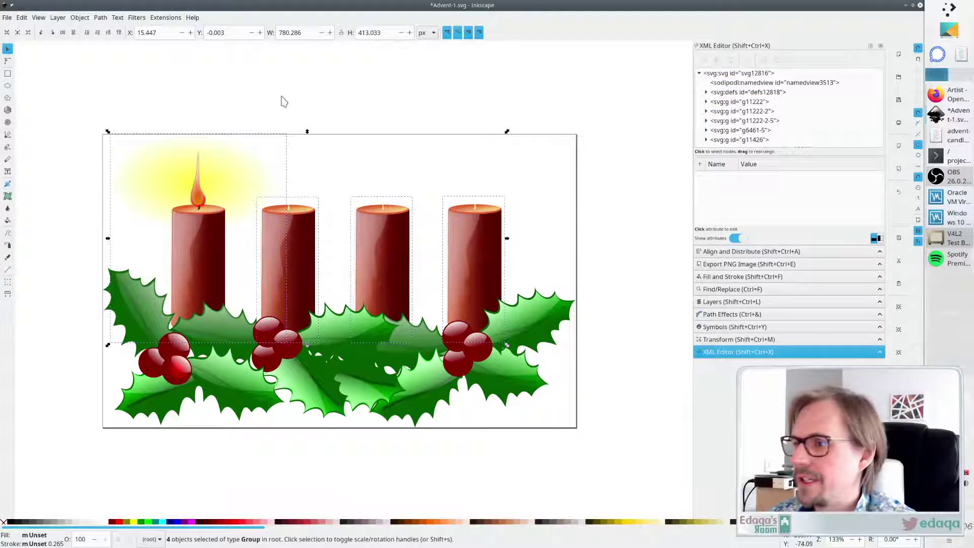
Move the lit candle to about X 5.9, Y -24.3 px and the neighbouring unlit candle to about X 326, Y 93 px
{"action": "left_click_drag", "start_coordinate": [191, 294], "coordinate": [207, 203]}
{"action": "key", "text": "Escape"}
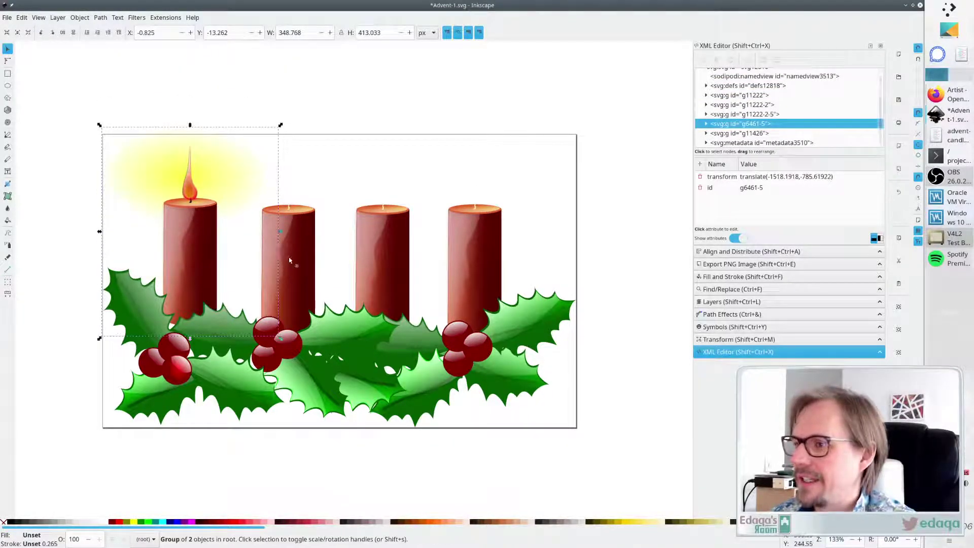
{"action": "left_click_drag", "start_coordinate": [293, 237], "coordinate": [268, 250]}
{"action": "key", "text": "Escape"}
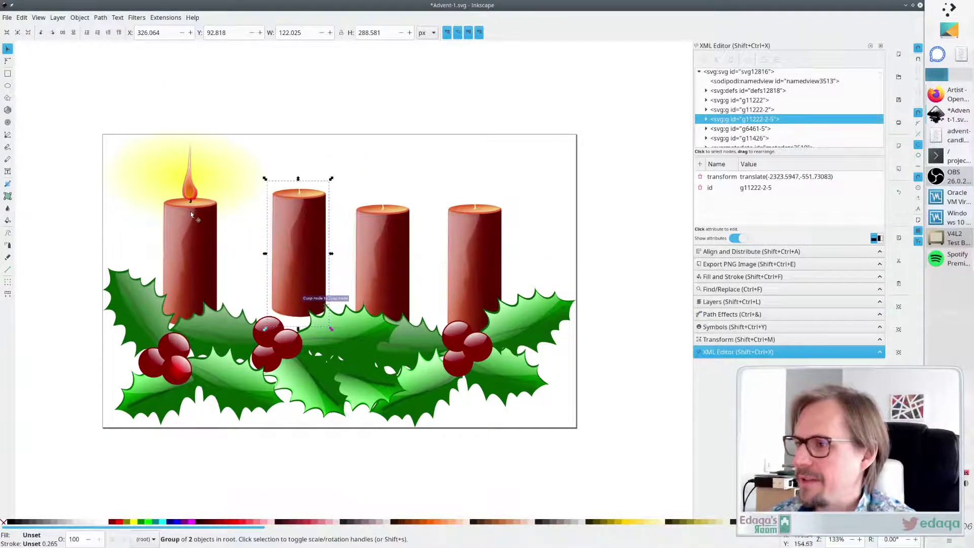
{"action": "left_click", "coordinate": [197, 226]}
{"action": "mouse_move", "coordinate": [197, 226]}
{"action": "left_mouse_down"}
{"action": "mouse_move", "coordinate": [209, 195]}
{"action": "mouse_move", "coordinate": [196, 175]}
{"action": "mouse_move", "coordinate": [181, 194]}
{"action": "mouse_move", "coordinate": [200, 228]}
{"action": "left_mouse_up"}
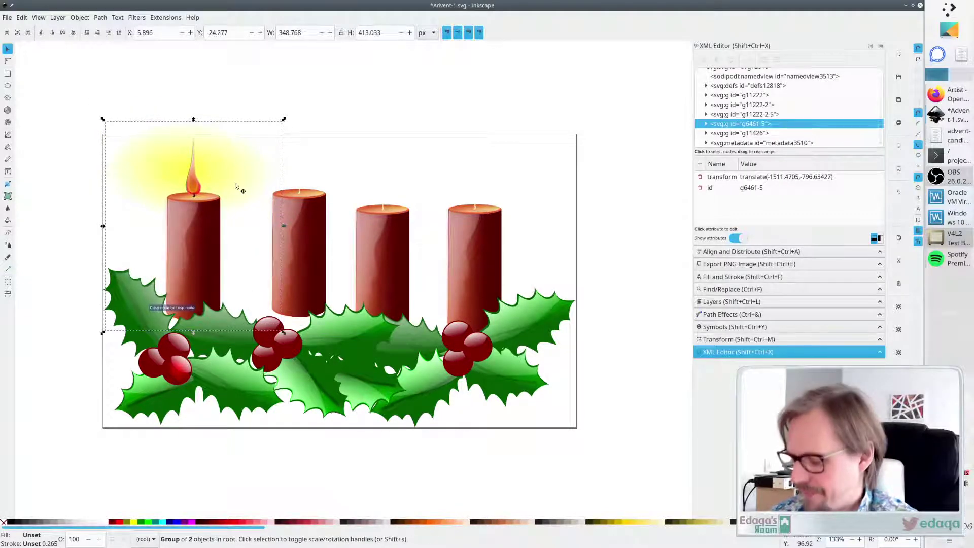
Open the recent file animal-tracks.svg and save it under the name advent-candles.svg in the singles folder
{"action": "left_click", "coordinate": [7, 17]}
{"action": "mouse_move", "coordinate": [18, 65]}
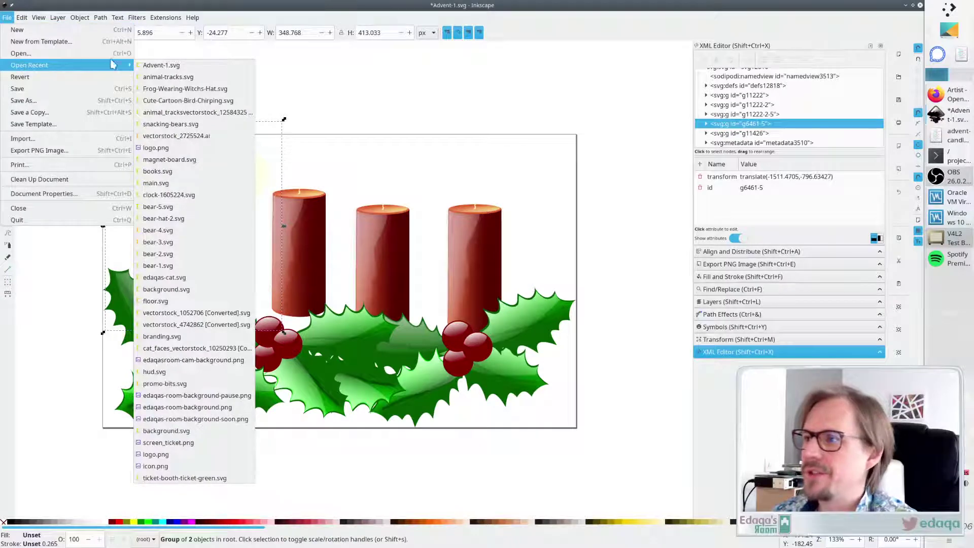
{"action": "left_click", "coordinate": [201, 77]}
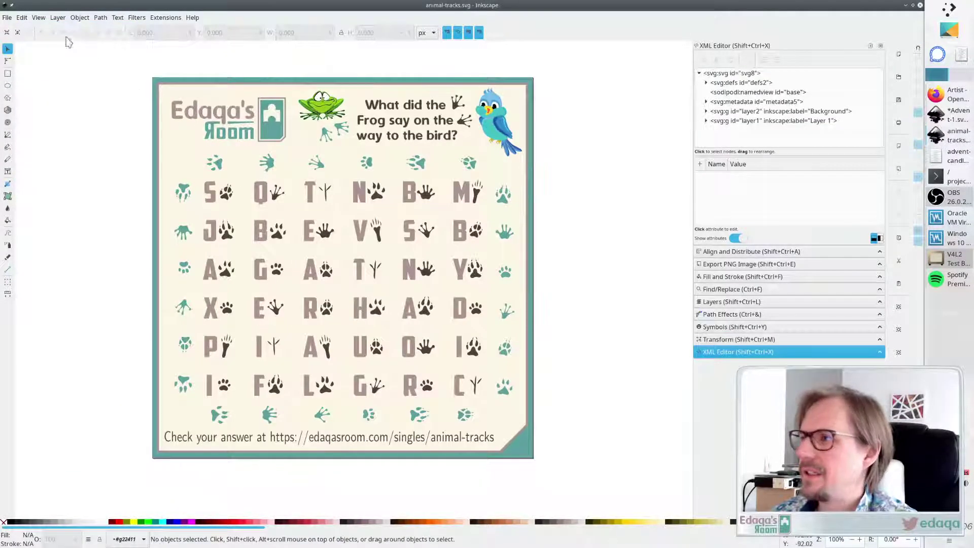
{"action": "left_click", "coordinate": [7, 17]}
{"action": "left_click", "coordinate": [51, 104]}
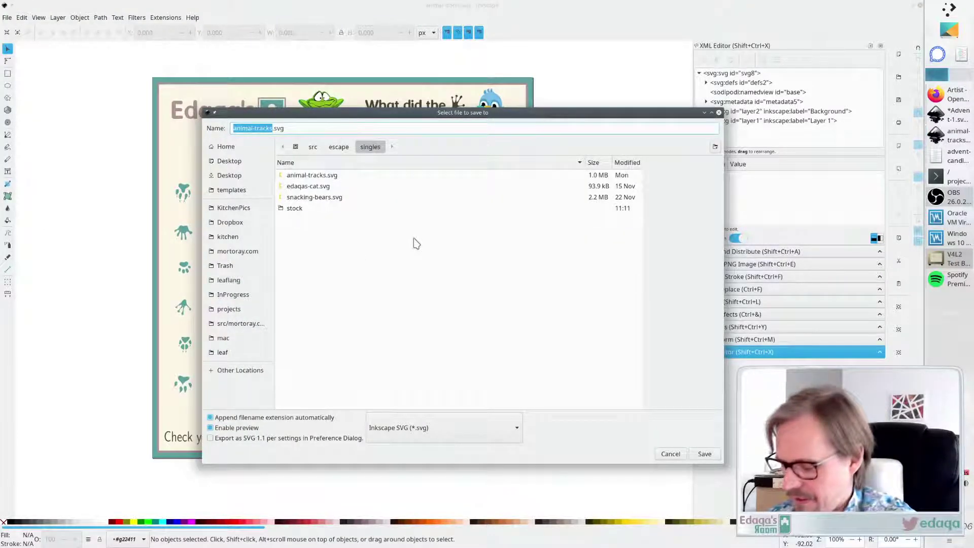
{"action": "type", "text": "advent-candles"}
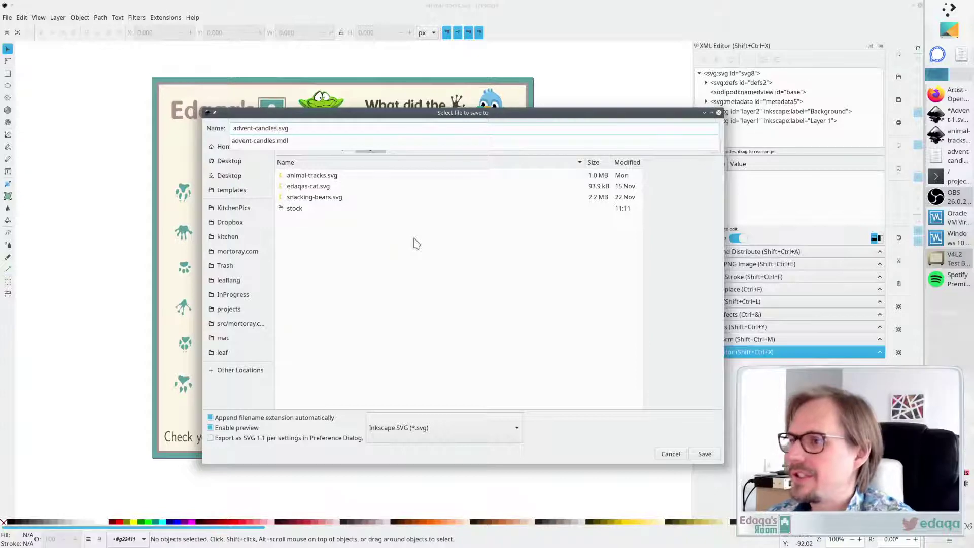
{"action": "key", "text": "Return"}
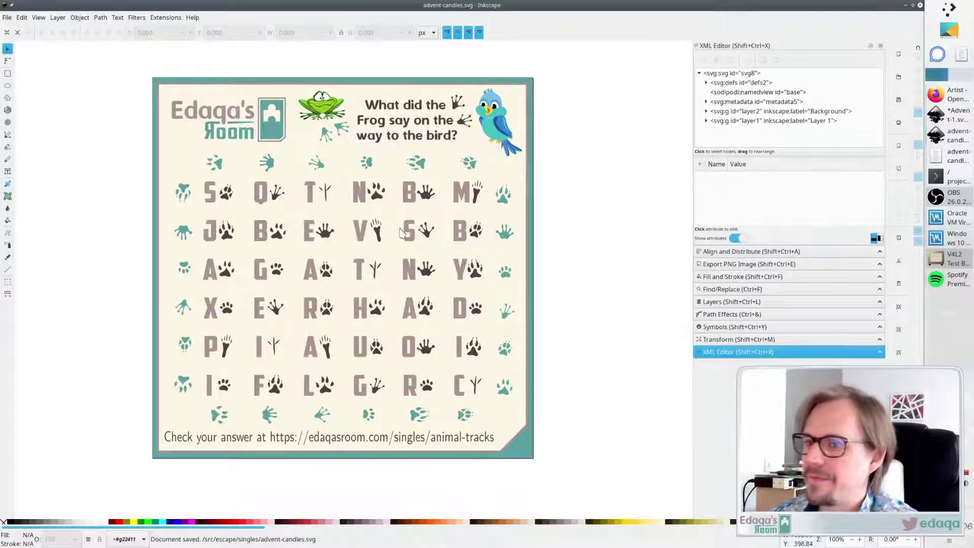
Delete the letter and paw-print grid, the bird, the frog and the header footprints, keeping the logo, question and answer link
{"action": "left_click_drag", "start_coordinate": [570, 426], "coordinate": [65, 151]}
{"action": "key", "text": "Delete"}
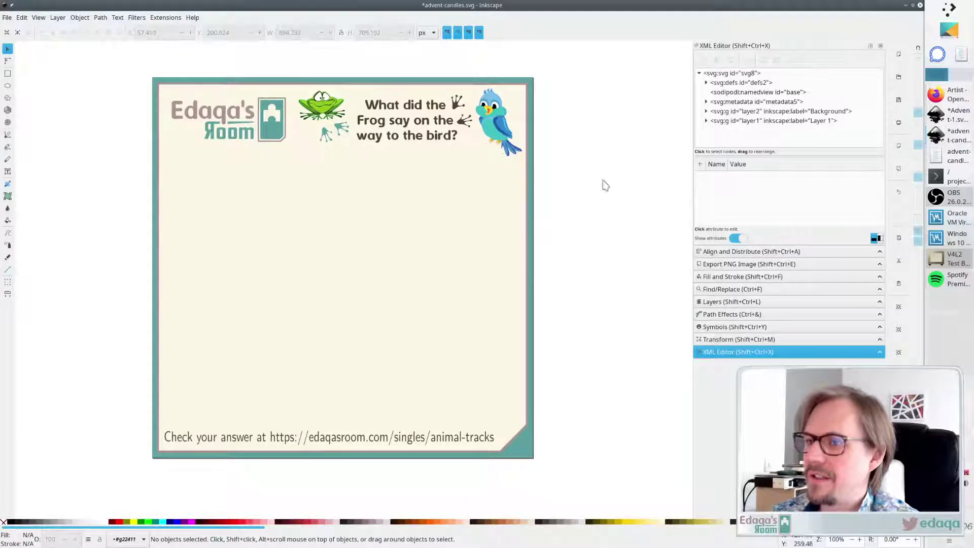
{"action": "left_click_drag", "start_coordinate": [574, 187], "coordinate": [474, 85]}
{"action": "key", "text": "Delete"}
{"action": "left_click", "coordinate": [459, 103]}
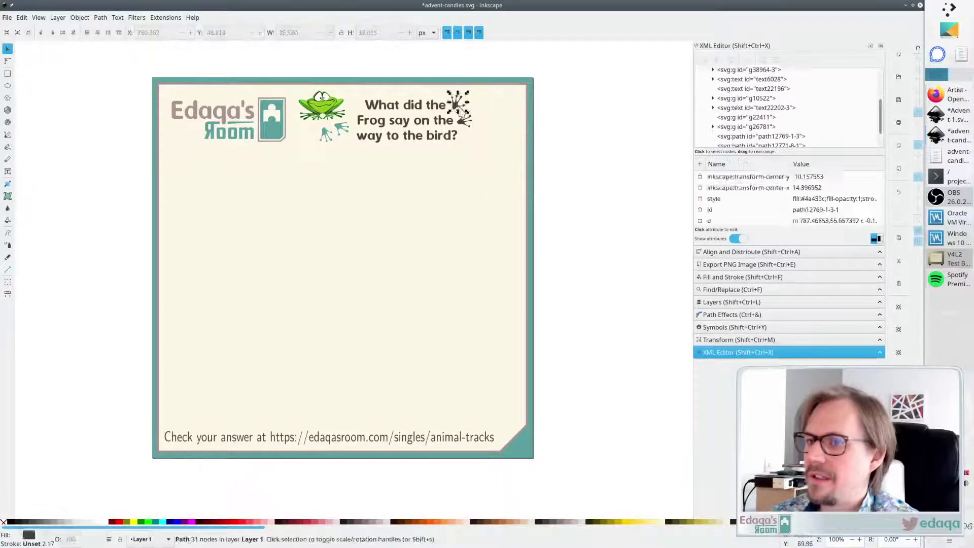
{"action": "key", "text": "Delete"}
{"action": "left_click", "coordinate": [464, 121]}
{"action": "key", "text": "Delete"}
{"action": "left_click", "coordinate": [339, 131]}
{"action": "key", "text": "Delete"}
{"action": "left_click", "coordinate": [328, 109]}
{"action": "key", "text": "Delete"}
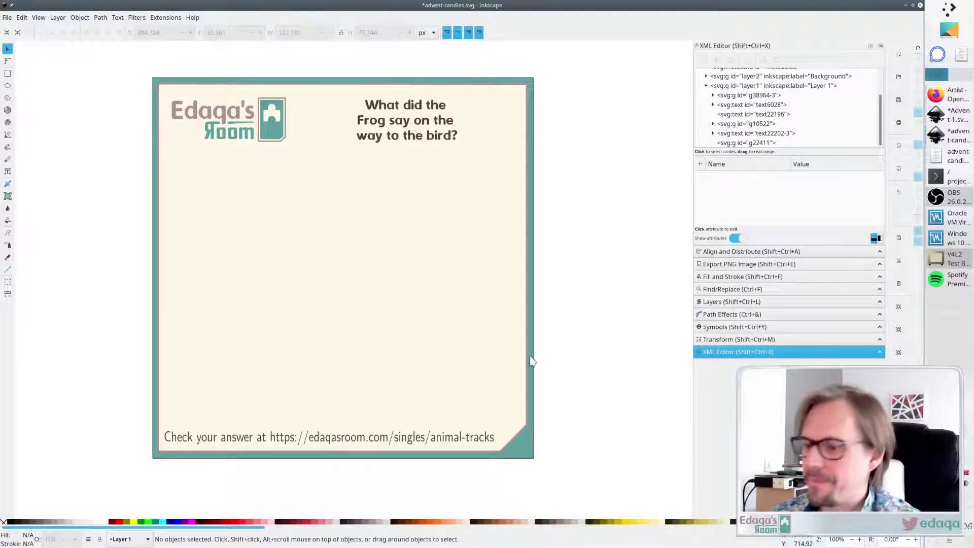
Paste the lit candle into advent-candles.svg and place it beside the page at about X 990, Y 222 px
{"action": "key", "text": "ctrl+v"}
{"action": "left_click_drag", "start_coordinate": [278, 281], "coordinate": [237, 276]}
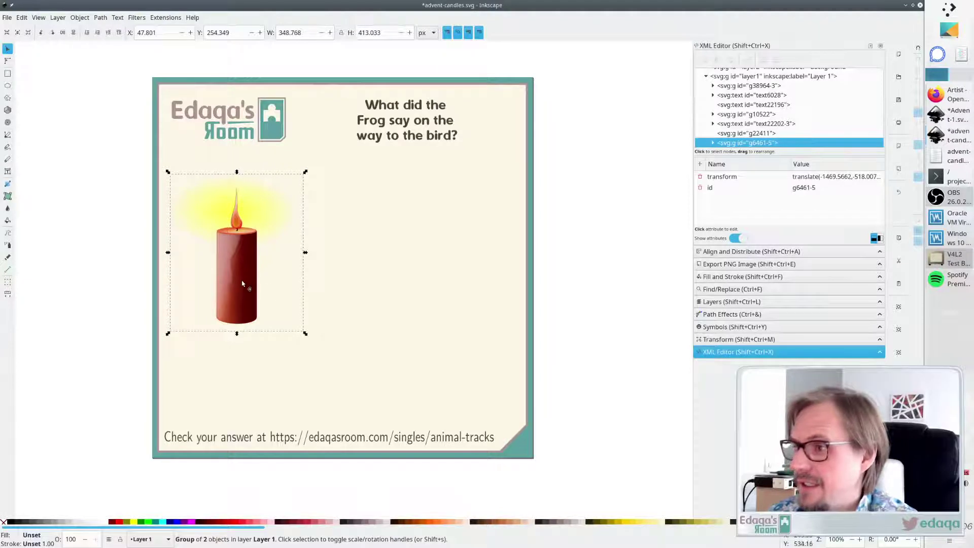
{"action": "left_click_drag", "start_coordinate": [242, 284], "coordinate": [596, 272]}
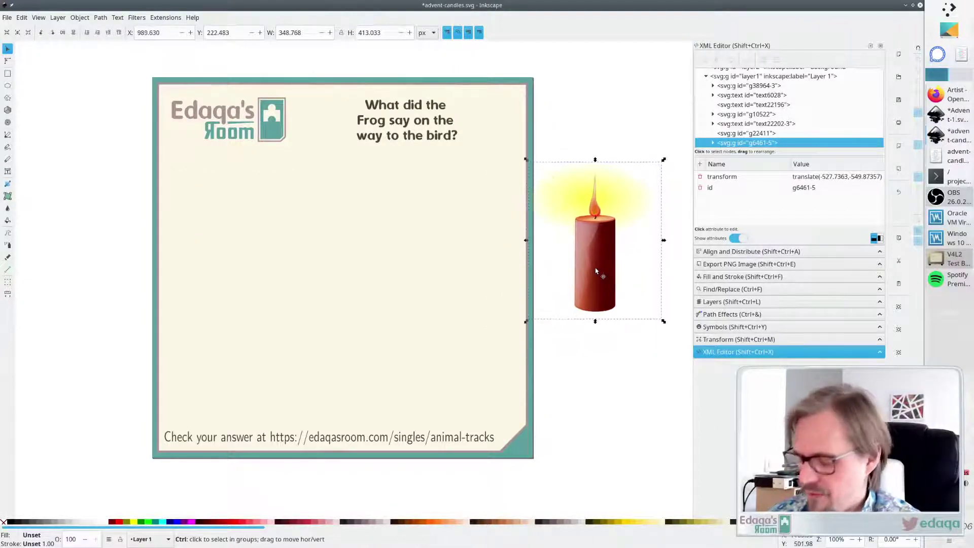
Ungroup the pasted candle to separate its glow, then ungroup the remainder into candle body and flame groups
{"action": "left_click", "coordinate": [639, 367]}
{"action": "scroll", "coordinate": [653, 273], "scroll_direction": "up", "scroll_amount": 1}
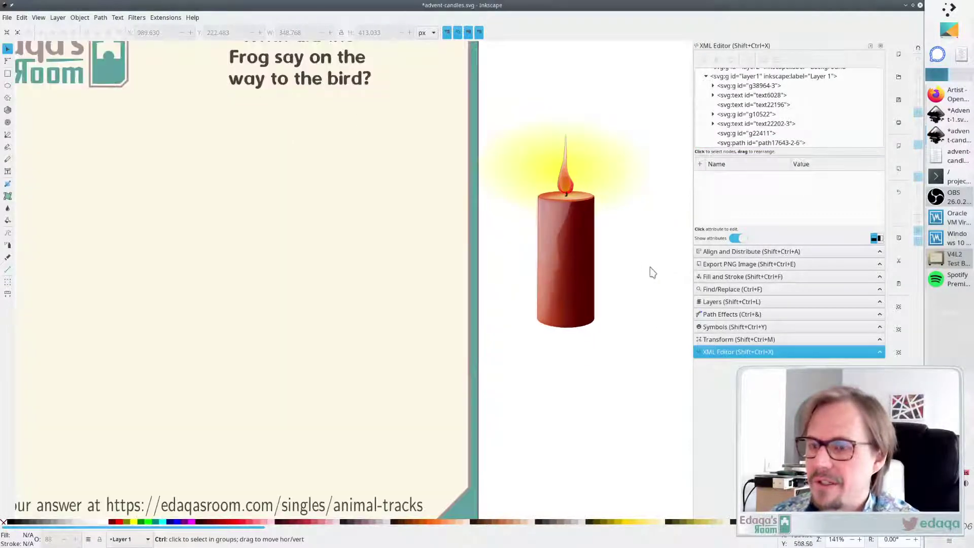
{"action": "left_click", "coordinate": [561, 180]}
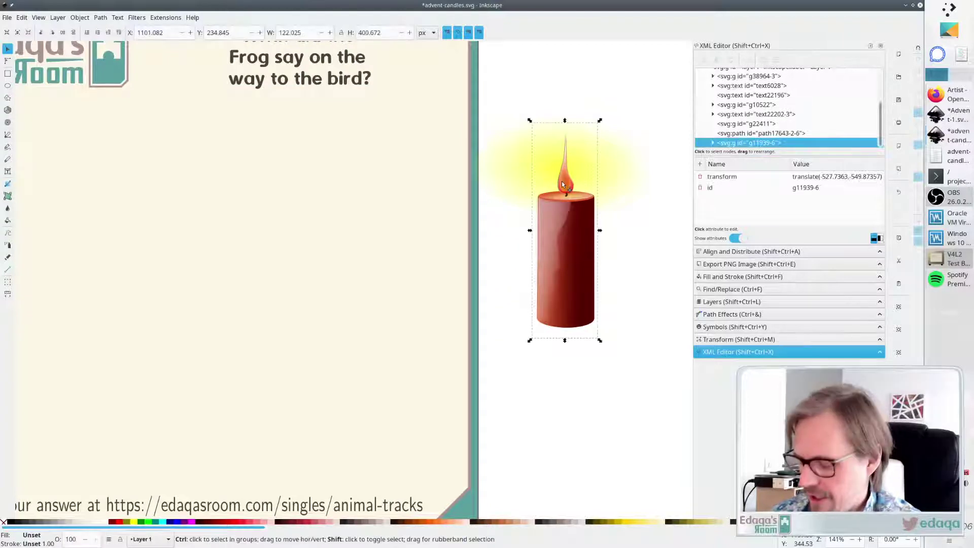
{"action": "left_click", "coordinate": [652, 273]}
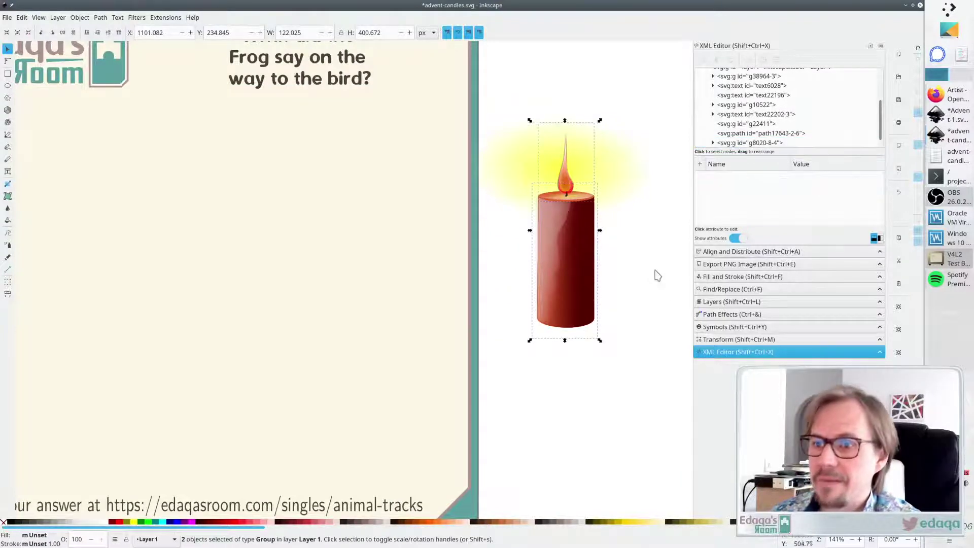
{"action": "left_click", "coordinate": [572, 187]}
{"action": "left_click_drag", "start_coordinate": [568, 181], "coordinate": [564, 147]}
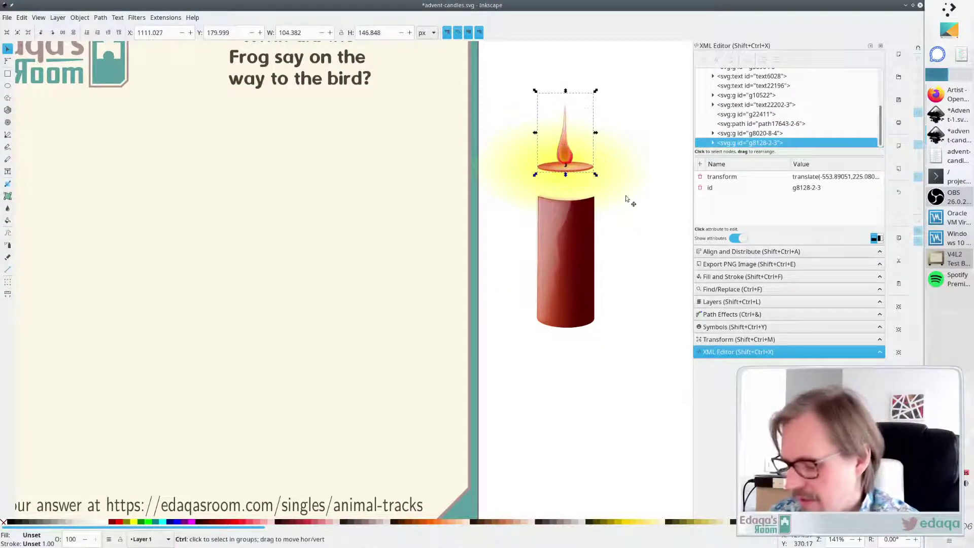
{"action": "key", "text": "ctrl+z"}
Move the yellow glow up off the candle to about X 1003, Y 25 px
{"action": "left_click", "coordinate": [635, 224]}
{"action": "left_click", "coordinate": [604, 188]}
{"action": "left_click_drag", "start_coordinate": [604, 187], "coordinate": [615, 69]}
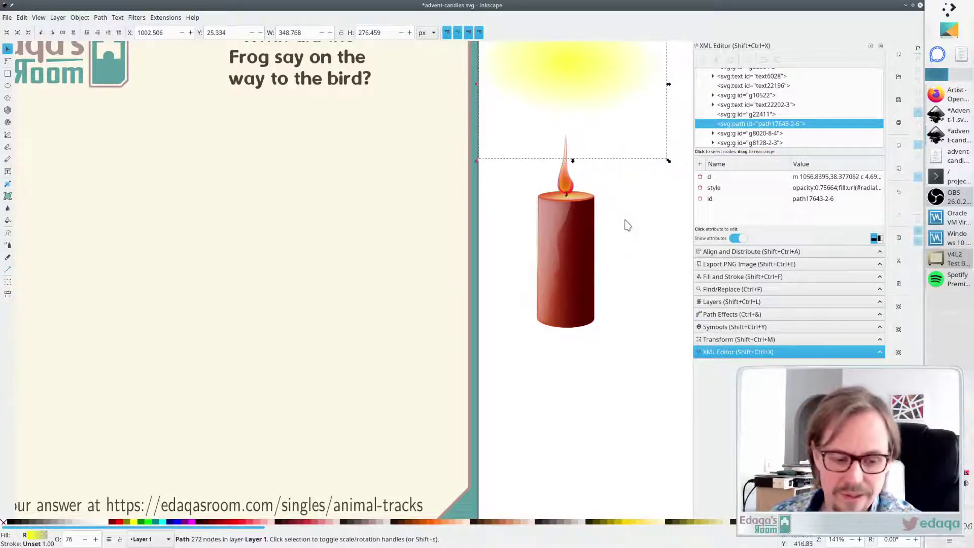
{"action": "scroll", "coordinate": [628, 225], "scroll_direction": "up", "scroll_amount": 4}
{"action": "key", "text": "Escape"}
Ungroup the flame and candle-top group into its separate paths
{"action": "left_click", "coordinate": [561, 273]}
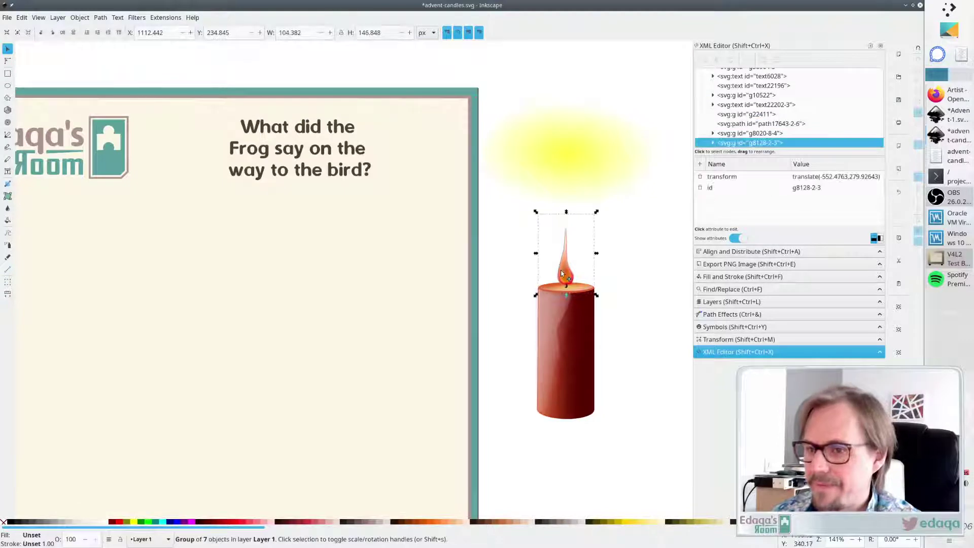
{"action": "key", "text": "ctrl+shift+g"}
{"action": "left_click", "coordinate": [638, 285]}
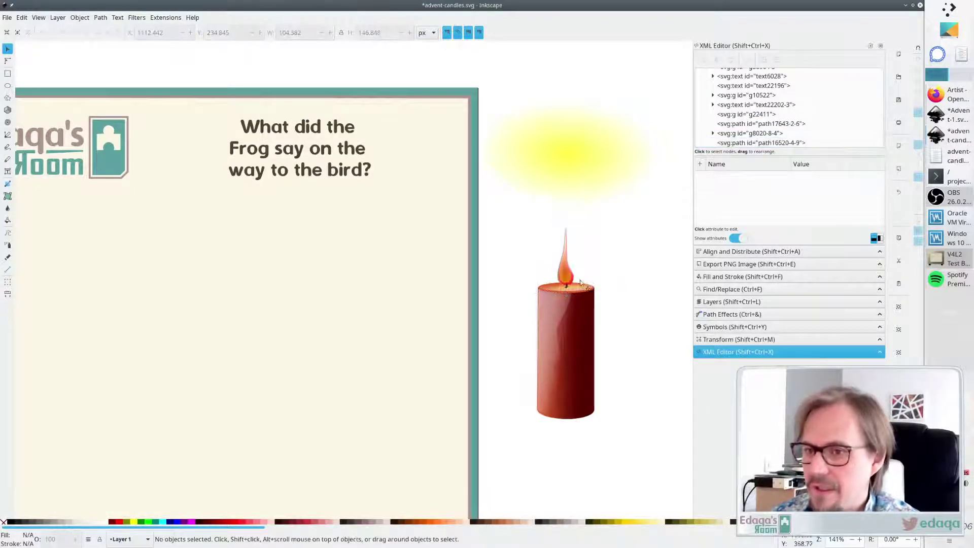
Delete every piece of the flame, leaving only the candle body with its top and wick
{"action": "left_click", "coordinate": [571, 277]}
{"action": "key", "text": "Delete"}
{"action": "left_click", "coordinate": [569, 280]}
{"action": "key", "text": "Delete"}
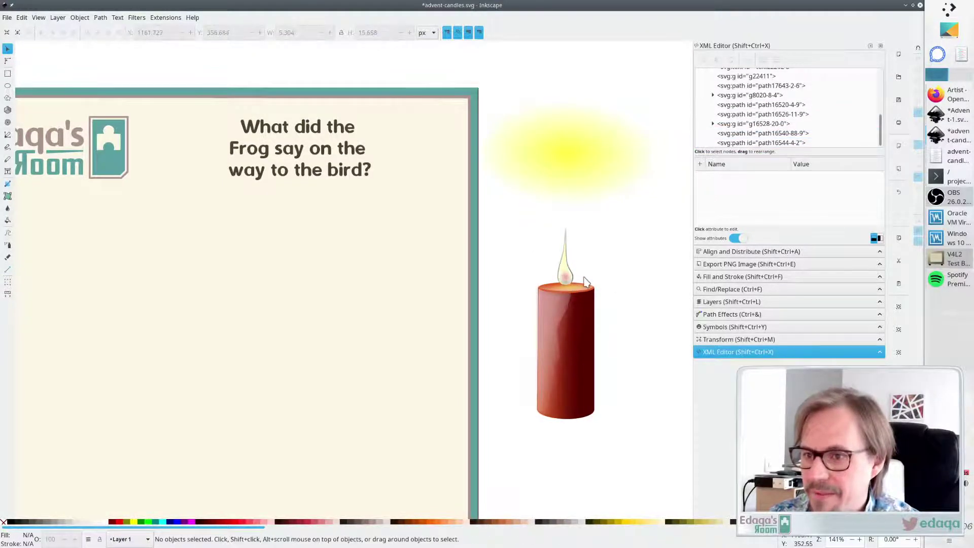
{"action": "left_click", "coordinate": [567, 268]}
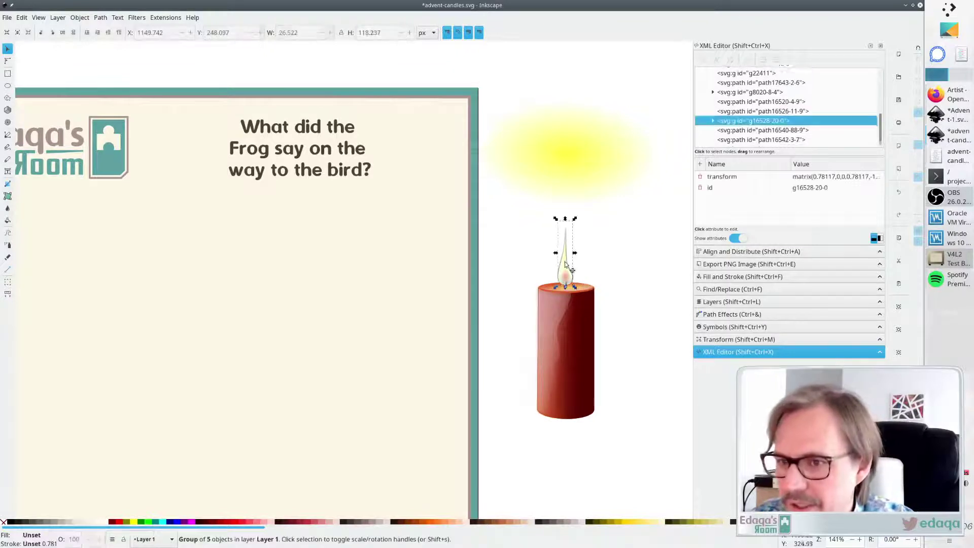
{"action": "key", "text": "Delete"}
{"action": "left_click", "coordinate": [569, 269]}
{"action": "key", "text": "Delete"}
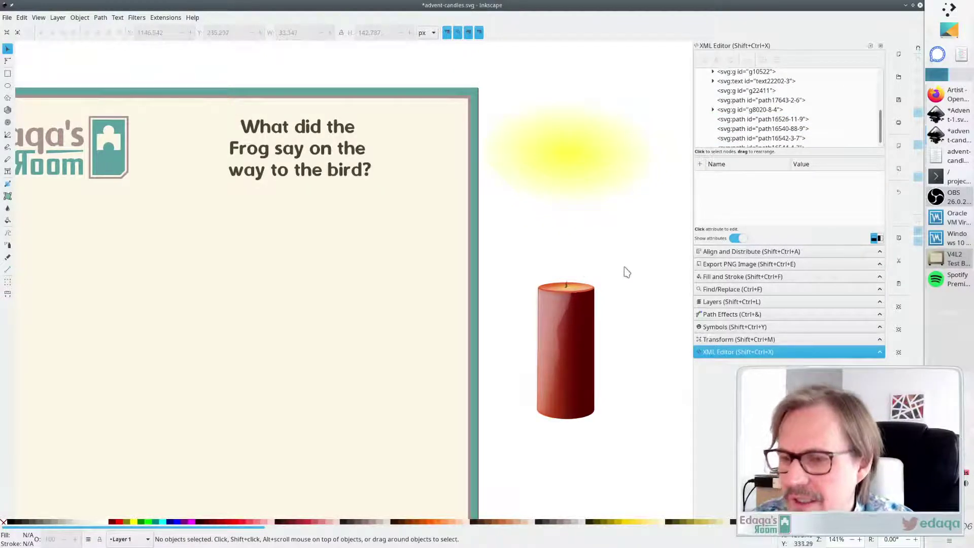
{"action": "scroll", "coordinate": [624, 326], "scroll_direction": "down", "scroll_amount": 2, "text": "ctrl"}
{"action": "scroll", "coordinate": [632, 326], "scroll_direction": "up", "scroll_amount": 2, "text": "ctrl"}
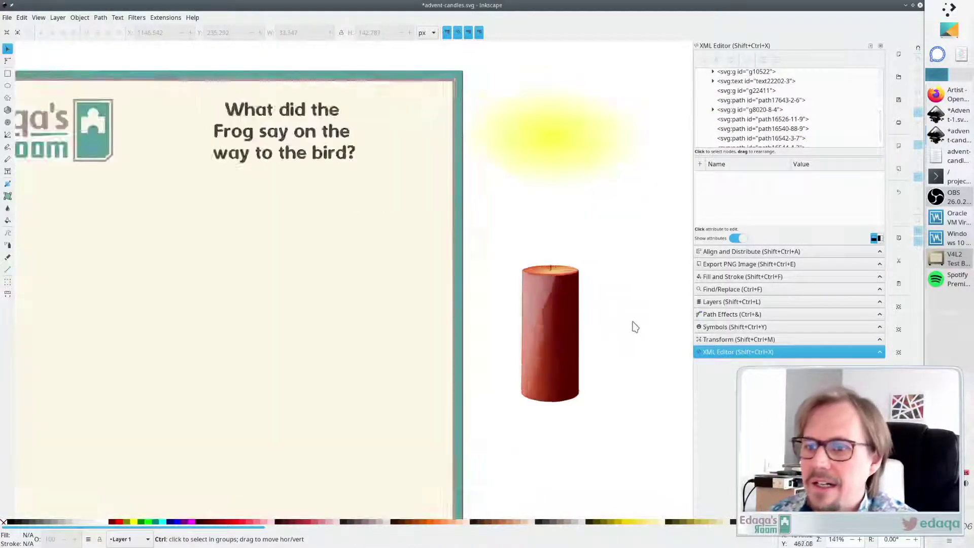
{"action": "scroll", "coordinate": [634, 326], "scroll_direction": "up", "scroll_amount": 2, "text": "ctrl"}
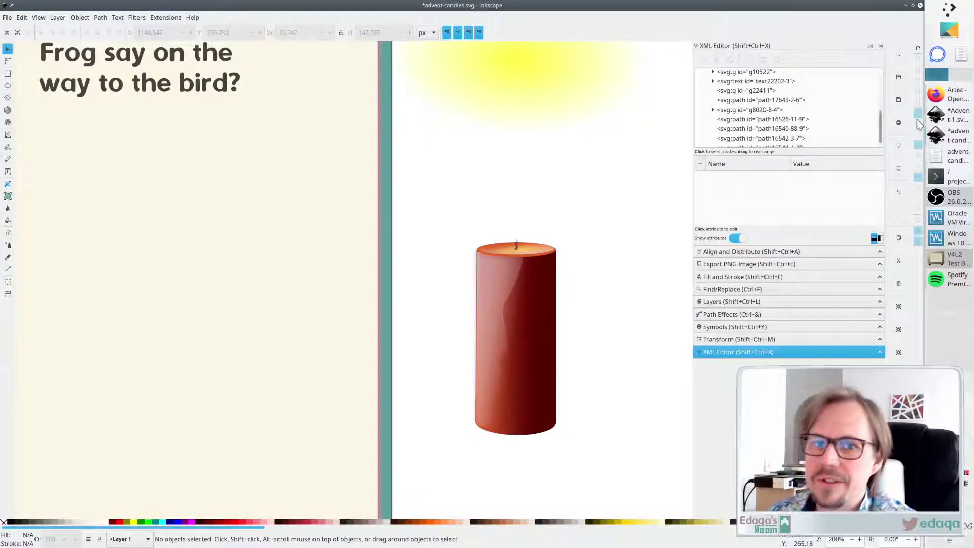
Switch to Firefox and go back from the artist's page through the Openclipart "candle" search results to page 3
{"action": "left_click", "coordinate": [953, 94]}
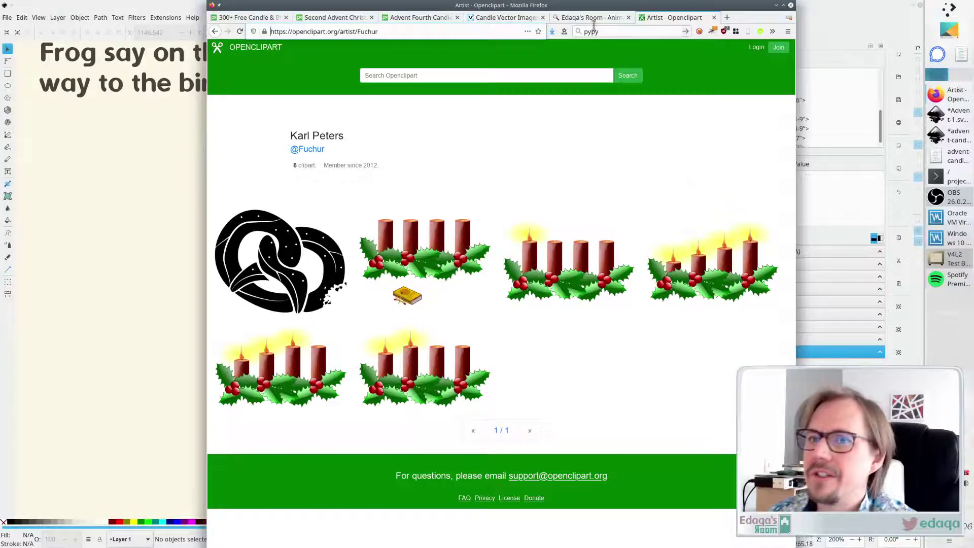
{"action": "left_click", "coordinate": [214, 32]}
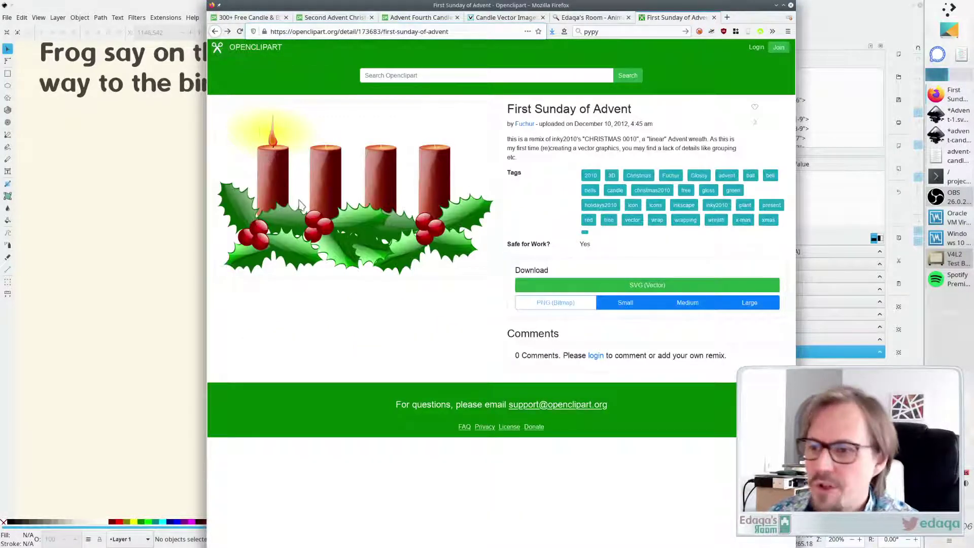
{"action": "left_click", "coordinate": [215, 31]}
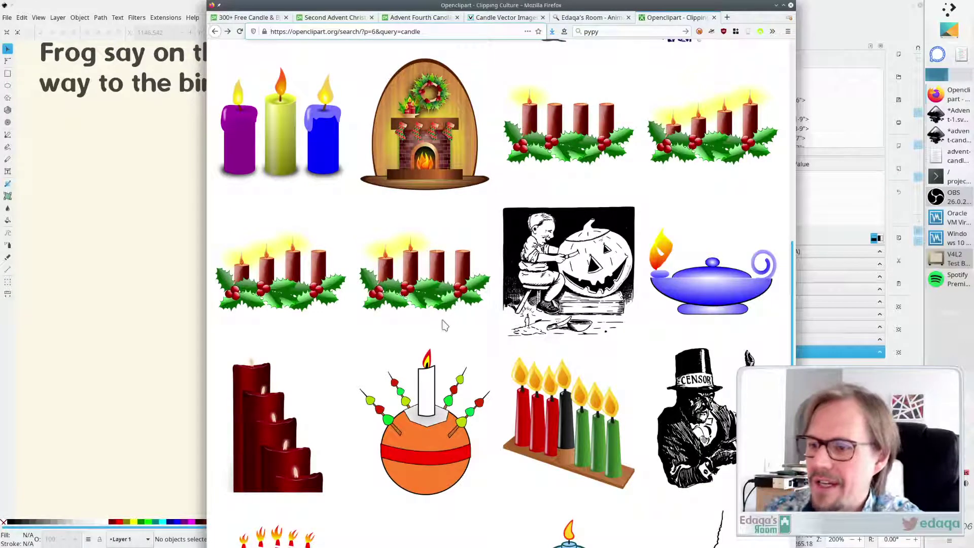
{"action": "scroll", "coordinate": [483, 323], "scroll_direction": "up", "scroll_amount": 10}
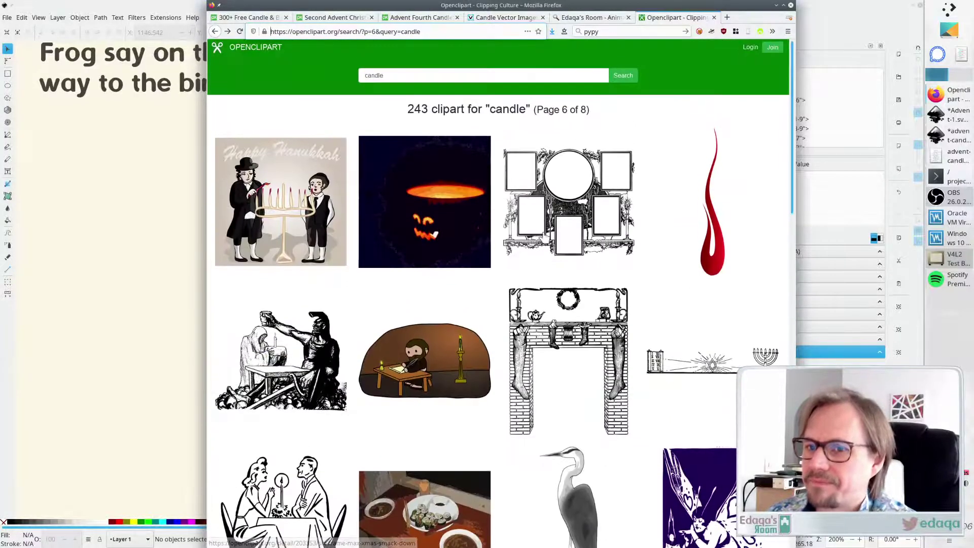
{"action": "left_click", "coordinate": [215, 31]}
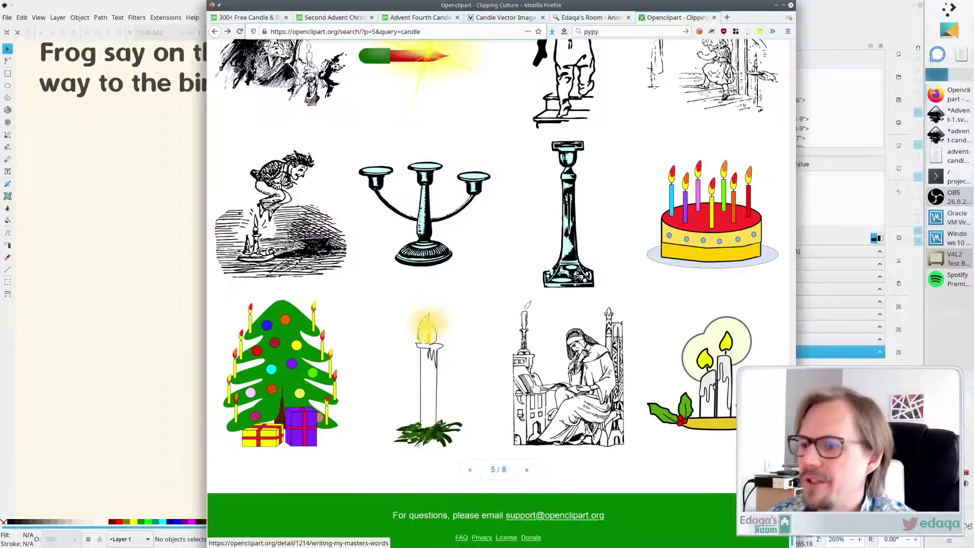
{"action": "scroll", "coordinate": [552, 373], "scroll_direction": "up", "scroll_amount": 15}
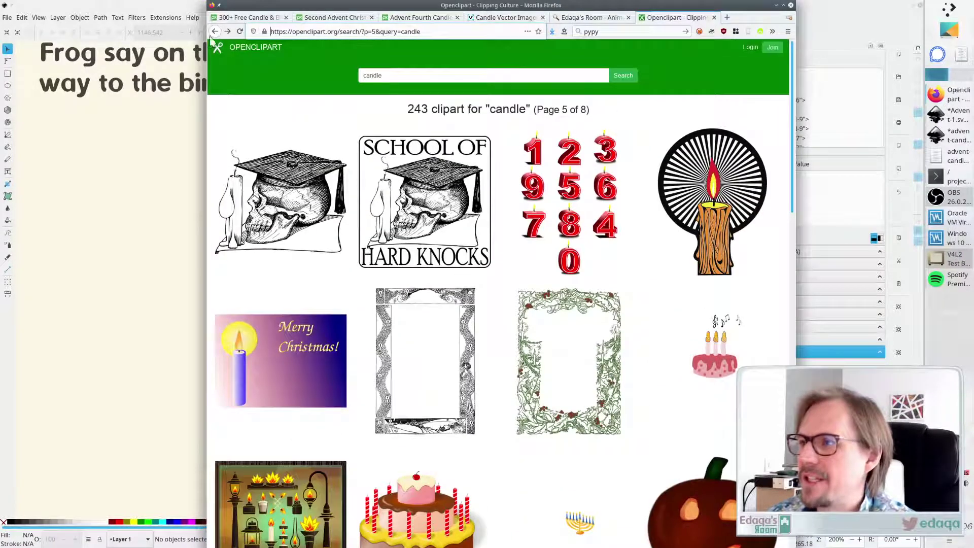
{"action": "left_click", "coordinate": [215, 32]}
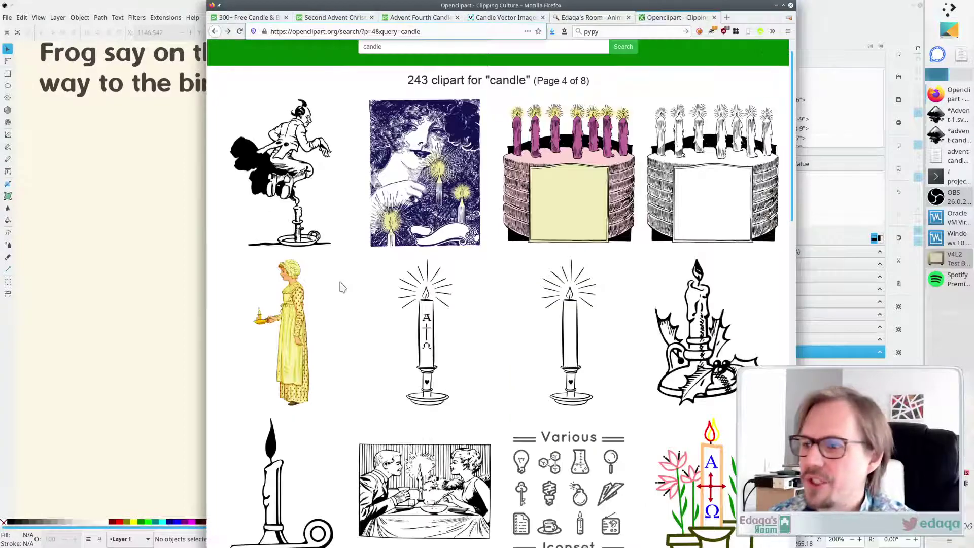
{"action": "left_click", "coordinate": [215, 32]}
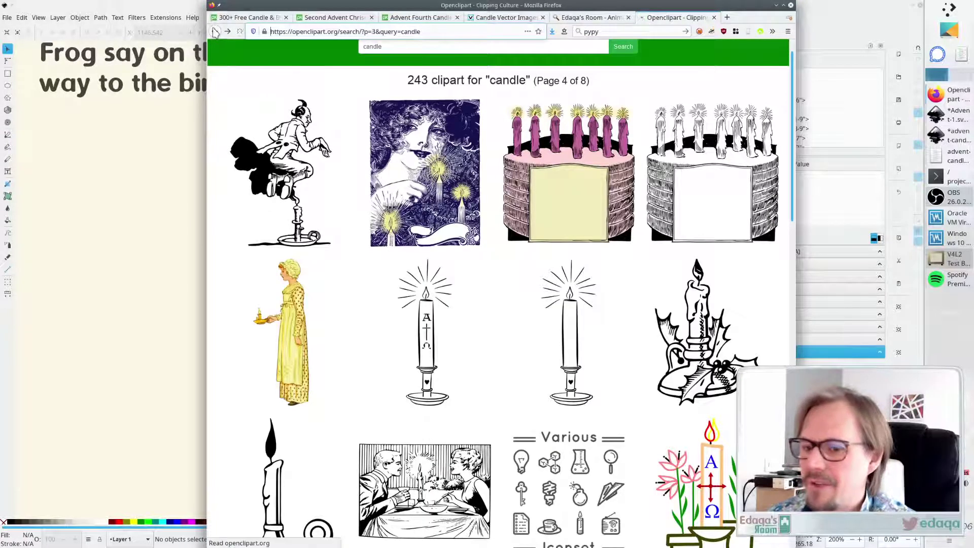
Look through pages 3 and 2 of the candle results and open the dripping yellow candle with the large flame
{"action": "scroll", "coordinate": [463, 311], "scroll_direction": "down", "scroll_amount": 4}
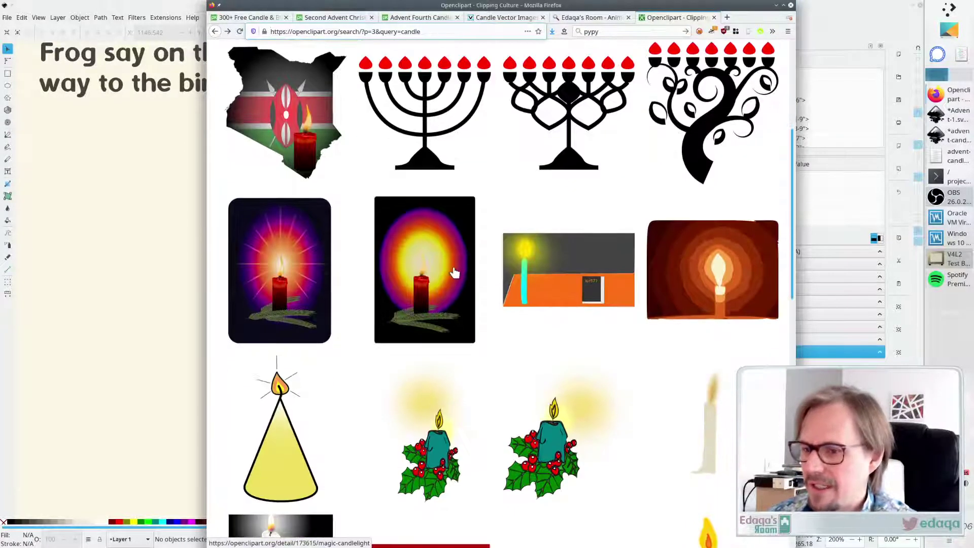
{"action": "scroll", "coordinate": [454, 270], "scroll_direction": "down", "scroll_amount": 4}
{"action": "scroll", "coordinate": [455, 259], "scroll_direction": "down", "scroll_amount": 3}
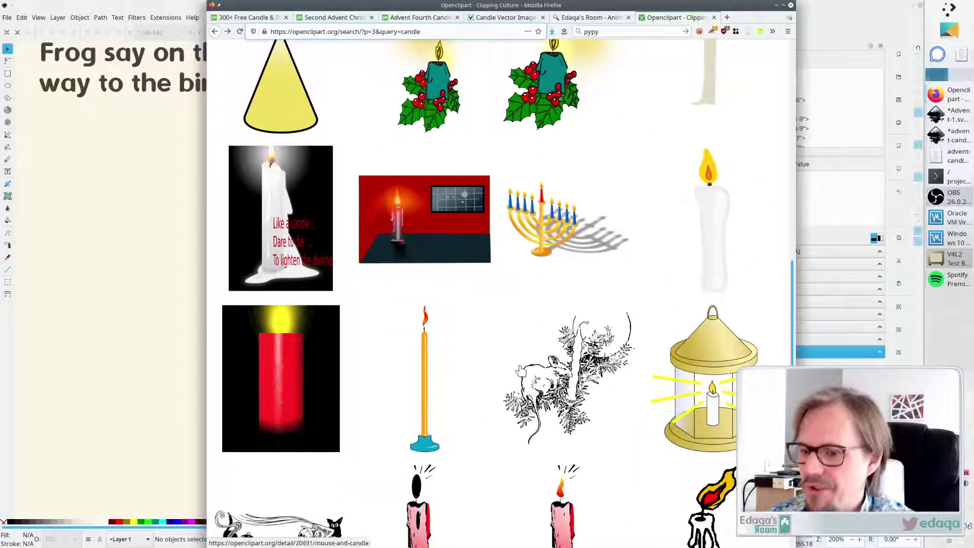
{"action": "scroll", "coordinate": [478, 306], "scroll_direction": "down", "scroll_amount": 4}
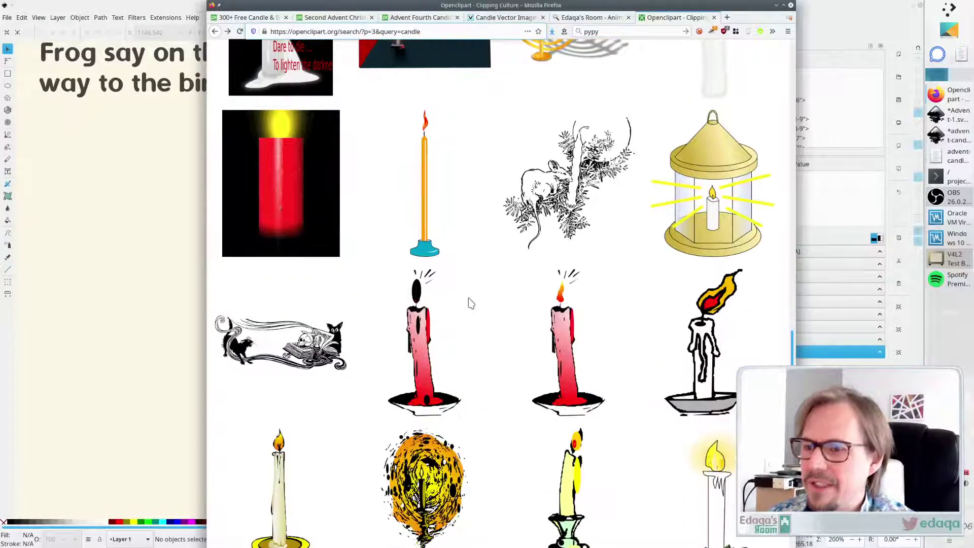
{"action": "scroll", "coordinate": [474, 301], "scroll_direction": "down", "scroll_amount": 3}
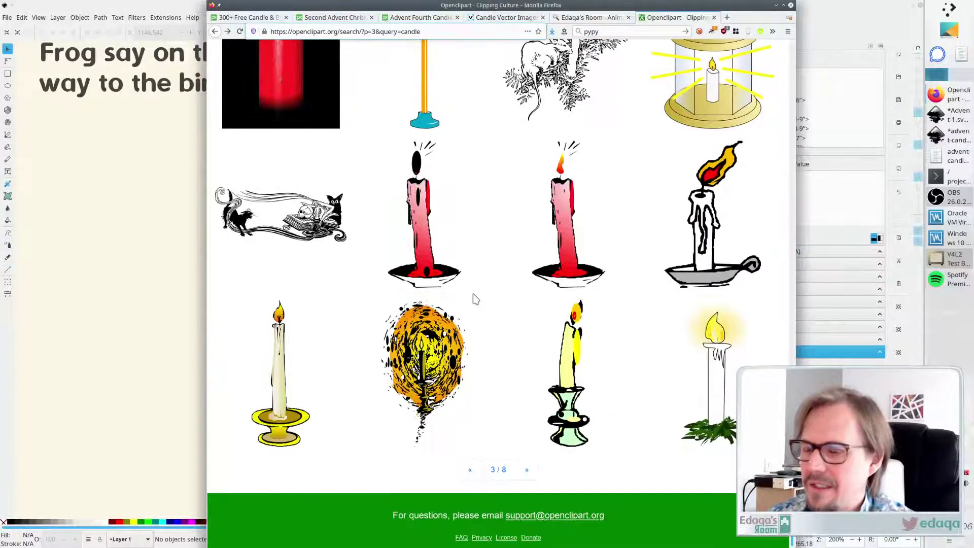
{"action": "left_click", "coordinate": [215, 31]}
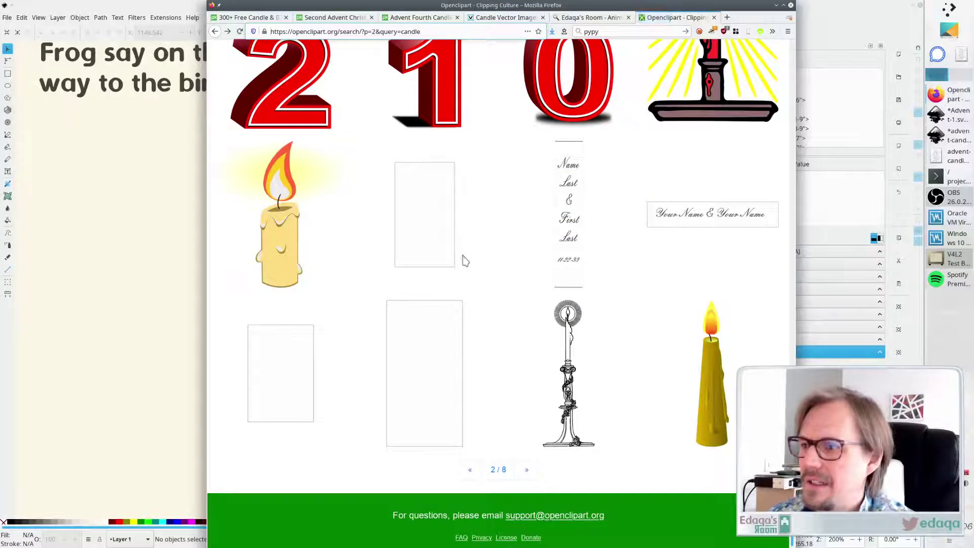
{"action": "scroll", "coordinate": [365, 279], "scroll_direction": "up", "scroll_amount": 4}
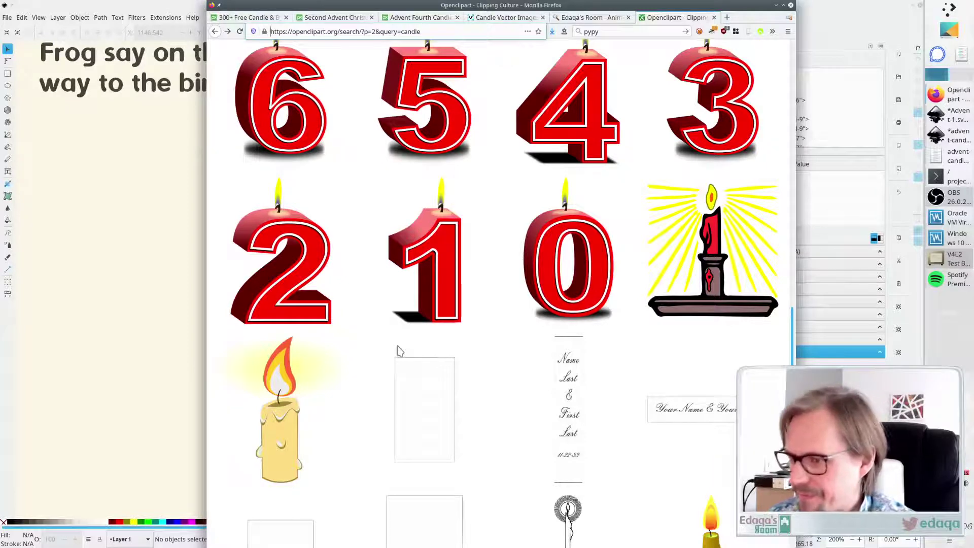
{"action": "scroll", "coordinate": [393, 325], "scroll_direction": "up", "scroll_amount": 3}
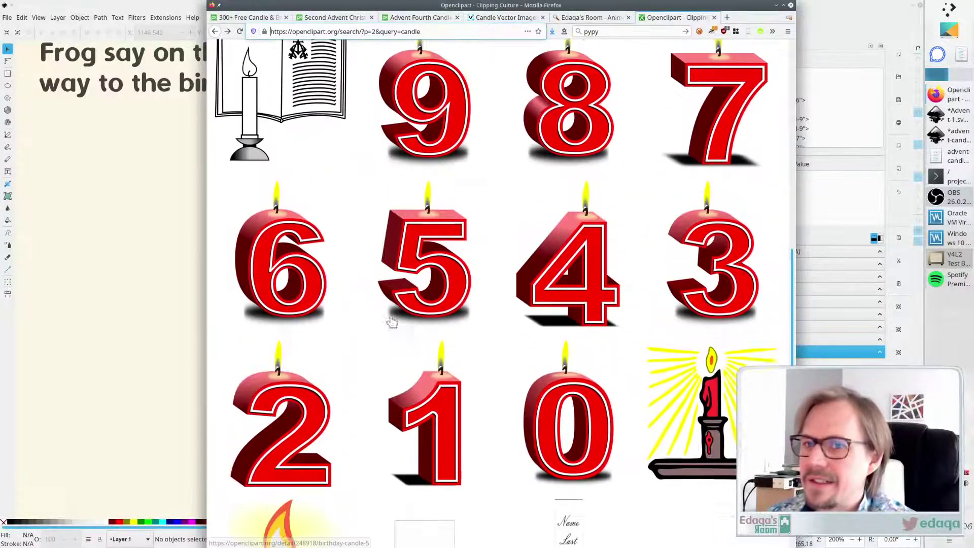
{"action": "scroll", "coordinate": [389, 319], "scroll_direction": "down", "scroll_amount": 3}
{"action": "left_click", "coordinate": [283, 443]}
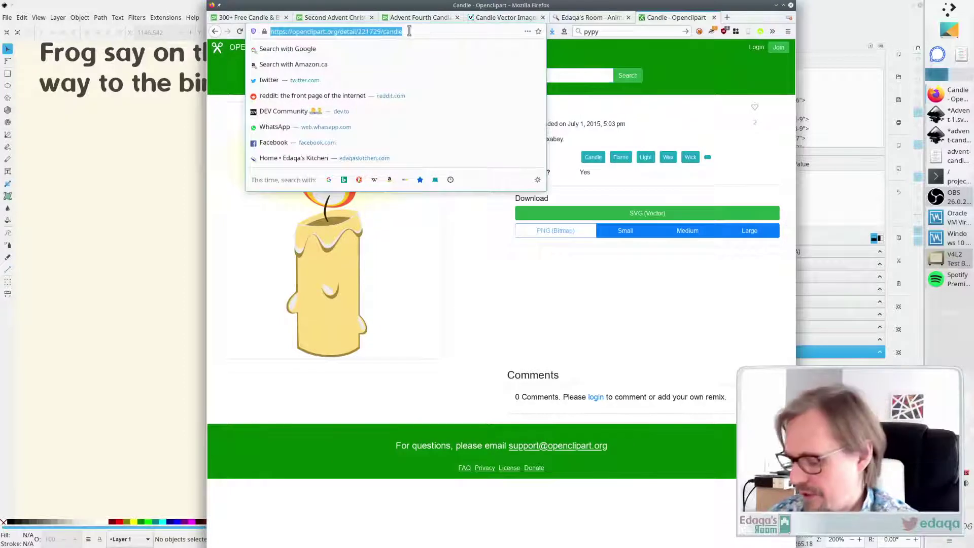
{"action": "key", "text": "alt+Tab"}
{"action": "key", "text": "alt+shift+Tab"}
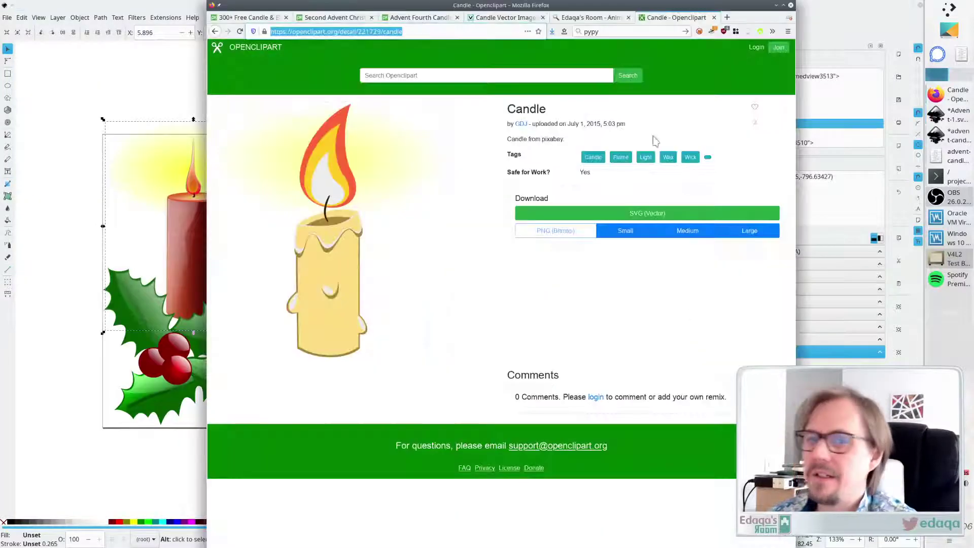
{"action": "left_click", "coordinate": [947, 156]}
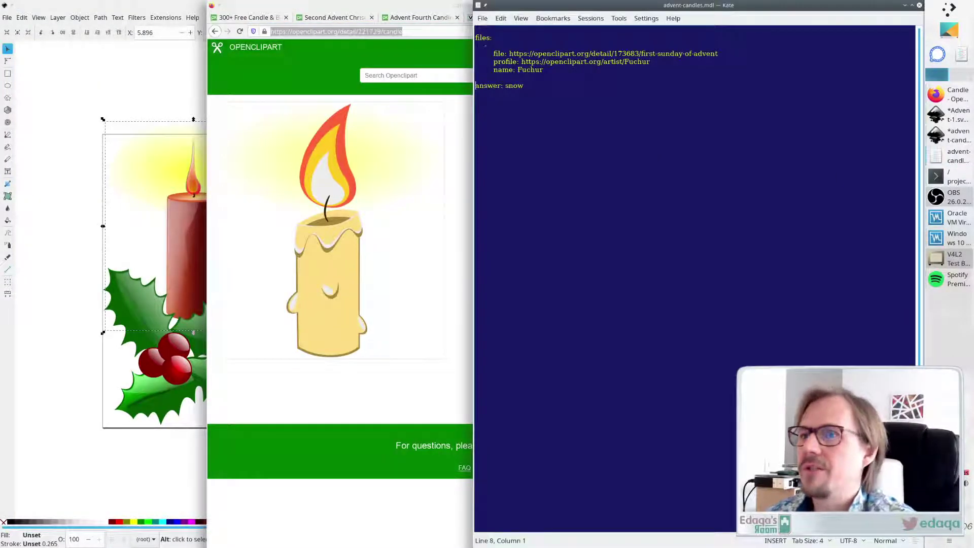
{"action": "key", "text": "Return"}
{"action": "key", "text": "Tab"}
{"action": "type", "text": "-"}
{"action": "key", "text": "Return"}
{"action": "key", "text": "Tab"}
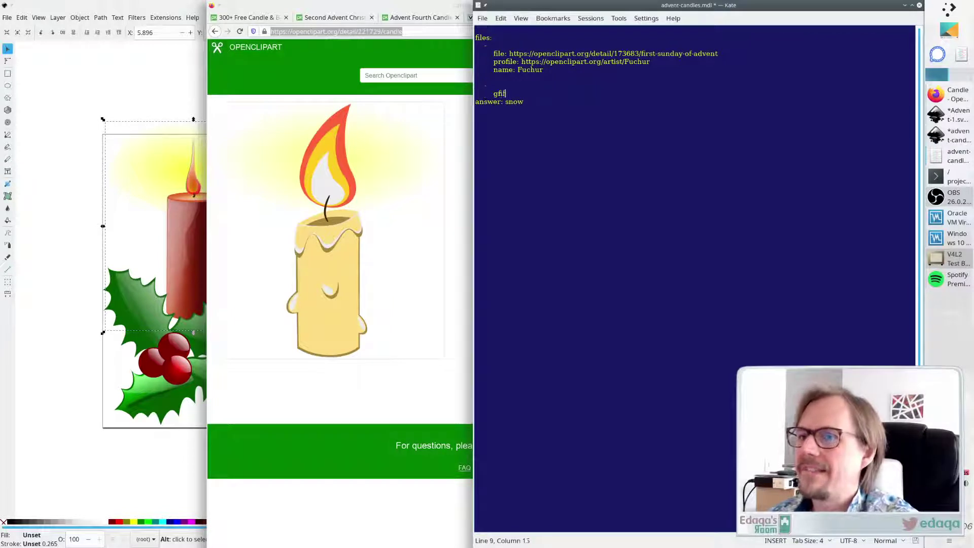
{"action": "type", "text": "file:"}
{"action": "type", "text": "https://openclipart.org/detail/221729/candle"}
{"action": "key", "text": "Return"}
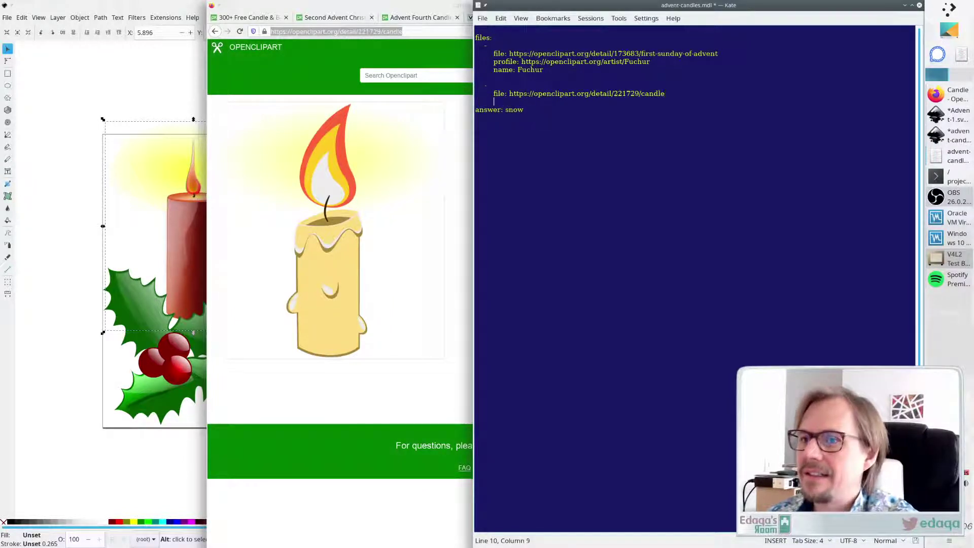
Add profile and name fields to the new entry and fill in the artist's full name copied from their Openclipart page
{"action": "type", "text": "profile:"}
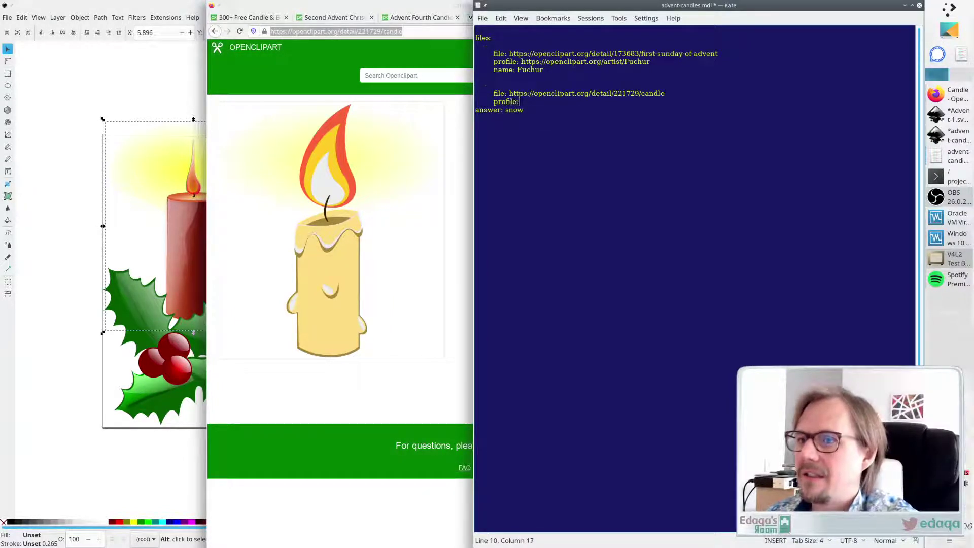
{"action": "key", "text": "Return"}
{"action": "type", "text": "name:"}
{"action": "key", "text": "alt+Tab"}
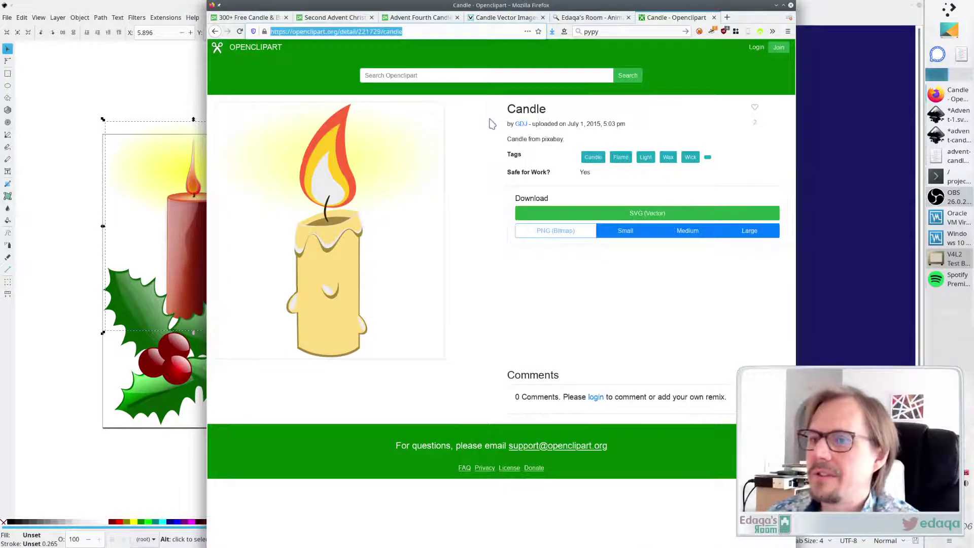
{"action": "left_click", "coordinate": [520, 125]}
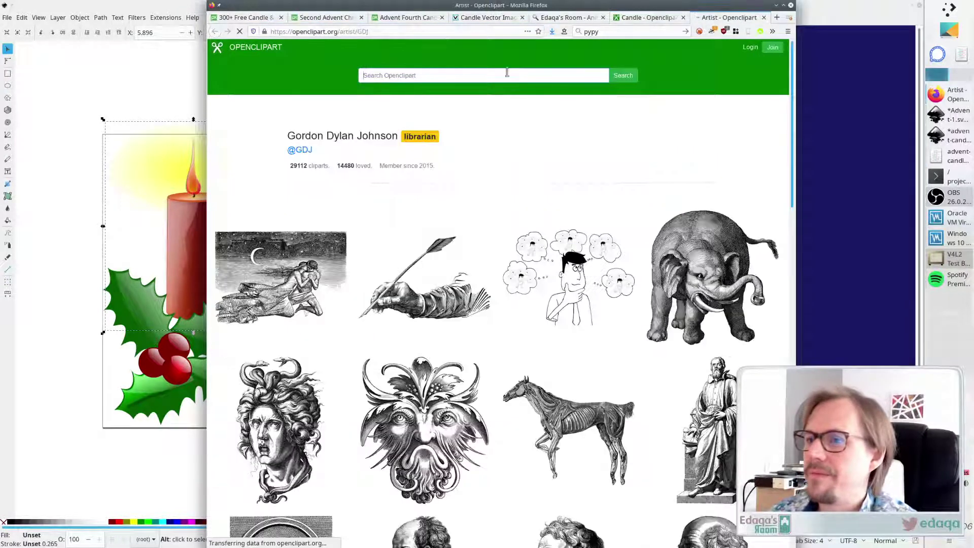
{"action": "left_click_drag", "start_coordinate": [287, 136], "coordinate": [395, 135]}
{"action": "key", "text": "ctrl+c"}
{"action": "key", "text": "alt+Tab"}
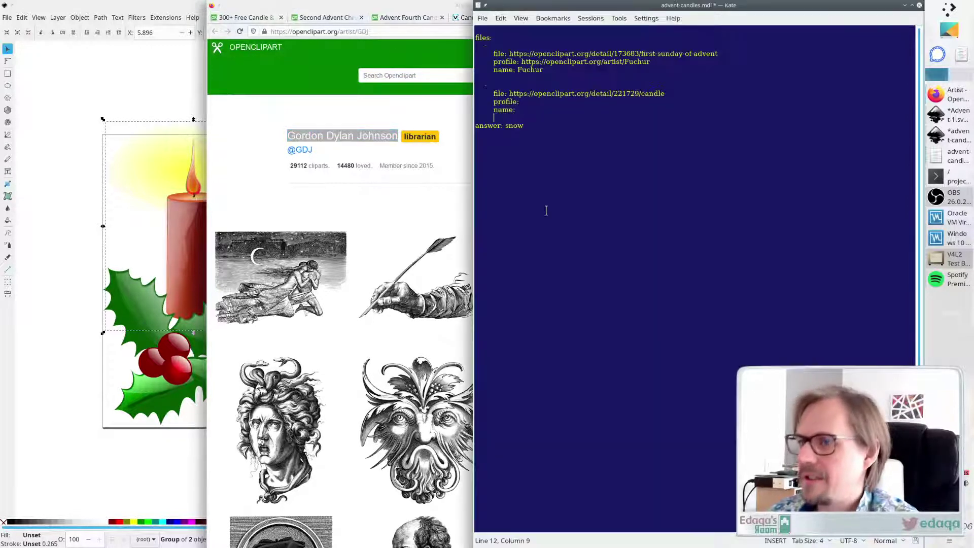
{"action": "key", "text": "ctrl+v"}
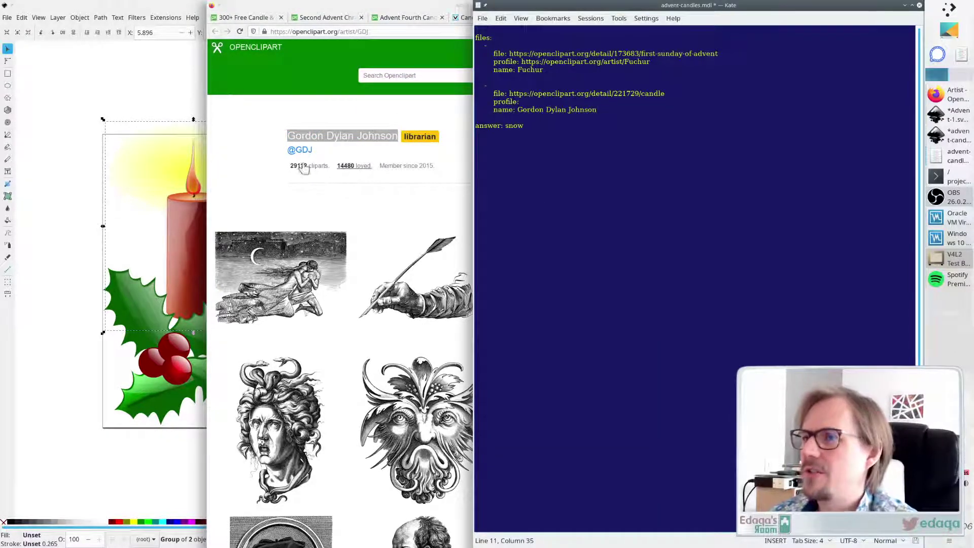
Fill the entry's profile field with the artist's Openclipart page address and save advent-candles.mdl
{"action": "left_click", "coordinate": [399, 30]}
{"action": "key", "text": "alt+Tab"}
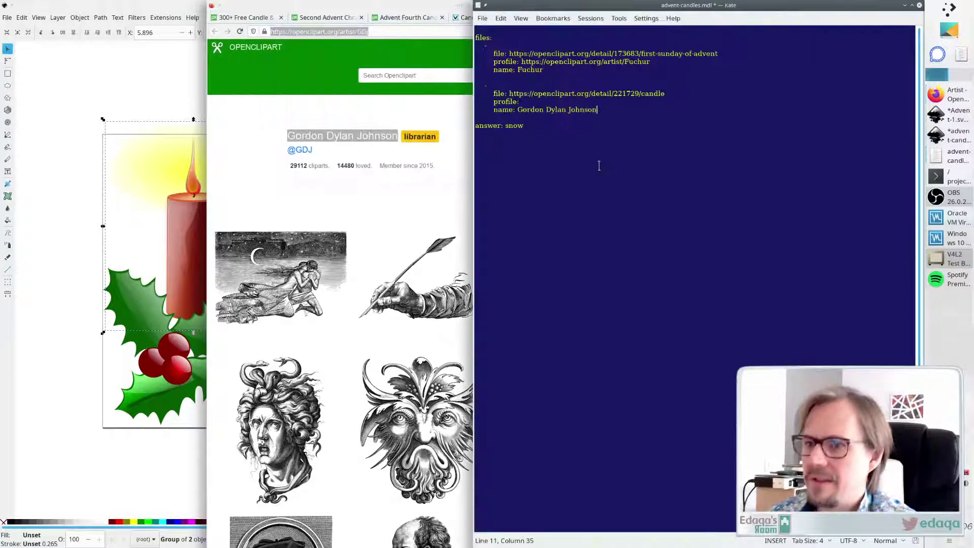
{"action": "left_click", "coordinate": [557, 102]}
{"action": "type", "text": "https://openclipart.org/artist/GDJ"}
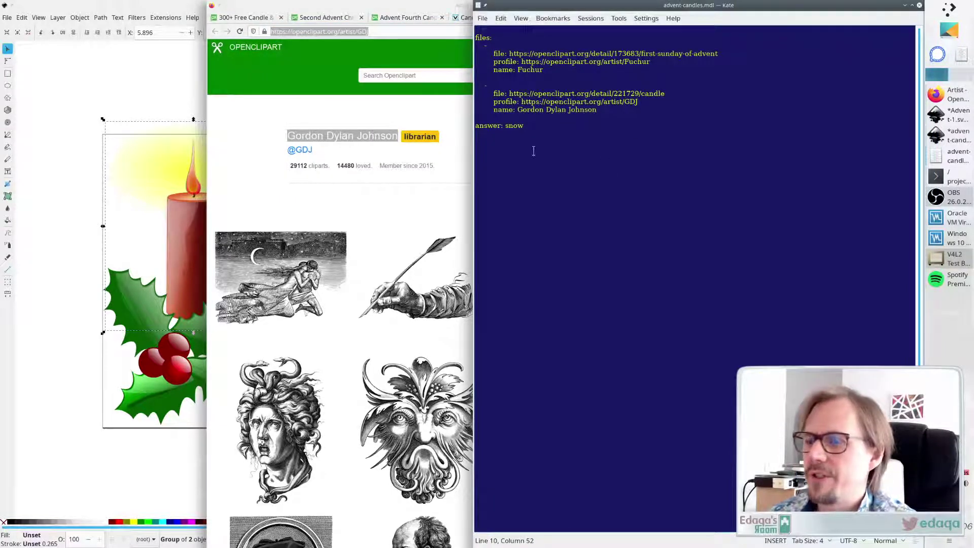
Return to the yellow candle's Openclipart page in Firefox and download it as SVG (Vector)
{"action": "left_click", "coordinate": [401, 5]}
{"action": "left_click", "coordinate": [645, 17]}
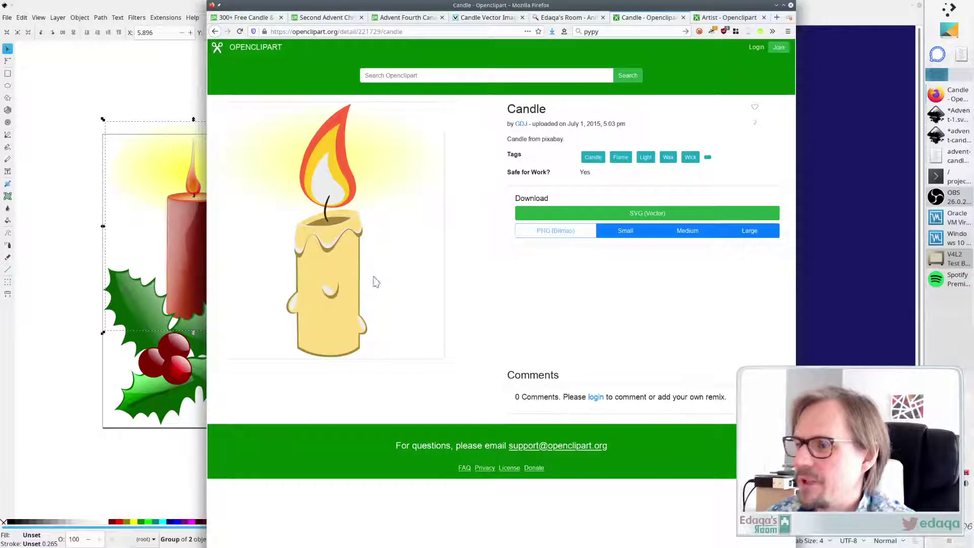
{"action": "key", "text": "alt+Tab"}
{"action": "key", "text": "alt+Tab"}
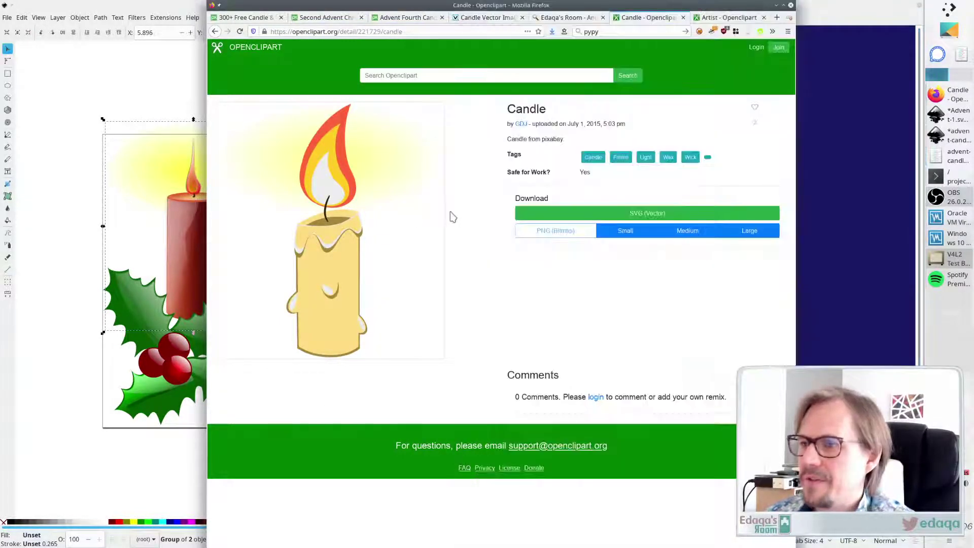
{"action": "key", "text": "alt+Tab"}
{"action": "key", "text": "alt+Tab"}
{"action": "left_click", "coordinate": [635, 214]}
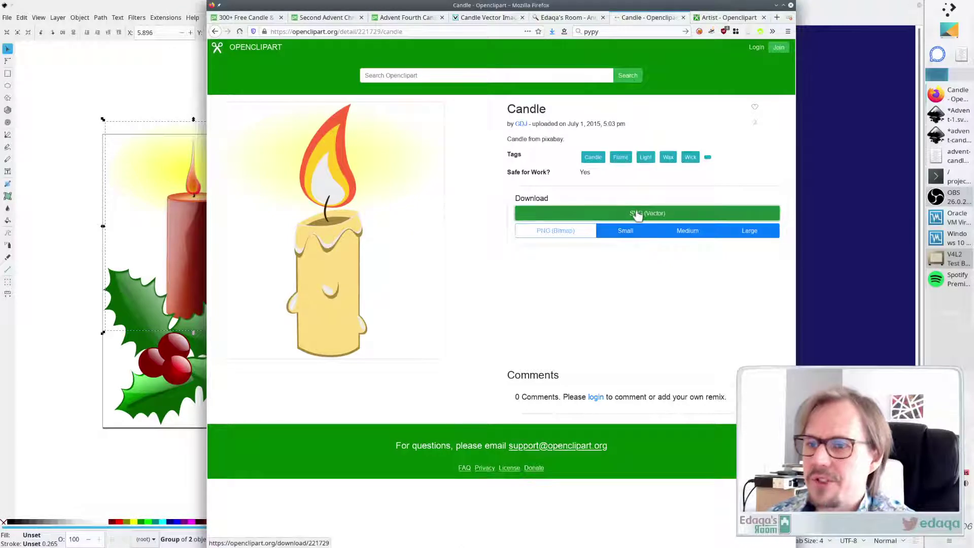
Save the downloaded yellow candle SVG as candle-flame.svg in the stock folder
{"action": "right_click", "coordinate": [539, 203]}
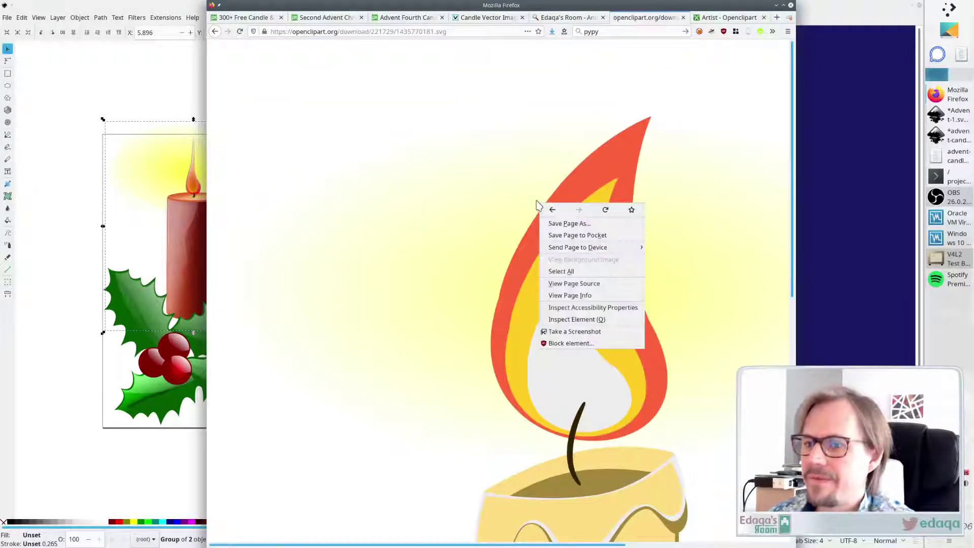
{"action": "key", "text": "alt+f"}
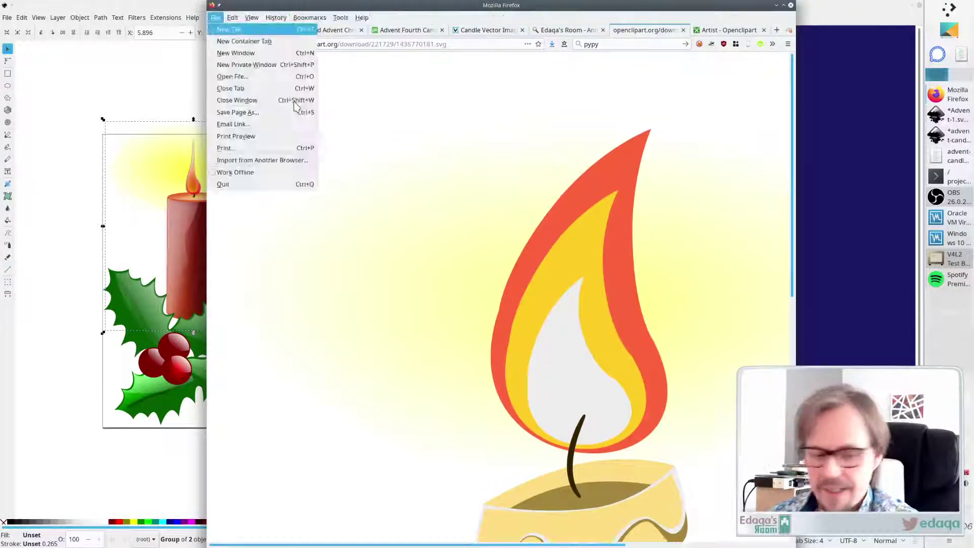
{"action": "left_click", "coordinate": [300, 109]}
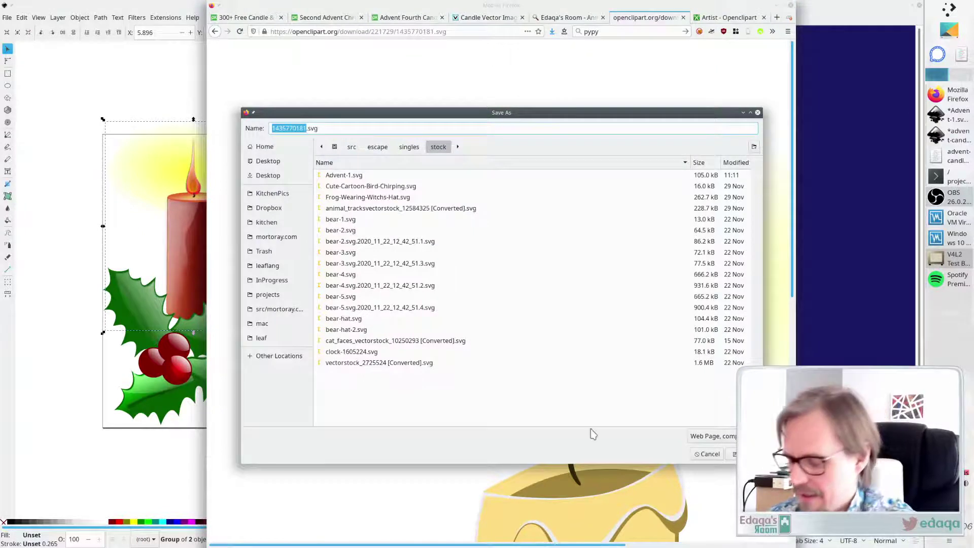
{"action": "type", "text": "candle-flame"}
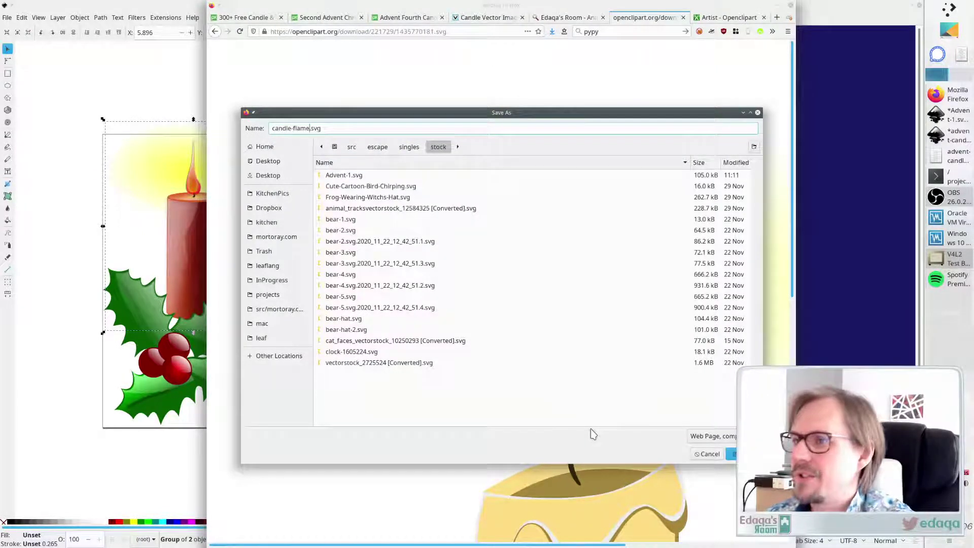
{"action": "key", "text": "Return"}
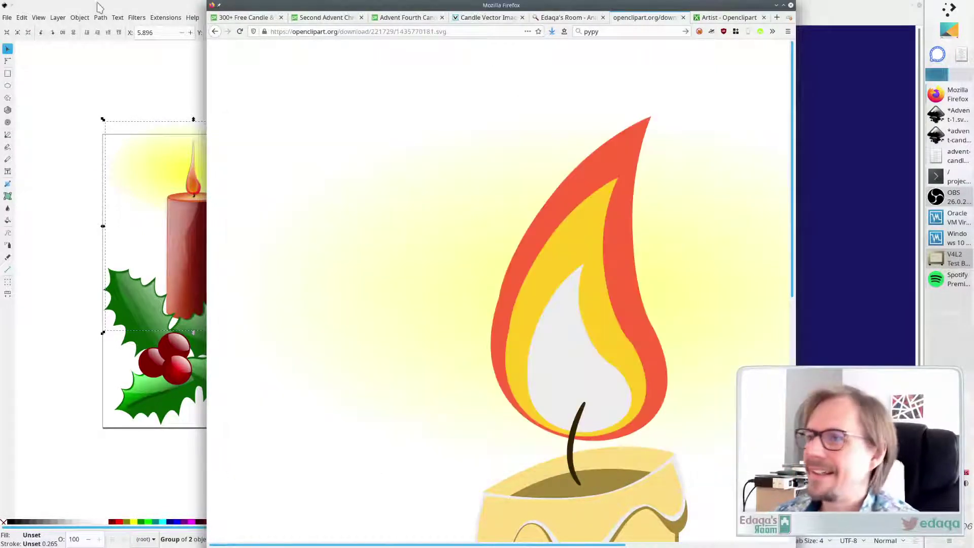
Switch to Inkscape, open candle-flame.svg from the stock folder and maximize its window
{"action": "left_click", "coordinate": [19, 25]}
{"action": "left_click", "coordinate": [8, 17]}
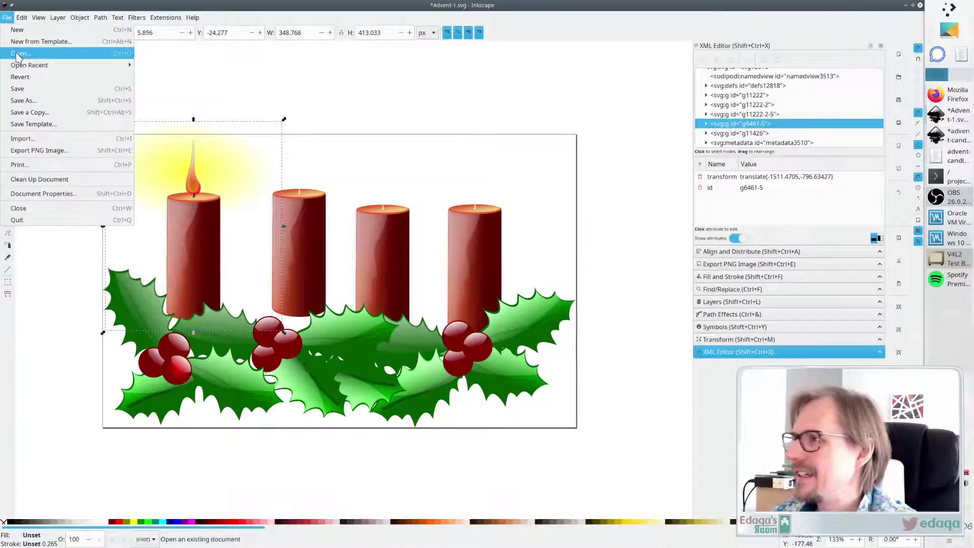
{"action": "left_click", "coordinate": [21, 46]}
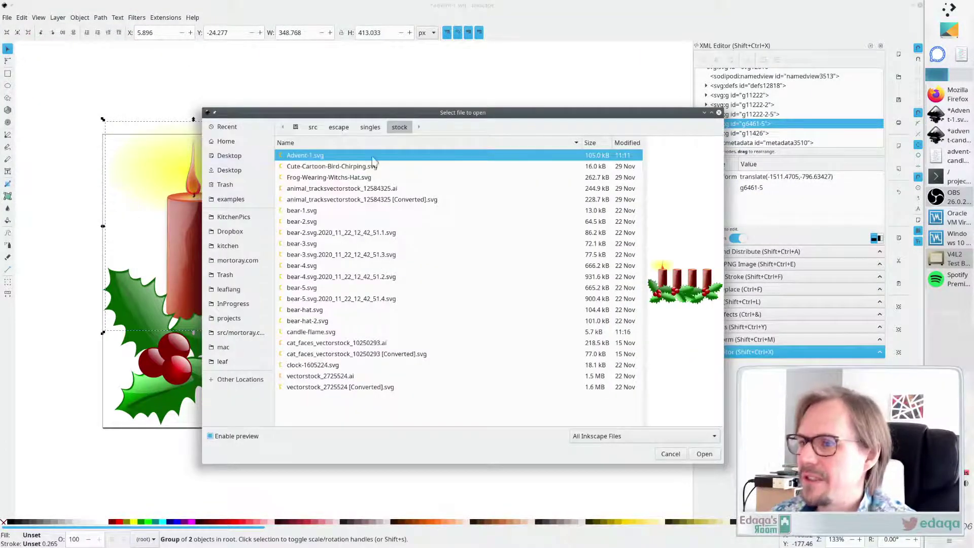
{"action": "left_click", "coordinate": [329, 332]}
{"action": "left_click", "coordinate": [704, 453]}
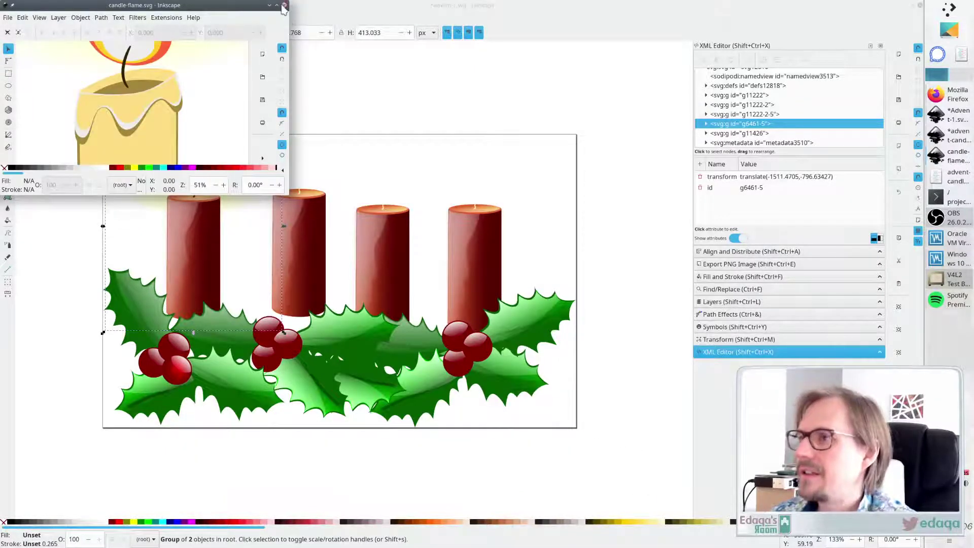
{"action": "left_click", "coordinate": [277, 5]}
Ungroup the yellow candle artwork and copy its separate flame group
{"action": "left_click", "coordinate": [364, 170]}
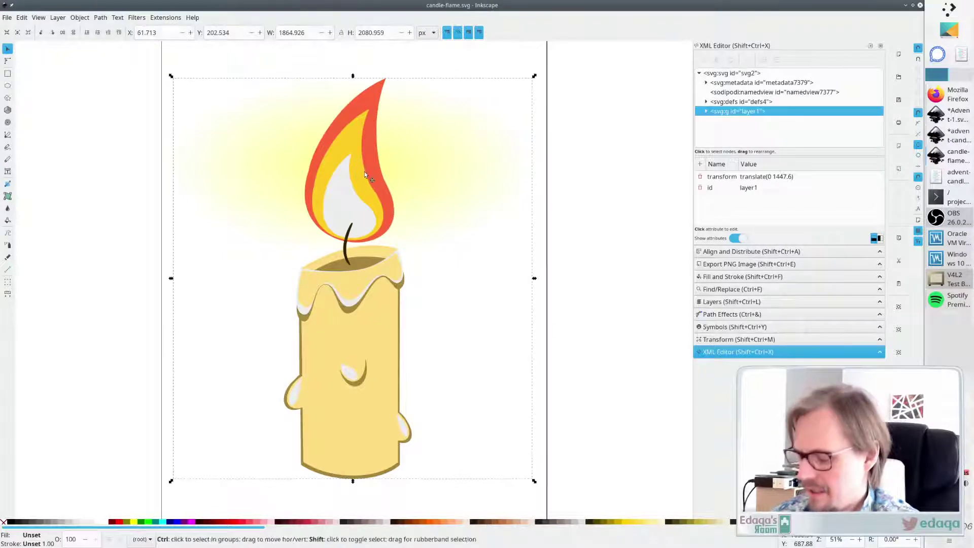
{"action": "key", "text": "ctrl+shift+g"}
{"action": "left_click", "coordinate": [548, 200]}
{"action": "left_click", "coordinate": [364, 190]}
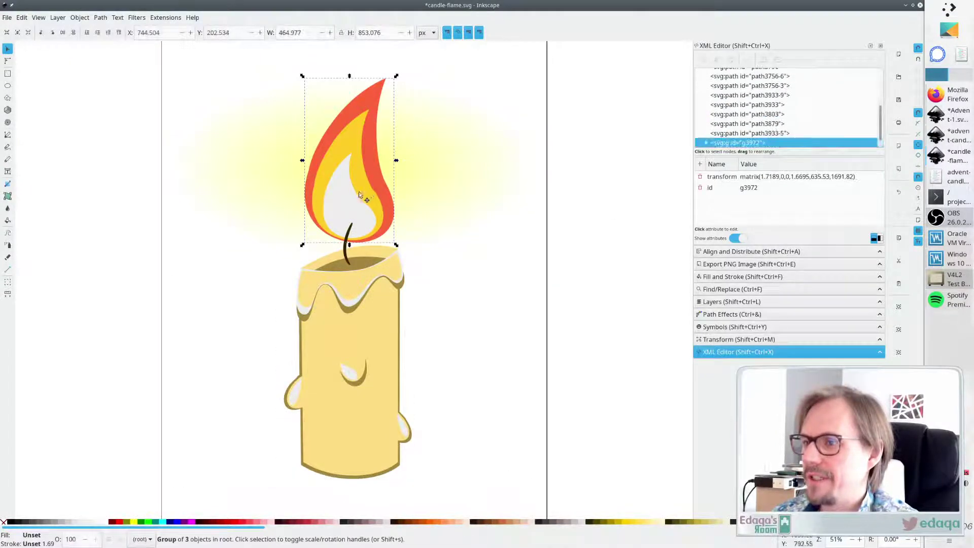
{"action": "left_click_drag", "start_coordinate": [364, 190], "coordinate": [469, 192]}
{"action": "key", "text": "ctrl+z"}
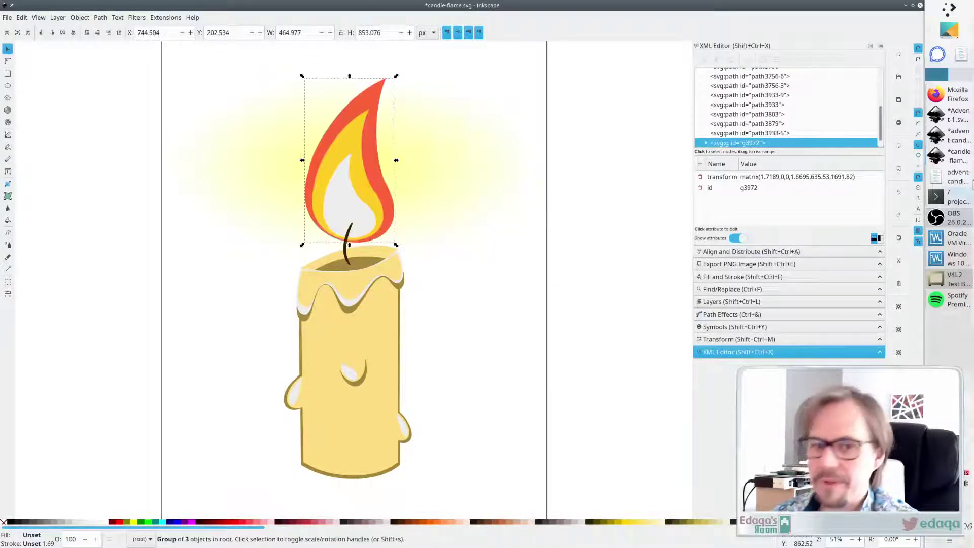
Paste the flame into advent-candles.svg, scale it to about 63 × 115 px and place it on top of the red candle
{"action": "left_click", "coordinate": [949, 135]}
{"action": "left_click", "coordinate": [949, 94]}
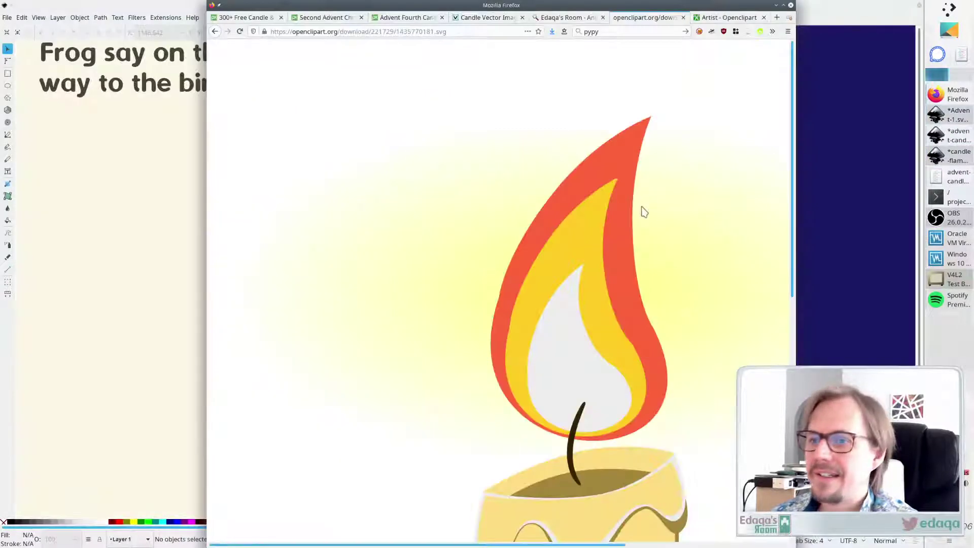
{"action": "left_click", "coordinate": [936, 137]}
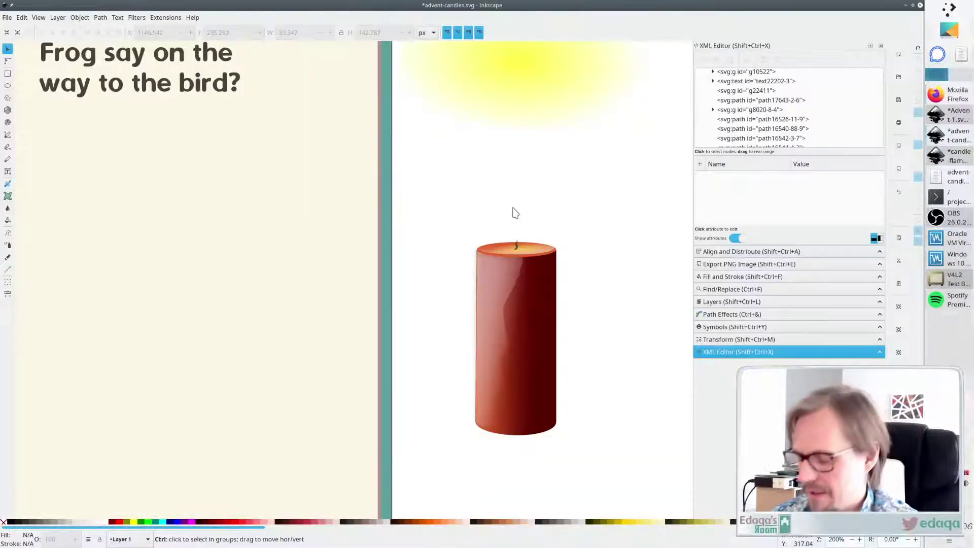
{"action": "scroll", "coordinate": [564, 217], "scroll_direction": "up", "scroll_amount": 2}
{"action": "scroll", "coordinate": [562, 272], "scroll_direction": "down", "scroll_amount": 6}
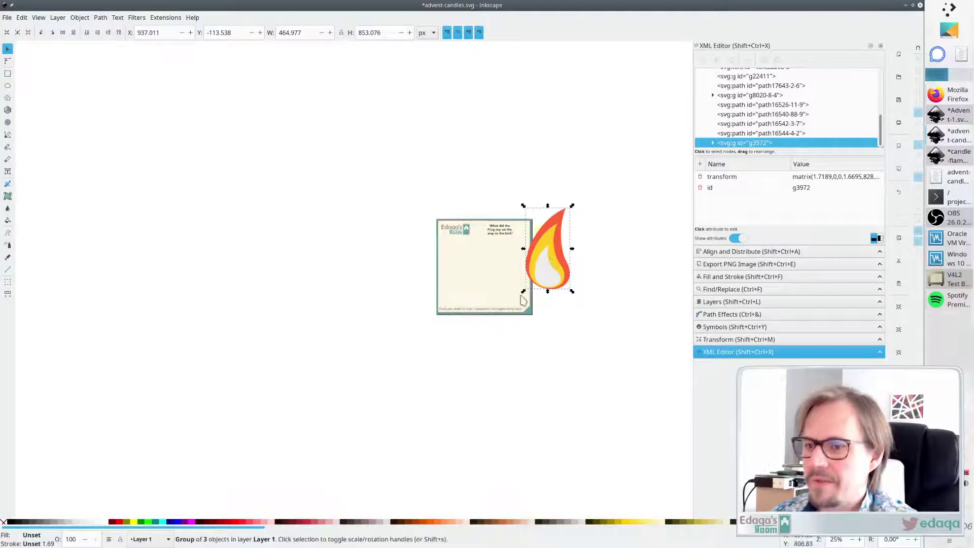
{"action": "left_click_drag", "start_coordinate": [523, 299], "coordinate": [547, 251]}
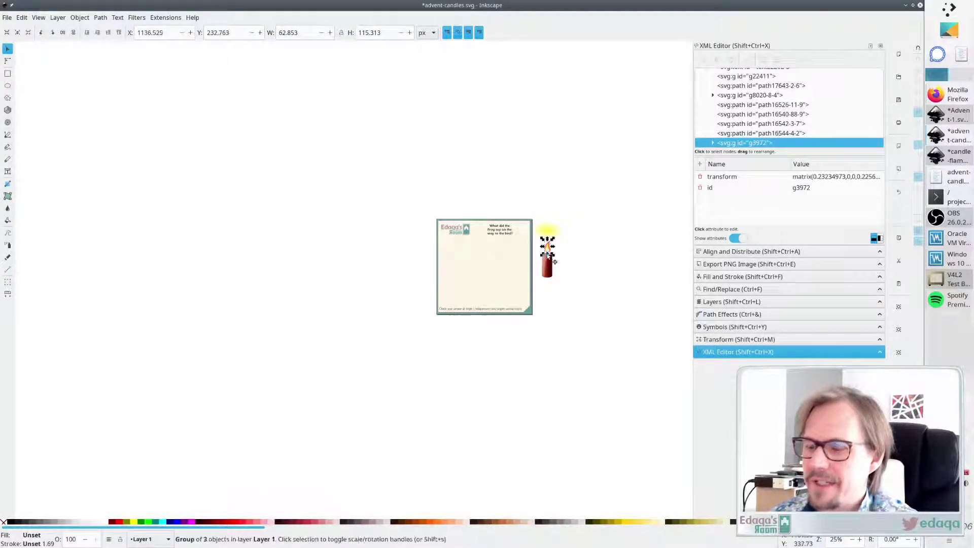
{"action": "scroll", "coordinate": [550, 255], "scroll_direction": "up", "scroll_amount": 5}
{"action": "left_click_drag", "start_coordinate": [542, 208], "coordinate": [534, 224]}
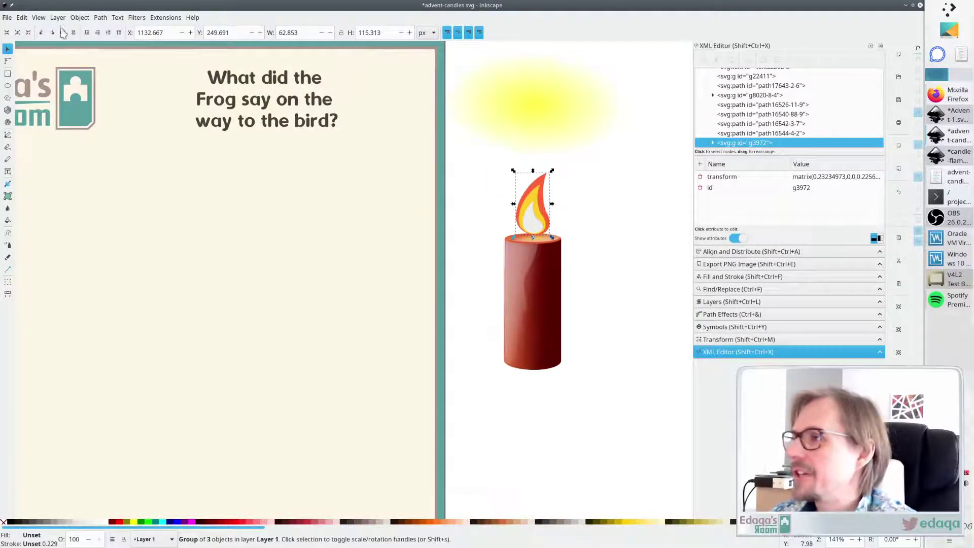
Raise the red candle's elliptical wax surface to the top of the stacking order, above the flame
{"action": "scroll", "coordinate": [528, 252], "scroll_direction": "up", "scroll_amount": 2}
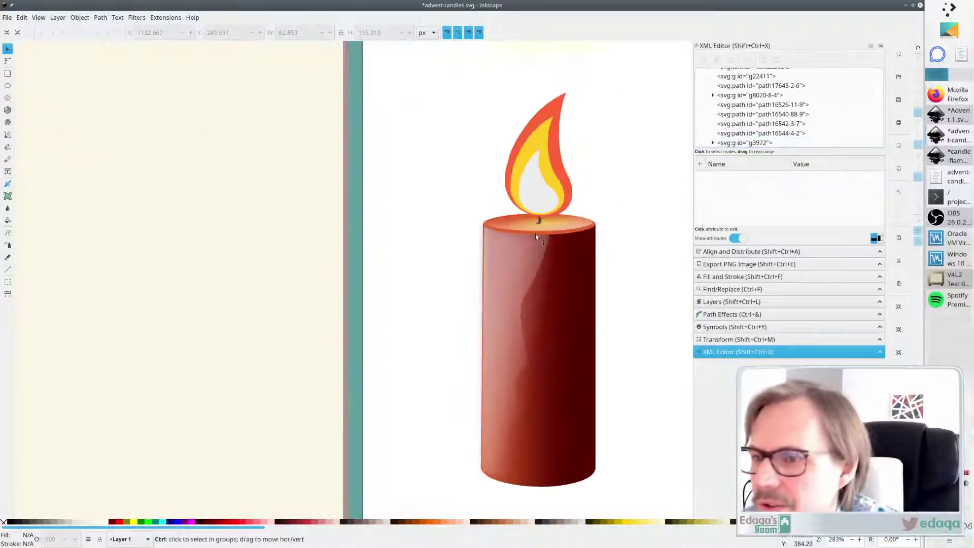
{"action": "key", "text": "Escape"}
{"action": "left_click", "coordinate": [522, 223]}
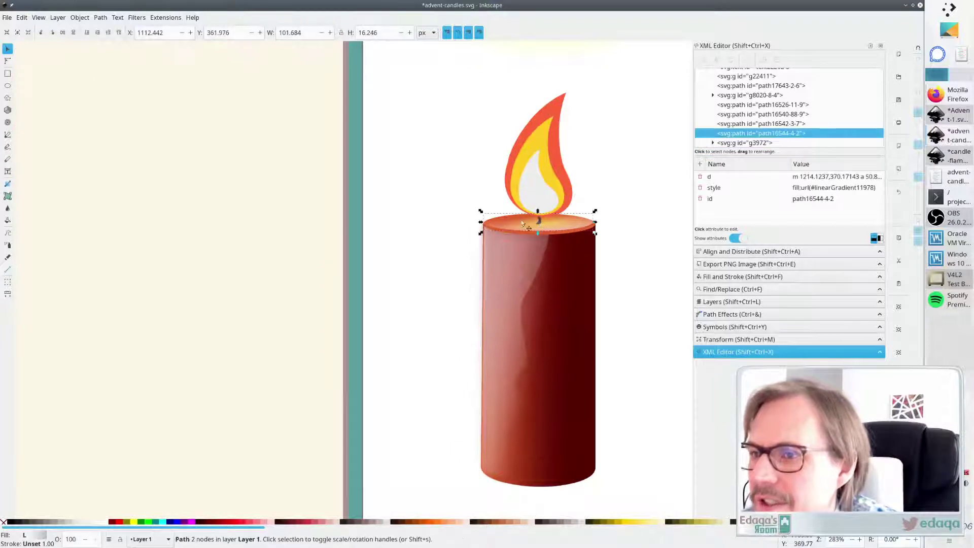
{"action": "left_click", "coordinate": [119, 33]}
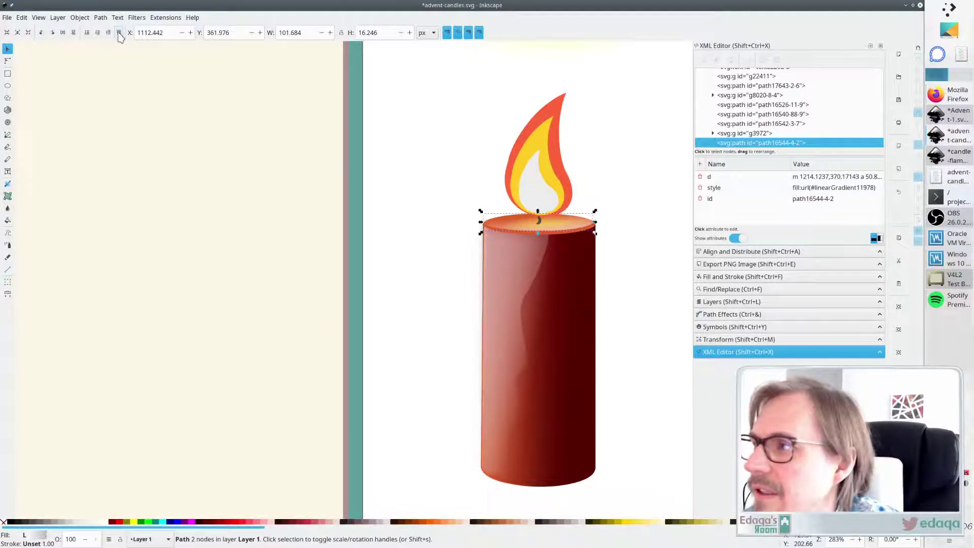
{"action": "left_click", "coordinate": [635, 197]}
Select the small wick hidden beneath the candle's wax surface and raise it to the top of the stacking order
{"action": "left_click", "coordinate": [549, 246]}
{"action": "left_click", "coordinate": [538, 223]}
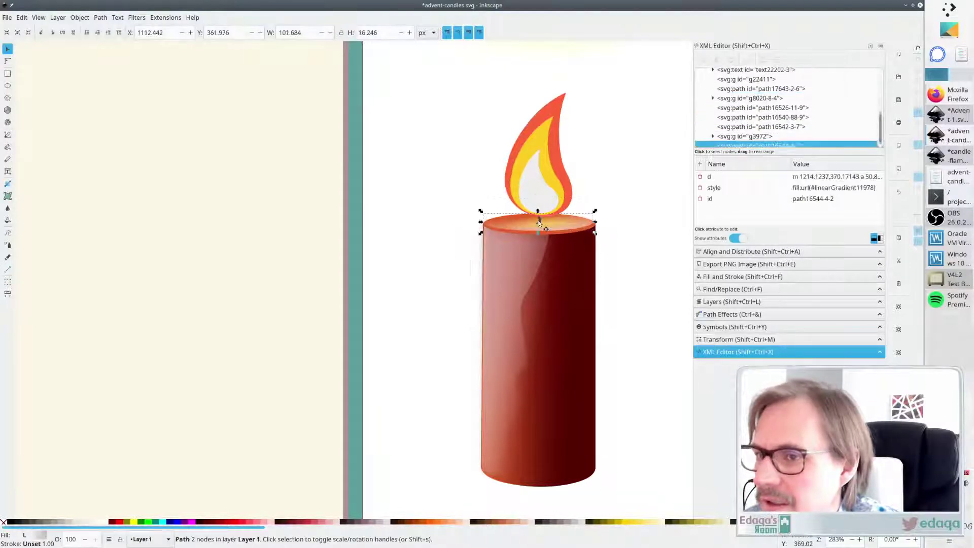
{"action": "left_click_drag", "start_coordinate": [539, 223], "coordinate": [571, 228]}
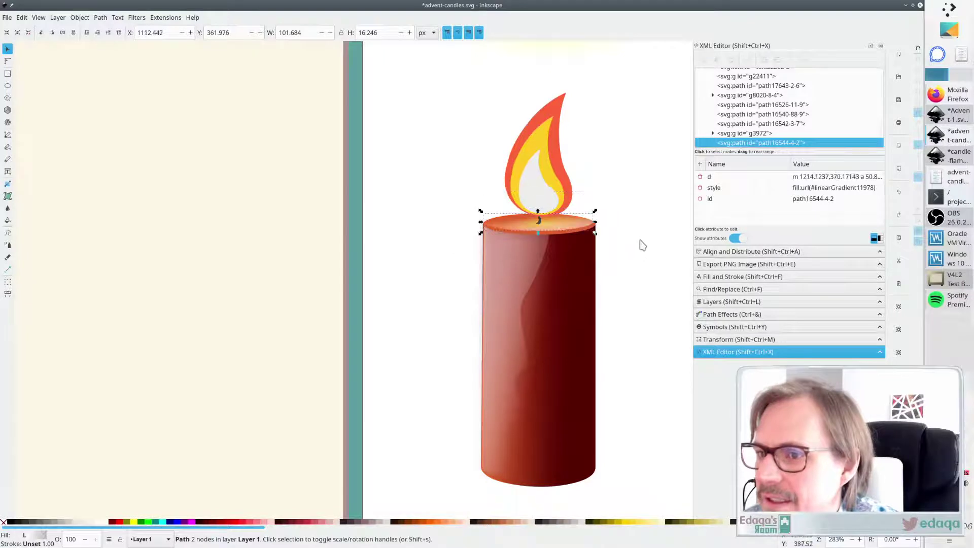
{"action": "left_click", "coordinate": [642, 245]}
{"action": "left_click", "coordinate": [539, 223]}
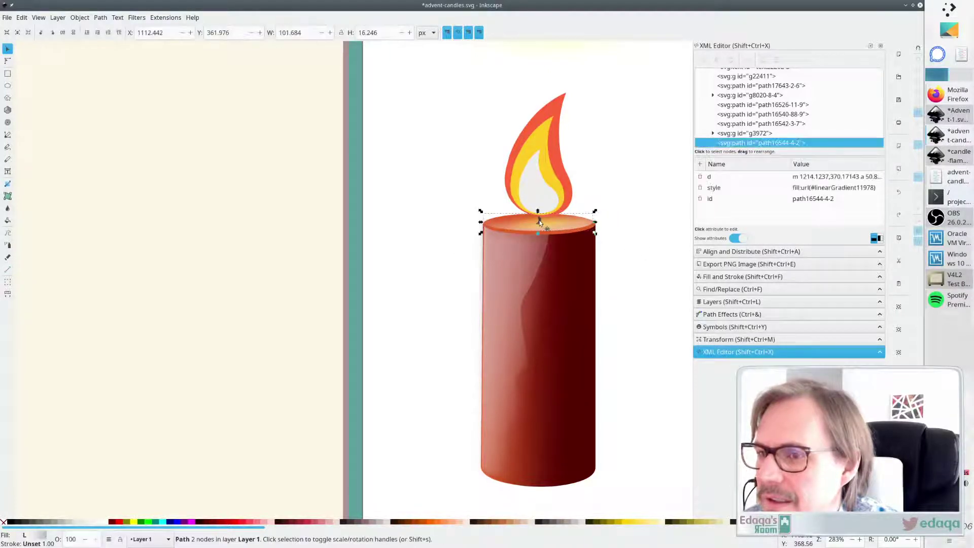
{"action": "left_click", "coordinate": [597, 203]}
{"action": "left_click", "coordinate": [540, 221]}
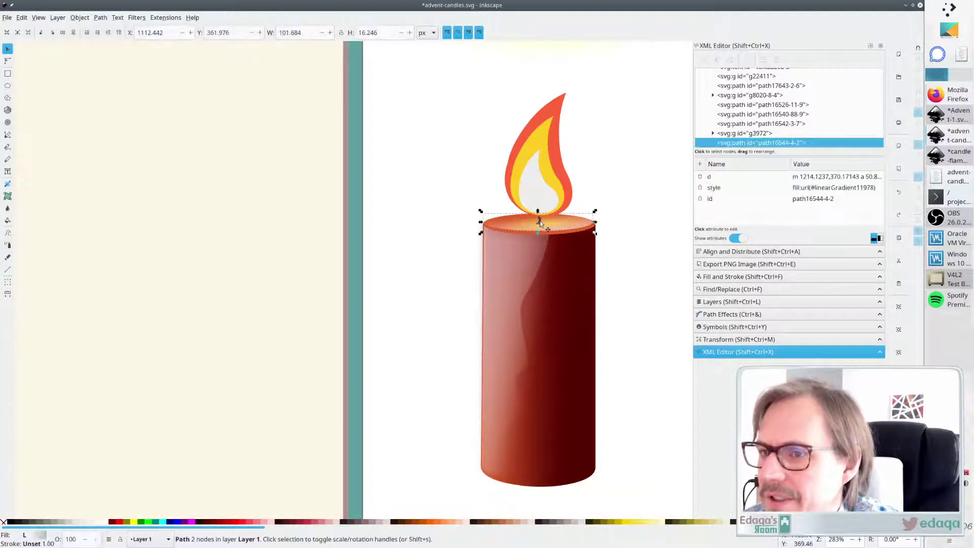
{"action": "left_click", "coordinate": [540, 220], "text": "alt"}
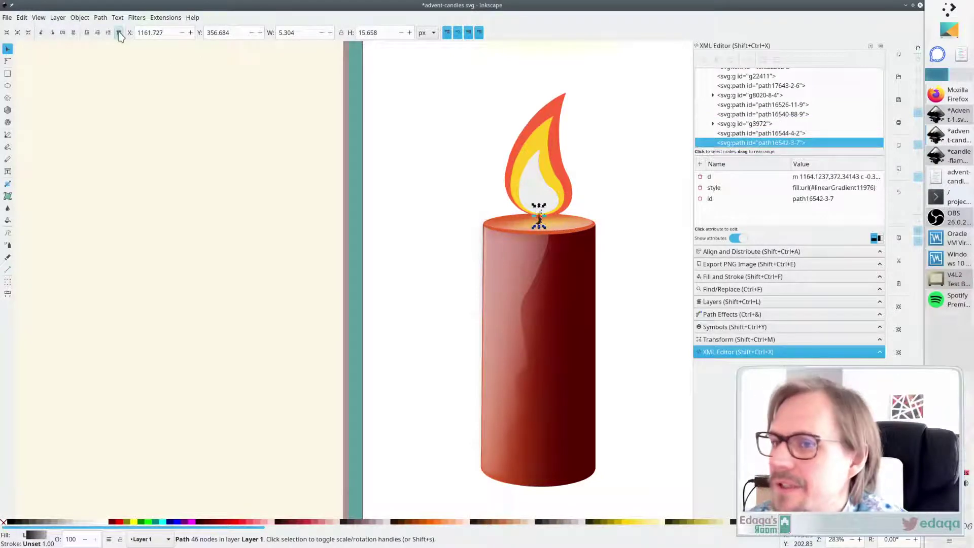
{"action": "left_click", "coordinate": [607, 137]}
{"action": "left_click", "coordinate": [654, 225]}
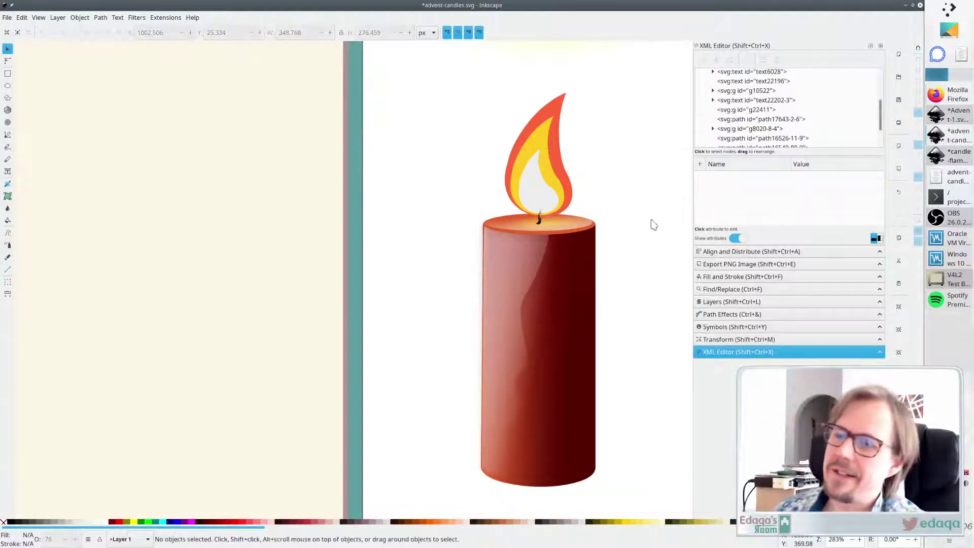
Examine how the flame, wick and red candle fit together beside the puzzle sheet
{"action": "left_click", "coordinate": [557, 178]}
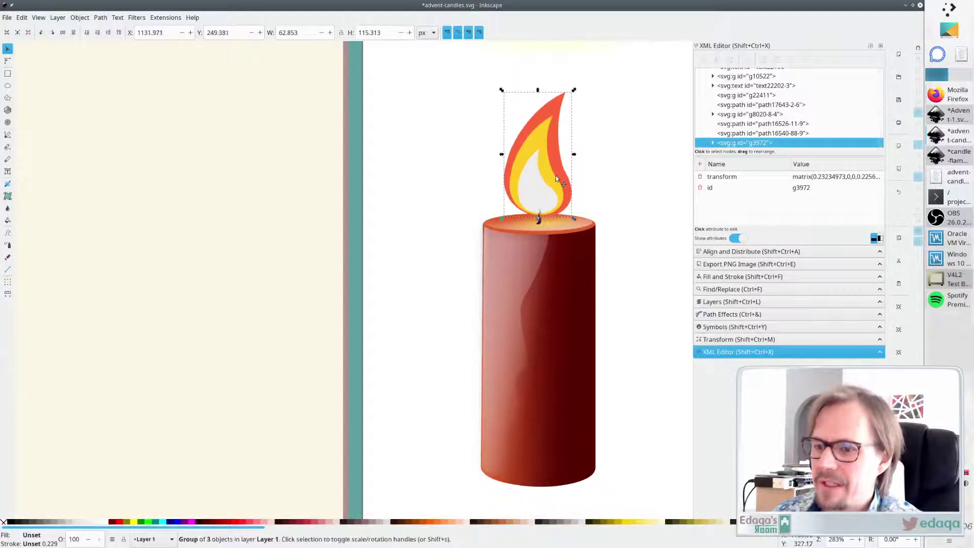
{"action": "left_click", "coordinate": [661, 197]}
{"action": "scroll", "coordinate": [625, 310], "scroll_direction": "down", "scroll_amount": 1}
{"action": "scroll", "coordinate": [624, 305], "scroll_direction": "right", "scroll_amount": 6}
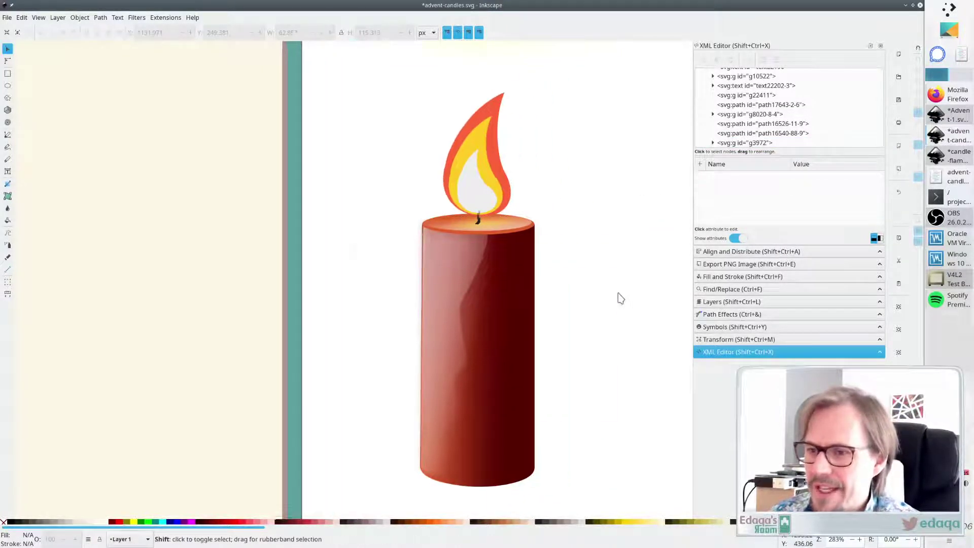
{"action": "scroll", "coordinate": [571, 292], "scroll_direction": "left", "scroll_amount": 2}
{"action": "scroll", "coordinate": [569, 291], "scroll_direction": "right", "scroll_amount": 3}
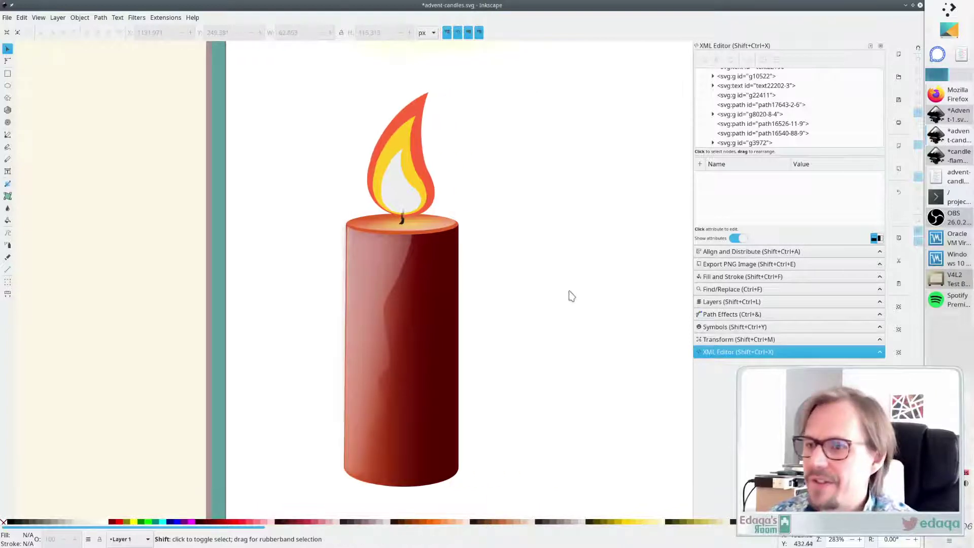
{"action": "scroll", "coordinate": [563, 296], "scroll_direction": "down", "scroll_amount": 4}
{"action": "scroll", "coordinate": [582, 304], "scroll_direction": "down", "scroll_amount": 1}
{"action": "scroll", "coordinate": [553, 309], "scroll_direction": "up", "scroll_amount": 3}
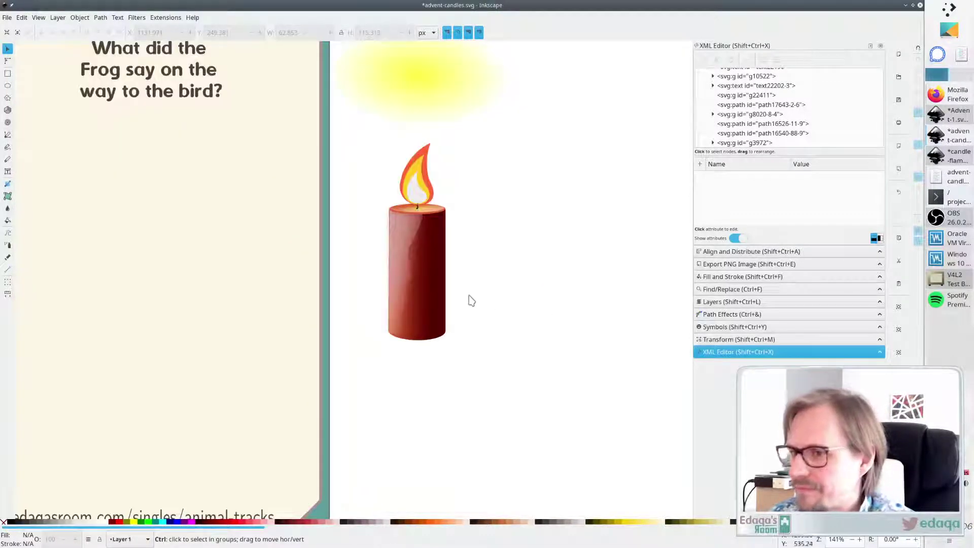
{"action": "scroll", "coordinate": [469, 300], "scroll_direction": "up", "scroll_amount": 2}
{"action": "scroll", "coordinate": [467, 305], "scroll_direction": "down", "scroll_amount": 3}
{"action": "scroll", "coordinate": [464, 305], "scroll_direction": "up", "scroll_amount": 2}
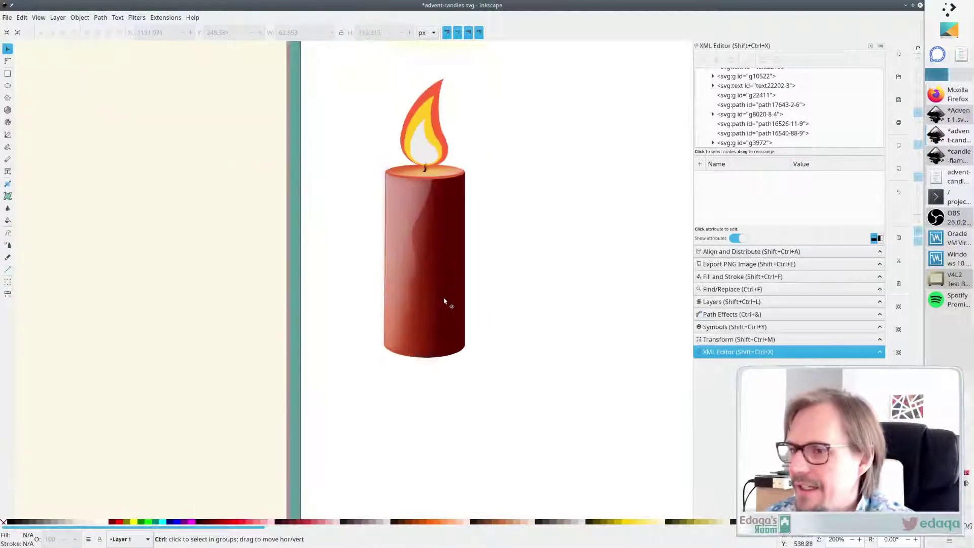
{"action": "scroll", "coordinate": [559, 254], "scroll_direction": "down", "scroll_amount": 2}
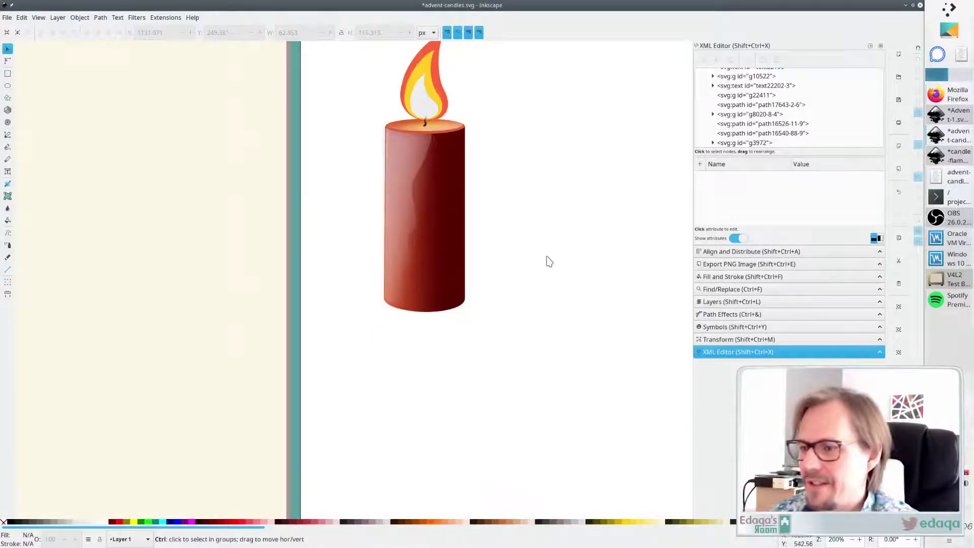
{"action": "scroll", "coordinate": [538, 263], "scroll_direction": "up", "scroll_amount": 5}
Group the red candle with its wick and flame, and move the group onto the puzzle sheet below the Edaqa's Room logo
{"action": "scroll", "coordinate": [497, 262], "scroll_direction": "down", "scroll_amount": 8}
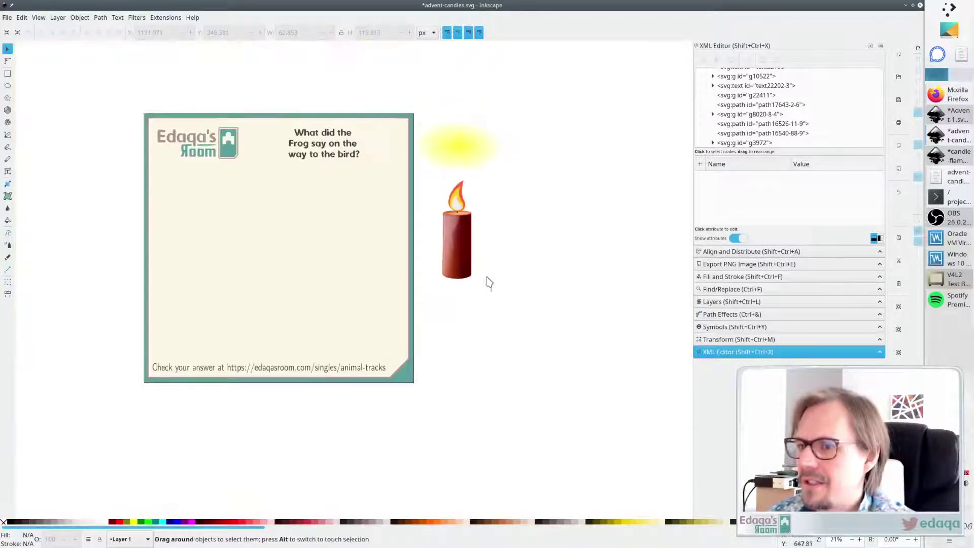
{"action": "left_click_drag", "start_coordinate": [489, 288], "coordinate": [431, 166]}
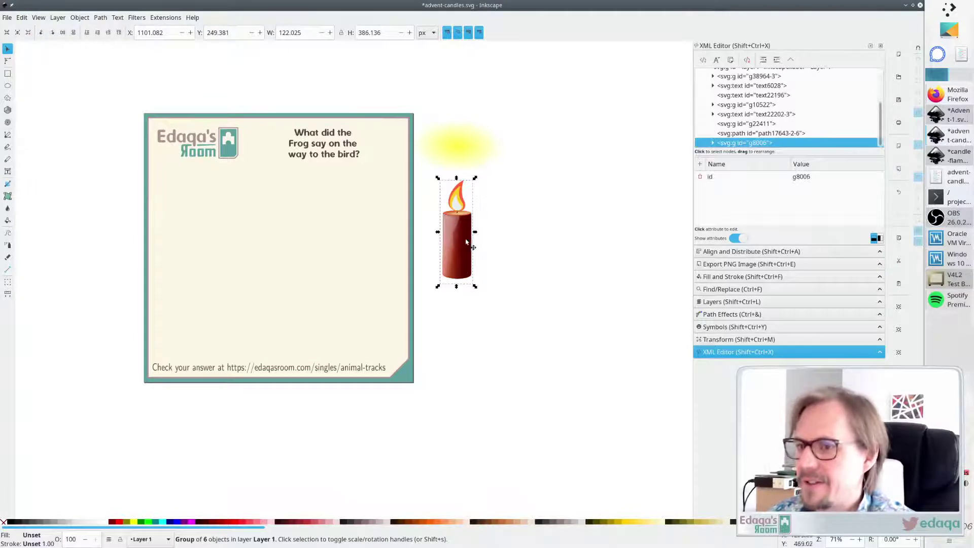
{"action": "left_click_drag", "start_coordinate": [454, 249], "coordinate": [185, 244]}
{"action": "left_click", "coordinate": [504, 278]}
Ungroup the candle and flame group on the puzzle sheet and clear the selection
{"action": "scroll", "coordinate": [127, 260], "scroll_direction": "left", "scroll_amount": 3}
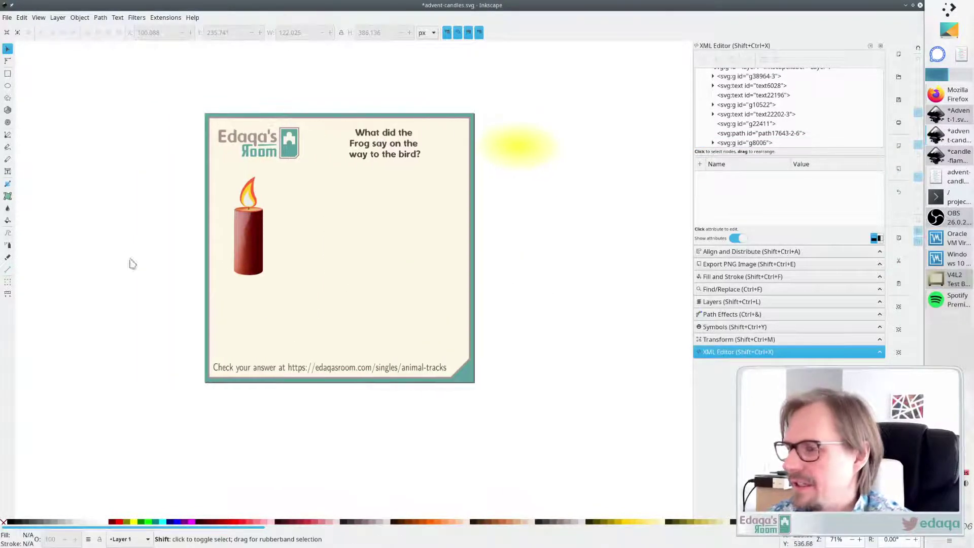
{"action": "left_click", "coordinate": [245, 260]}
{"action": "left_click", "coordinate": [210, 263]}
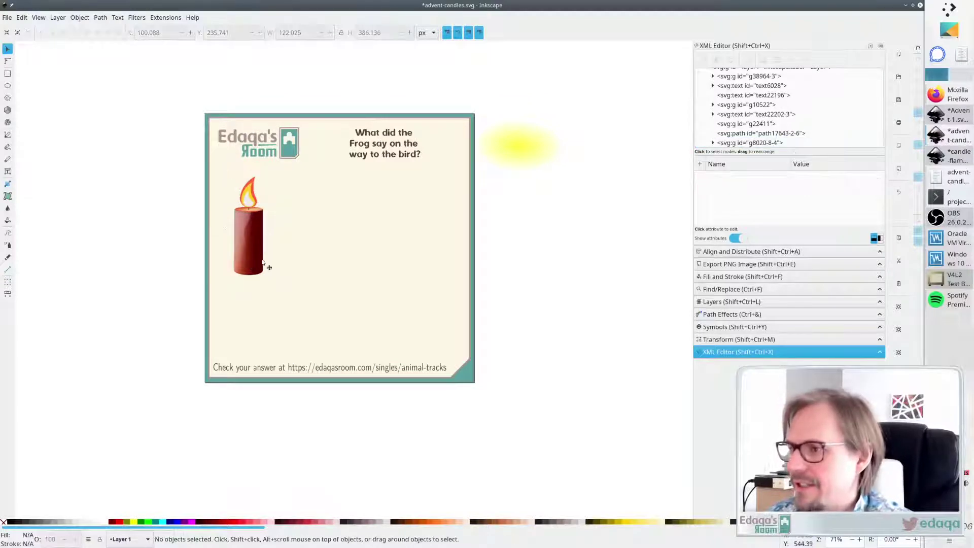
Try stretching the grouped red candle body downward below the flame, and undo the stretch
{"action": "left_click", "coordinate": [251, 253]}
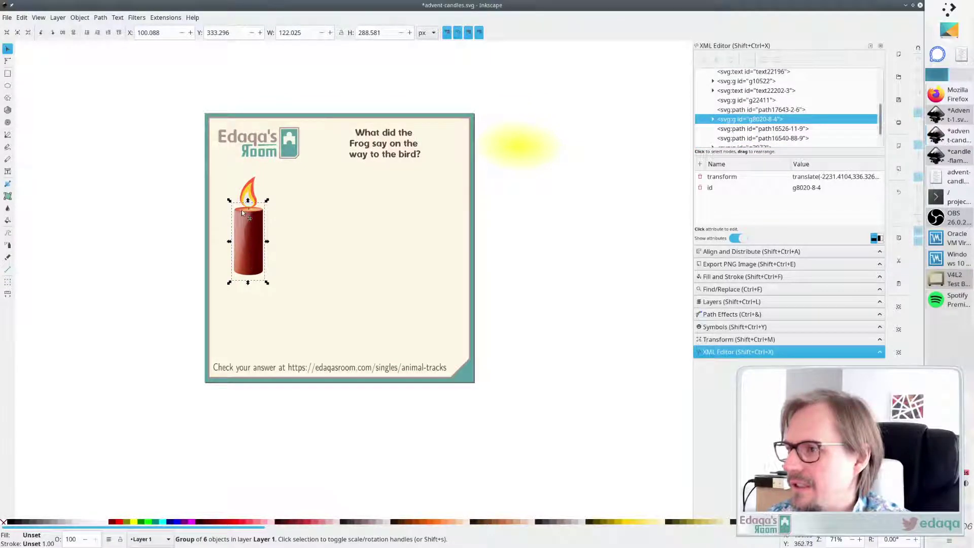
{"action": "left_click_drag", "start_coordinate": [248, 282], "coordinate": [243, 329]}
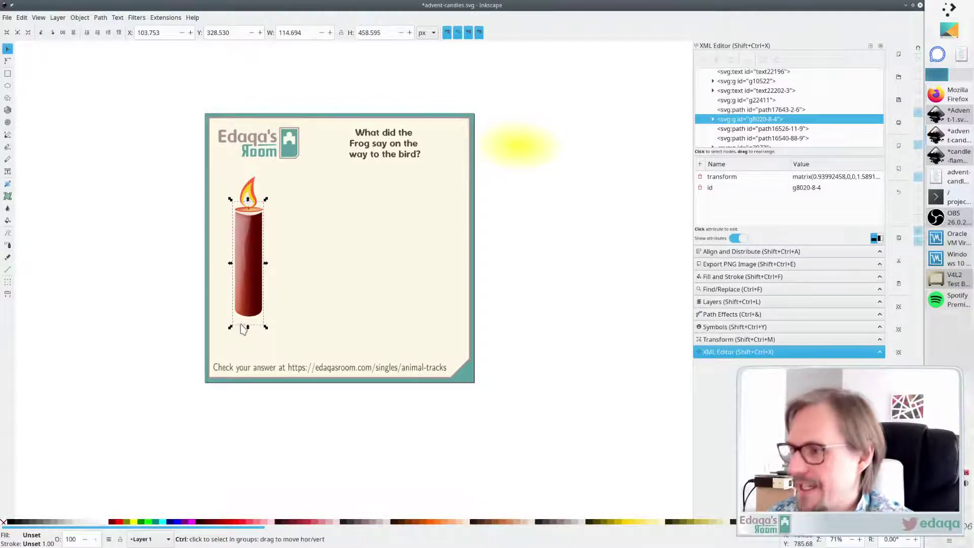
{"action": "key", "text": "ctrl+z"}
Examine the red candle's proportions and body shading on the puzzle sheet, with nothing left selected
{"action": "scroll", "coordinate": [158, 240], "scroll_direction": "up", "scroll_amount": 3}
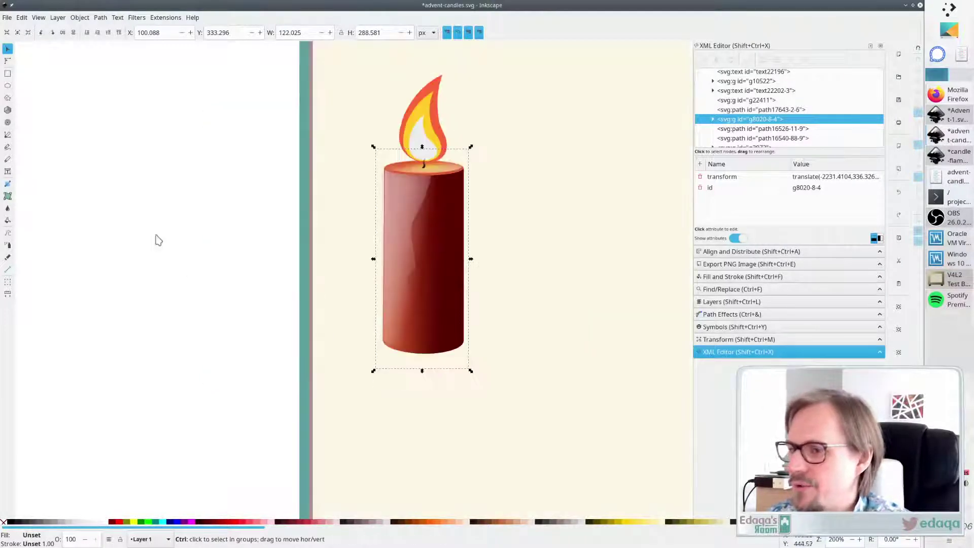
{"action": "scroll", "coordinate": [178, 312], "scroll_direction": "down", "scroll_amount": 1}
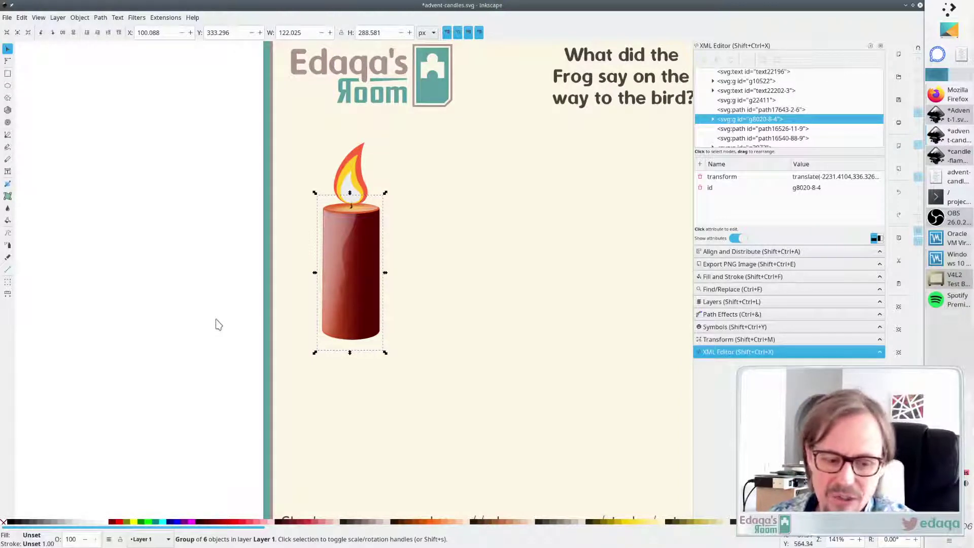
{"action": "scroll", "coordinate": [218, 325], "scroll_direction": "down", "scroll_amount": 6}
{"action": "scroll", "coordinate": [198, 330], "scroll_direction": "up", "scroll_amount": 6}
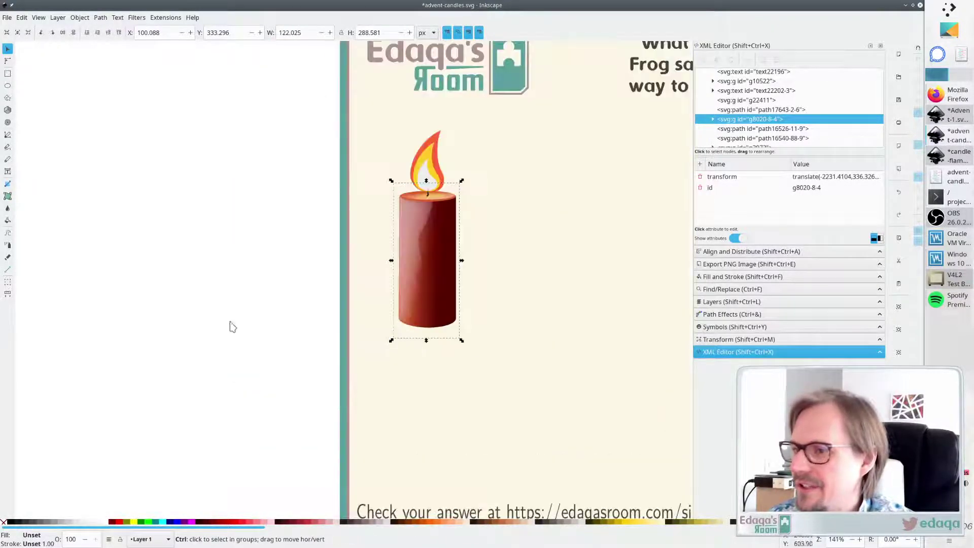
{"action": "left_click", "coordinate": [249, 311]}
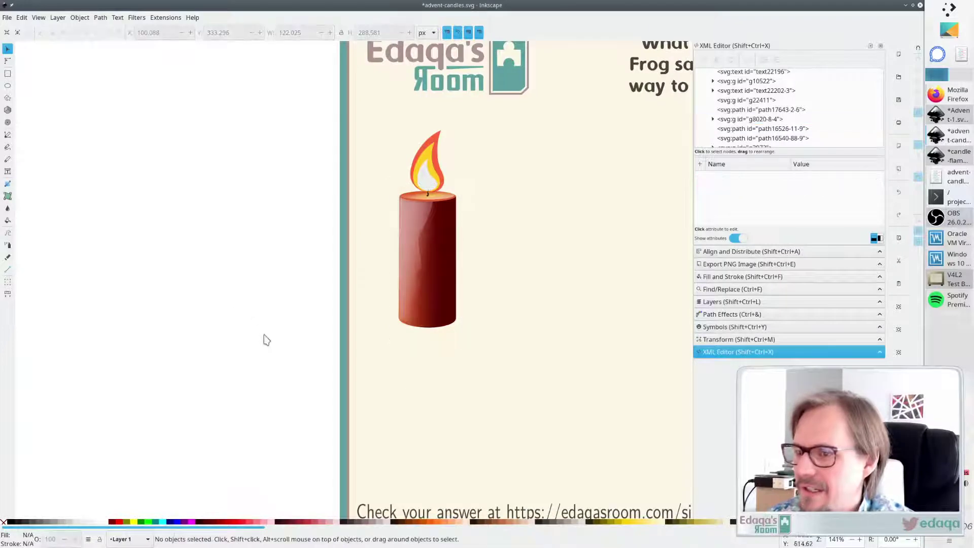
{"action": "scroll", "coordinate": [254, 317], "scroll_direction": "down", "scroll_amount": 5}
{"action": "scroll", "coordinate": [247, 319], "scroll_direction": "up", "scroll_amount": 3}
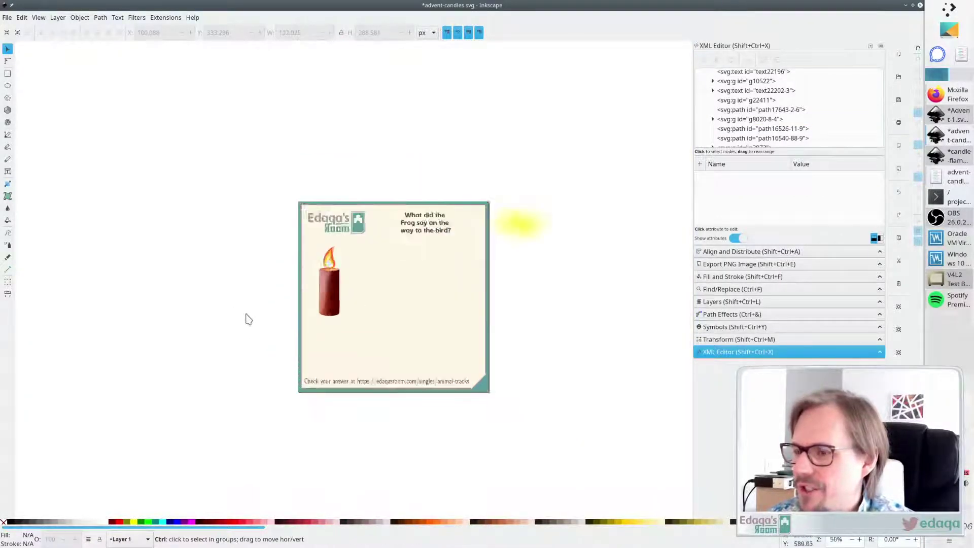
{"action": "scroll", "coordinate": [302, 313], "scroll_direction": "up", "scroll_amount": 2}
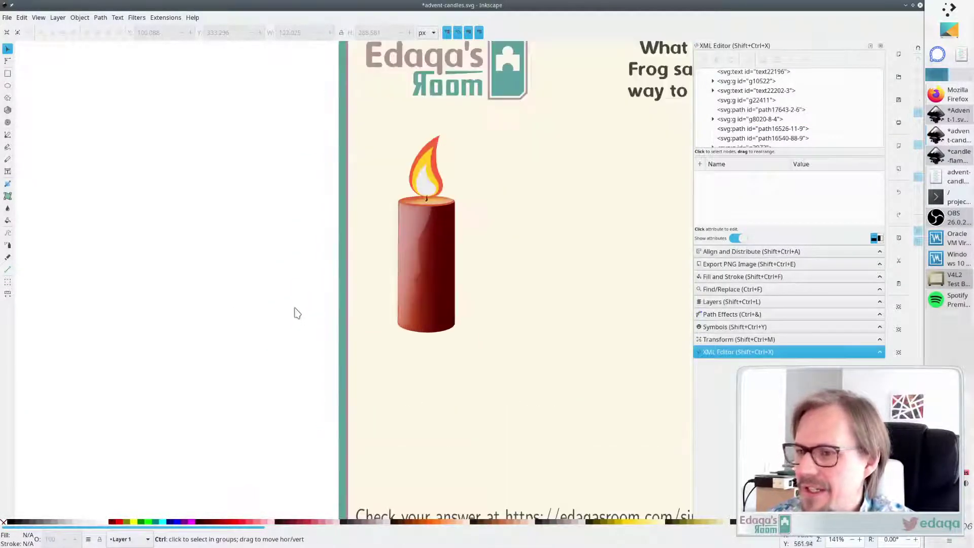
{"action": "scroll", "coordinate": [285, 304], "scroll_direction": "right", "scroll_amount": 6}
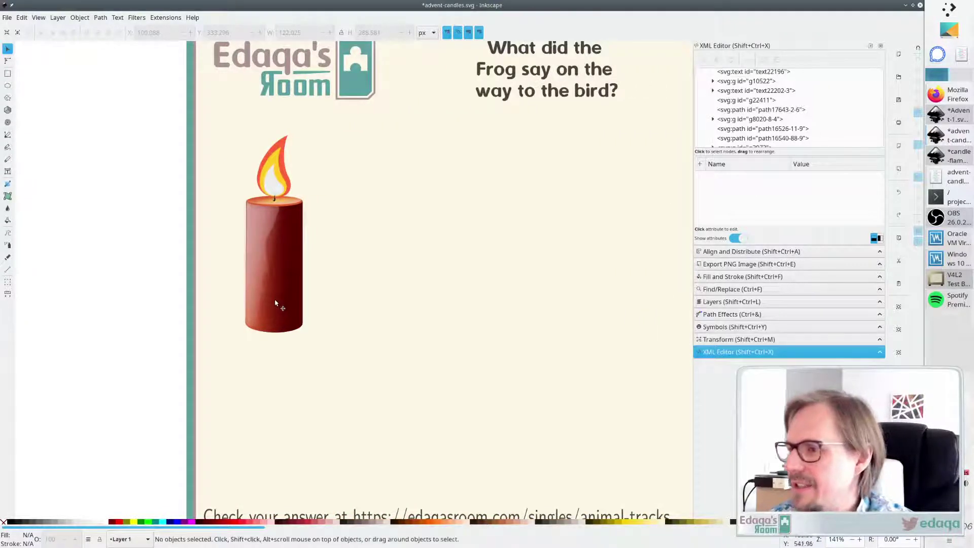
Ungroup the red candle body into its separate paths and select its translucent shading overlay
{"action": "left_click", "coordinate": [275, 303]}
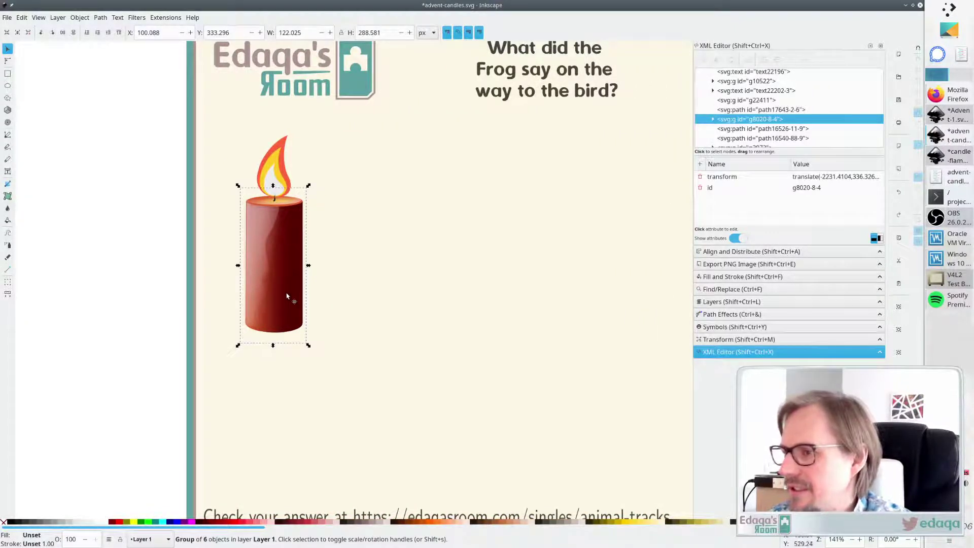
{"action": "key", "text": "ctrl+shift+g"}
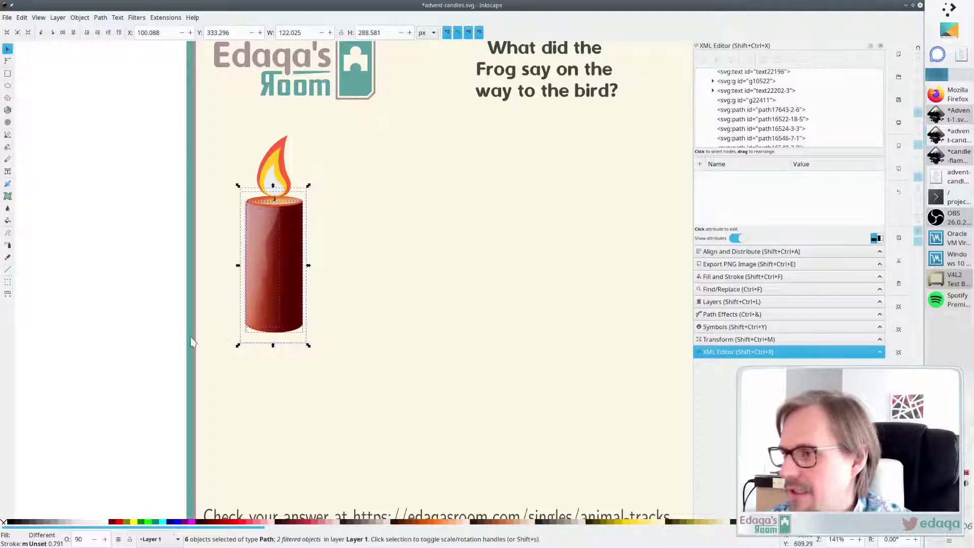
{"action": "left_click", "coordinate": [259, 343]}
{"action": "left_click", "coordinate": [273, 340]}
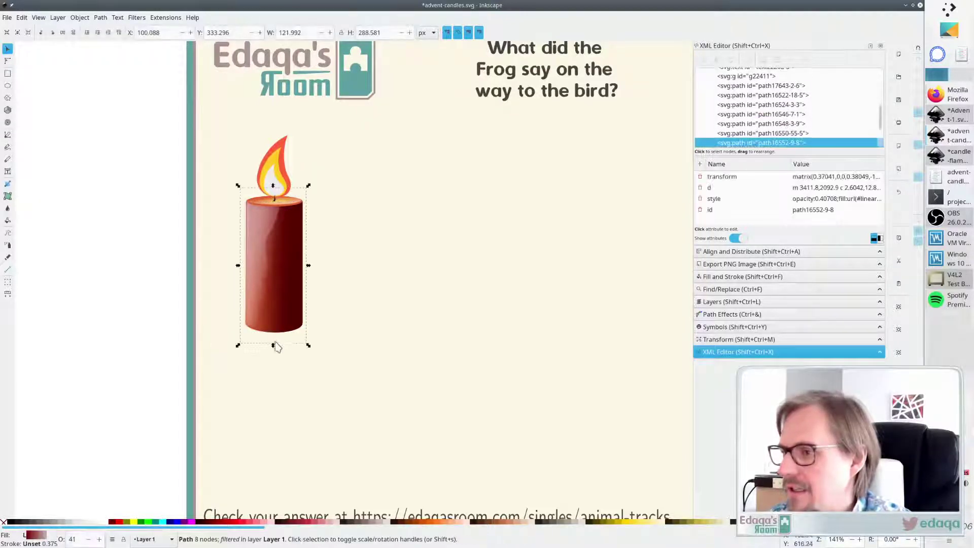
{"action": "mouse_move", "coordinate": [263, 348]}
{"action": "left_mouse_down"}
{"action": "mouse_move", "coordinate": [259, 455]}
{"action": "mouse_move", "coordinate": [272, 347]}
{"action": "left_mouse_up"}
{"action": "scroll", "coordinate": [266, 297], "scroll_direction": "up", "scroll_amount": 4}
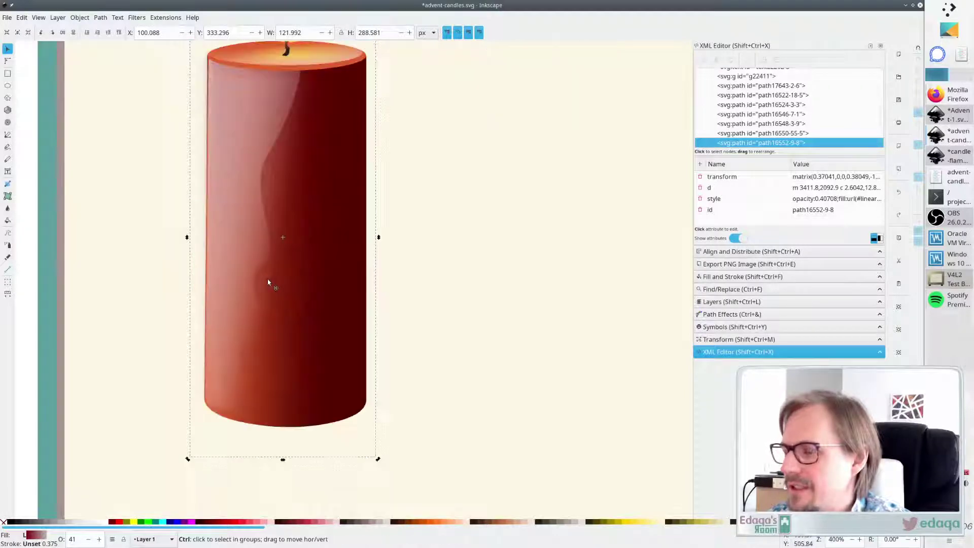
{"action": "scroll", "coordinate": [269, 300], "scroll_direction": "down", "scroll_amount": 2}
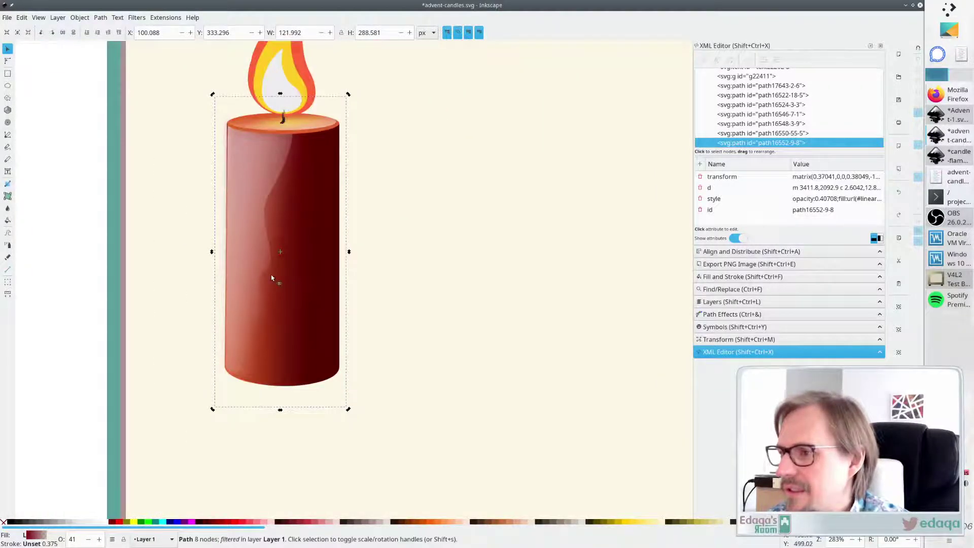
Try pulling the stacked shading paths of the candle body aside to tell them apart, undoing the moves
{"action": "left_click_drag", "start_coordinate": [274, 278], "coordinate": [492, 285]}
{"action": "key", "text": "Escape"}
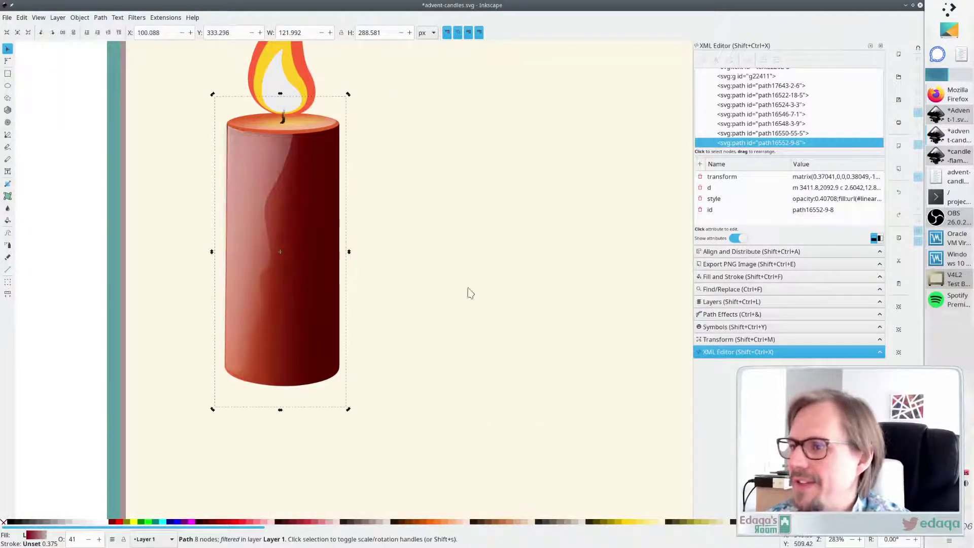
{"action": "left_click_drag", "start_coordinate": [315, 329], "coordinate": [506, 310]}
{"action": "key", "text": "ctrl+z"}
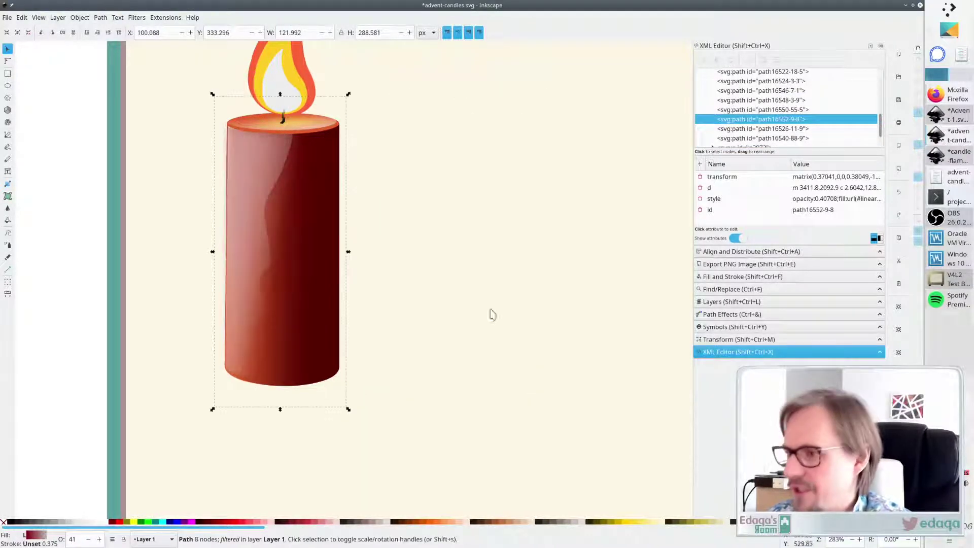
{"action": "left_click", "coordinate": [299, 340]}
{"action": "left_click", "coordinate": [315, 325], "text": "alt"}
{"action": "left_click_drag", "start_coordinate": [315, 325], "coordinate": [476, 322]}
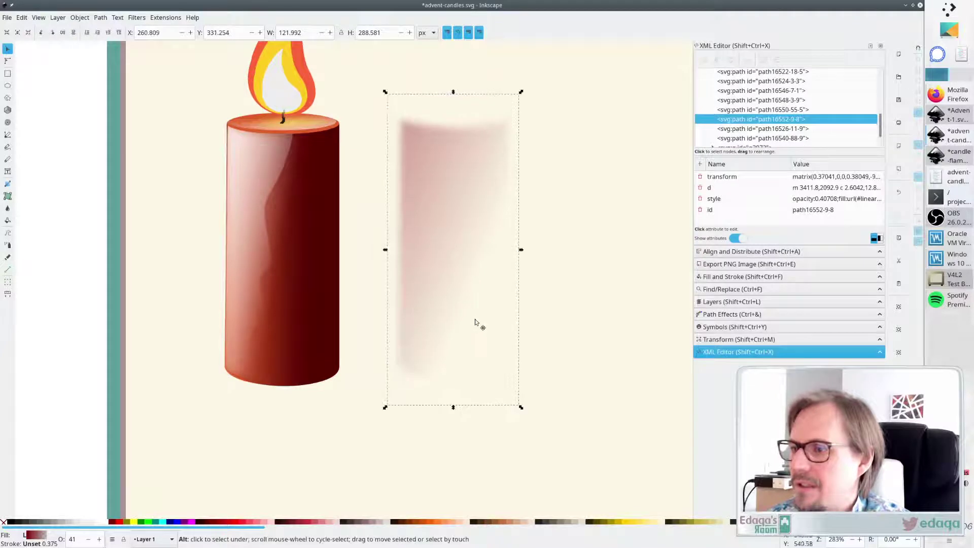
{"action": "key", "text": "ctrl+z"}
{"action": "left_click_drag", "start_coordinate": [311, 341], "coordinate": [416, 340]}
{"action": "key", "text": "ctrl+z"}
Inspect the candle's stacked body paths and its top rim by selecting them one after another
{"action": "left_click", "coordinate": [312, 339]}
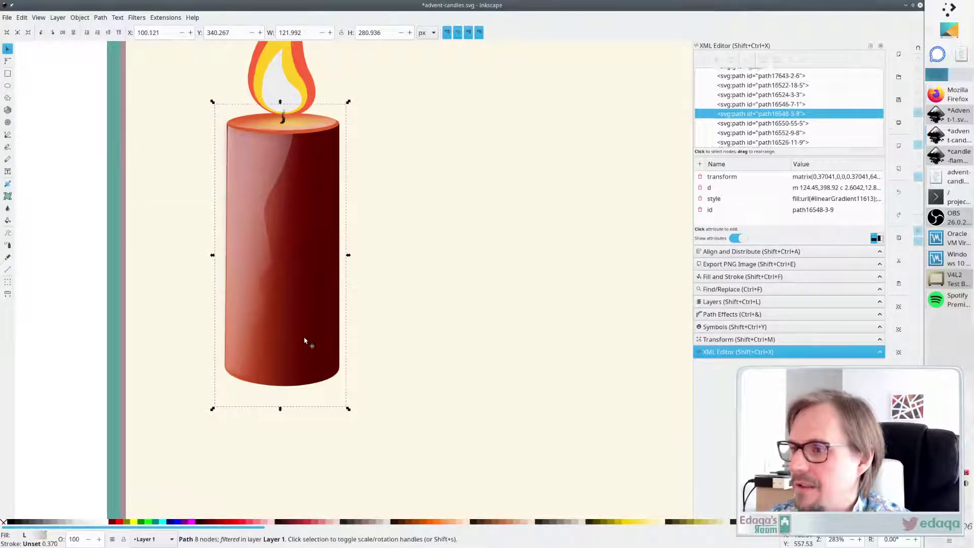
{"action": "left_click", "coordinate": [311, 338], "text": "alt"}
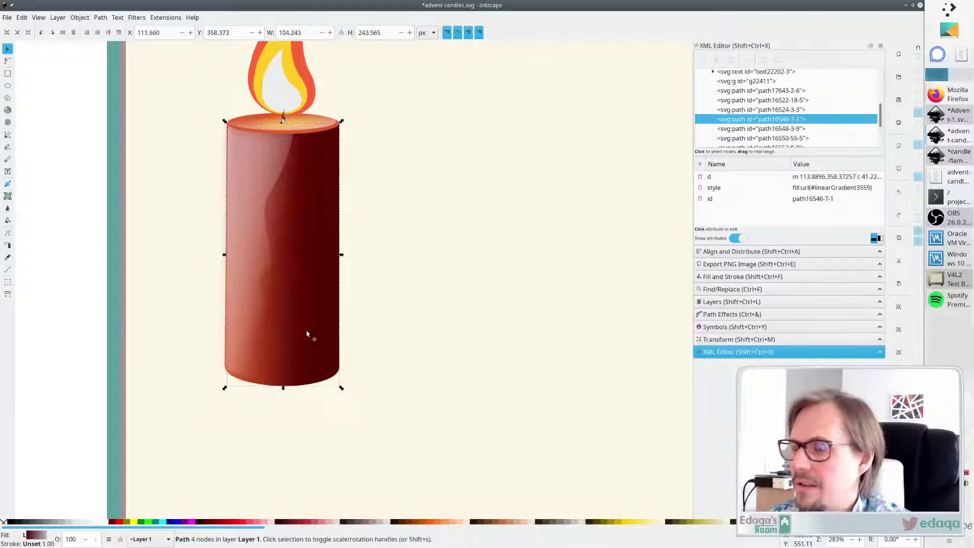
{"action": "mouse_move", "coordinate": [307, 333]}
{"action": "left_mouse_down"}
{"action": "mouse_move", "coordinate": [306, 387]}
{"action": "mouse_move", "coordinate": [425, 415]}
{"action": "mouse_move", "coordinate": [489, 387]}
{"action": "mouse_move", "coordinate": [302, 339]}
{"action": "mouse_move", "coordinate": [497, 373]}
{"action": "mouse_move", "coordinate": [512, 355]}
{"action": "mouse_move", "coordinate": [385, 352]}
{"action": "mouse_move", "coordinate": [307, 337]}
{"action": "mouse_move", "coordinate": [402, 385]}
{"action": "mouse_move", "coordinate": [386, 346]}
{"action": "mouse_move", "coordinate": [298, 335]}
{"action": "mouse_move", "coordinate": [313, 337]}
{"action": "mouse_move", "coordinate": [311, 385]}
{"action": "mouse_move", "coordinate": [313, 341]}
{"action": "mouse_move", "coordinate": [305, 337]}
{"action": "mouse_move", "coordinate": [311, 363]}
{"action": "mouse_move", "coordinate": [370, 370]}
{"action": "mouse_move", "coordinate": [308, 343]}
{"action": "left_mouse_up"}
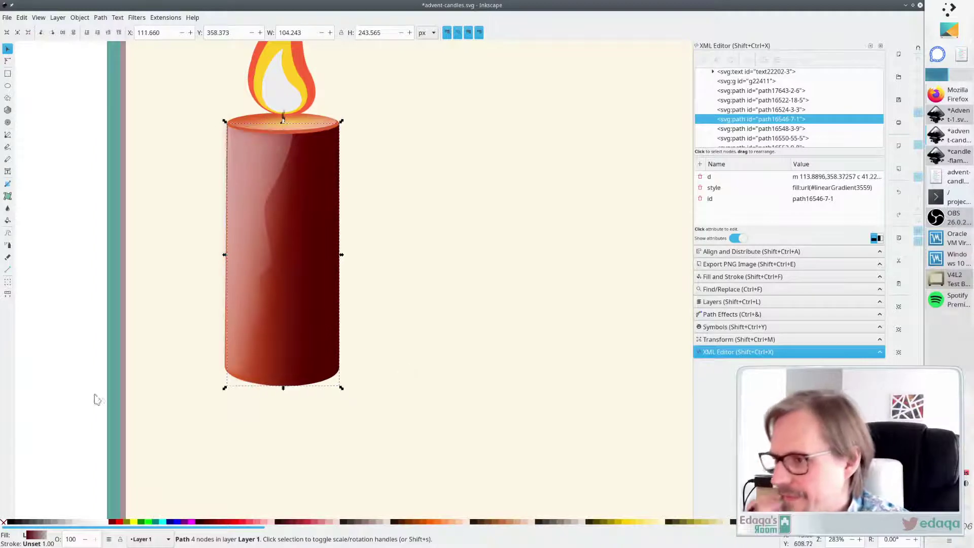
{"action": "left_click", "coordinate": [47, 374]}
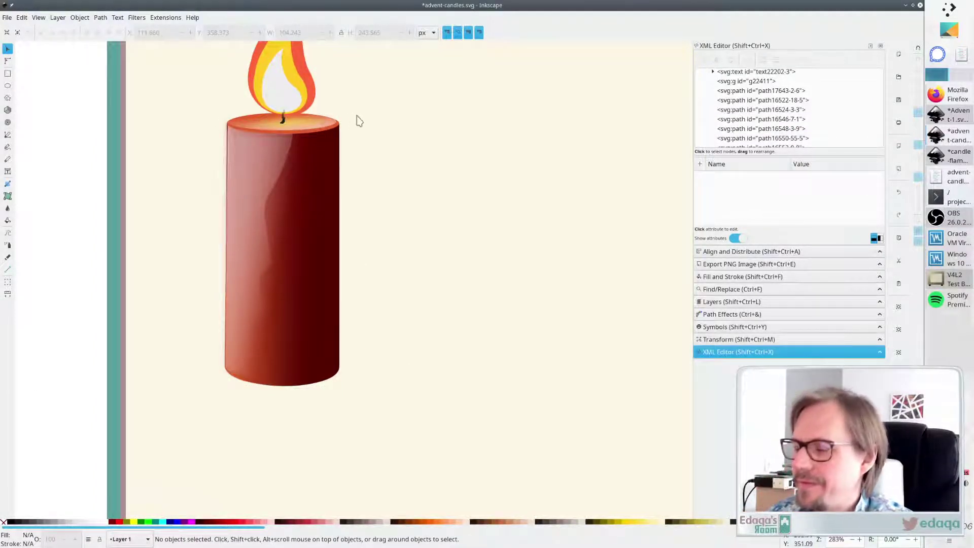
{"action": "left_click", "coordinate": [339, 125]}
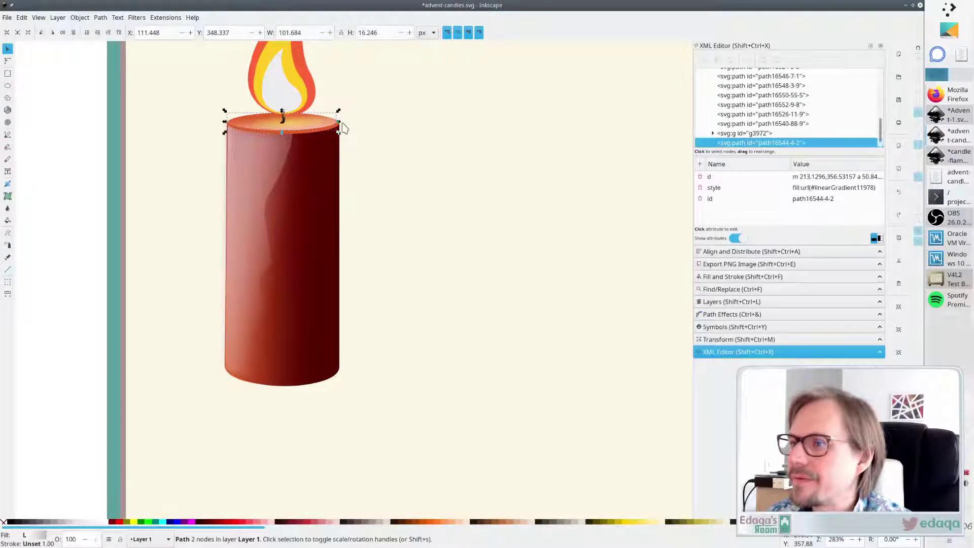
{"action": "left_click", "coordinate": [343, 128]}
{"action": "left_click", "coordinate": [339, 126]}
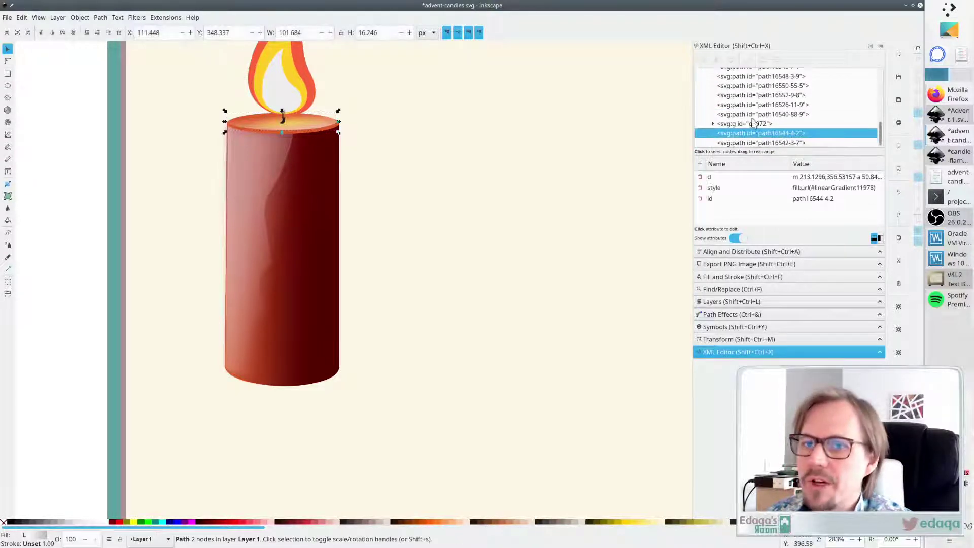
Try stretching the candle body's translucent shading overlay path16552-9-8 downward, and undo the stretch
{"action": "left_click", "coordinate": [752, 117]}
{"action": "left_click", "coordinate": [780, 97]}
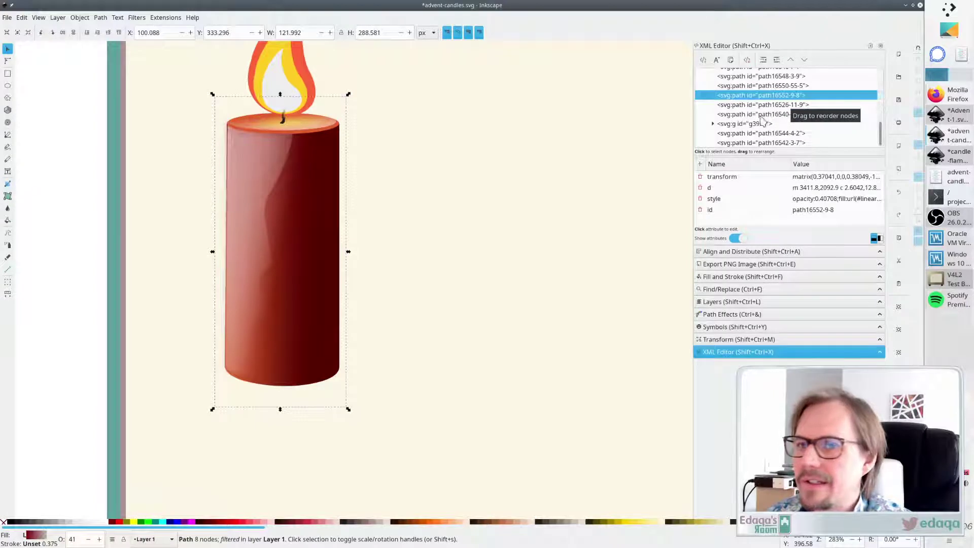
{"action": "left_click_drag", "start_coordinate": [280, 410], "coordinate": [284, 516]}
{"action": "key", "text": "ctrl+z"}
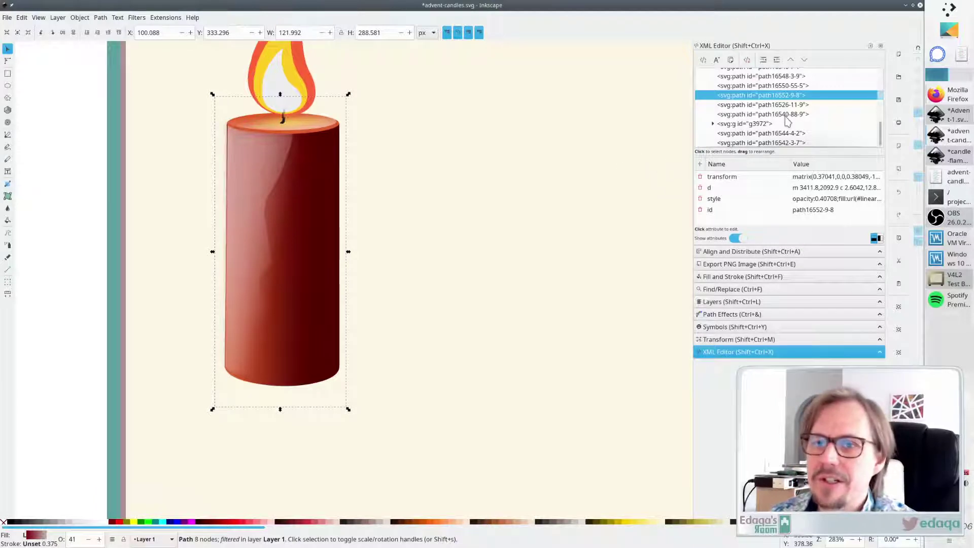
Group the flame, wick and candle-top ellipses, and move the group up and left off the candle body
{"action": "left_click", "coordinate": [761, 134]}
{"action": "left_click", "coordinate": [760, 124]}
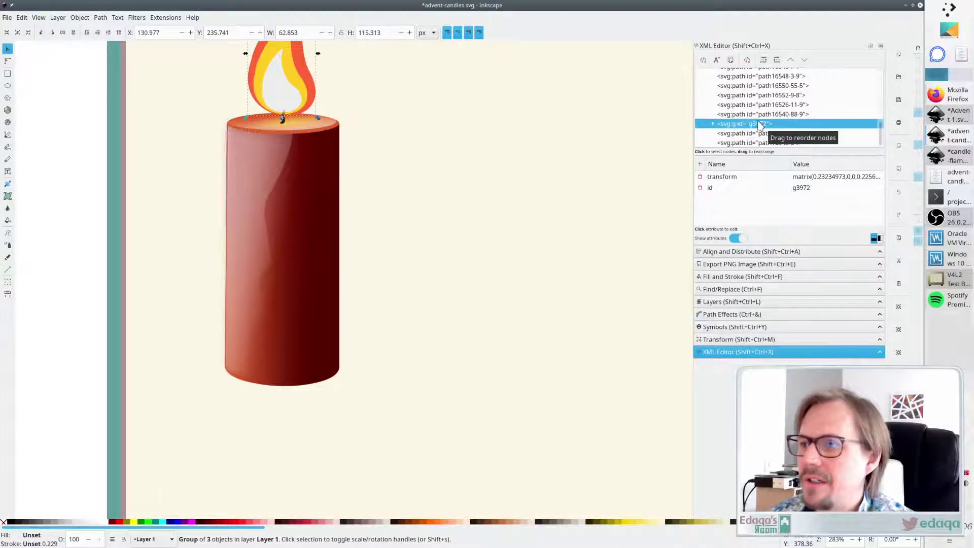
{"action": "left_click", "coordinate": [759, 117]}
{"action": "scroll", "coordinate": [355, 119], "scroll_direction": "up", "scroll_amount": 6}
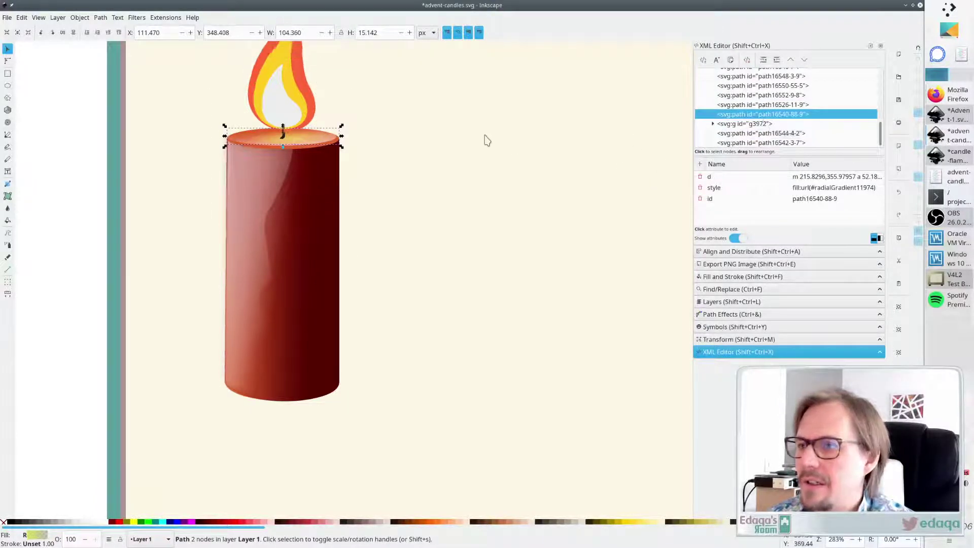
{"action": "left_click_drag", "start_coordinate": [379, 88], "coordinate": [190, 276]}
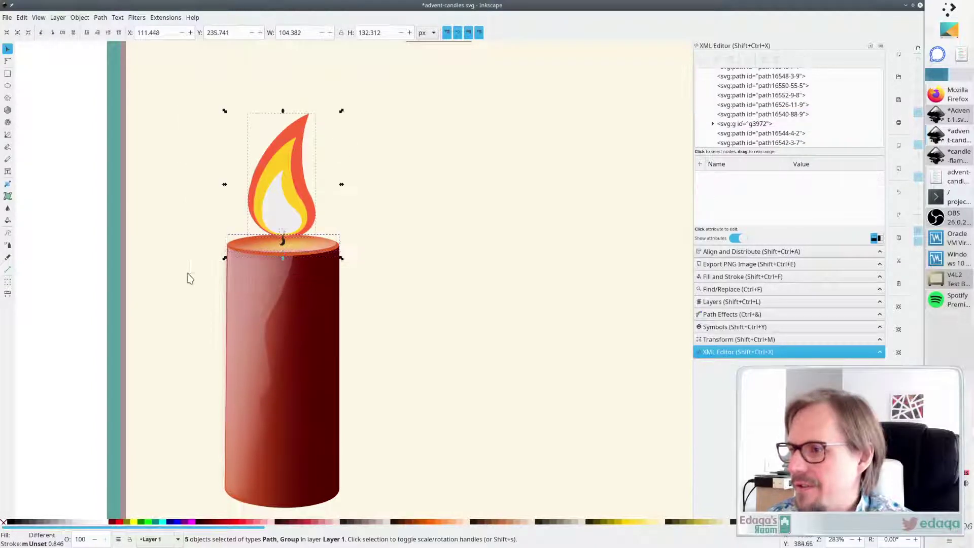
{"action": "key", "text": "ctrl+g"}
{"action": "left_click_drag", "start_coordinate": [273, 210], "coordinate": [90, 156]}
Compare the body's upper shading paths, try stretching the 41% opacity overlay downward, and undo the stretch
{"action": "left_click", "coordinate": [274, 262]}
{"action": "scroll", "coordinate": [470, 306], "scroll_direction": "down", "scroll_amount": 5}
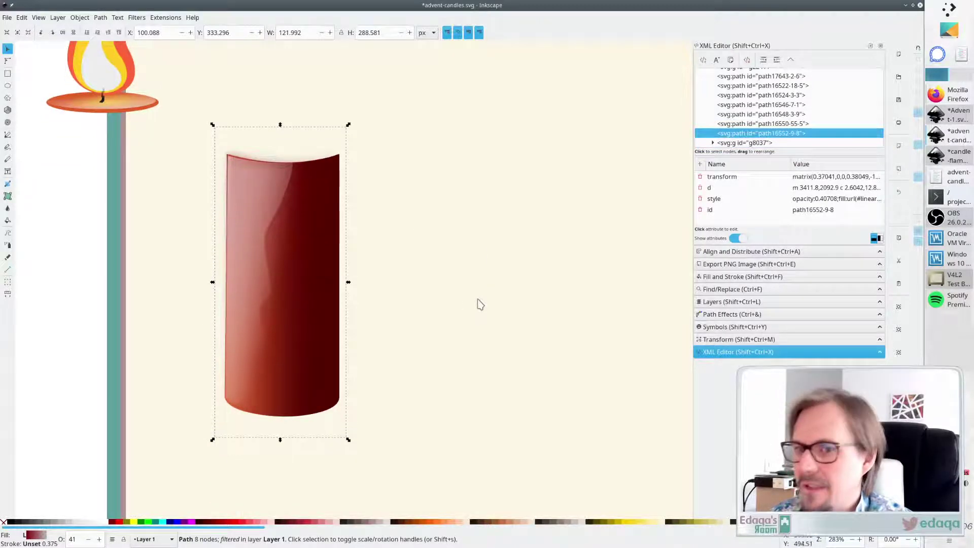
{"action": "left_click", "coordinate": [761, 124]}
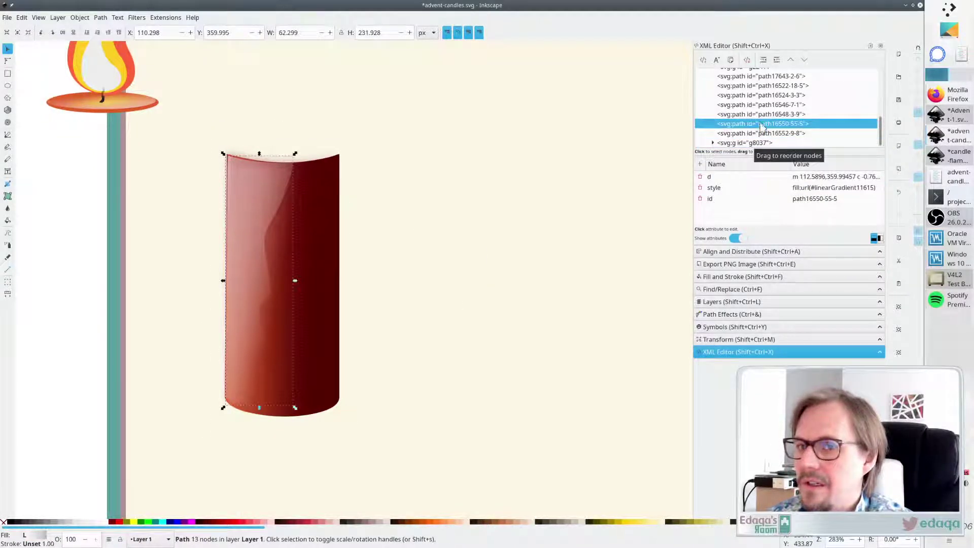
{"action": "left_click", "coordinate": [754, 134]}
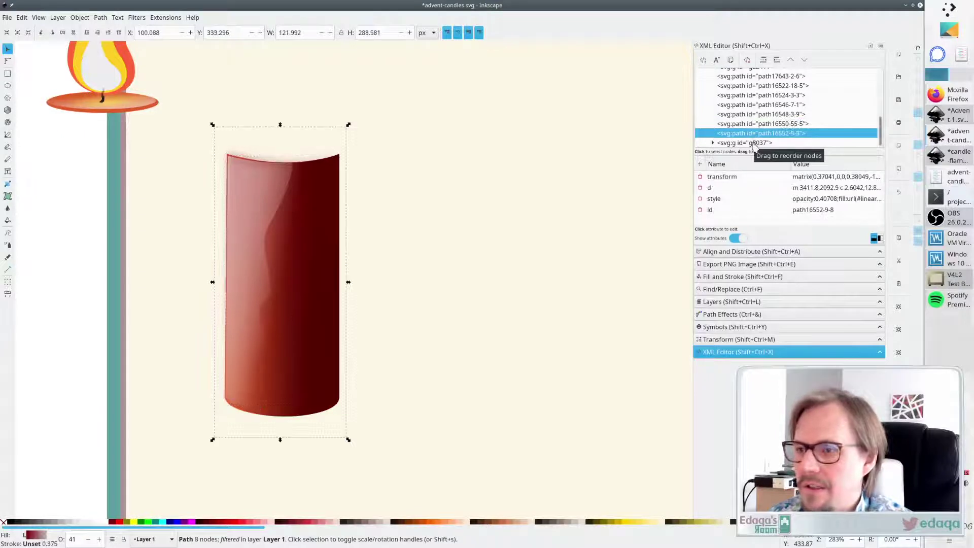
{"action": "key", "text": "Up"}
{"action": "key", "text": "Down"}
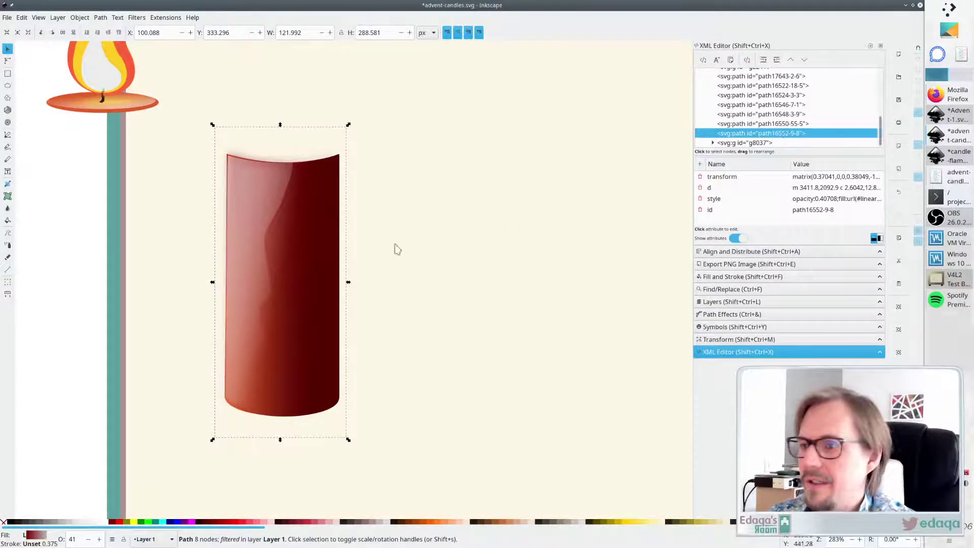
{"action": "left_click_drag", "start_coordinate": [280, 440], "coordinate": [269, 508]}
{"action": "key", "text": "ctrl+z"}
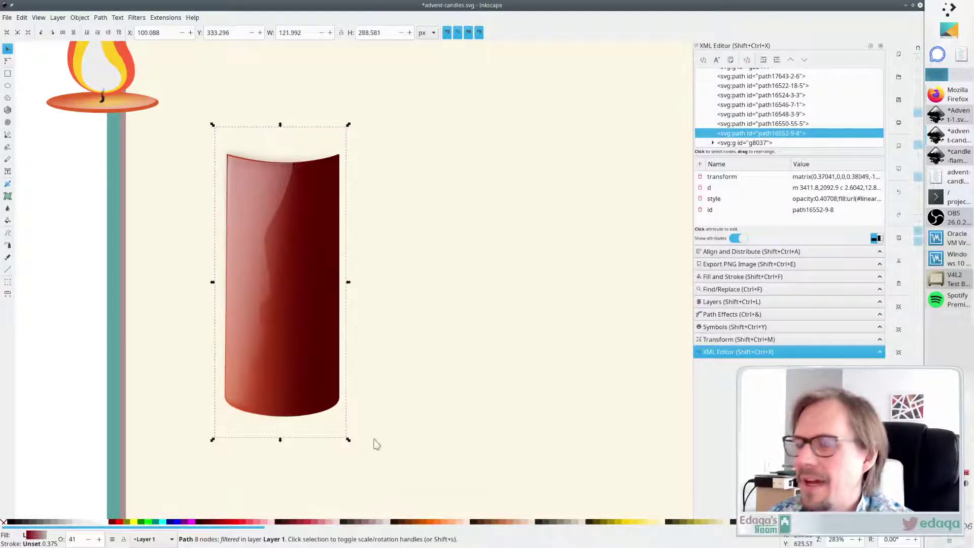
Stretch the blurred shading path path16548-3-9 downward to a height of about 350 px
{"action": "left_click", "coordinate": [790, 124]}
{"action": "left_click", "coordinate": [790, 115]}
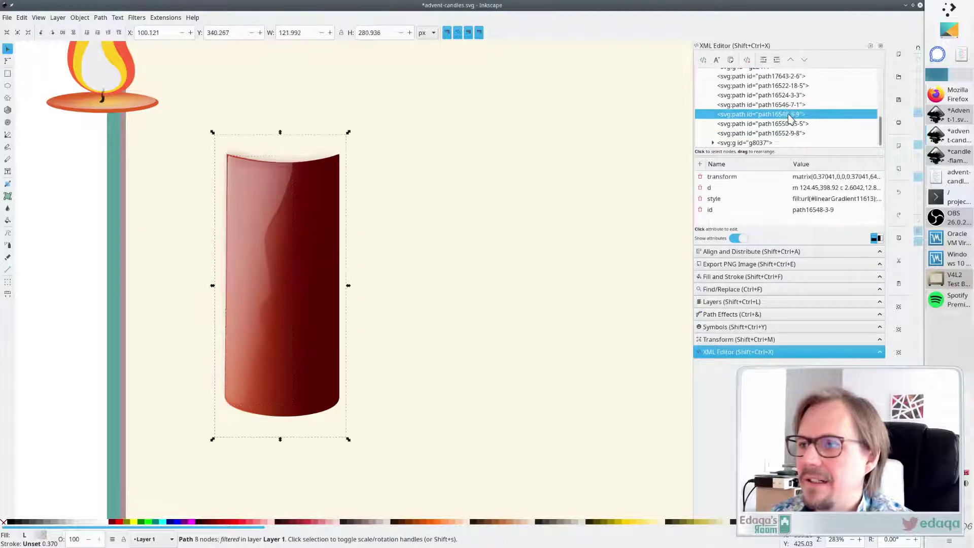
{"action": "left_click_drag", "start_coordinate": [280, 441], "coordinate": [274, 510]}
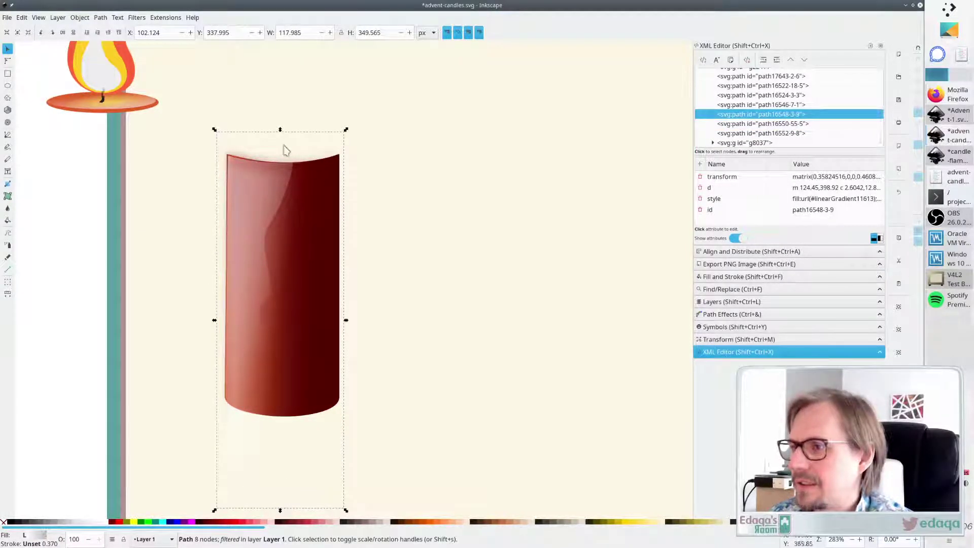
Try stretching the shading paths path16548-3-9 and path16546-7-1 upward, and undo both stretches
{"action": "left_click_drag", "start_coordinate": [281, 133], "coordinate": [280, 74]}
{"action": "key", "text": "ctrl+z"}
{"action": "key", "text": "ctrl+z"}
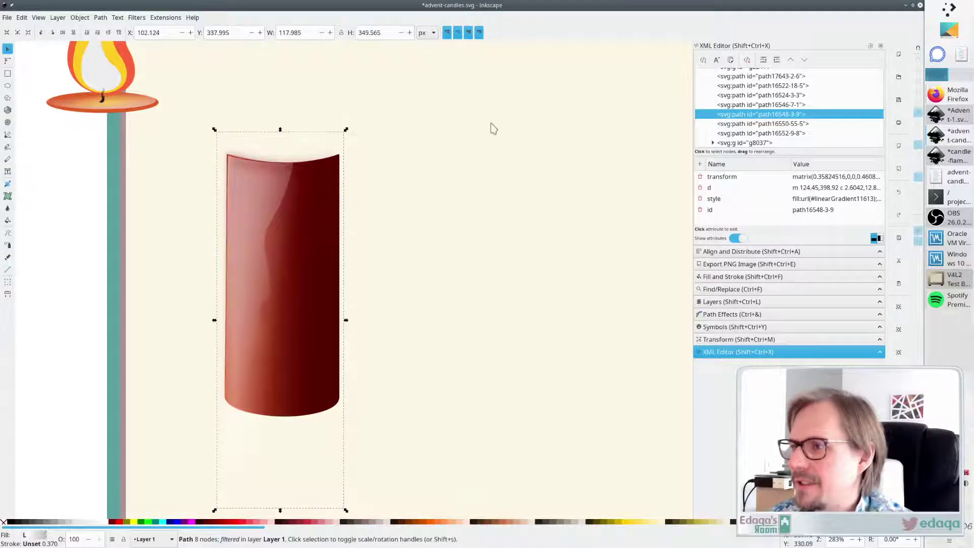
{"action": "left_click", "coordinate": [775, 105]}
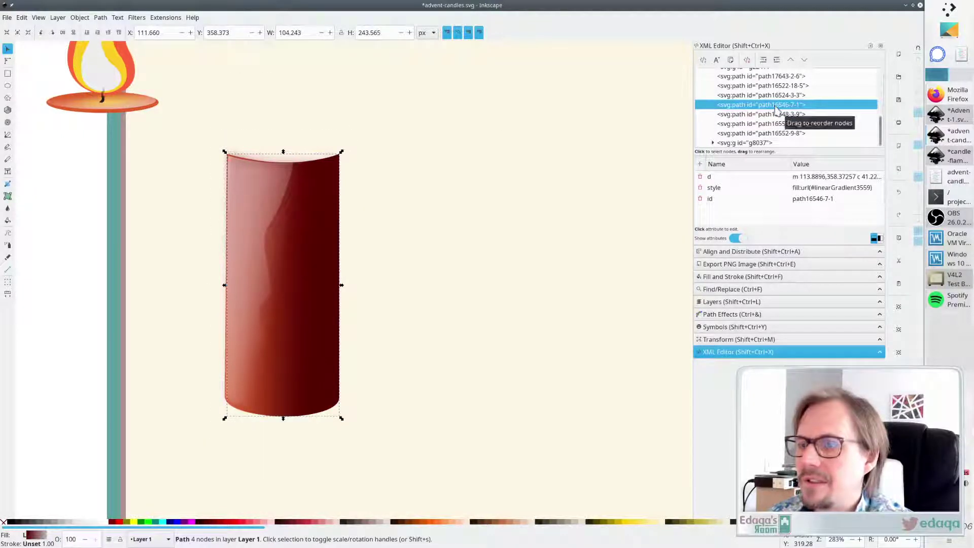
{"action": "left_click_drag", "start_coordinate": [282, 153], "coordinate": [293, 87]}
{"action": "key", "text": "ctrl+z"}
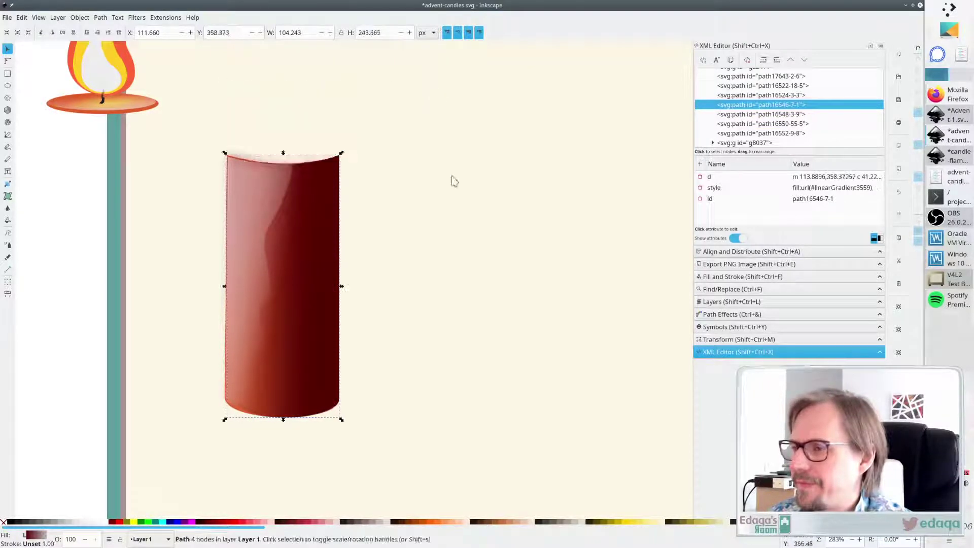
Pull the candle body's overlapping shading paths apart sideways to inspect each layer, and undo the moves
{"action": "left_click", "coordinate": [354, 261]}
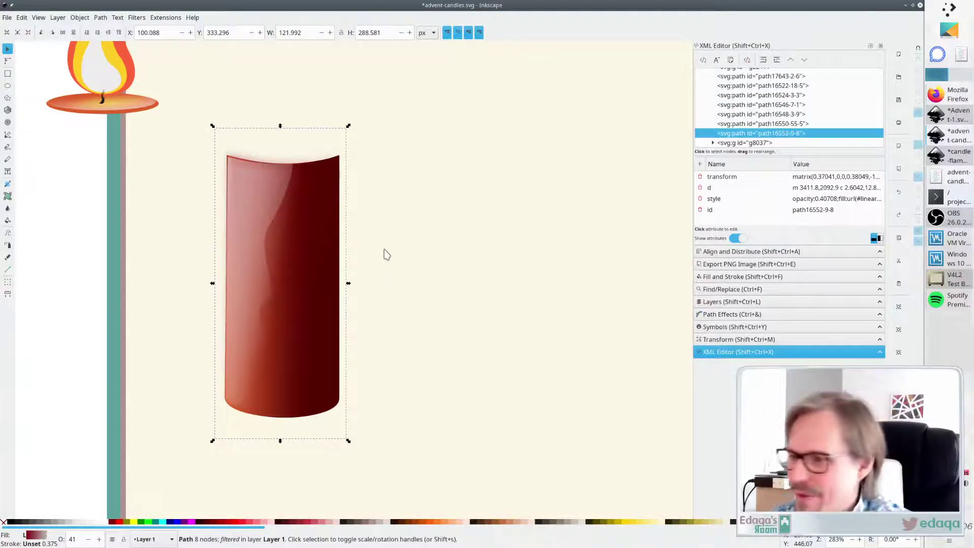
{"action": "left_click_drag", "start_coordinate": [334, 300], "coordinate": [483, 289]}
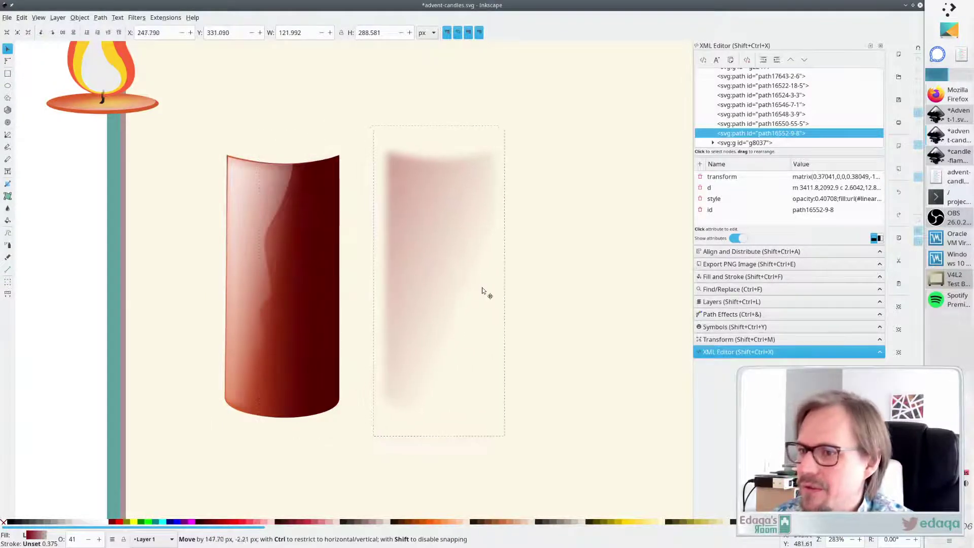
{"action": "key", "text": "ctrl+z"}
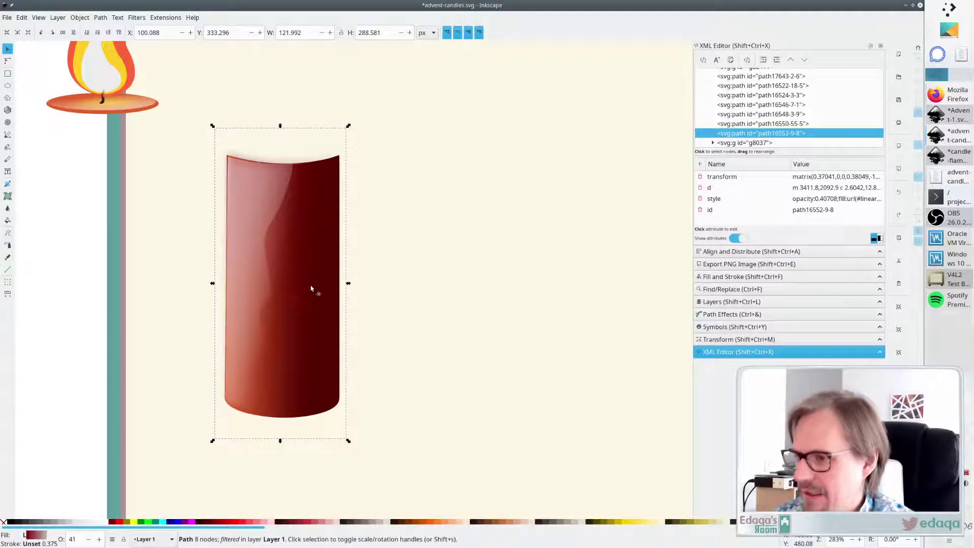
{"action": "left_click_drag", "start_coordinate": [311, 288], "coordinate": [495, 319]}
{"action": "mouse_move", "coordinate": [295, 322]}
{"action": "left_mouse_down"}
{"action": "mouse_move", "coordinate": [509, 330]}
{"action": "mouse_move", "coordinate": [121, 331]}
{"action": "mouse_move", "coordinate": [322, 303]}
{"action": "mouse_move", "coordinate": [400, 306]}
{"action": "mouse_move", "coordinate": [96, 317]}
{"action": "mouse_move", "coordinate": [407, 317]}
{"action": "mouse_move", "coordinate": [305, 317]}
{"action": "left_mouse_up"}
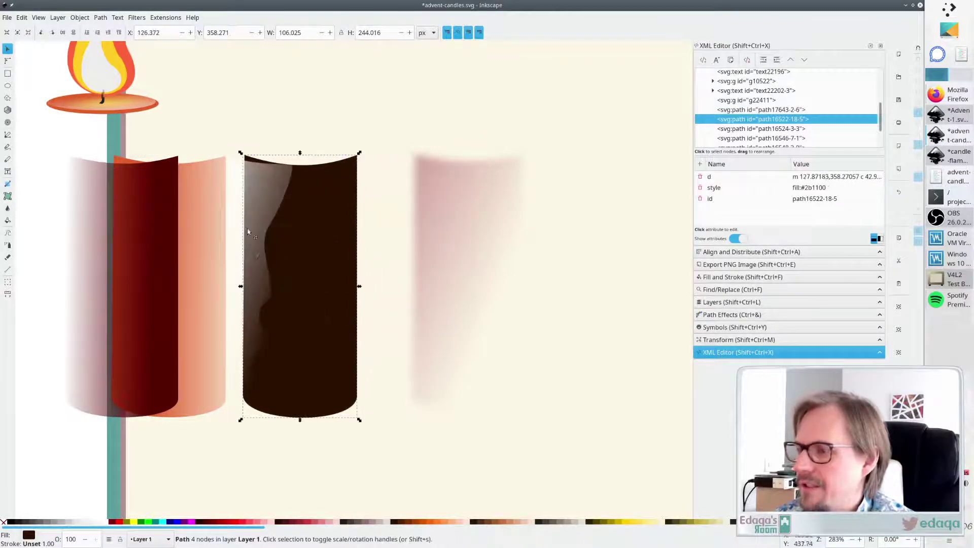
{"action": "mouse_move", "coordinate": [228, 205]}
{"action": "left_mouse_down"}
{"action": "mouse_move", "coordinate": [385, 234]}
{"action": "mouse_move", "coordinate": [227, 255]}
{"action": "mouse_move", "coordinate": [141, 220]}
{"action": "mouse_move", "coordinate": [81, 235]}
{"action": "mouse_move", "coordinate": [370, 248]}
{"action": "mouse_move", "coordinate": [213, 246]}
{"action": "mouse_move", "coordinate": [300, 252]}
{"action": "left_mouse_up"}
{"action": "key", "text": "ctrl+z"}
{"action": "key", "text": "ctrl+z"}
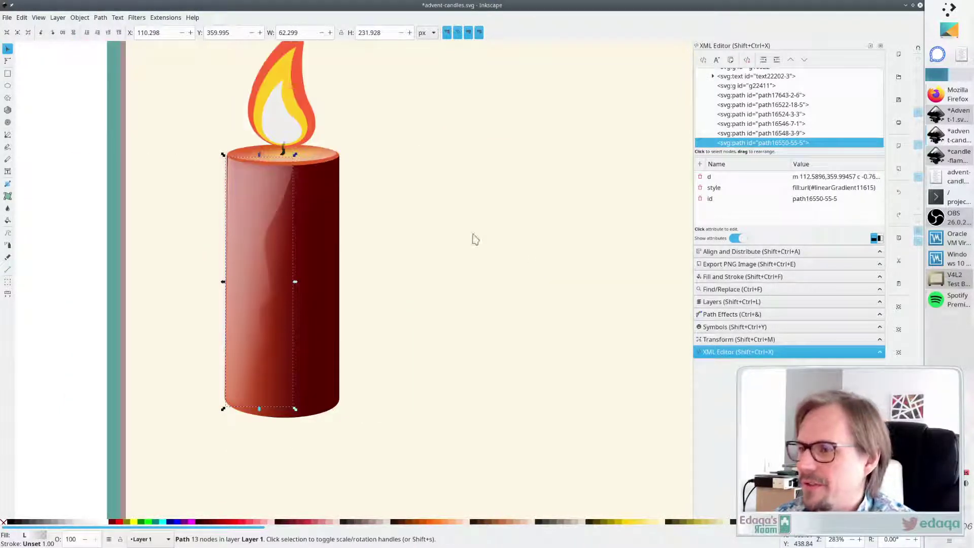
Ungroup the flame from the wick and candle-top ellipses
{"action": "left_click", "coordinate": [437, 212]}
{"action": "scroll", "coordinate": [422, 228], "scroll_direction": "down", "scroll_amount": 3, "text": "ctrl"}
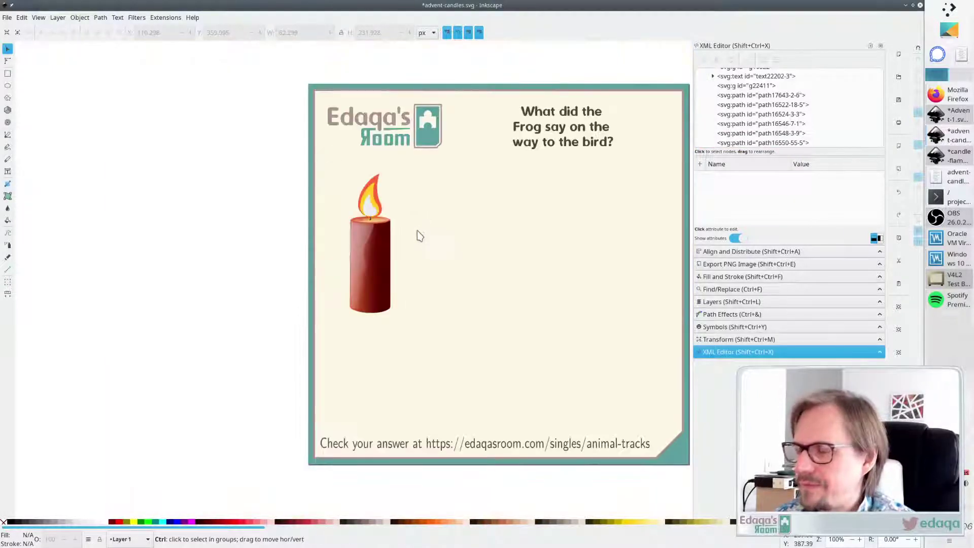
{"action": "scroll", "coordinate": [418, 234], "scroll_direction": "up", "scroll_amount": 2}
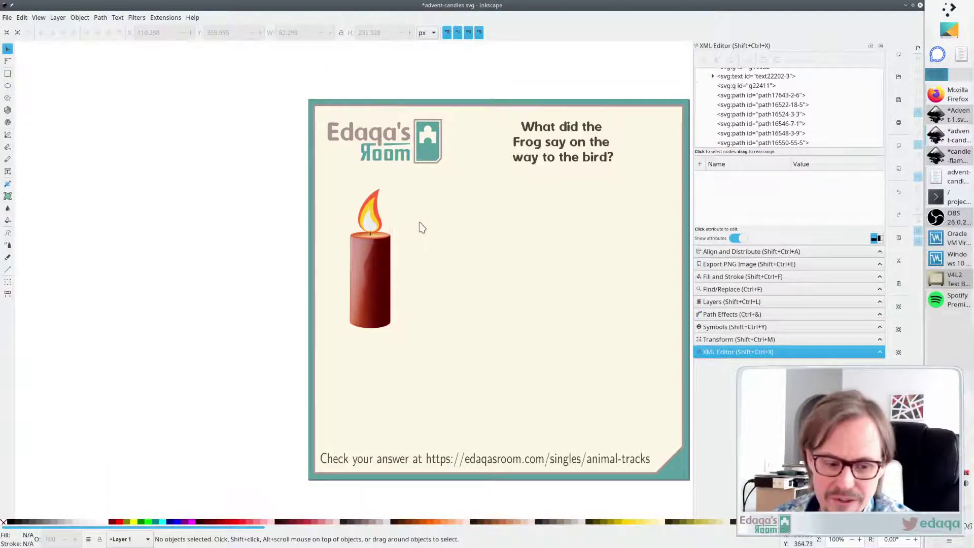
{"action": "left_click", "coordinate": [383, 285]}
{"action": "left_click_drag", "start_coordinate": [383, 285], "coordinate": [271, 335]}
{"action": "key", "text": "Escape"}
{"action": "left_click", "coordinate": [428, 370]}
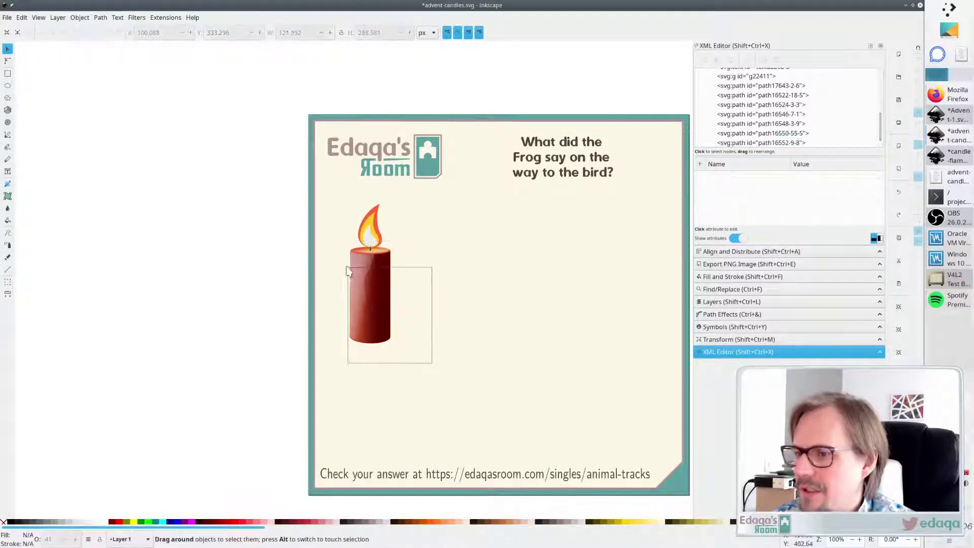
{"action": "left_click_drag", "start_coordinate": [348, 271], "coordinate": [329, 236]}
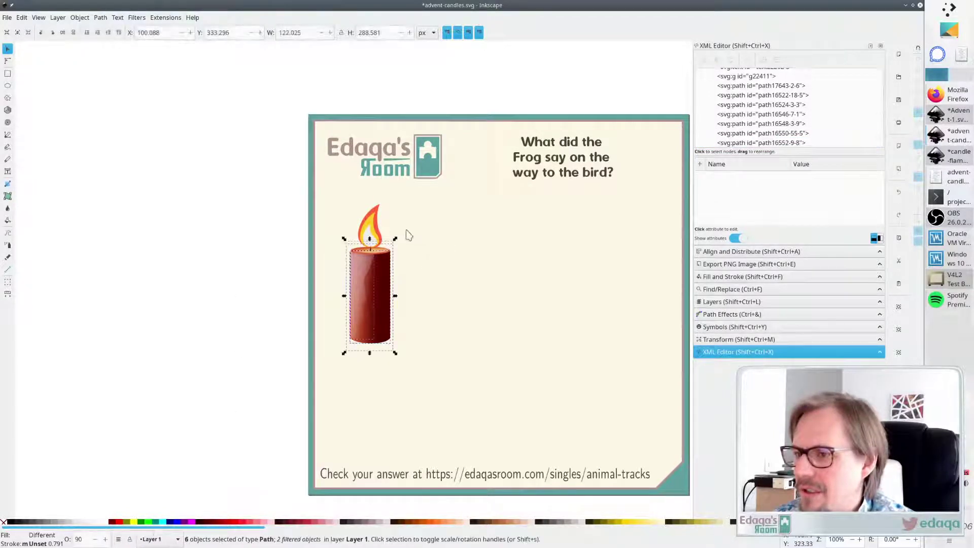
{"action": "left_click", "coordinate": [378, 227]}
{"action": "left_click", "coordinate": [459, 342]}
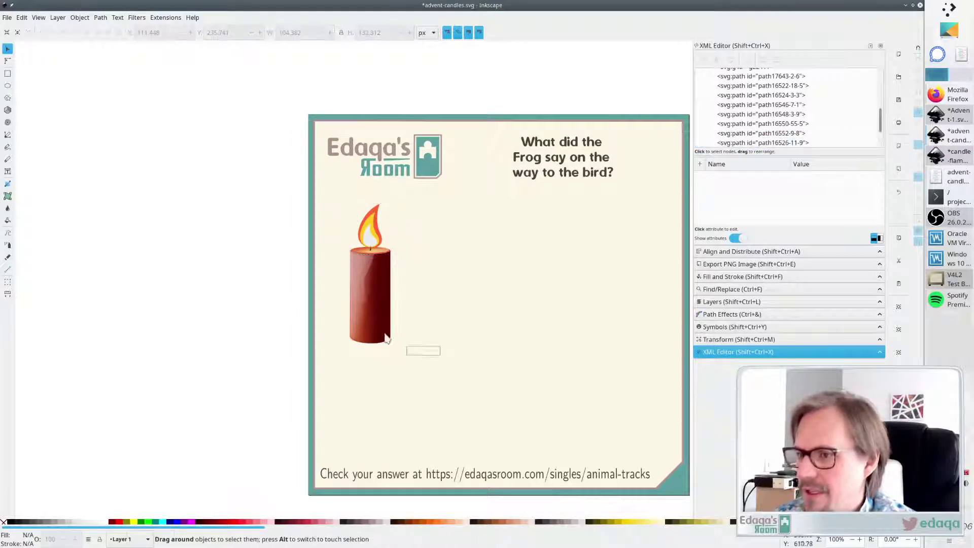
Group the ten paths of the candle body, wick and candle top, leaving the flame out of the group
{"action": "left_click_drag", "start_coordinate": [386, 338], "coordinate": [322, 233]}
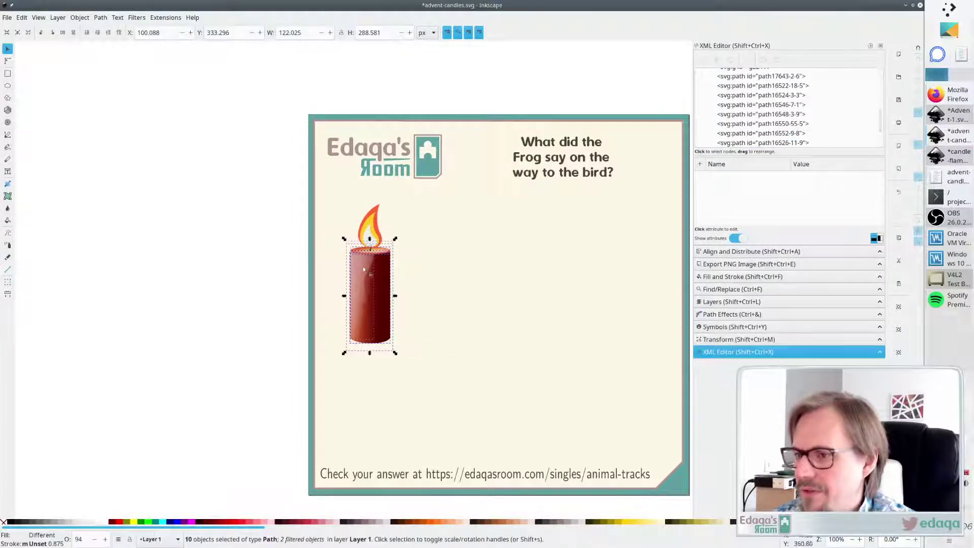
{"action": "left_click", "coordinate": [463, 299]}
{"action": "scroll", "coordinate": [375, 263], "scroll_direction": "up", "scroll_amount": 2}
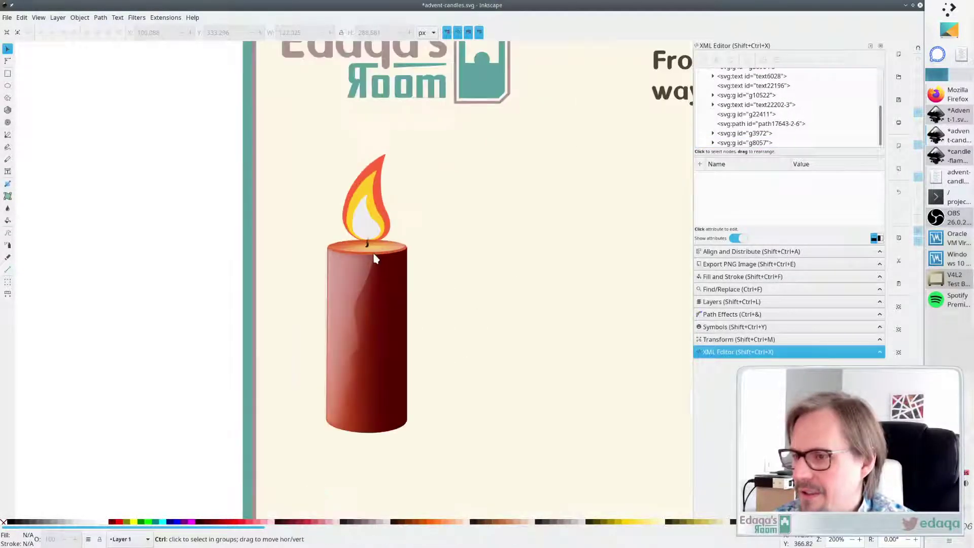
Stretch the candle body group downward to about 116 px wide and 566 px tall
{"action": "left_click", "coordinate": [381, 319]}
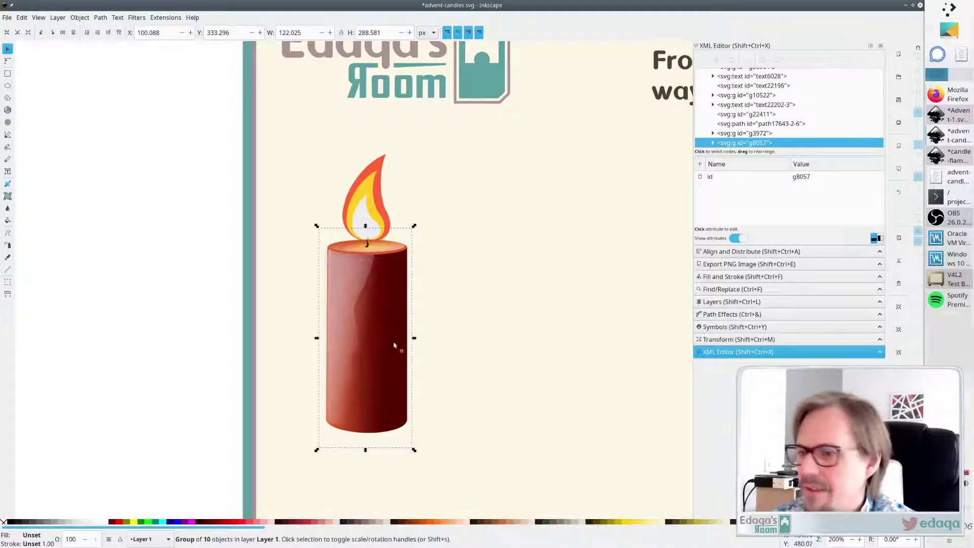
{"action": "scroll", "coordinate": [466, 434], "scroll_direction": "down", "scroll_amount": 4}
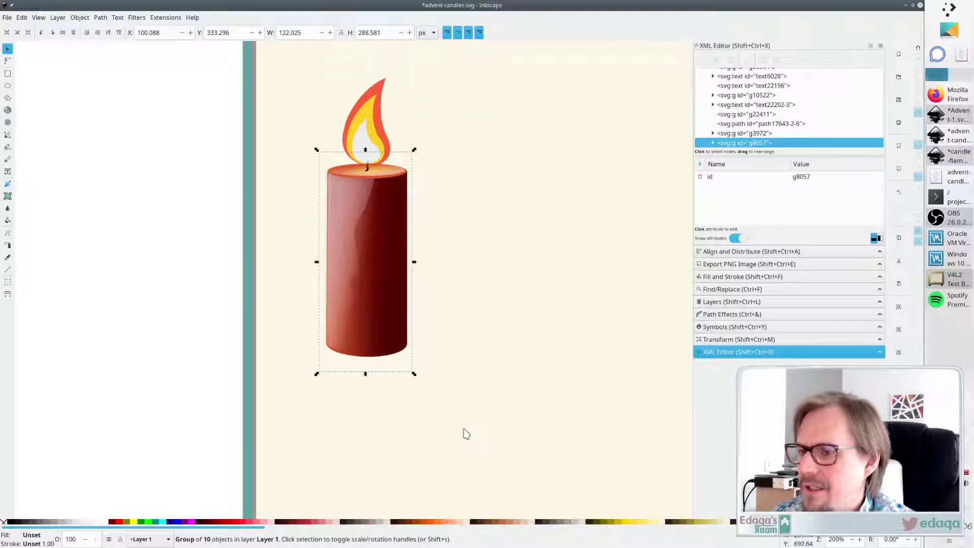
{"action": "left_click_drag", "start_coordinate": [416, 376], "coordinate": [404, 511]}
{"action": "scroll", "coordinate": [451, 379], "scroll_direction": "down", "scroll_amount": 7}
{"action": "scroll", "coordinate": [461, 378], "scroll_direction": "up", "scroll_amount": 4}
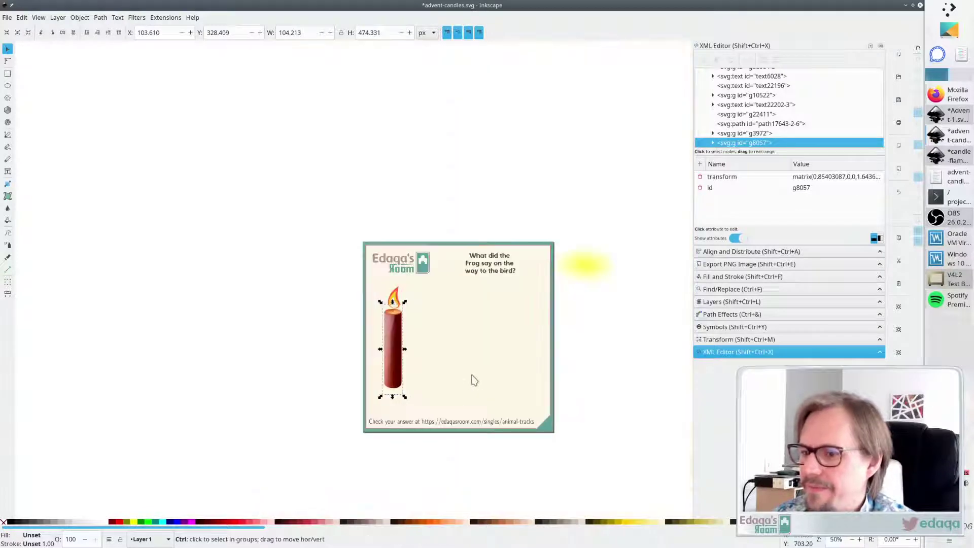
{"action": "left_click", "coordinate": [387, 353]}
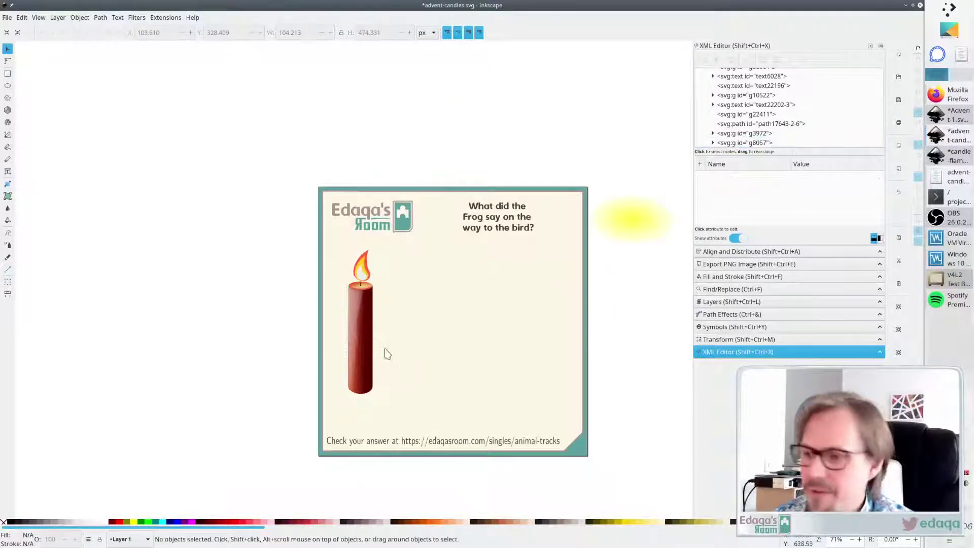
{"action": "left_click_drag", "start_coordinate": [363, 332], "coordinate": [364, 332]}
{"action": "left_click_drag", "start_coordinate": [376, 404], "coordinate": [378, 426]}
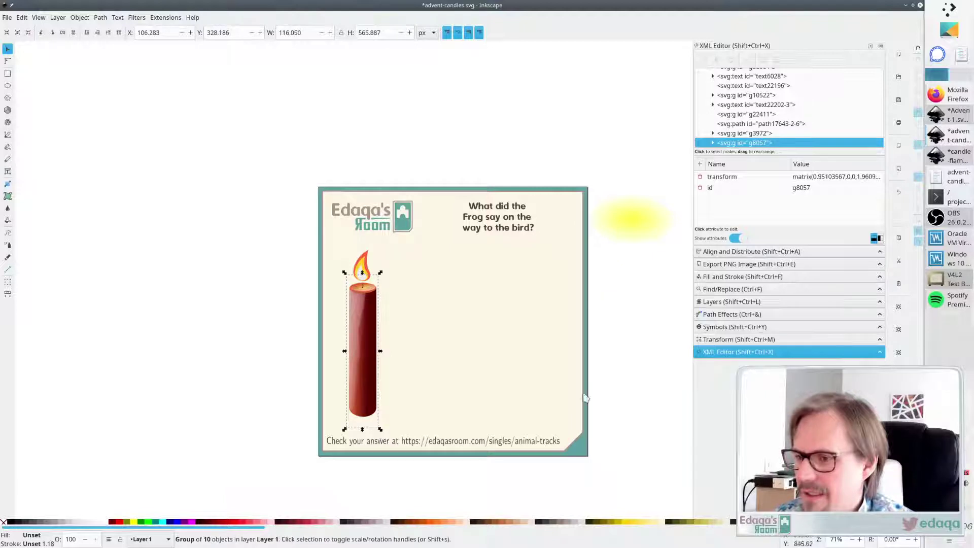
{"action": "left_click", "coordinate": [627, 390]}
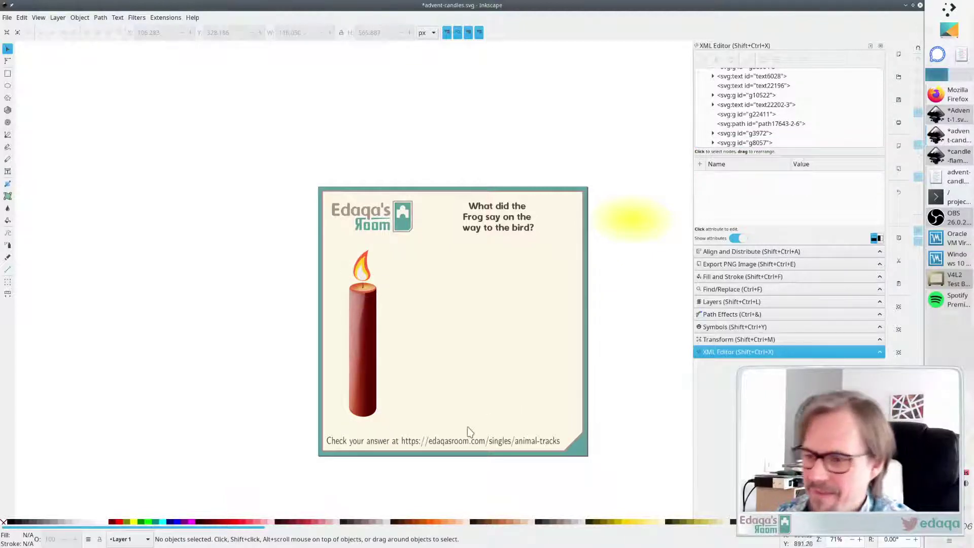
Copy the holly-and-berries group from Advent-1.svg into advent-candles.svg, and place it across the card just above the answer link, overlapping the candle base
{"action": "left_click", "coordinate": [954, 155]}
{"action": "left_click", "coordinate": [954, 134]}
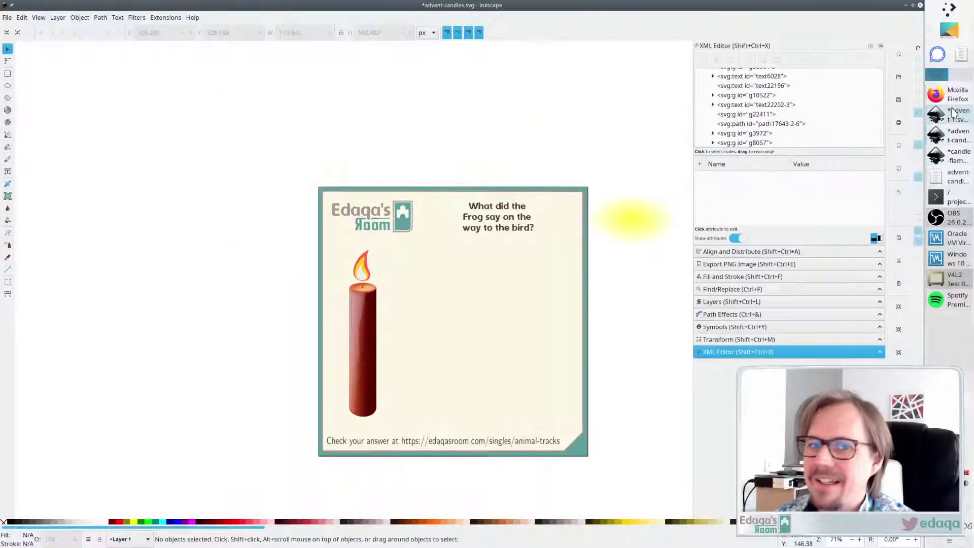
{"action": "left_click", "coordinate": [954, 114]}
{"action": "key", "text": "ctrl+c"}
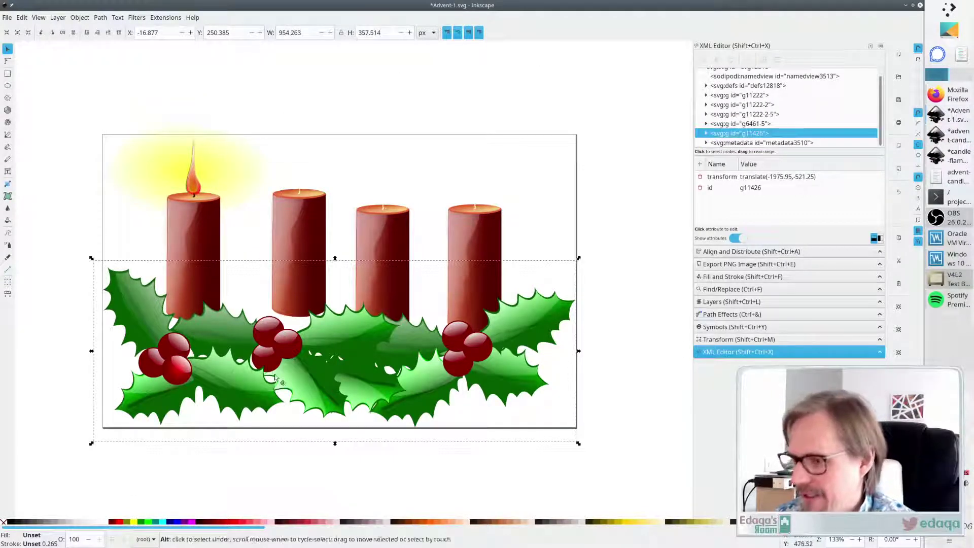
{"action": "key", "text": "alt+Tab"}
{"action": "key", "text": "ctrl+v"}
{"action": "mouse_move", "coordinate": [480, 407]}
{"action": "left_mouse_down"}
{"action": "mouse_move", "coordinate": [505, 401]}
{"action": "mouse_move", "coordinate": [464, 399]}
{"action": "left_mouse_up"}
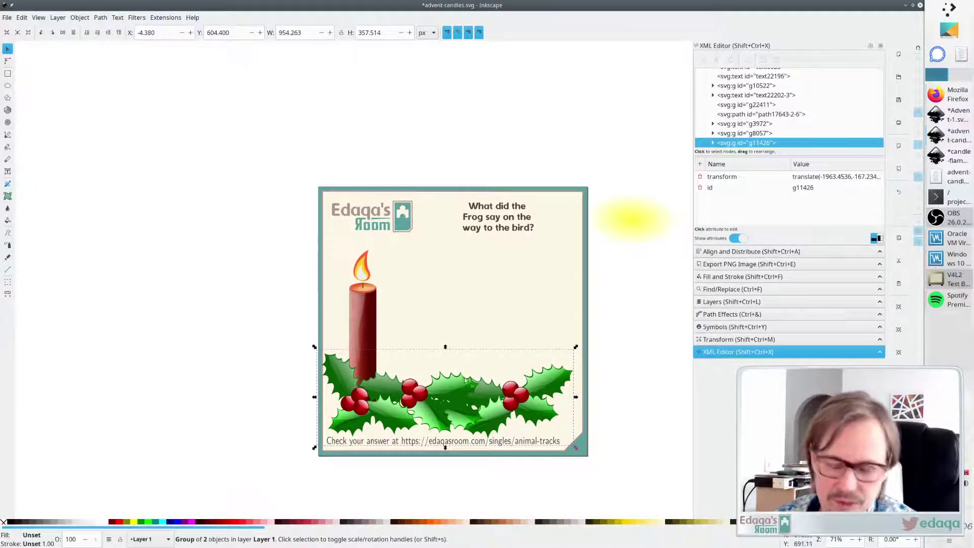
{"action": "left_click", "coordinate": [658, 308]}
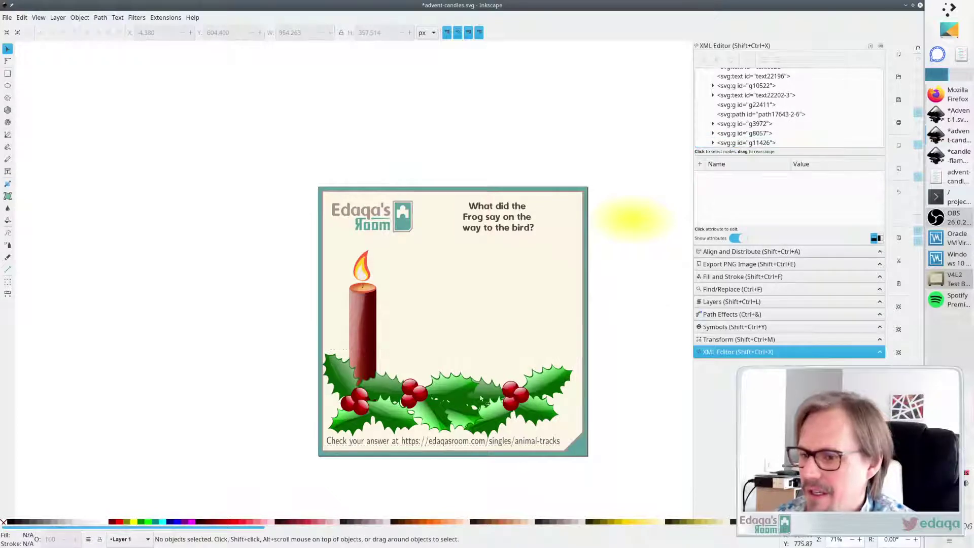
{"action": "left_click_drag", "start_coordinate": [474, 406], "coordinate": [470, 403]}
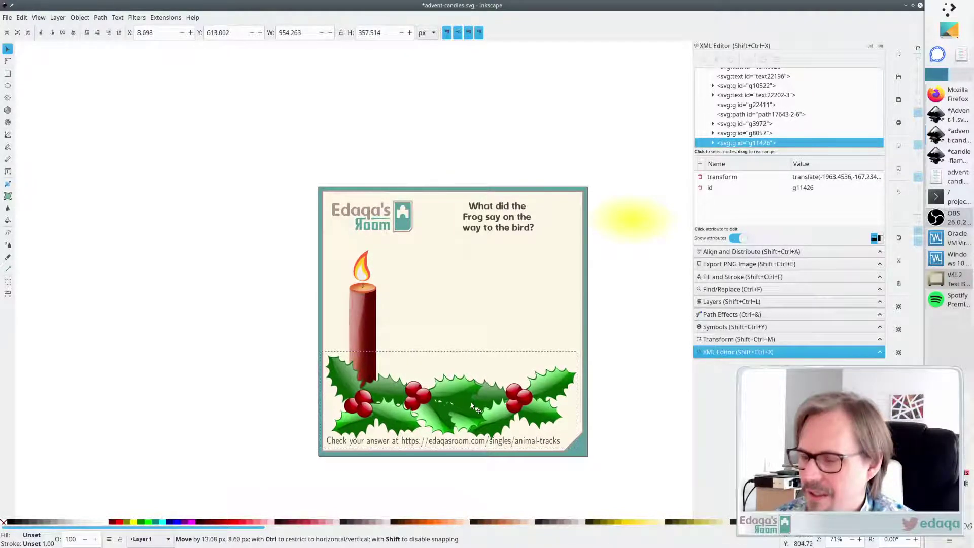
{"action": "left_click", "coordinate": [621, 412]}
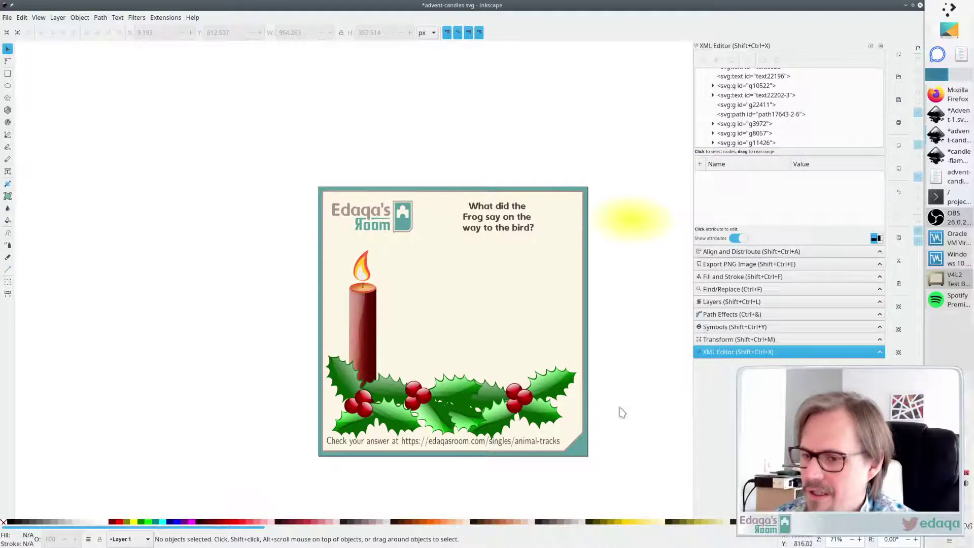
Move the candle body and its flame together upward to about X 107.5, Y 177.3 px
{"action": "left_click", "coordinate": [368, 358]}
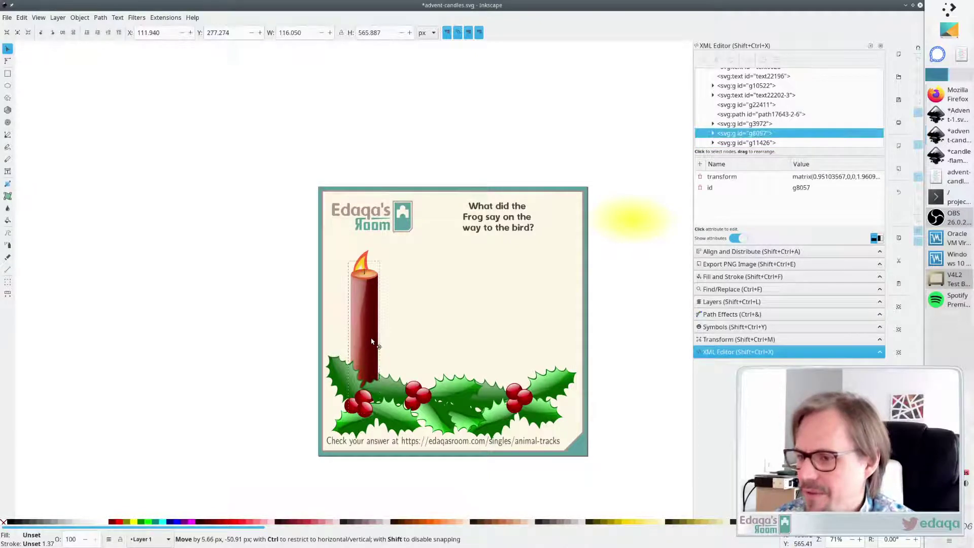
{"action": "left_click", "coordinate": [611, 326]}
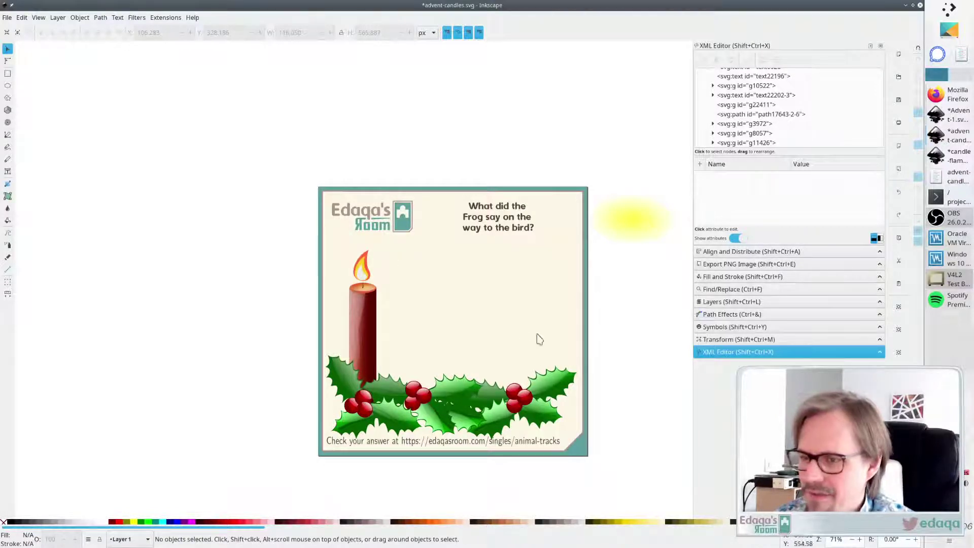
{"action": "left_click", "coordinate": [369, 332]}
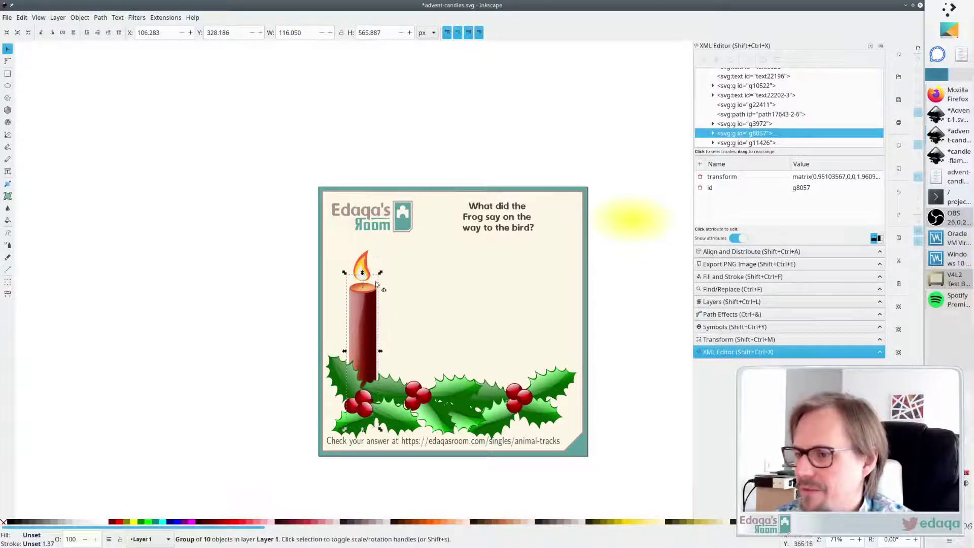
{"action": "left_click", "coordinate": [363, 277], "text": "shift"}
{"action": "left_click_drag", "start_coordinate": [363, 324], "coordinate": [364, 310]}
{"action": "left_click", "coordinate": [260, 335]}
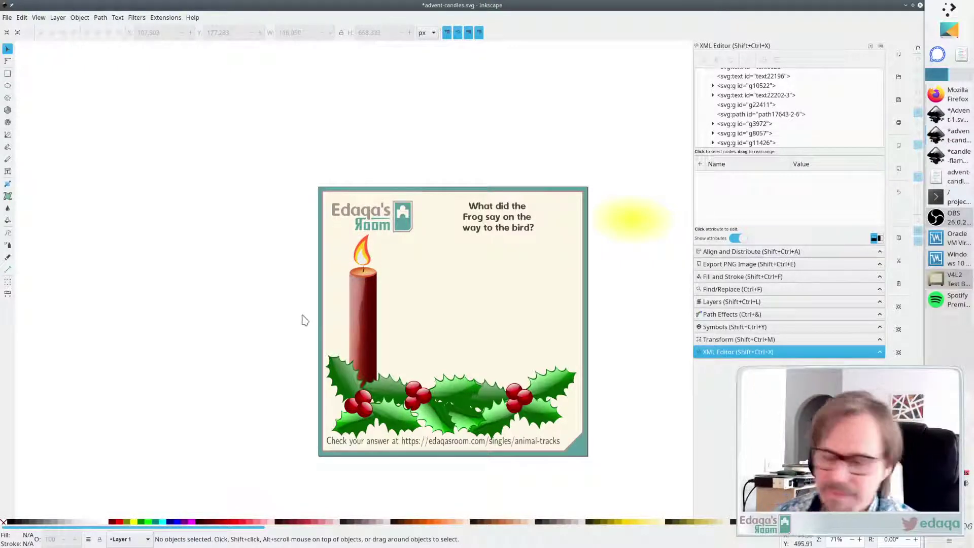
Paste three copies of the candle with its flame, spreading them across the card to the right of the original
{"action": "left_click", "coordinate": [368, 311]}
{"action": "left_click", "coordinate": [362, 252], "text": "shift"}
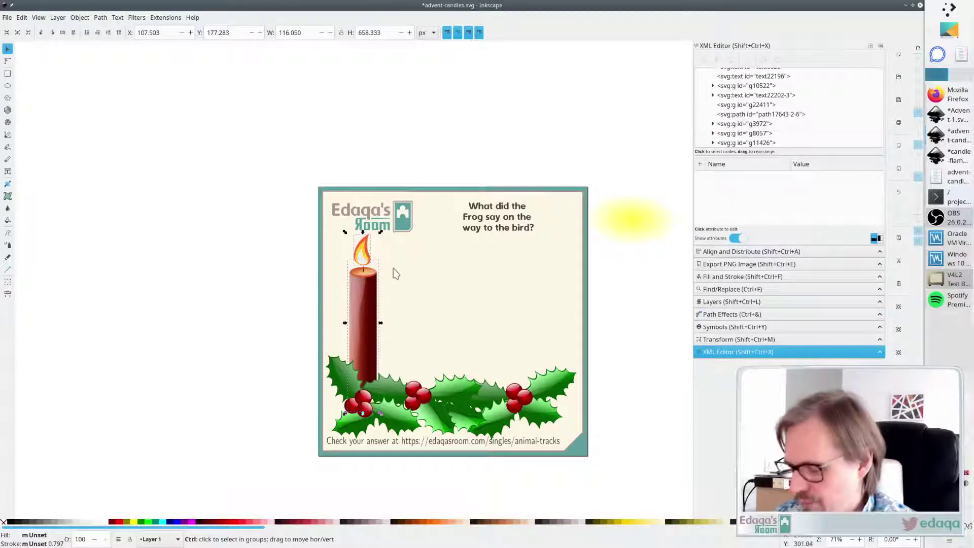
{"action": "key", "text": "ctrl+v"}
{"action": "key", "text": "ctrl+v"}
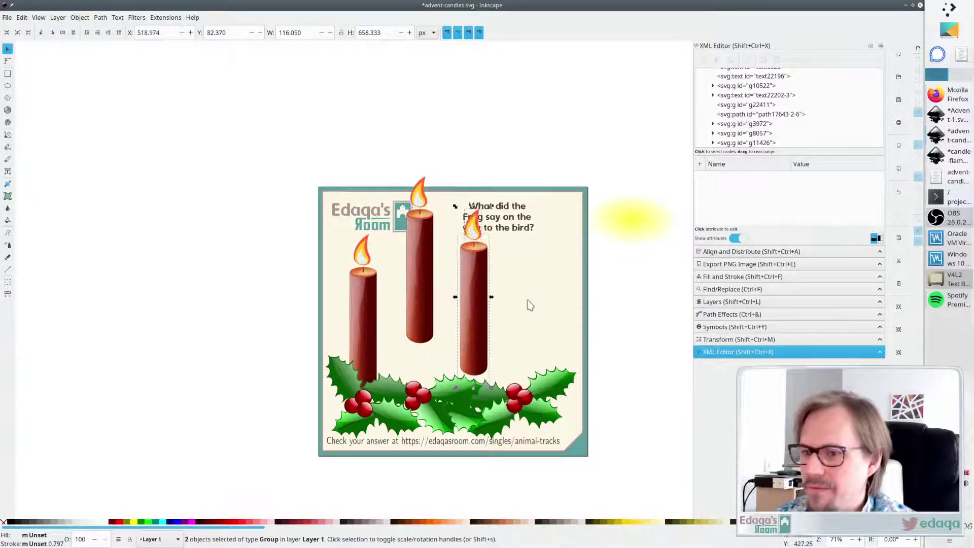
{"action": "key", "text": "ctrl+v"}
{"action": "left_click_drag", "start_coordinate": [510, 304], "coordinate": [539, 325]}
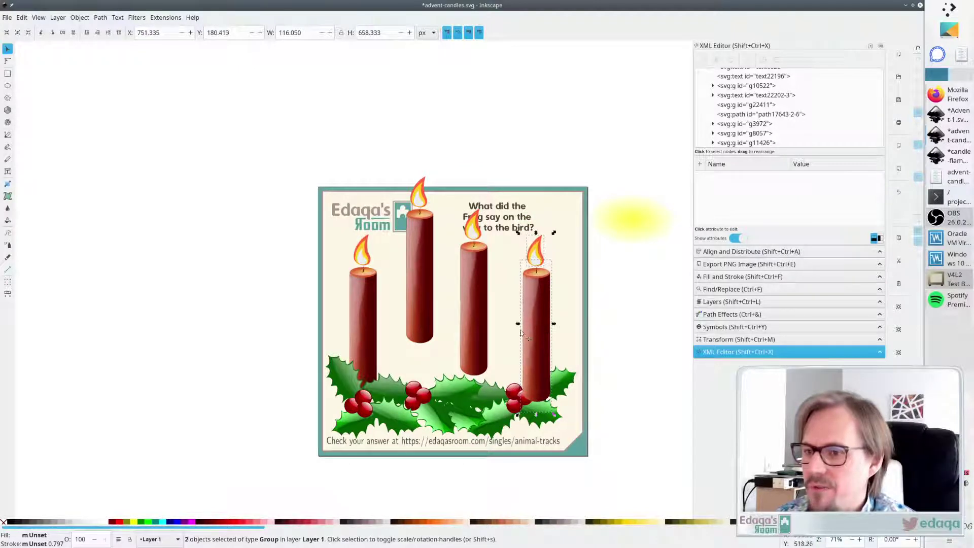
Lower the second and third candles together with their flames so all four candles stand at roughly the same height in the holly
{"action": "left_click", "coordinate": [477, 352]}
{"action": "left_click_drag", "start_coordinate": [474, 263], "coordinate": [476, 306]}
{"action": "left_click", "coordinate": [428, 299]}
{"action": "left_click", "coordinate": [424, 207], "text": "shift"}
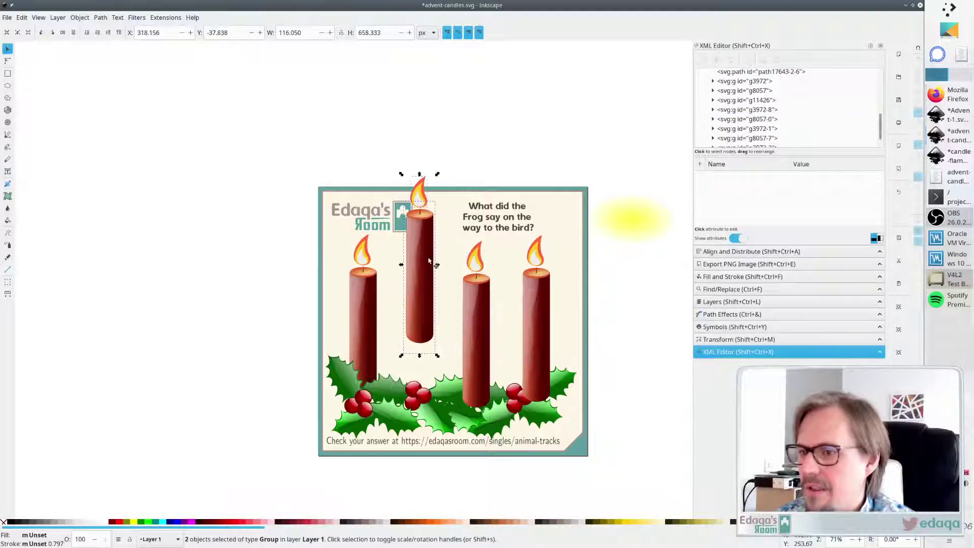
{"action": "left_click_drag", "start_coordinate": [429, 261], "coordinate": [475, 324]}
{"action": "left_click", "coordinate": [617, 292]}
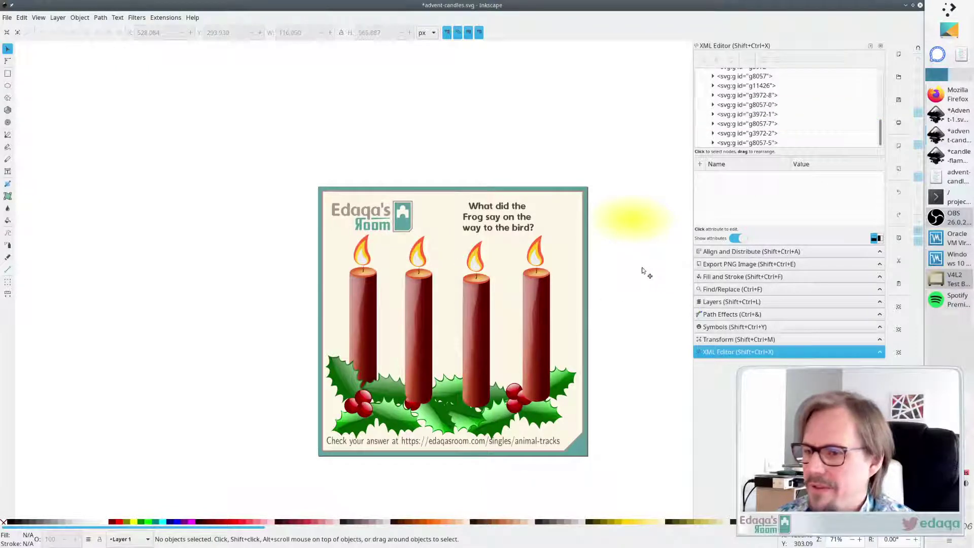
Stagger the candles with their flames, lowering the second slightly, raising the fourth slightly, and lowering the third body to about Y 417 px
{"action": "left_click_drag", "start_coordinate": [426, 314], "coordinate": [419, 271]}
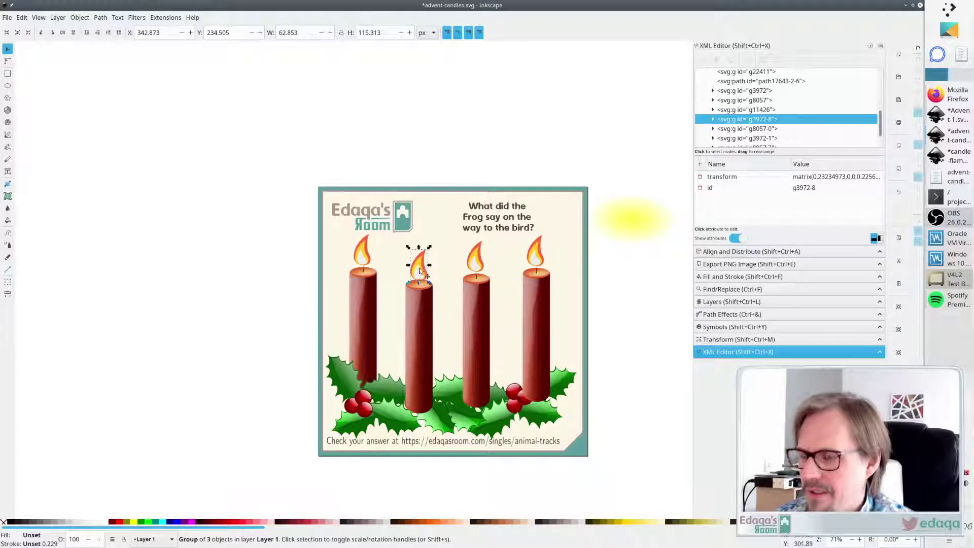
{"action": "left_click_drag", "start_coordinate": [535, 312], "coordinate": [537, 298]}
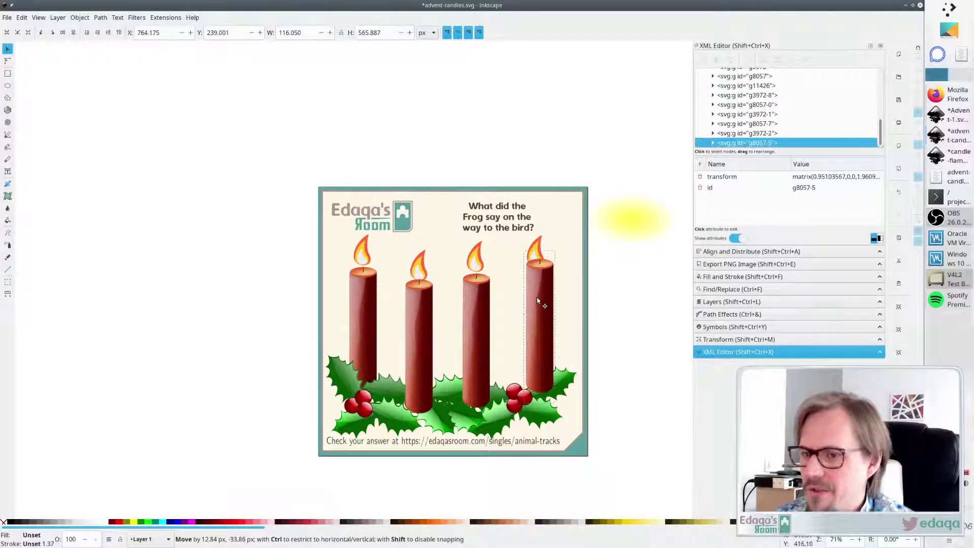
{"action": "mouse_move", "coordinate": [537, 248]}
{"action": "left_mouse_down"}
{"action": "mouse_move", "coordinate": [543, 228]}
{"action": "mouse_move", "coordinate": [542, 238]}
{"action": "left_mouse_up"}
{"action": "left_click_drag", "start_coordinate": [474, 313], "coordinate": [478, 345]}
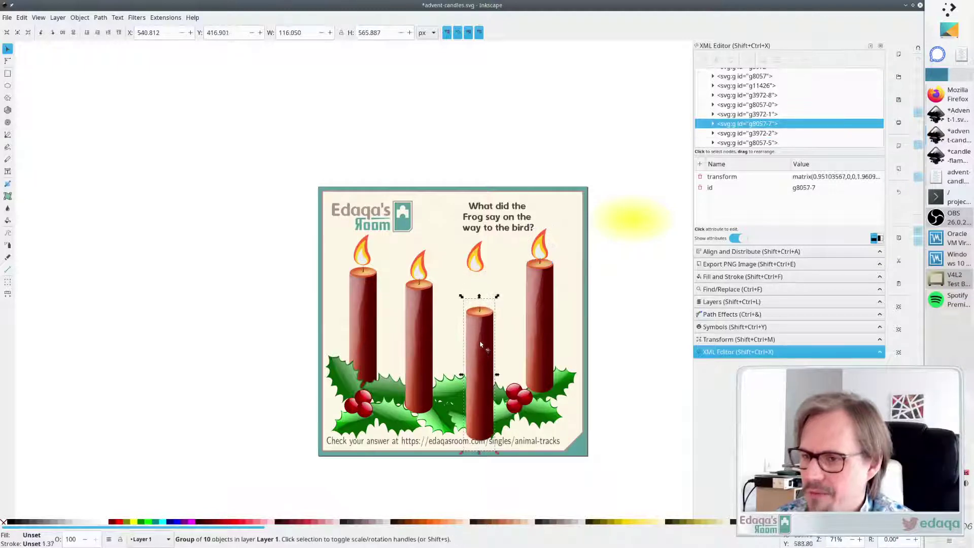
{"action": "left_click_drag", "start_coordinate": [477, 246], "coordinate": [484, 294]}
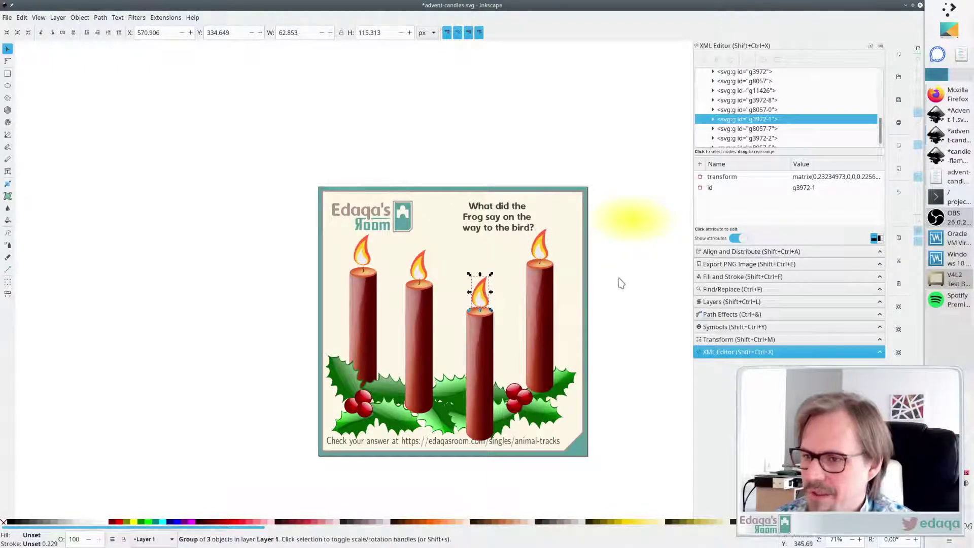
{"action": "left_click", "coordinate": [620, 281]}
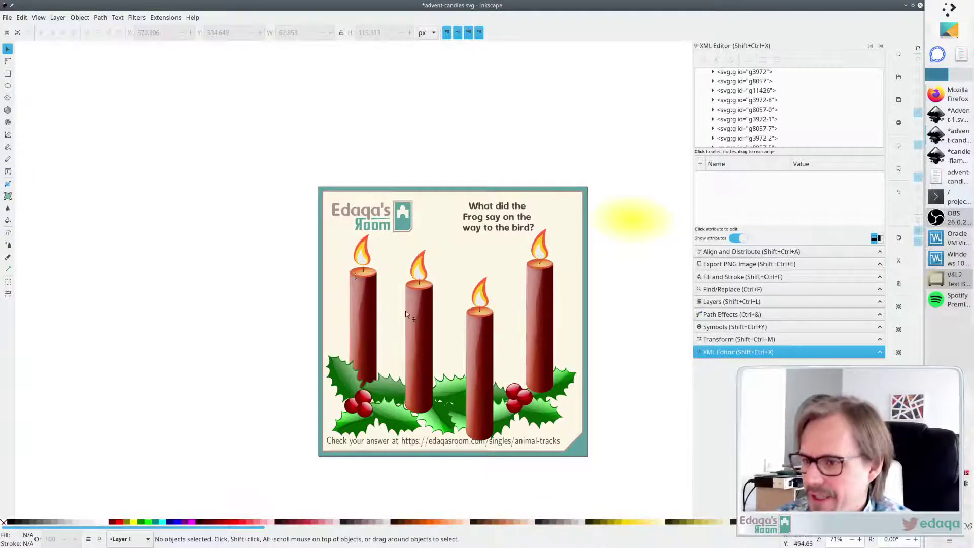
Nudge the second candle's body and flame slightly downward, with the flame at about Y 240.5 px
{"action": "left_click", "coordinate": [419, 307]}
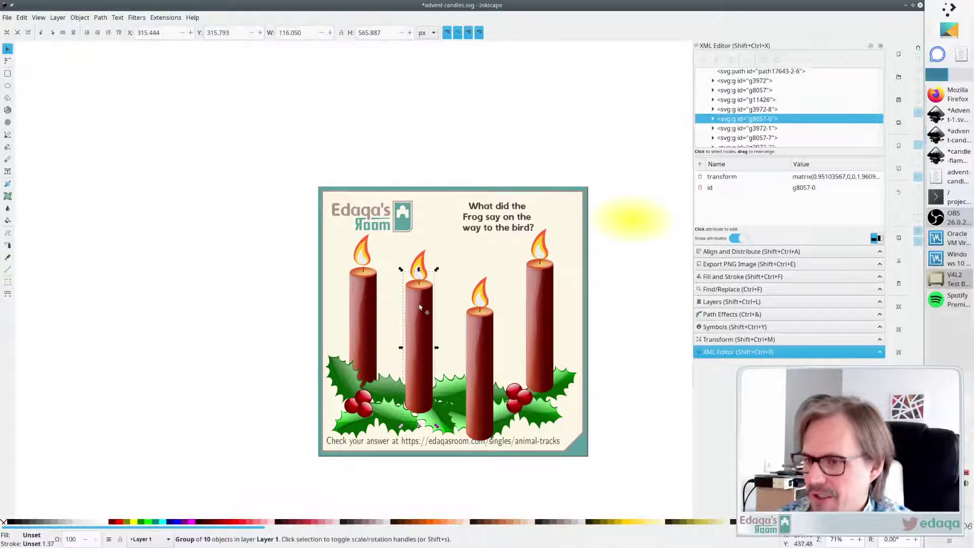
{"action": "left_click", "coordinate": [420, 272], "text": "ctrl"}
{"action": "left_click", "coordinate": [668, 285]}
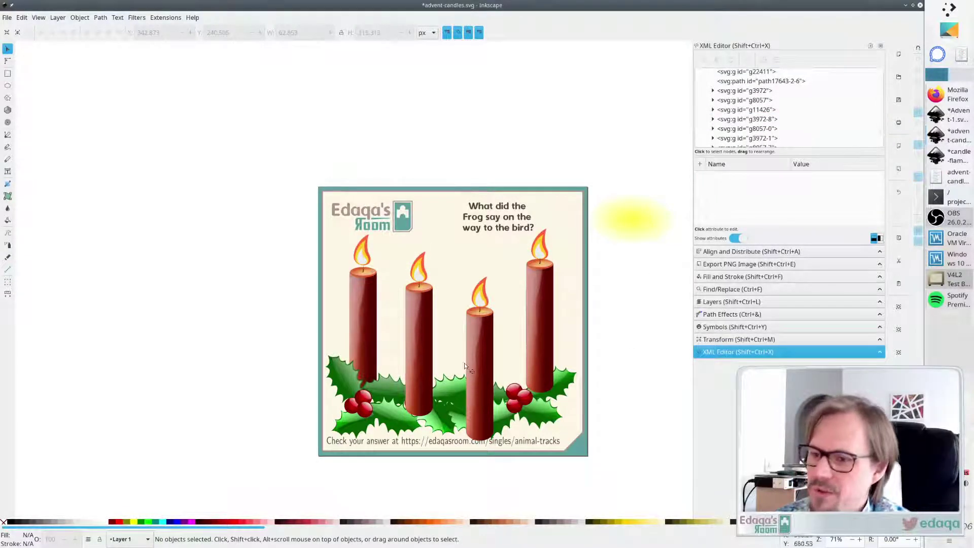
Add the letter "s" as text in the Bobcaygeon BRK font on the third candle
{"action": "key", "text": "ctrl"}
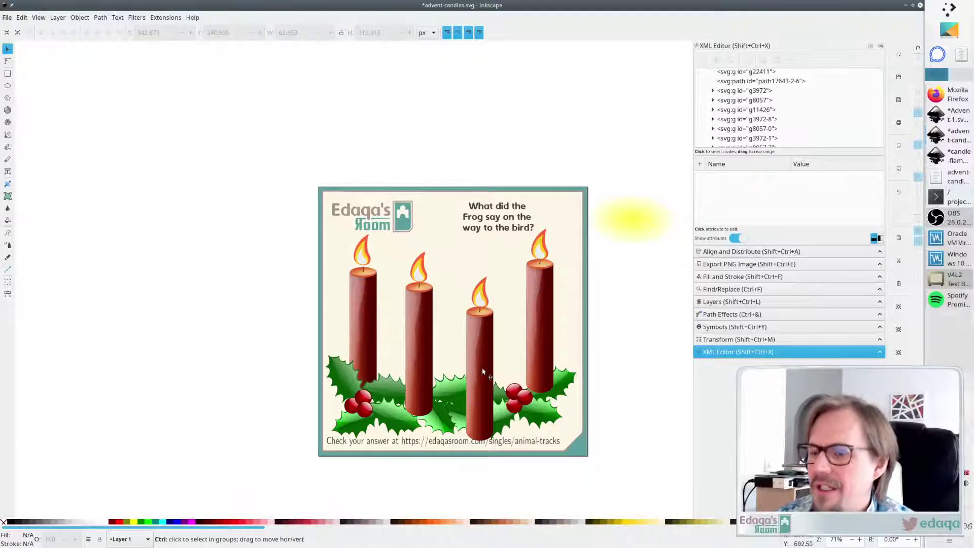
{"action": "scroll", "coordinate": [485, 375], "scroll_direction": "up", "scroll_amount": 3, "text": "ctrl"}
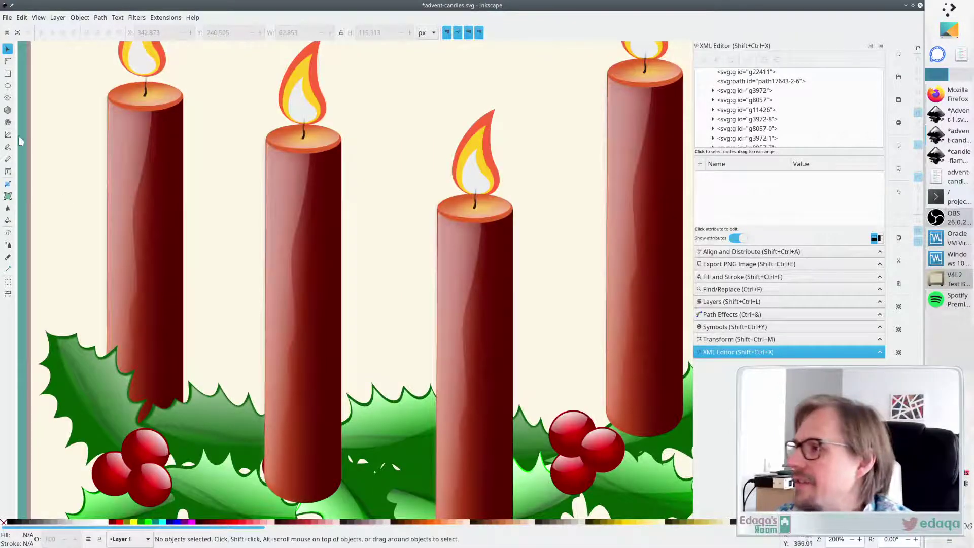
{"action": "left_click", "coordinate": [8, 172]}
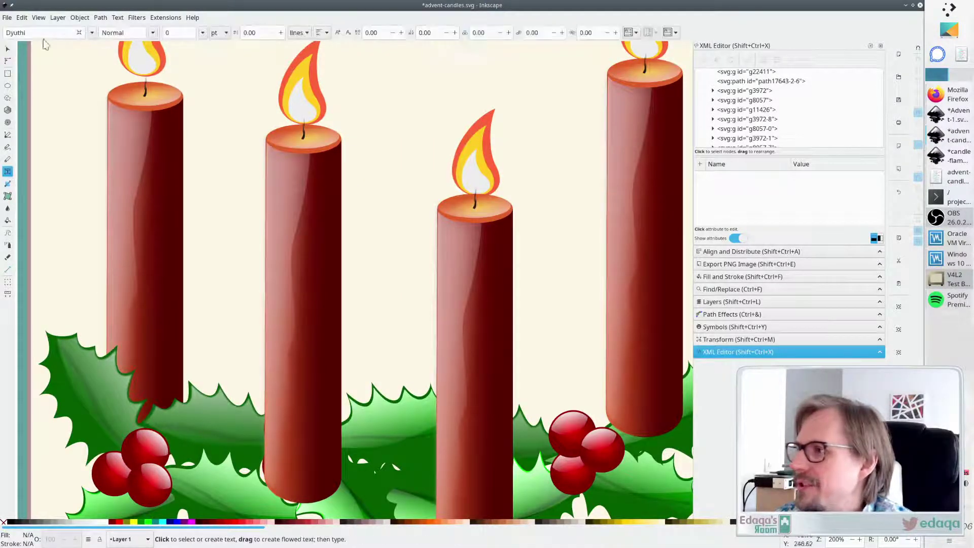
{"action": "left_click", "coordinate": [92, 32]}
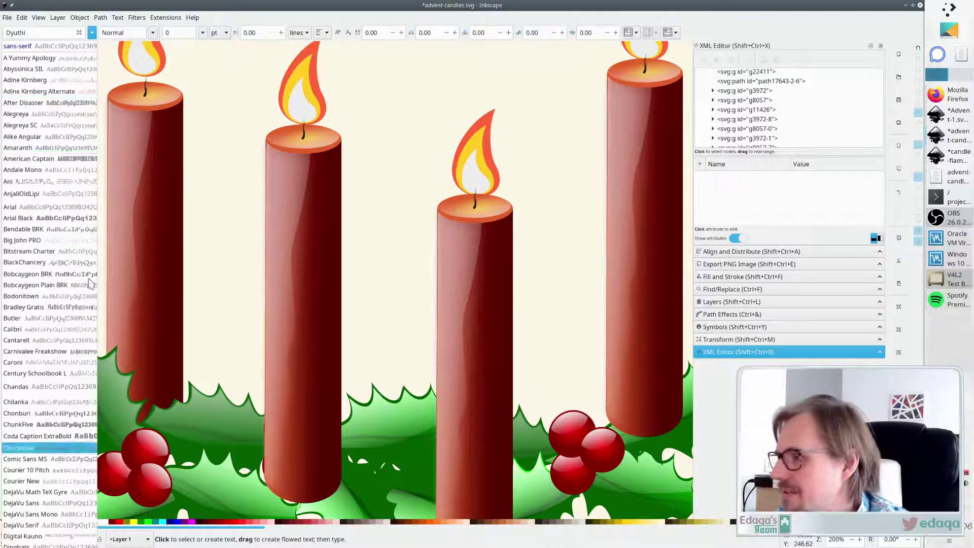
{"action": "left_click", "coordinate": [60, 277]}
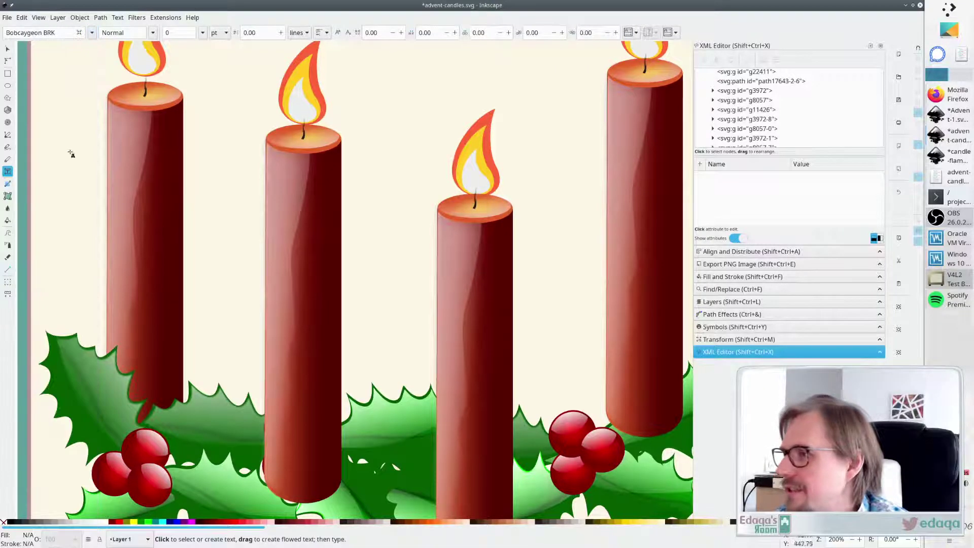
{"action": "left_click", "coordinate": [456, 370]}
{"action": "type", "text": "S"}
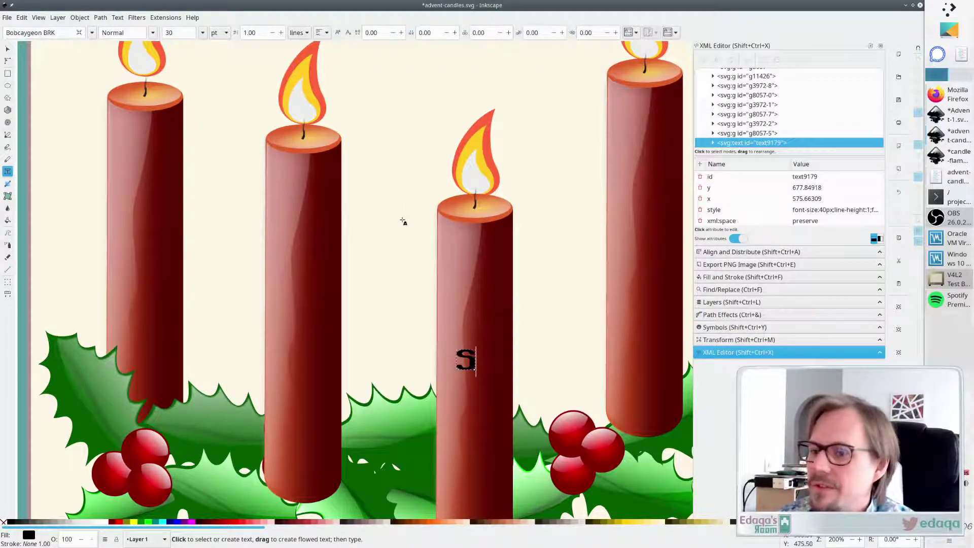
Set the letter's size to 48 pt and move it up to just below the third candle's top
{"action": "scroll", "coordinate": [403, 221], "scroll_direction": "down", "scroll_amount": 2}
{"action": "scroll", "coordinate": [399, 225], "scroll_direction": "up", "scroll_amount": 2}
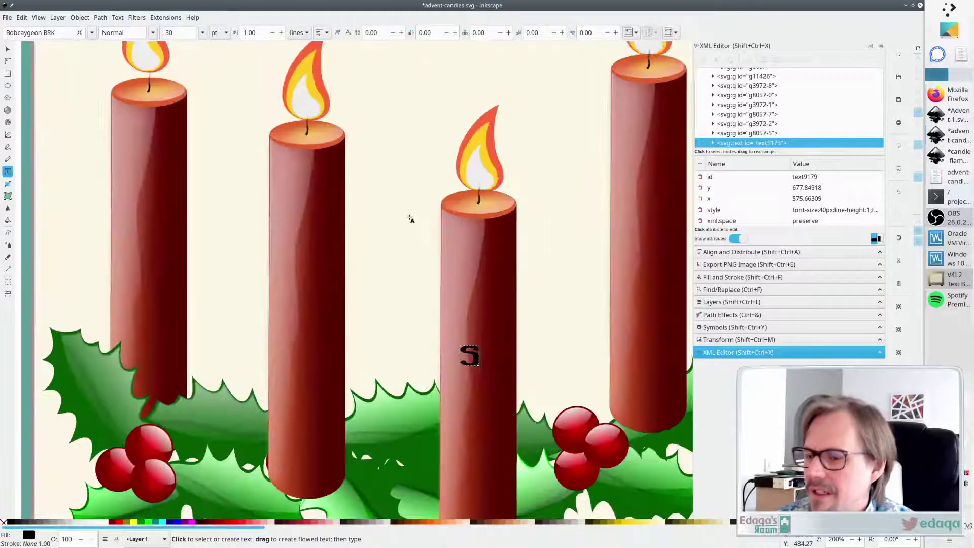
{"action": "left_click", "coordinate": [202, 33]}
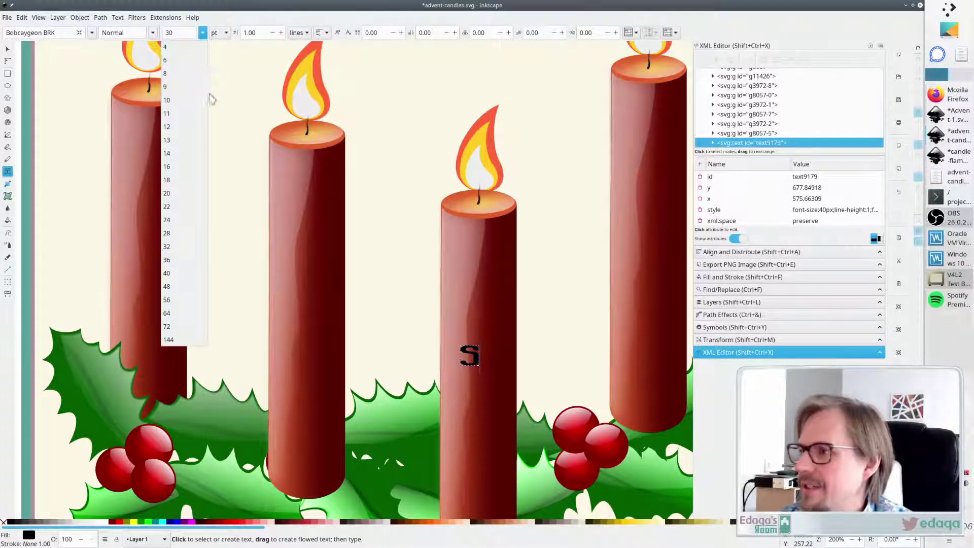
{"action": "left_click", "coordinate": [188, 289]}
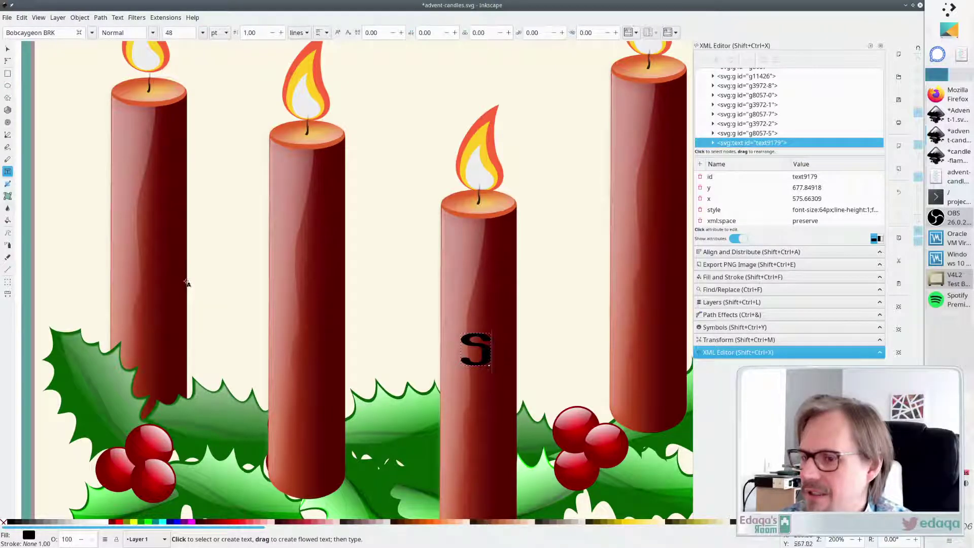
{"action": "key", "text": "F1"}
{"action": "left_click_drag", "start_coordinate": [488, 361], "coordinate": [491, 261]}
Paste a copy of the "s" directly beneath it and change the copy's text to "n"
{"action": "key", "text": "ctrl+c"}
{"action": "key", "text": "ctrl+v"}
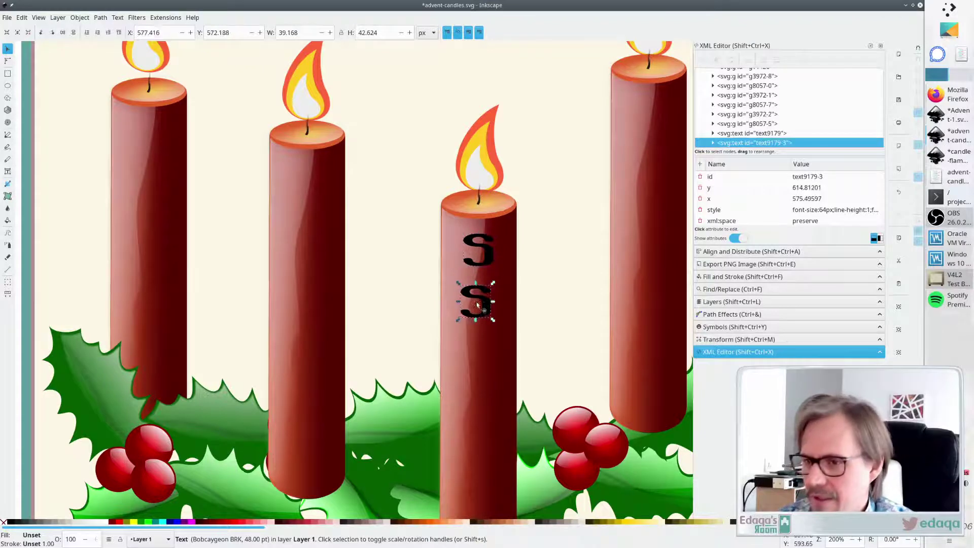
{"action": "key", "text": "t"}
{"action": "key", "text": "BackSpace"}
{"action": "type", "text": "n"}
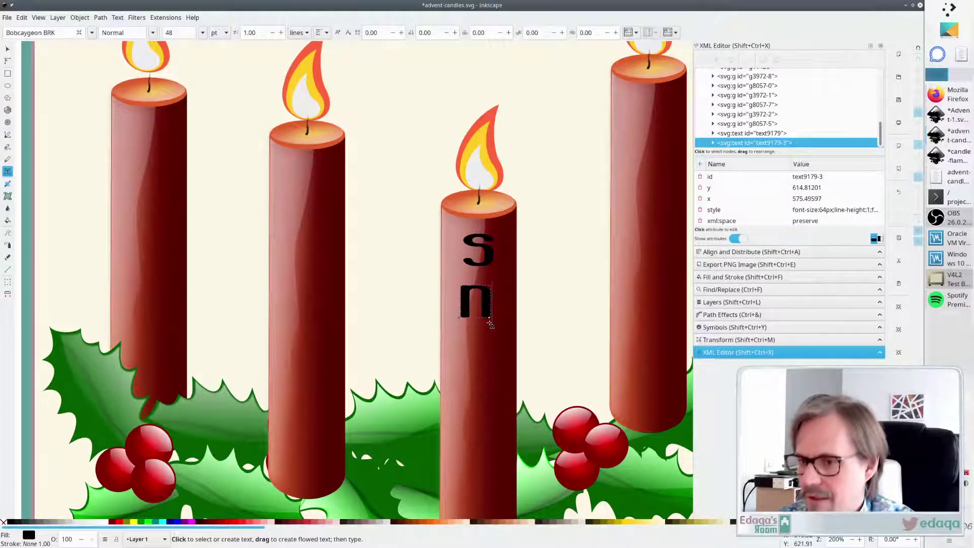
{"action": "key", "text": "Escape"}
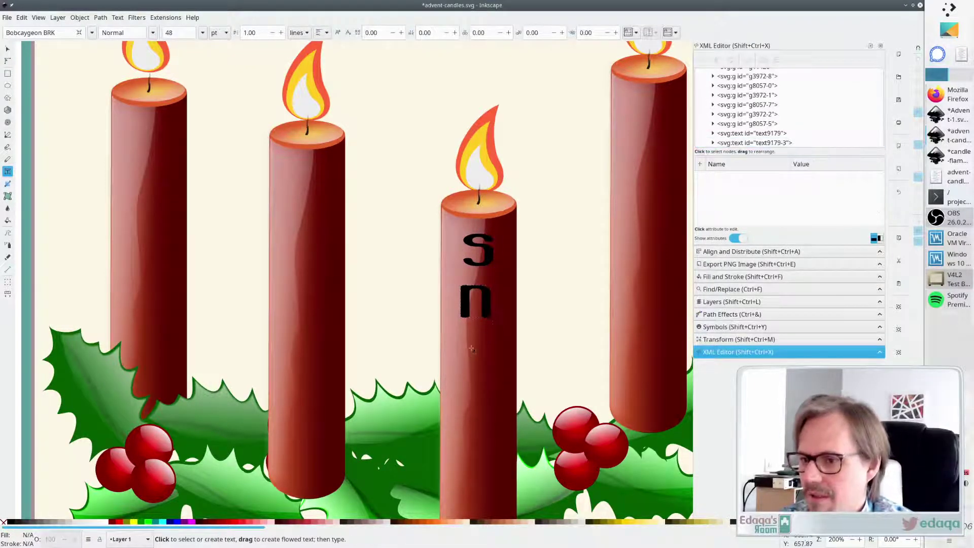
Paste a copy of the "n" below it on the third candle and change the copy's text to "o"
{"action": "key", "text": "s"}
{"action": "left_click", "coordinate": [487, 314]}
{"action": "key", "text": "ctrl+c"}
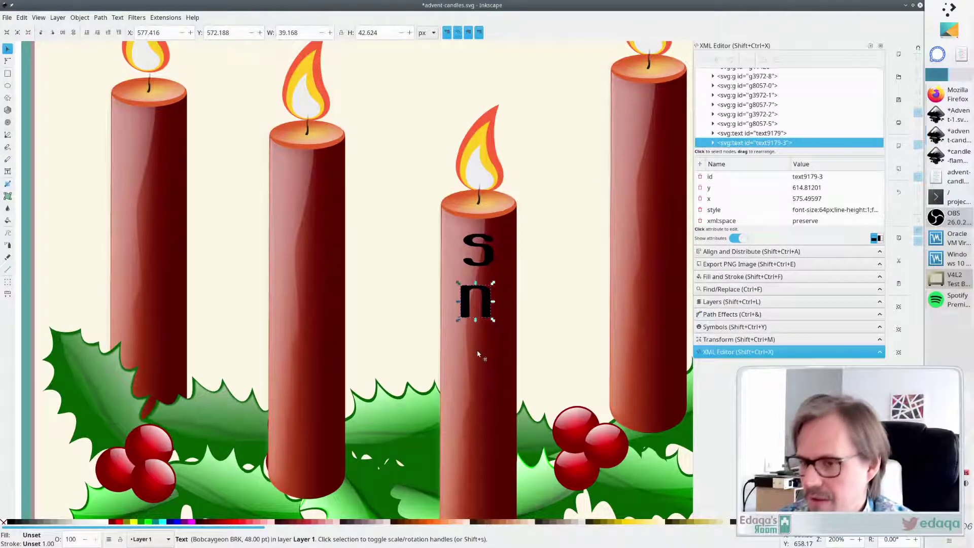
{"action": "key", "text": "ctrl+v"}
{"action": "left_click_drag", "start_coordinate": [488, 369], "coordinate": [489, 368]}
{"action": "key", "text": "t"}
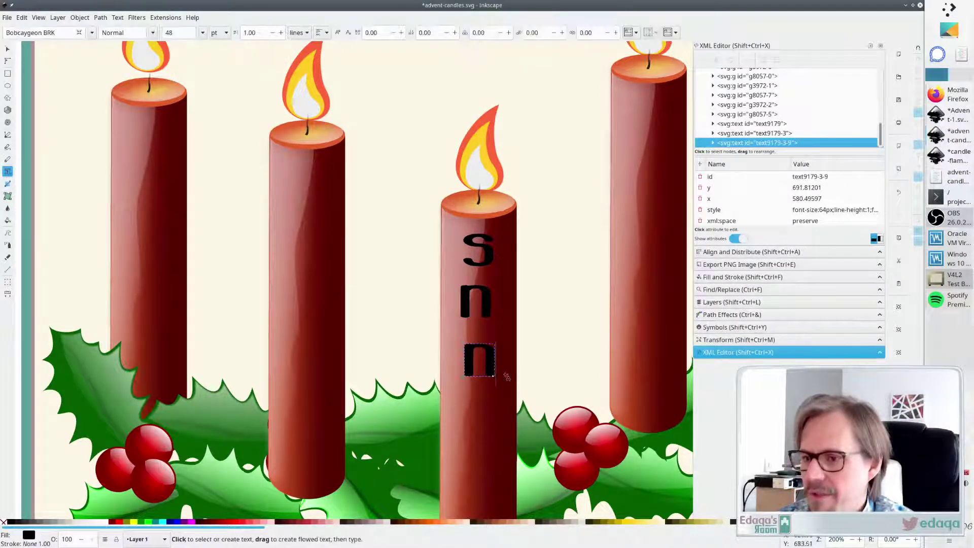
{"action": "key", "text": "BackSpace"}
{"action": "type", "text": "o"}
{"action": "key", "text": "BackSpace"}
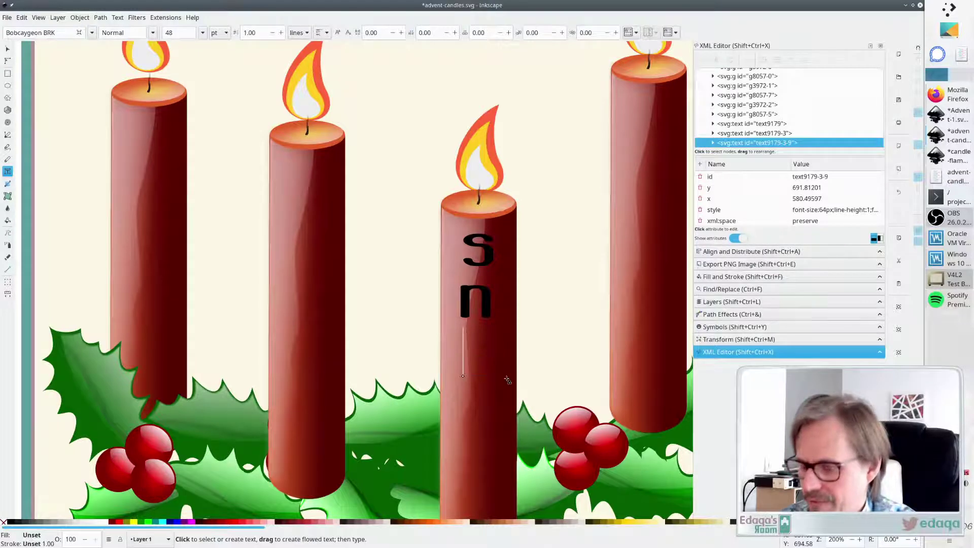
{"action": "type", "text": "o"}
Retype the "n" and shift the "n" and "s" slightly so the three letters form an even column, with "s" at about X 580, Y 505 px
{"action": "left_click", "coordinate": [486, 312]}
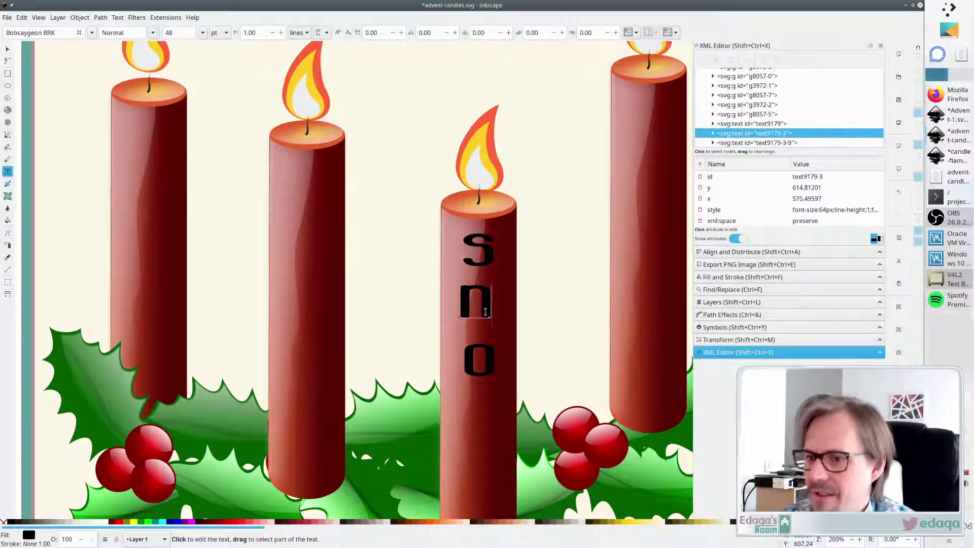
{"action": "key", "text": "BackSpace"}
{"action": "type", "text": "n"}
{"action": "key", "text": "Escape"}
{"action": "key", "text": "s"}
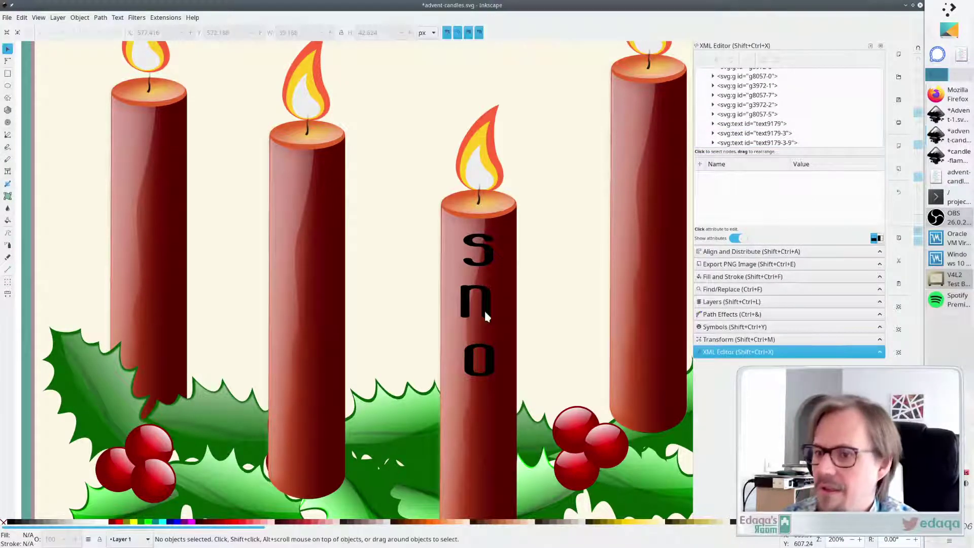
{"action": "left_click_drag", "start_coordinate": [486, 315], "coordinate": [491, 319]}
{"action": "left_click", "coordinate": [576, 246]}
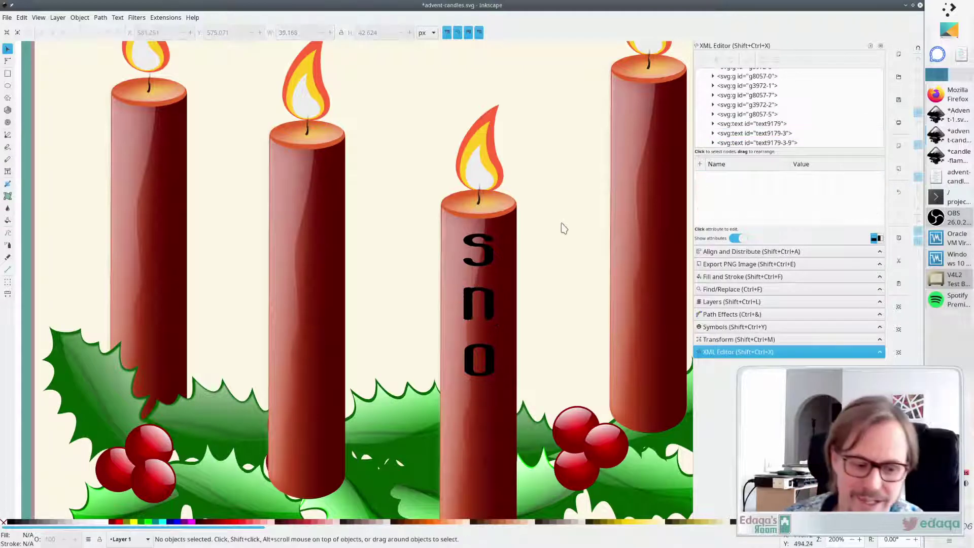
{"action": "left_click_drag", "start_coordinate": [487, 257], "coordinate": [486, 257]}
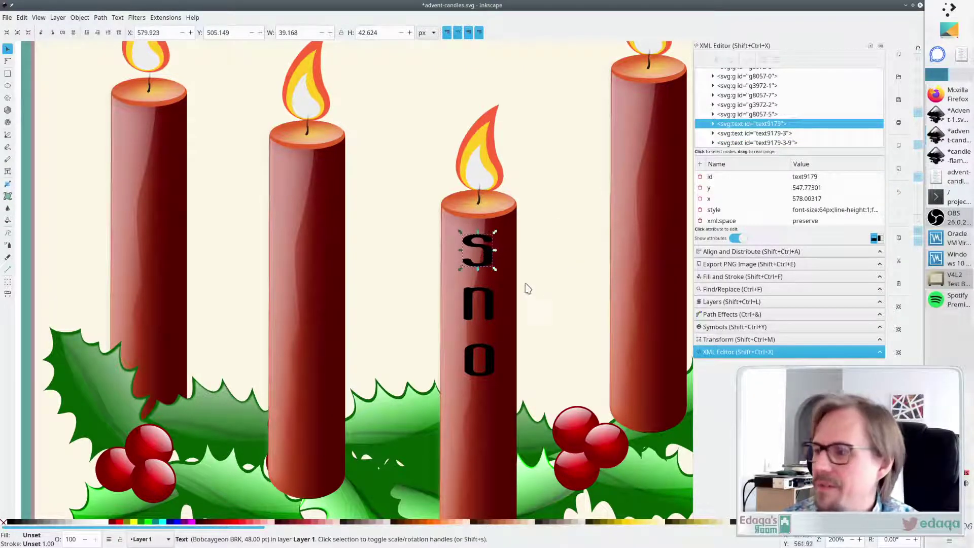
Fill the three letters "s", "n" and "o" together with a light pink palette colour
{"action": "left_click", "coordinate": [490, 317], "text": "shift"}
{"action": "left_click", "coordinate": [489, 359], "text": "shift"}
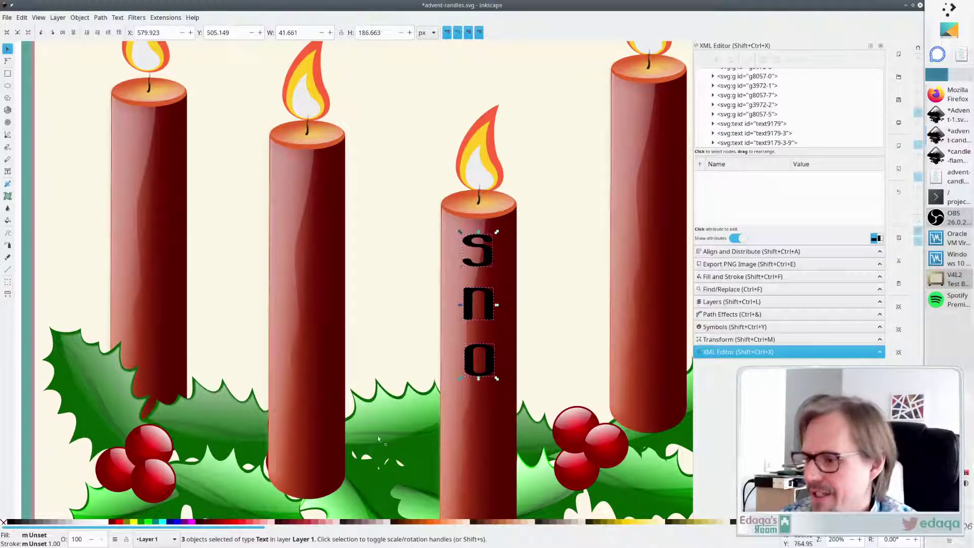
{"action": "left_click", "coordinate": [272, 522]}
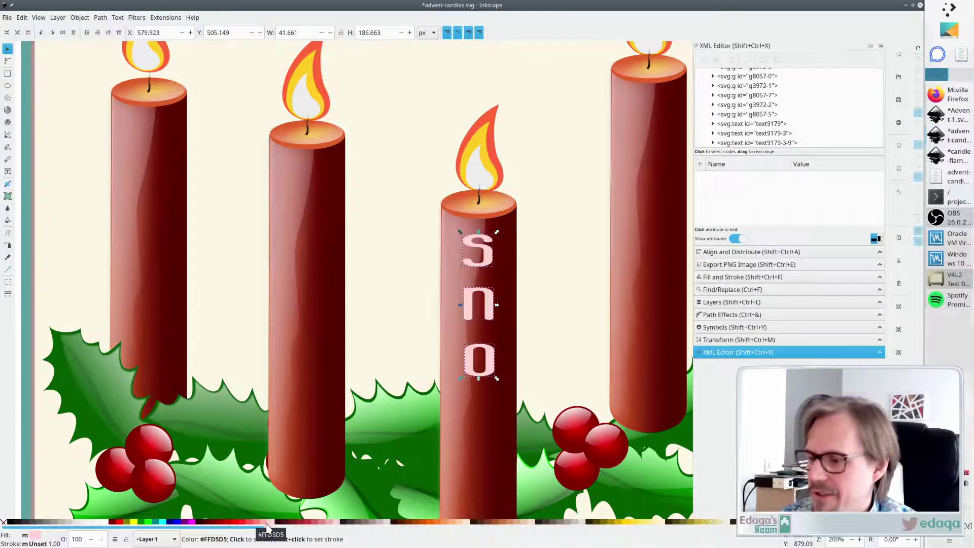
{"action": "left_click", "coordinate": [266, 522]}
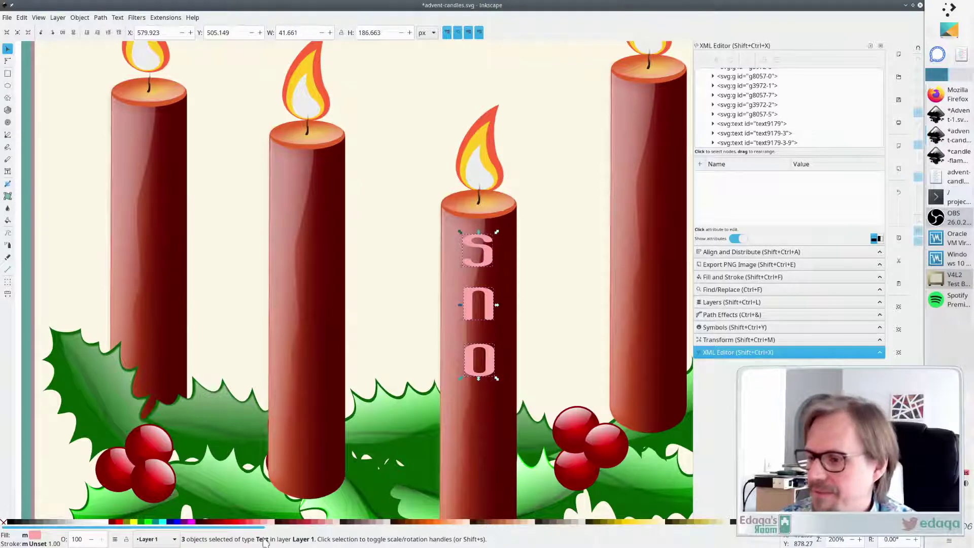
{"action": "left_click", "coordinate": [269, 522]}
{"action": "left_click", "coordinate": [548, 206]}
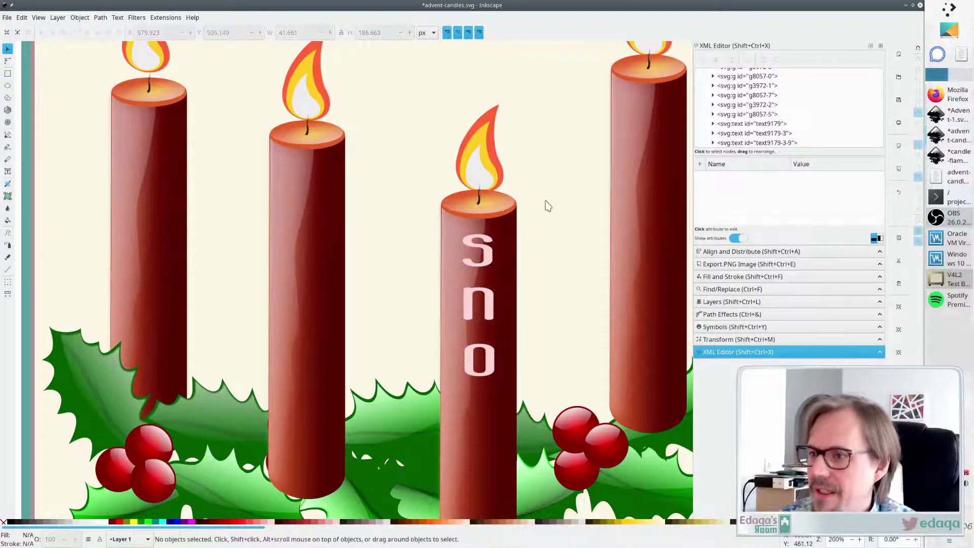
{"action": "scroll", "coordinate": [546, 200], "scroll_direction": "up", "scroll_amount": 3}
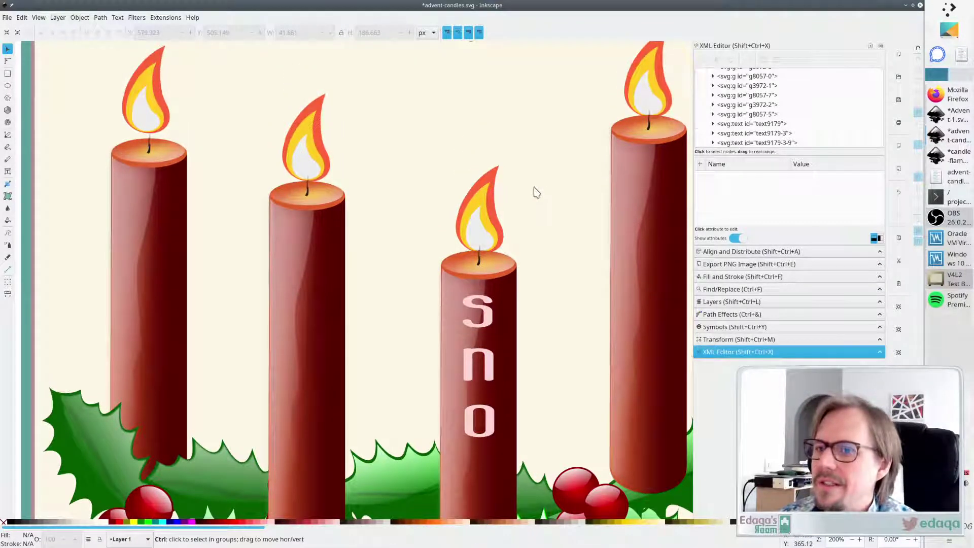
{"action": "scroll", "coordinate": [537, 192], "scroll_direction": "down", "scroll_amount": 4}
{"action": "scroll", "coordinate": [553, 192], "scroll_direction": "up", "scroll_amount": 4}
{"action": "scroll", "coordinate": [552, 206], "scroll_direction": "down", "scroll_amount": 3}
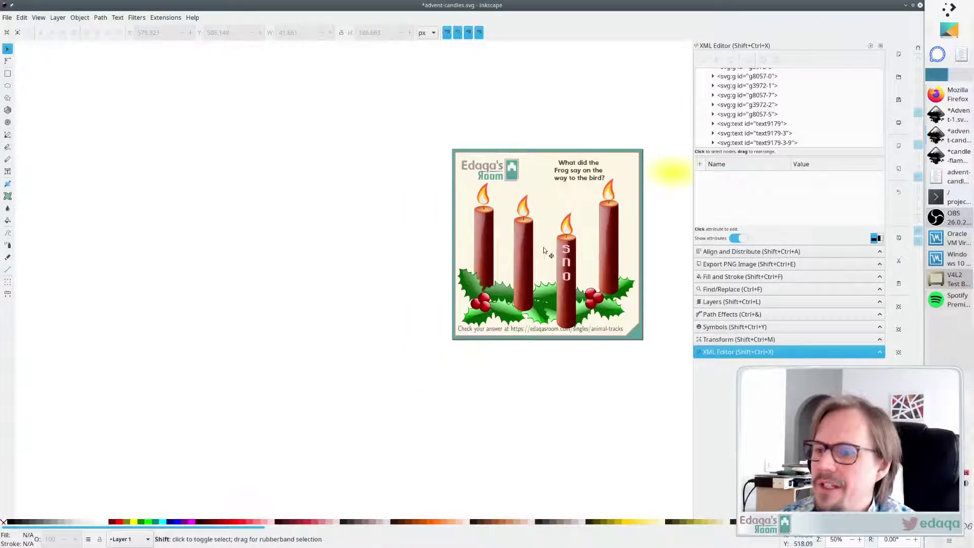
{"action": "scroll", "coordinate": [543, 248], "scroll_direction": "right", "scroll_amount": 3}
{"action": "scroll", "coordinate": [516, 246], "scroll_direction": "up", "scroll_amount": 3}
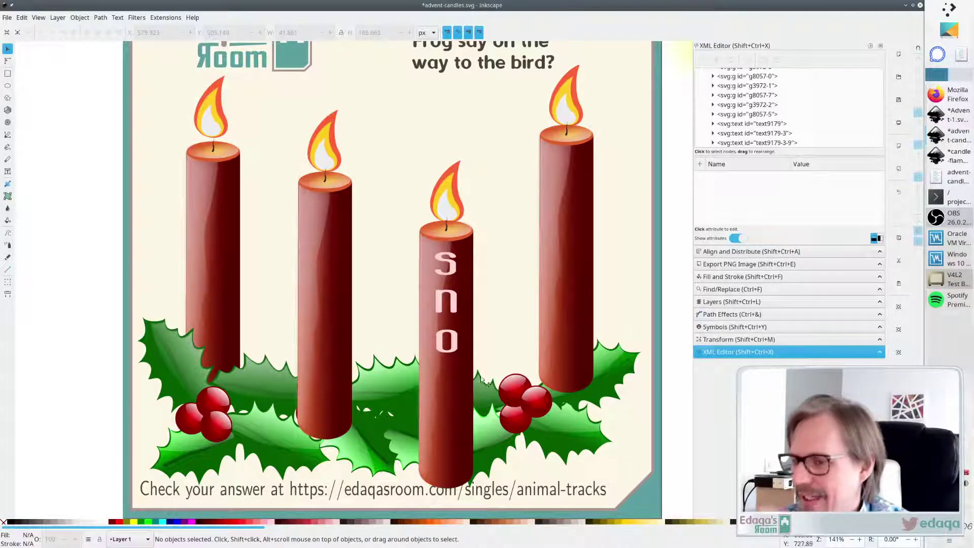
Draw a rectangle about 76 by 72 px around the "o" on the third candle and set both corner radii to 5 px
{"action": "left_click", "coordinate": [8, 73]}
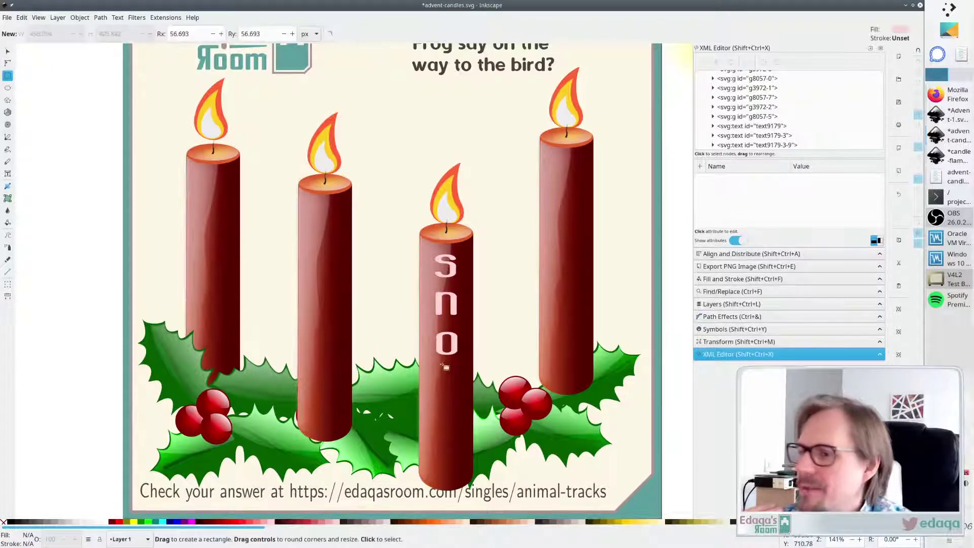
{"action": "left_click_drag", "start_coordinate": [426, 328], "coordinate": [467, 367]}
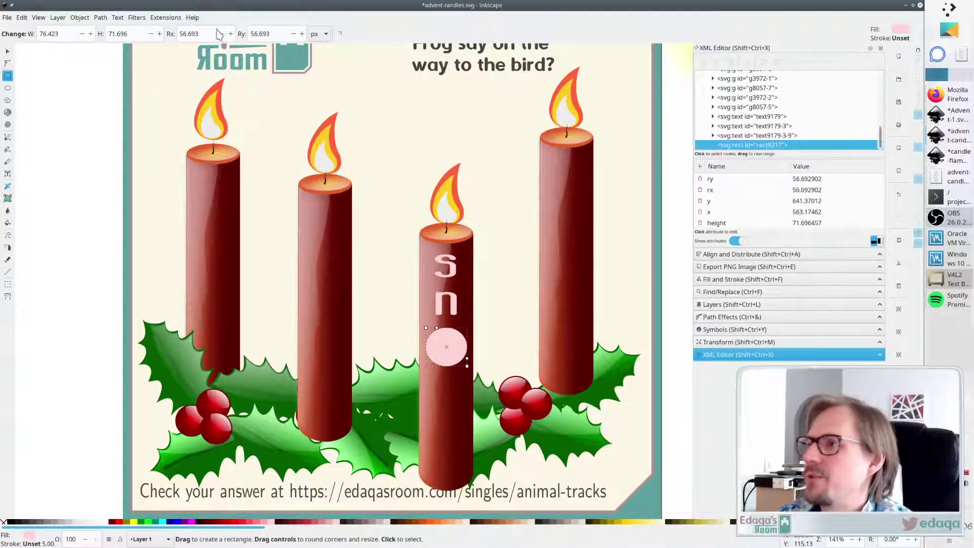
{"action": "left_click_drag", "start_coordinate": [199, 34], "coordinate": [171, 29]}
{"action": "type", "text": "0"}
{"action": "left_click_drag", "start_coordinate": [279, 33], "coordinate": [156, 37]}
{"action": "type", "text": "0"}
{"action": "key", "text": "Return"}
{"action": "type", "text": "5"}
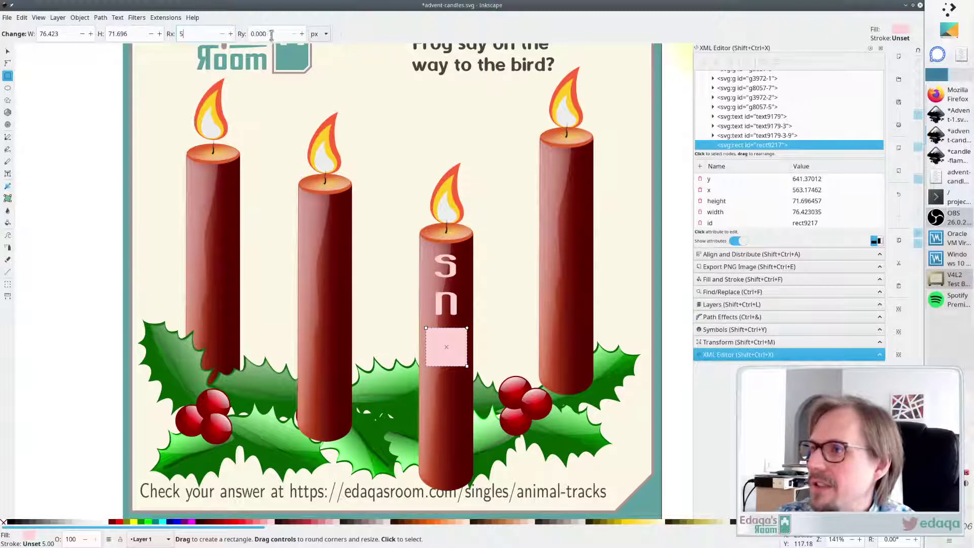
{"action": "key", "text": "Return"}
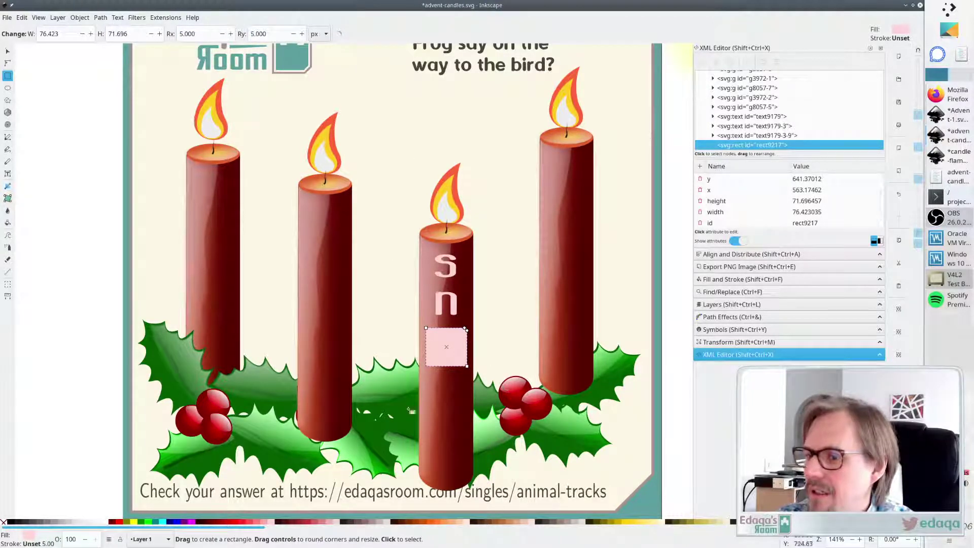
Remove the rectangle's fill and give it a light pink #FFD5D5 stroke so it frames the "o"
{"action": "left_click", "coordinate": [5, 522]}
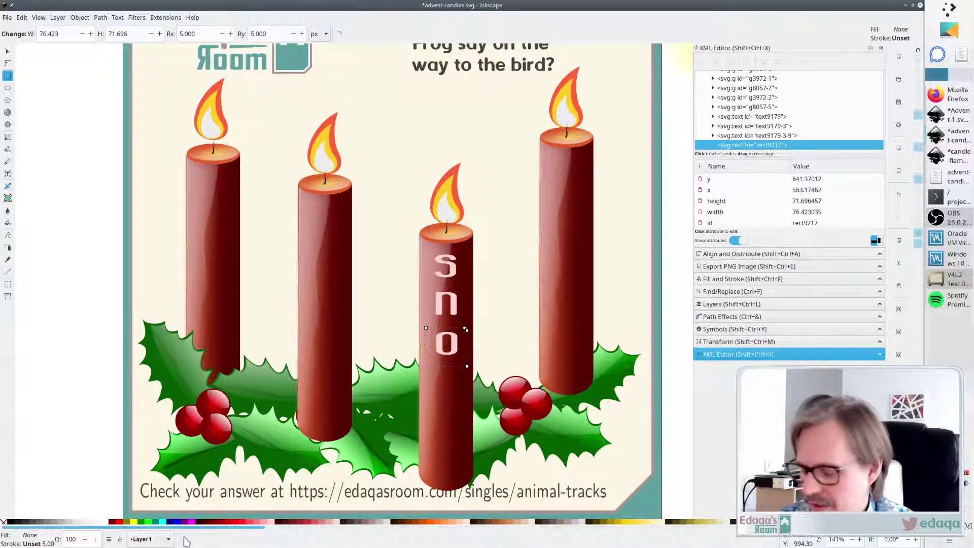
{"action": "left_click", "coordinate": [272, 523], "text": "shift"}
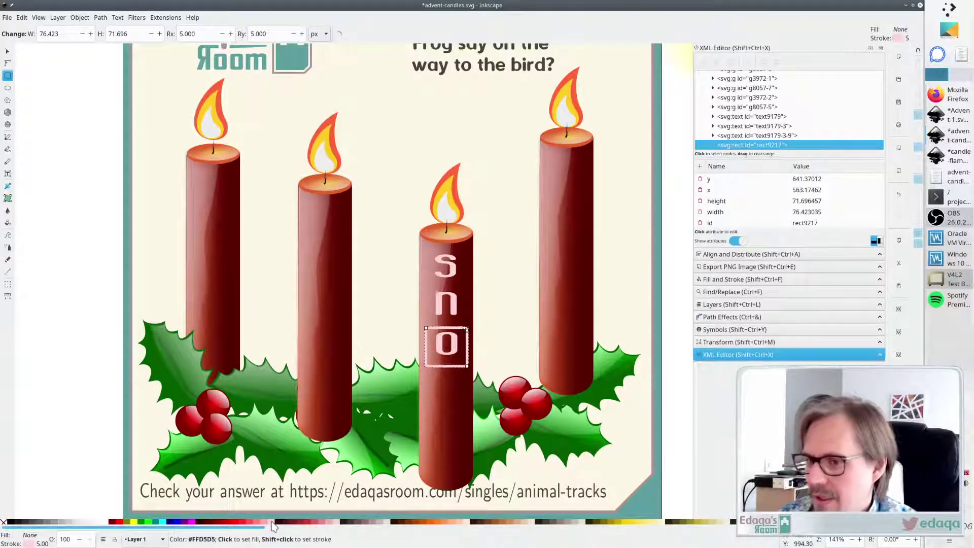
{"action": "left_click", "coordinate": [741, 280]}
{"action": "scroll", "coordinate": [555, 322], "scroll_direction": "down", "scroll_amount": 6}
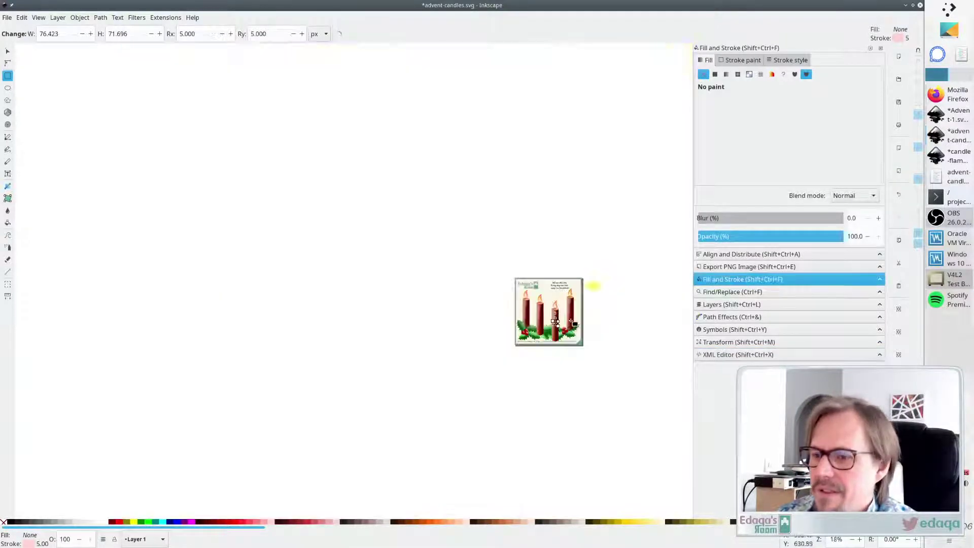
{"action": "key", "text": "Escape"}
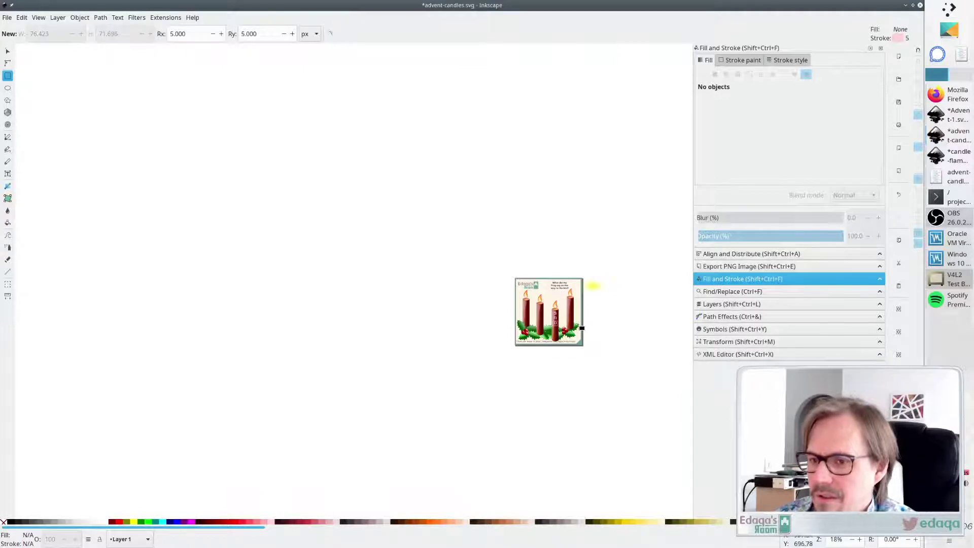
Examine the whole card from a distance and up close, checking the framed "o" and the third candle's flame
{"action": "key", "text": "s"}
{"action": "scroll", "coordinate": [579, 329], "scroll_direction": "up", "scroll_amount": 2}
{"action": "scroll", "coordinate": [578, 329], "scroll_direction": "up", "scroll_amount": 1}
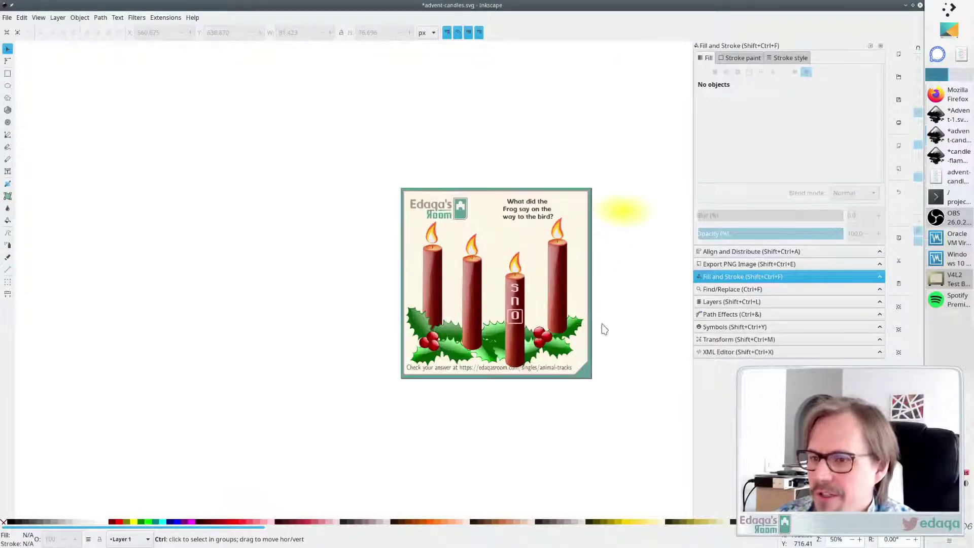
{"action": "scroll", "coordinate": [607, 322], "scroll_direction": "down", "scroll_amount": 2}
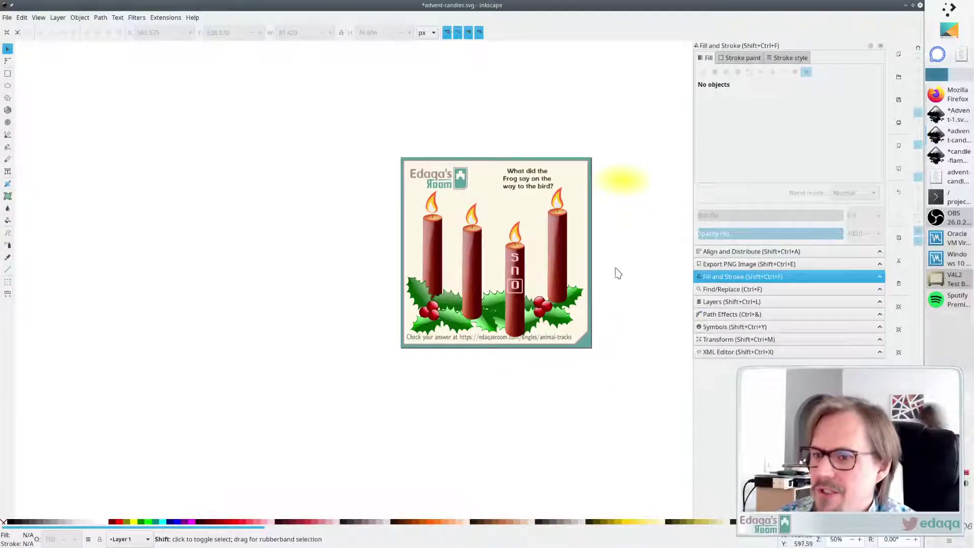
{"action": "scroll", "coordinate": [618, 273], "scroll_direction": "right", "scroll_amount": 3}
{"action": "scroll", "coordinate": [541, 263], "scroll_direction": "up", "scroll_amount": 2}
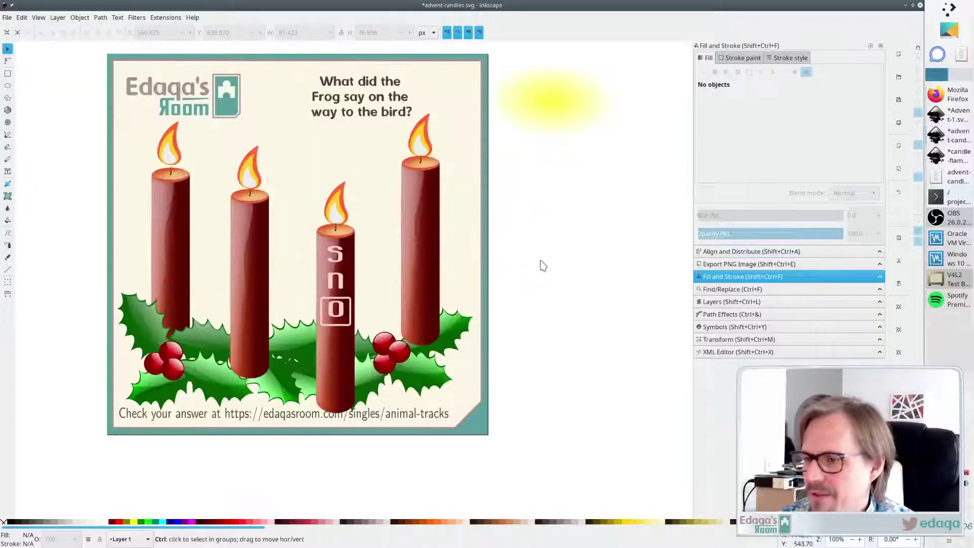
{"action": "scroll", "coordinate": [538, 269], "scroll_direction": "up", "scroll_amount": 4}
{"action": "scroll", "coordinate": [527, 281], "scroll_direction": "down", "scroll_amount": 2}
{"action": "scroll", "coordinate": [505, 310], "scroll_direction": "down", "scroll_amount": 2}
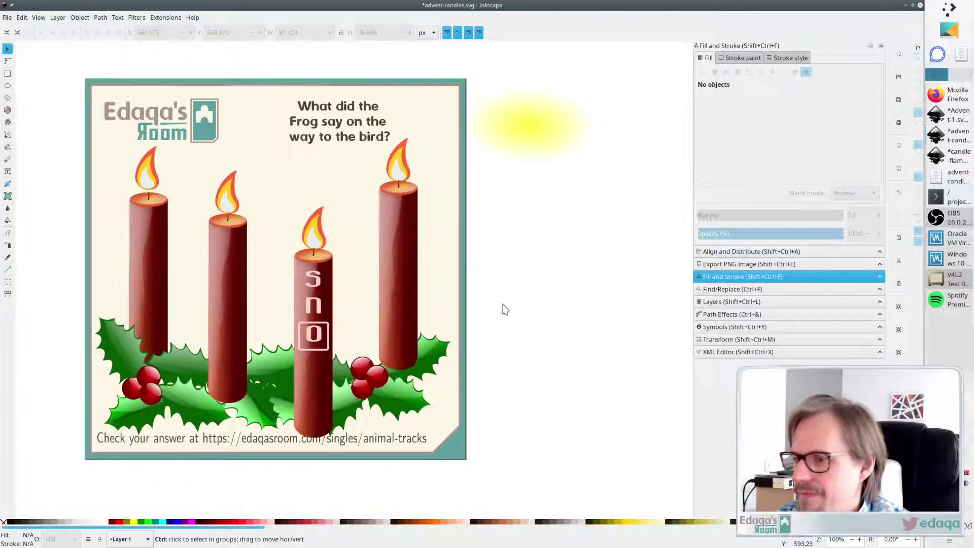
{"action": "left_click", "coordinate": [318, 343]}
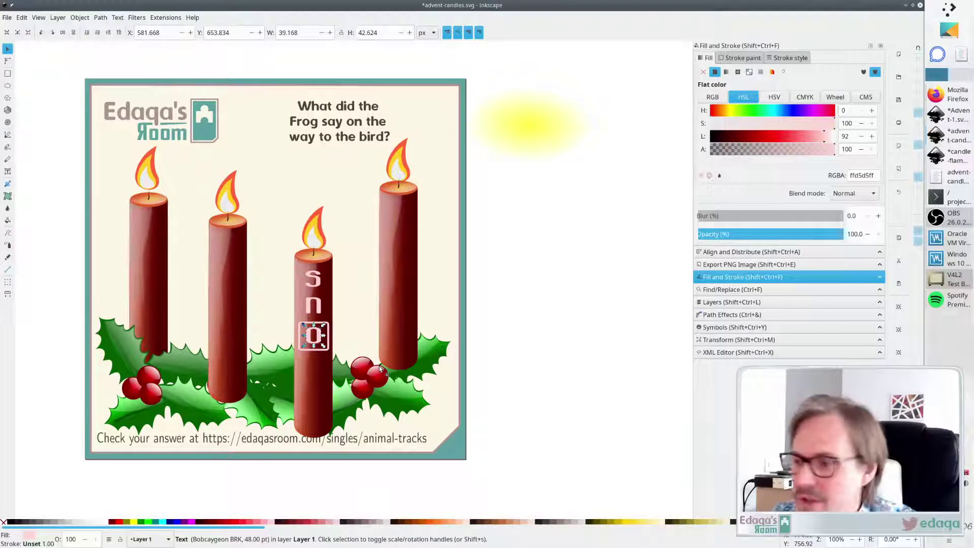
{"action": "left_click", "coordinate": [525, 254]}
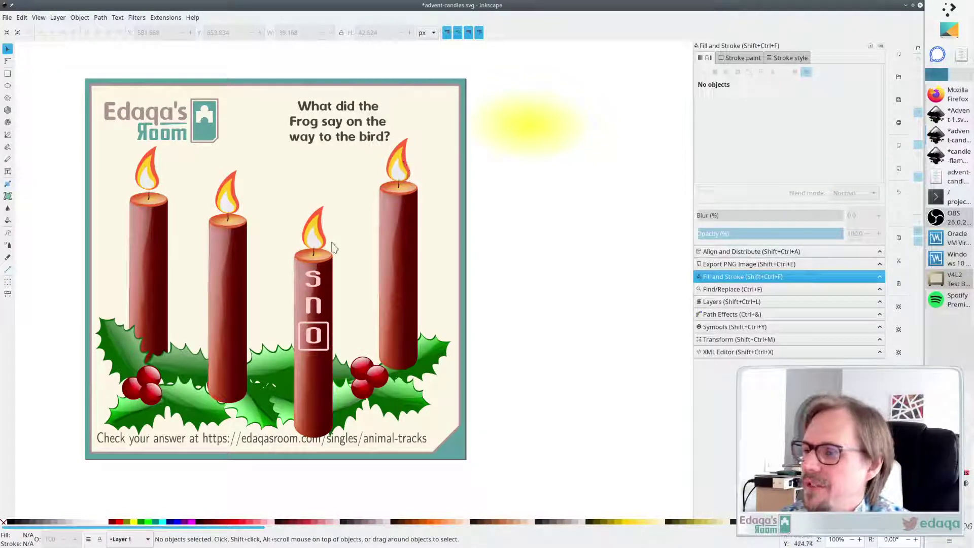
{"action": "left_click", "coordinate": [315, 243]}
{"action": "left_click", "coordinate": [550, 235]}
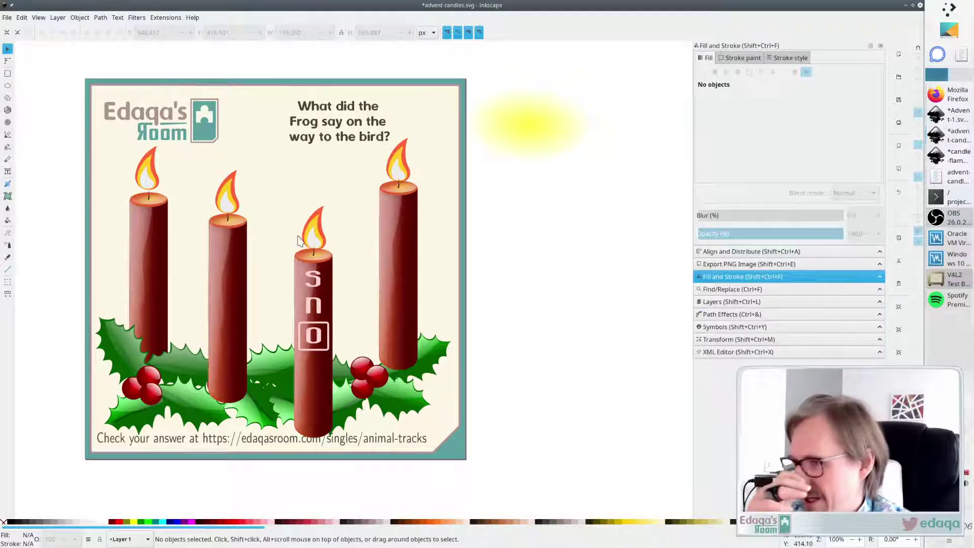
Enlarge the third candle's flame proportionally to about 86 by 158 px and move it up so it sits above the wick
{"action": "scroll", "coordinate": [296, 224], "scroll_direction": "up", "scroll_amount": 3, "text": "ctrl"}
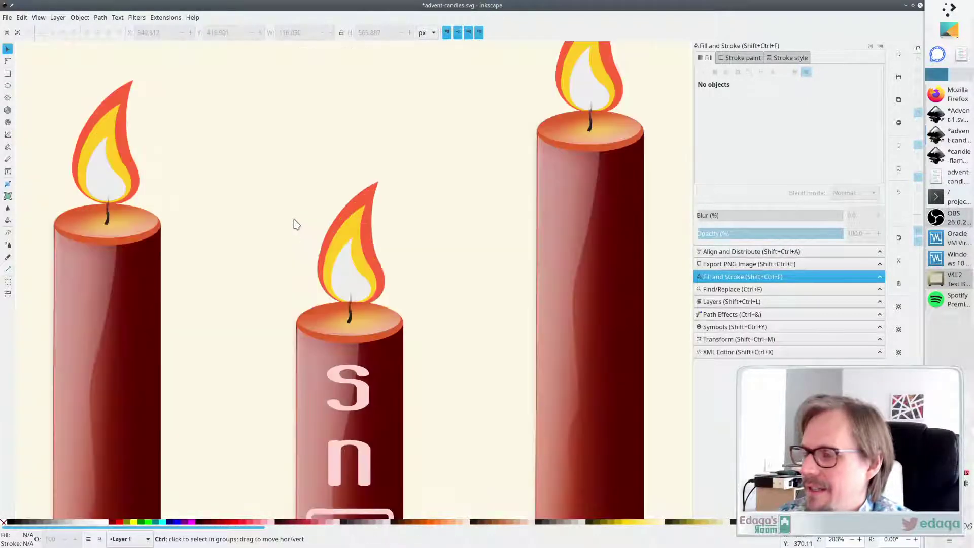
{"action": "left_click", "coordinate": [343, 271]}
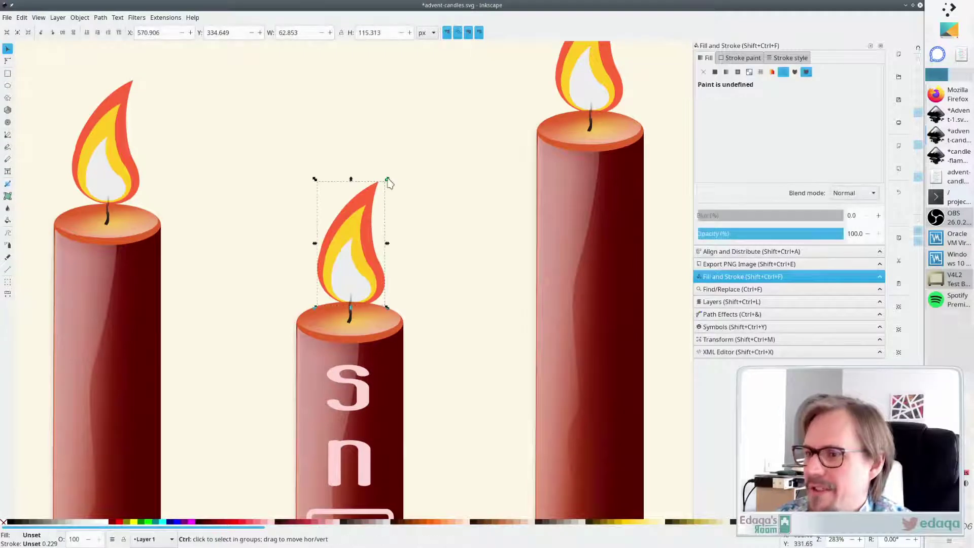
{"action": "left_click_drag", "start_coordinate": [387, 180], "coordinate": [405, 158]}
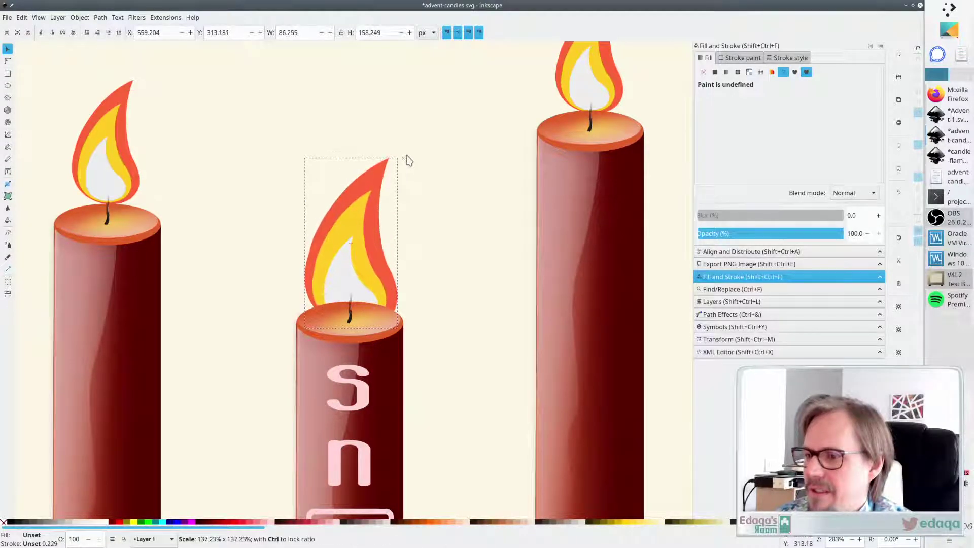
{"action": "left_click_drag", "start_coordinate": [365, 263], "coordinate": [363, 236]}
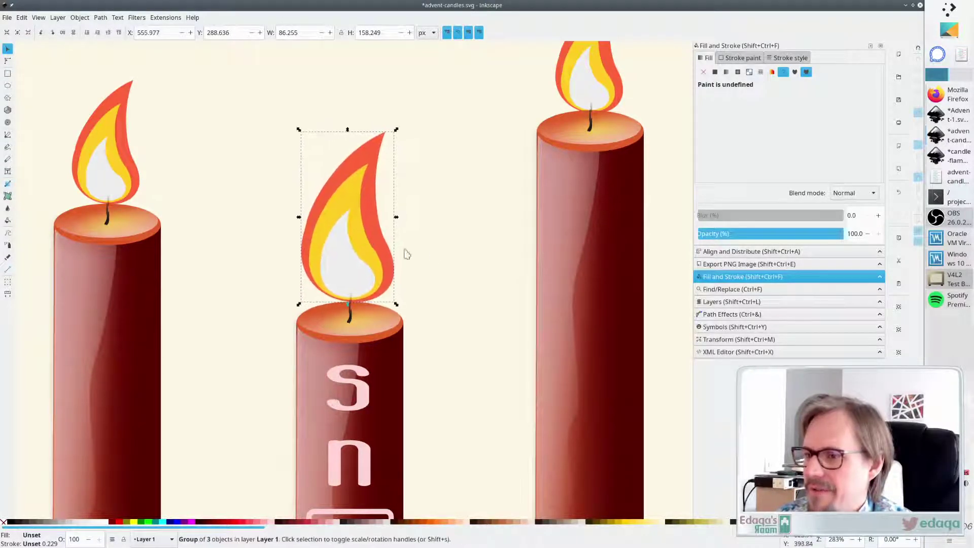
{"action": "scroll", "coordinate": [433, 252], "scroll_direction": "down", "scroll_amount": 6, "text": "ctrl"}
{"action": "left_click", "coordinate": [486, 270]}
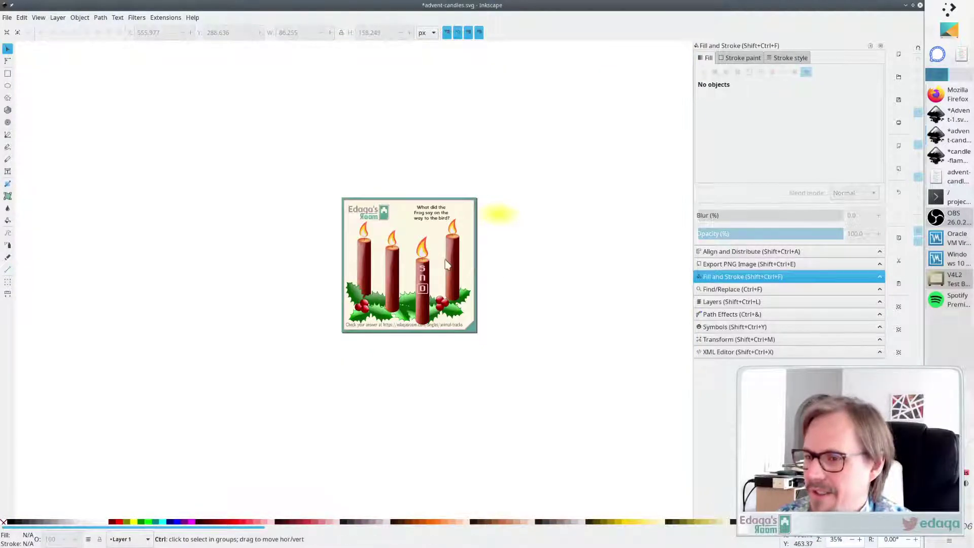
Enter the third candle's flame group so that its individual shapes can be edited
{"action": "scroll", "coordinate": [444, 259], "scroll_direction": "up", "scroll_amount": 2, "text": "ctrl"}
{"action": "scroll", "coordinate": [426, 269], "scroll_direction": "up", "scroll_amount": 2, "text": "ctrl"}
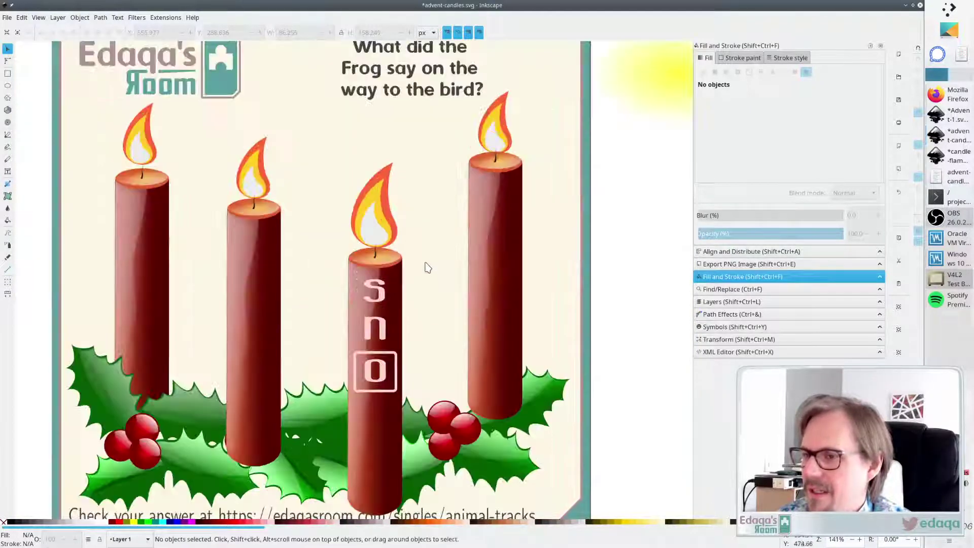
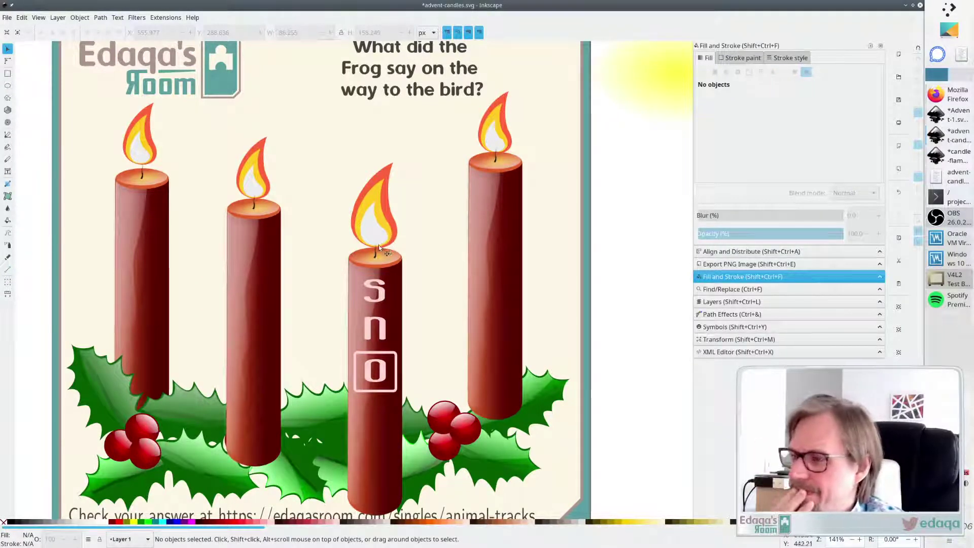
{"action": "left_click", "coordinate": [373, 231]}
{"action": "key", "text": "Escape"}
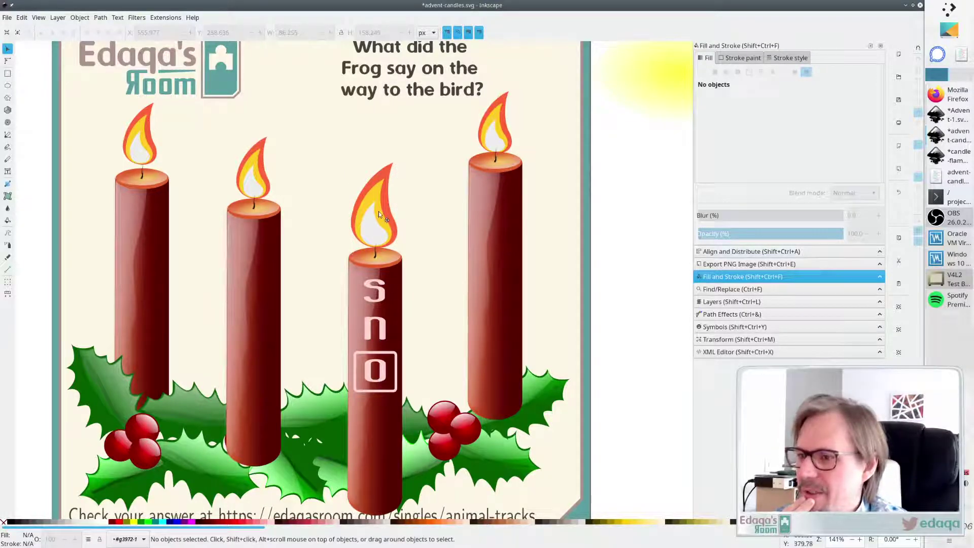
Try fuchsia and black fills on the yellow shape of the third candle's flame, and undo both colour changes
{"action": "left_click", "coordinate": [379, 211]}
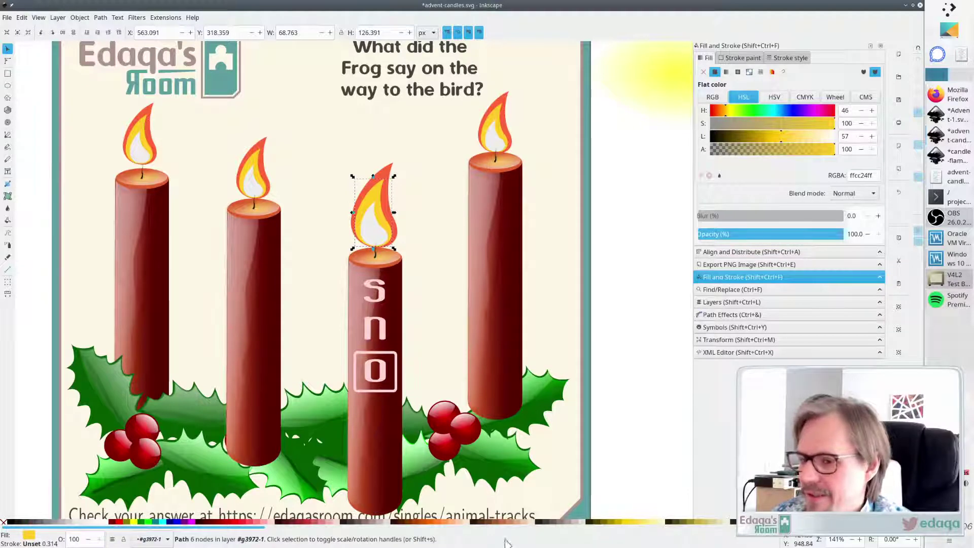
{"action": "left_click", "coordinate": [539, 522], "text": "shift"}
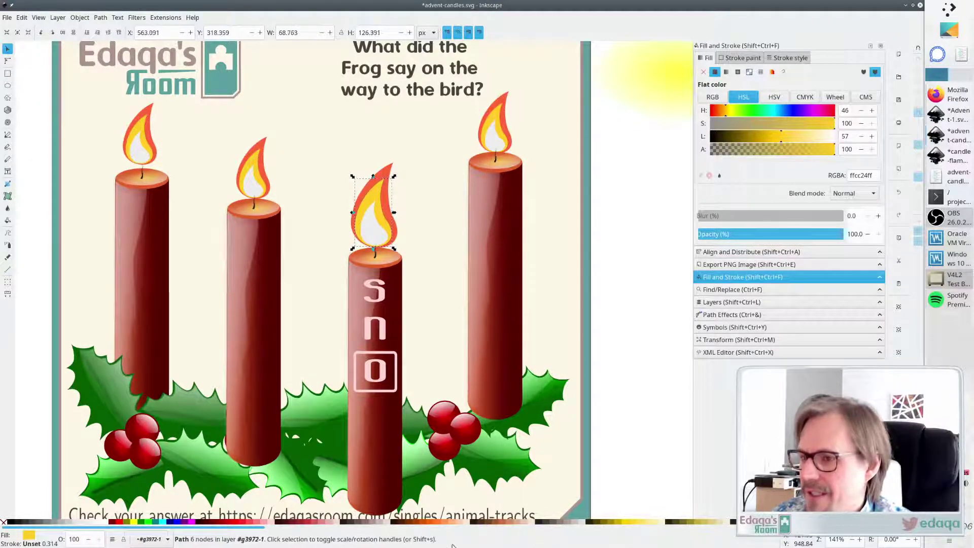
{"action": "left_click", "coordinate": [193, 522]}
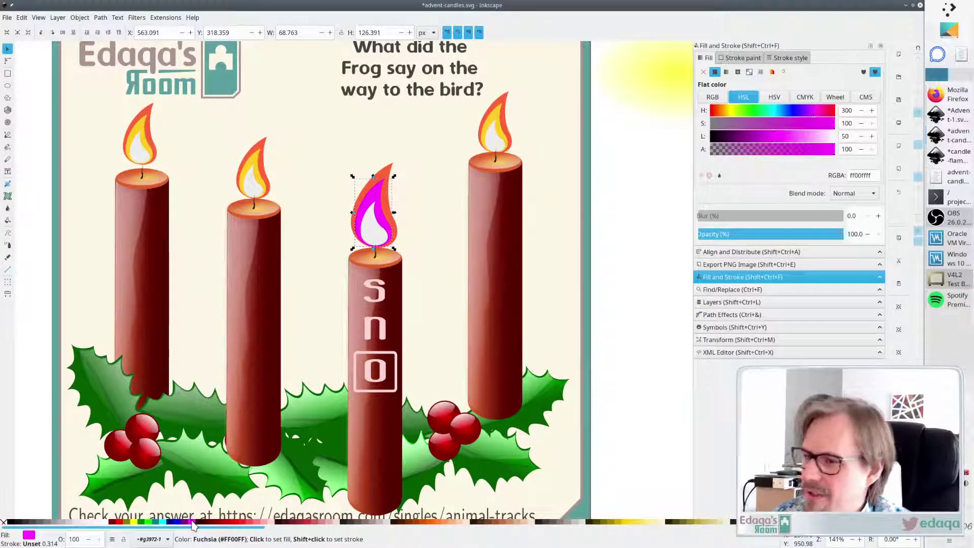
{"action": "left_click", "coordinate": [11, 525]}
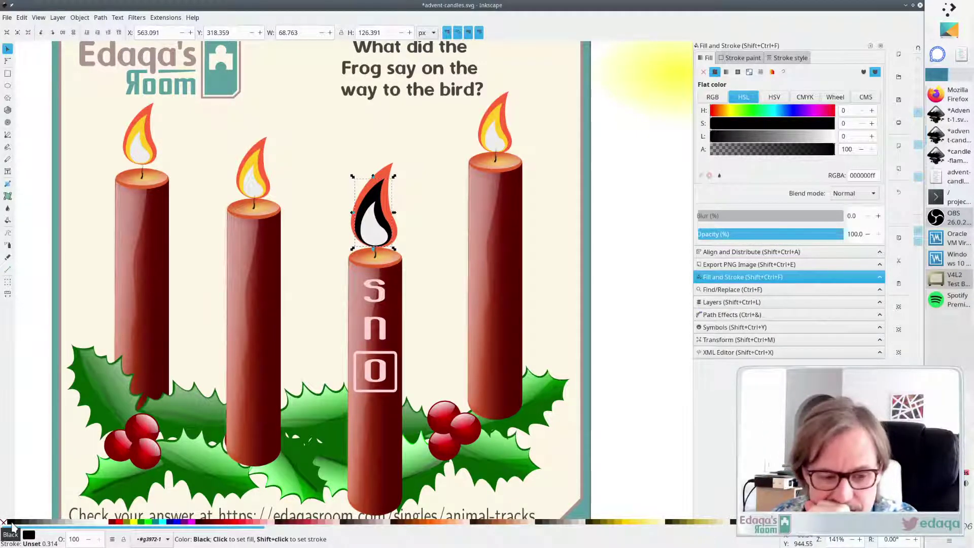
{"action": "scroll", "coordinate": [56, 507], "scroll_direction": "down", "scroll_amount": 3}
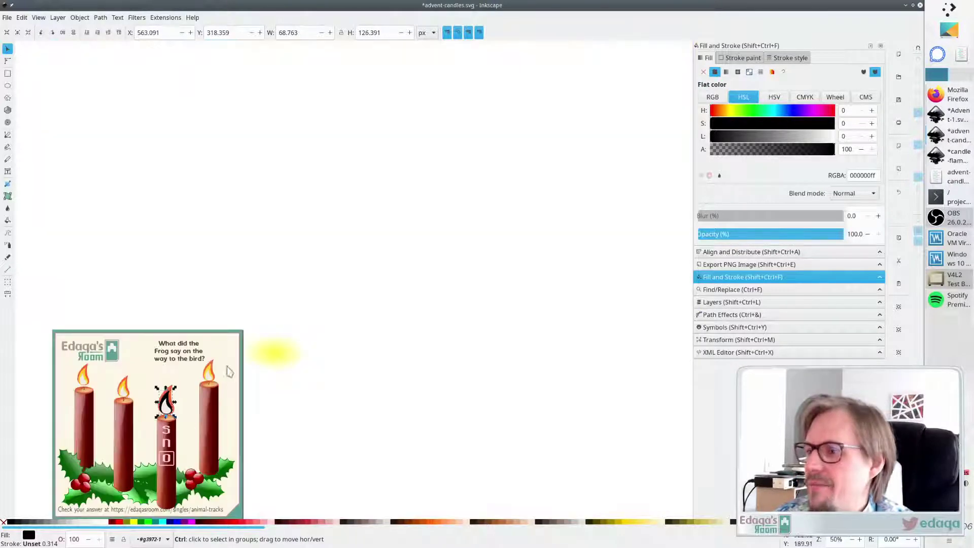
{"action": "scroll", "coordinate": [136, 413], "scroll_direction": "up", "scroll_amount": 4}
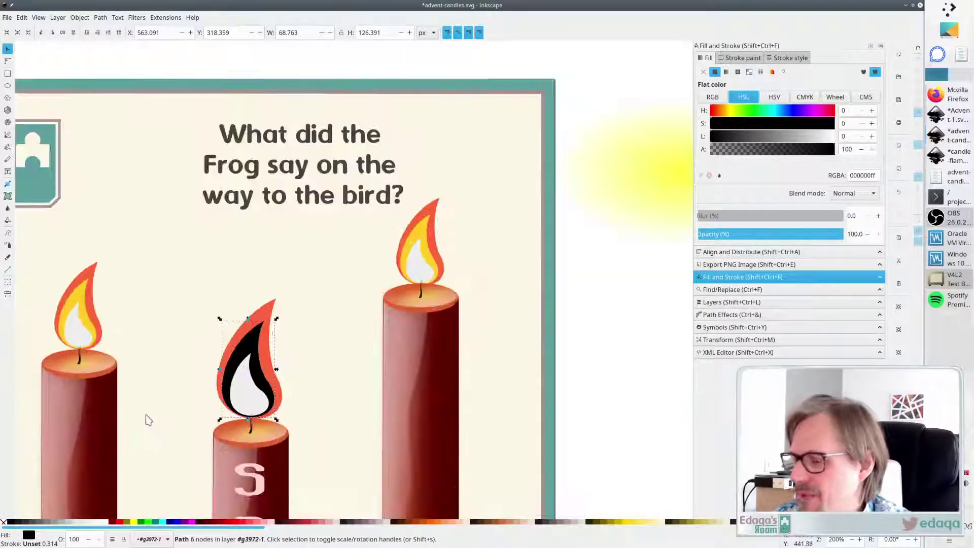
{"action": "key", "text": "ctrl+z"}
{"action": "key", "text": "ctrl+z"}
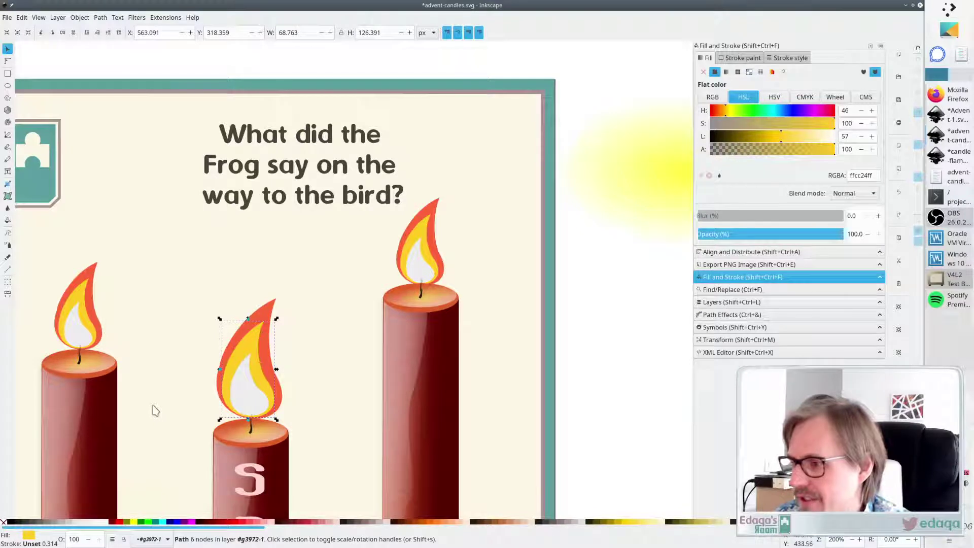
{"action": "left_click", "coordinate": [153, 407]}
Move the near-white inner shape of the third candle's flame onto the blank canvas beside the card, at about X 1051, Y 315 px
{"action": "left_click", "coordinate": [244, 384]}
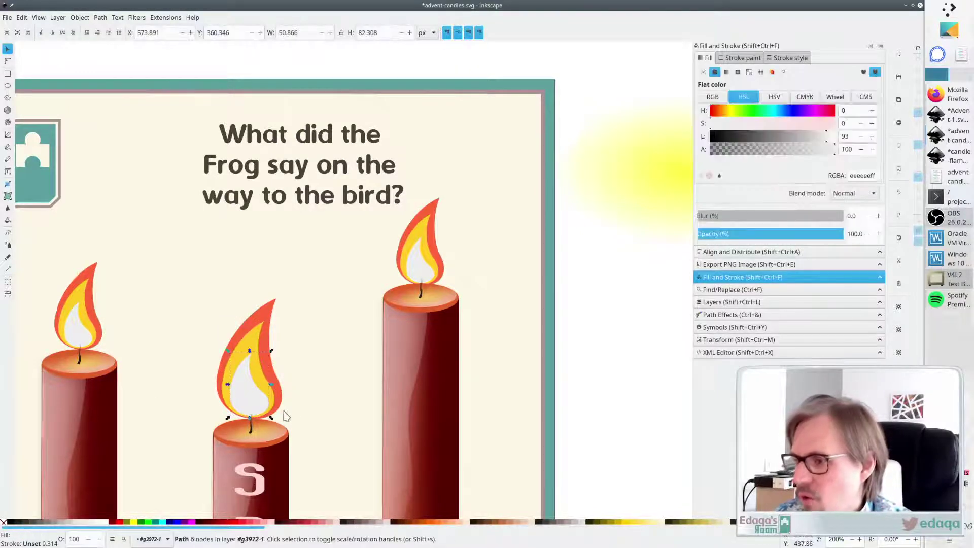
{"action": "scroll", "coordinate": [305, 413], "scroll_direction": "down", "scroll_amount": 4}
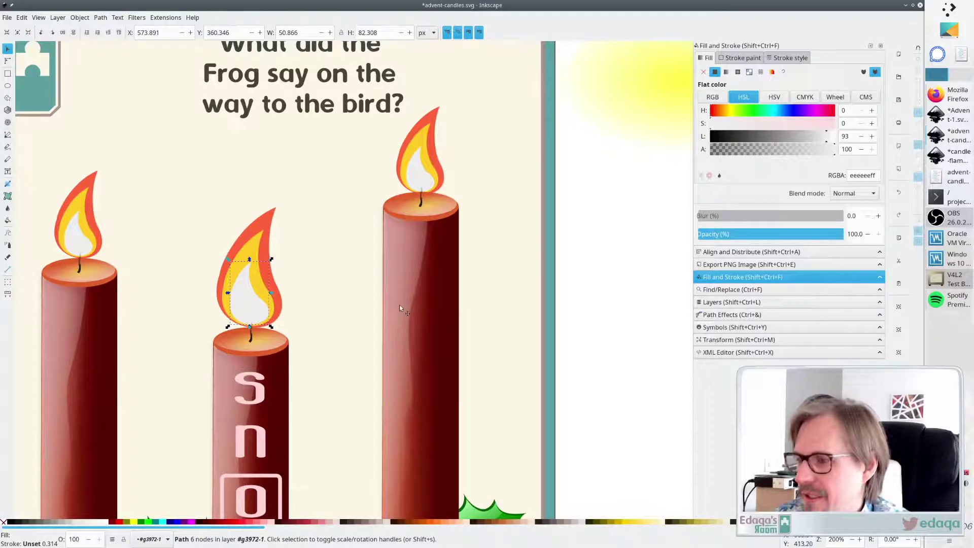
{"action": "left_click_drag", "start_coordinate": [251, 308], "coordinate": [629, 271]}
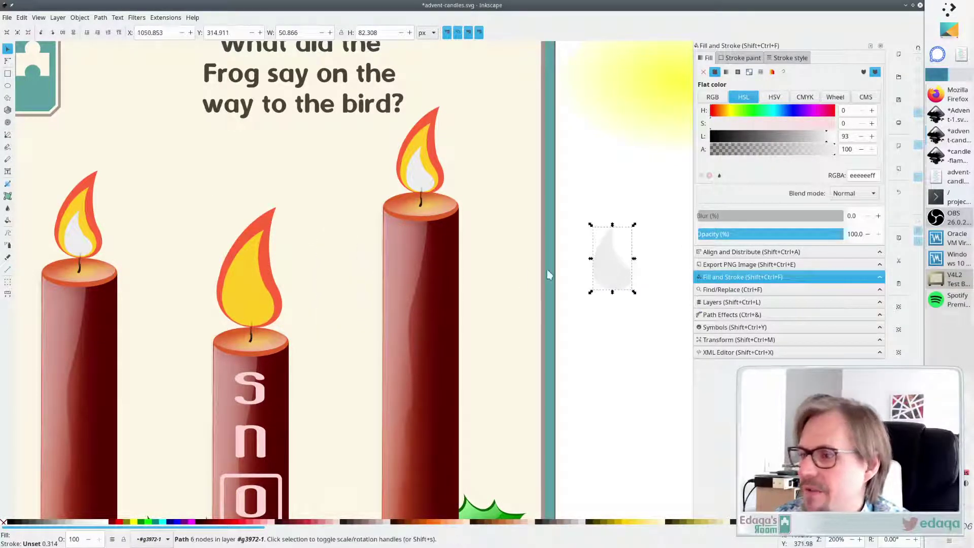
Draw a rounded rectangle about 43 by 38 px in the lower part of the third candle's yellow flame
{"action": "left_click", "coordinate": [8, 74]}
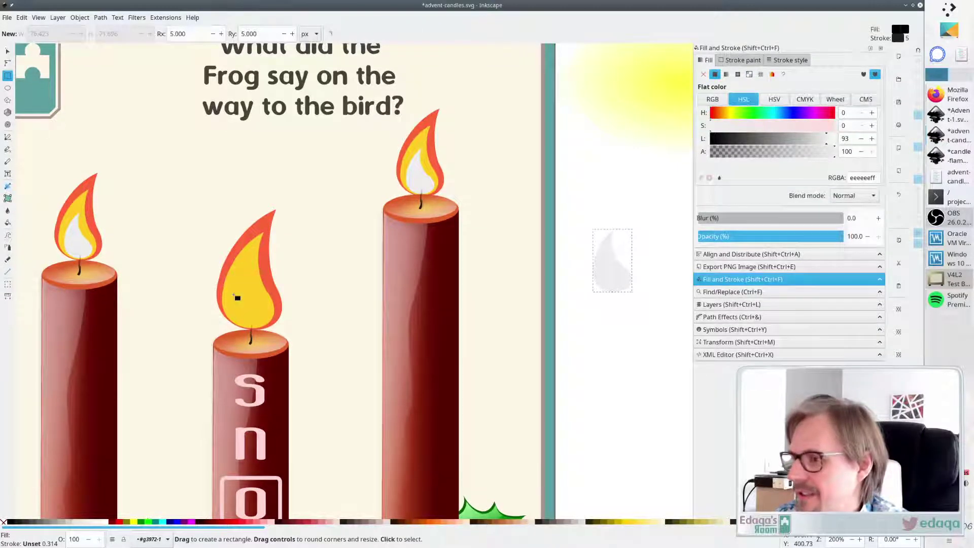
{"action": "left_click_drag", "start_coordinate": [232, 294], "coordinate": [265, 324]}
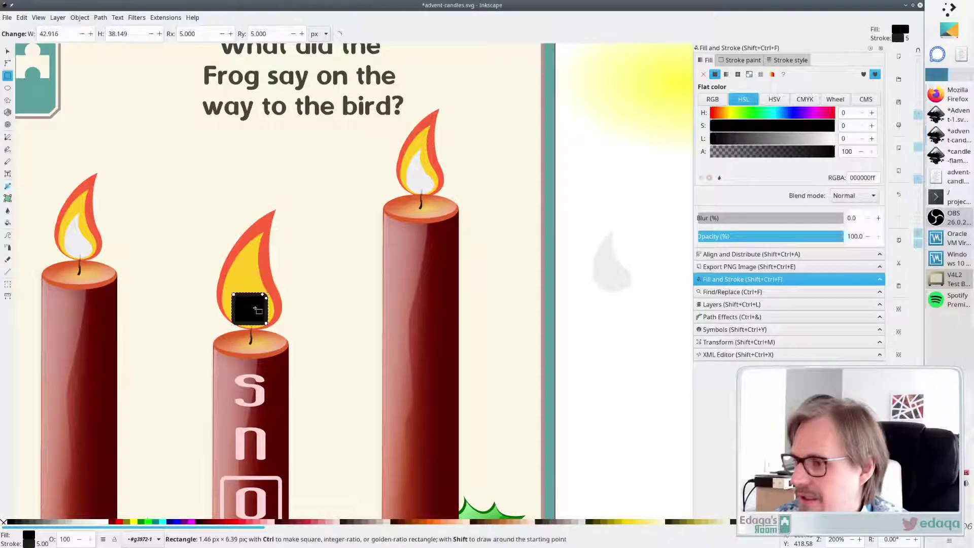
Remove the stroke of the rounded rectangle in the third candle's flame and fill it with the near-white eeeeee sampled from the loose flame shape
{"action": "key", "text": "s"}
{"action": "key", "text": "Escape"}
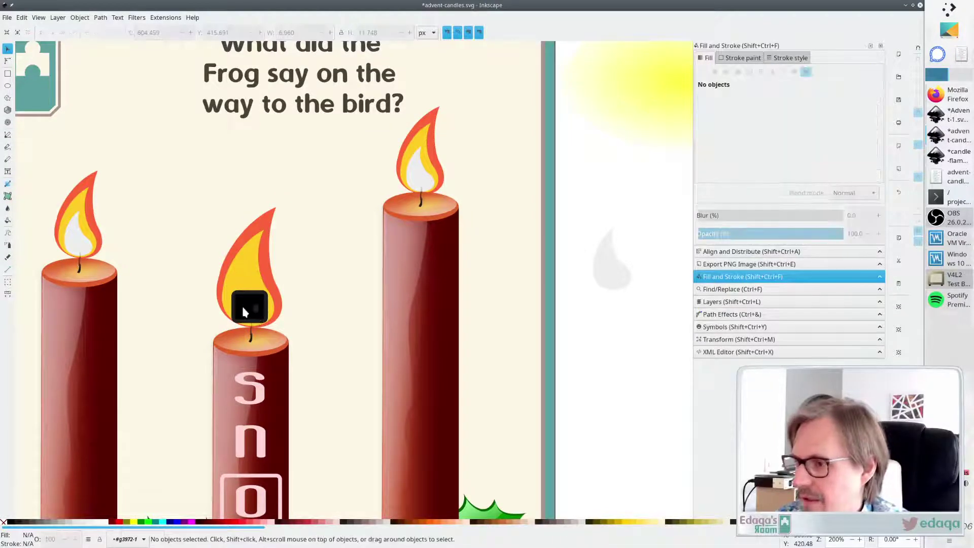
{"action": "left_click", "coordinate": [250, 309]}
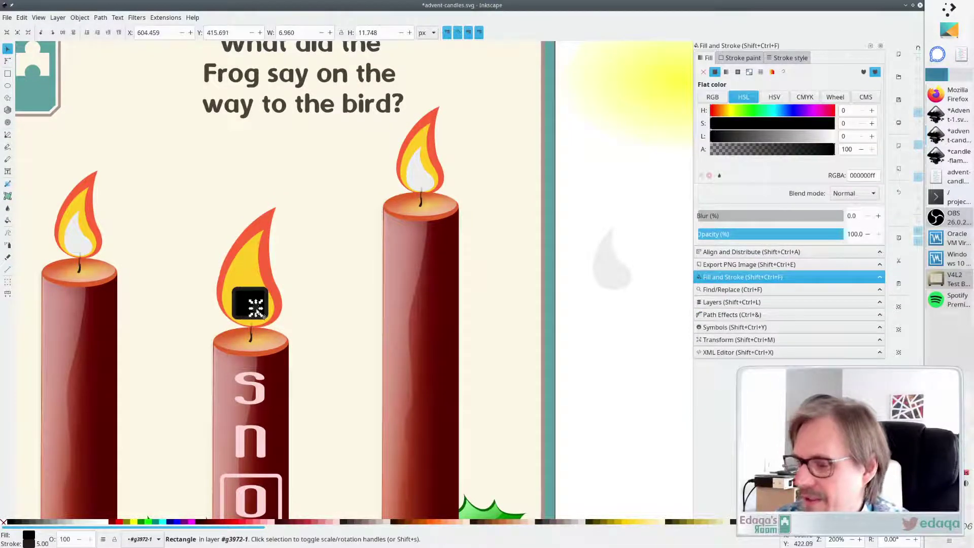
{"action": "key", "text": "Escape"}
{"action": "left_click", "coordinate": [250, 308]}
{"action": "left_click", "coordinate": [4, 523], "text": "shift"}
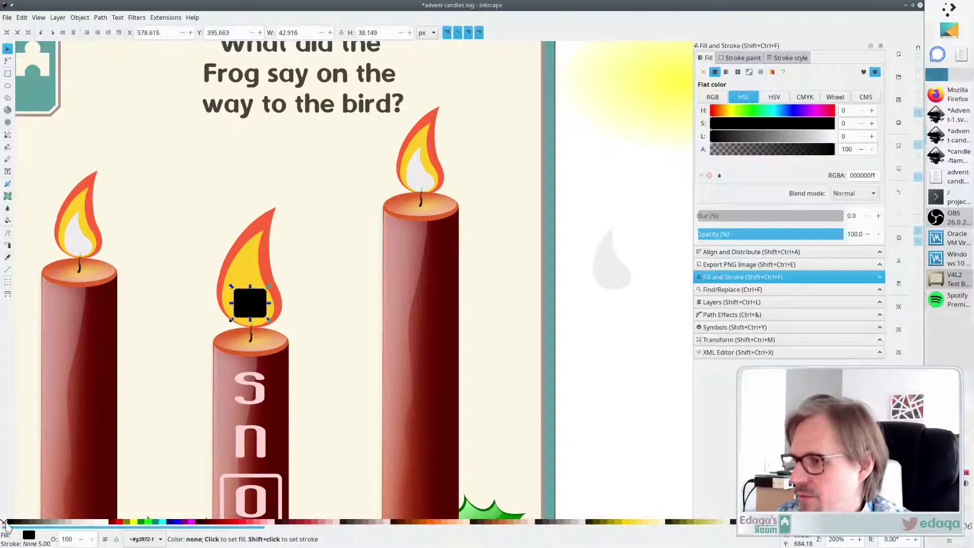
{"action": "key", "text": "d"}
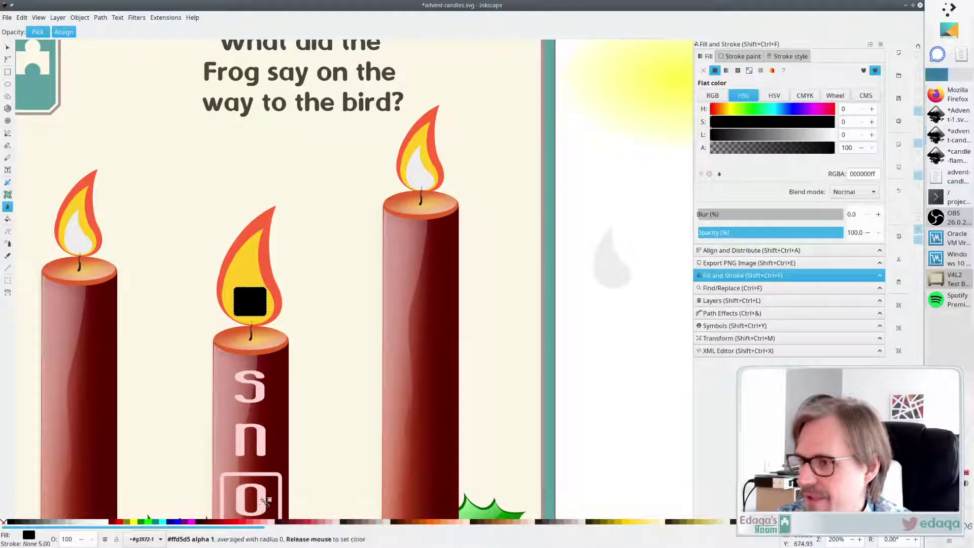
{"action": "left_click", "coordinate": [223, 502]}
{"action": "left_click", "coordinate": [615, 276]}
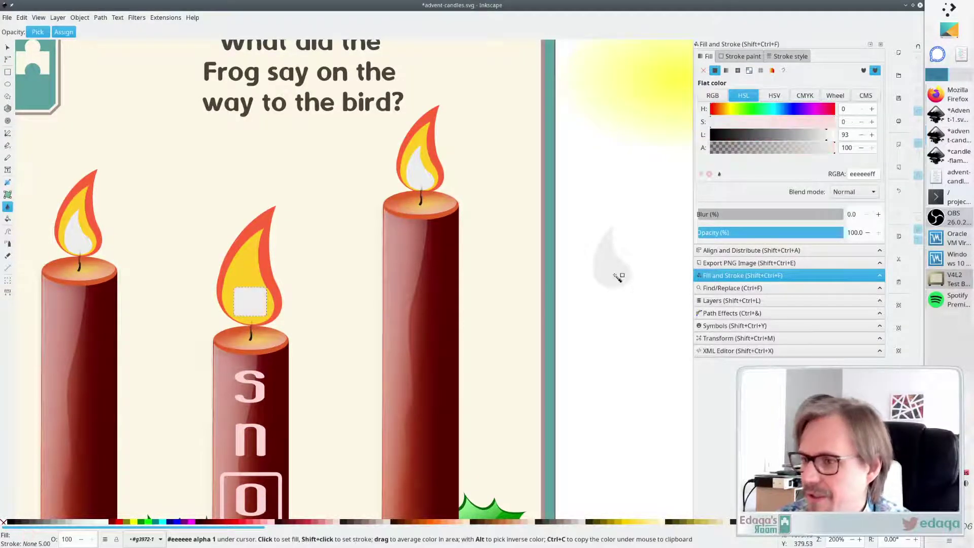
Nudge the near-white rounded rectangle so it sits centred in the lower part of the third candle's yellow flame
{"action": "key", "text": "s"}
{"action": "key", "text": "Escape"}
{"action": "left_click_drag", "start_coordinate": [255, 304], "coordinate": [249, 300]}
{"action": "left_click", "coordinate": [587, 351]}
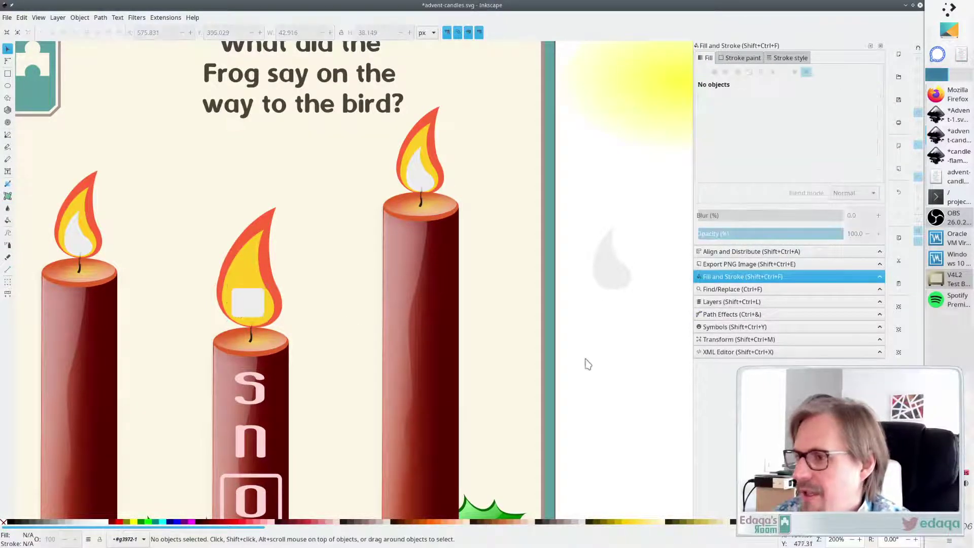
Try to draw an ellipse around the letter n from within the third candle's flame group, with the letter frame's pink as its stroke
{"action": "scroll", "coordinate": [343, 338], "scroll_direction": "down", "scroll_amount": 4, "text": "ctrl"}
{"action": "scroll", "coordinate": [159, 412], "scroll_direction": "up", "scroll_amount": 1, "text": "ctrl"}
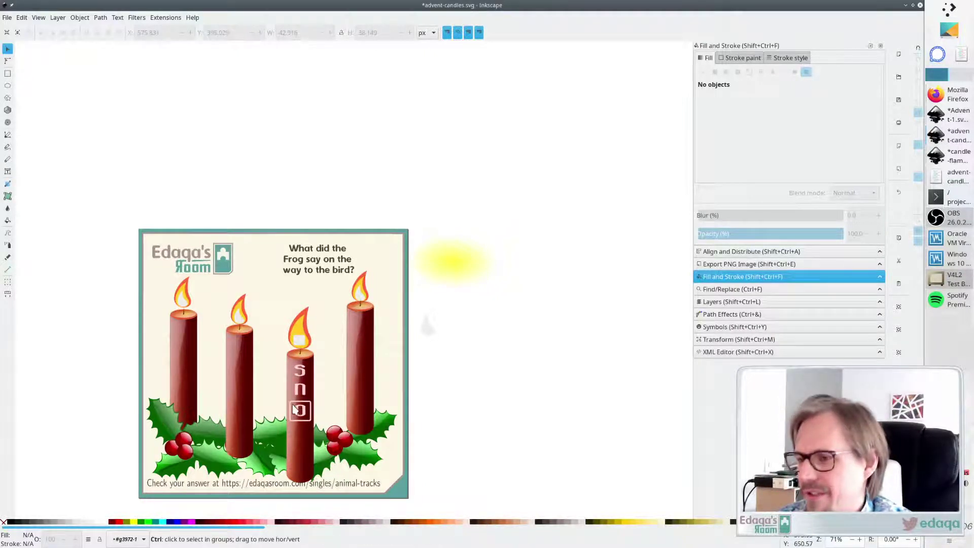
{"action": "scroll", "coordinate": [293, 410], "scroll_direction": "up", "scroll_amount": 2}
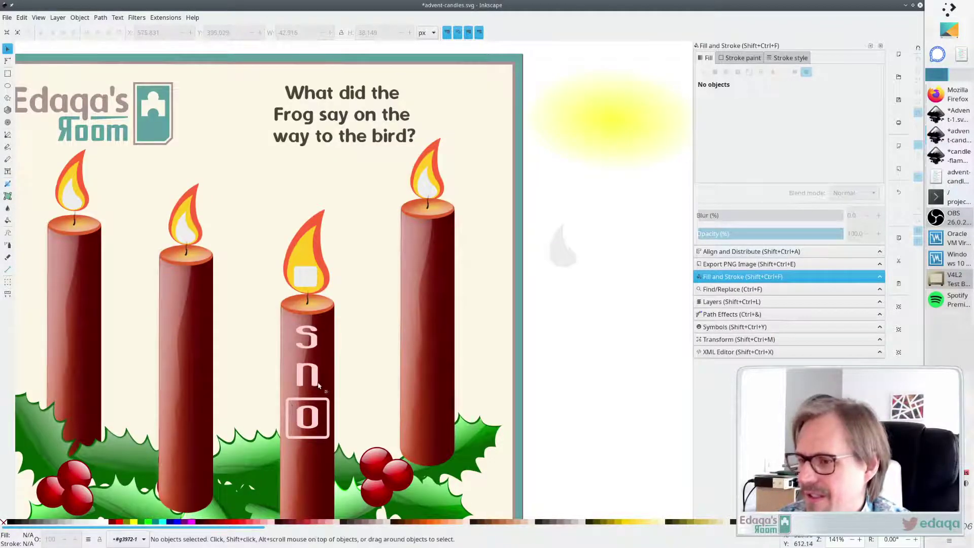
{"action": "left_click", "coordinate": [8, 87]}
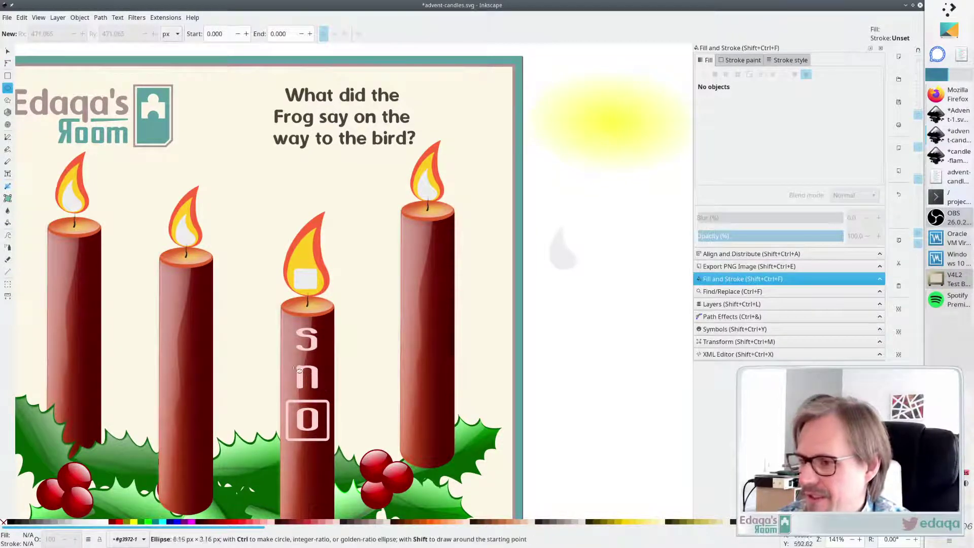
{"action": "mouse_move", "coordinate": [307, 377]}
{"action": "left_mouse_down"}
{"action": "mouse_move", "coordinate": [300, 371]}
{"action": "mouse_move", "coordinate": [331, 398]}
{"action": "left_mouse_up"}
{"action": "key", "text": "Delete"}
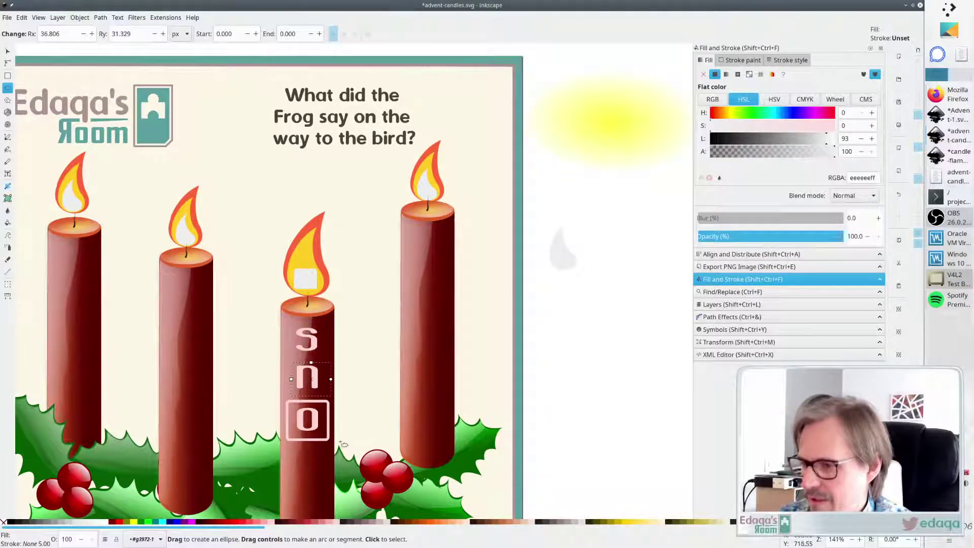
{"action": "key", "text": "d"}
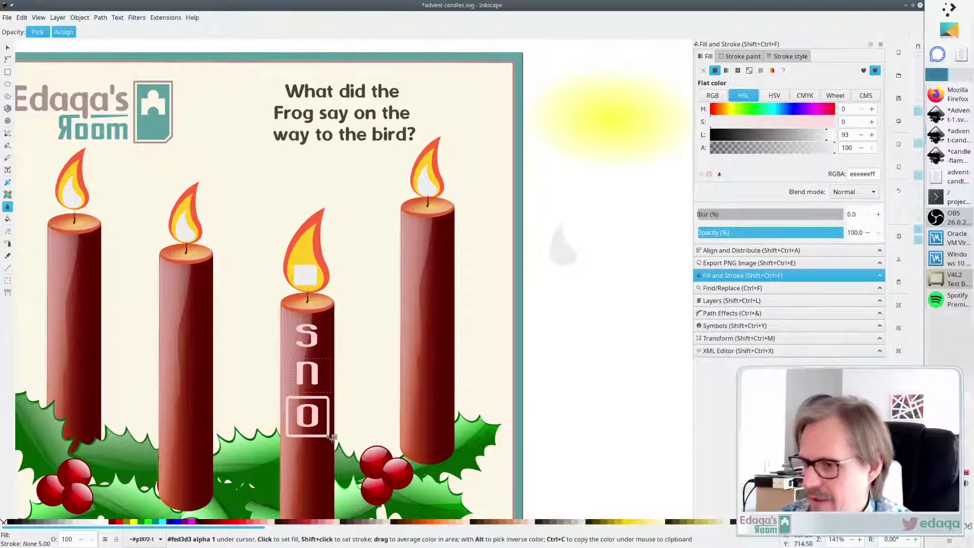
{"action": "left_click", "coordinate": [330, 438], "text": "shift"}
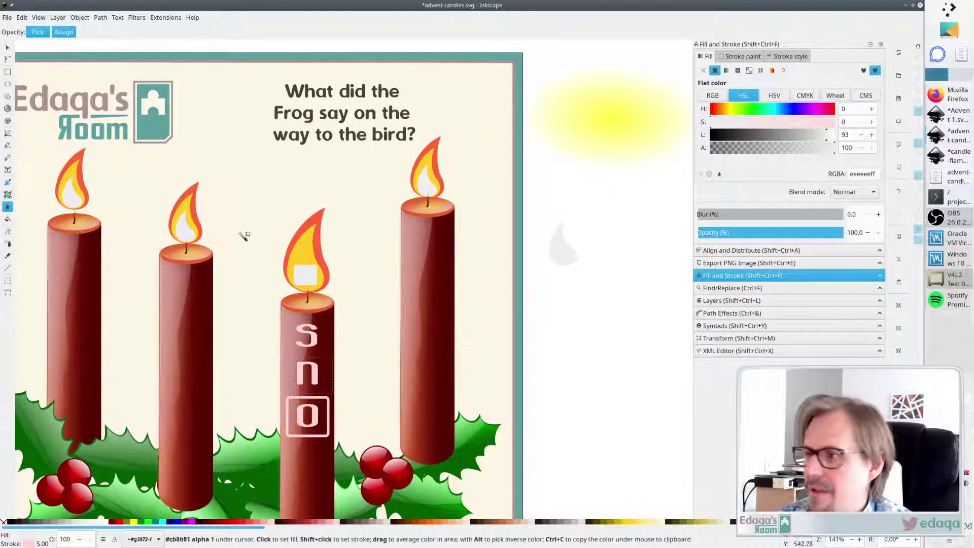
{"action": "key", "text": "s"}
{"action": "key", "text": "Escape"}
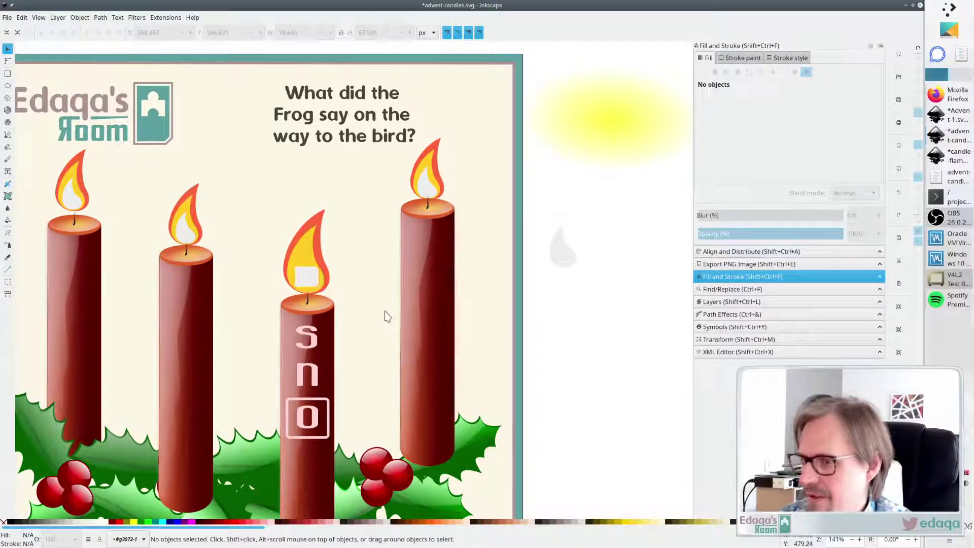
Draw a pink-outlined circle without fill, radius about 34 px, in Layer 1 and centre it around the letter n on the third candle
{"action": "left_click", "coordinate": [307, 249]}
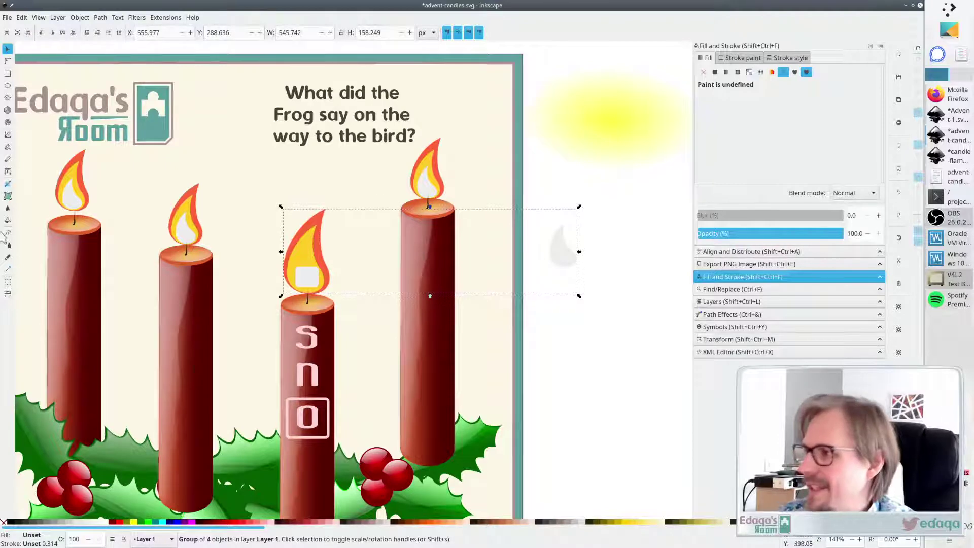
{"action": "left_click", "coordinate": [7, 86]}
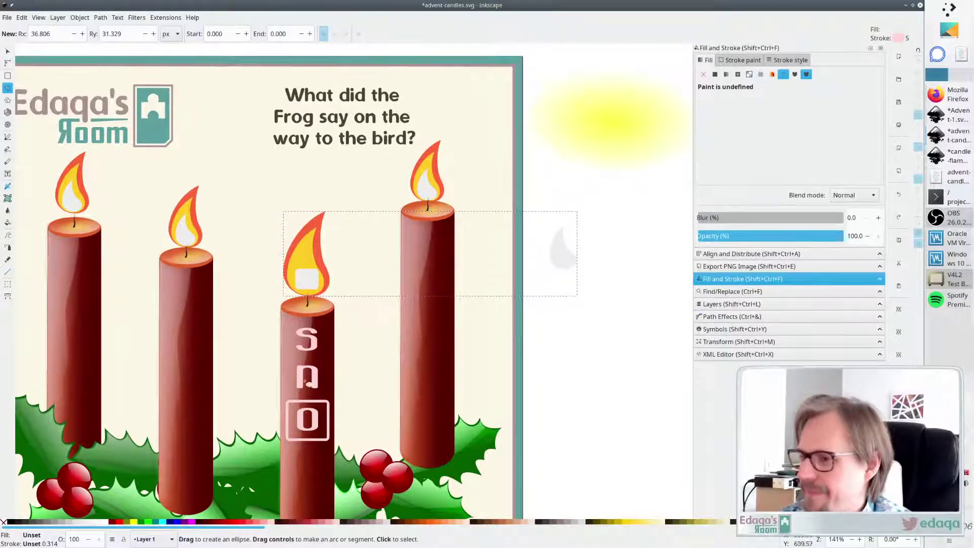
{"action": "left_click_drag", "start_coordinate": [296, 366], "coordinate": [333, 402]}
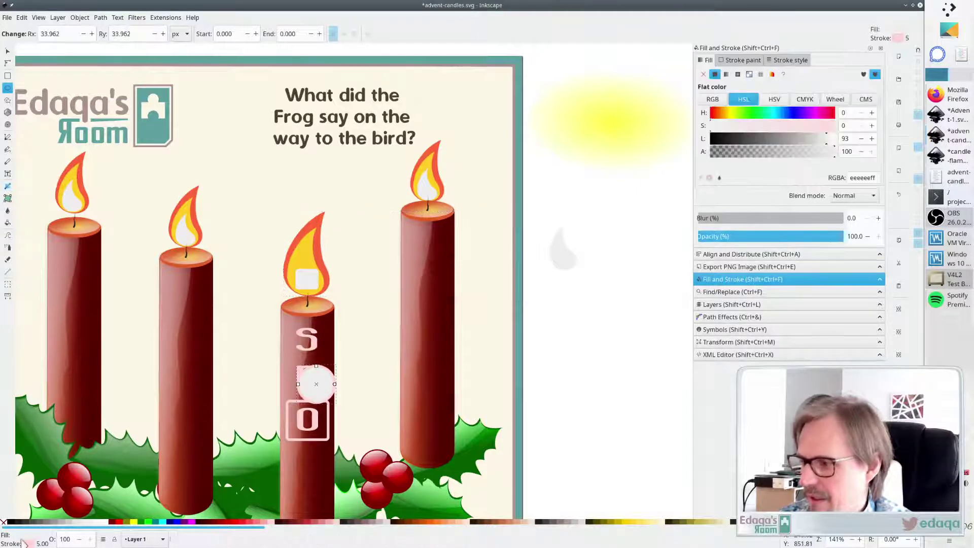
{"action": "left_click", "coordinate": [4, 522]}
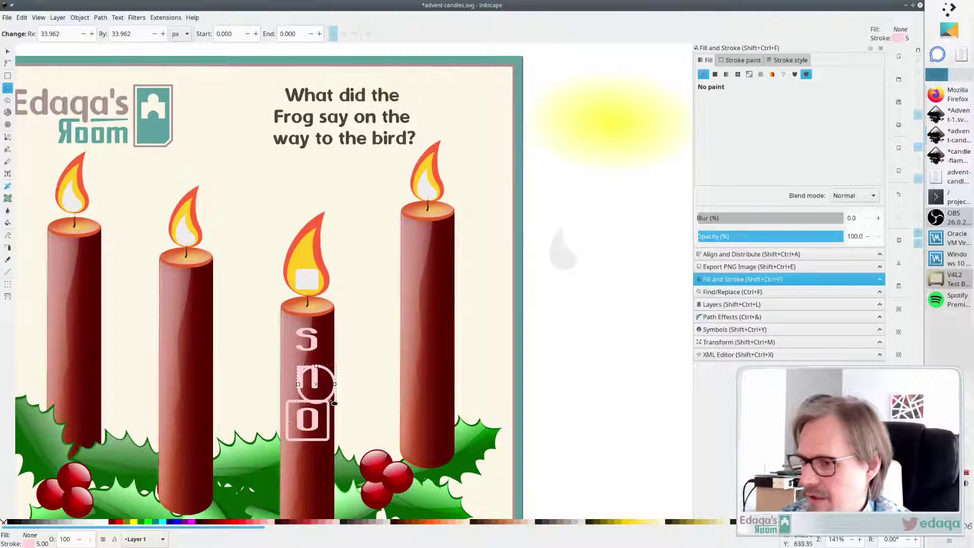
{"action": "key", "text": "s"}
{"action": "left_click_drag", "start_coordinate": [335, 400], "coordinate": [321, 388]}
{"action": "left_click", "coordinate": [570, 312]}
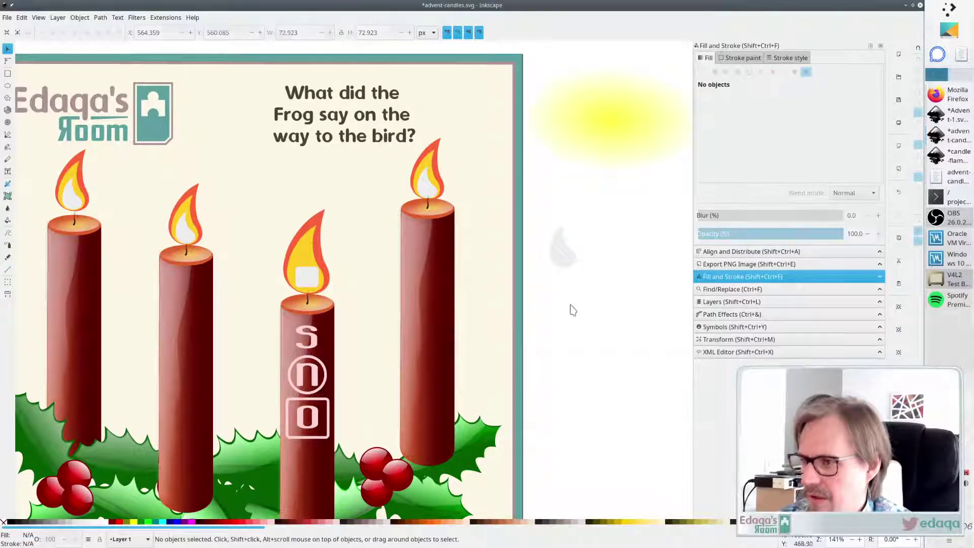
Enter the third candle's flame group and delete its loose near-white inner shape beside the card
{"action": "left_click", "coordinate": [313, 280]}
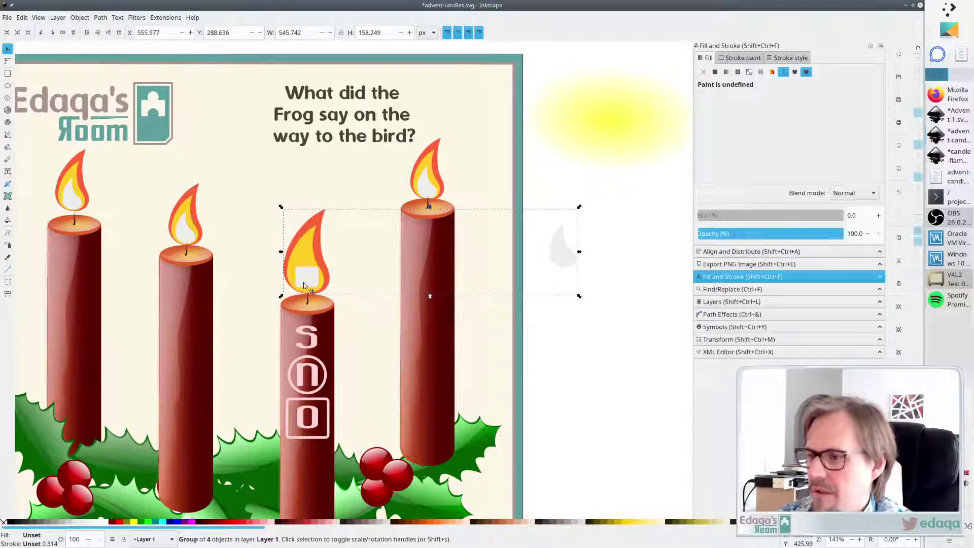
{"action": "double_click", "coordinate": [303, 286]}
{"action": "left_click", "coordinate": [561, 255]}
{"action": "key", "text": "Delete"}
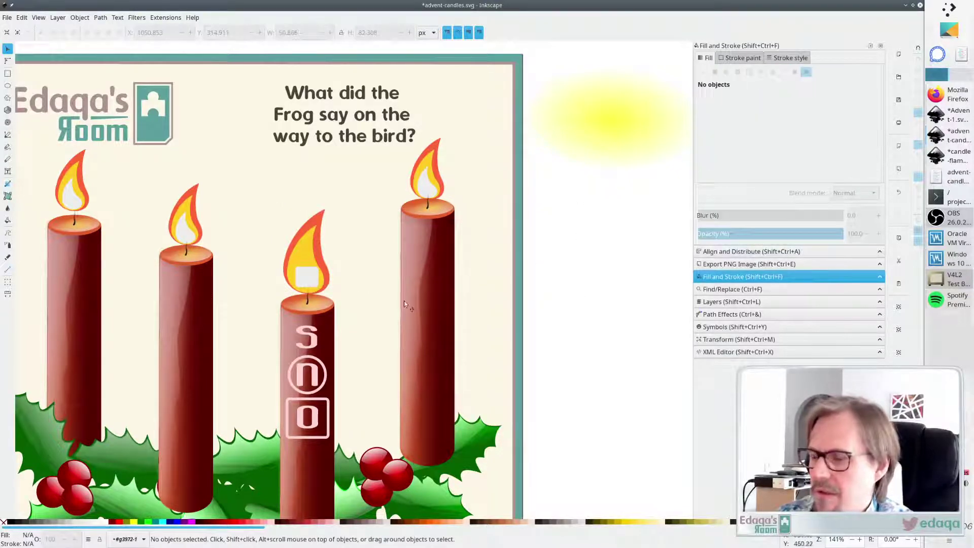
Place a copy of the third candle's flame group on the fourth candle and delete the rounded rectangle inside that copy
{"action": "double_click", "coordinate": [349, 294]}
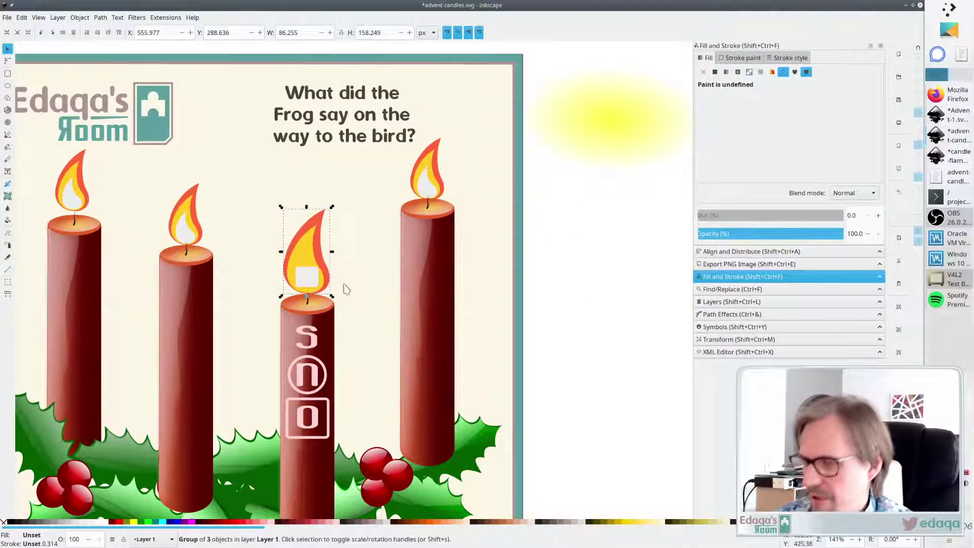
{"action": "mouse_move", "coordinate": [419, 205]}
{"action": "left_mouse_down"}
{"action": "mouse_move", "coordinate": [377, 200]}
{"action": "mouse_move", "coordinate": [428, 192]}
{"action": "left_mouse_up"}
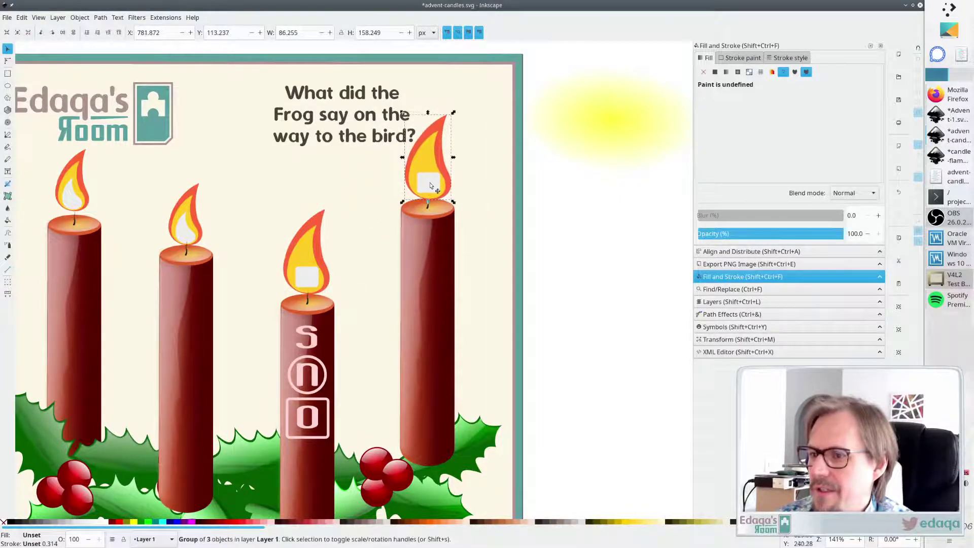
{"action": "double_click", "coordinate": [428, 184]}
{"action": "key", "text": "Delete"}
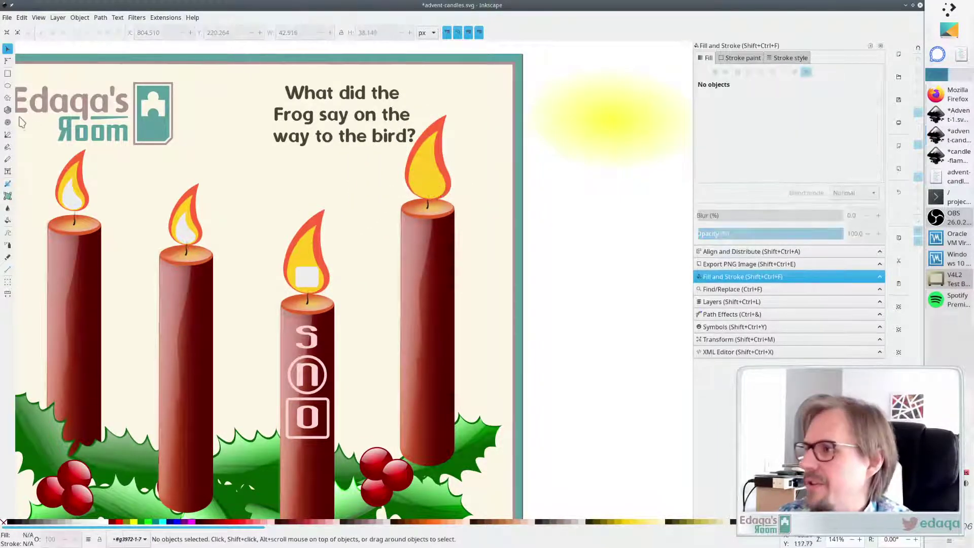
Draw a small circle in the fourth candle's flame, fill it with the rectangle's near-white eeeeee, and centre it in the lower yellow part
{"action": "left_click", "coordinate": [10, 86]}
{"action": "left_click_drag", "start_coordinate": [427, 181], "coordinate": [452, 211]}
{"action": "key", "text": "d"}
{"action": "left_click", "coordinate": [314, 280]}
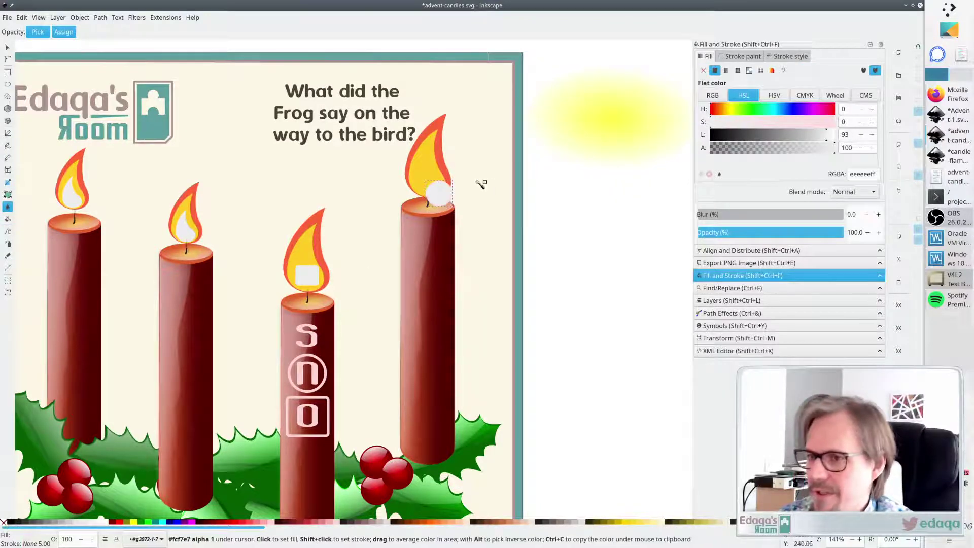
{"action": "key", "text": "s"}
{"action": "left_click_drag", "start_coordinate": [440, 199], "coordinate": [430, 185]}
{"action": "left_click", "coordinate": [593, 294]}
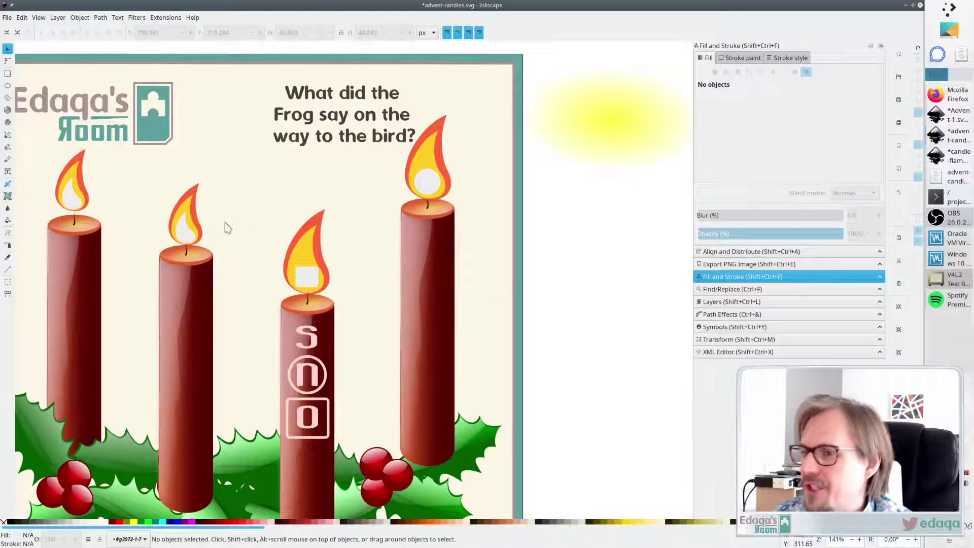
Copy the near-white inner shape of the second candle's flame and place the copy in Layer 1 over the letter s on the third candle
{"action": "left_click", "coordinate": [181, 233]}
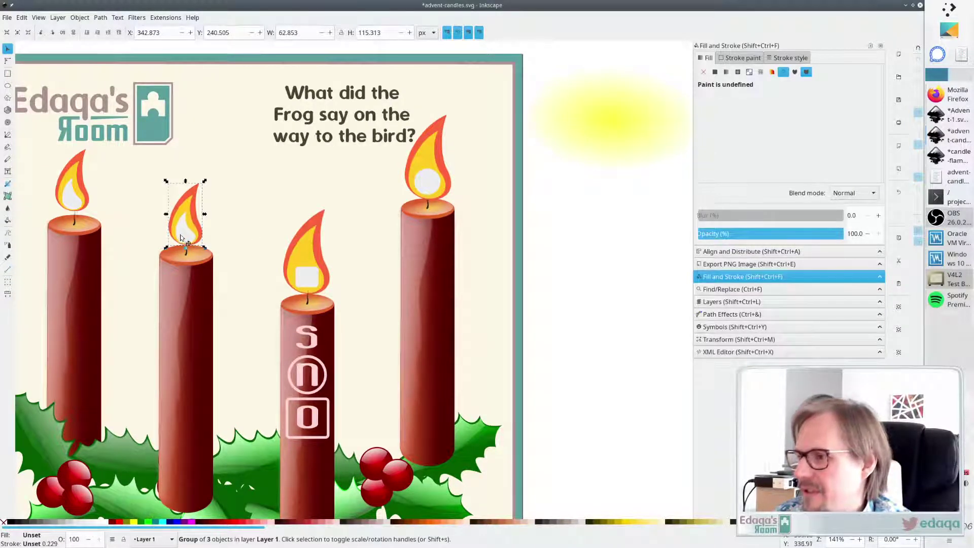
{"action": "double_click", "coordinate": [179, 236]}
{"action": "double_click", "coordinate": [182, 234]}
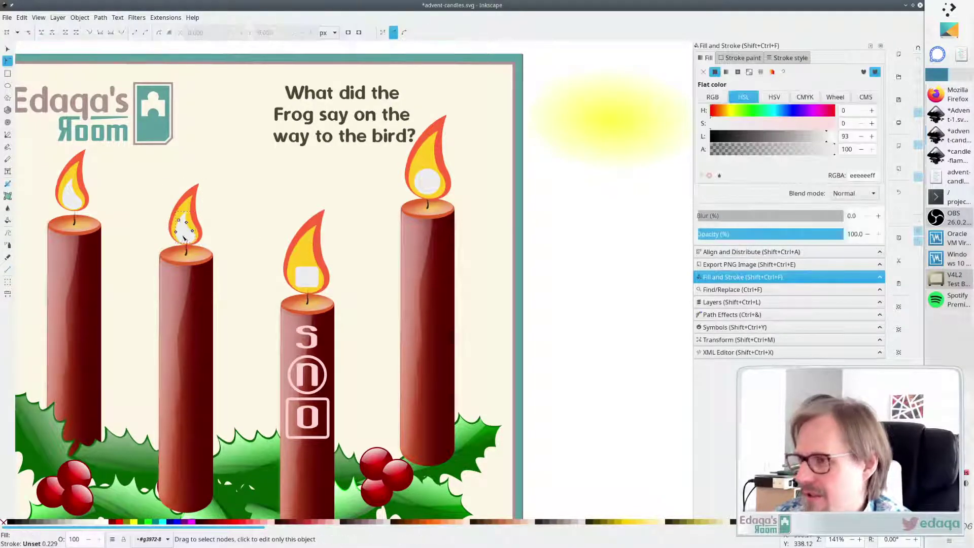
{"action": "key", "text": "s"}
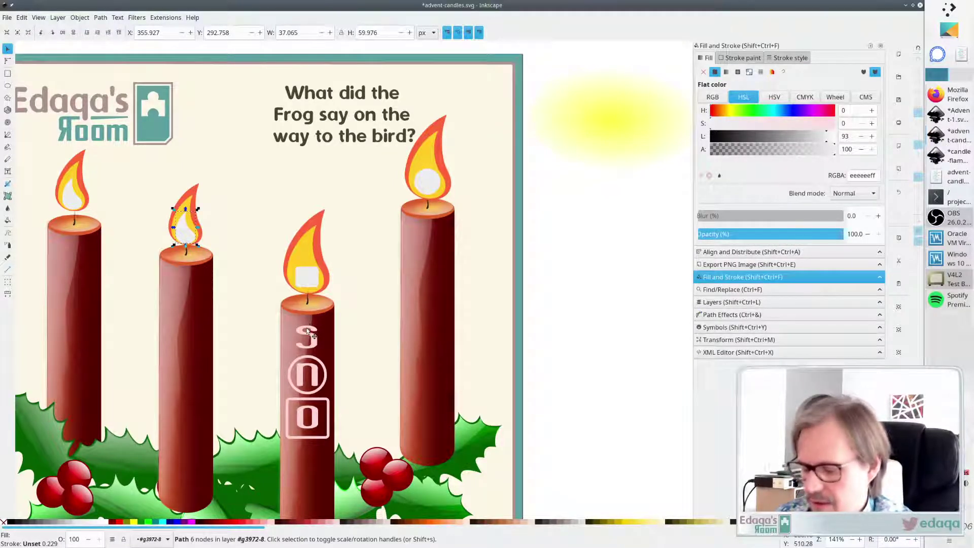
{"action": "key", "text": "ctrl+BackSpace"}
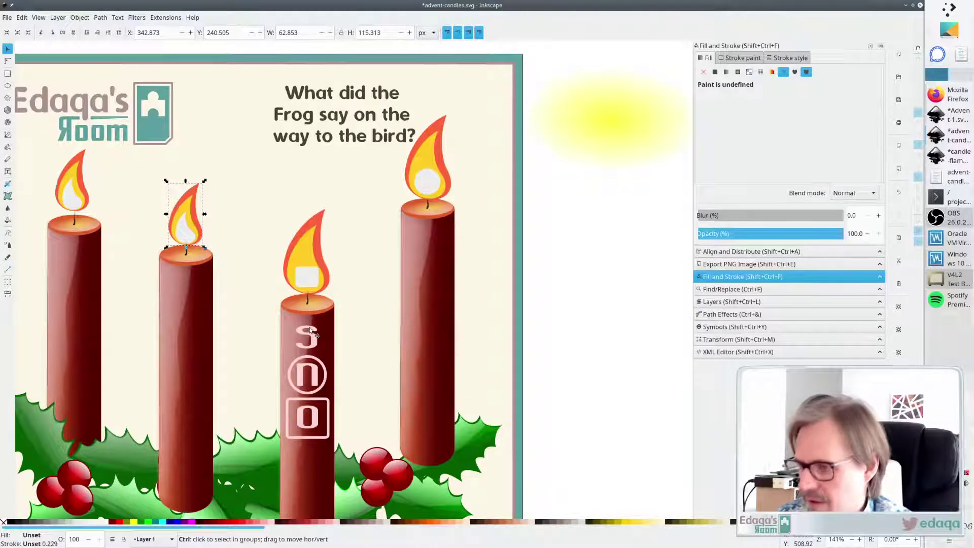
{"action": "left_click", "coordinate": [311, 330], "text": "ctrl"}
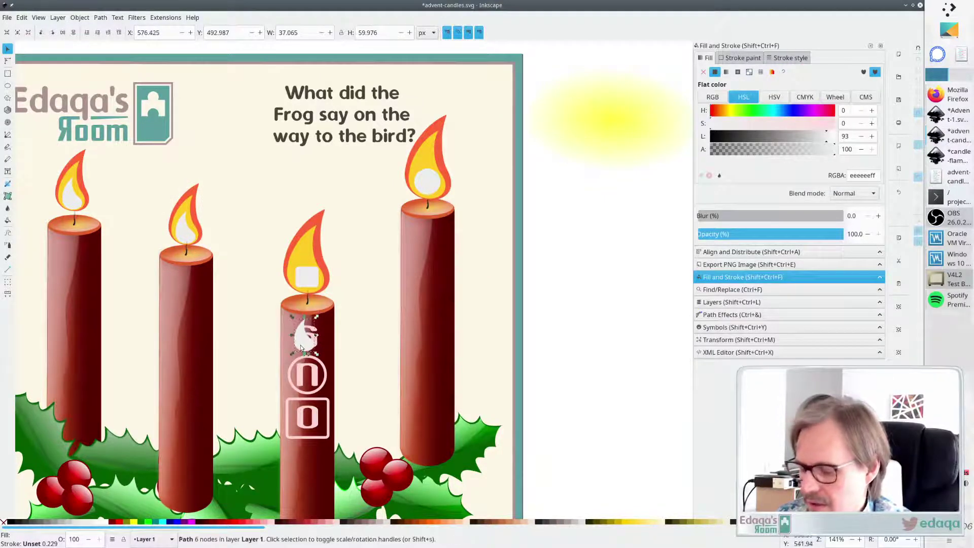
Give the flame shape over the letter s the letters' pink as stroke colour, no fill, and a stroke width of 3.329 px
{"action": "key", "text": "d"}
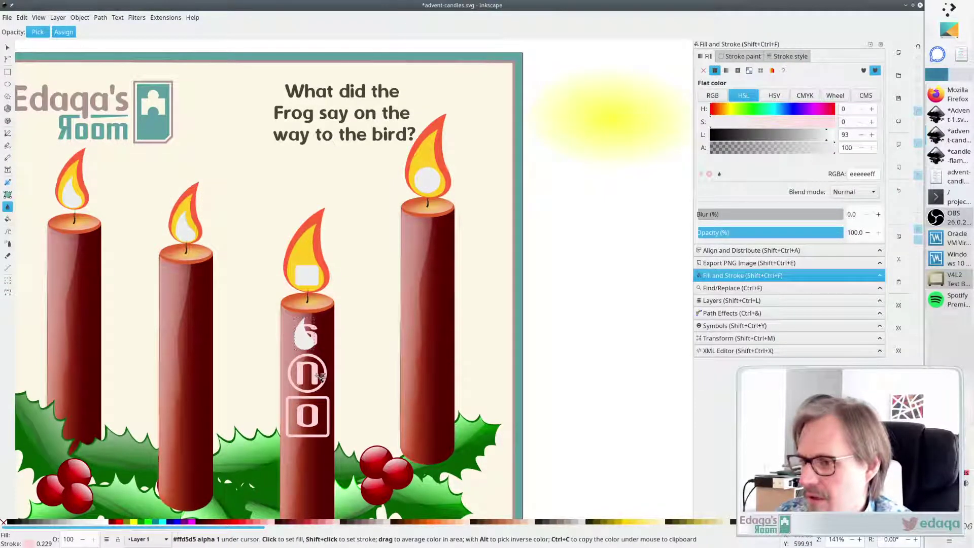
{"action": "left_click", "coordinate": [4, 523]}
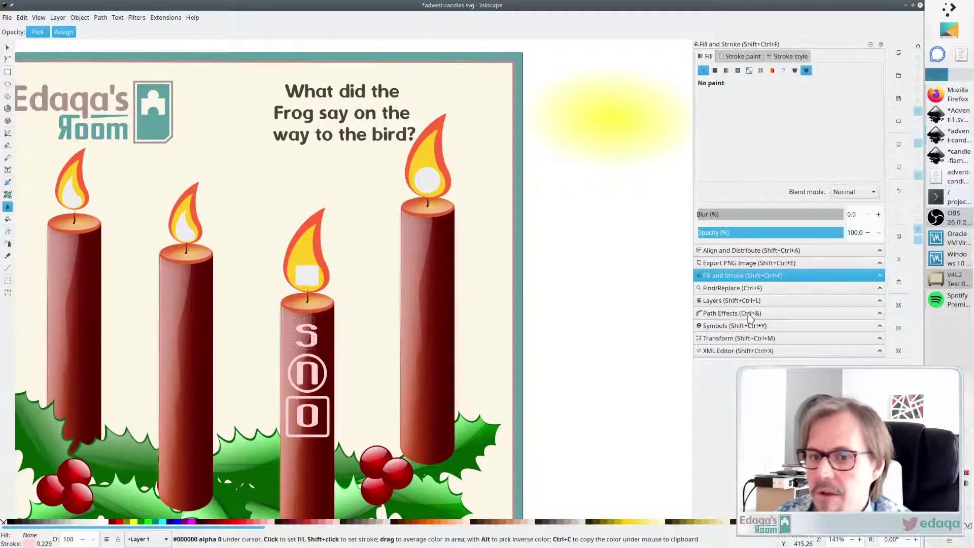
{"action": "left_click", "coordinate": [746, 56]}
{"action": "left_click", "coordinate": [784, 57]}
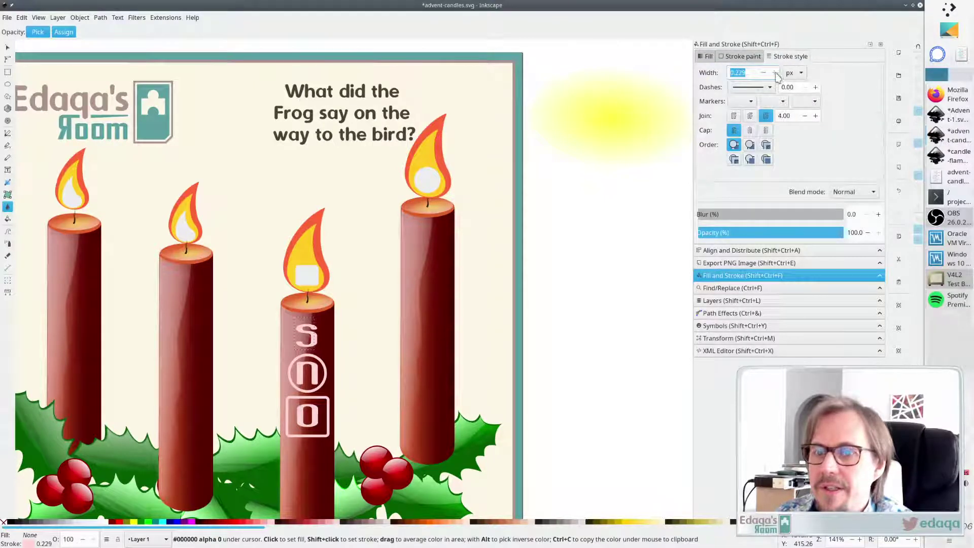
{"action": "left_click", "coordinate": [776, 72]}
{"action": "left_click", "coordinate": [775, 72]}
{"action": "left_click", "coordinate": [776, 73]}
{"action": "left_click", "coordinate": [776, 73]}
{"action": "left_click", "coordinate": [775, 73]}
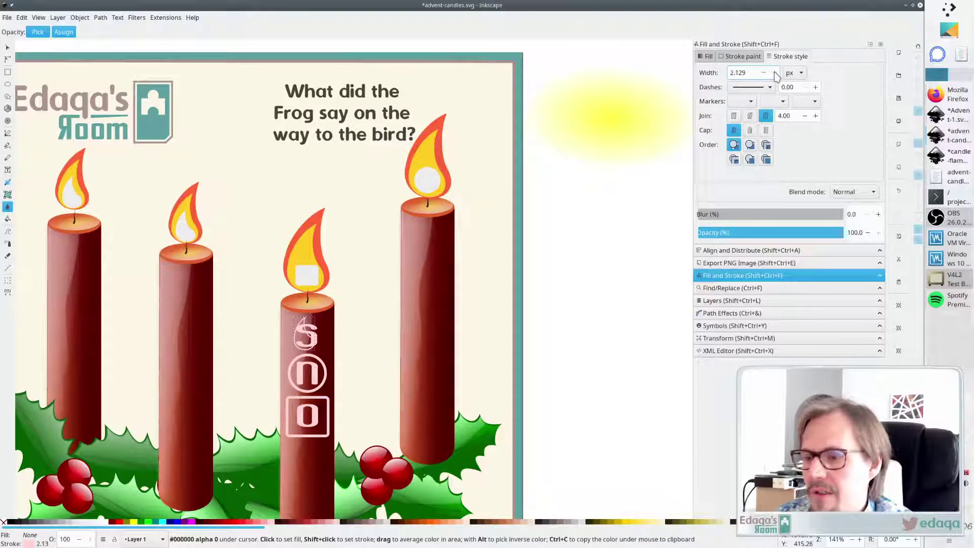
{"action": "left_click", "coordinate": [775, 73]}
{"action": "left_click", "coordinate": [776, 72]}
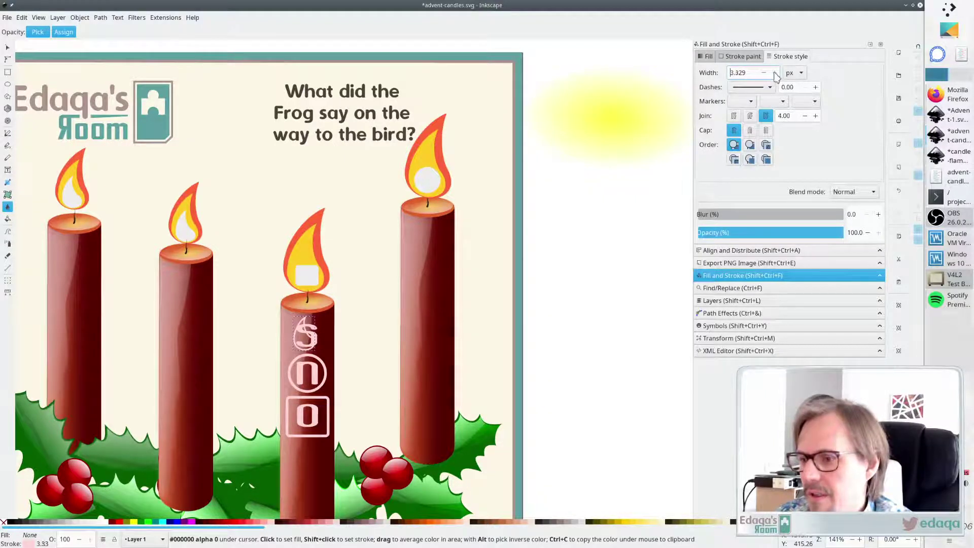
Set the stroke width of the flame outline over the letter s on the third candle to 5 px
{"action": "left_click", "coordinate": [776, 73]}
{"action": "left_click", "coordinate": [775, 72]}
{"action": "key", "text": "ctrl+z"}
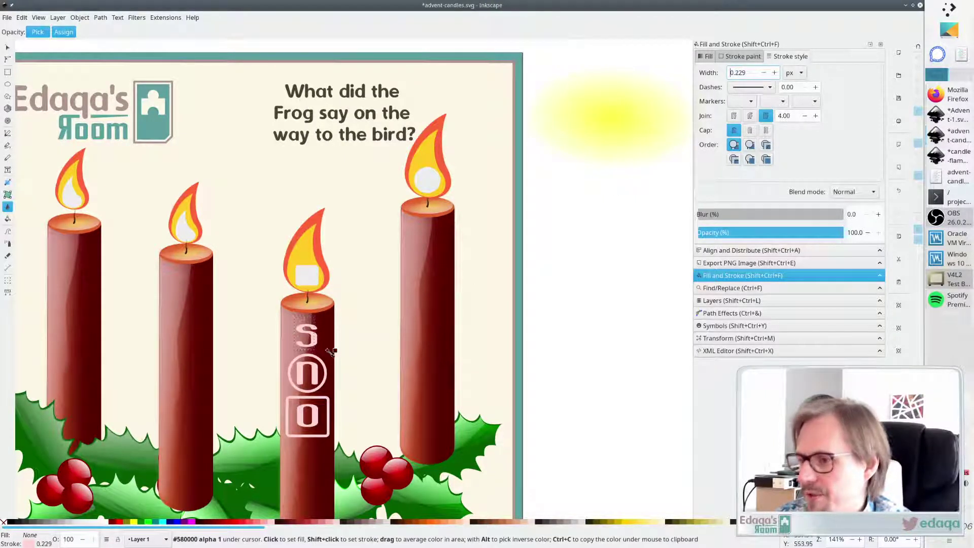
{"action": "triple_click", "coordinate": [750, 71]}
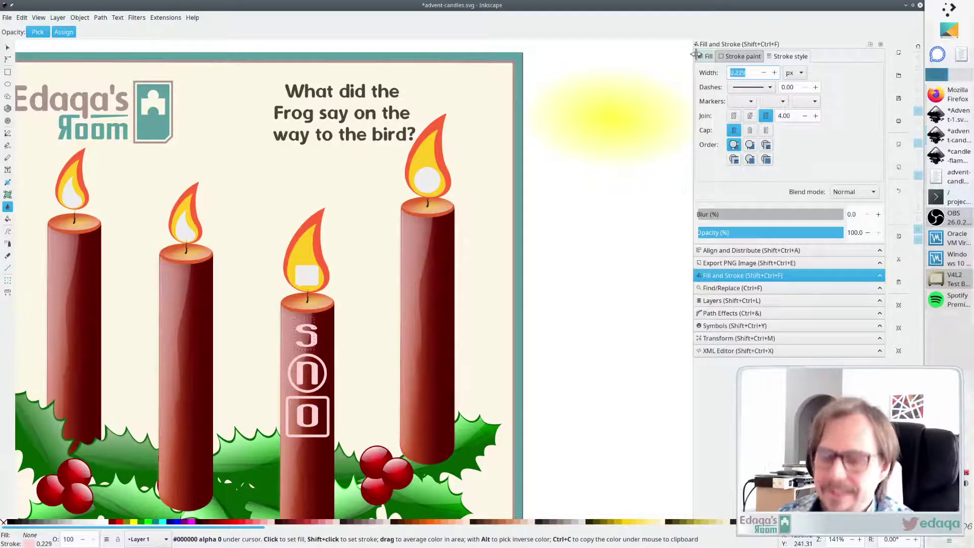
{"action": "type", "text": "5"}
{"action": "key", "text": "Return"}
{"action": "key", "text": "s"}
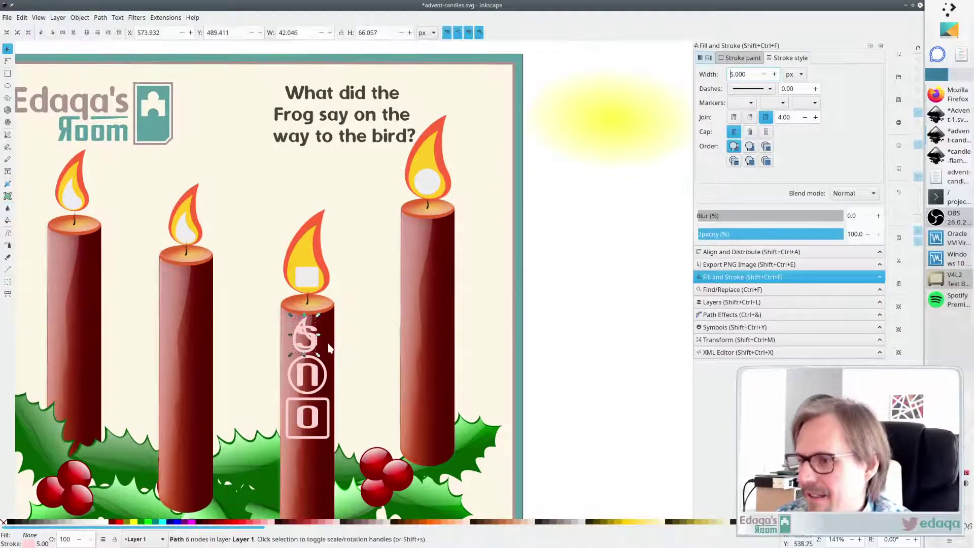
Enlarge the flame outline to about 54 by 85 px and position it over the letter s on the third candle
{"action": "left_click_drag", "start_coordinate": [306, 352], "coordinate": [279, 339]}
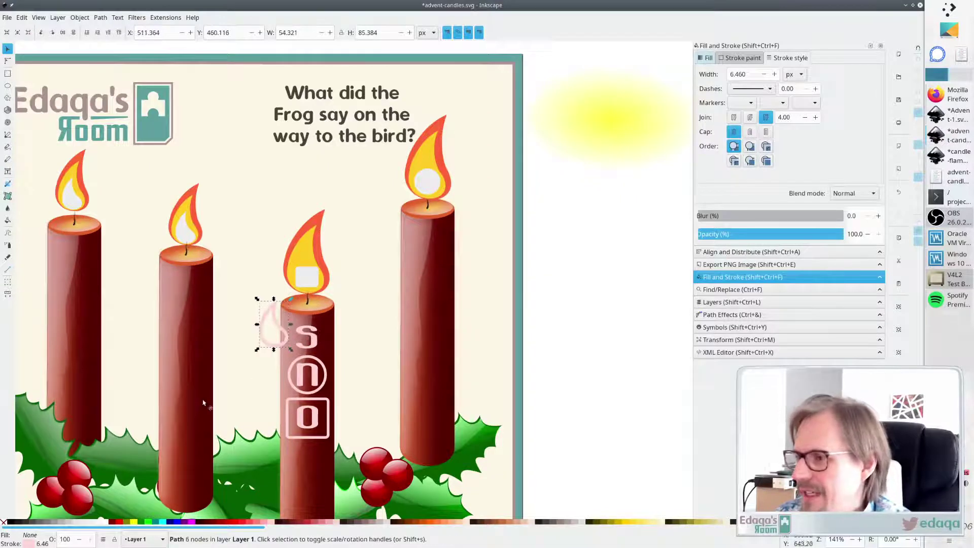
{"action": "scroll", "coordinate": [211, 365], "scroll_direction": "down", "scroll_amount": 5}
{"action": "scroll", "coordinate": [211, 365], "scroll_direction": "up", "scroll_amount": 6}
{"action": "scroll", "coordinate": [203, 355], "scroll_direction": "left", "scroll_amount": 4}
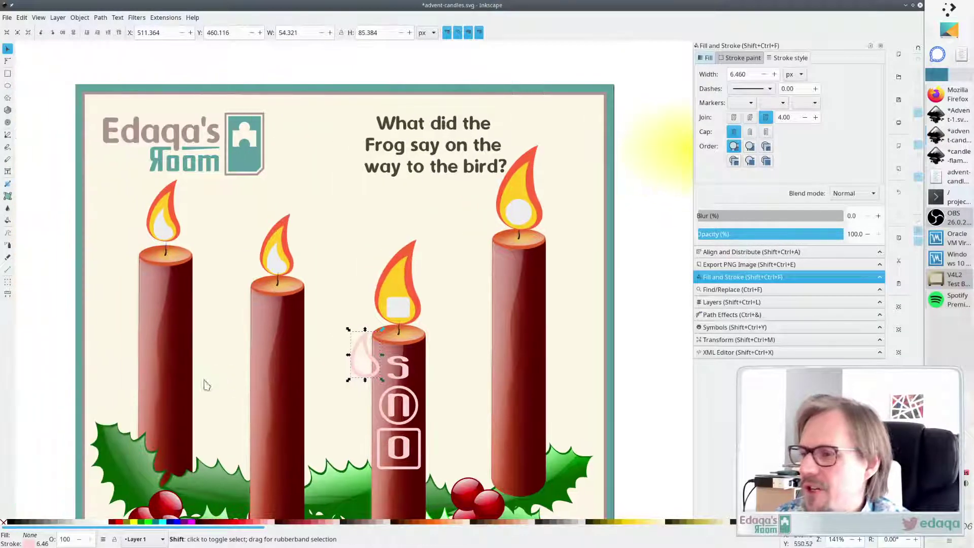
{"action": "scroll", "coordinate": [243, 416], "scroll_direction": "down", "scroll_amount": 7, "text": "ctrl"}
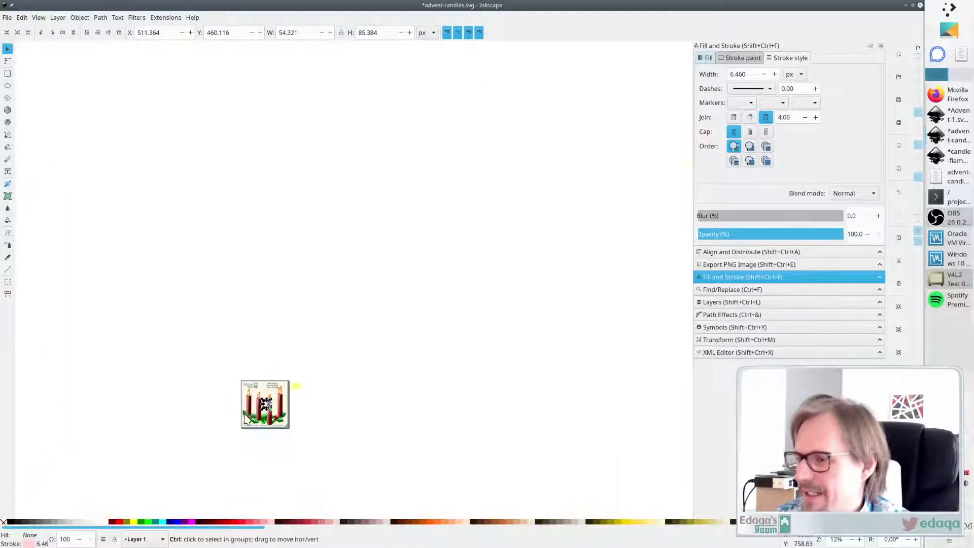
{"action": "scroll", "coordinate": [242, 416], "scroll_direction": "up", "scroll_amount": 7, "text": "ctrl"}
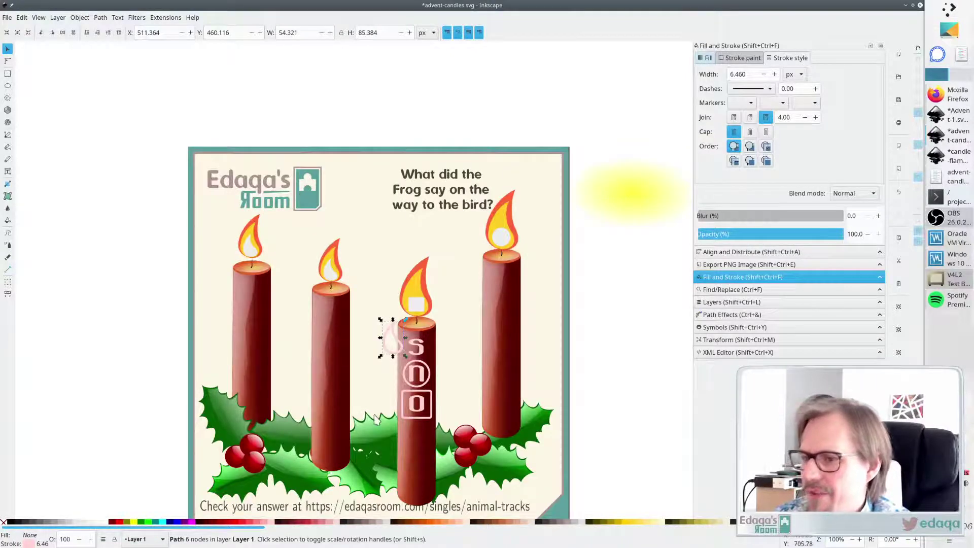
{"action": "scroll", "coordinate": [376, 420], "scroll_direction": "down", "scroll_amount": 2, "text": "ctrl"}
{"action": "scroll", "coordinate": [516, 450], "scroll_direction": "down", "scroll_amount": 5}
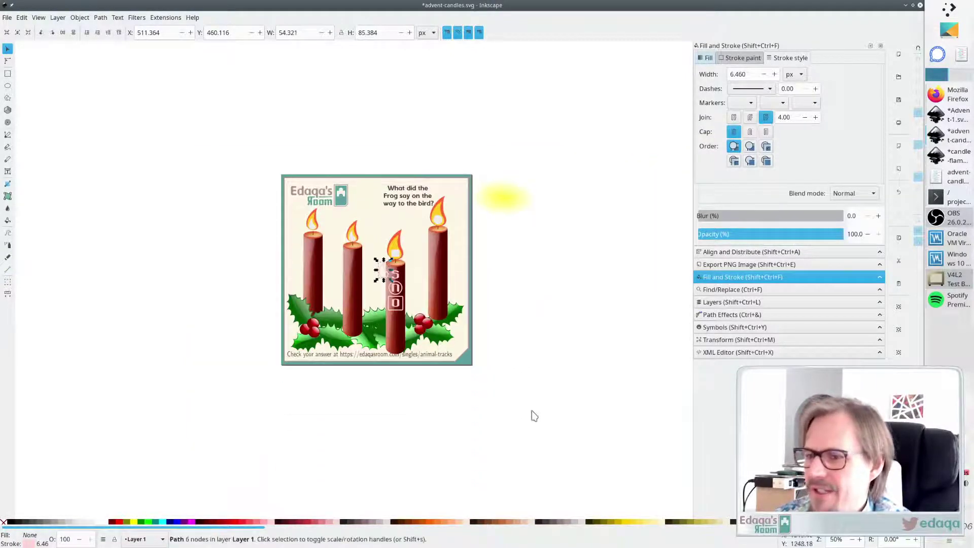
{"action": "scroll", "coordinate": [532, 413], "scroll_direction": "up", "scroll_amount": 3}
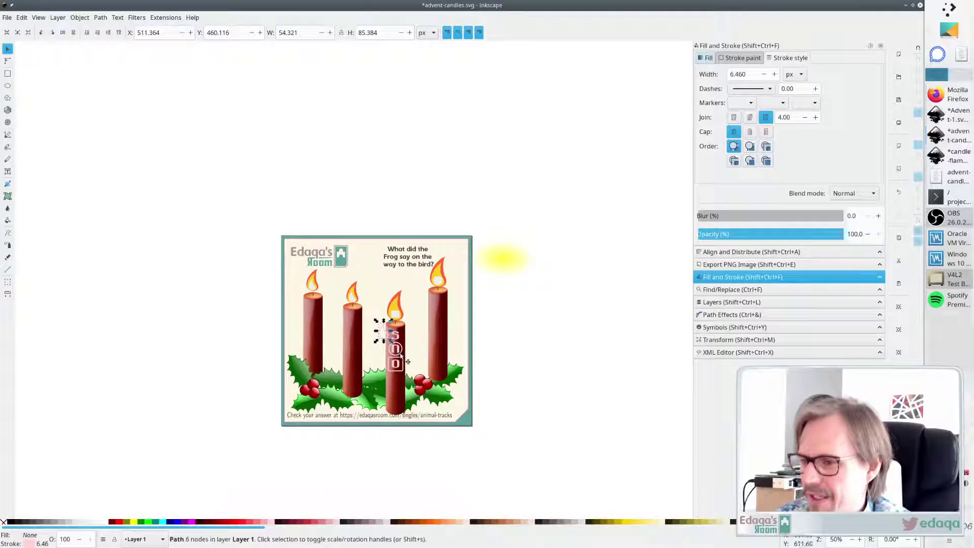
{"action": "left_click_drag", "start_coordinate": [388, 337], "coordinate": [404, 344]}
{"action": "scroll", "coordinate": [401, 342], "scroll_direction": "up", "scroll_amount": 3}
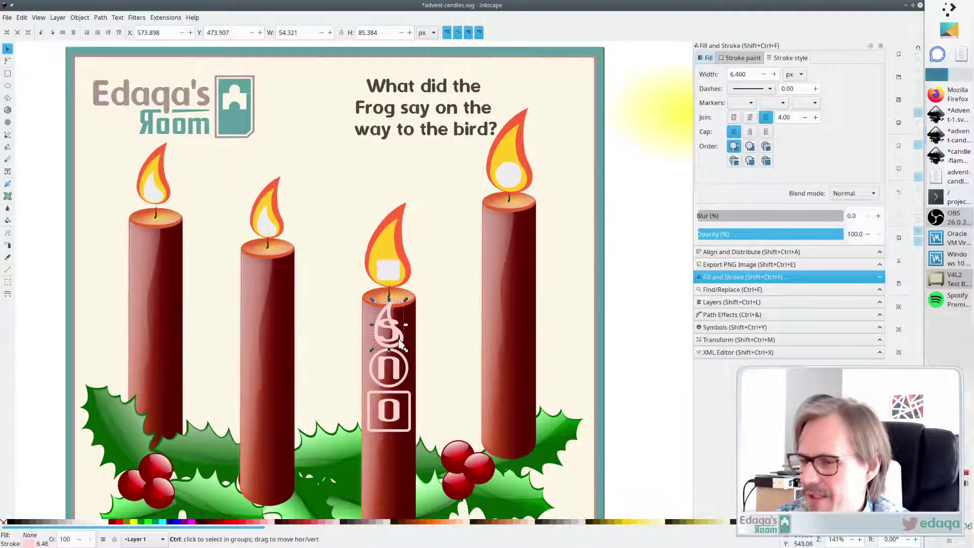
Scale the letter n down to about 28 by 31 px and the letter o to about 27 by 29 px
{"action": "scroll", "coordinate": [401, 343], "scroll_direction": "up", "scroll_amount": 1}
{"action": "left_click", "coordinate": [402, 377]}
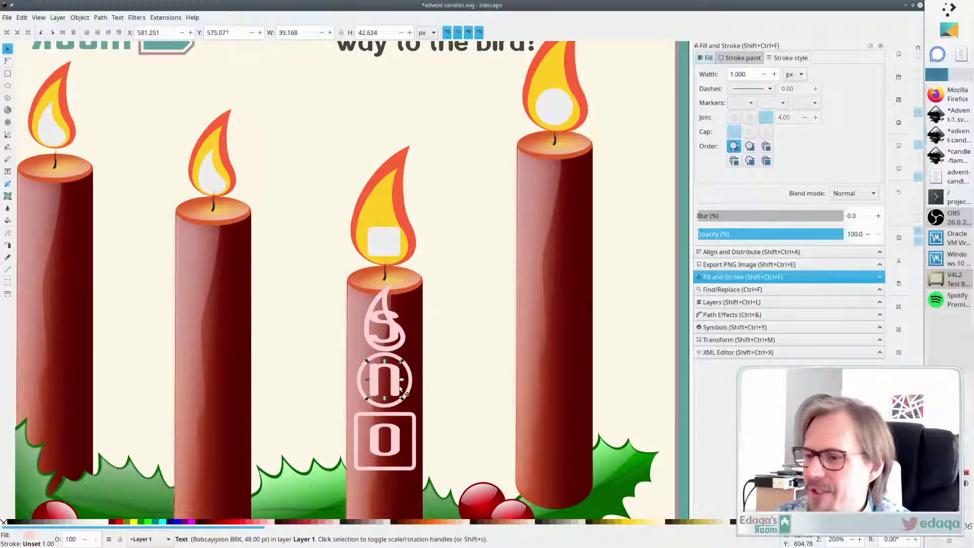
{"action": "left_click_drag", "start_coordinate": [364, 408], "coordinate": [373, 400]}
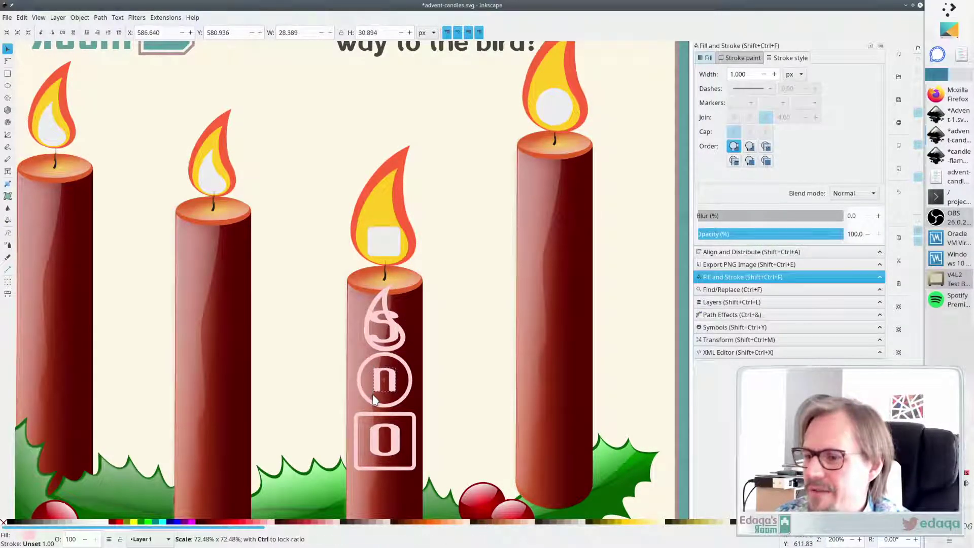
{"action": "left_click", "coordinate": [378, 440]}
{"action": "left_click_drag", "start_coordinate": [368, 462], "coordinate": [374, 456]}
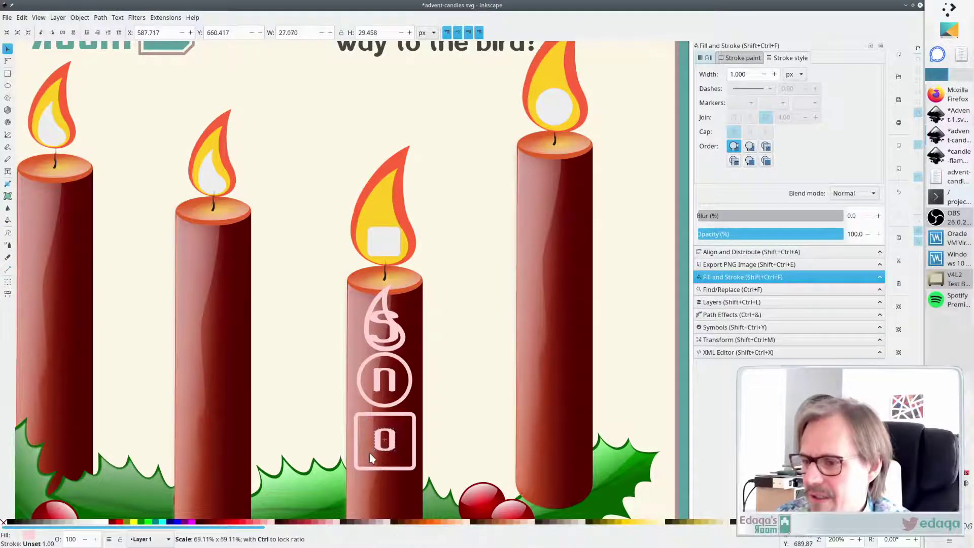
{"action": "left_click", "coordinate": [615, 378]}
Shrink the rounded rectangle around the o to about 64 by 61 px and the circle around the n to about 64 px
{"action": "left_click", "coordinate": [363, 471]}
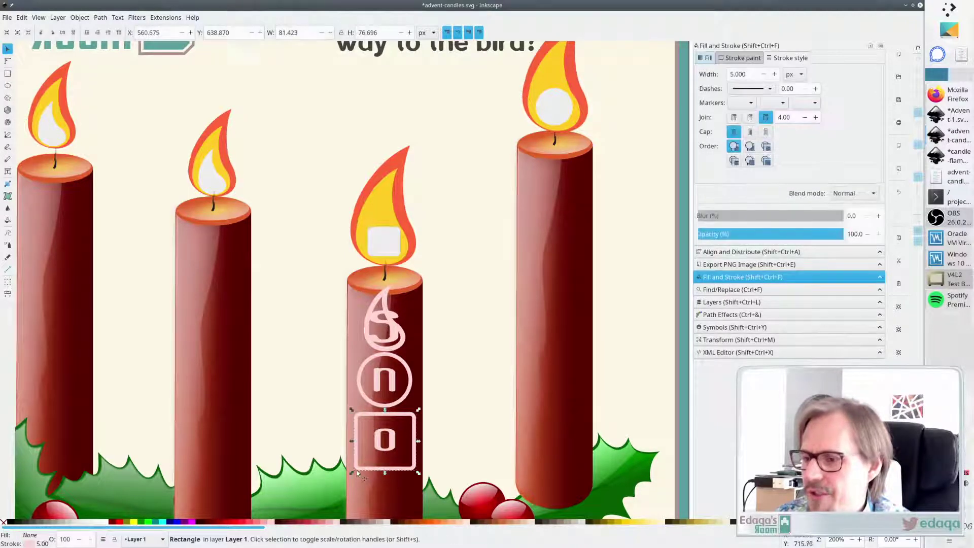
{"action": "left_click_drag", "start_coordinate": [357, 470], "coordinate": [357, 472]}
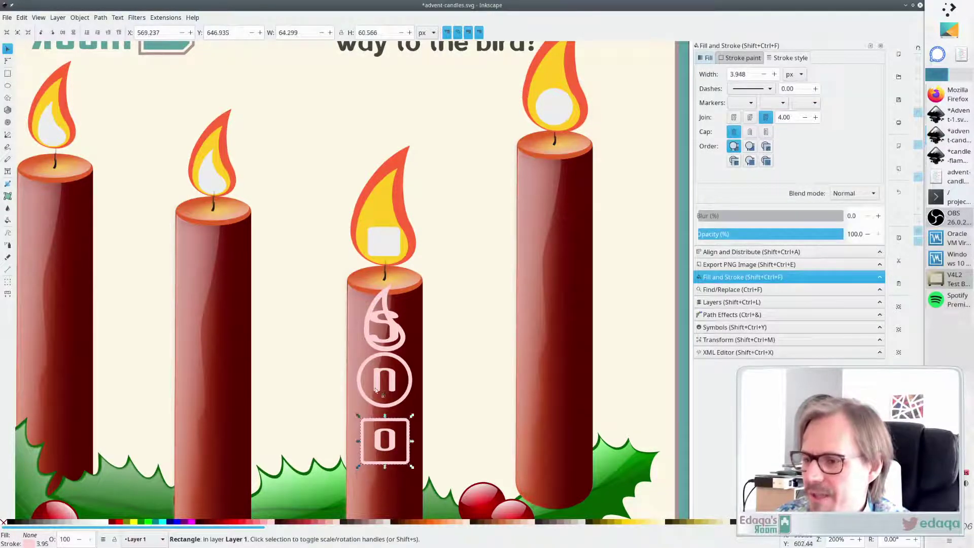
{"action": "left_click", "coordinate": [366, 399]}
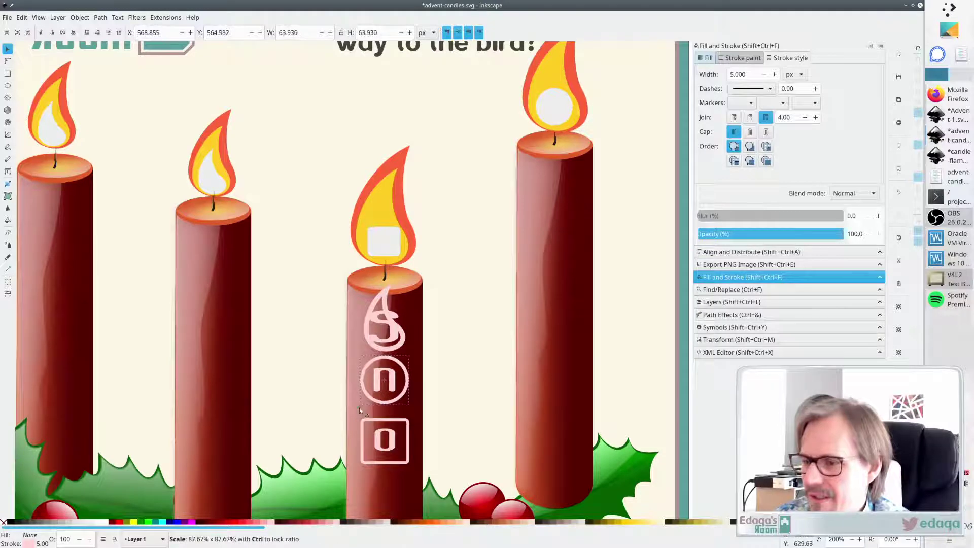
{"action": "key", "text": "Escape"}
Scale down the letter s and fit it inside the lower, rounded part of the flame outline
{"action": "scroll", "coordinate": [630, 347], "scroll_direction": "down", "scroll_amount": 5}
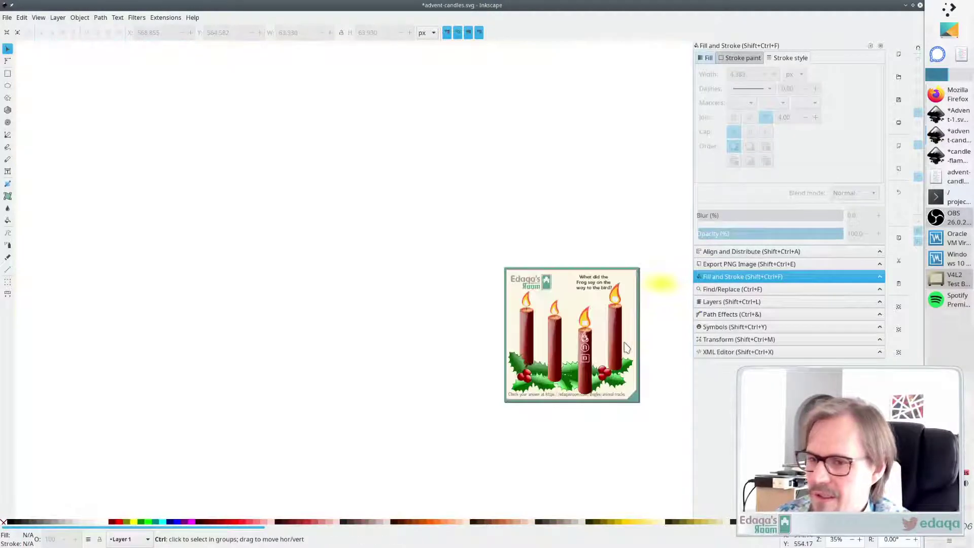
{"action": "scroll", "coordinate": [624, 345], "scroll_direction": "up", "scroll_amount": 4}
{"action": "scroll", "coordinate": [601, 343], "scroll_direction": "up", "scroll_amount": 2}
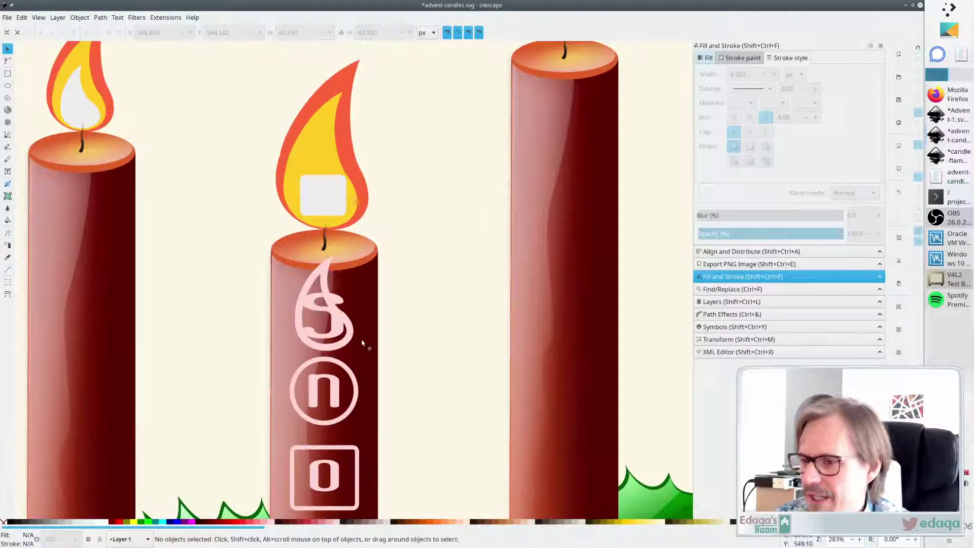
{"action": "left_click", "coordinate": [342, 333]}
{"action": "left_click_drag", "start_coordinate": [294, 352], "coordinate": [331, 331]}
{"action": "left_click", "coordinate": [348, 327]}
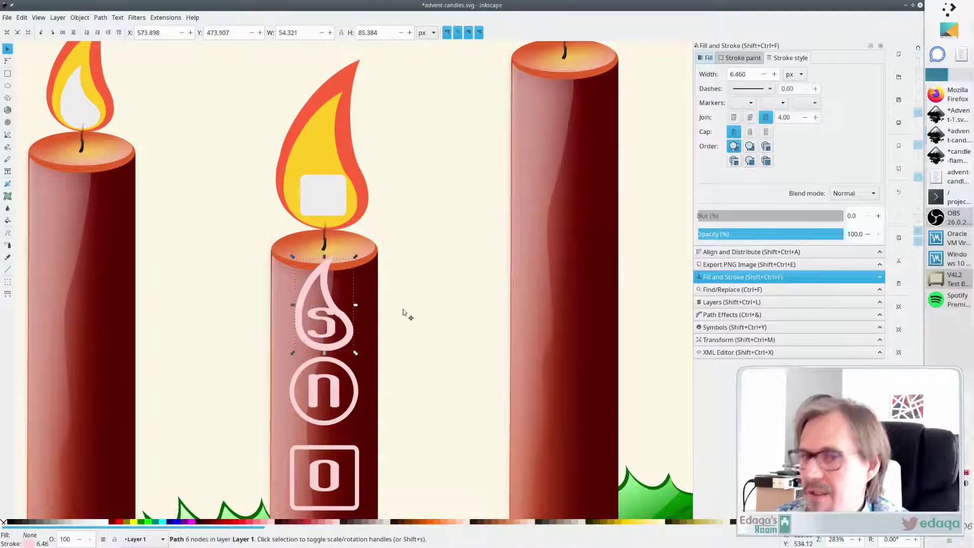
{"action": "double_click", "coordinate": [738, 74]}
{"action": "type", "text": "4"}
{"action": "key", "text": "Return"}
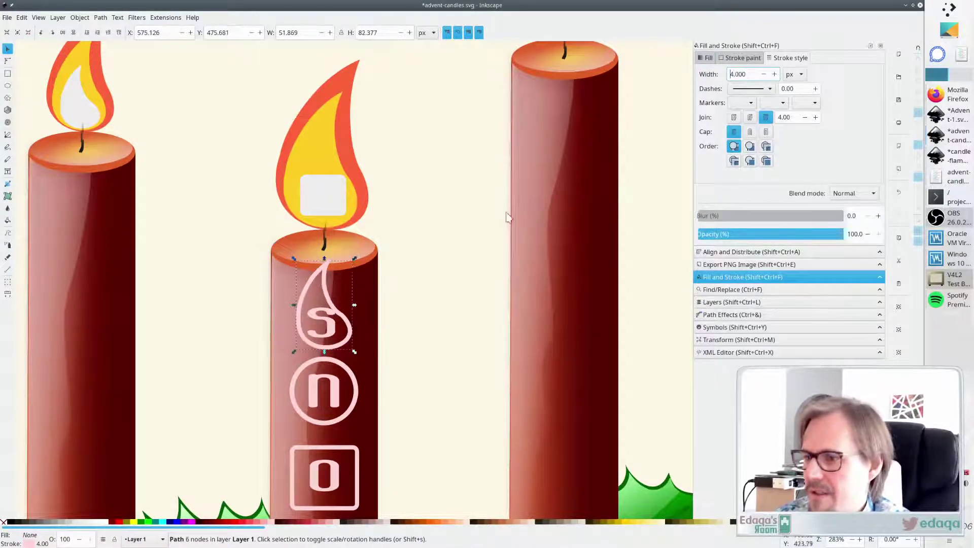
{"action": "key", "text": "ctrl+z"}
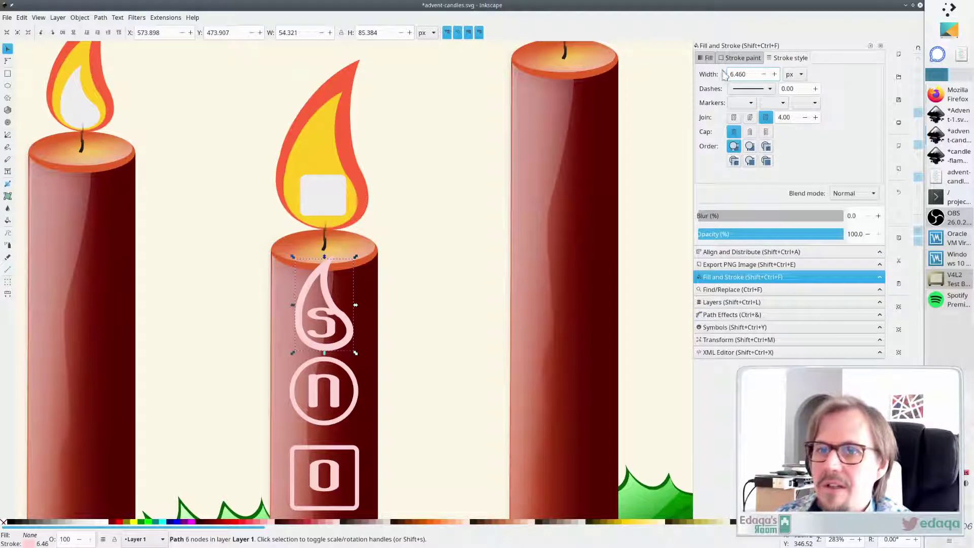
Set the stroke width of the flame outline on the third candle to 4 px
{"action": "triple_click", "coordinate": [745, 71]}
{"action": "type", "text": "4"}
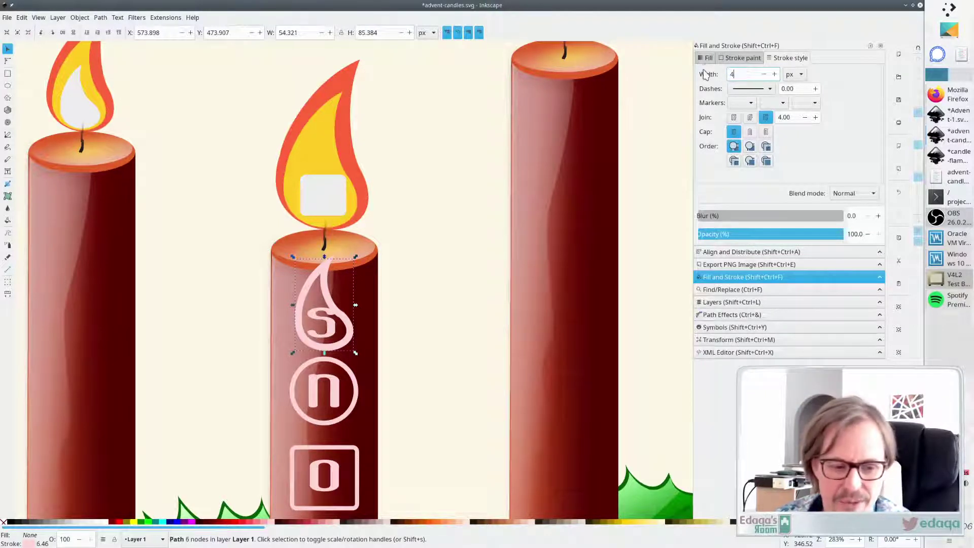
{"action": "key", "text": "Return"}
{"action": "left_click", "coordinate": [420, 326]}
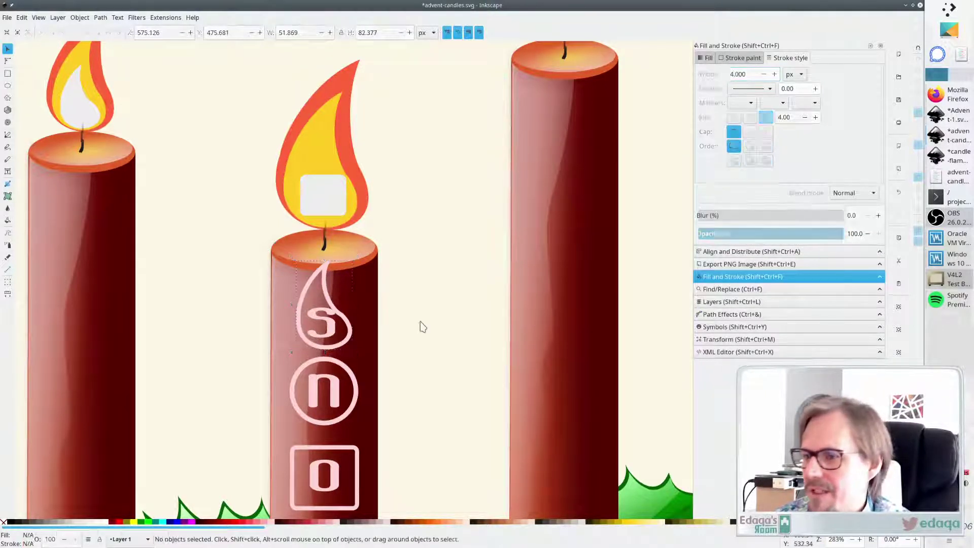
Move the letter s slightly to the right so it sits centred inside the flame outline
{"action": "left_click", "coordinate": [330, 335]}
{"action": "left_click_drag", "start_coordinate": [330, 335], "coordinate": [341, 335]}
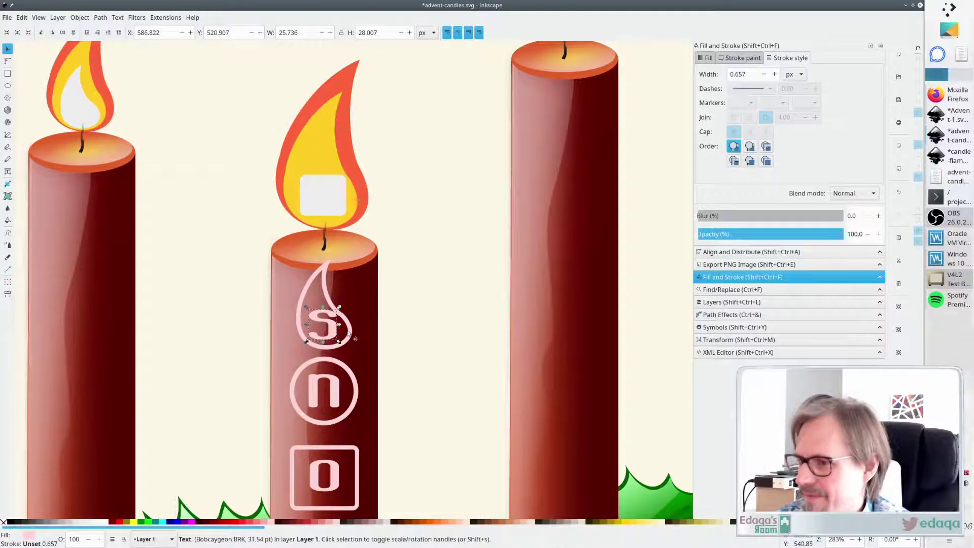
{"action": "left_click", "coordinate": [350, 333]}
{"action": "left_click", "coordinate": [452, 321]}
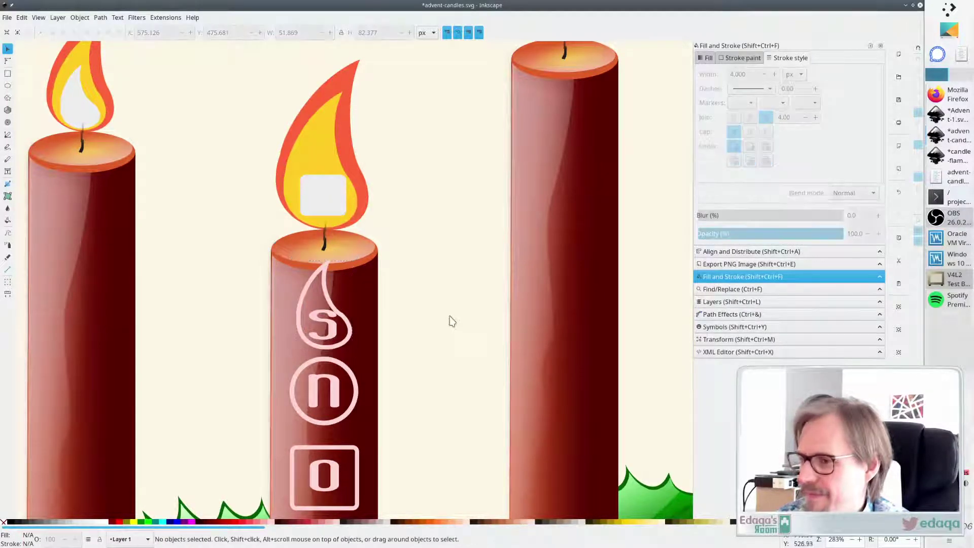
Shift the circled n, the flame outline and its letter s slightly down the third candle, closer to the boxed o
{"action": "scroll", "coordinate": [452, 323], "scroll_direction": "down", "scroll_amount": 2}
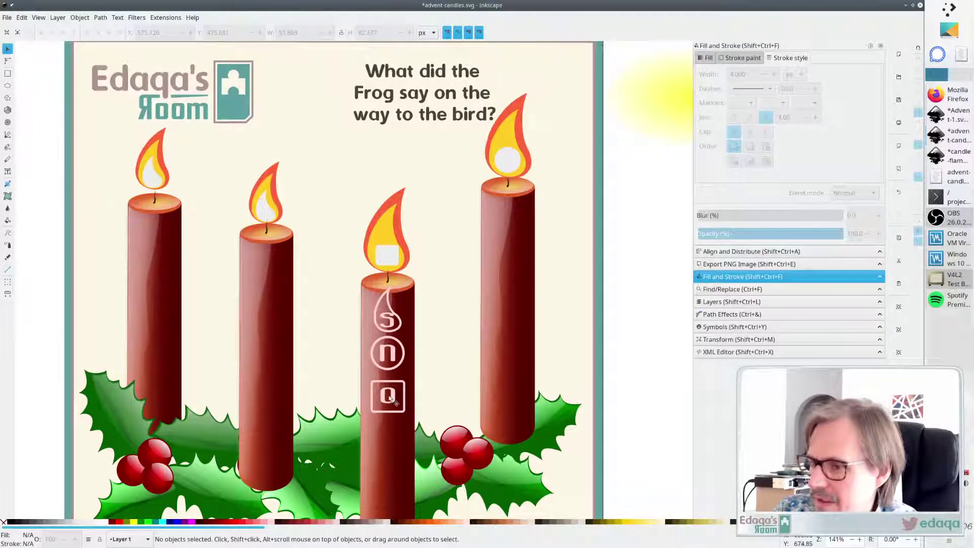
{"action": "left_click_drag", "start_coordinate": [390, 373], "coordinate": [391, 333]}
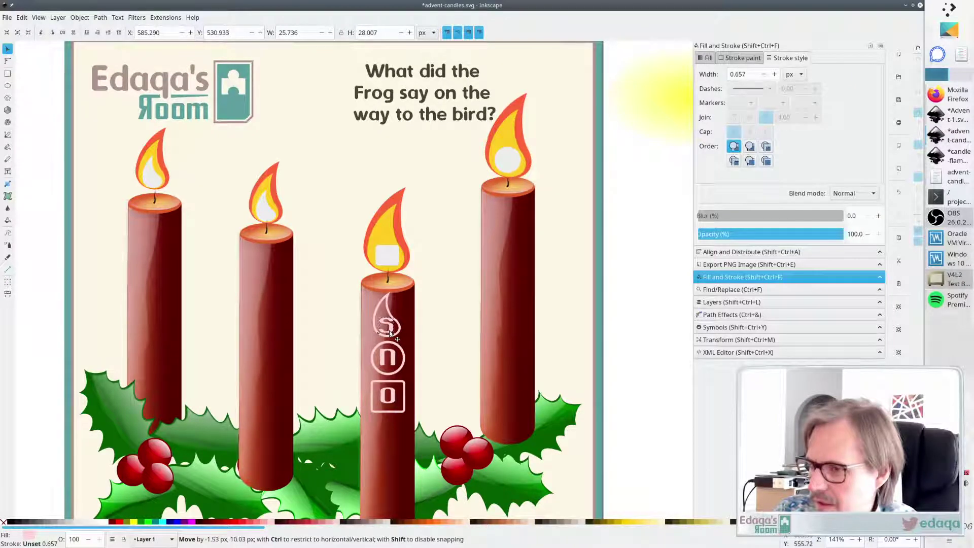
{"action": "left_click", "coordinate": [455, 325]}
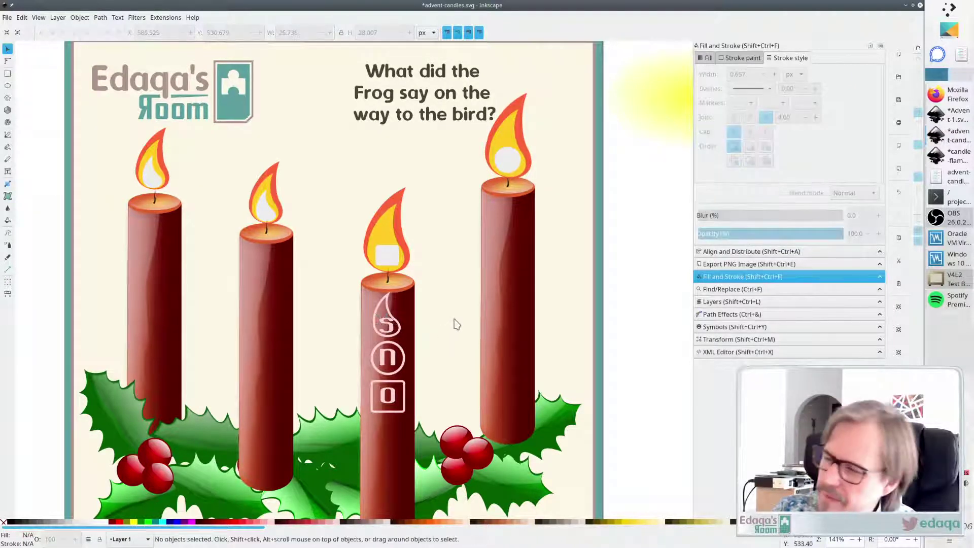
{"action": "left_click", "coordinate": [387, 345]}
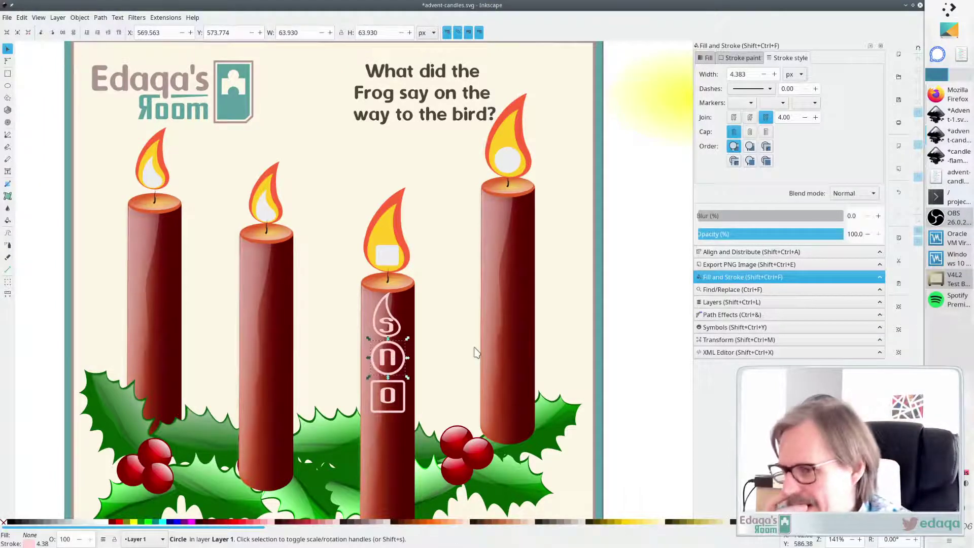
{"action": "left_click", "coordinate": [452, 342]}
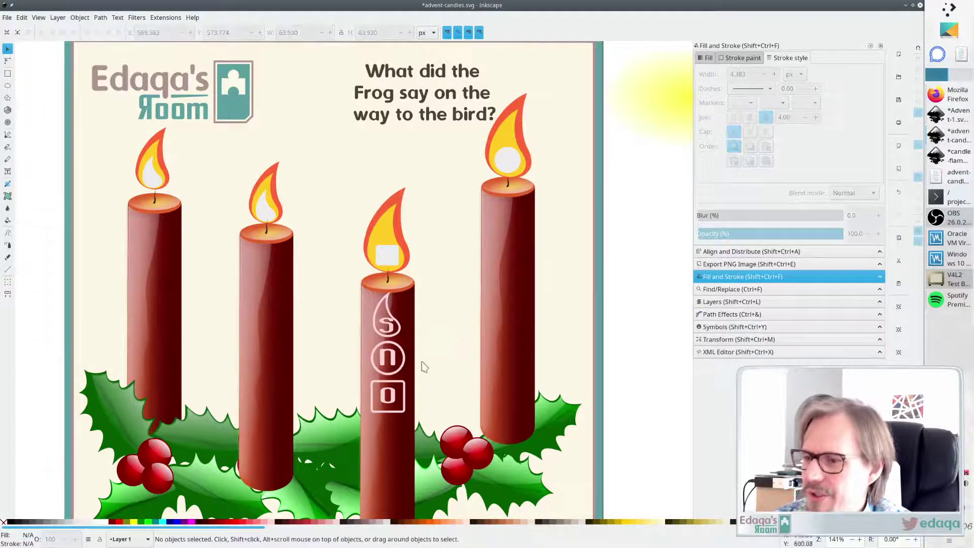
Examine the whole card and the symbols on the third candle at several magnifications
{"action": "scroll", "coordinate": [458, 385], "scroll_direction": "down", "scroll_amount": 4}
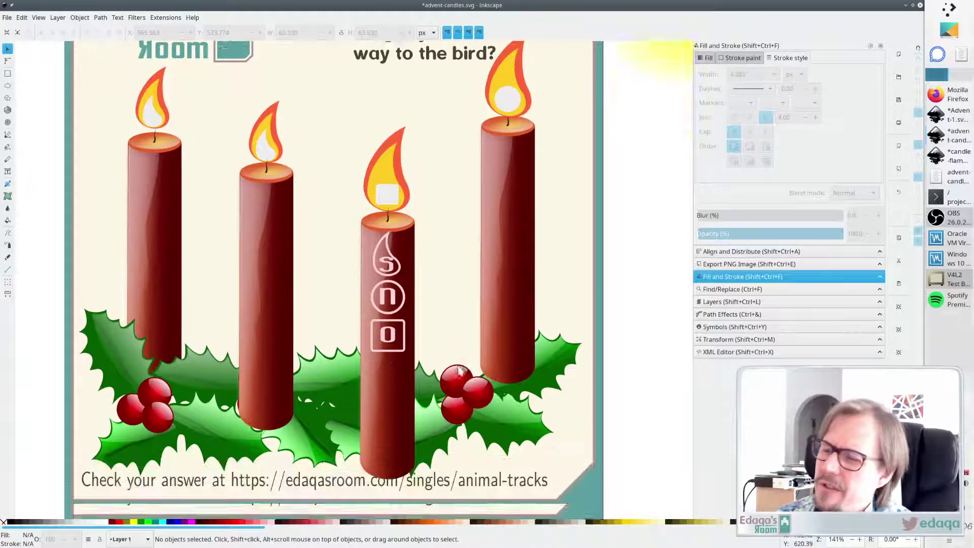
{"action": "scroll", "coordinate": [446, 370], "scroll_direction": "up", "scroll_amount": 5}
{"action": "scroll", "coordinate": [441, 363], "scroll_direction": "down", "scroll_amount": 3}
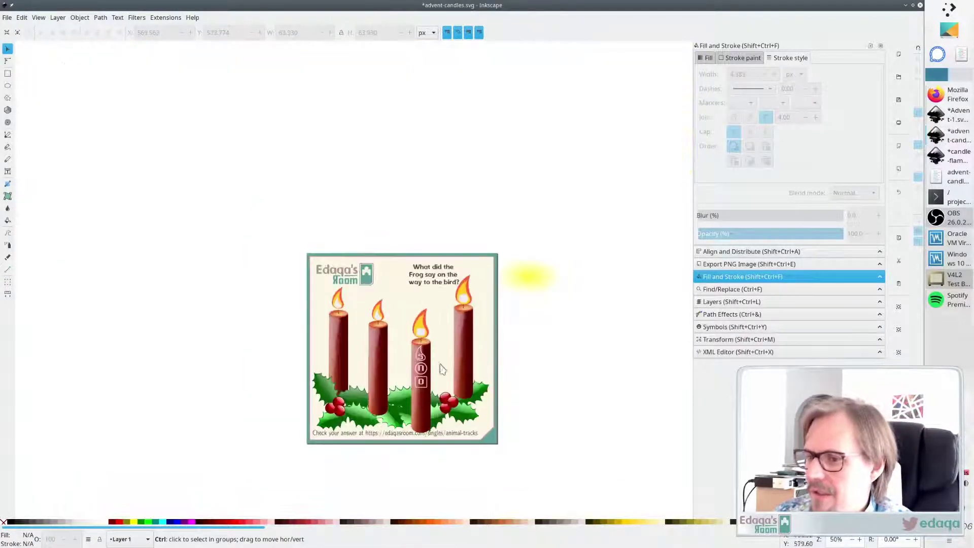
{"action": "scroll", "coordinate": [449, 380], "scroll_direction": "up", "scroll_amount": 3}
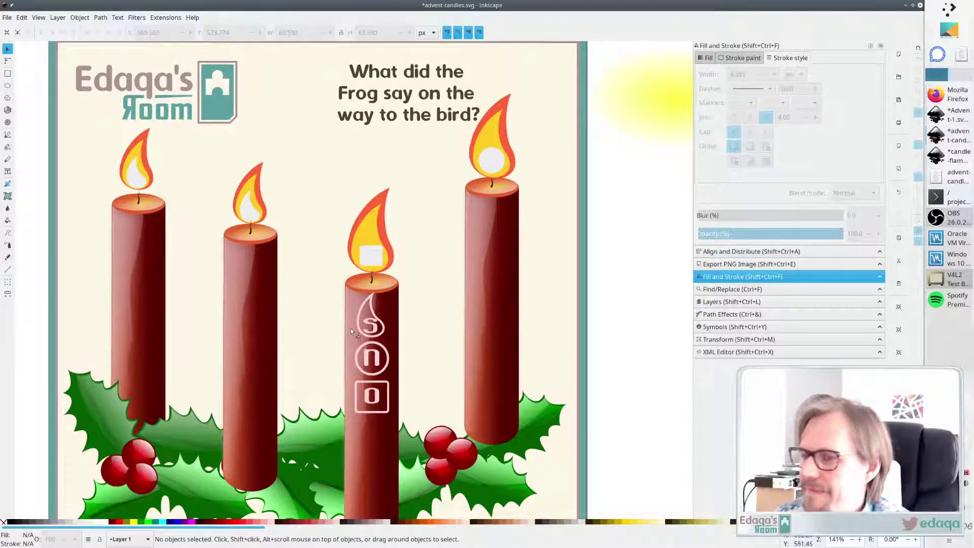
{"action": "scroll", "coordinate": [346, 320], "scroll_direction": "down", "scroll_amount": 3}
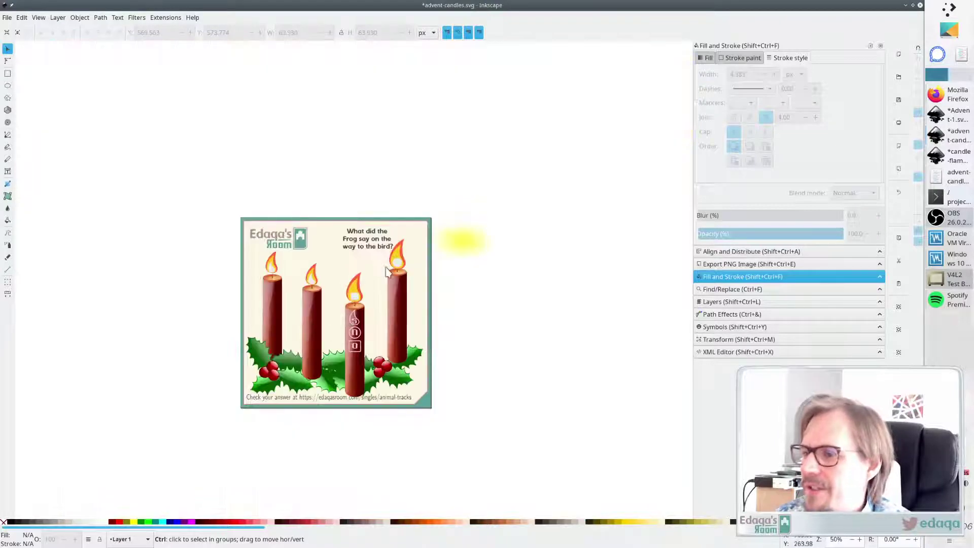
{"action": "scroll", "coordinate": [375, 283], "scroll_direction": "up", "scroll_amount": 2}
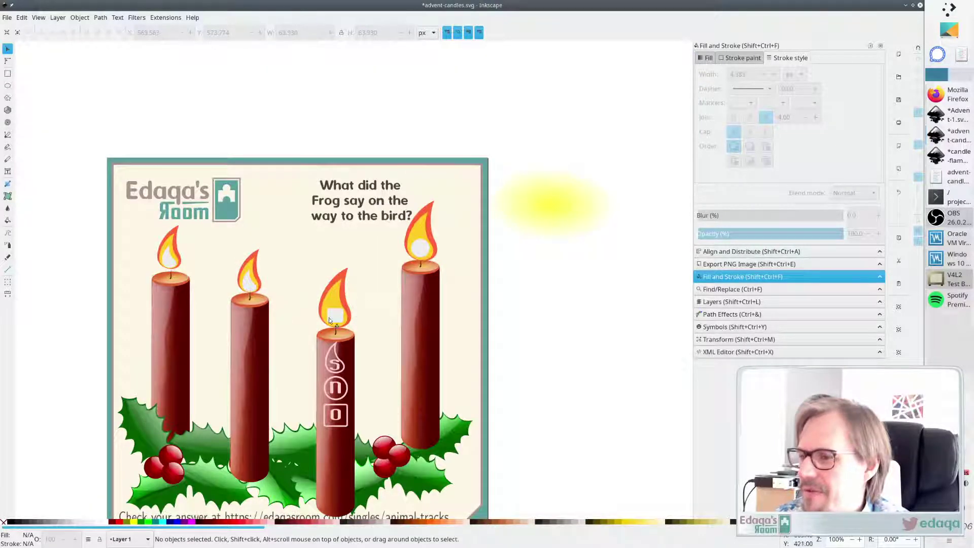
{"action": "scroll", "coordinate": [282, 340], "scroll_direction": "down", "scroll_amount": 1}
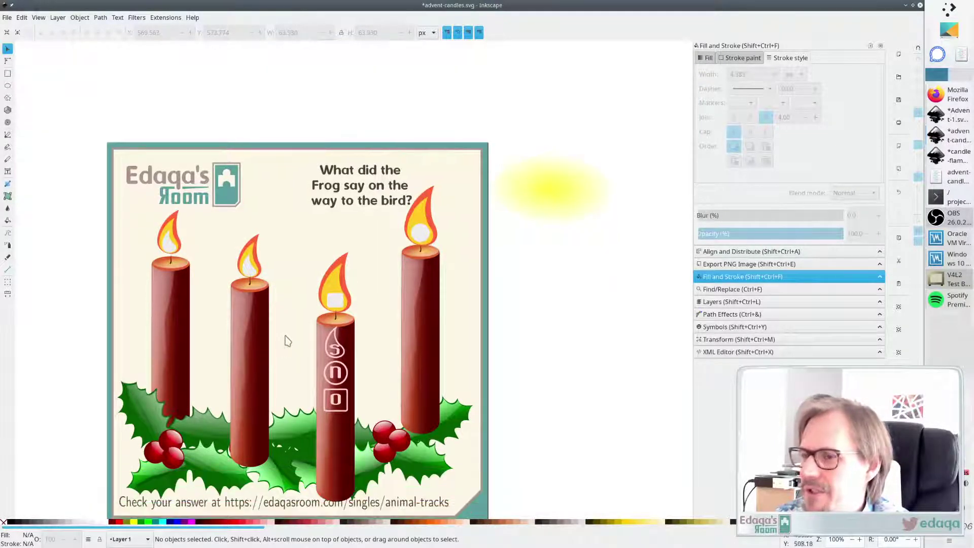
{"action": "scroll", "coordinate": [287, 340], "scroll_direction": "left", "scroll_amount": 3}
{"action": "scroll", "coordinate": [386, 319], "scroll_direction": "up", "scroll_amount": 2}
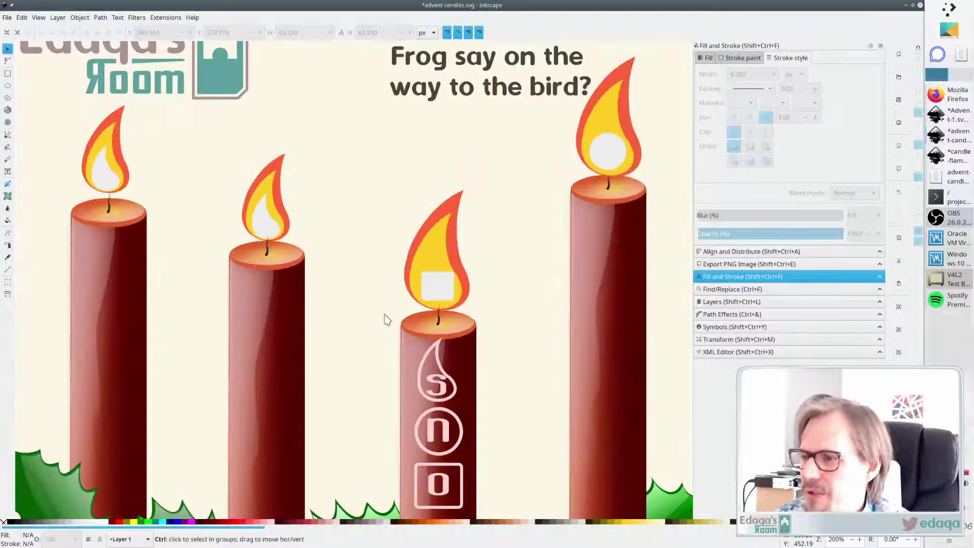
{"action": "scroll", "coordinate": [384, 320], "scroll_direction": "down", "scroll_amount": 2}
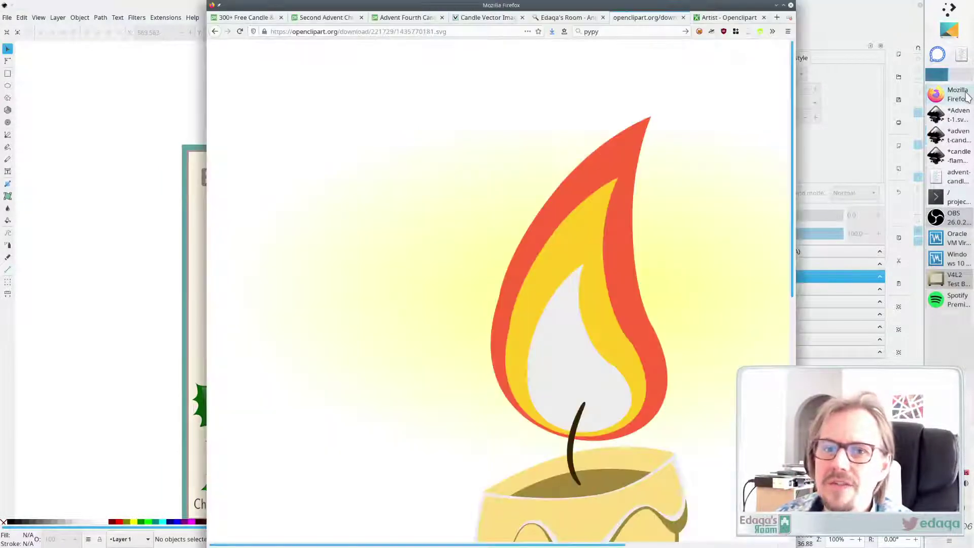
Switch to Firefox, return to the Openclipart candle results and search the site for "christmas"
{"action": "left_click", "coordinate": [953, 95]}
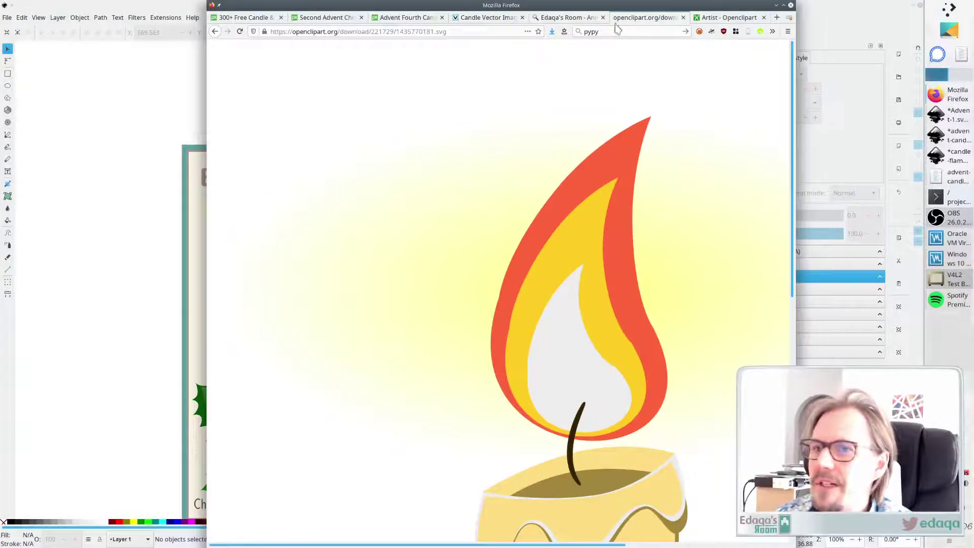
{"action": "left_click", "coordinate": [216, 32]}
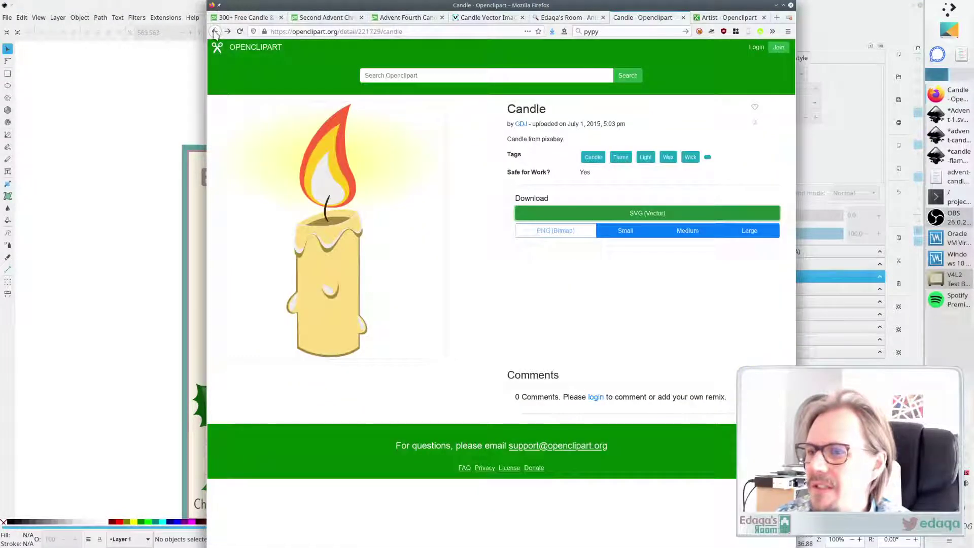
{"action": "left_click", "coordinate": [215, 31]}
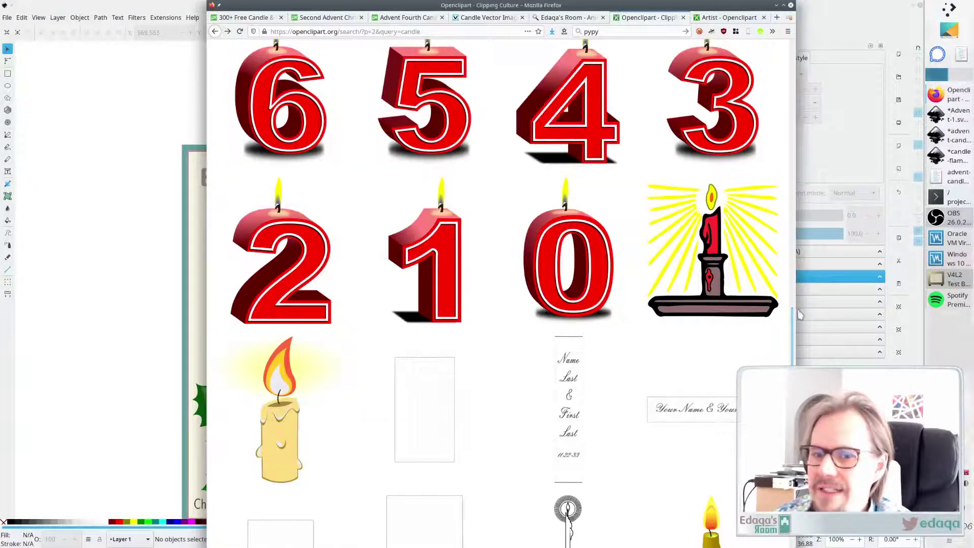
{"action": "left_click_drag", "start_coordinate": [793, 317], "coordinate": [554, 57]}
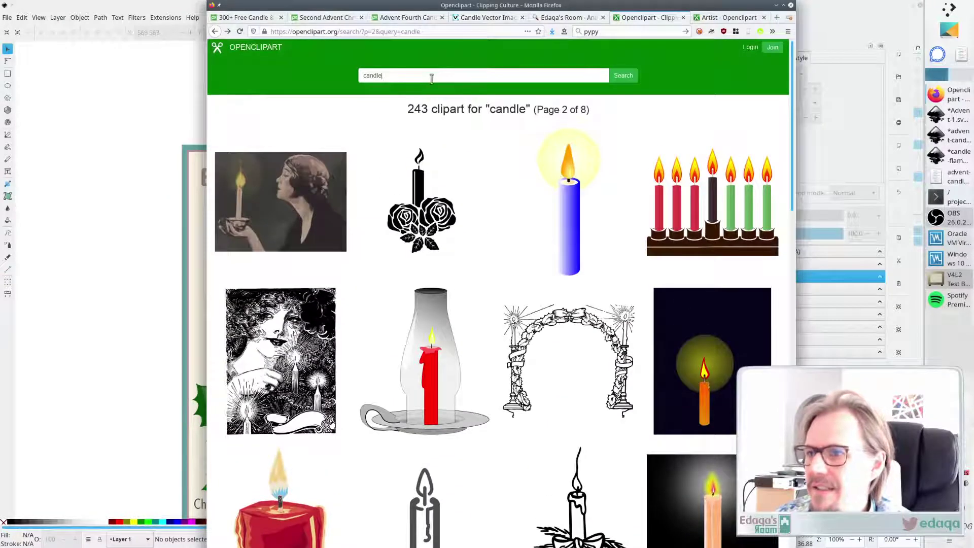
{"action": "type", "text": "chri"}
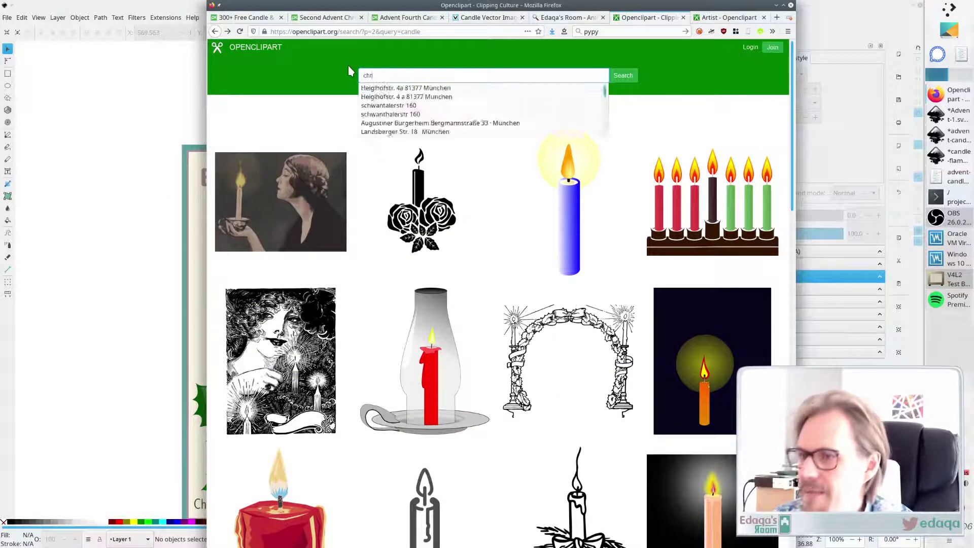
{"action": "type", "text": "stmas"}
{"action": "key", "text": "Return"}
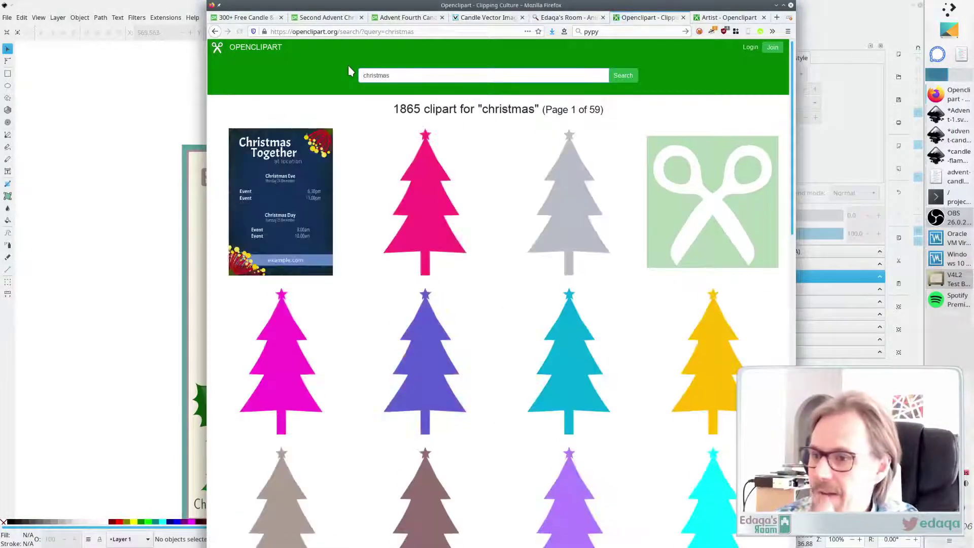
Browse pages 1 to 4 of the Openclipart christmas results for usable artwork
{"action": "scroll", "coordinate": [439, 250], "scroll_direction": "down", "scroll_amount": 10}
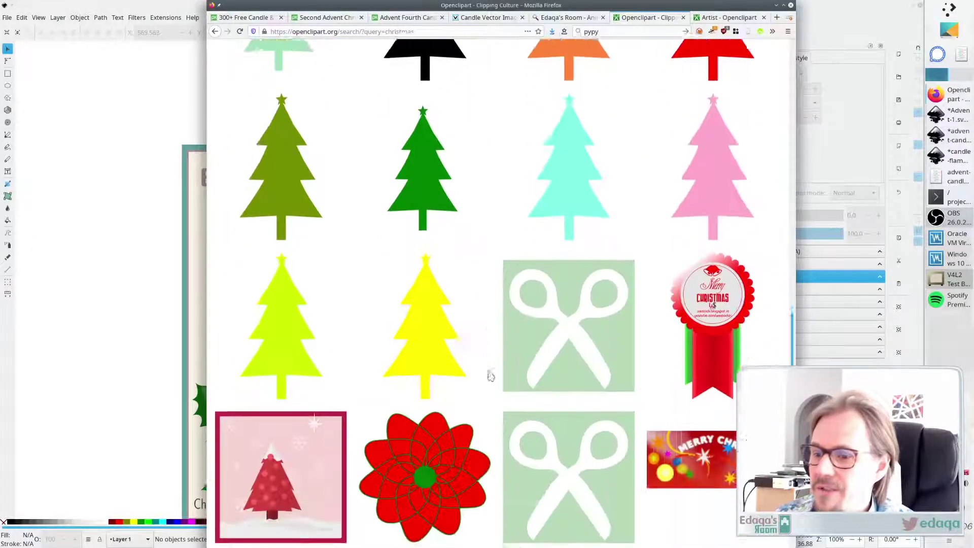
{"action": "scroll", "coordinate": [491, 376], "scroll_direction": "down", "scroll_amount": 3}
{"action": "left_click", "coordinate": [528, 469]}
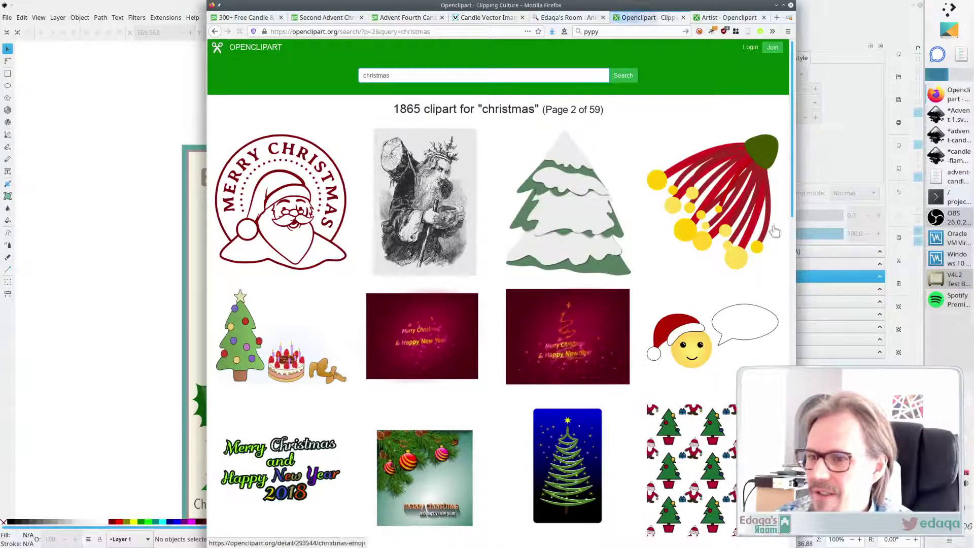
{"action": "scroll", "coordinate": [784, 228], "scroll_direction": "down", "scroll_amount": 7}
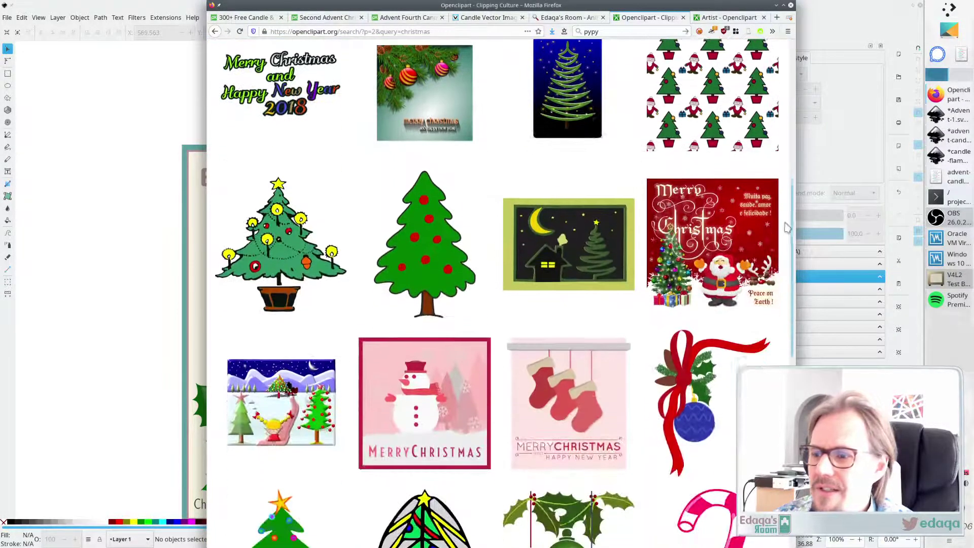
{"action": "scroll", "coordinate": [787, 228], "scroll_direction": "down", "scroll_amount": 8}
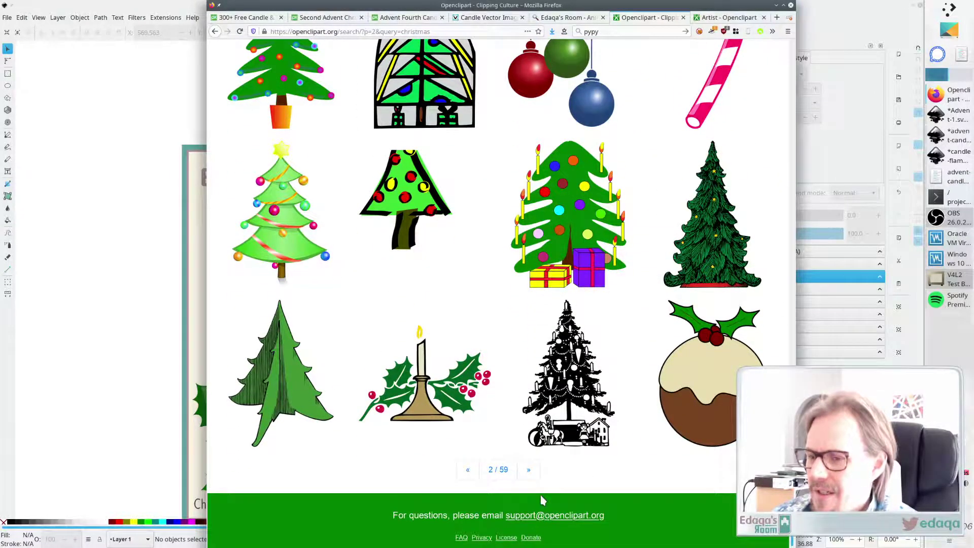
{"action": "left_click", "coordinate": [529, 470]}
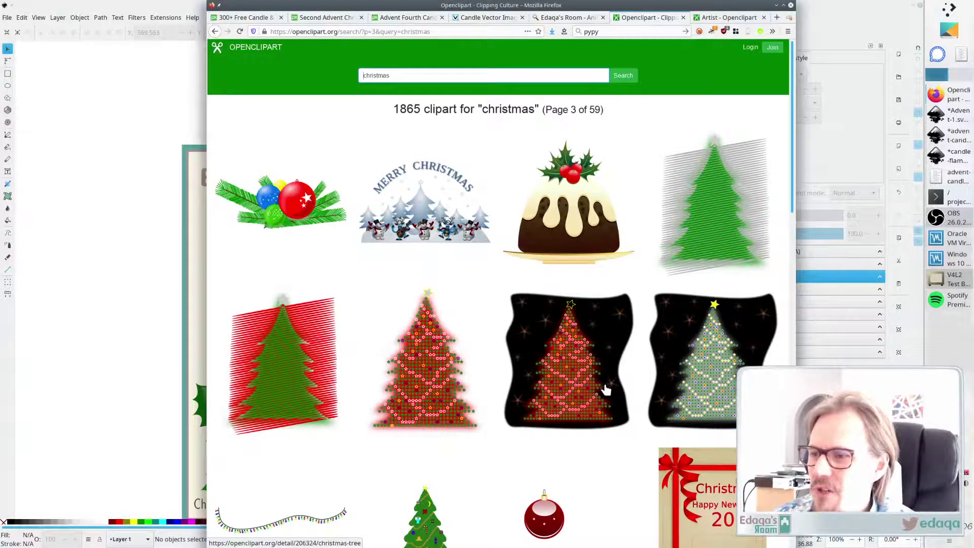
{"action": "scroll", "coordinate": [609, 388], "scroll_direction": "down", "scroll_amount": 3}
{"action": "scroll", "coordinate": [607, 374], "scroll_direction": "down", "scroll_amount": 14}
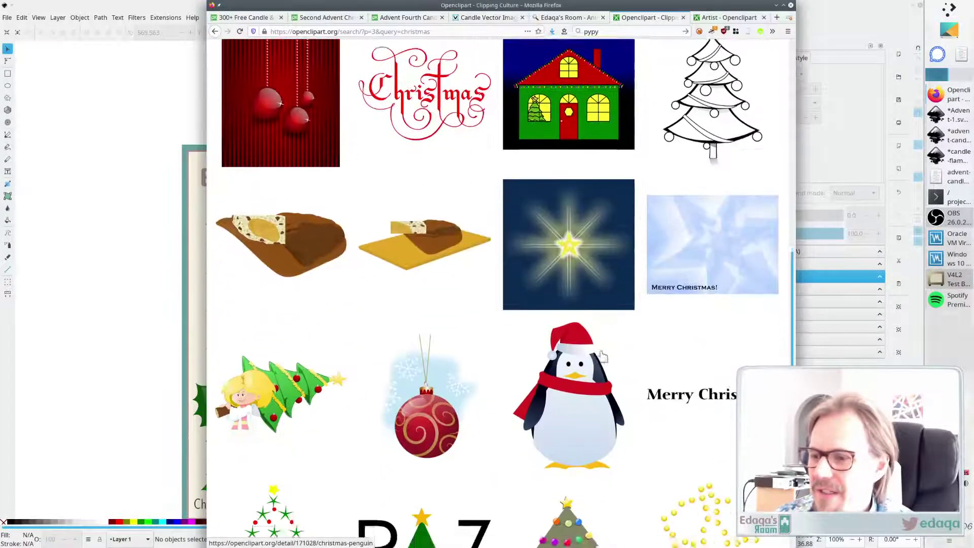
{"action": "left_click", "coordinate": [528, 469]}
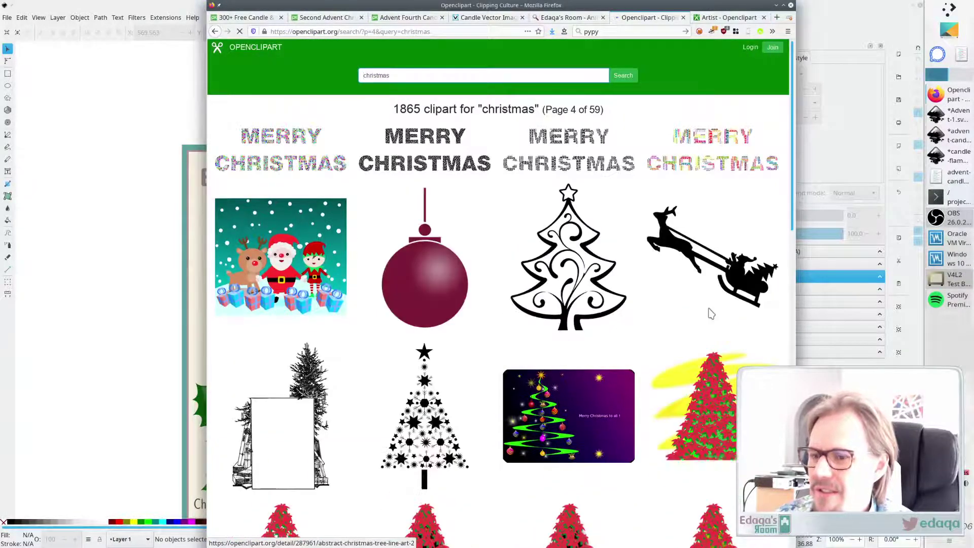
{"action": "scroll", "coordinate": [695, 327], "scroll_direction": "down", "scroll_amount": 2}
{"action": "scroll", "coordinate": [684, 336], "scroll_direction": "down", "scroll_amount": 2}
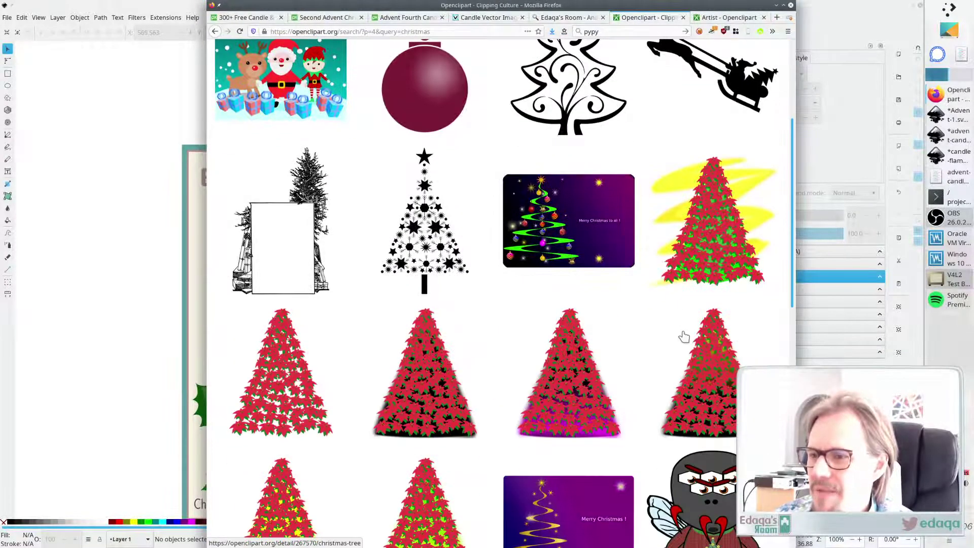
{"action": "scroll", "coordinate": [685, 335], "scroll_direction": "down", "scroll_amount": 2}
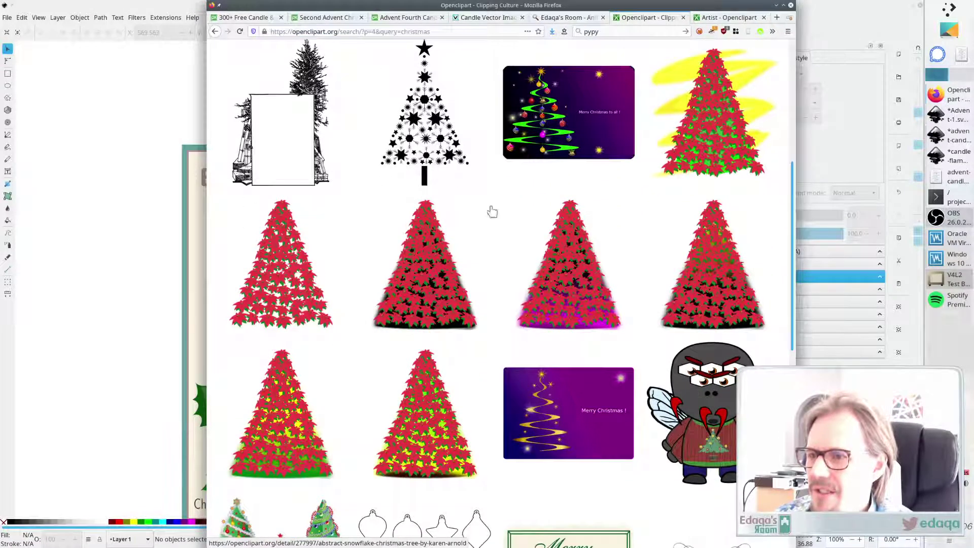
Switch back to Inkscape and delete the flame outline around the letter s on the third candle
{"action": "key", "text": "alt+Tab"}
{"action": "left_click", "coordinate": [417, 356]}
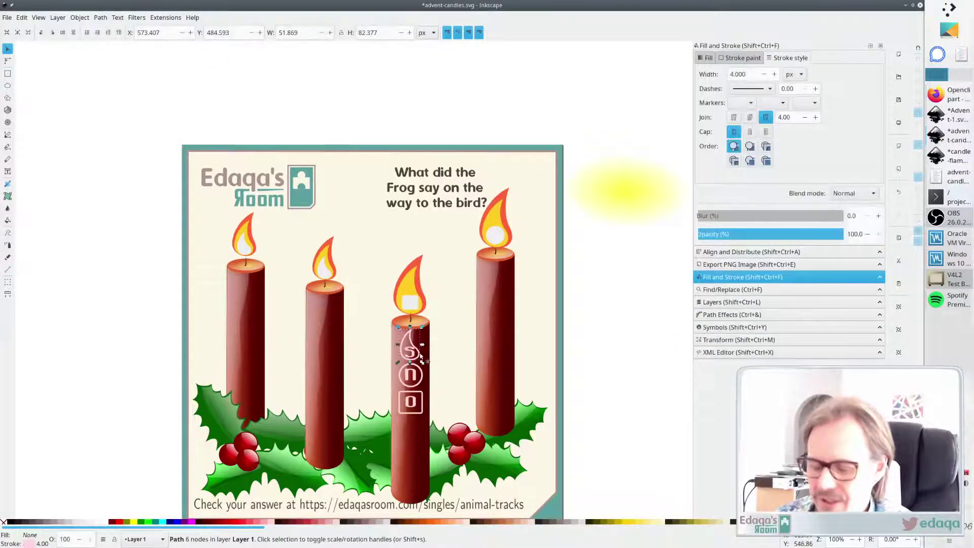
{"action": "key", "text": "Escape"}
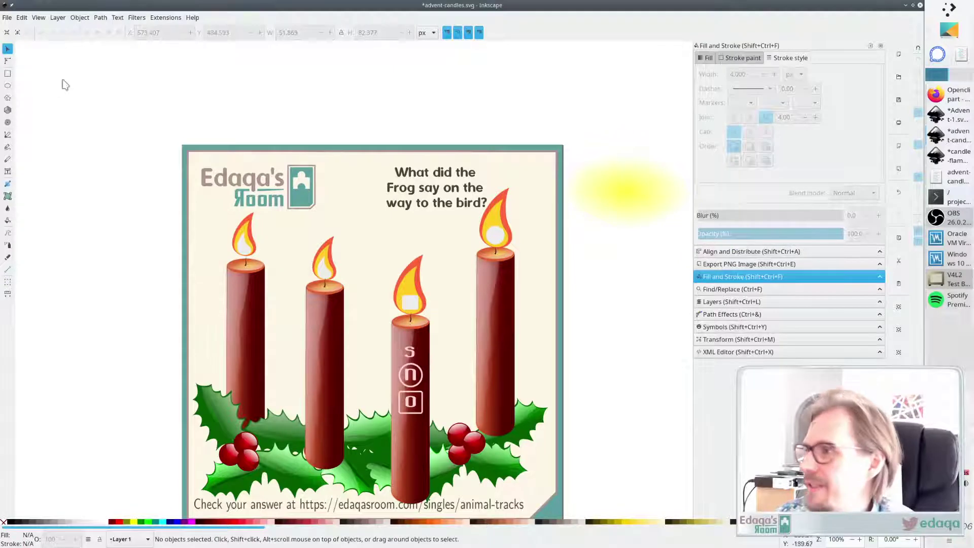
Draw a small six-cornered polygon around the letter s on the third candle and nudge the letter into its centre
{"action": "left_click", "coordinate": [8, 98]}
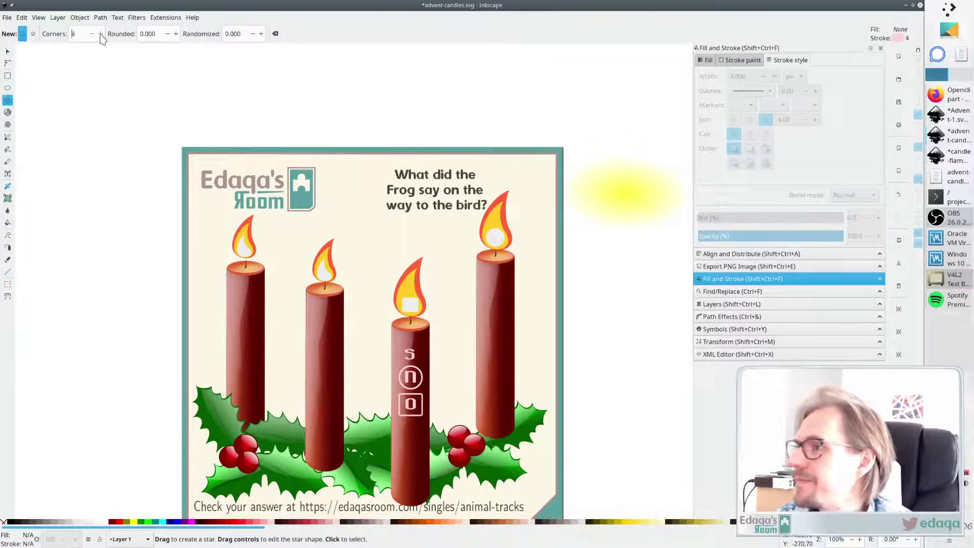
{"action": "mouse_move", "coordinate": [400, 342]}
{"action": "left_mouse_down"}
{"action": "mouse_move", "coordinate": [404, 355]}
{"action": "mouse_move", "coordinate": [422, 353]}
{"action": "mouse_move", "coordinate": [414, 352]}
{"action": "left_mouse_up"}
{"action": "key", "text": "Escape"}
{"action": "key", "text": "s"}
{"action": "left_click", "coordinate": [412, 352]}
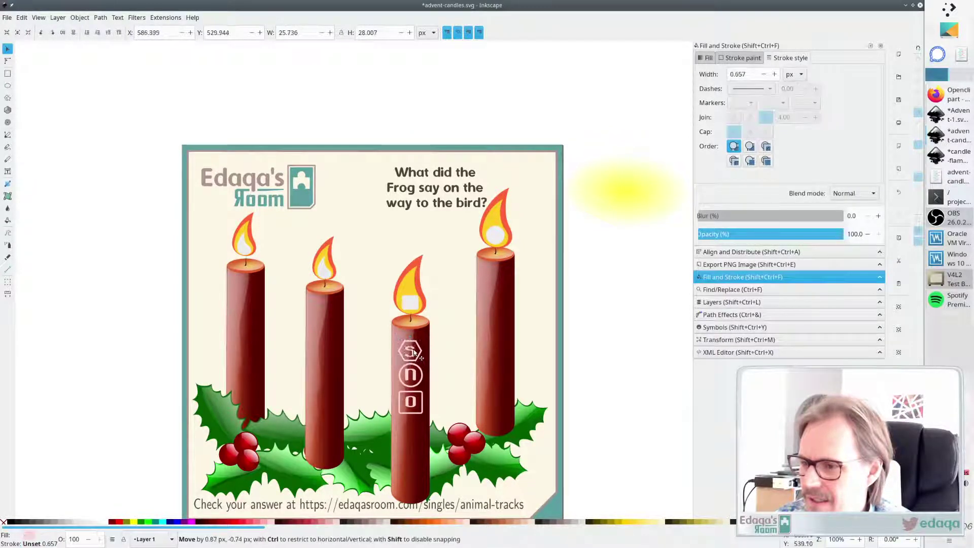
{"action": "left_click", "coordinate": [599, 332]}
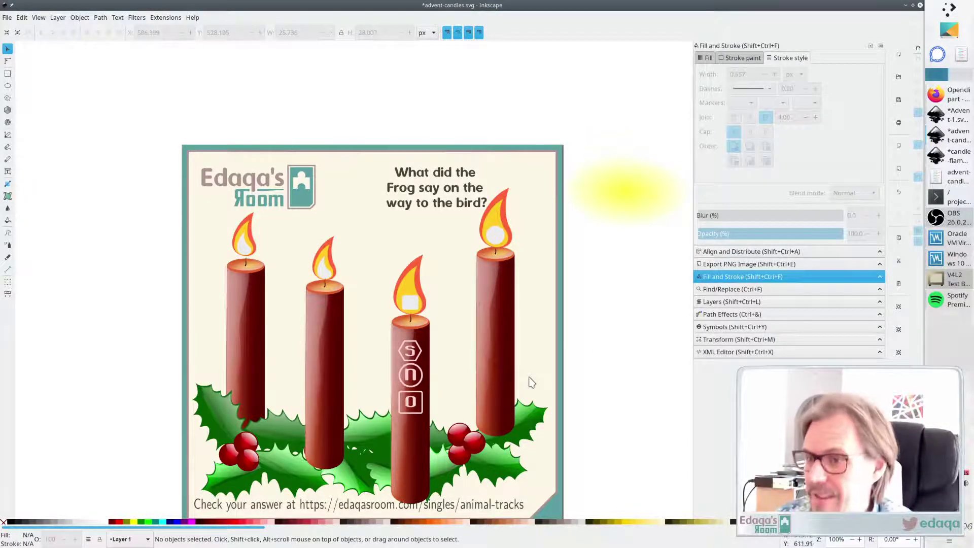
Enter the third candle's flame group and select the white rectangle inside it
{"action": "scroll", "coordinate": [409, 337], "scroll_direction": "up", "scroll_amount": 1}
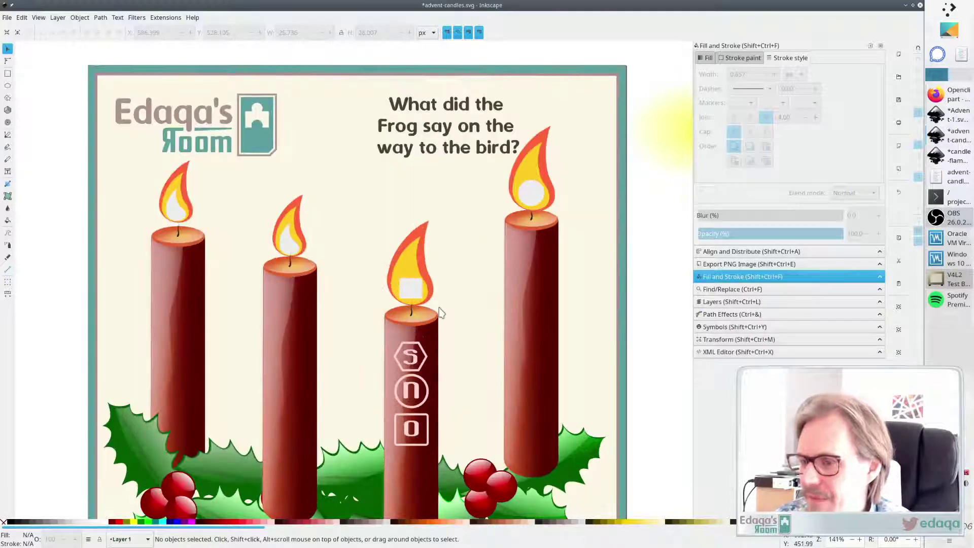
{"action": "left_click", "coordinate": [413, 291]}
{"action": "double_click", "coordinate": [414, 291]}
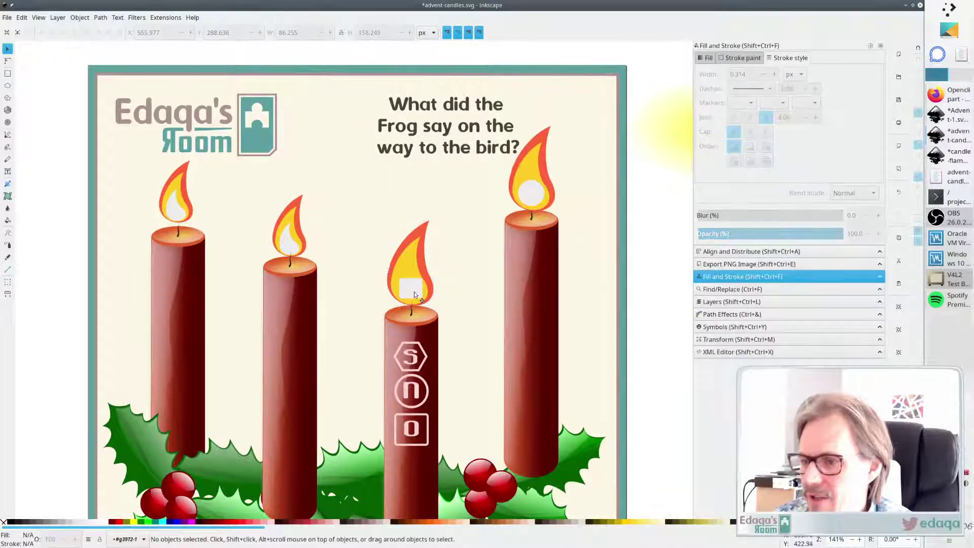
{"action": "left_click", "coordinate": [415, 290]}
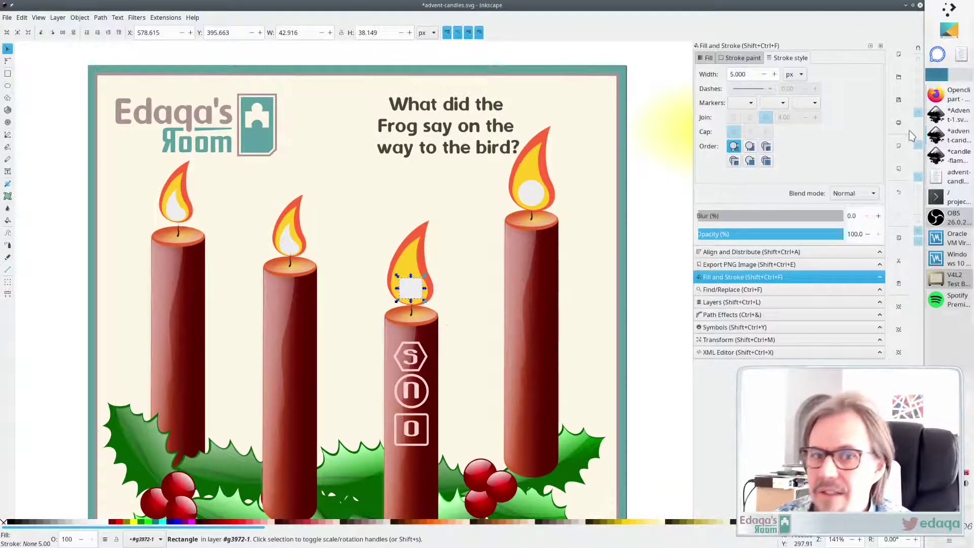
Switch to Firefox and search the web for "flames !images"
{"action": "left_click", "coordinate": [947, 97]}
{"action": "scroll", "coordinate": [483, 78], "scroll_direction": "up", "scroll_amount": 6}
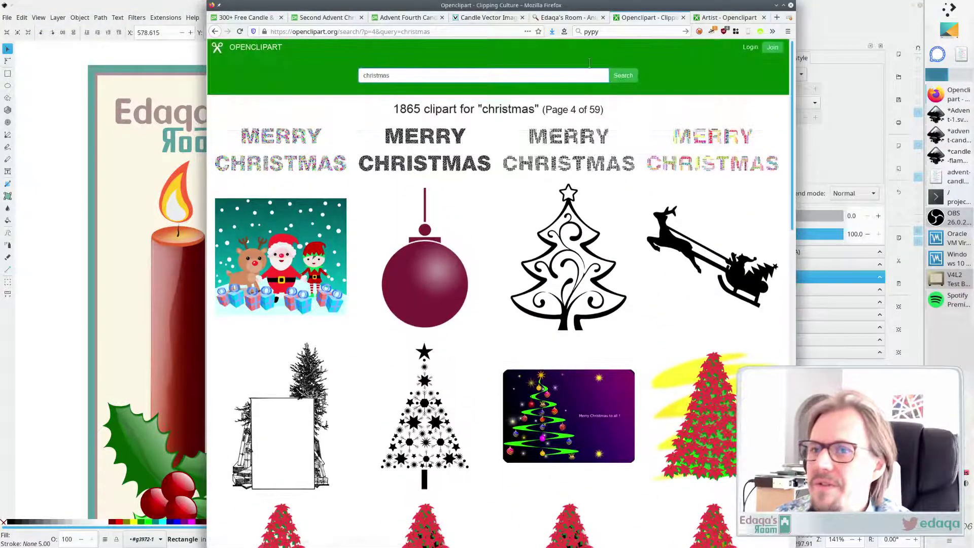
{"action": "left_click", "coordinate": [621, 32]}
{"action": "type", "text": "fkamne"}
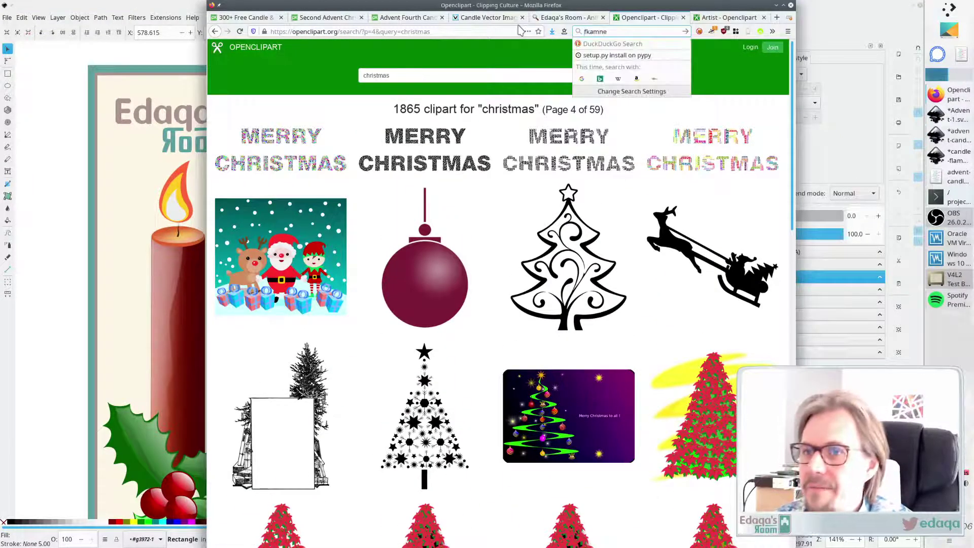
{"action": "type", "text": "s !images"}
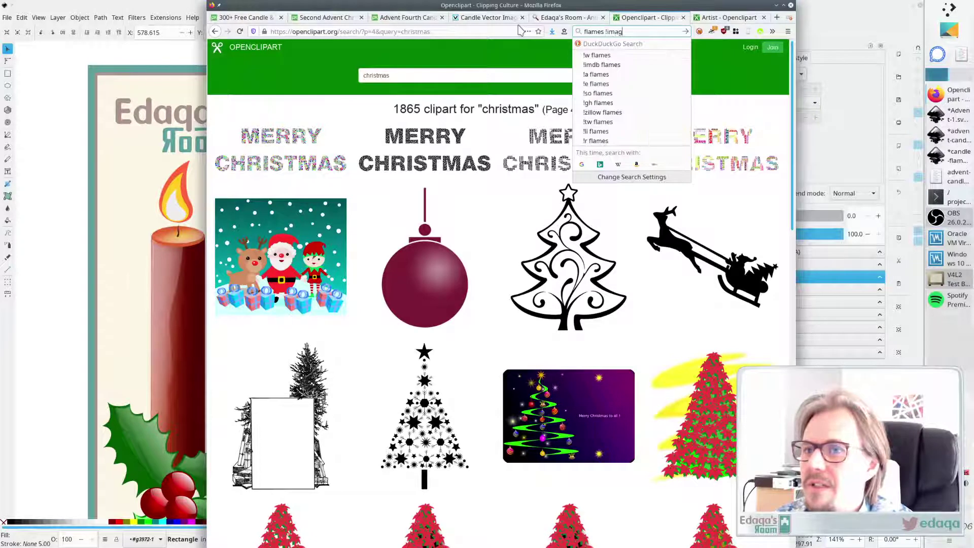
{"action": "key", "text": "Return"}
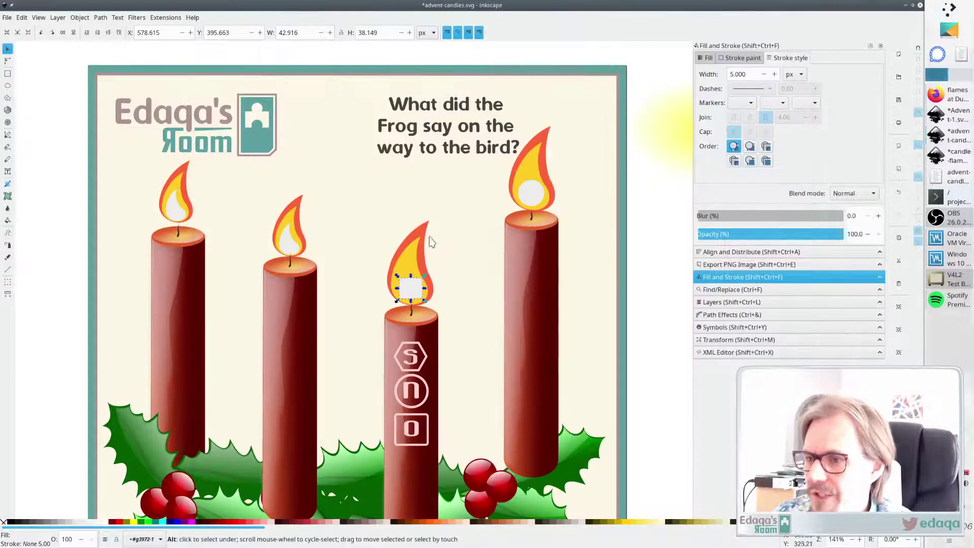
In Inkscape, recolour the third candle's flame, filling the outer shape with red and the inner shape with orange ff8b3bff
{"action": "left_click", "coordinate": [425, 235]}
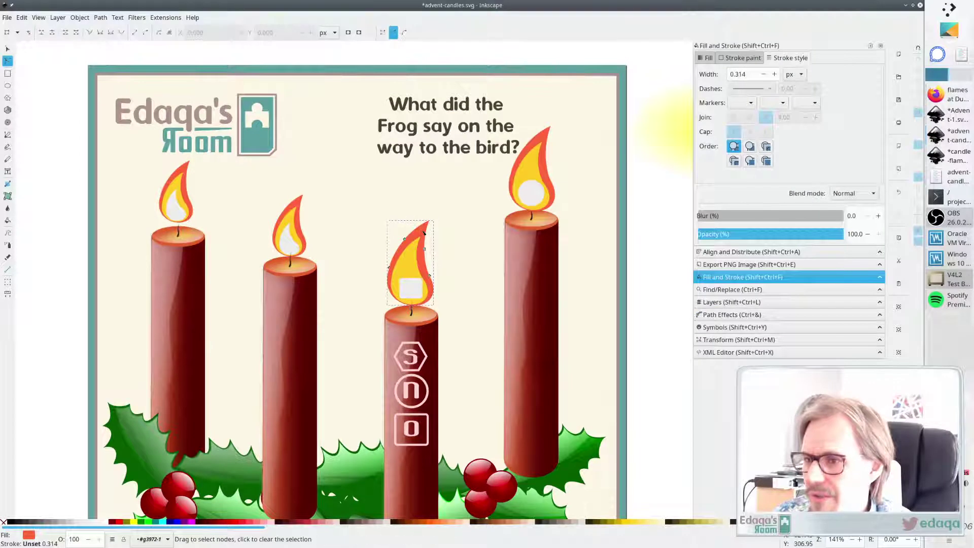
{"action": "left_click", "coordinate": [116, 521]}
{"action": "left_click", "coordinate": [409, 266]}
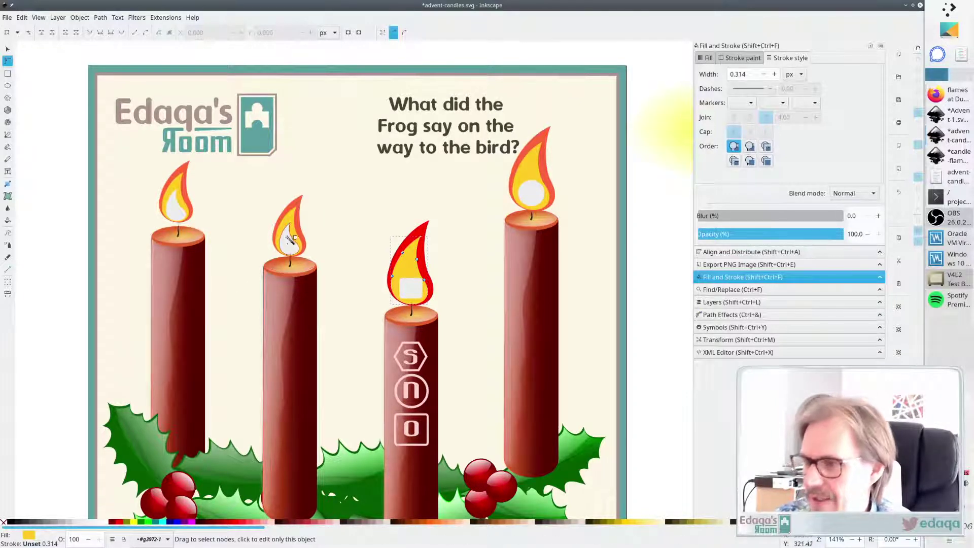
{"action": "key", "text": "d"}
{"action": "left_click", "coordinate": [301, 202]}
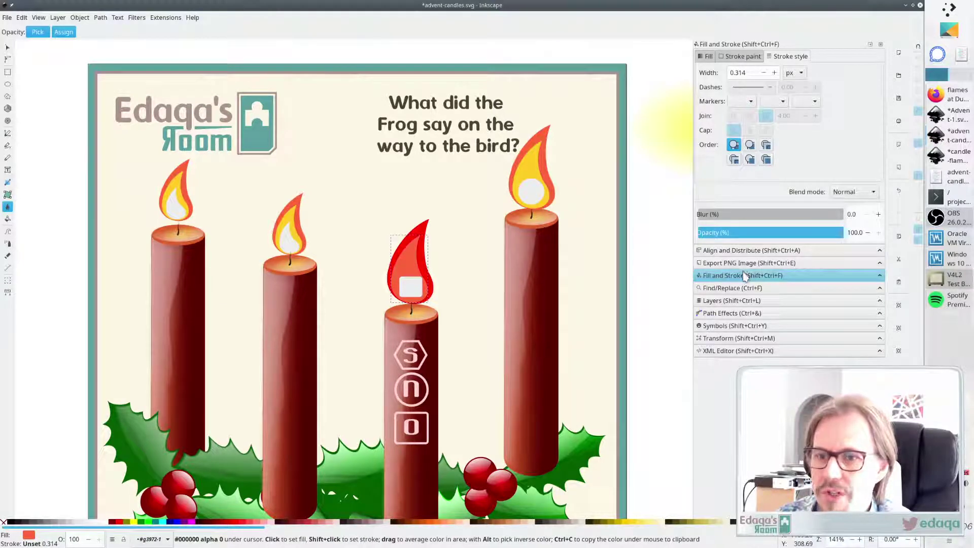
{"action": "left_click", "coordinate": [708, 56]}
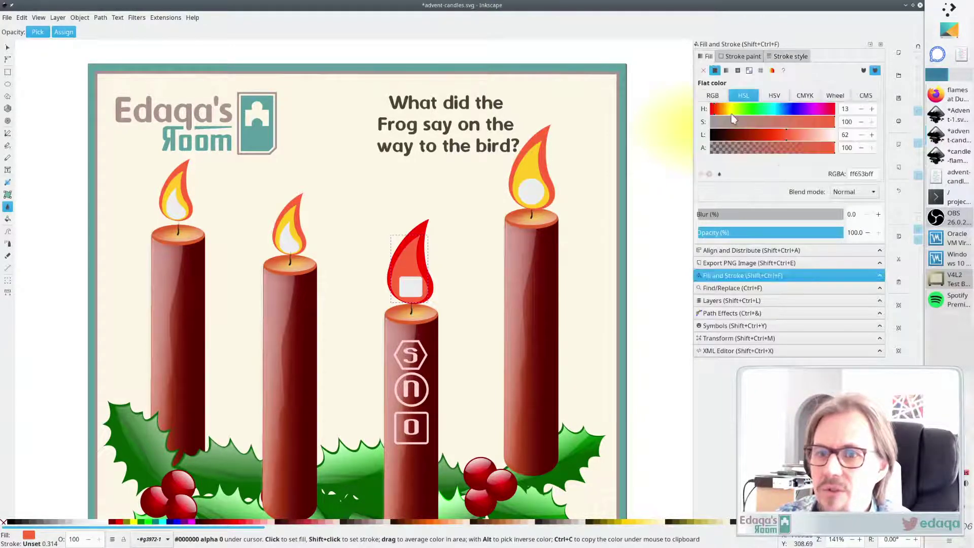
{"action": "left_click_drag", "start_coordinate": [715, 121], "coordinate": [720, 118]}
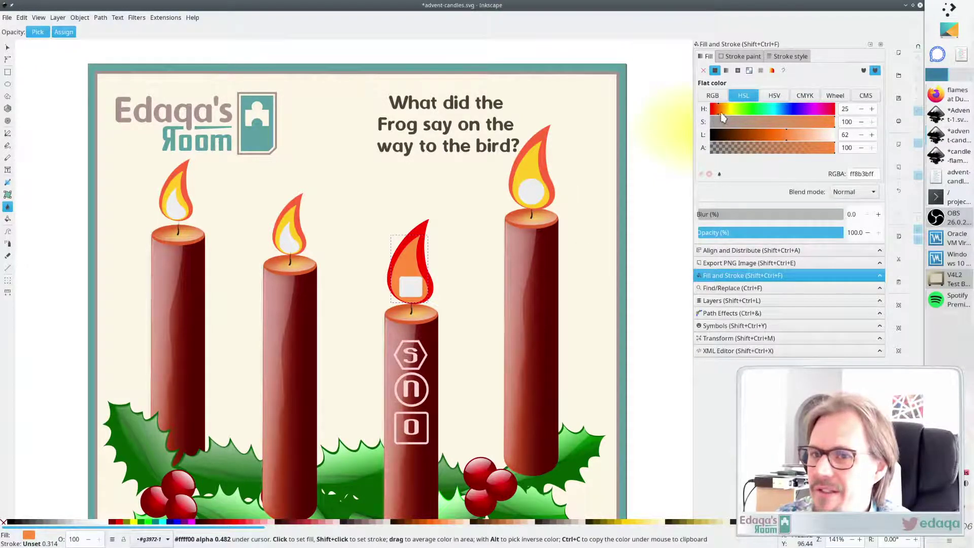
{"action": "left_click", "coordinate": [721, 117]}
{"action": "left_click", "coordinate": [409, 284]}
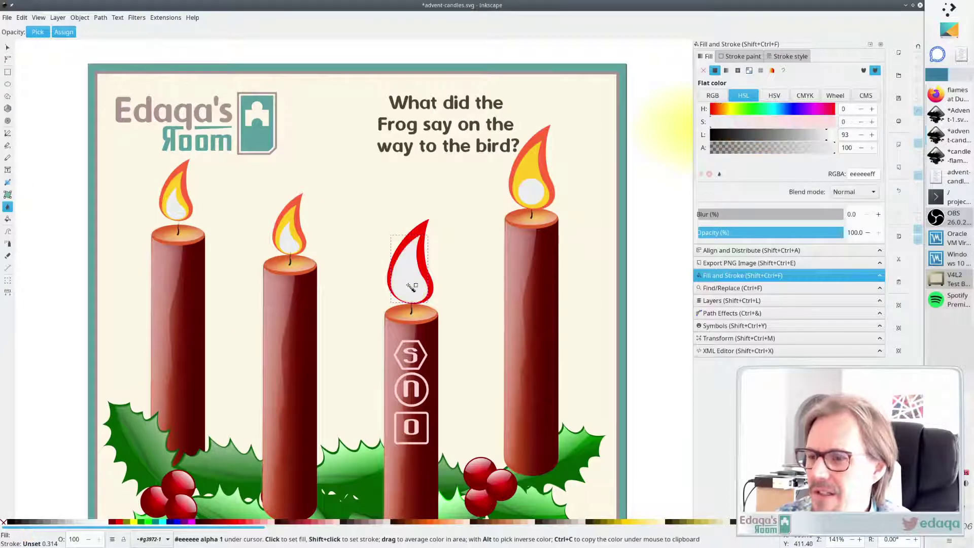
{"action": "key", "text": "ctrl+z"}
{"action": "key", "text": "Escape"}
Fill the white rectangle in the third candle's flame with yellow, hue 60, saturation 100 and lightness 46
{"action": "key", "text": "s"}
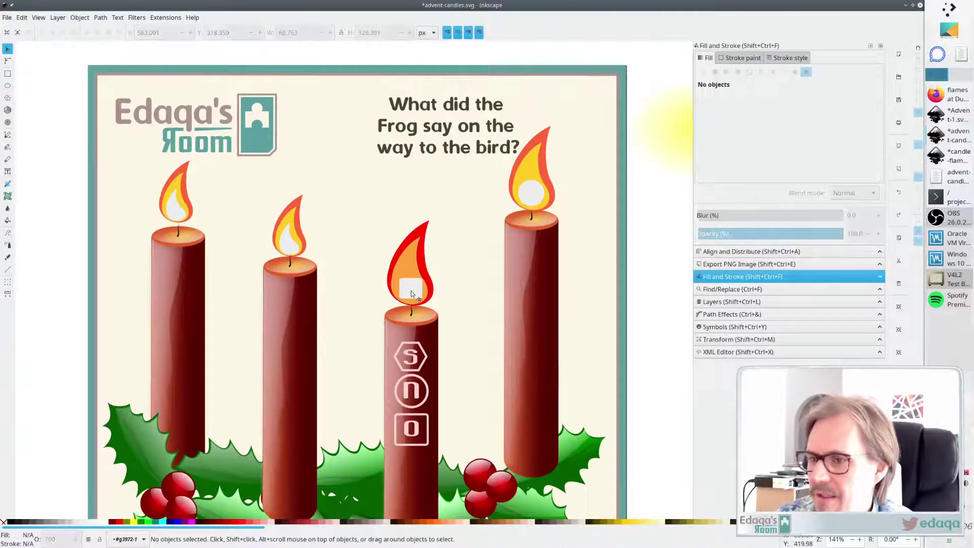
{"action": "left_click", "coordinate": [411, 290]}
{"action": "left_click_drag", "start_coordinate": [726, 117], "coordinate": [734, 116]}
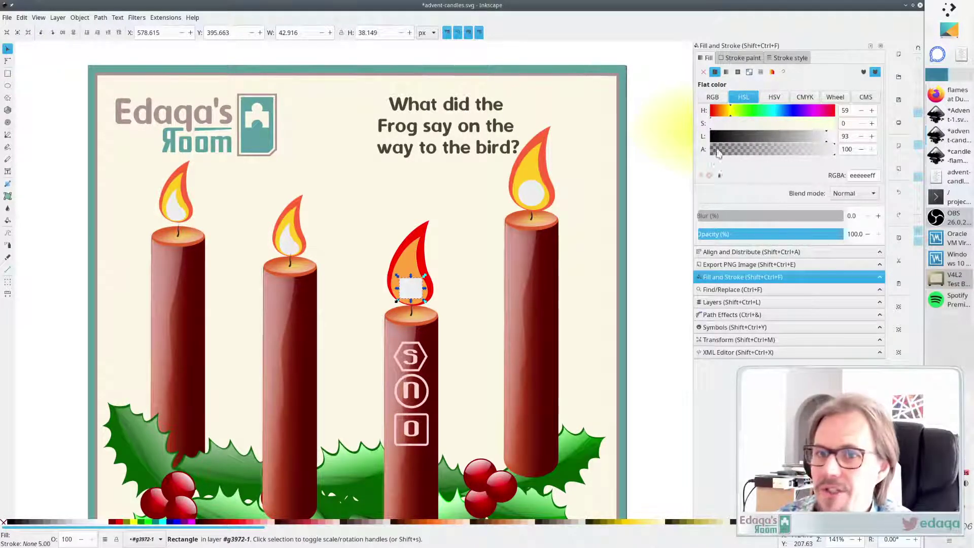
{"action": "left_click_drag", "start_coordinate": [711, 124], "coordinate": [767, 144]}
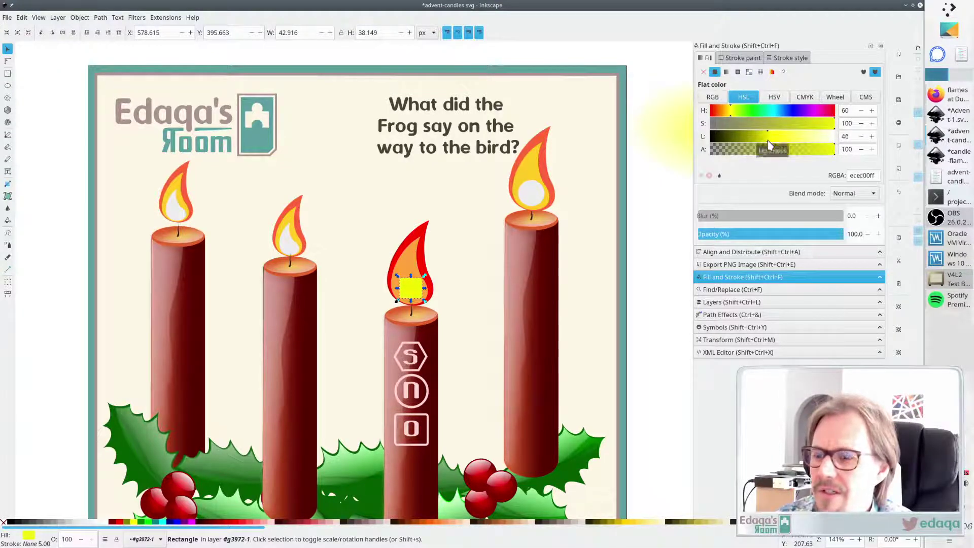
{"action": "left_click", "coordinate": [634, 233]}
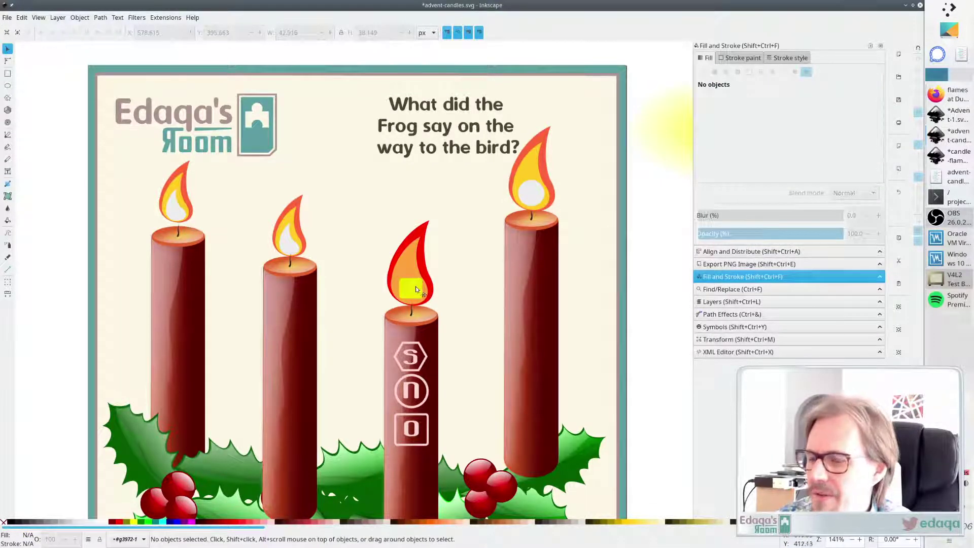
Shift the yellow rectangle slightly to the left within the third candle's flame and check it on the whole card
{"action": "left_click_drag", "start_coordinate": [416, 290], "coordinate": [412, 285]}
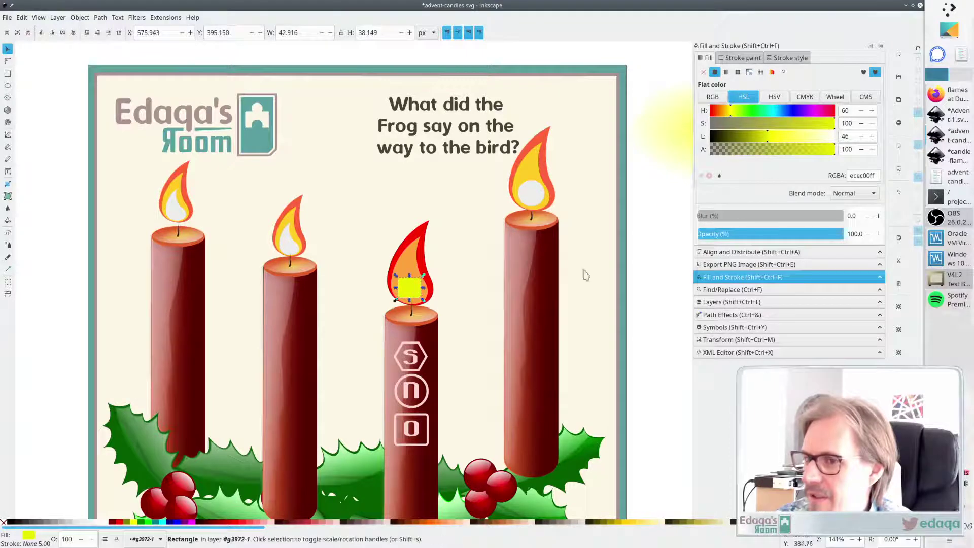
{"action": "left_click", "coordinate": [651, 261]}
{"action": "scroll", "coordinate": [637, 318], "scroll_direction": "down", "scroll_amount": 1, "text": "ctrl"}
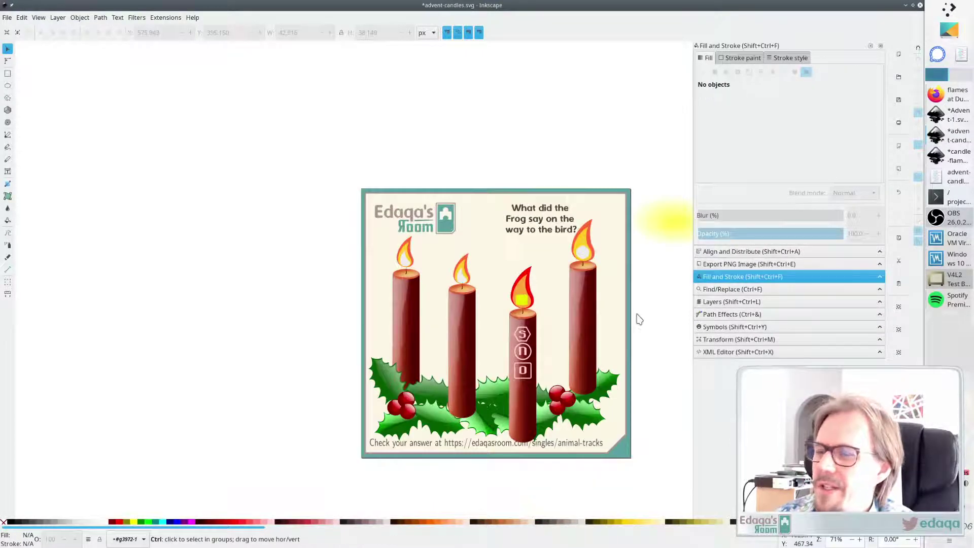
{"action": "scroll", "coordinate": [638, 318], "scroll_direction": "up", "scroll_amount": 1, "text": "ctrl"}
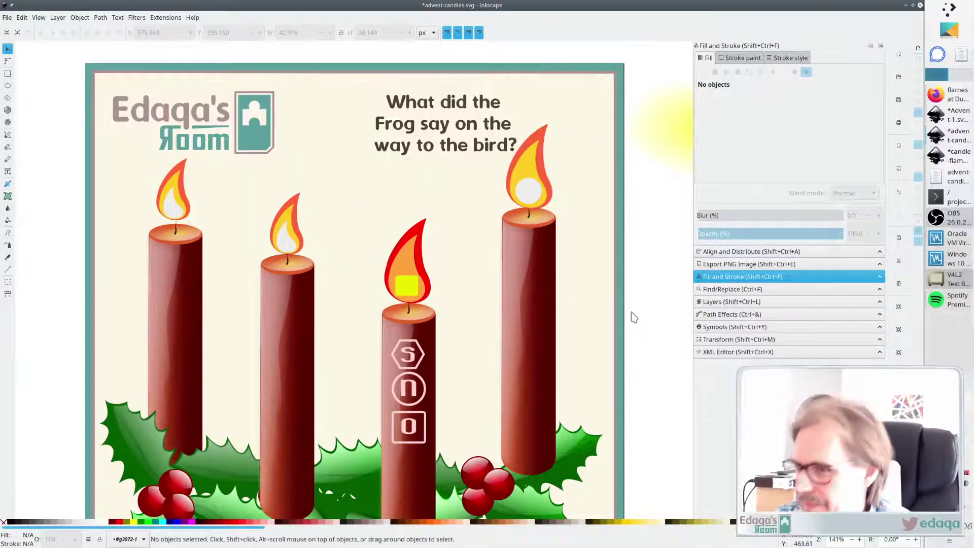
Shrink the yellow rectangle around its centre to about 39 by 35 px
{"action": "left_click", "coordinate": [404, 287]}
{"action": "left_click_drag", "start_coordinate": [394, 304], "coordinate": [400, 304]}
{"action": "left_click", "coordinate": [665, 254]}
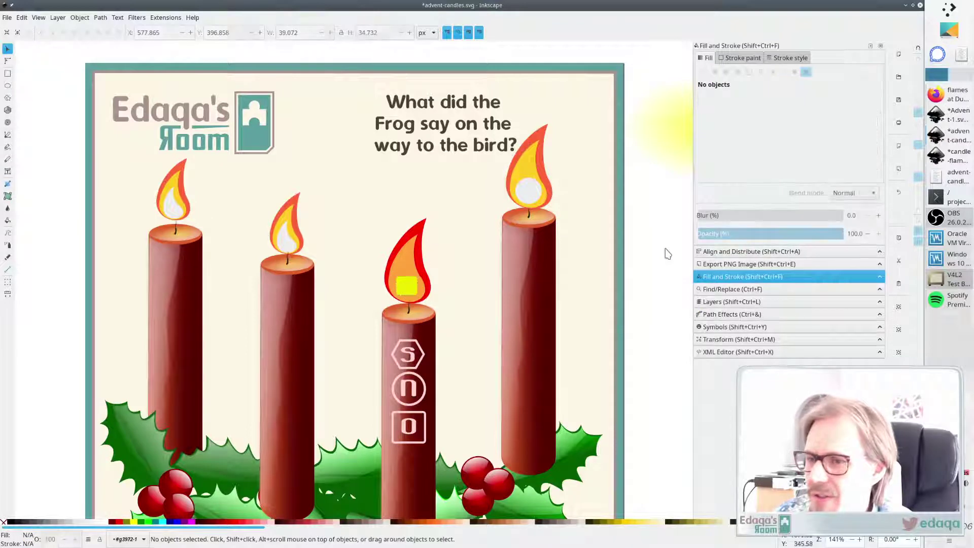
{"action": "left_click", "coordinate": [403, 290]}
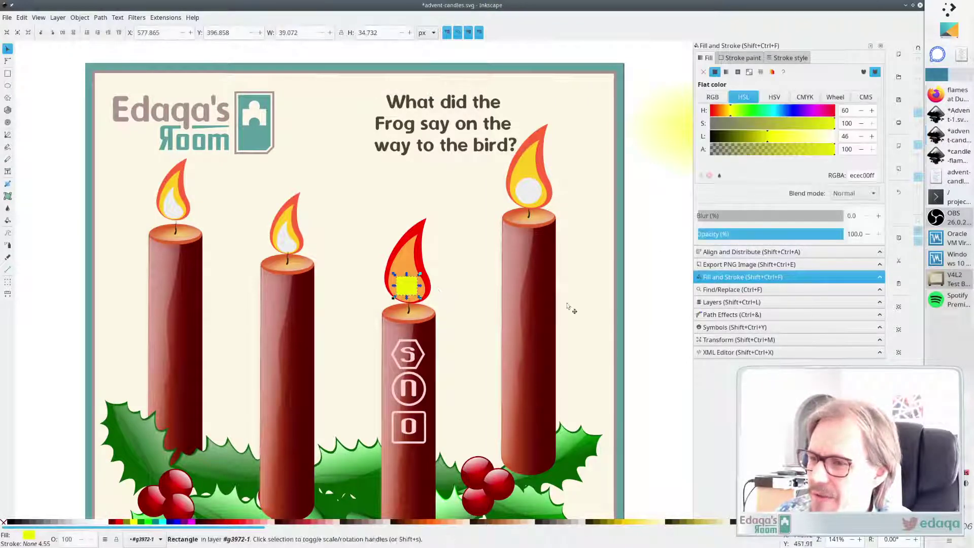
{"action": "left_click", "coordinate": [680, 256]}
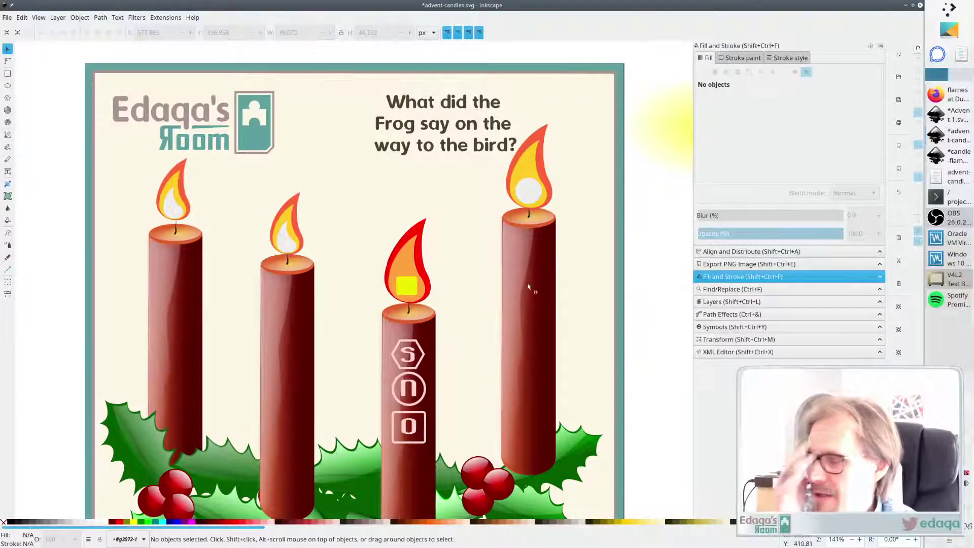
Give the yellow rectangle in the flame a dark red outline, trying colours sampled from the berries, flame and candle
{"action": "scroll", "coordinate": [489, 321], "scroll_direction": "down", "scroll_amount": 2}
{"action": "scroll", "coordinate": [489, 322], "scroll_direction": "down", "scroll_amount": 1}
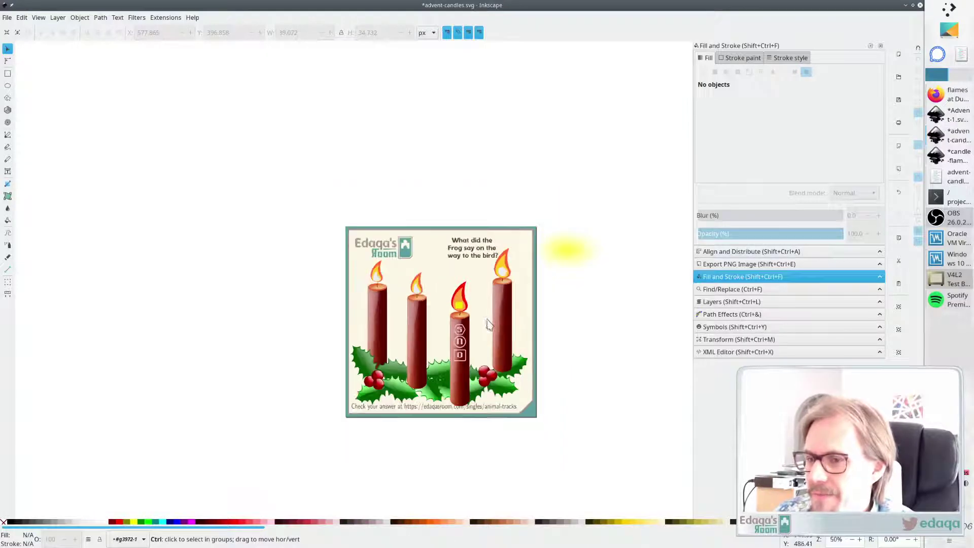
{"action": "scroll", "coordinate": [517, 328], "scroll_direction": "up", "scroll_amount": 3}
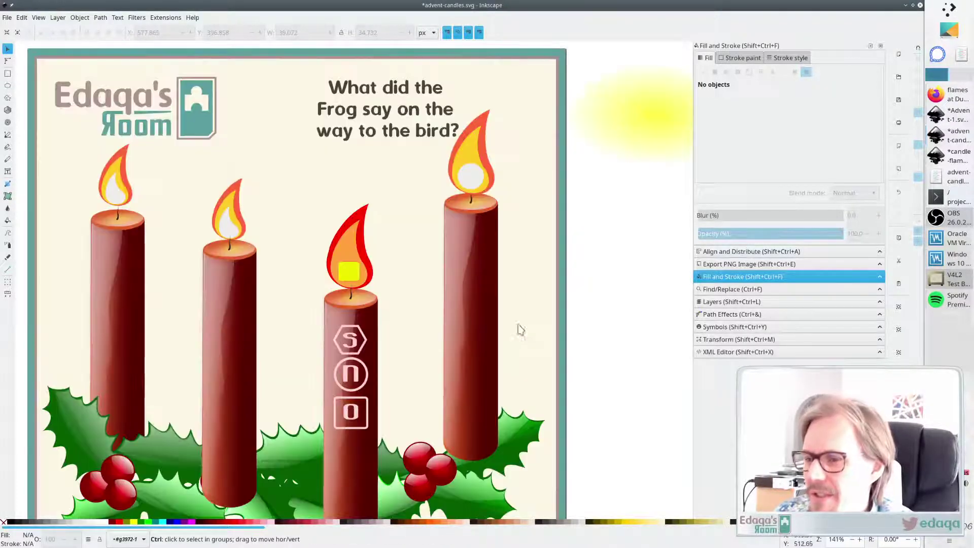
{"action": "left_click", "coordinate": [348, 277]}
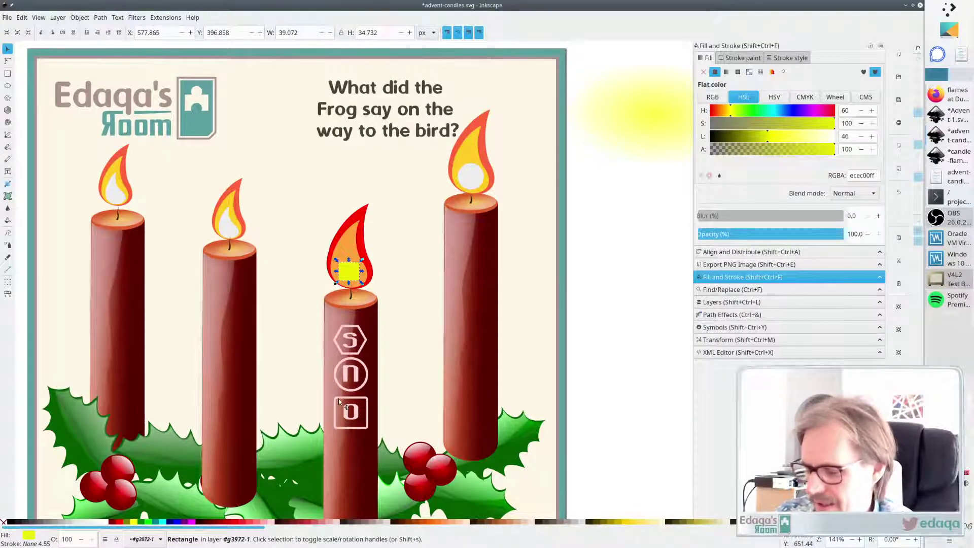
{"action": "key", "text": "d"}
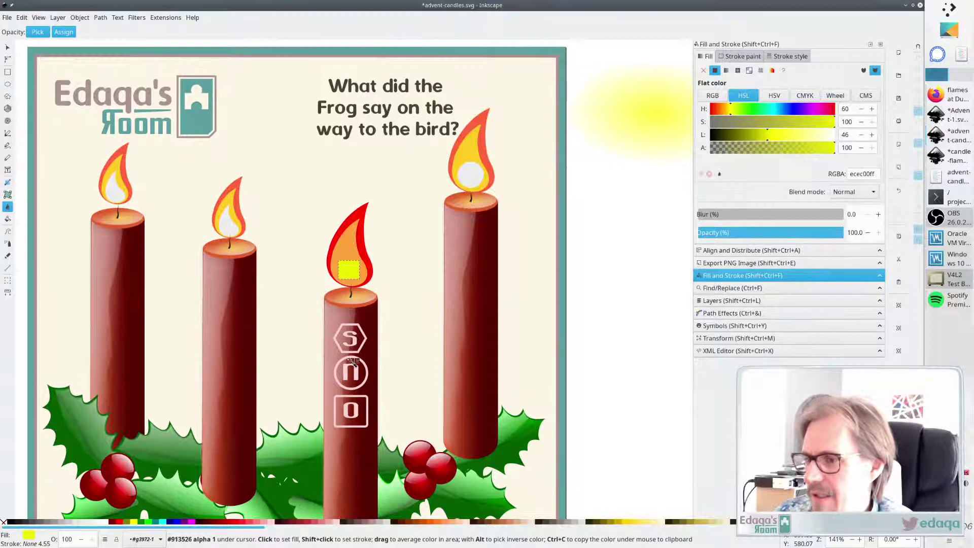
{"action": "left_click", "coordinate": [411, 463], "text": "shift"}
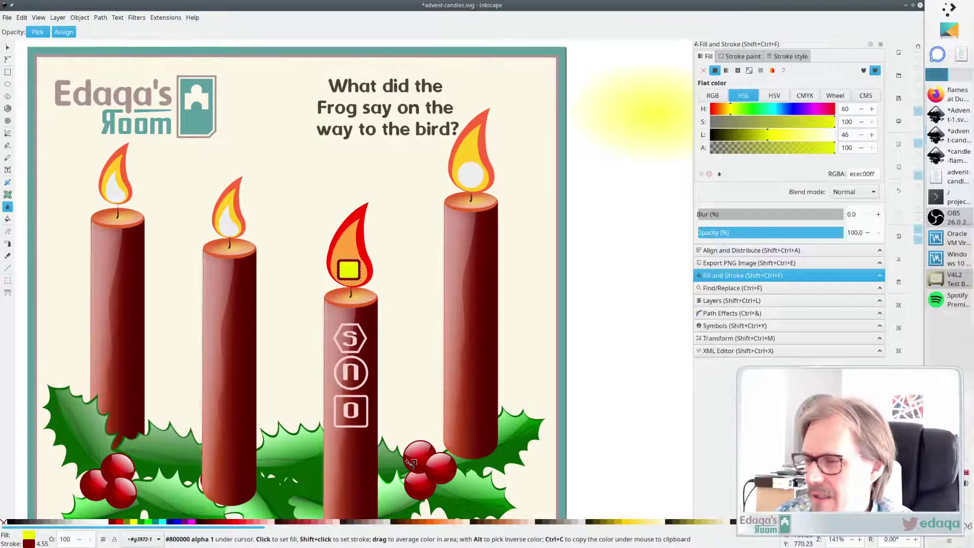
{"action": "left_click", "coordinate": [358, 256], "text": "shift"}
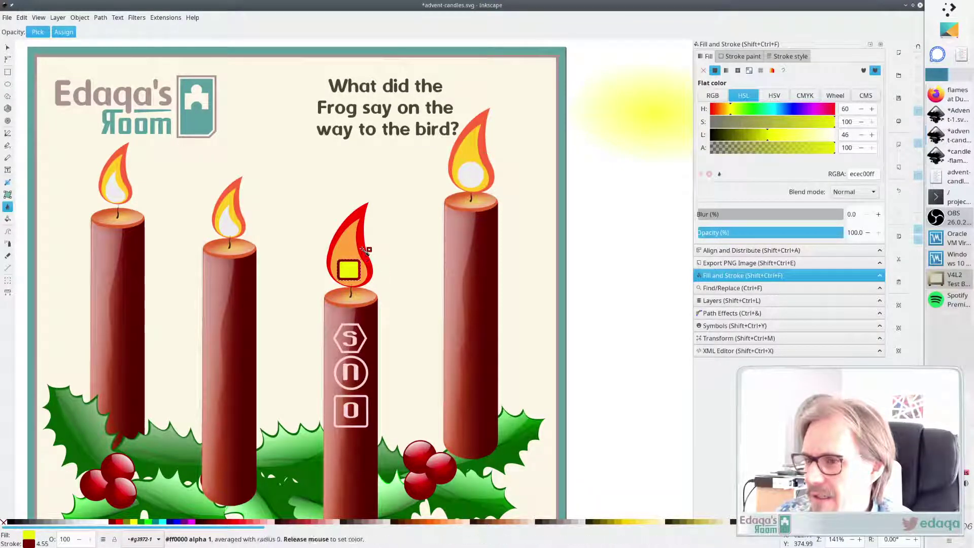
{"action": "left_click", "coordinate": [492, 277], "text": "shift"}
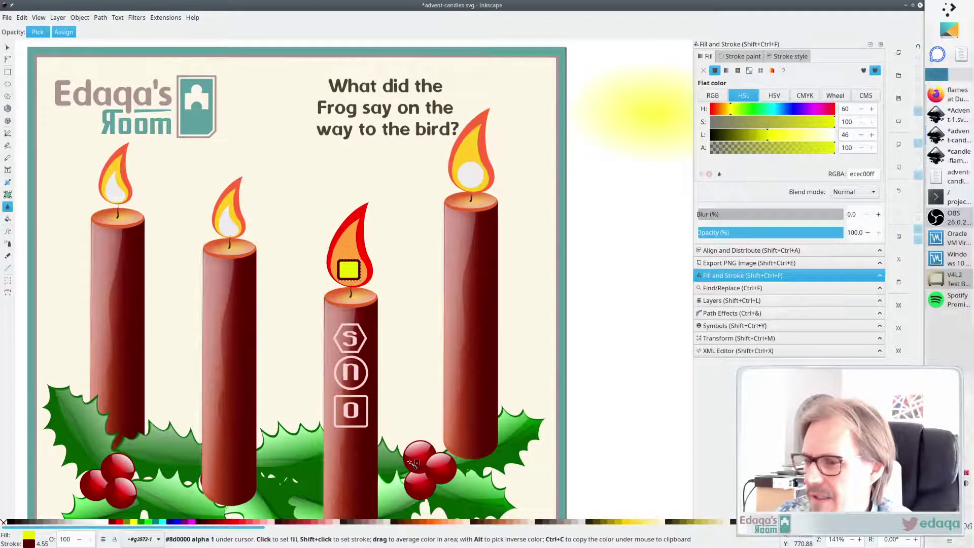
Recolour the yellow rectangle's outline with the outer red of the third candle's flame and check it on the whole card
{"action": "left_click", "coordinate": [368, 246], "text": "shift"}
{"action": "key", "text": "s"}
{"action": "left_click", "coordinate": [613, 247]}
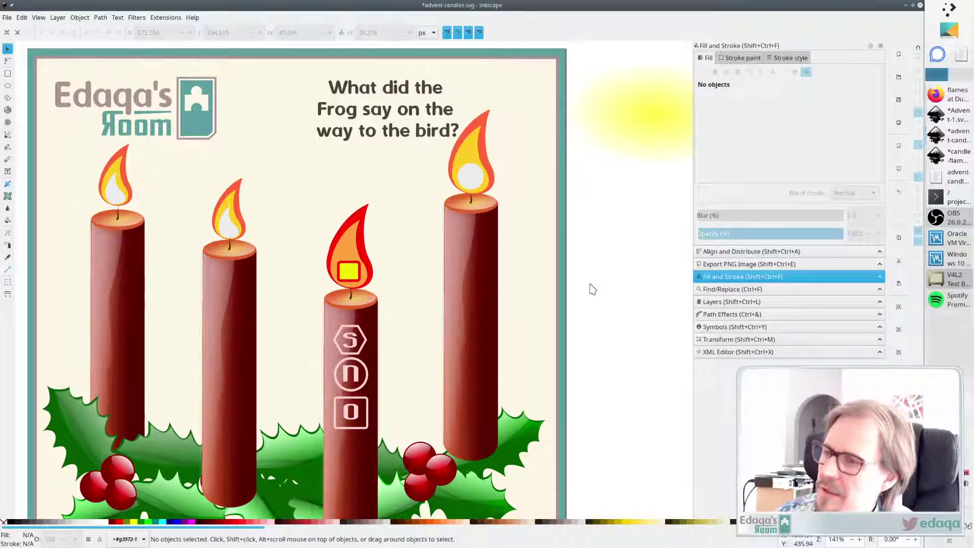
{"action": "scroll", "coordinate": [593, 291], "scroll_direction": "down", "scroll_amount": 3, "text": "ctrl"}
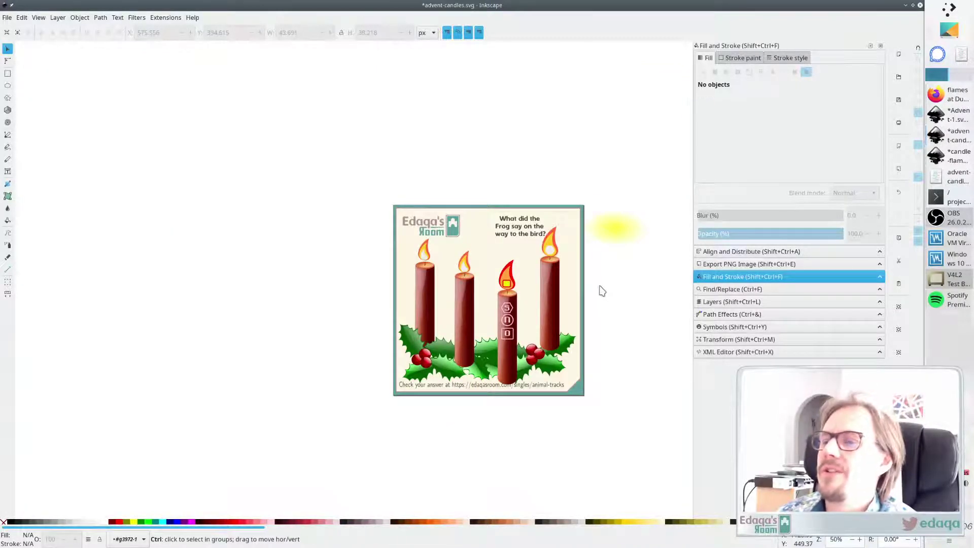
{"action": "key", "text": "grave"}
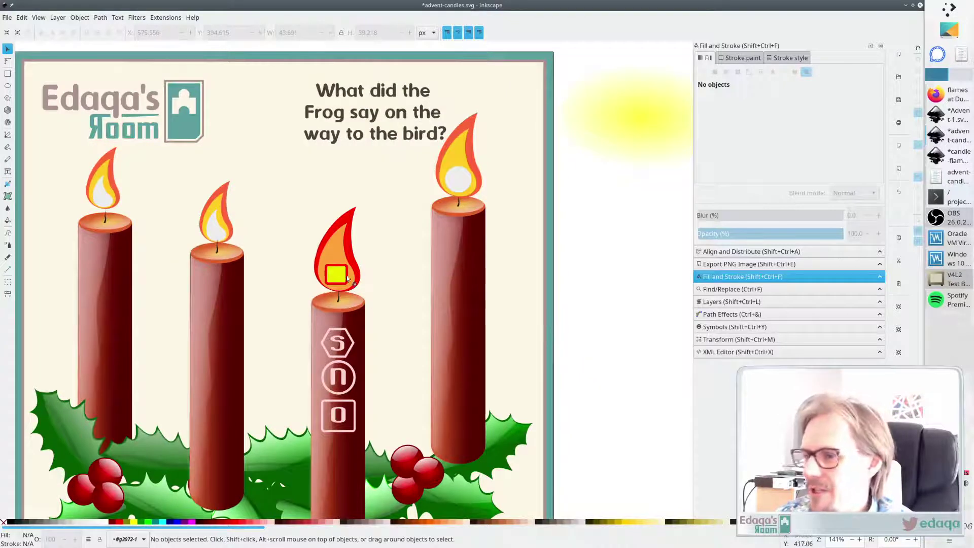
Set the yellow rectangle's outline to orange-brown with hue 23, saturation 100 and lightness 44
{"action": "left_click", "coordinate": [348, 279]}
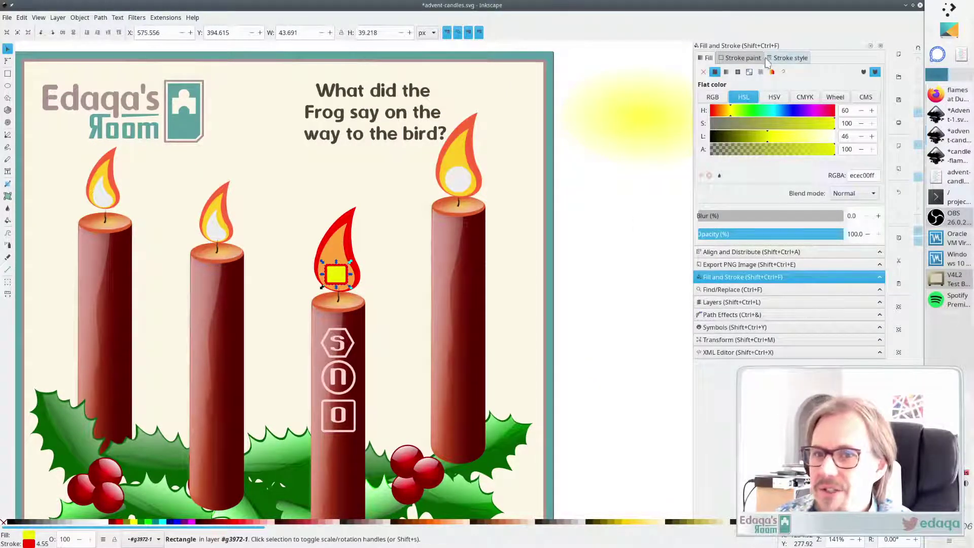
{"action": "left_click", "coordinate": [748, 60]}
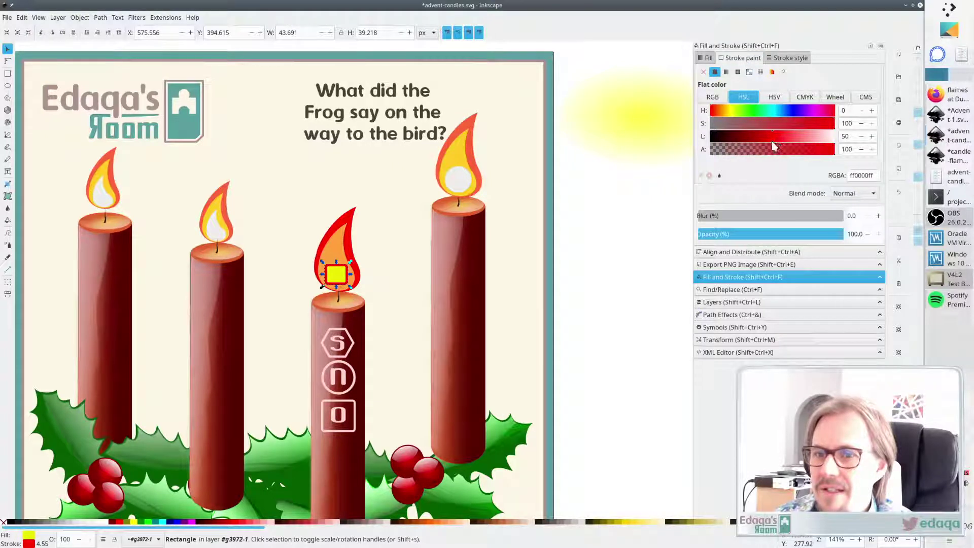
{"action": "left_click", "coordinate": [718, 114]}
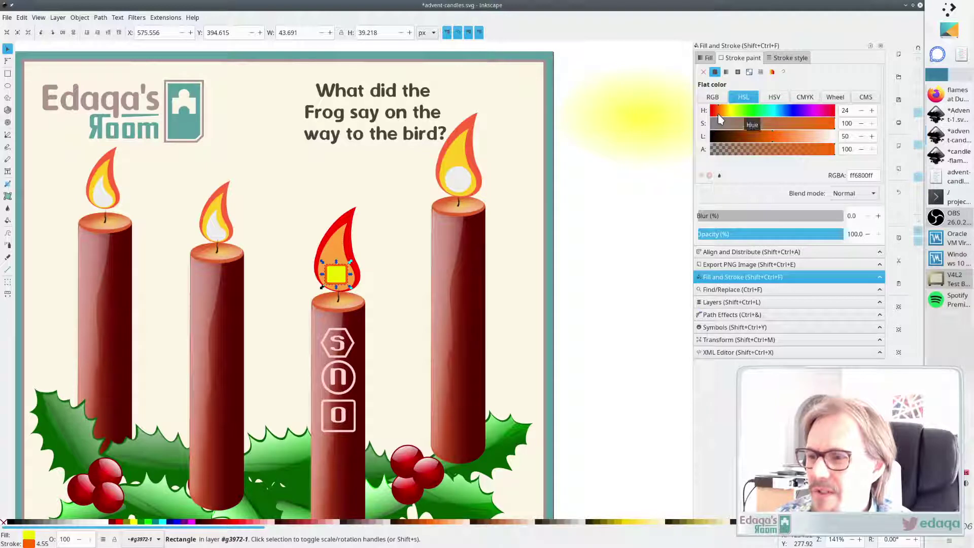
{"action": "mouse_move", "coordinate": [778, 127]}
{"action": "left_mouse_down"}
{"action": "mouse_move", "coordinate": [748, 129]}
{"action": "mouse_move", "coordinate": [834, 127]}
{"action": "left_mouse_up"}
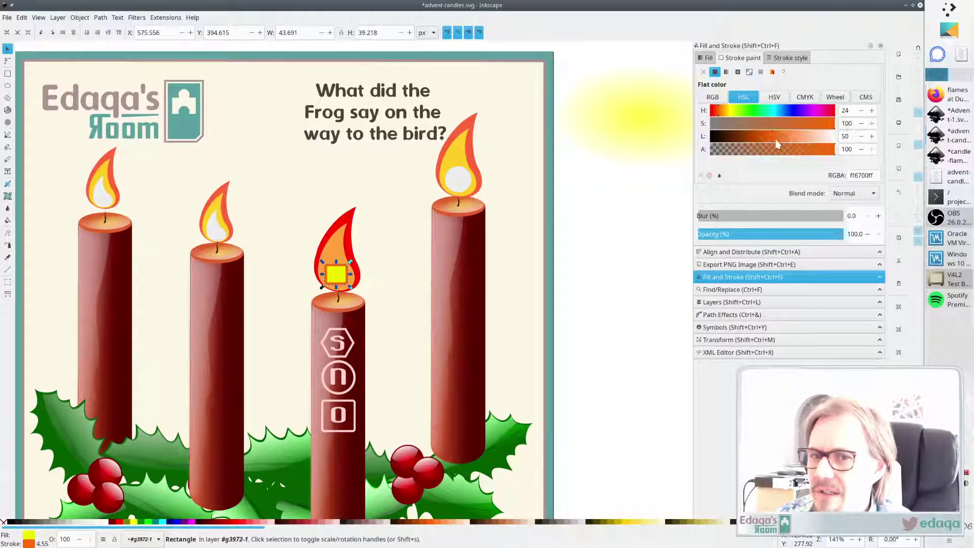
{"action": "mouse_move", "coordinate": [778, 148]}
{"action": "left_mouse_down"}
{"action": "mouse_move", "coordinate": [727, 145]}
{"action": "mouse_move", "coordinate": [836, 149]}
{"action": "left_mouse_up"}
{"action": "left_click_drag", "start_coordinate": [766, 143], "coordinate": [767, 143]}
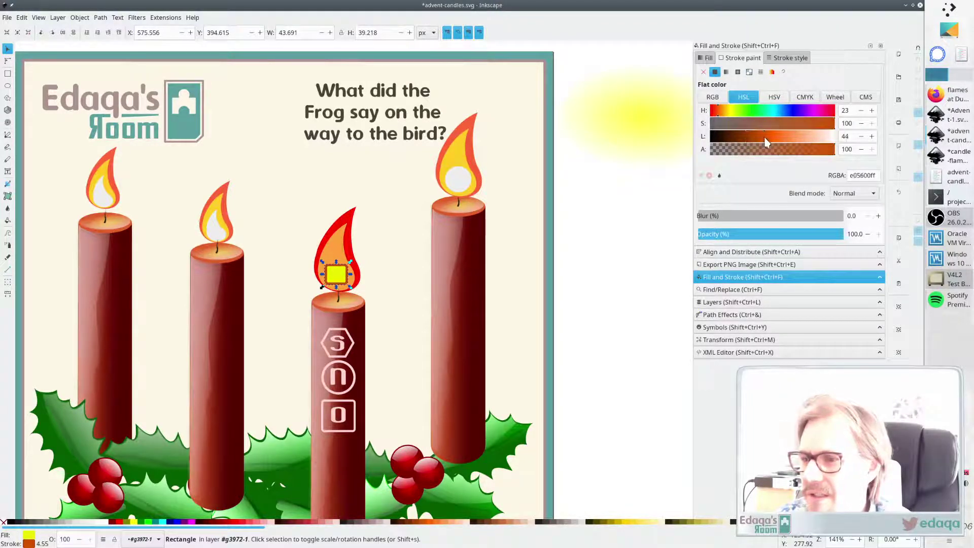
{"action": "left_click", "coordinate": [663, 184]}
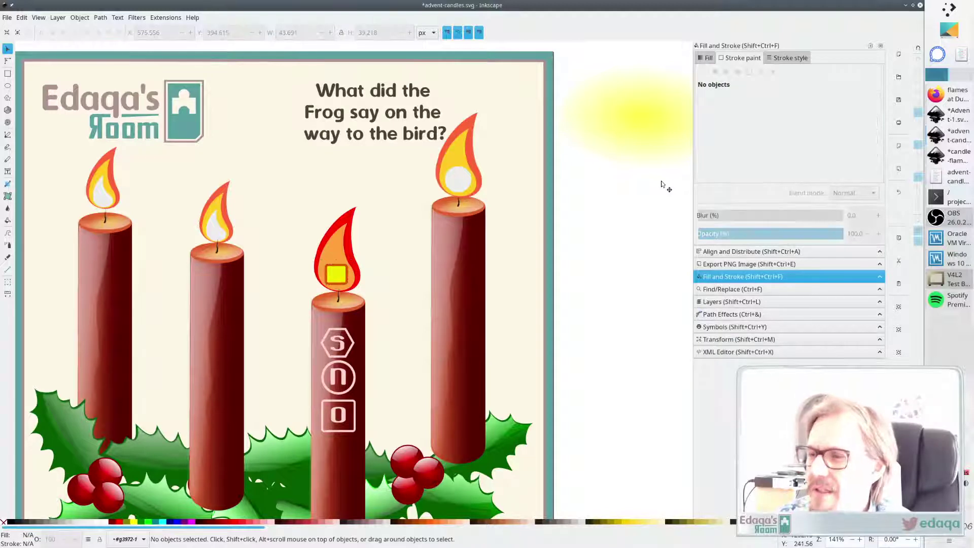
Examine the whole card at reduced sizes to judge how the third candle's flame stands out
{"action": "scroll", "coordinate": [627, 322], "scroll_direction": "down", "scroll_amount": 2, "text": "ctrl"}
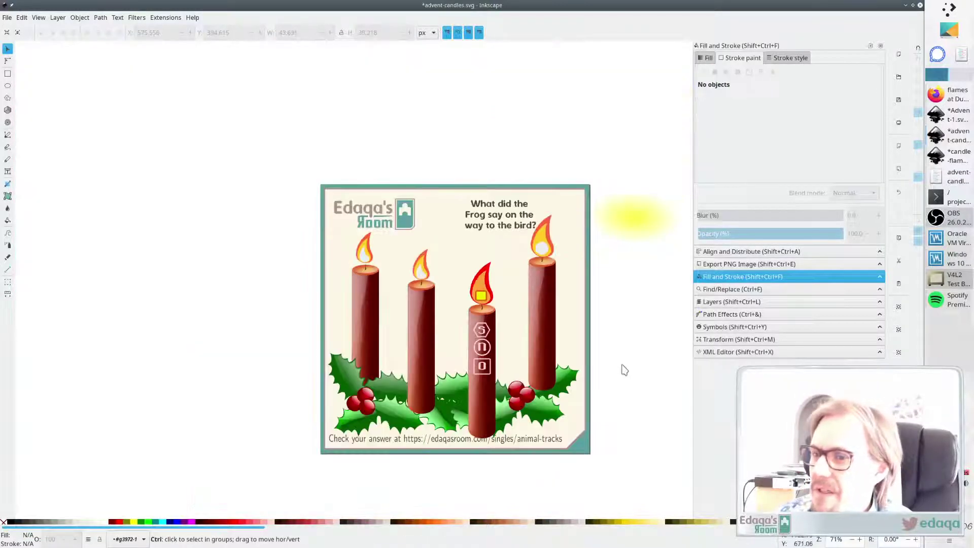
{"action": "scroll", "coordinate": [622, 369], "scroll_direction": "down", "scroll_amount": 4, "text": "ctrl"}
{"action": "scroll", "coordinate": [640, 364], "scroll_direction": "up", "scroll_amount": 1, "text": "ctrl"}
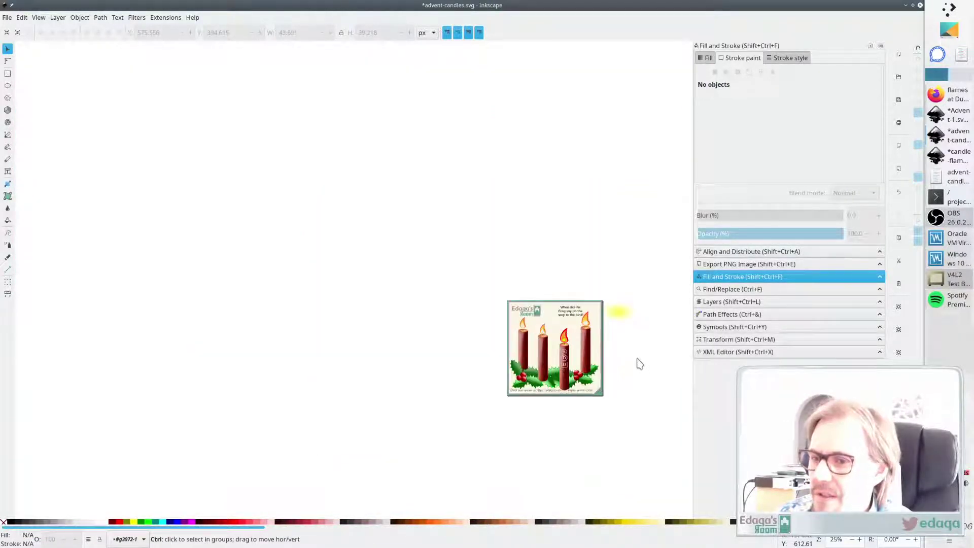
{"action": "scroll", "coordinate": [635, 360], "scroll_direction": "up", "scroll_amount": 1, "text": "ctrl"}
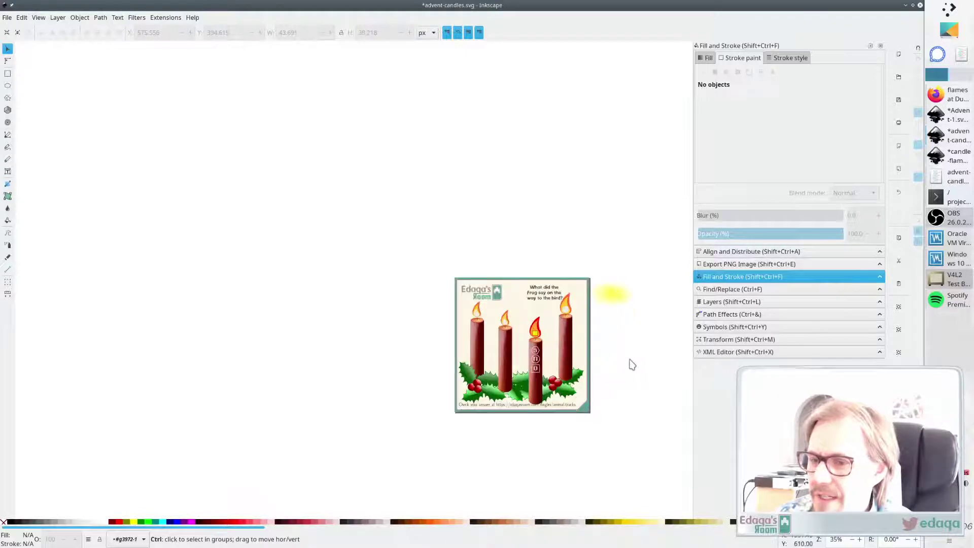
{"action": "scroll", "coordinate": [634, 361], "scroll_direction": "down", "scroll_amount": 1}
{"action": "scroll", "coordinate": [631, 337], "scroll_direction": "right", "scroll_amount": 2, "text": "shift"}
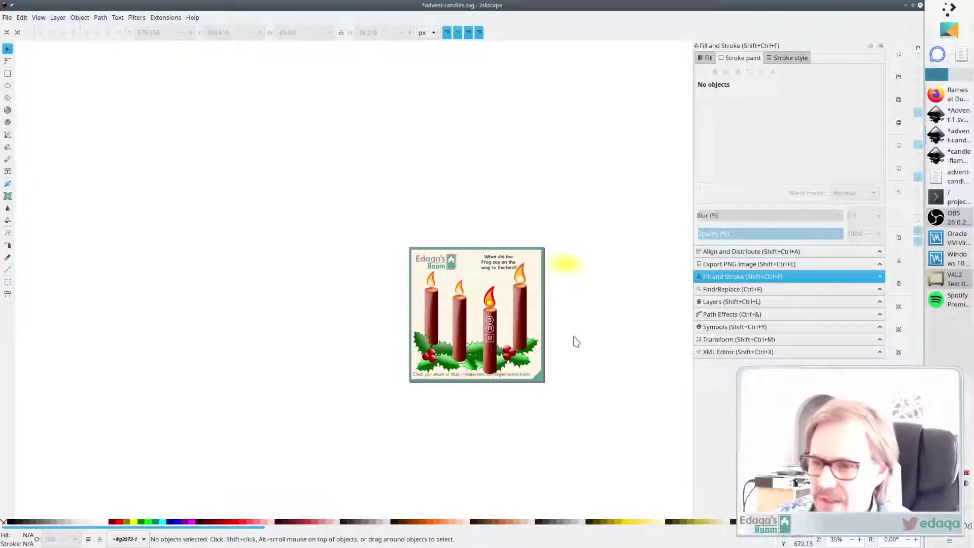
{"action": "scroll", "coordinate": [576, 341], "scroll_direction": "up", "scroll_amount": 2, "text": "ctrl"}
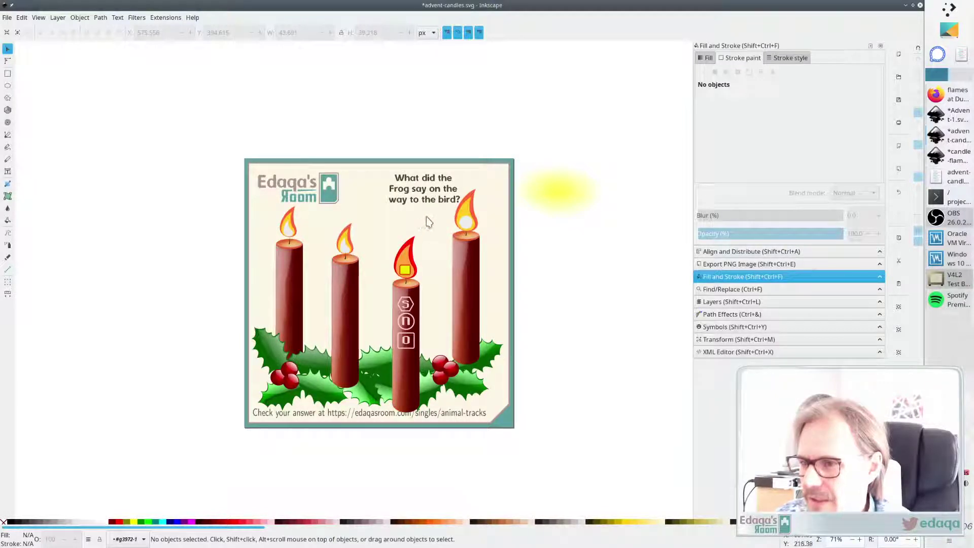
Try stretching the whole third candle wider, together with its flame and letter symbols
{"action": "left_click_drag", "start_coordinate": [426, 217], "coordinate": [379, 437]}
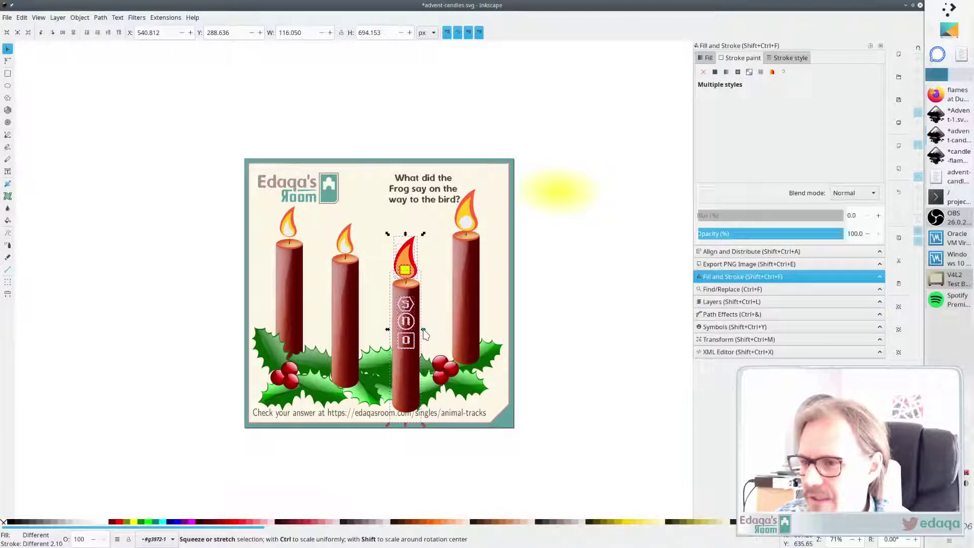
{"action": "left_click_drag", "start_coordinate": [424, 331], "coordinate": [435, 334]}
{"action": "key", "text": "ctrl+z"}
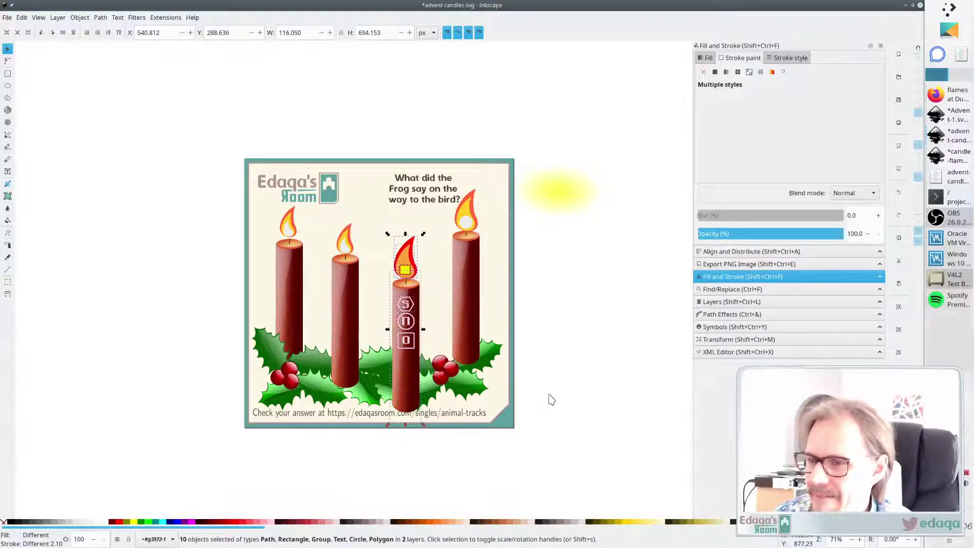
{"action": "left_click", "coordinate": [593, 315]}
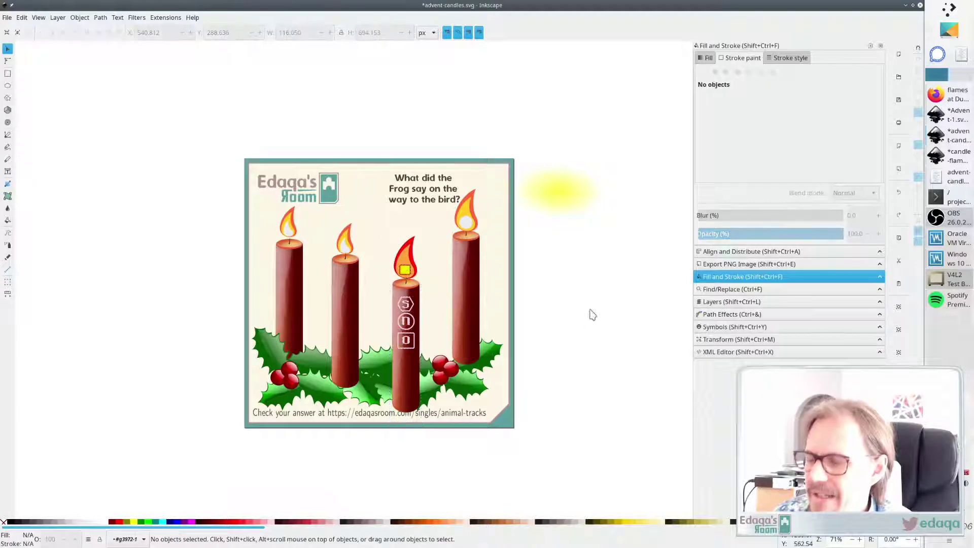
Try stretching the second candle's flame to about 90 px wide
{"action": "left_click", "coordinate": [350, 248]}
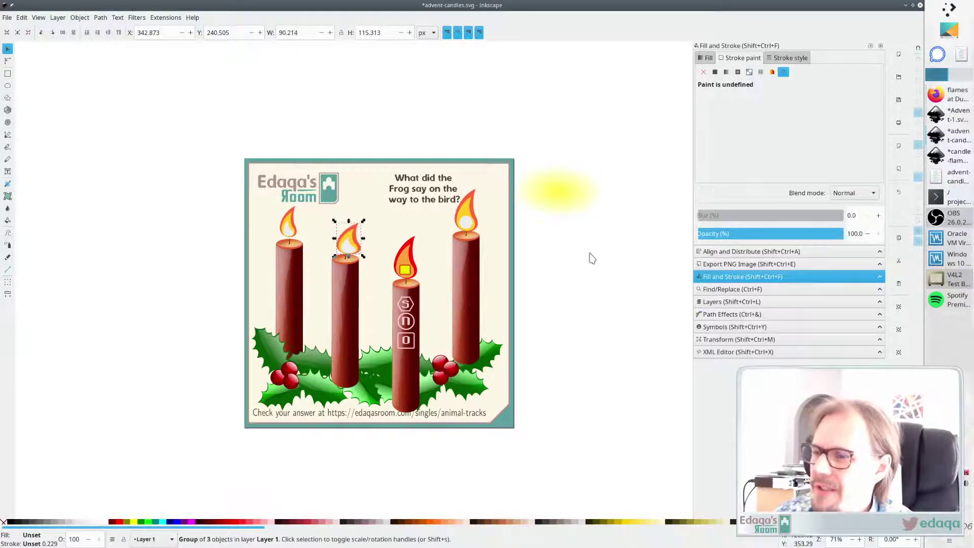
{"action": "key", "text": "ctrl+z"}
{"action": "key", "text": "Escape"}
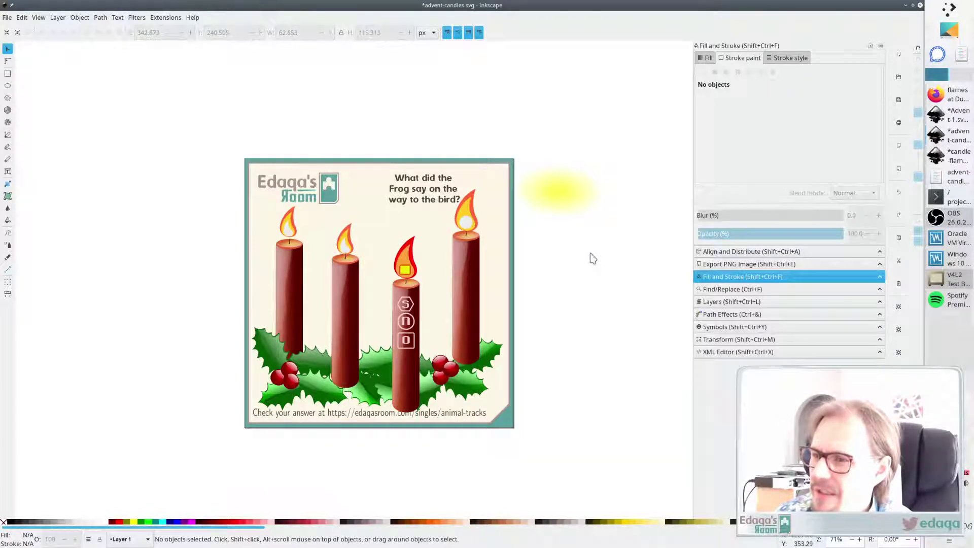
Widen the third candle's body and flame together to about 153 px, leaving the letter symbols out of the selection
{"action": "scroll", "coordinate": [414, 296], "scroll_direction": "up", "scroll_amount": 2, "text": "ctrl"}
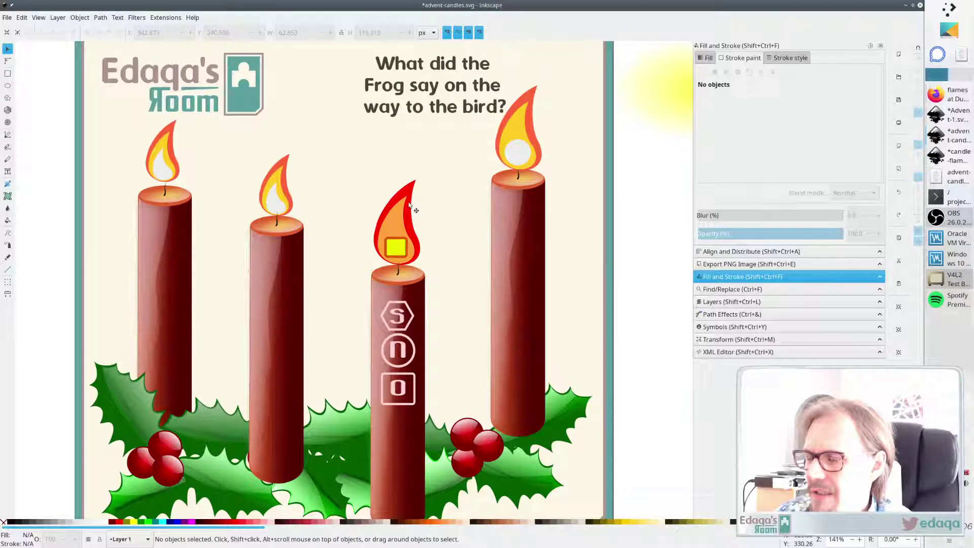
{"action": "left_click", "coordinate": [402, 246]}
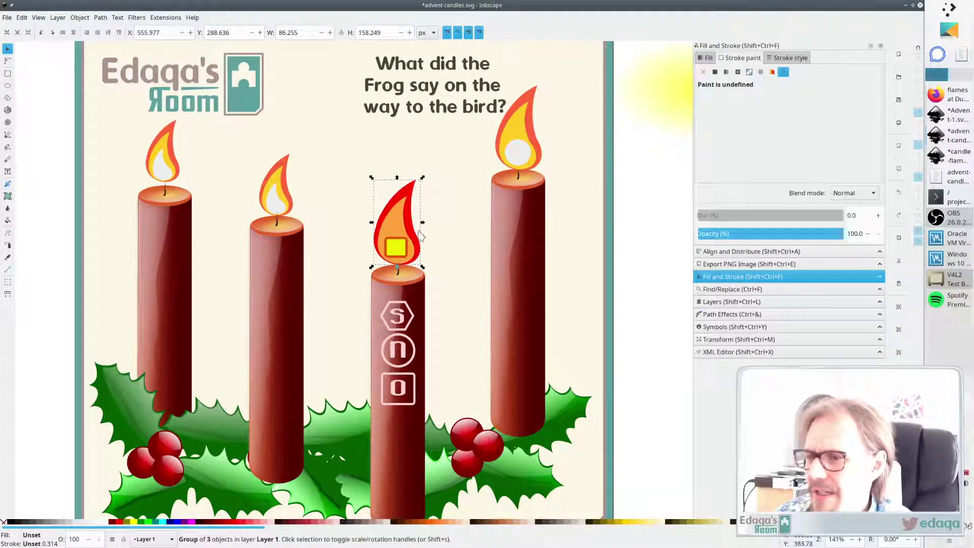
{"action": "left_click_drag", "start_coordinate": [423, 223], "coordinate": [440, 227]}
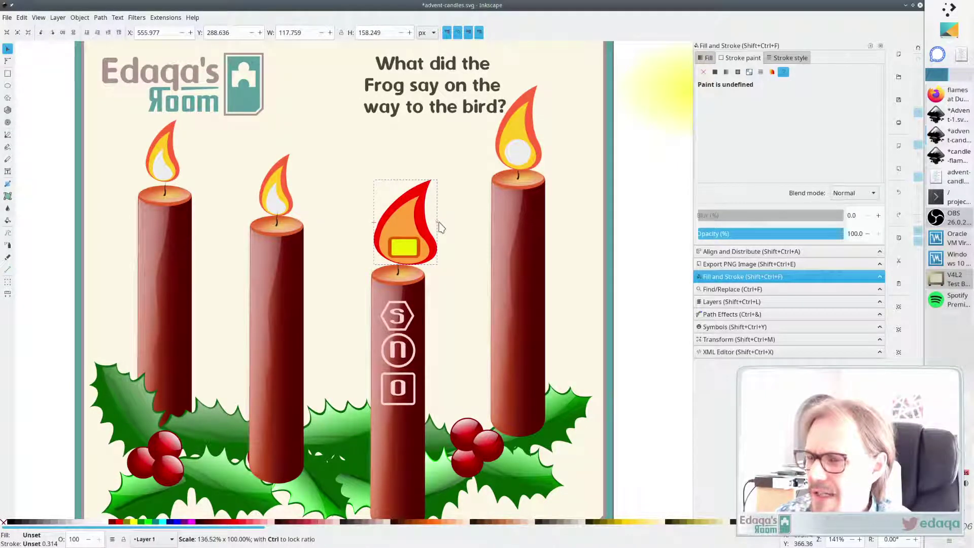
{"action": "key", "text": "Escape"}
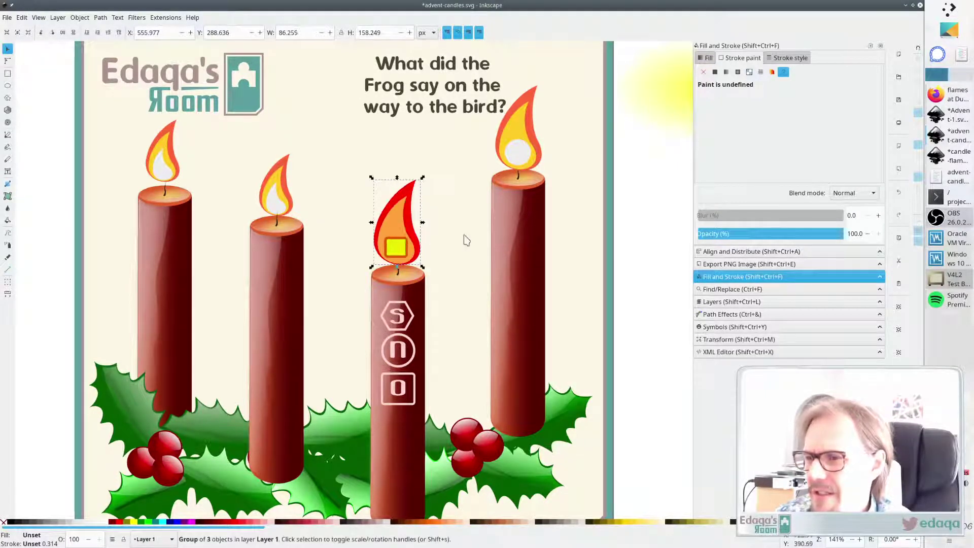
{"action": "left_click", "coordinate": [419, 298], "text": "shift"}
{"action": "left_click_drag", "start_coordinate": [429, 366], "coordinate": [448, 369]}
{"action": "left_click", "coordinate": [640, 251]}
{"action": "scroll", "coordinate": [583, 204], "scroll_direction": "up", "scroll_amount": 3}
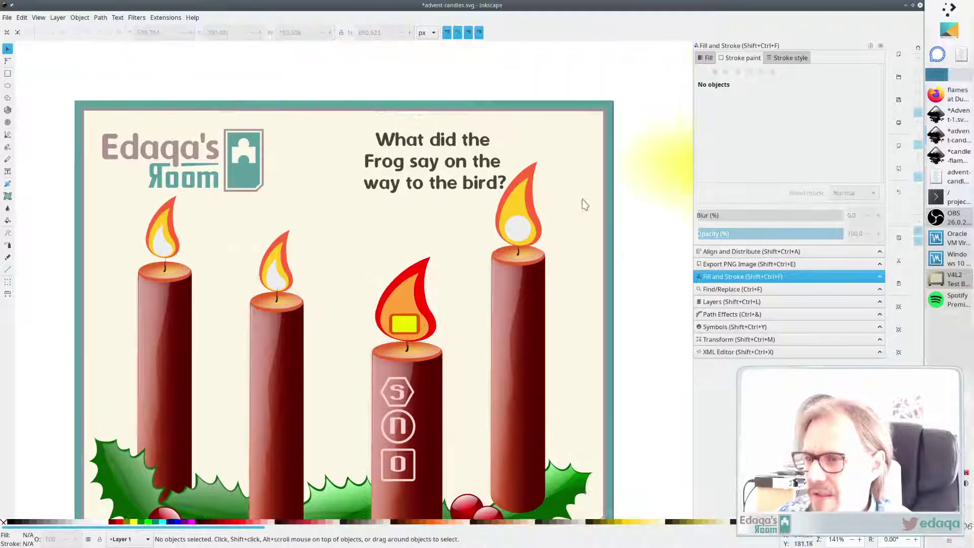
{"action": "scroll", "coordinate": [626, 289], "scroll_direction": "down", "scroll_amount": 3}
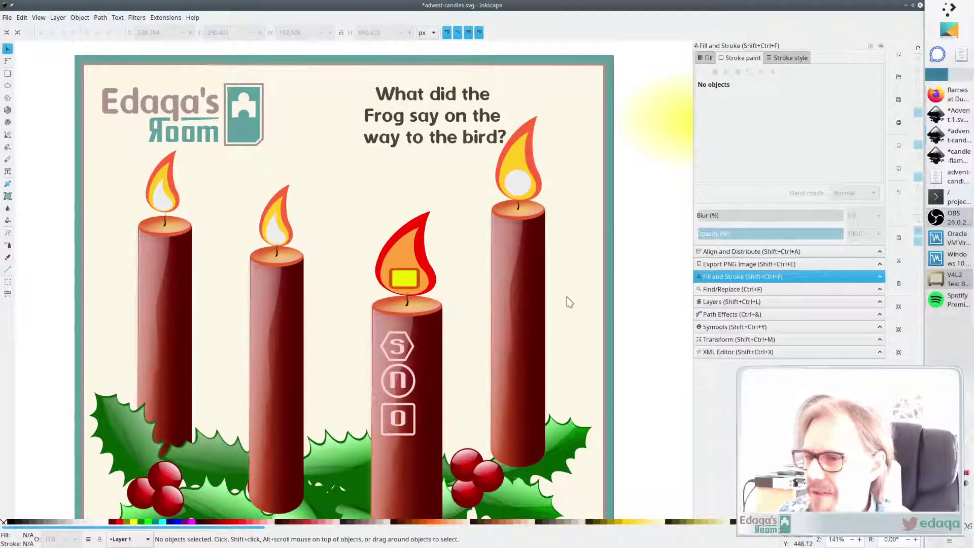
Recolour the third flame's outer shape orange-red (#ff653b) and its inner shape yellow-orange, sampling both from the second candle's flame
{"action": "left_click", "coordinate": [426, 240]}
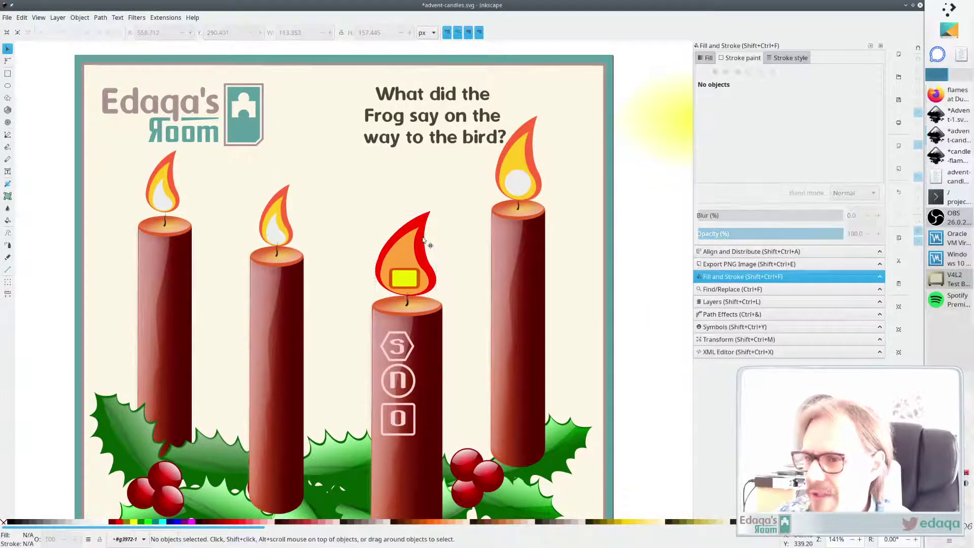
{"action": "double_click", "coordinate": [425, 240]}
{"action": "key", "text": "d"}
{"action": "left_click", "coordinate": [284, 194]}
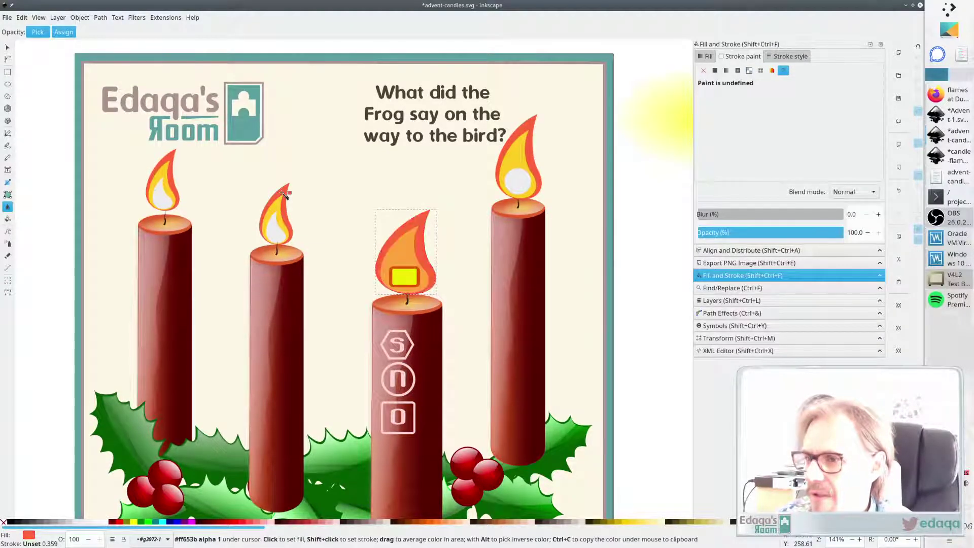
{"action": "key", "text": "Escape"}
{"action": "key", "text": "s"}
{"action": "left_click", "coordinate": [403, 253]}
{"action": "key", "text": "ctrl+z"}
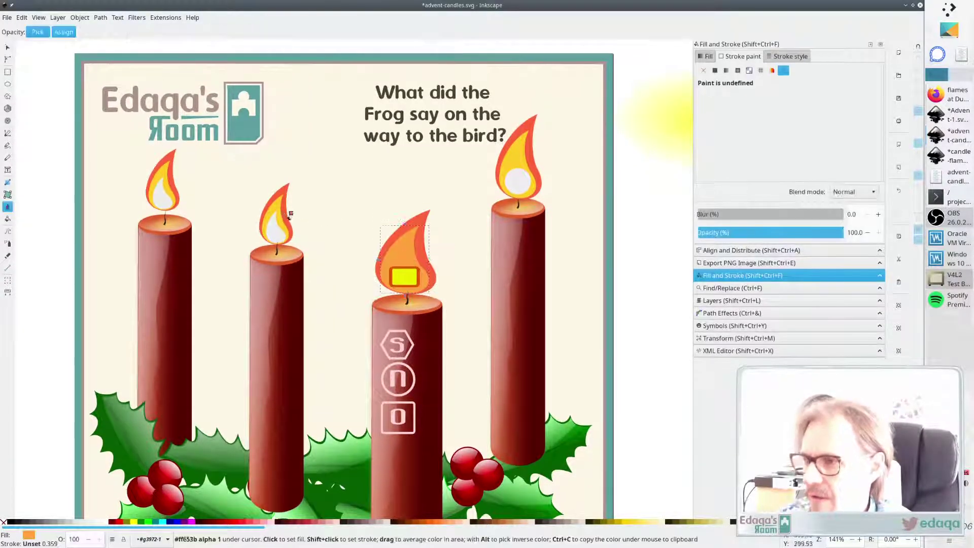
Fill the rectangle in the third candle's flame with the near-white sampled from the second flame's core
{"action": "left_click", "coordinate": [403, 281]}
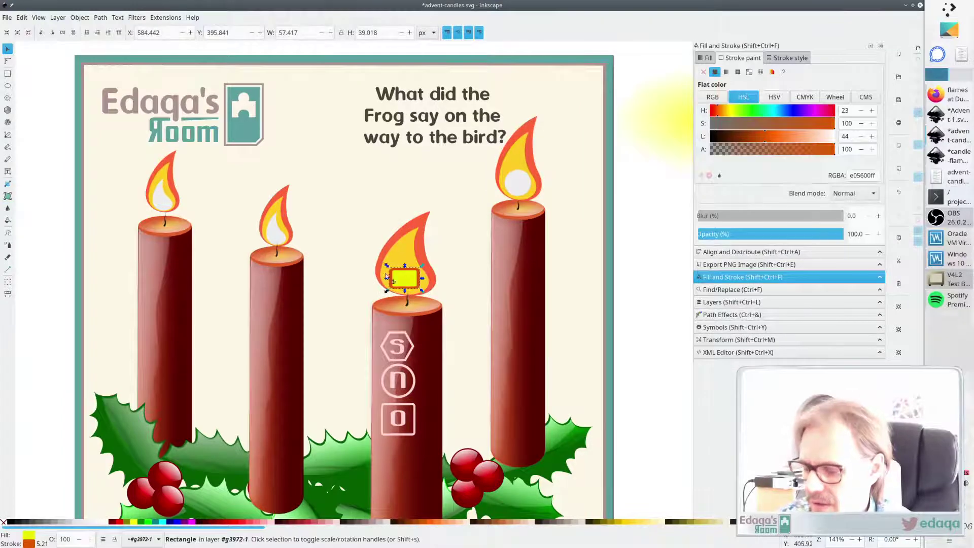
{"action": "key", "text": "d"}
{"action": "left_click", "coordinate": [278, 237]}
{"action": "key", "text": "Escape"}
{"action": "key", "text": "s"}
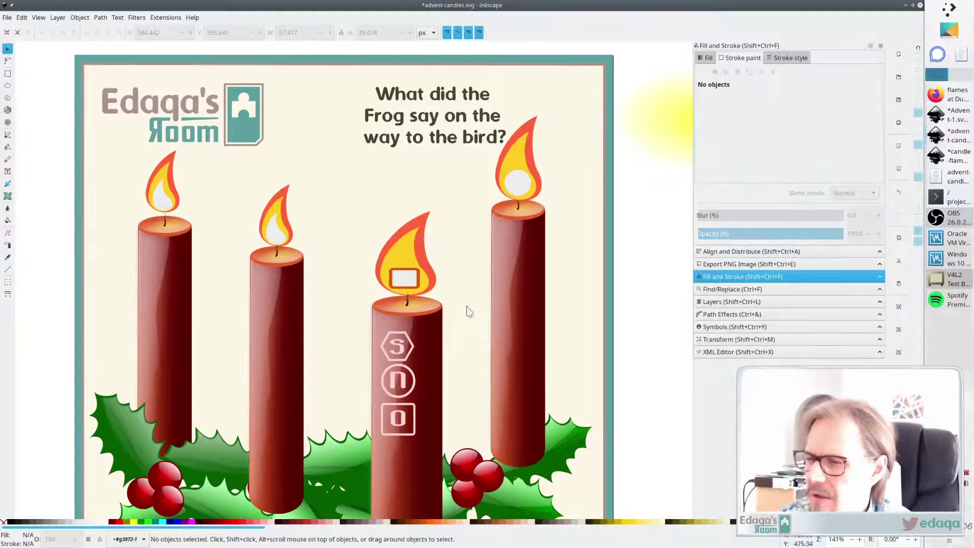
Remove the outline of the rectangle in the third candle's flame and check it on the whole card
{"action": "left_click", "coordinate": [418, 279]}
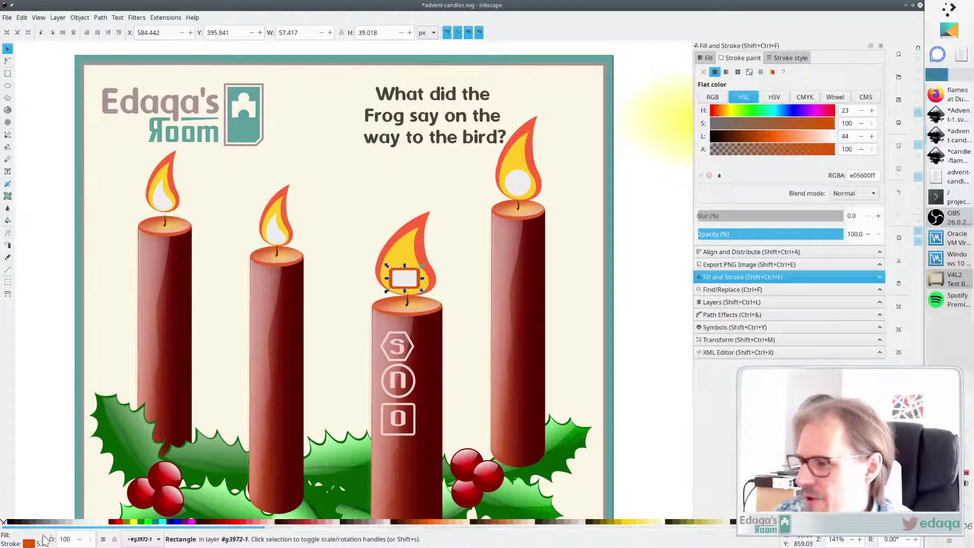
{"action": "left_click", "coordinate": [4, 523], "text": "shift"}
{"action": "key", "text": "Escape"}
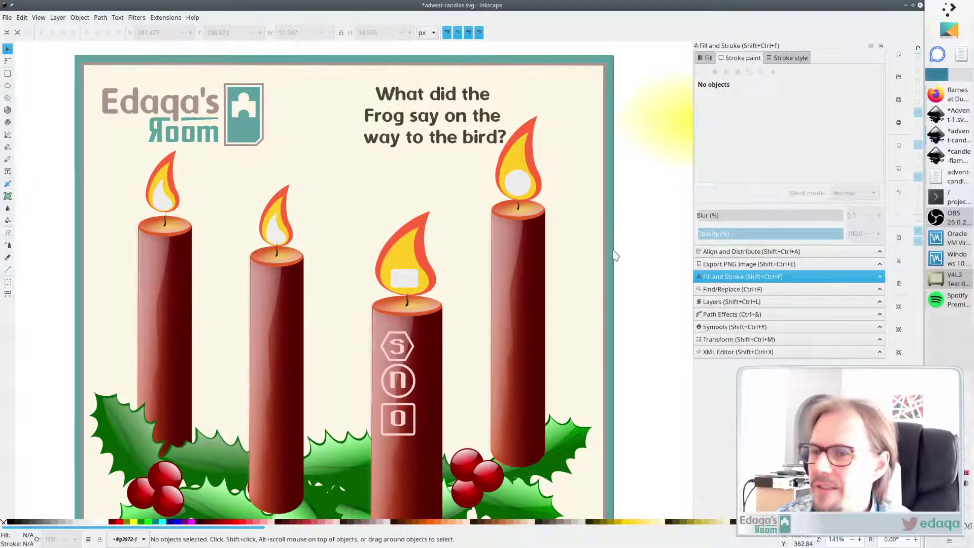
{"action": "scroll", "coordinate": [518, 318], "scroll_direction": "down", "scroll_amount": 5, "text": "ctrl"}
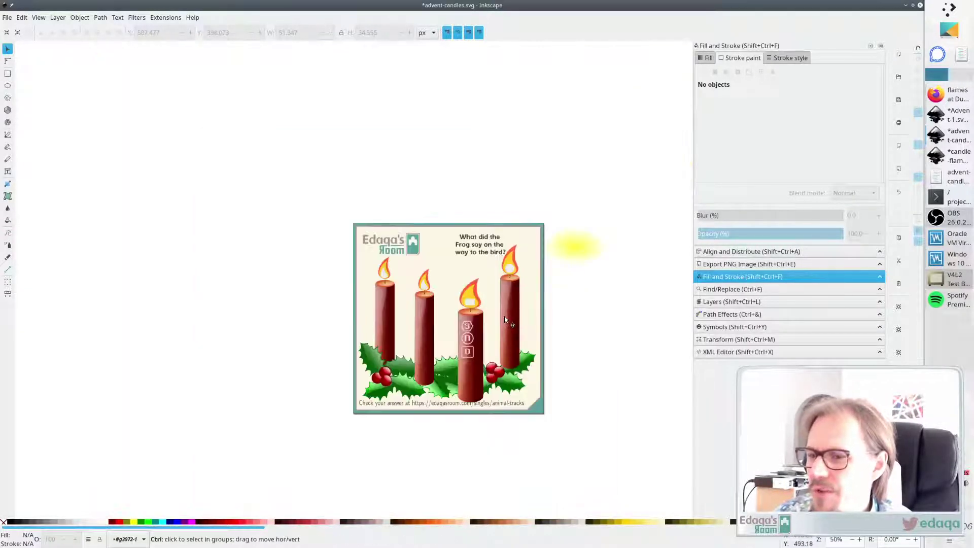
{"action": "scroll", "coordinate": [504, 318], "scroll_direction": "up", "scroll_amount": 1, "text": "ctrl"}
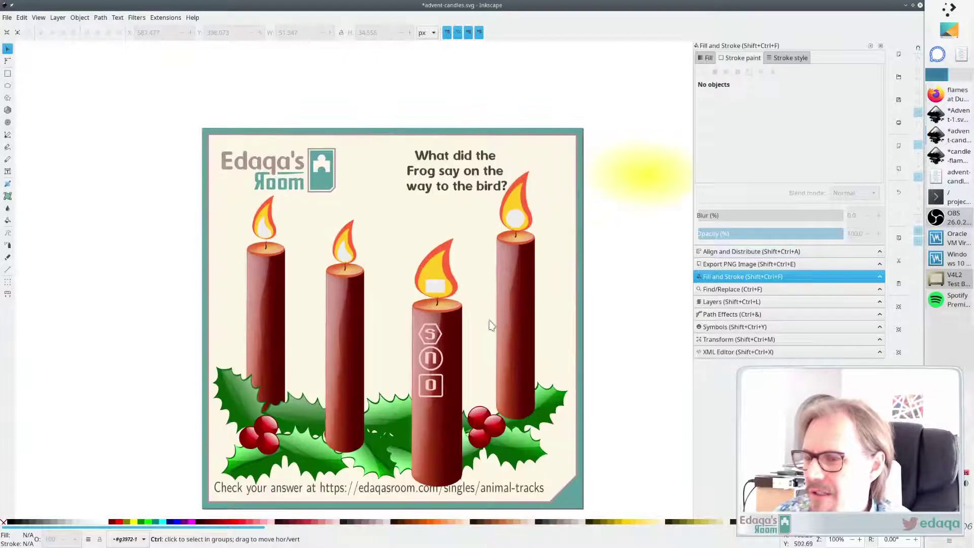
{"action": "scroll", "coordinate": [482, 326], "scroll_direction": "up", "scroll_amount": 1, "text": "ctrl"}
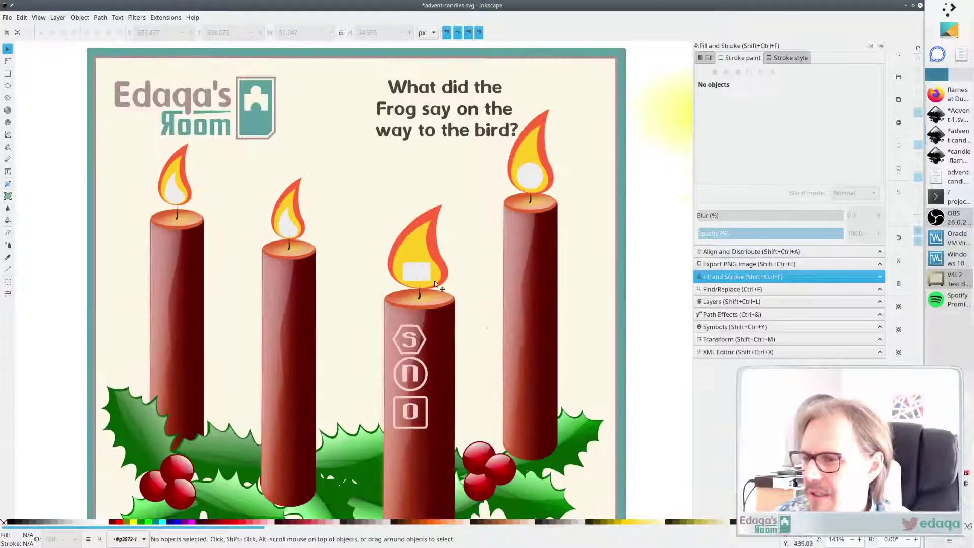
Give the rectangle in the third candle's flame a dark red outline with hue 14, saturation 100 and lightness 42
{"action": "left_click", "coordinate": [408, 270]}
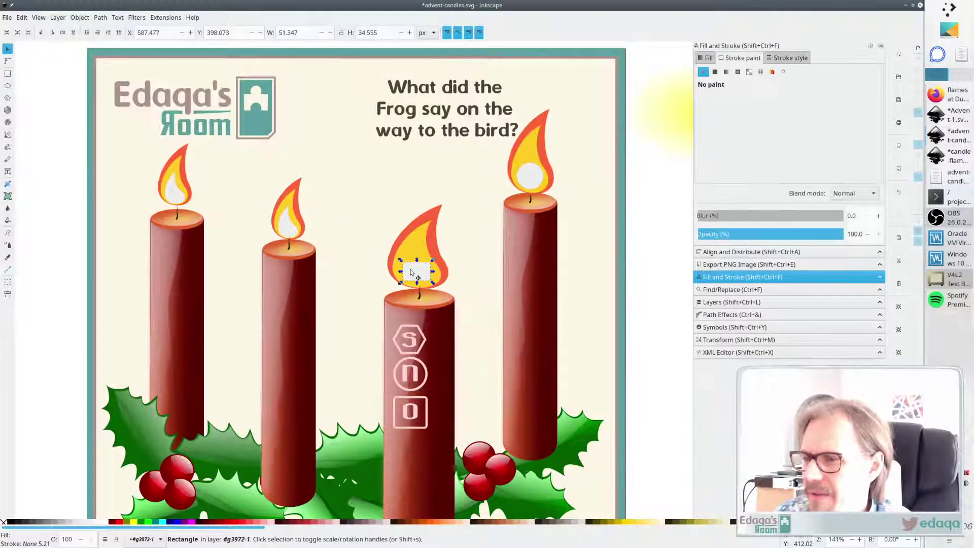
{"action": "left_click", "coordinate": [8, 522], "text": "shift"}
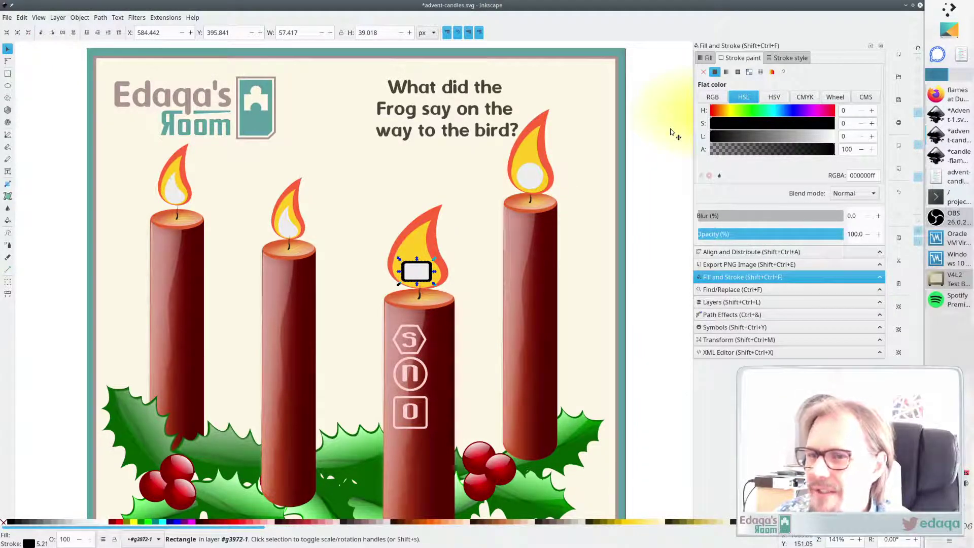
{"action": "left_click_drag", "start_coordinate": [712, 117], "coordinate": [832, 133]}
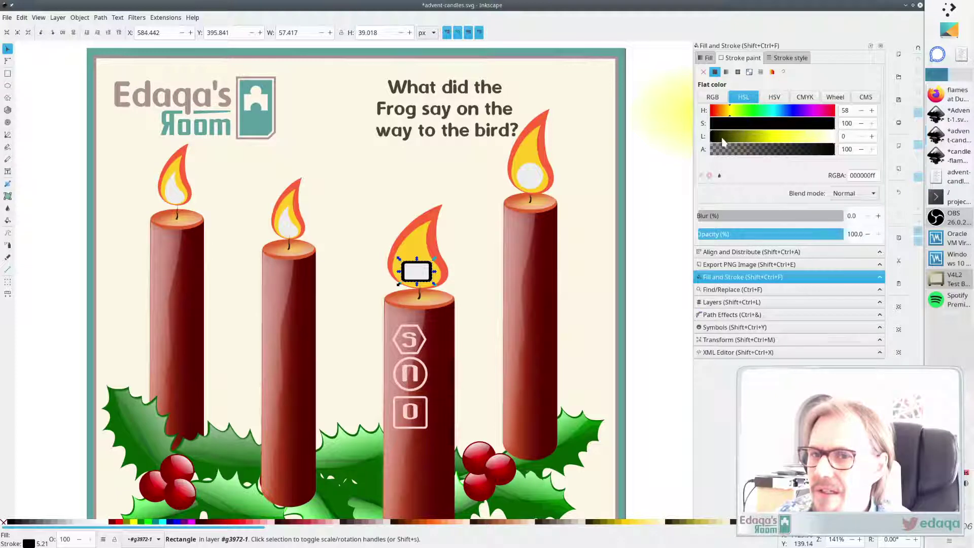
{"action": "left_click_drag", "start_coordinate": [723, 140], "coordinate": [763, 140]}
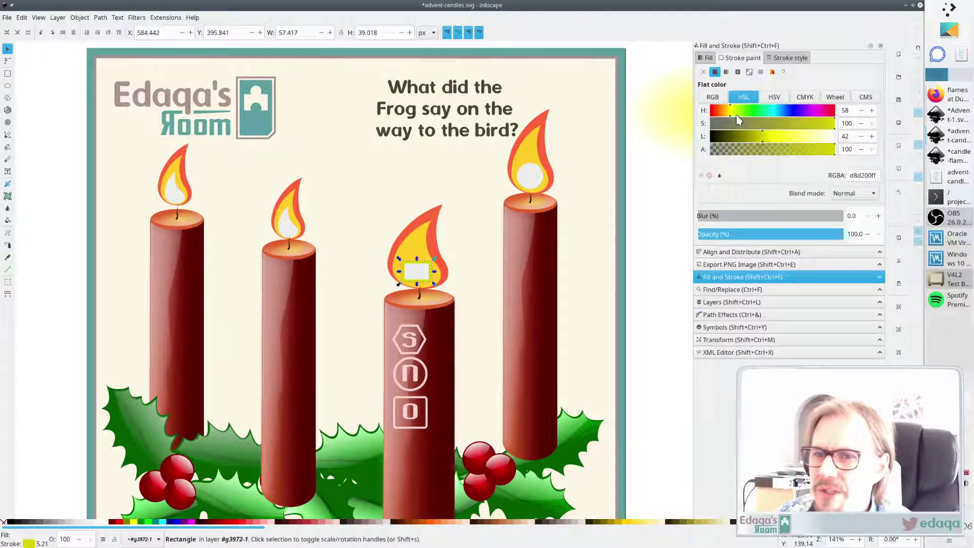
{"action": "left_click_drag", "start_coordinate": [732, 118], "coordinate": [716, 118]}
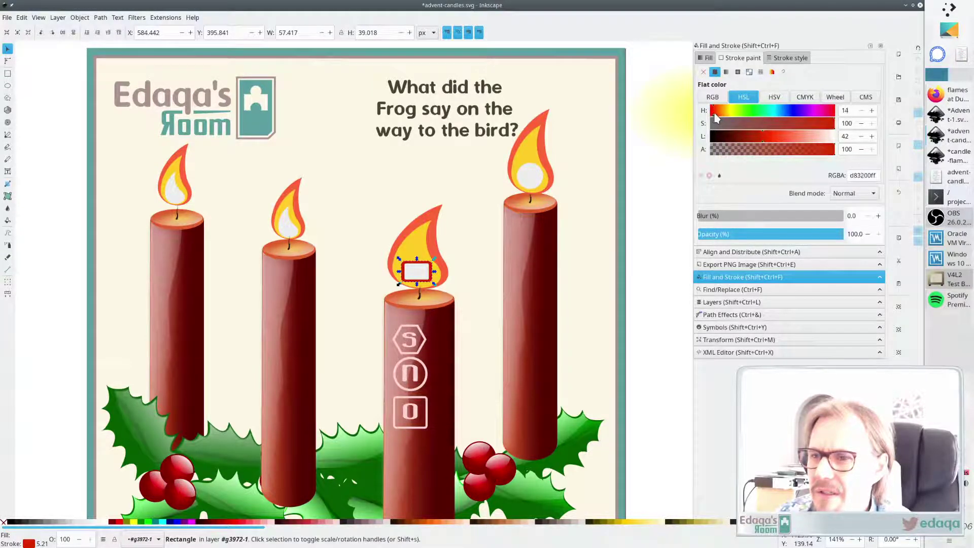
Thin the flame rectangle's outline to 2.505 px
{"action": "left_click", "coordinate": [790, 58]}
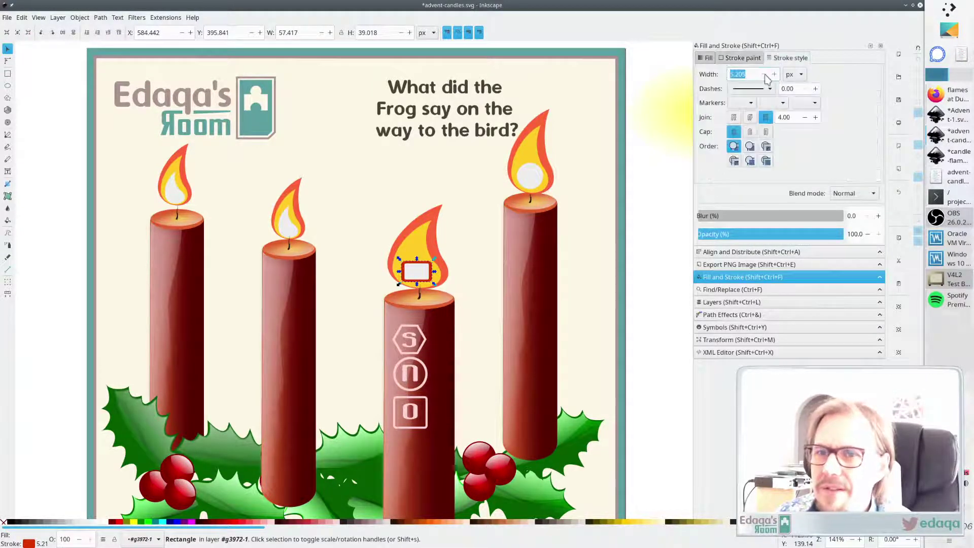
{"action": "left_click", "coordinate": [767, 75]}
{"action": "left_click", "coordinate": [767, 75]}
{"action": "left_click", "coordinate": [767, 75]}
{"action": "left_click", "coordinate": [767, 75]}
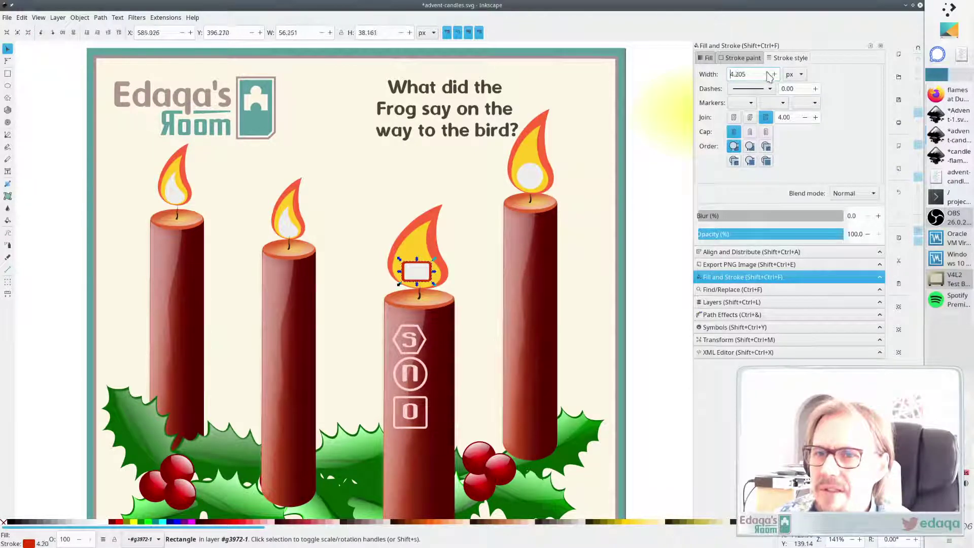
{"action": "left_click", "coordinate": [767, 75]}
{"action": "left_click", "coordinate": [768, 76]}
{"action": "left_click", "coordinate": [769, 75]}
{"action": "left_click", "coordinate": [768, 75]}
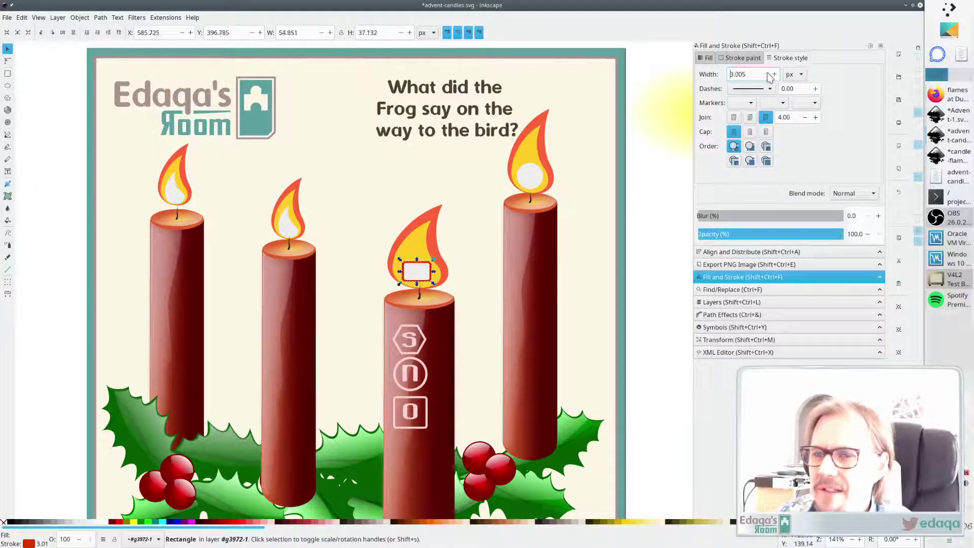
{"action": "left_click", "coordinate": [768, 76]}
{"action": "left_click", "coordinate": [768, 76]}
{"action": "left_click", "coordinate": [768, 76]}
{"action": "left_click", "coordinate": [768, 75]}
{"action": "left_click", "coordinate": [768, 76]}
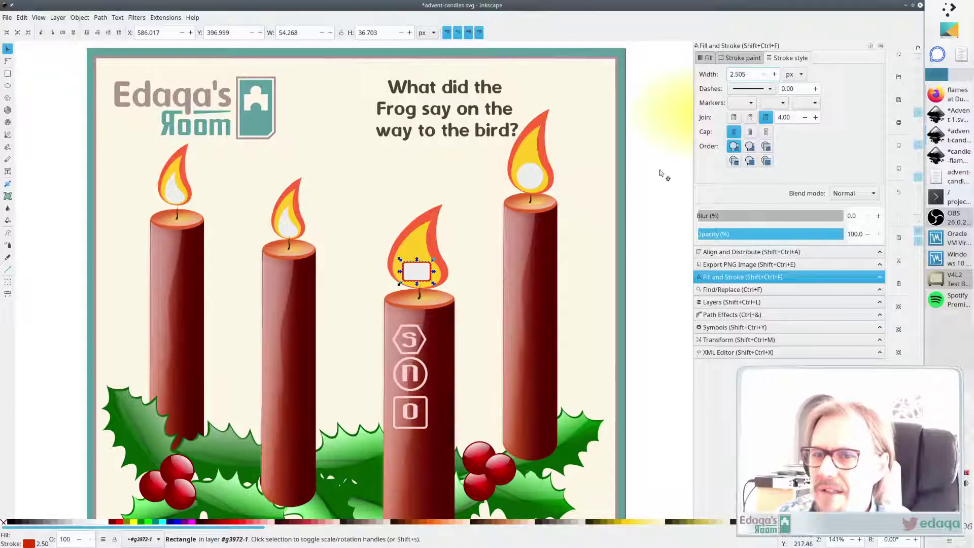
{"action": "left_click", "coordinate": [642, 195]}
Examine the outlined rectangle in the third flame on the whole card at several sizes
{"action": "scroll", "coordinate": [504, 311], "scroll_direction": "down", "scroll_amount": 4}
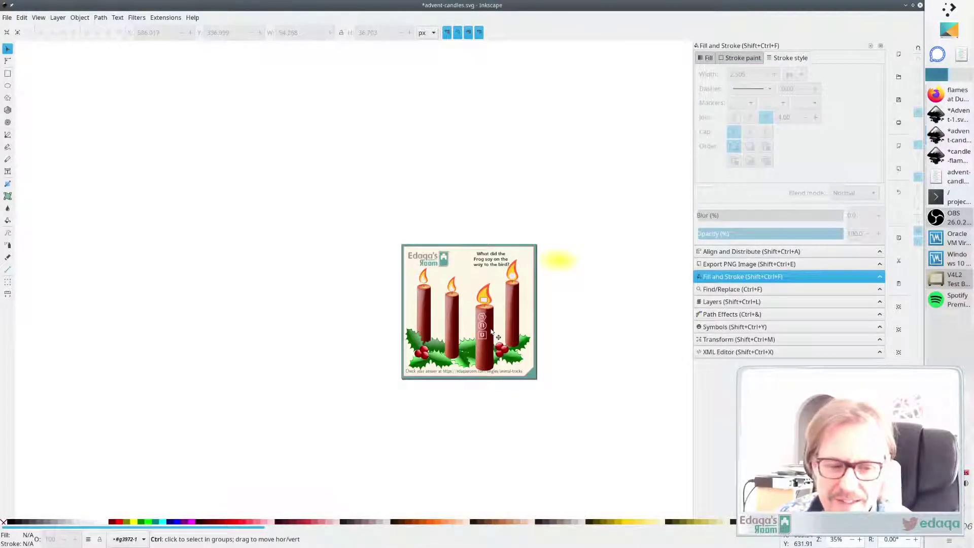
{"action": "scroll", "coordinate": [491, 332], "scroll_direction": "up", "scroll_amount": 3}
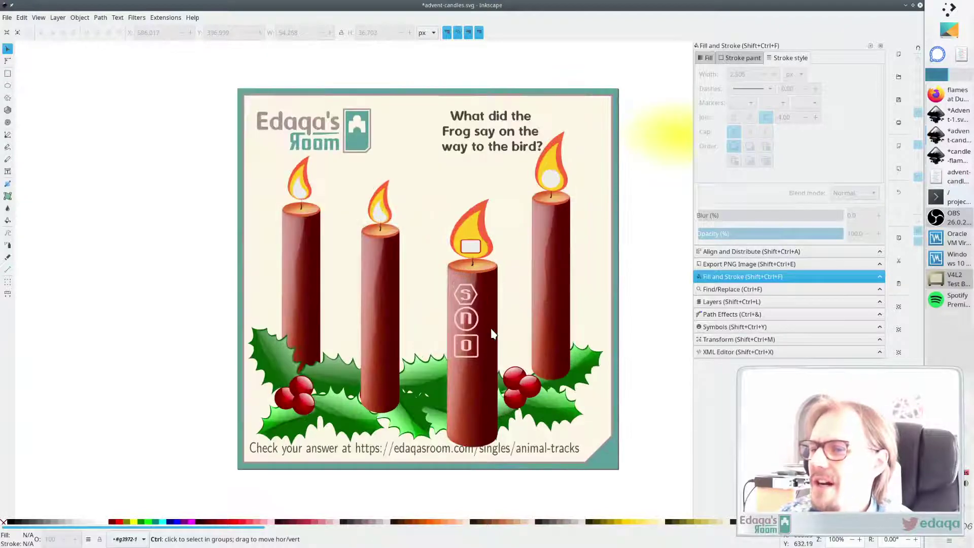
{"action": "scroll", "coordinate": [489, 316], "scroll_direction": "down", "scroll_amount": 1}
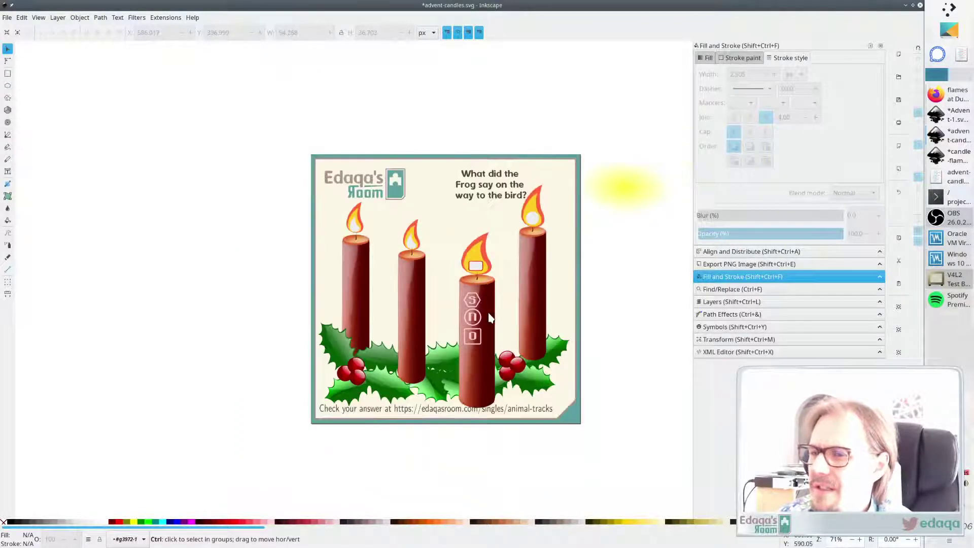
{"action": "scroll", "coordinate": [488, 315], "scroll_direction": "up", "scroll_amount": 1}
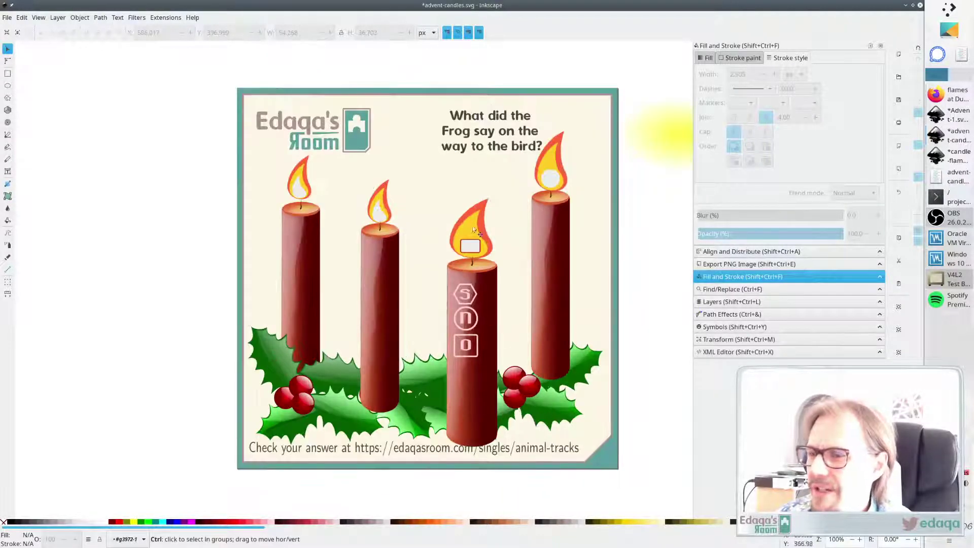
{"action": "scroll", "coordinate": [492, 239], "scroll_direction": "down", "scroll_amount": 1}
{"action": "scroll", "coordinate": [528, 261], "scroll_direction": "down", "scroll_amount": 2}
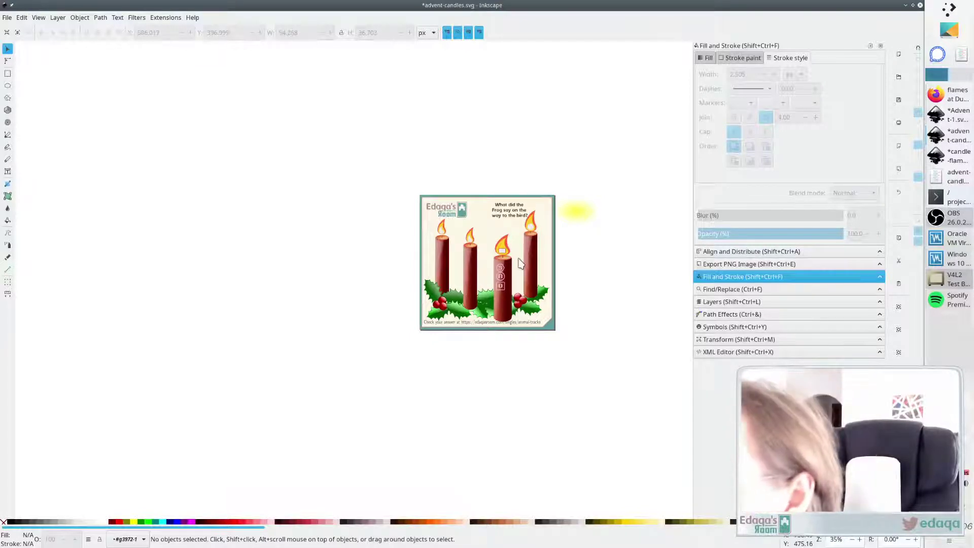
{"action": "scroll", "coordinate": [520, 263], "scroll_direction": "up", "scroll_amount": 3}
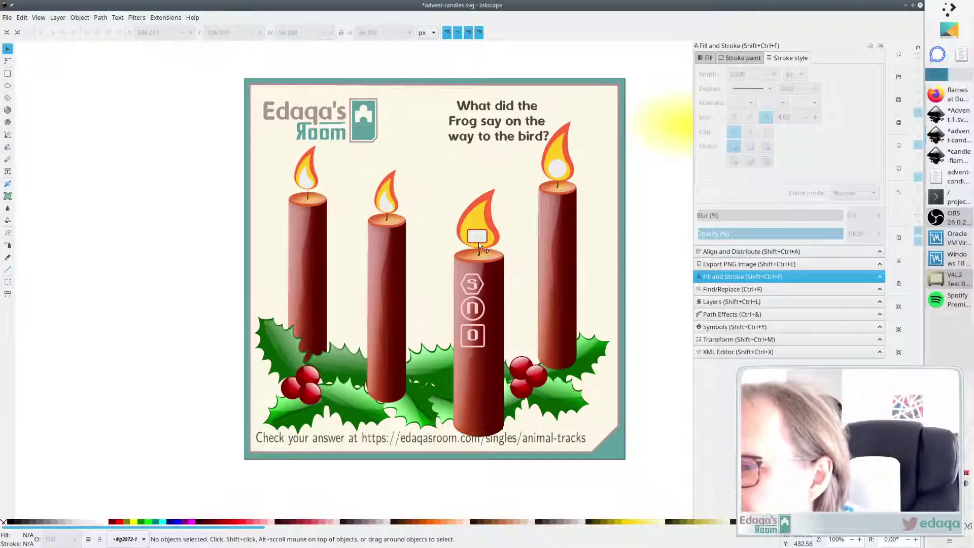
{"action": "left_click", "coordinate": [480, 244]}
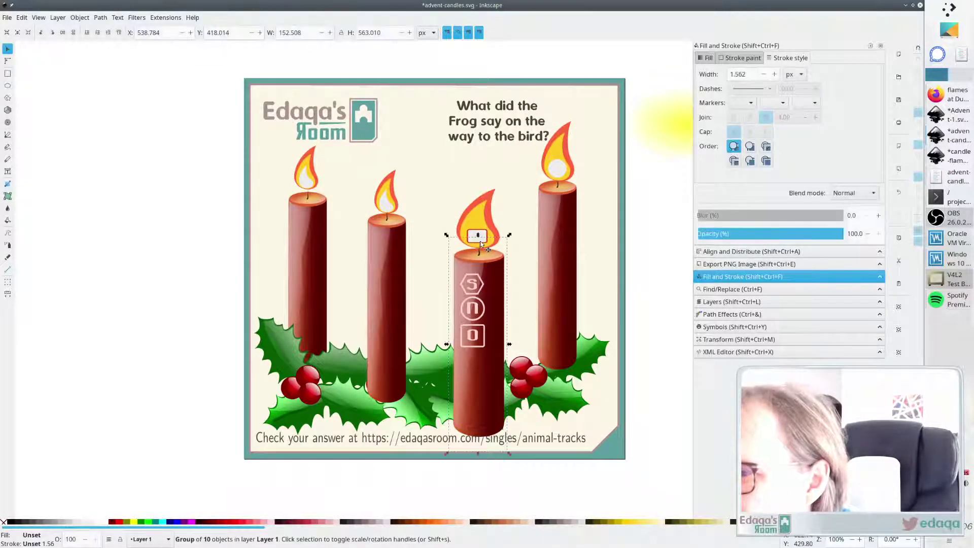
{"action": "left_click", "coordinate": [630, 272]}
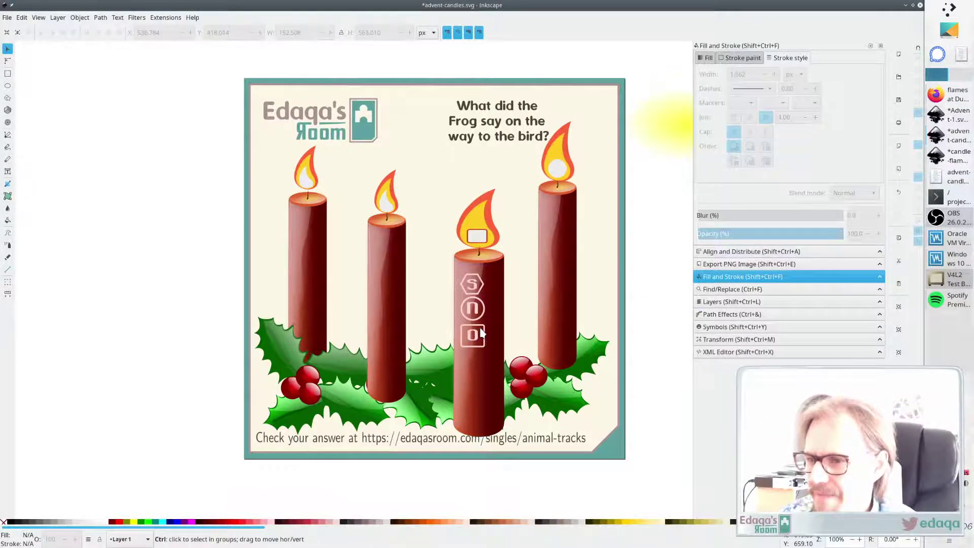
Shift the s, n and o symbols about 16 px to the right, centring them across the third candle's width
{"action": "scroll", "coordinate": [482, 333], "scroll_direction": "up", "scroll_amount": 3}
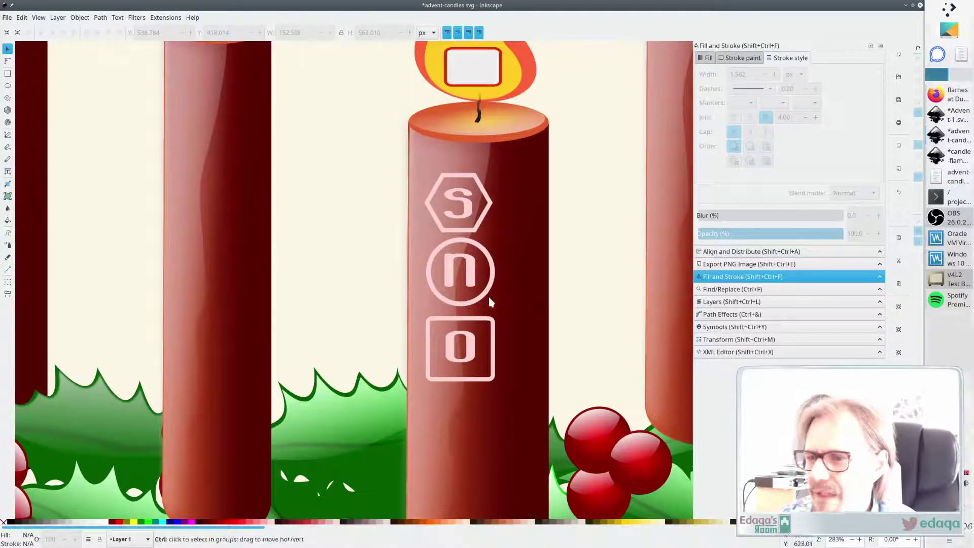
{"action": "scroll", "coordinate": [490, 302], "scroll_direction": "down", "scroll_amount": 2}
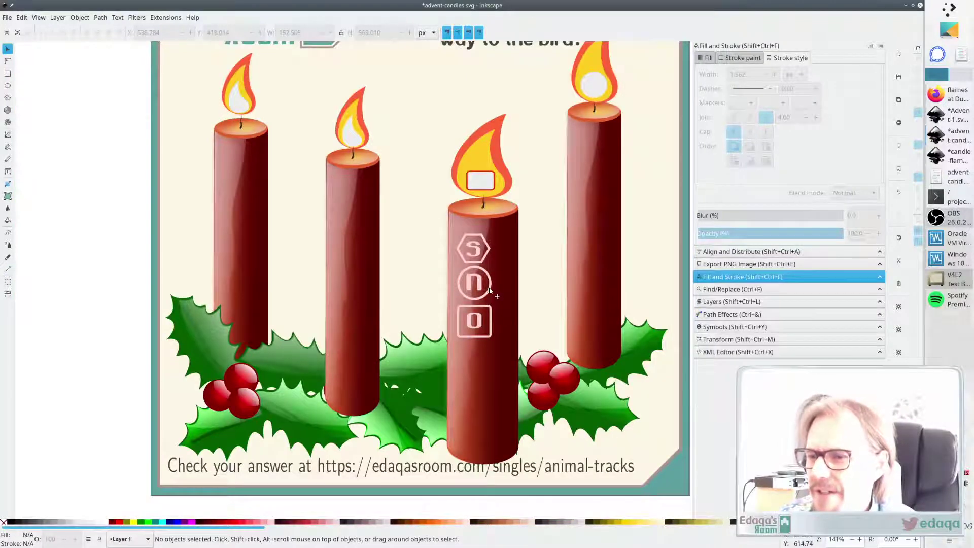
{"action": "left_click", "coordinate": [488, 291]}
{"action": "left_click", "coordinate": [480, 285]}
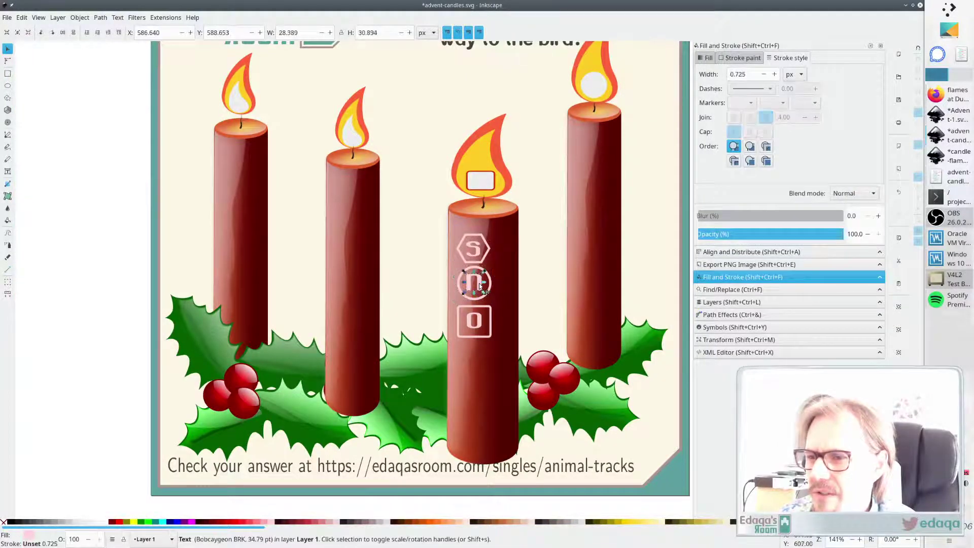
{"action": "left_click", "coordinate": [478, 251]}
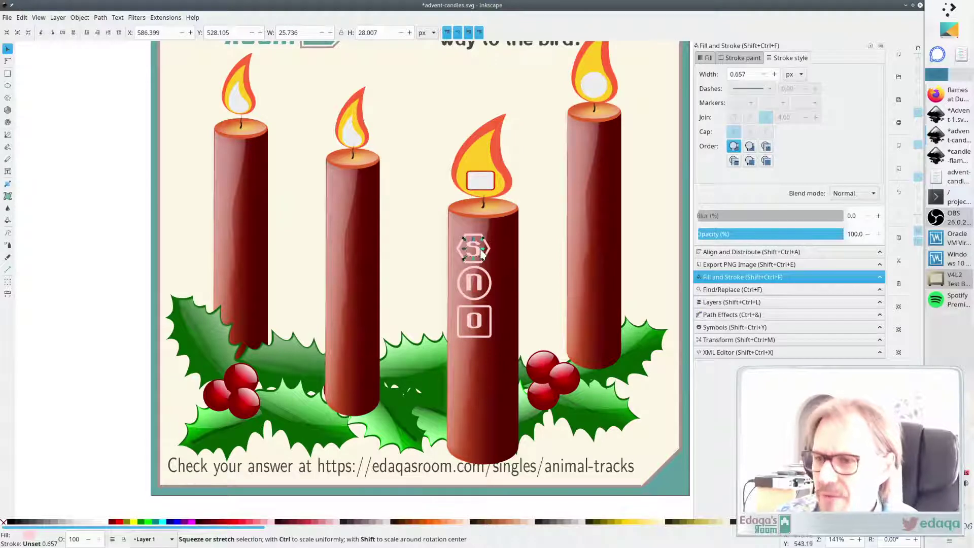
{"action": "mouse_move", "coordinate": [490, 324]}
{"action": "left_mouse_down"}
{"action": "mouse_move", "coordinate": [498, 325]}
{"action": "mouse_move", "coordinate": [488, 328]}
{"action": "mouse_move", "coordinate": [496, 298]}
{"action": "mouse_move", "coordinate": [480, 287]}
{"action": "mouse_move", "coordinate": [490, 253]}
{"action": "left_mouse_up"}
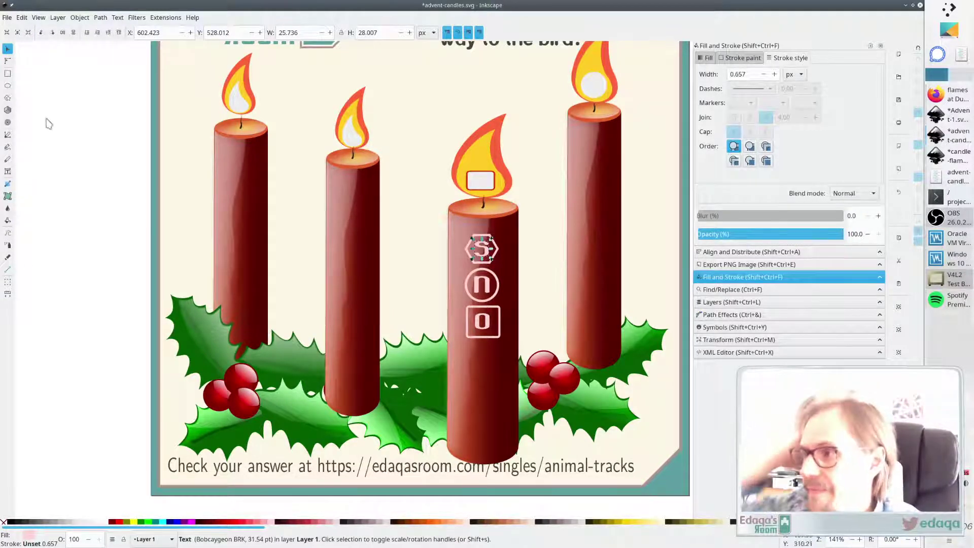
Draw a horizontal line about 131 px long across the third candle through the circled n, coloured with the symbols' pale pink
{"action": "left_click", "coordinate": [7, 134]}
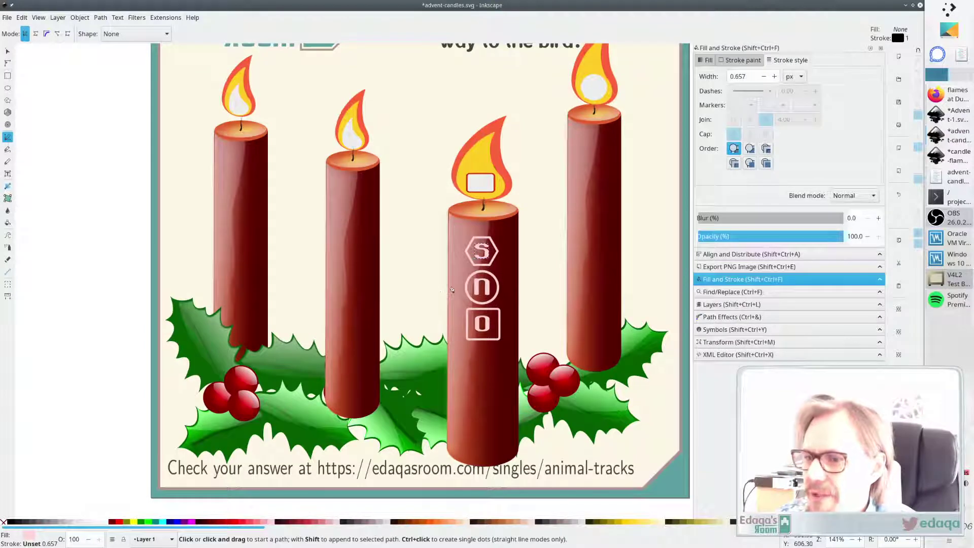
{"action": "left_click", "coordinate": [447, 285]}
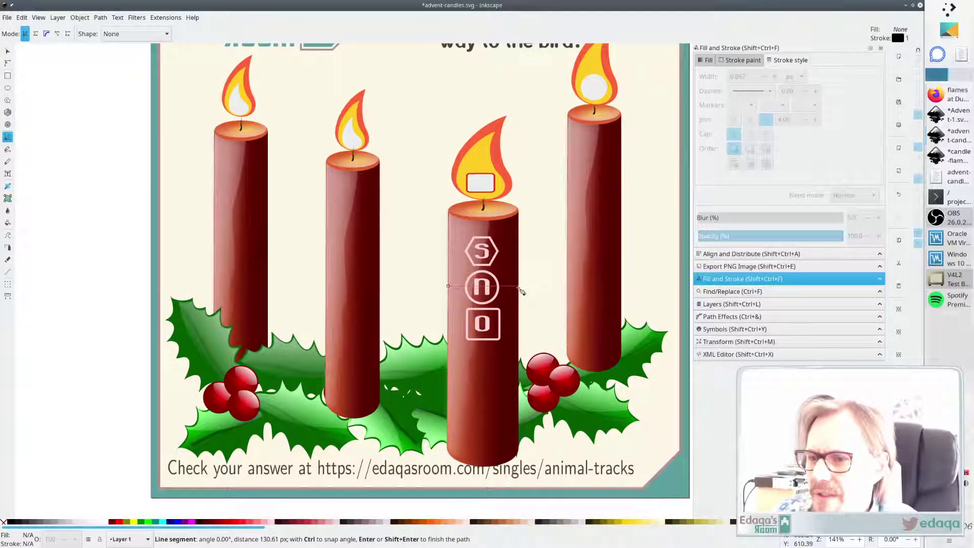
{"action": "double_click", "coordinate": [526, 278]}
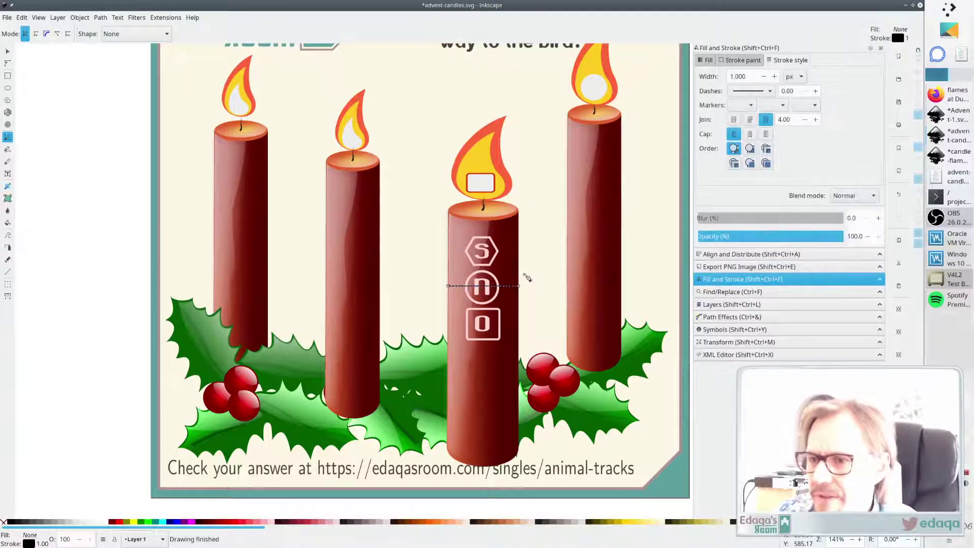
{"action": "key", "text": "d"}
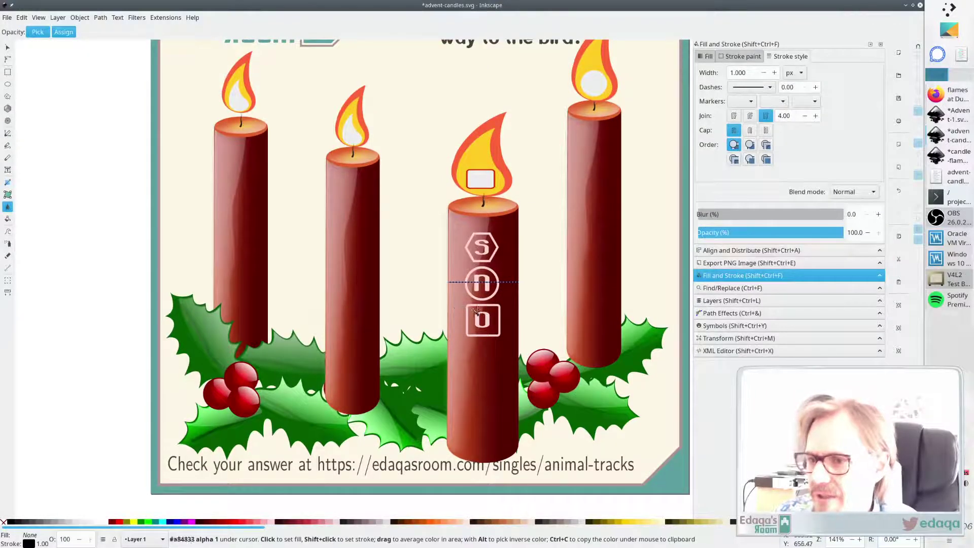
{"action": "left_click", "coordinate": [480, 325], "text": "shift"}
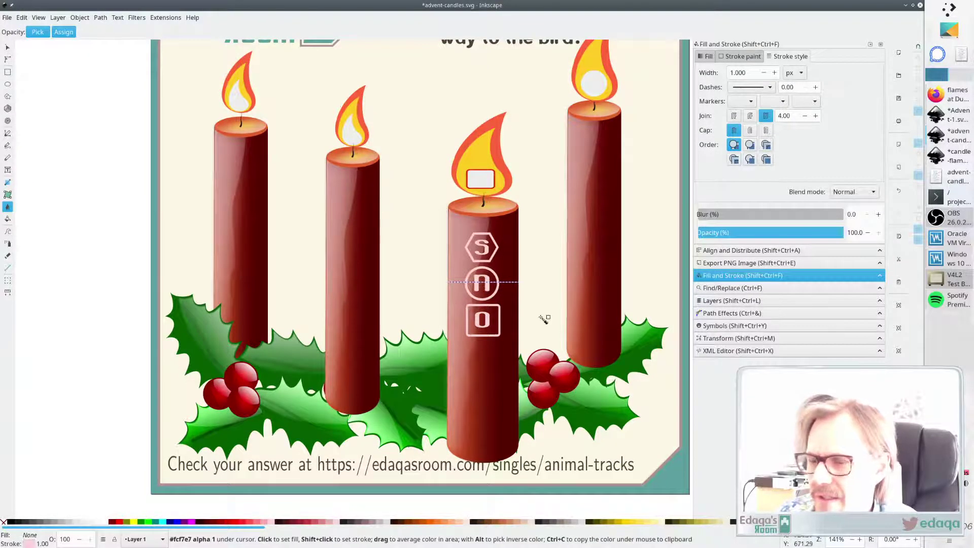
Bend the pink line across the third candle downward into a shallow curve
{"action": "left_click", "coordinate": [7, 59]}
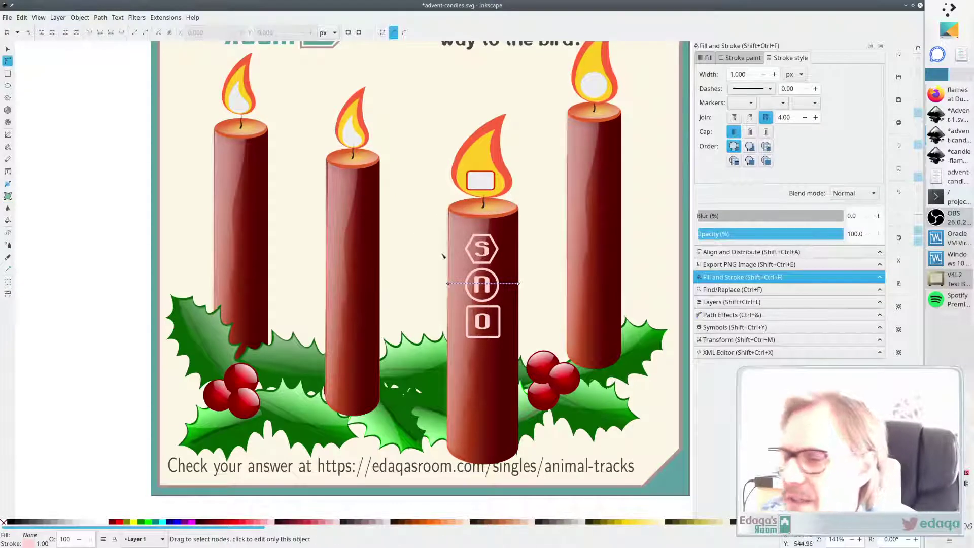
{"action": "left_click_drag", "start_coordinate": [488, 290], "coordinate": [491, 297]}
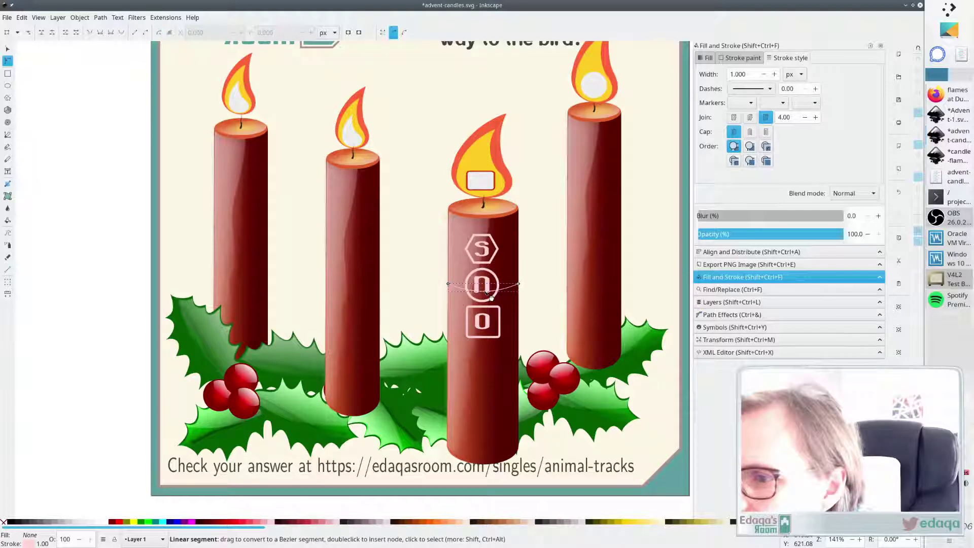
{"action": "left_click", "coordinate": [775, 75]}
{"action": "left_click", "coordinate": [776, 75]}
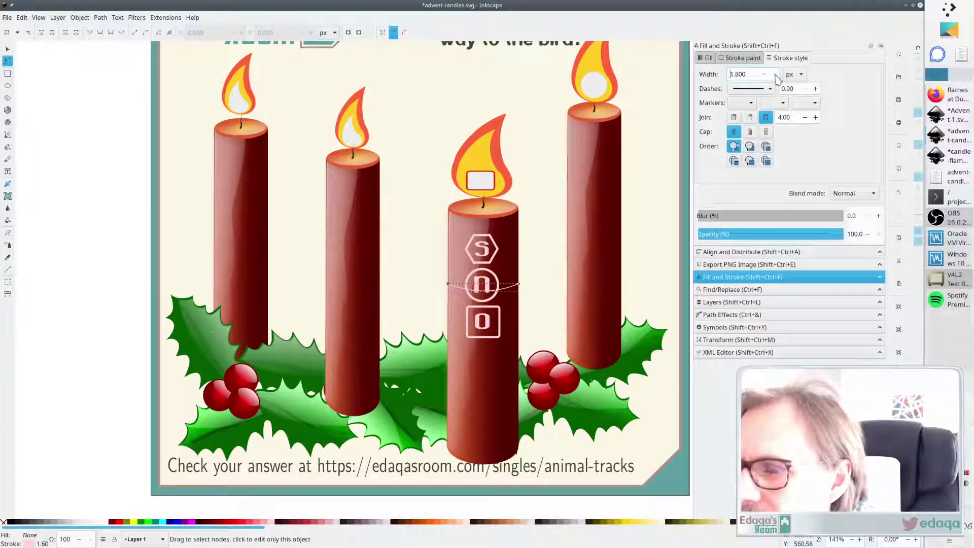
{"action": "left_click", "coordinate": [777, 75]}
{"action": "left_click", "coordinate": [776, 75]}
{"action": "left_click", "coordinate": [776, 75]}
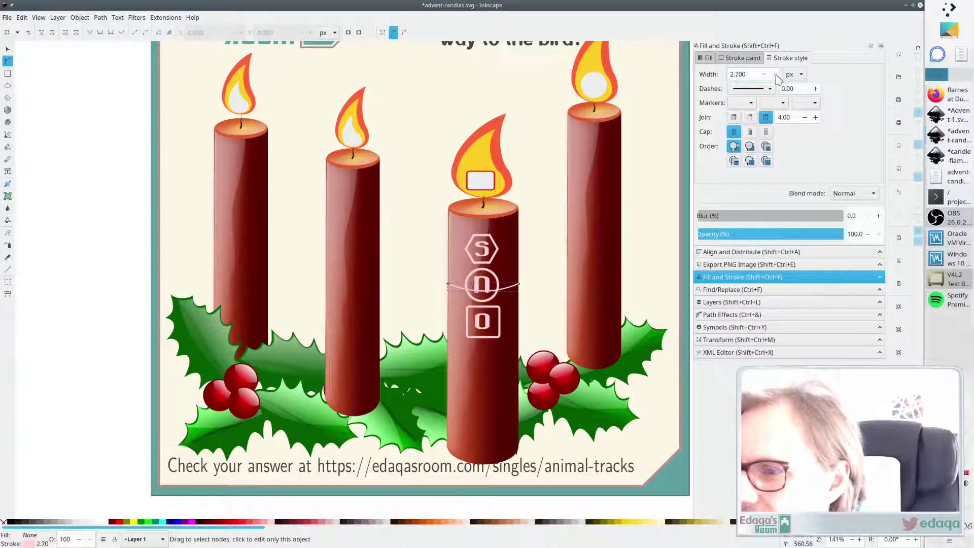
{"action": "key", "text": "ctrl+z"}
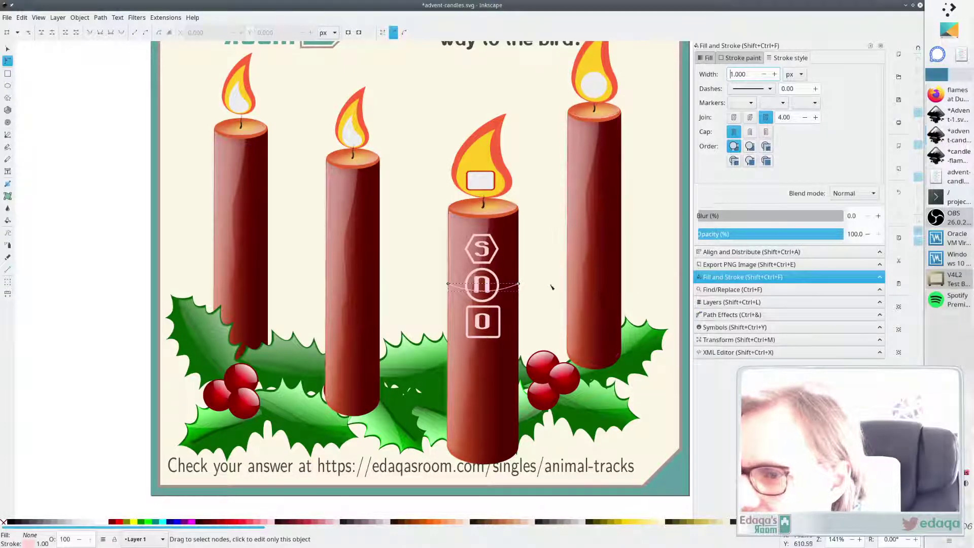
Set the stroke width of the curved line across the third candle to 5 px
{"action": "key", "text": "s"}
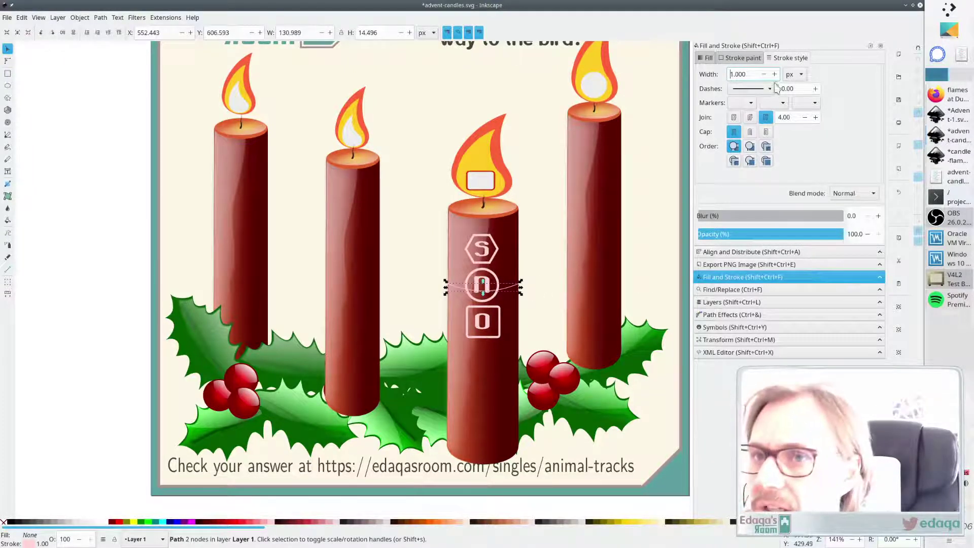
{"action": "double_click", "coordinate": [751, 74]}
{"action": "type", "text": "5"}
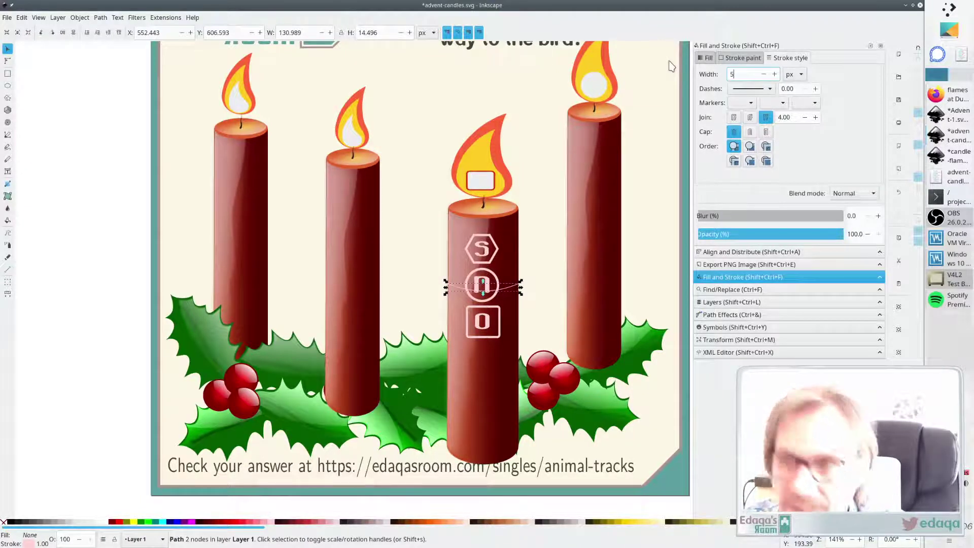
{"action": "key", "text": "Return"}
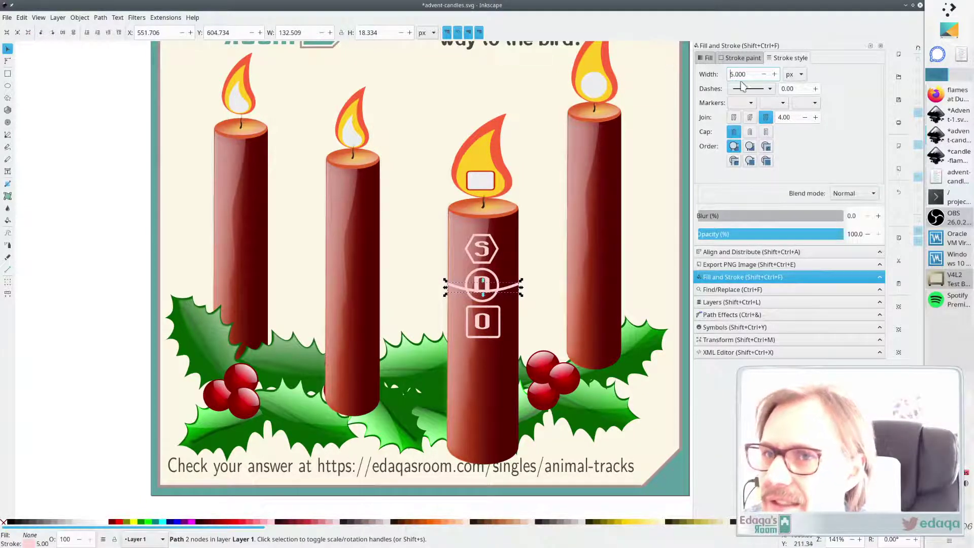
Move the curved pink line on the third candle up by about 10 px
{"action": "left_click", "coordinate": [647, 146]}
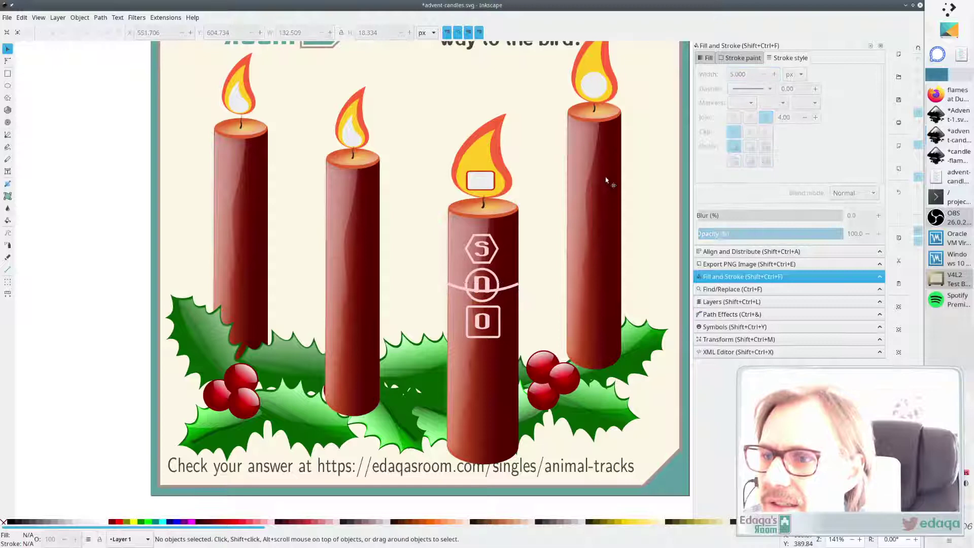
{"action": "left_click", "coordinate": [504, 293]}
{"action": "scroll", "coordinate": [543, 314], "scroll_direction": "up", "scroll_amount": 1}
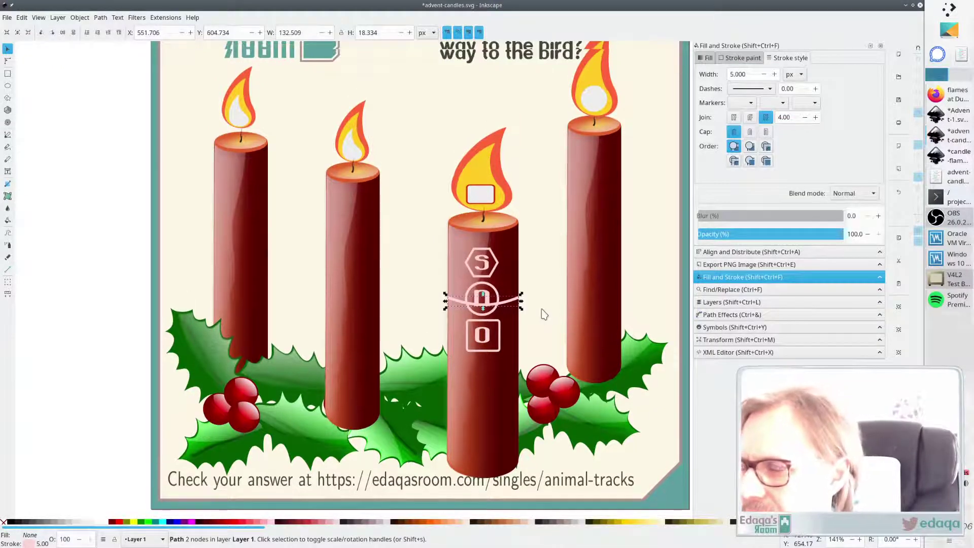
{"action": "key", "text": "Up"}
{"action": "key", "text": "Up"}
{"action": "key", "text": "Up"}
{"action": "key", "text": "Up"}
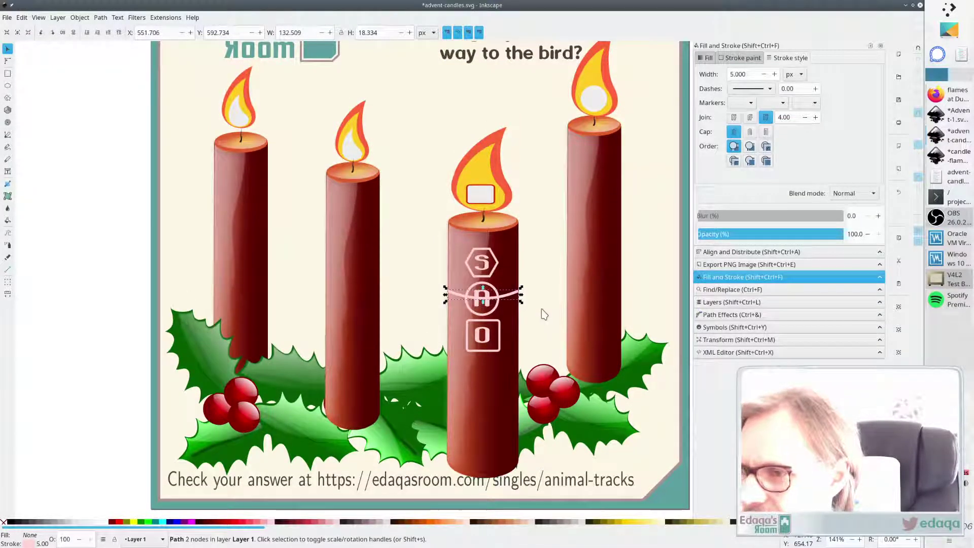
{"action": "left_click", "coordinate": [538, 310]}
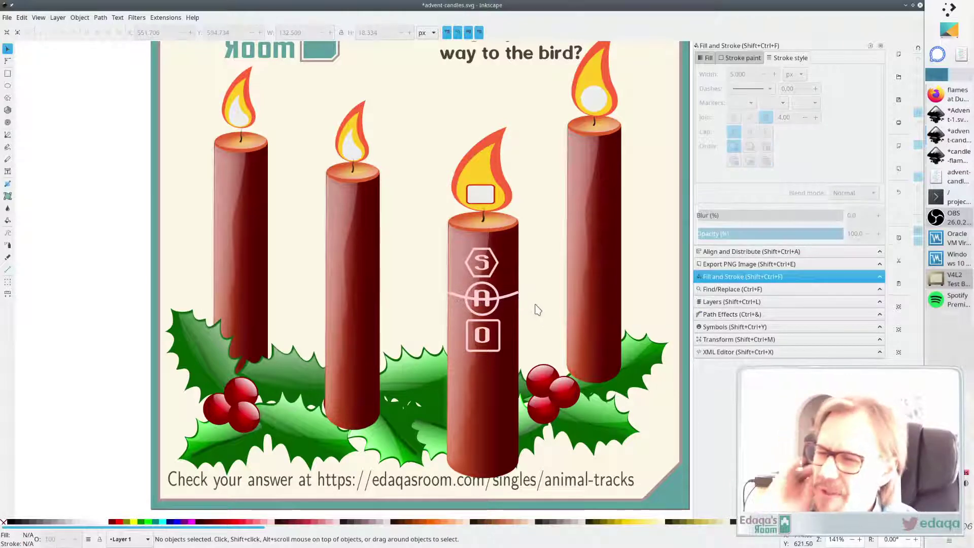
Set the opacity of the curved line across the third candle to 50%
{"action": "key", "text": "ctrl"}
{"action": "scroll", "coordinate": [495, 308], "scroll_direction": "up", "scroll_amount": 2}
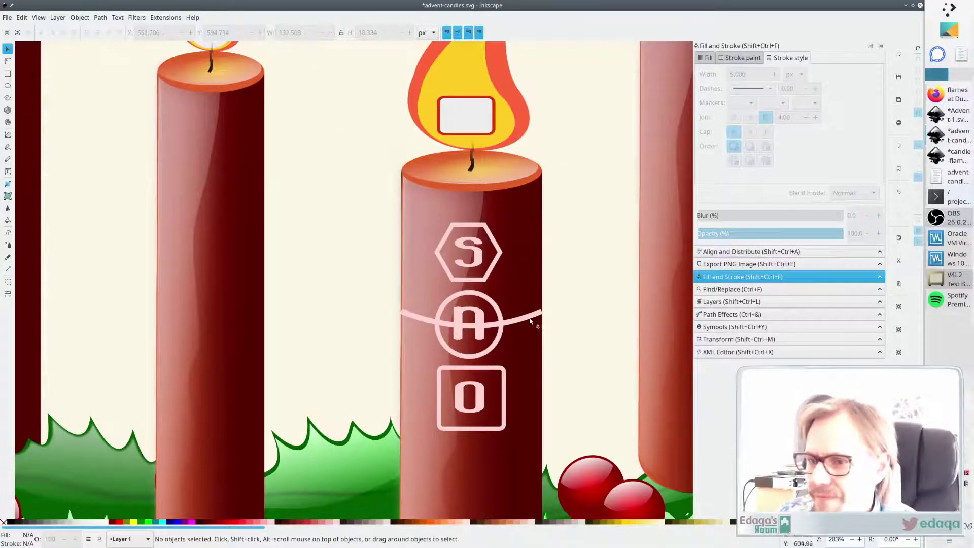
{"action": "left_click", "coordinate": [531, 319]}
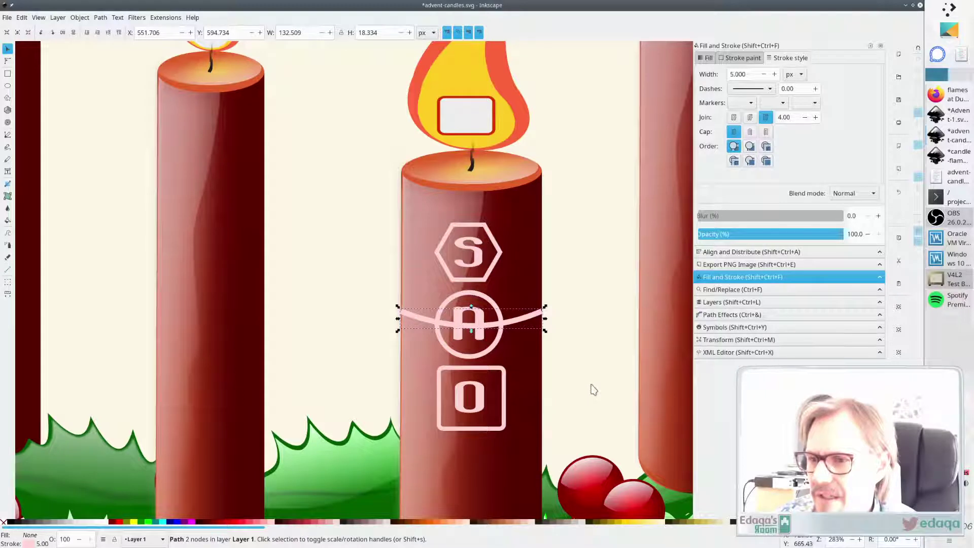
{"action": "double_click", "coordinate": [66, 539]}
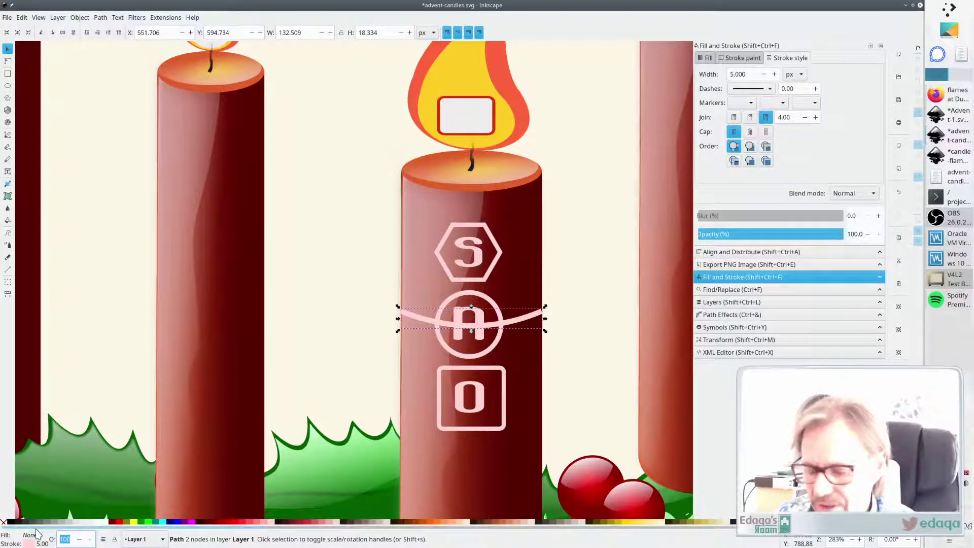
{"action": "type", "text": "50"}
{"action": "key", "text": "Return"}
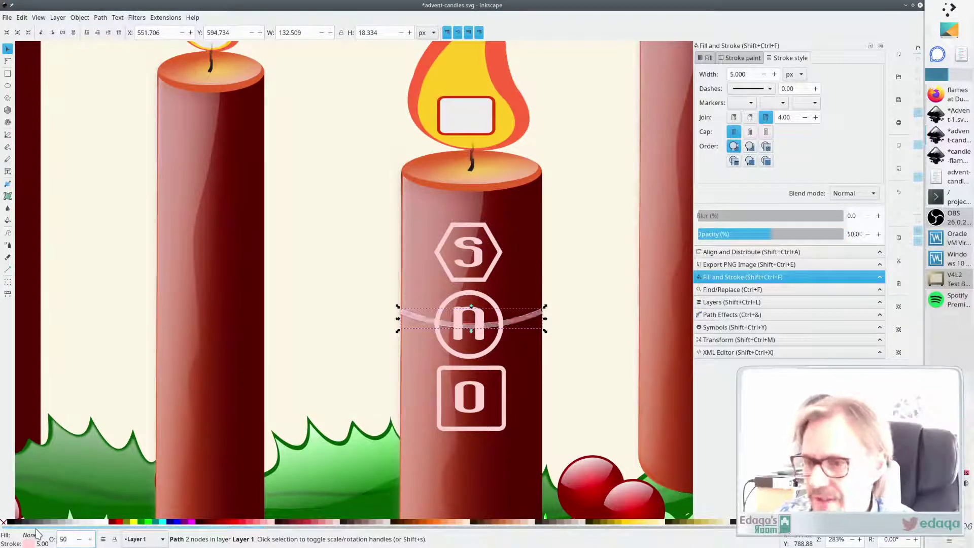
{"action": "left_click", "coordinate": [577, 294]}
Try other stroke orders and caps on the curved line, restore the butt cap and original order, and set a bevel join
{"action": "scroll", "coordinate": [592, 312], "scroll_direction": "down", "scroll_amount": 5, "text": "ctrl"}
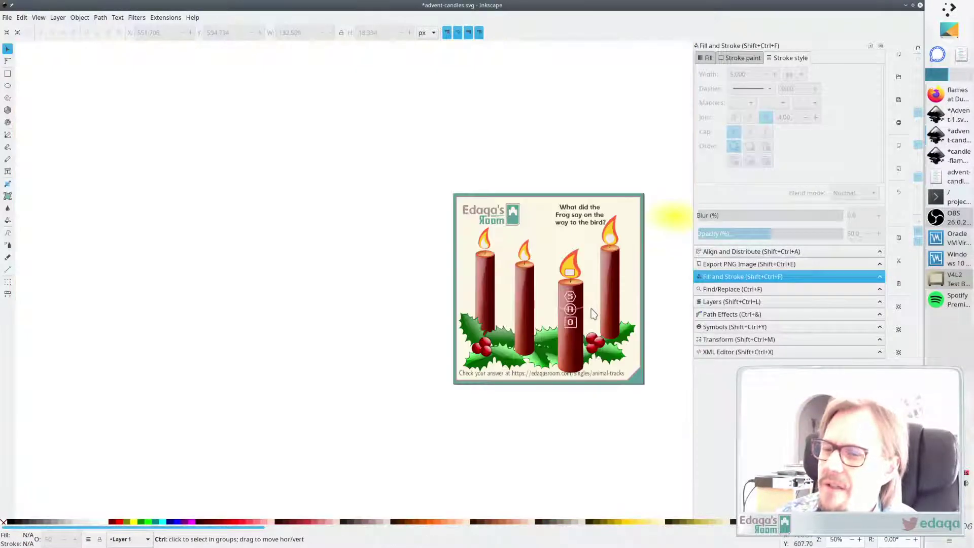
{"action": "scroll", "coordinate": [578, 314], "scroll_direction": "up", "scroll_amount": 2, "text": "ctrl"}
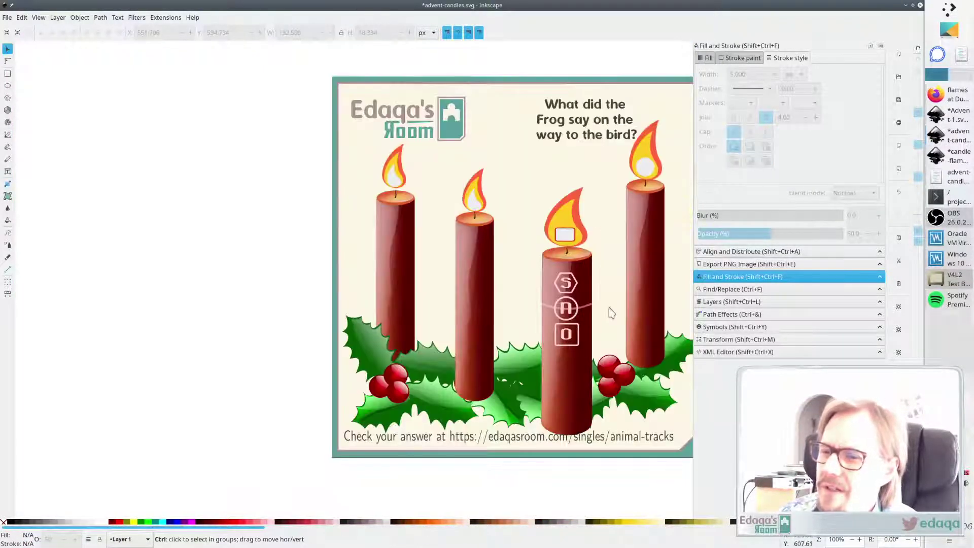
{"action": "scroll", "coordinate": [598, 313], "scroll_direction": "up", "scroll_amount": 4, "text": "ctrl"}
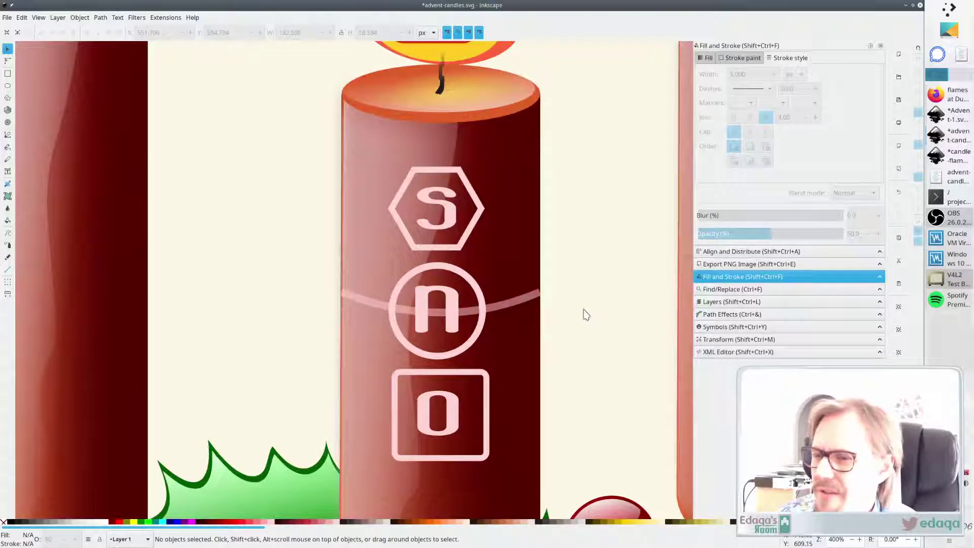
{"action": "left_click", "coordinate": [510, 306]}
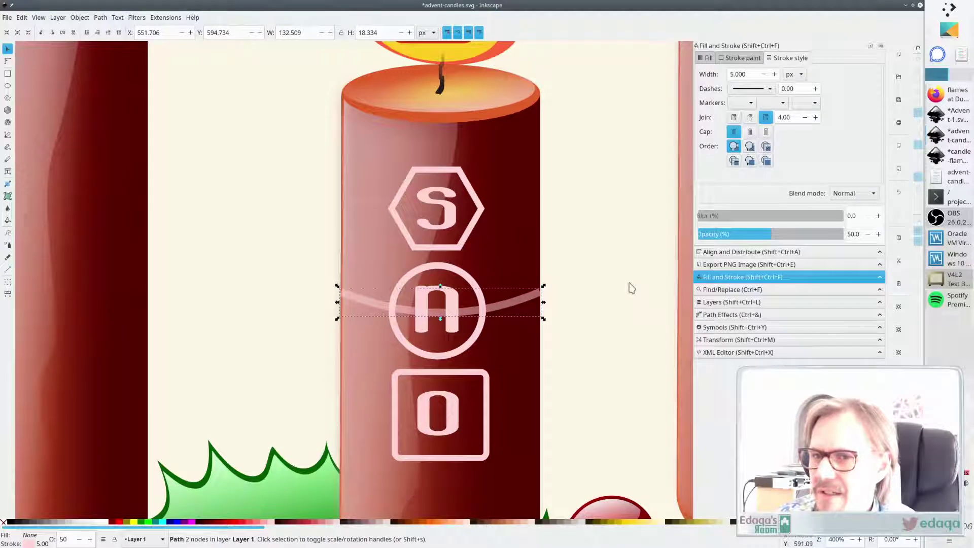
{"action": "left_click", "coordinate": [750, 146]}
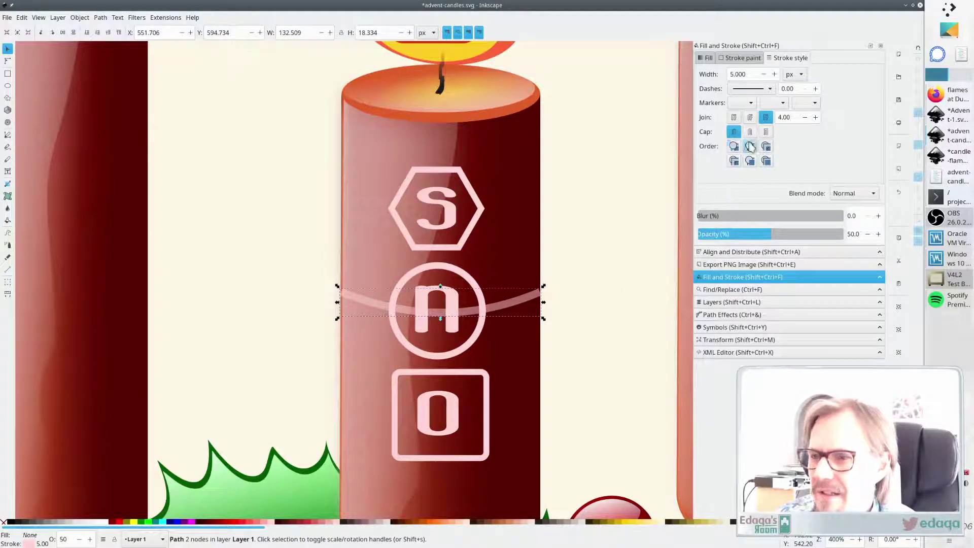
{"action": "left_click", "coordinate": [734, 146]}
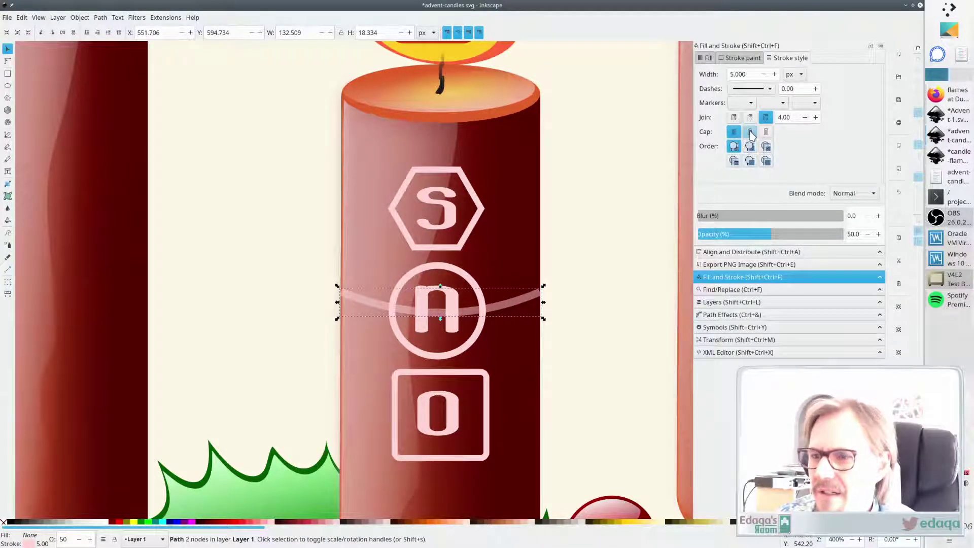
{"action": "left_click", "coordinate": [750, 131]}
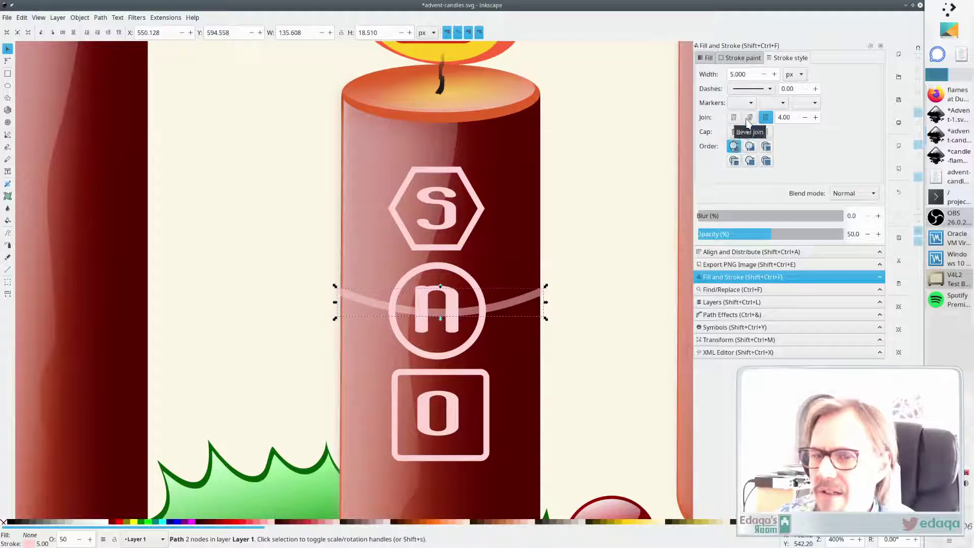
{"action": "left_click", "coordinate": [750, 118]}
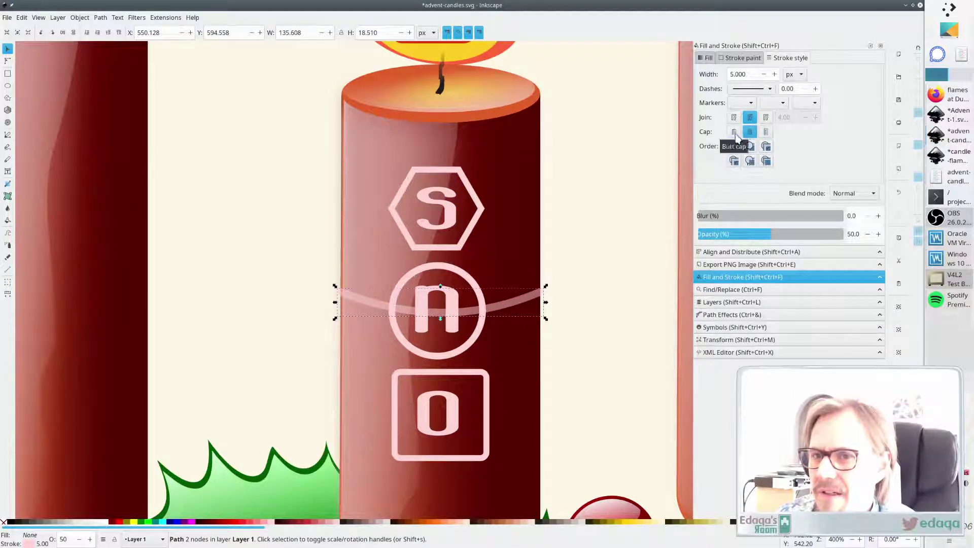
{"action": "left_click", "coordinate": [734, 132]}
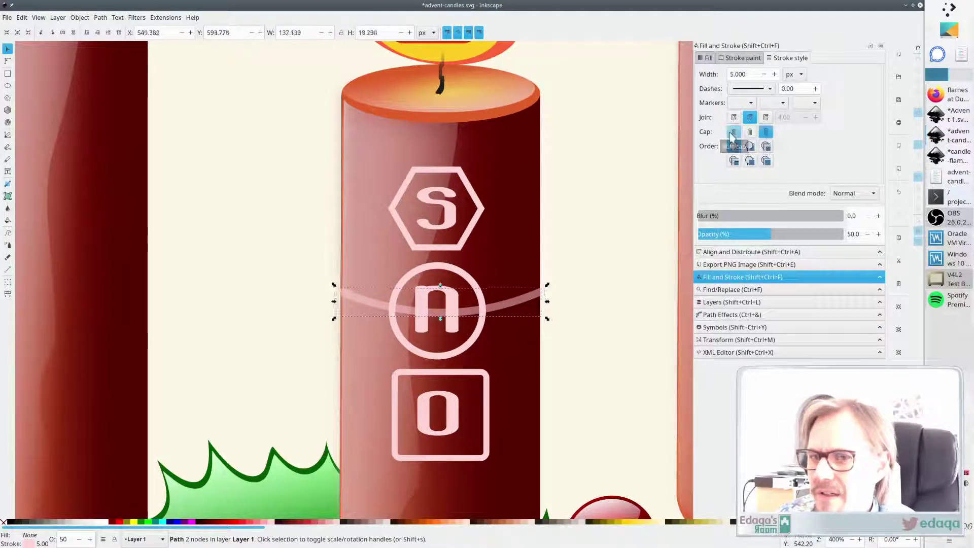
{"action": "left_click", "coordinate": [596, 266]}
Convert the stroke of the curved line across the third candle into a path
{"action": "scroll", "coordinate": [599, 274], "scroll_direction": "down", "scroll_amount": 3, "text": "ctrl"}
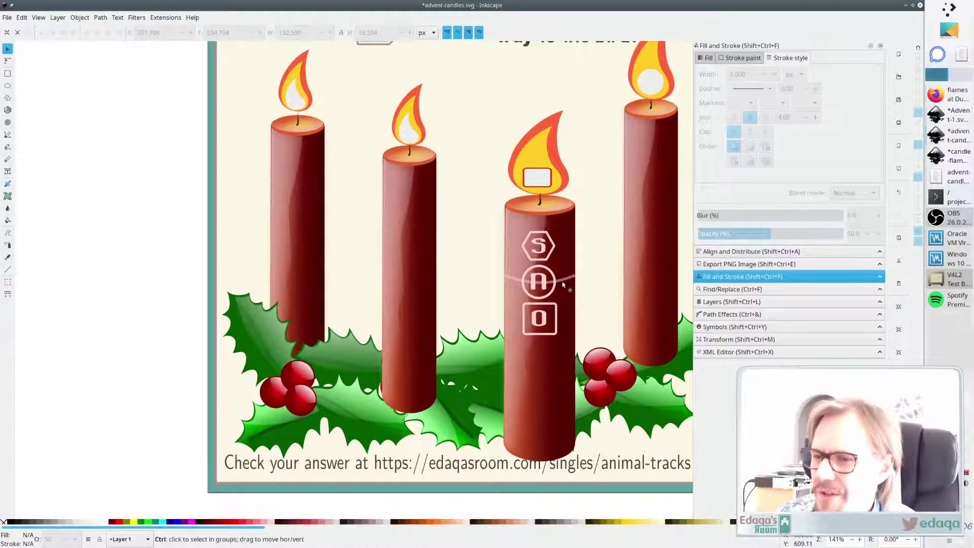
{"action": "scroll", "coordinate": [562, 284], "scroll_direction": "up", "scroll_amount": 1, "text": "ctrl"}
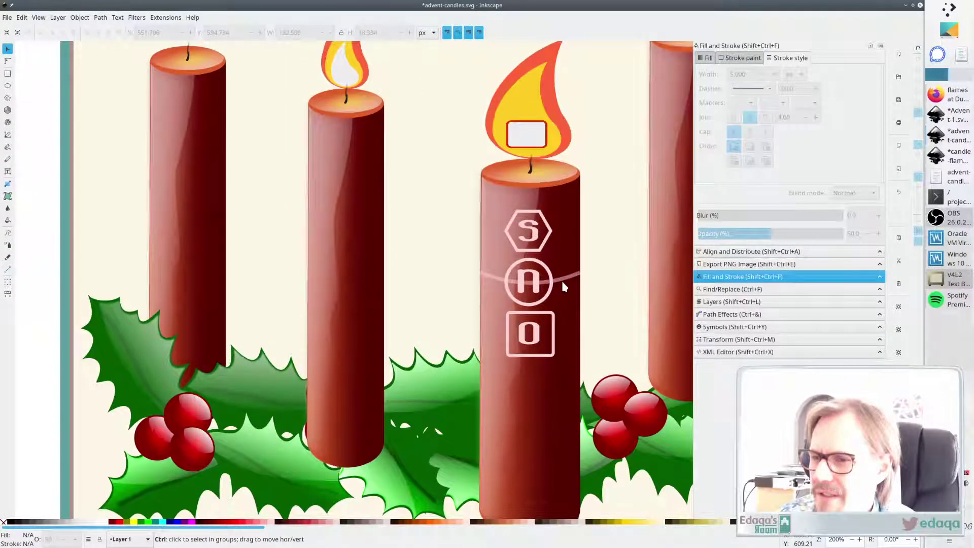
{"action": "scroll", "coordinate": [563, 287], "scroll_direction": "up", "scroll_amount": 3, "text": "ctrl"}
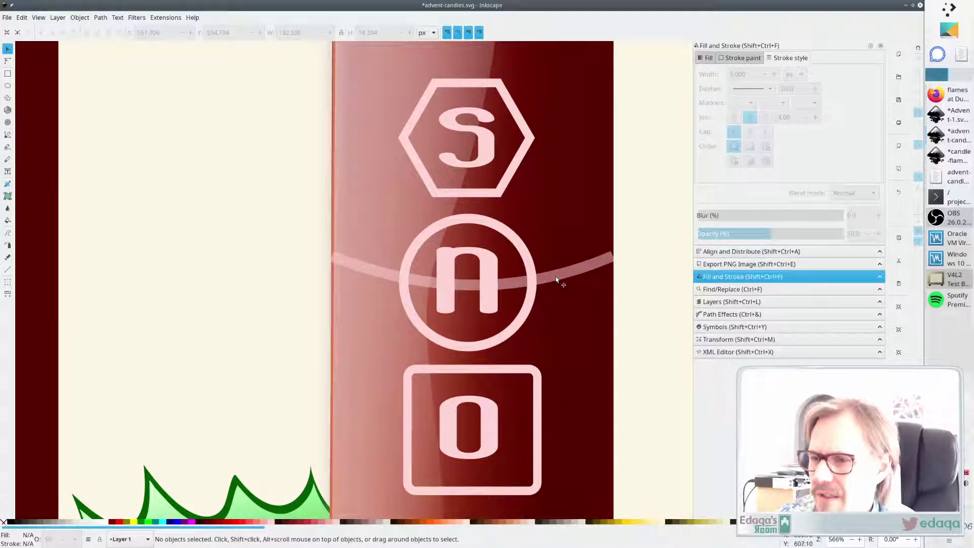
{"action": "left_click", "coordinate": [558, 276]}
{"action": "left_click", "coordinate": [101, 17]}
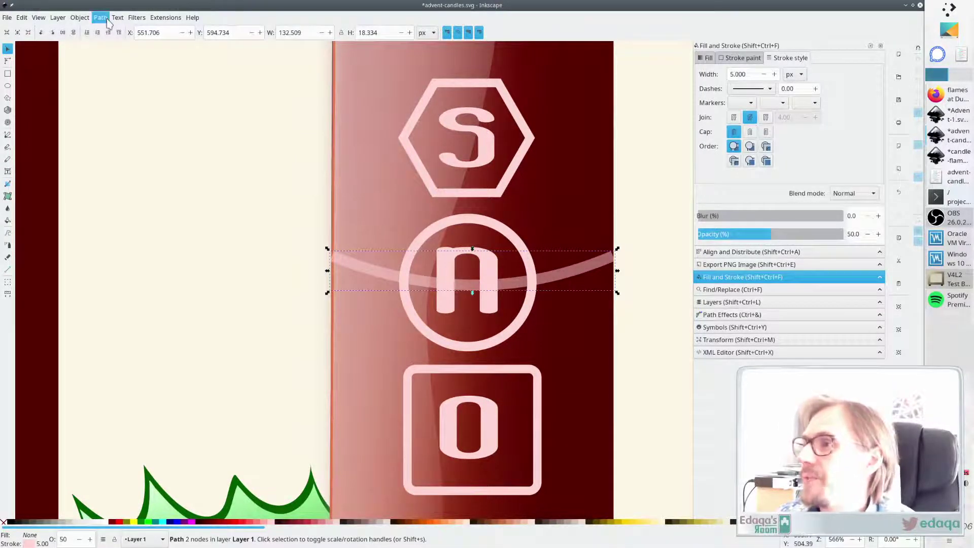
{"action": "left_click", "coordinate": [115, 43]}
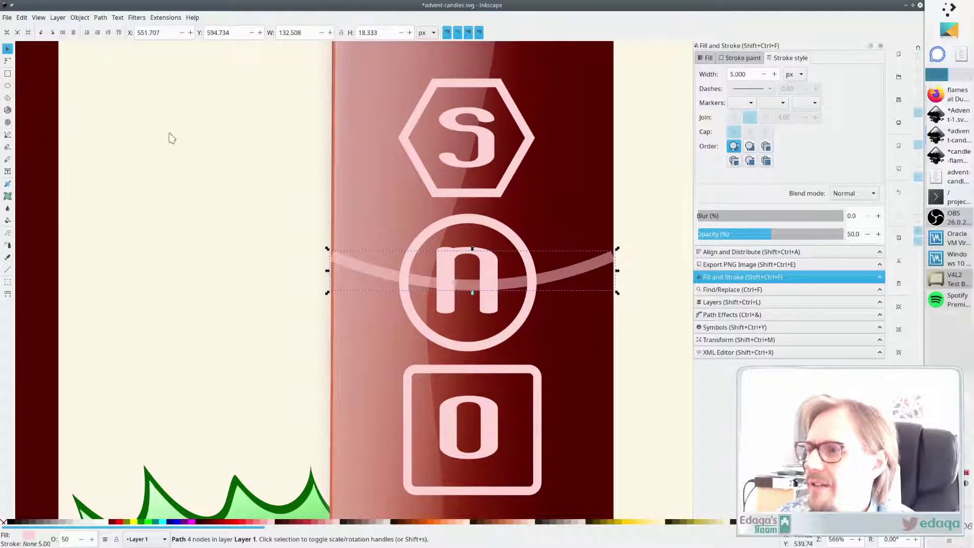
Duplicate the curved band and move the copy straight up about 66 px so it crosses the s hexagon
{"action": "key", "text": "ctrl"}
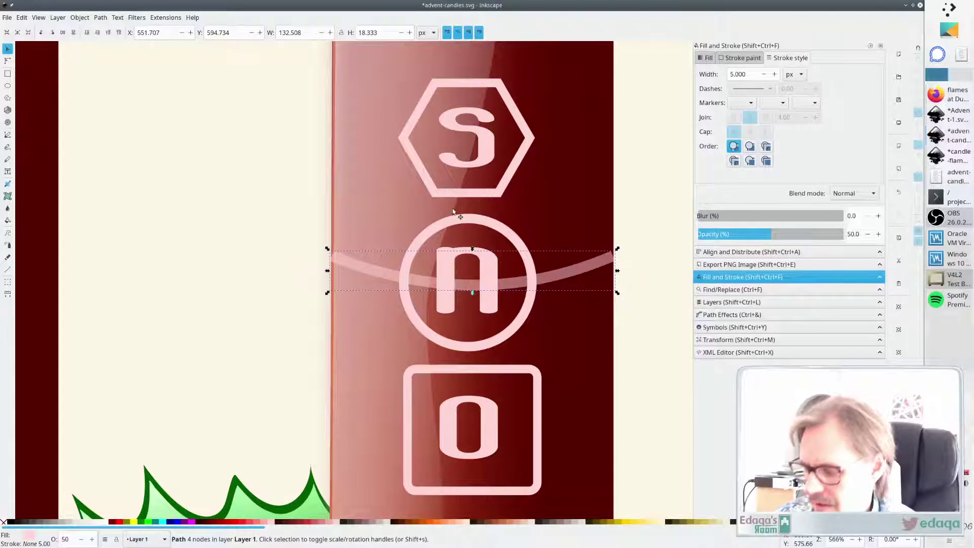
{"action": "key", "text": "ctrl+d"}
{"action": "left_click_drag", "start_coordinate": [504, 282], "coordinate": [498, 140]}
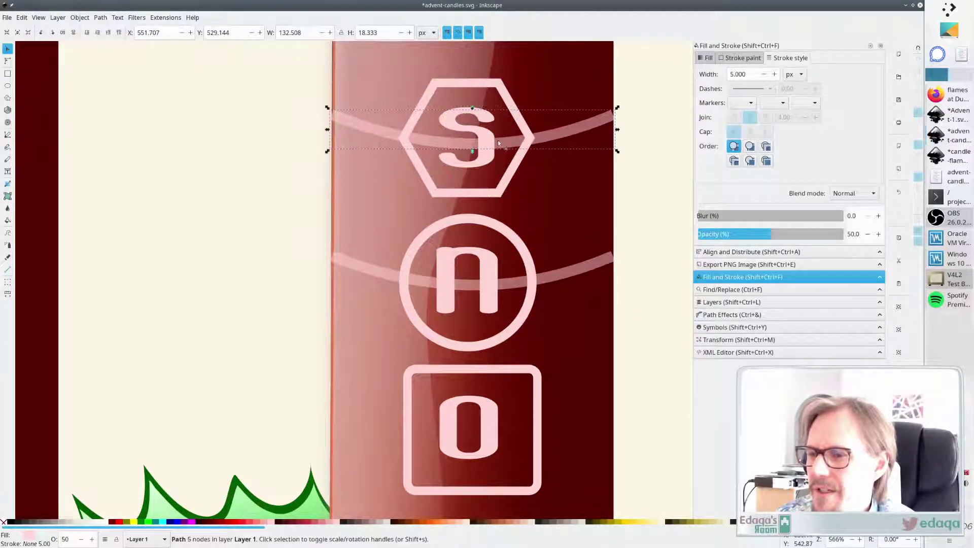
{"action": "left_click", "coordinate": [423, 281]}
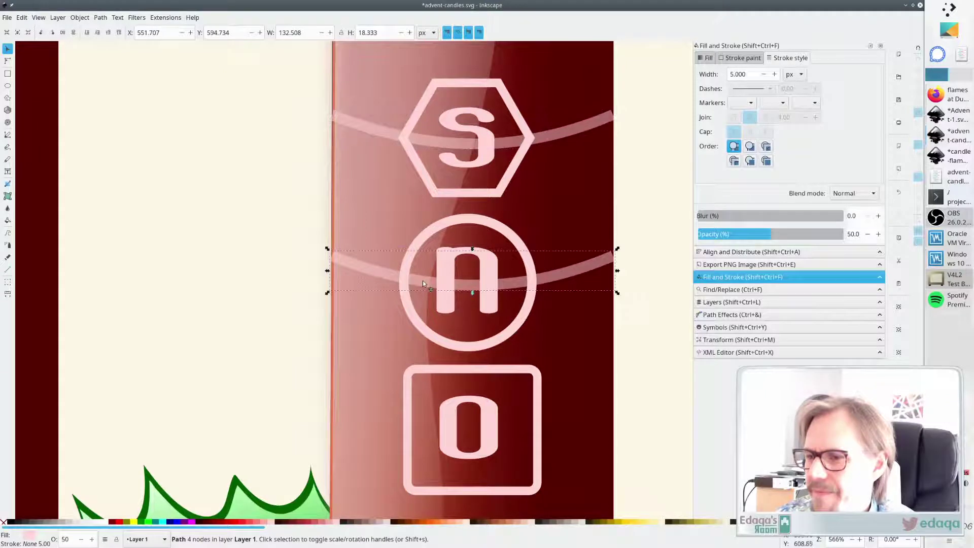
{"action": "left_click", "coordinate": [8, 62]}
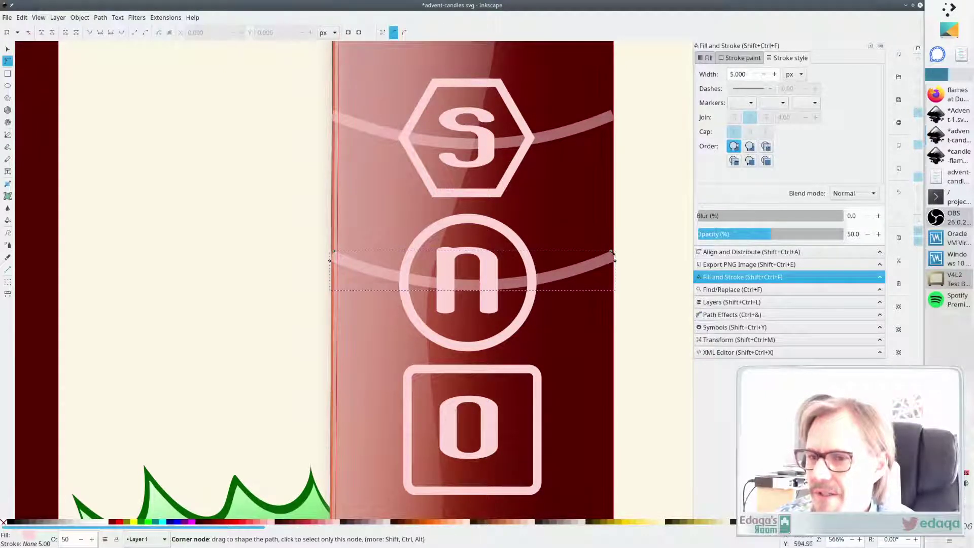
{"action": "left_click", "coordinate": [612, 252]}
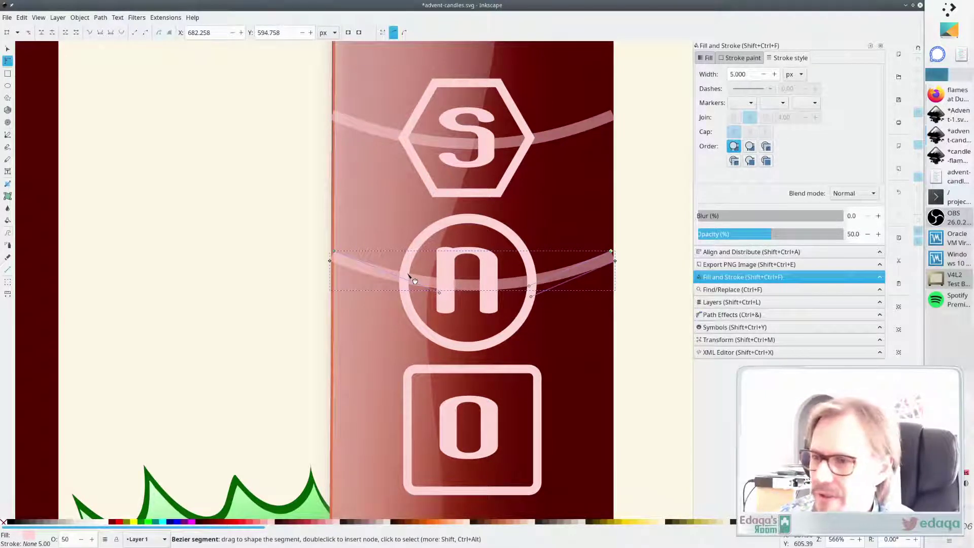
{"action": "key", "text": "Escape"}
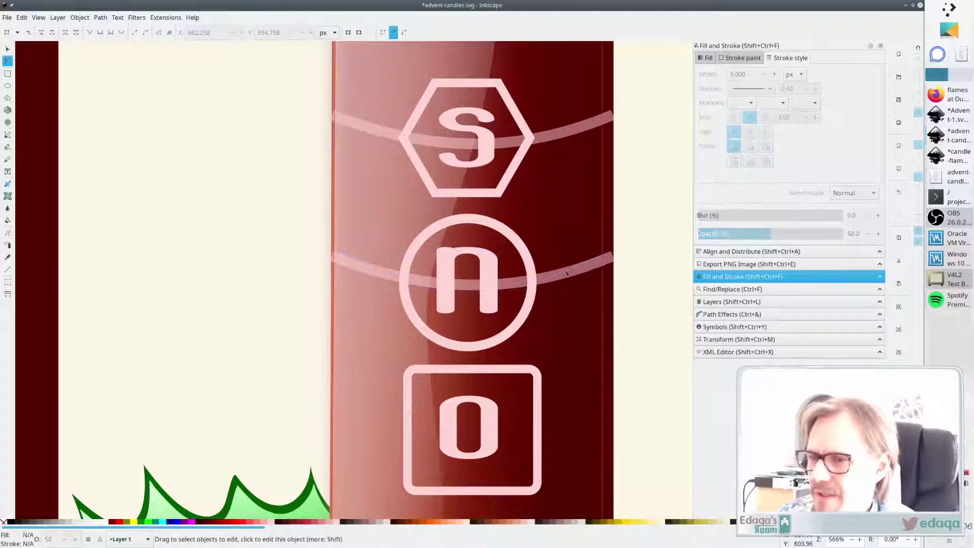
{"action": "key", "text": "s"}
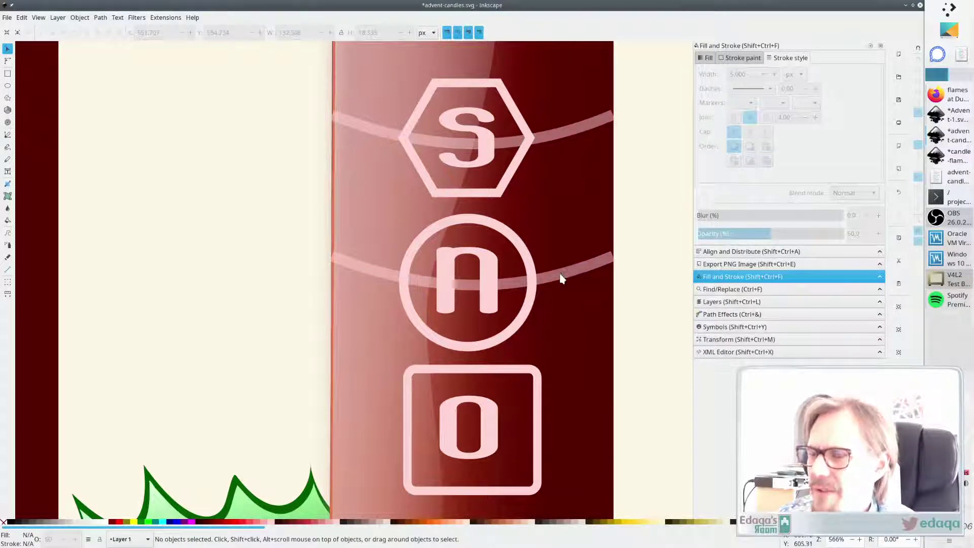
Reshape the left end of the curved band through the n so its corner nodes follow the candle's left edge
{"action": "left_click", "coordinate": [381, 272]}
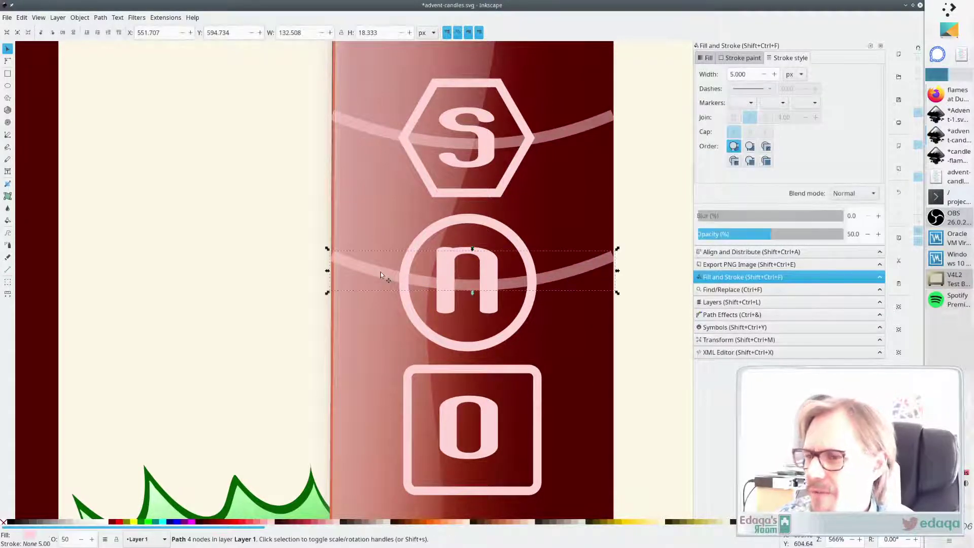
{"action": "left_click", "coordinate": [8, 61]}
{"action": "scroll", "coordinate": [334, 259], "scroll_direction": "up", "scroll_amount": 3}
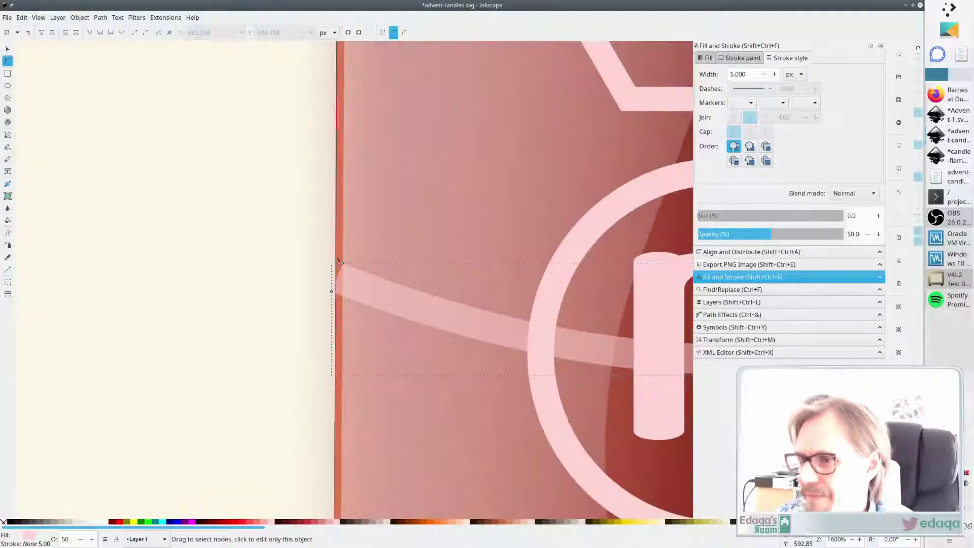
{"action": "left_click_drag", "start_coordinate": [338, 259], "coordinate": [335, 294]}
Save the drawing and move the corner nodes at the n band's right end onto the candle's right edge
{"action": "scroll", "coordinate": [513, 302], "scroll_direction": "right", "scroll_amount": 10}
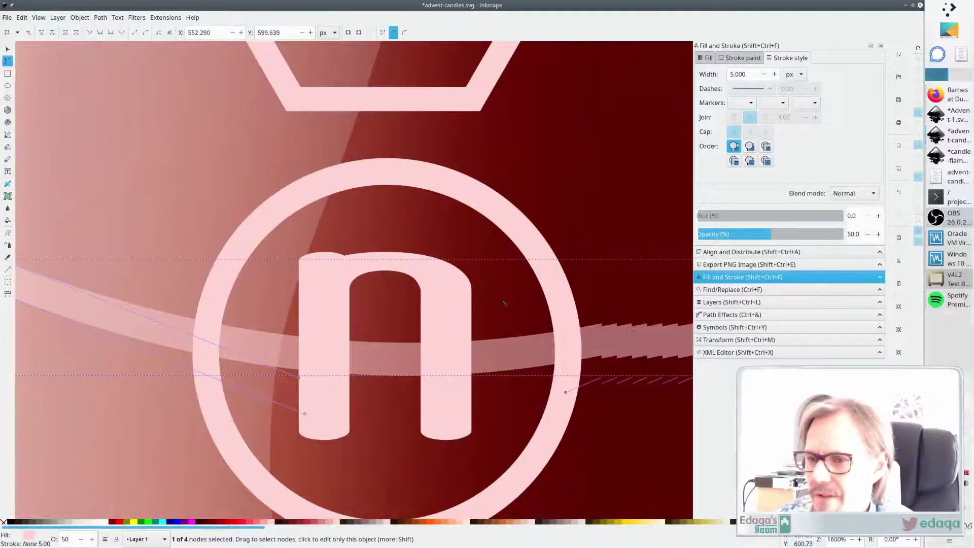
{"action": "scroll", "coordinate": [526, 156], "scroll_direction": "right", "scroll_amount": 4}
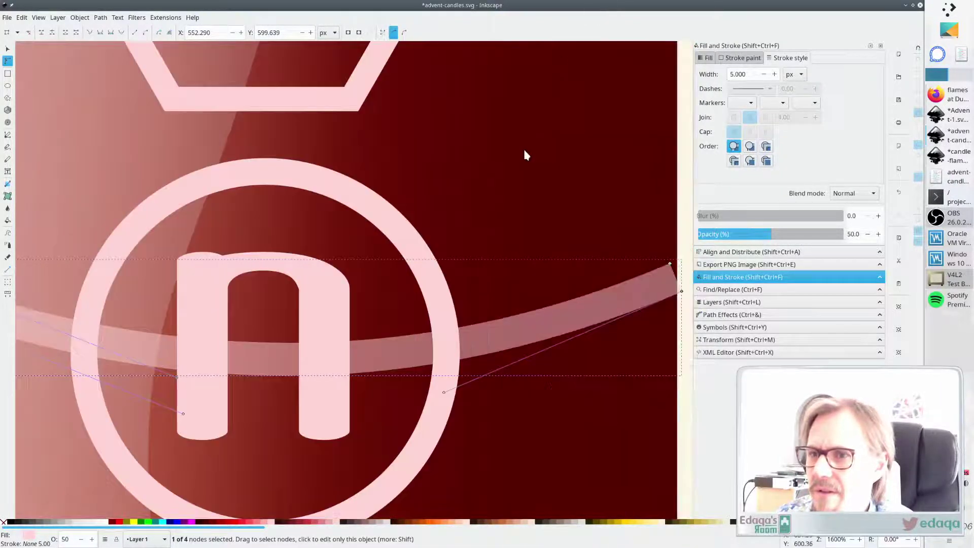
{"action": "scroll", "coordinate": [569, 242], "scroll_direction": "right", "scroll_amount": 1}
{"action": "key", "text": "ctrl+s"}
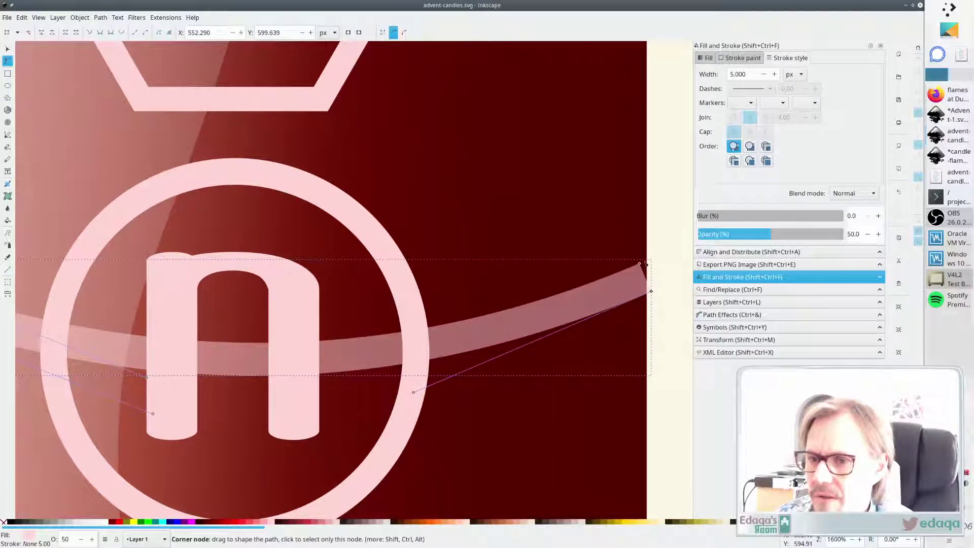
{"action": "left_click_drag", "start_coordinate": [645, 264], "coordinate": [648, 296]}
{"action": "key", "text": "Escape"}
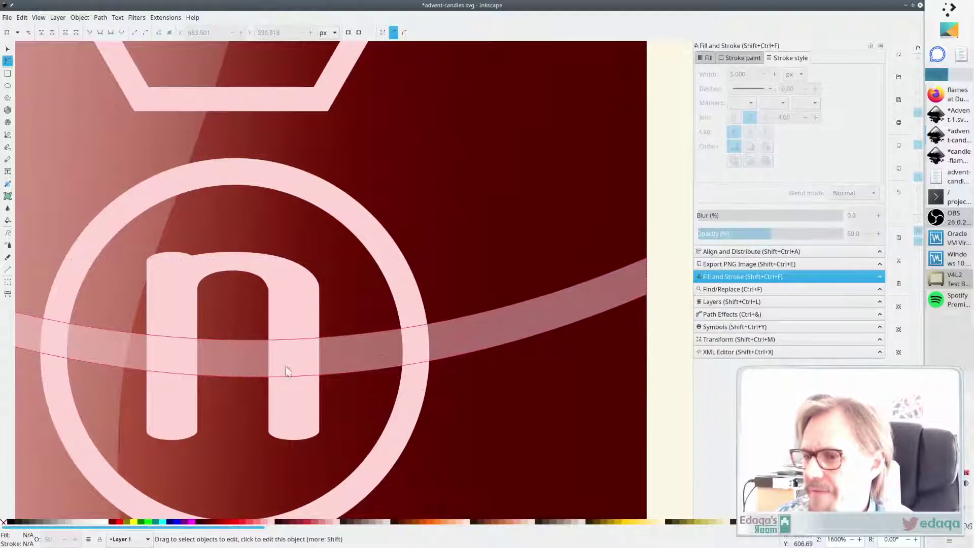
Delete the curved band that crosses the s hexagon on the third candle
{"action": "key", "text": "s"}
{"action": "scroll", "coordinate": [228, 381], "scroll_direction": "down", "scroll_amount": 4}
{"action": "scroll", "coordinate": [196, 387], "scroll_direction": "down", "scroll_amount": 1}
{"action": "scroll", "coordinate": [168, 401], "scroll_direction": "up", "scroll_amount": 2}
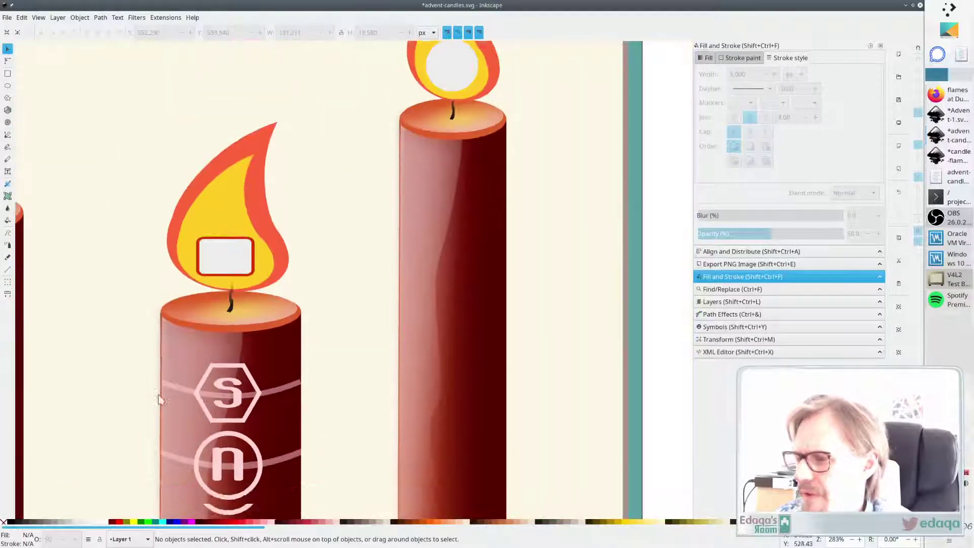
{"action": "scroll", "coordinate": [163, 411], "scroll_direction": "left", "scroll_amount": 3}
{"action": "scroll", "coordinate": [170, 416], "scroll_direction": "left", "scroll_amount": 1}
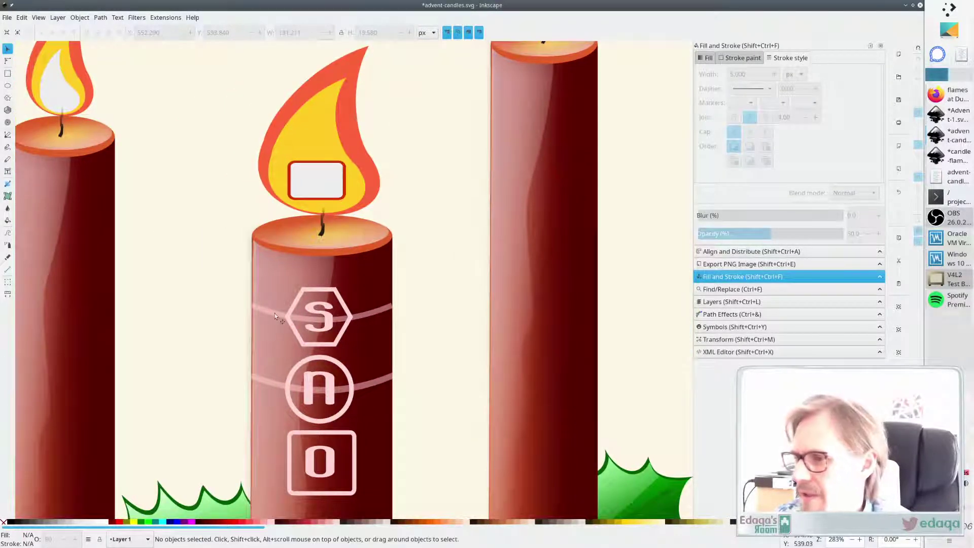
{"action": "left_click", "coordinate": [275, 313]}
{"action": "key", "text": "Delete"}
Give the curved band behind the n a linear gradient fill and open that gradient for editing
{"action": "left_click", "coordinate": [279, 382]}
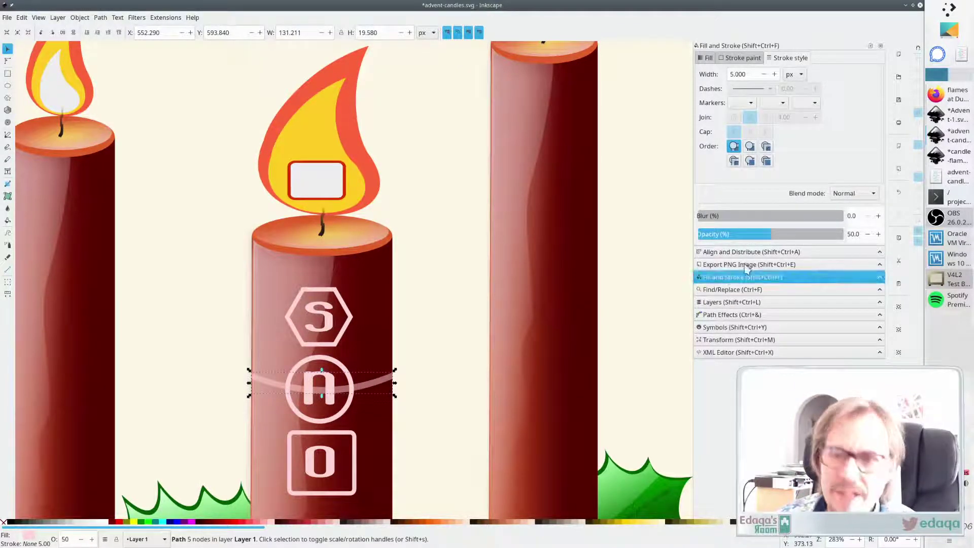
{"action": "left_click", "coordinate": [729, 279]}
{"action": "left_click", "coordinate": [707, 59]}
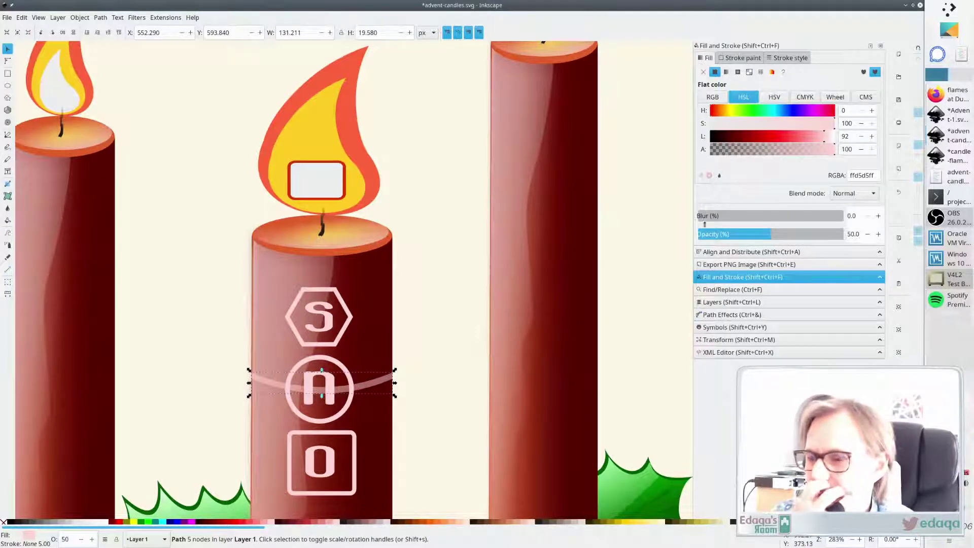
{"action": "left_click", "coordinate": [727, 72]}
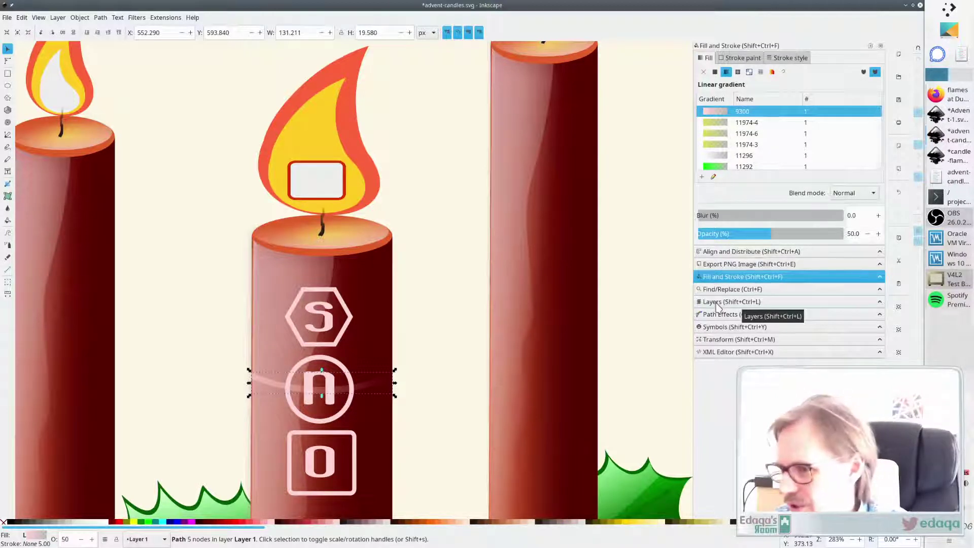
{"action": "left_click", "coordinate": [713, 178]}
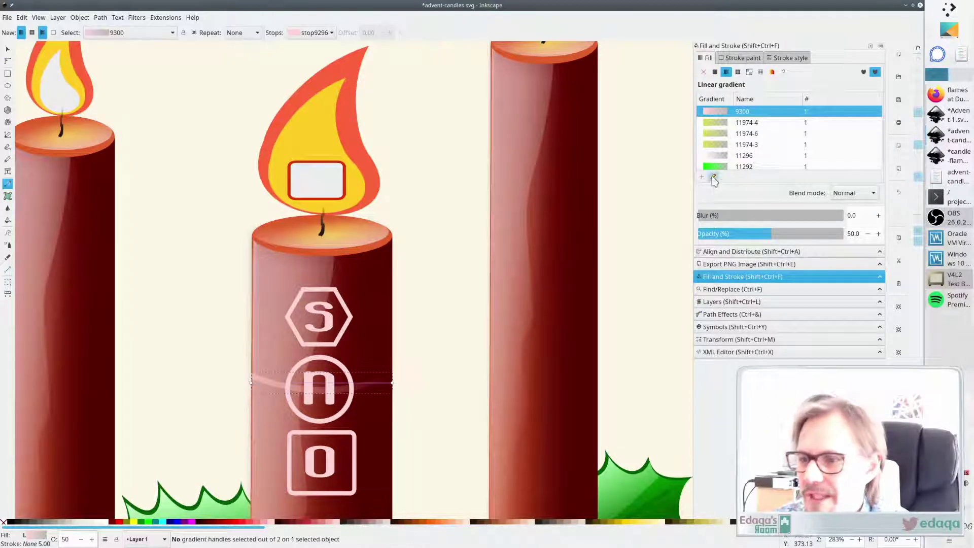
Add two intermediate gradient stops on the n band at offsets of about 0.26 and 0.71, both with alpha 0
{"action": "double_click", "coordinate": [288, 383]}
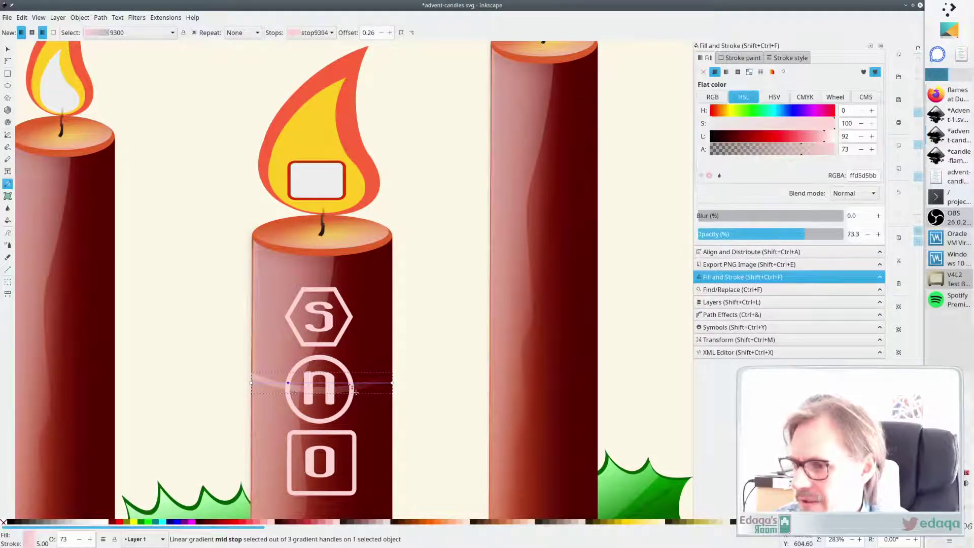
{"action": "double_click", "coordinate": [352, 384]}
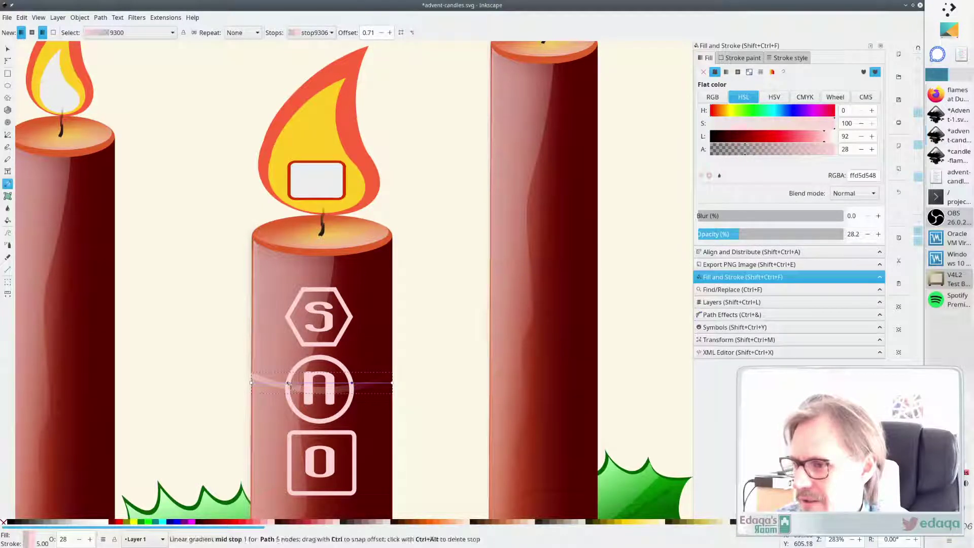
{"action": "left_click", "coordinate": [288, 384]}
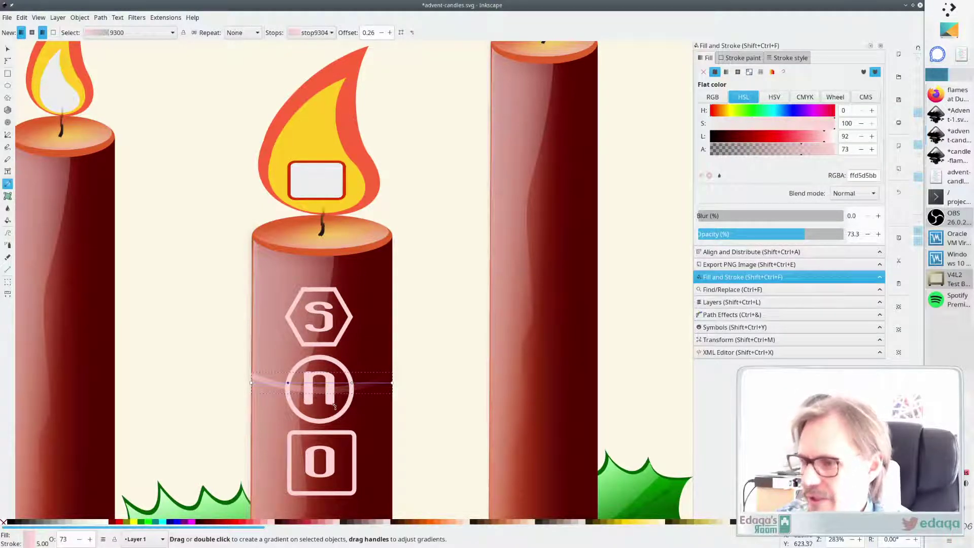
{"action": "left_click", "coordinate": [706, 152]}
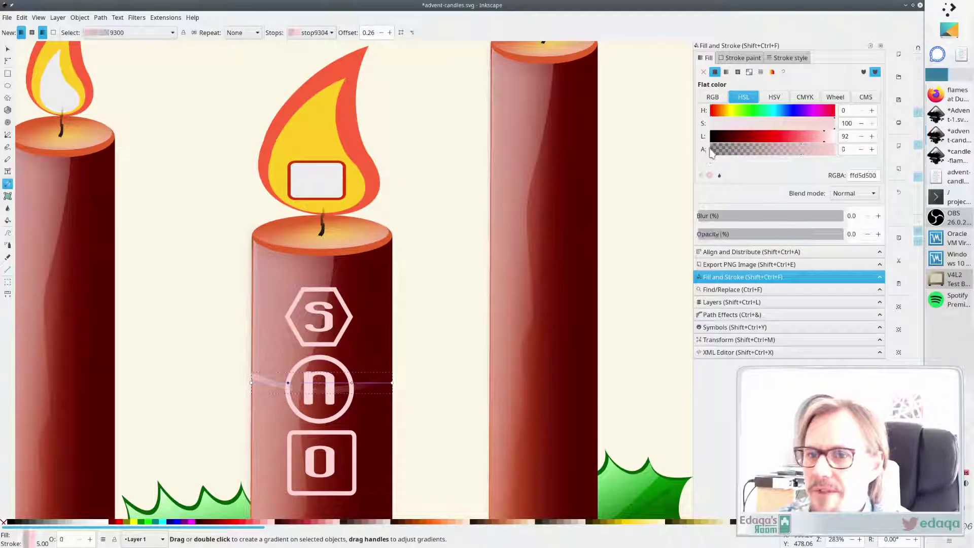
{"action": "left_click", "coordinate": [352, 384]}
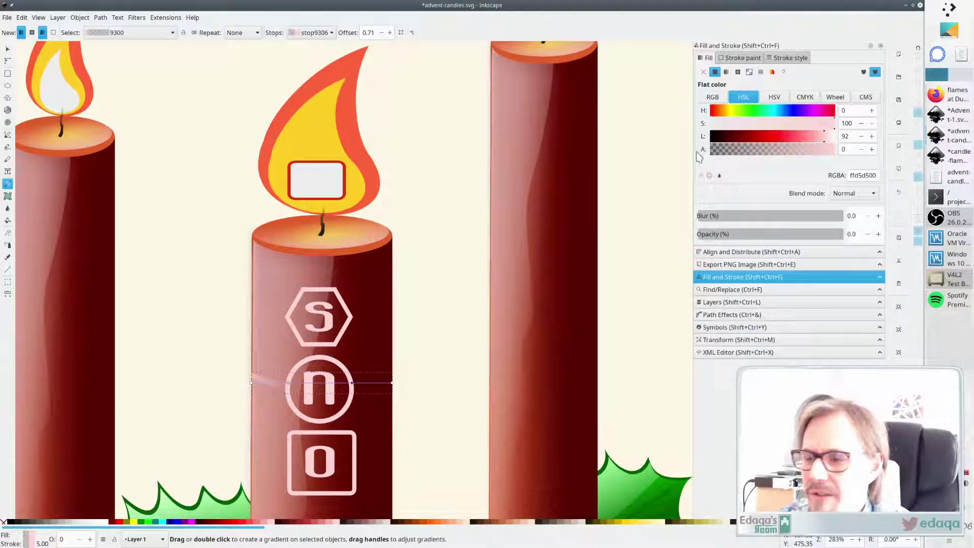
Set the gradient stop at the n band's right end to alpha 100 and lightness 29 for a dark red
{"action": "left_click", "coordinate": [392, 383]}
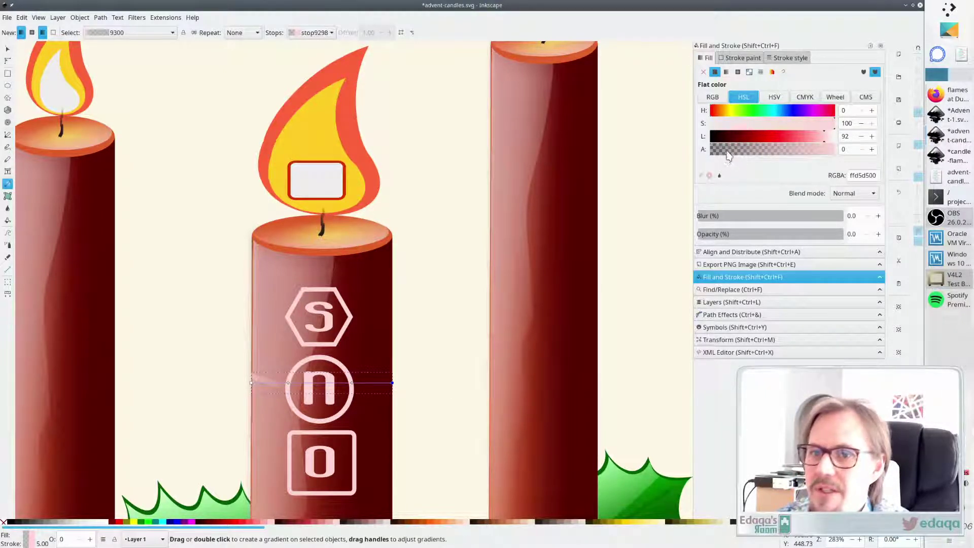
{"action": "left_click", "coordinate": [838, 152]}
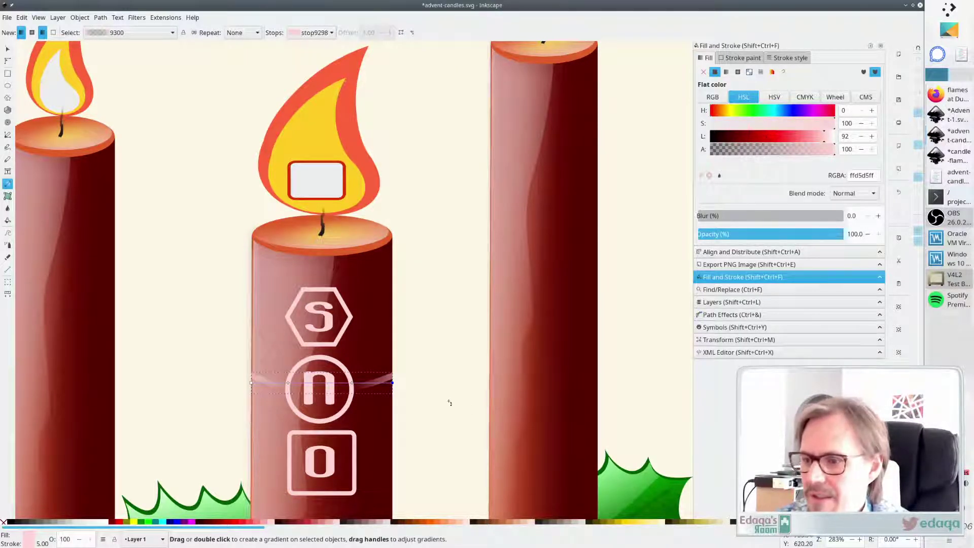
{"action": "left_click", "coordinate": [748, 138]}
{"action": "left_click_drag", "start_coordinate": [748, 142], "coordinate": [744, 141]}
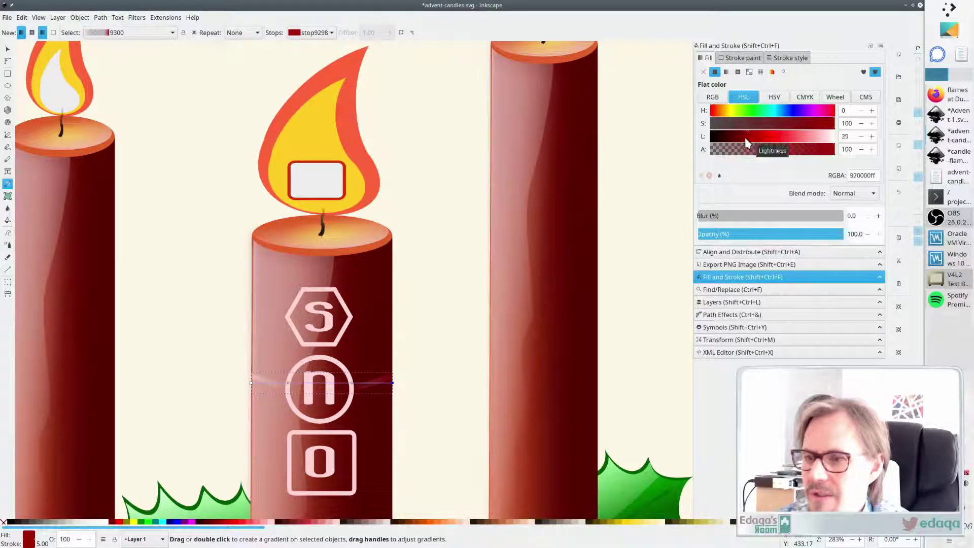
Adjust the lightness of the gradient stop at the n band's left end, keeping it a very pale pink
{"action": "left_click", "coordinate": [252, 383]}
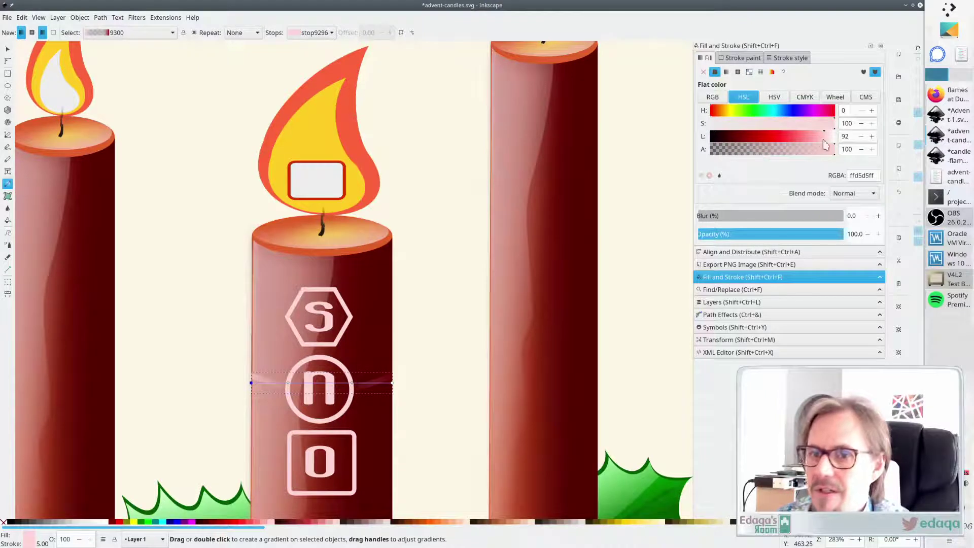
{"action": "left_click", "coordinate": [805, 139]}
{"action": "left_click_drag", "start_coordinate": [806, 138], "coordinate": [828, 139]}
{"action": "key", "text": "Escape"}
{"action": "key", "text": "s"}
{"action": "left_click", "coordinate": [472, 368]}
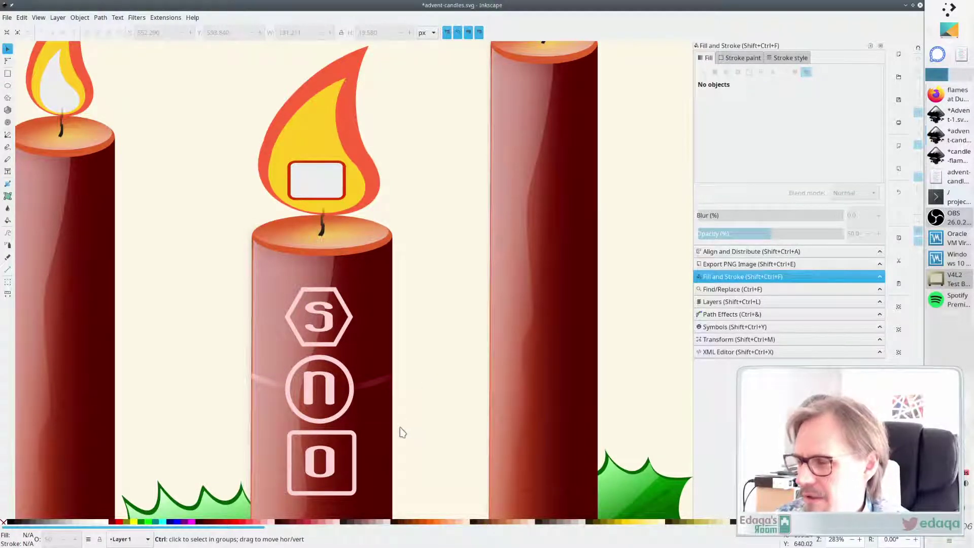
Set the overall opacity of the gradient band behind the n to 100 percent
{"action": "scroll", "coordinate": [402, 432], "scroll_direction": "down", "scroll_amount": 2}
{"action": "scroll", "coordinate": [402, 432], "scroll_direction": "left", "scroll_amount": 2}
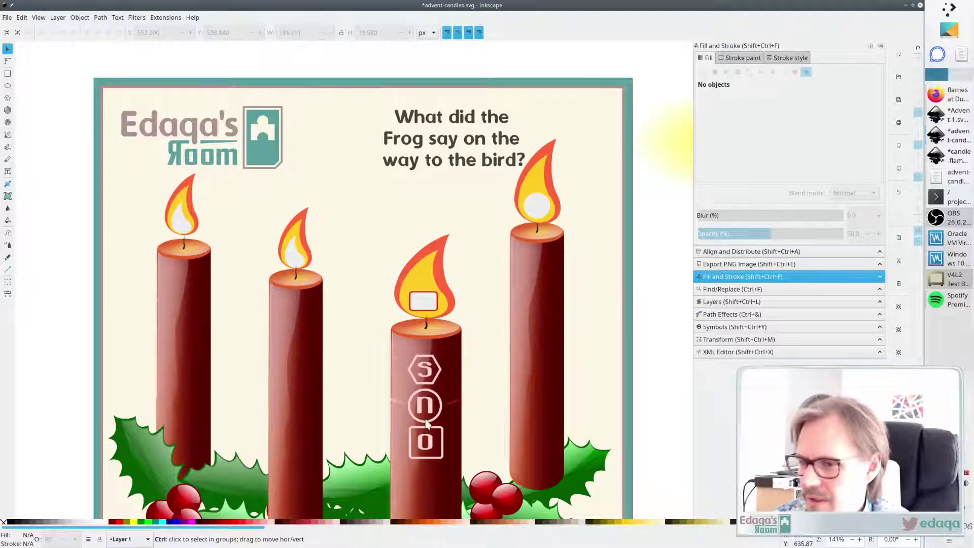
{"action": "scroll", "coordinate": [426, 424], "scroll_direction": "up", "scroll_amount": 2}
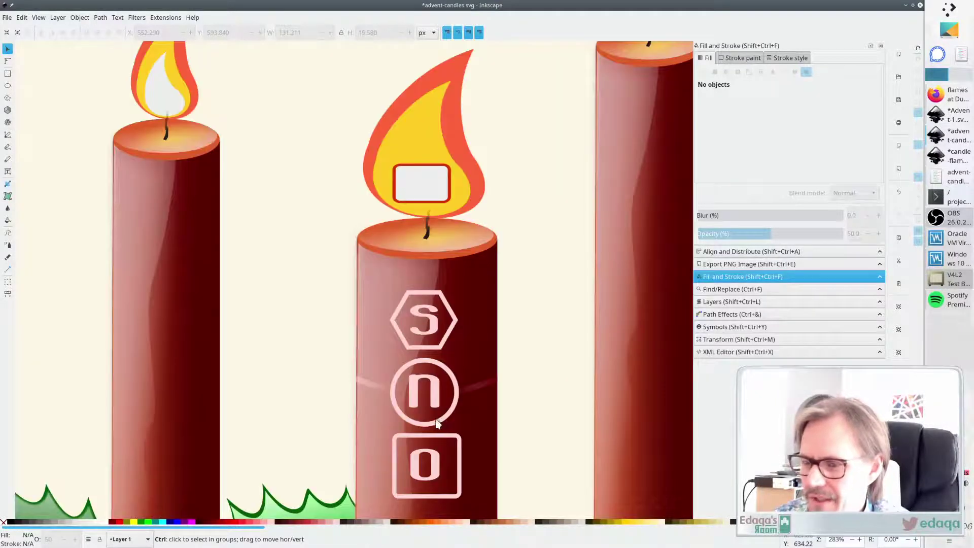
{"action": "scroll", "coordinate": [437, 423], "scroll_direction": "up", "scroll_amount": 2}
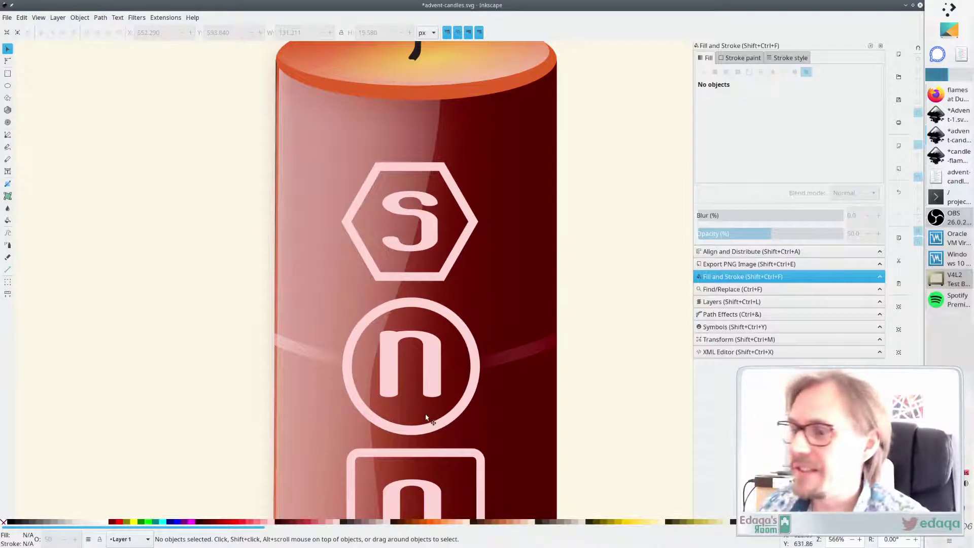
{"action": "left_click", "coordinate": [306, 352]}
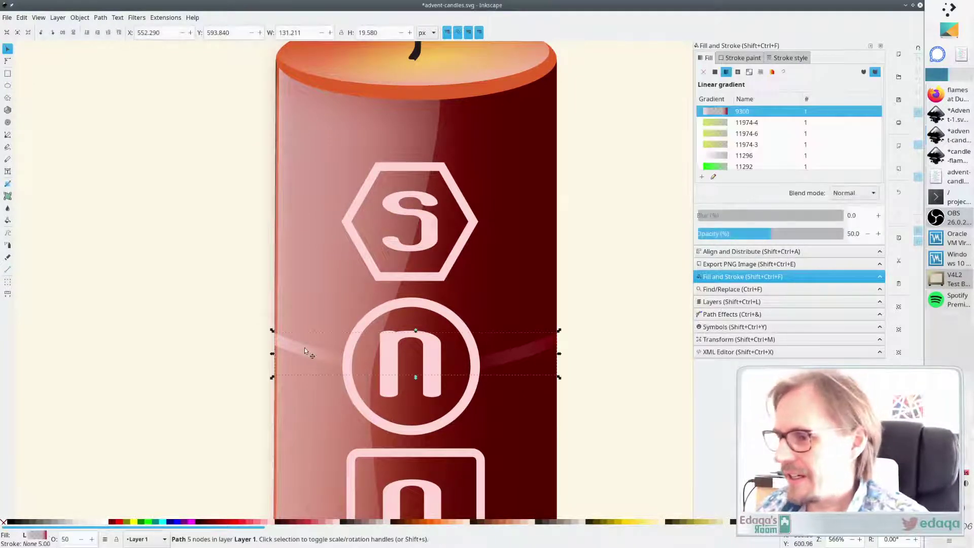
{"action": "double_click", "coordinate": [71, 539]}
{"action": "type", "text": "100"}
{"action": "key", "text": "Return"}
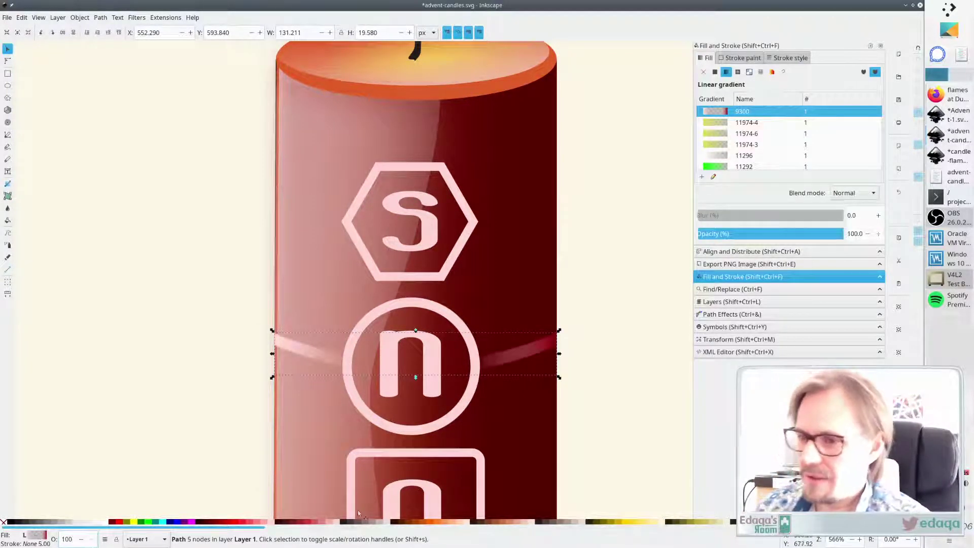
{"action": "left_click", "coordinate": [622, 311]}
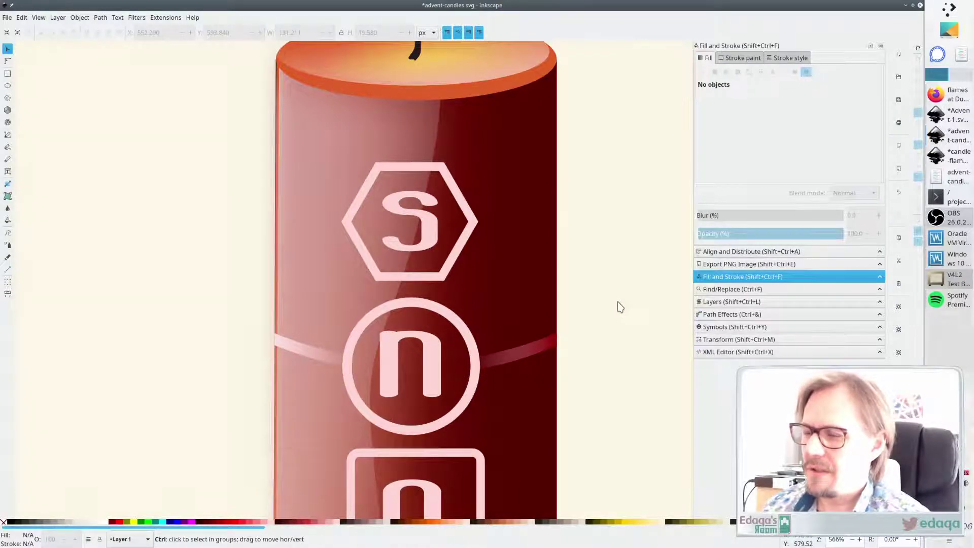
Align the hexagon, circle and square frames around s, n and o on a common vertical axis, relative to the selection area
{"action": "scroll", "coordinate": [620, 307], "scroll_direction": "down", "scroll_amount": 4}
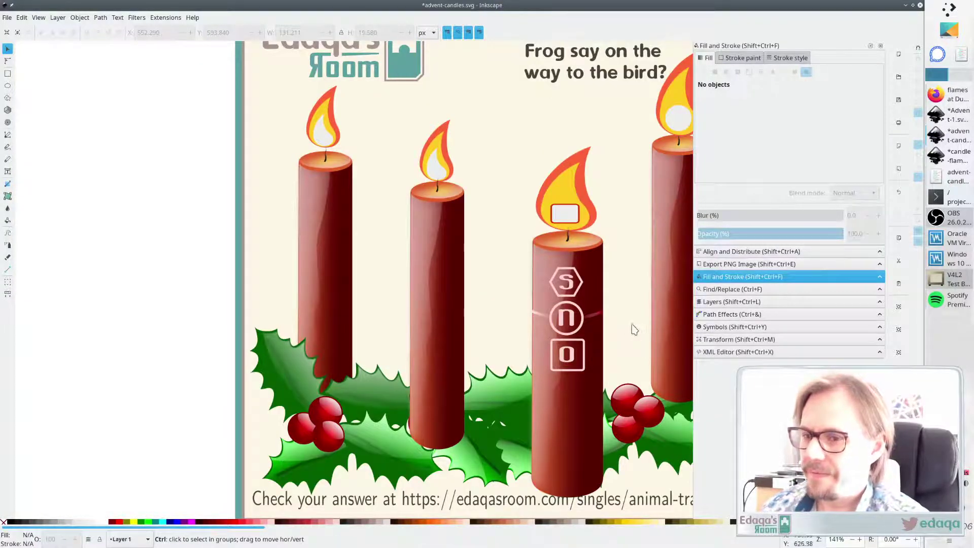
{"action": "scroll", "coordinate": [632, 327], "scroll_direction": "up", "scroll_amount": 2}
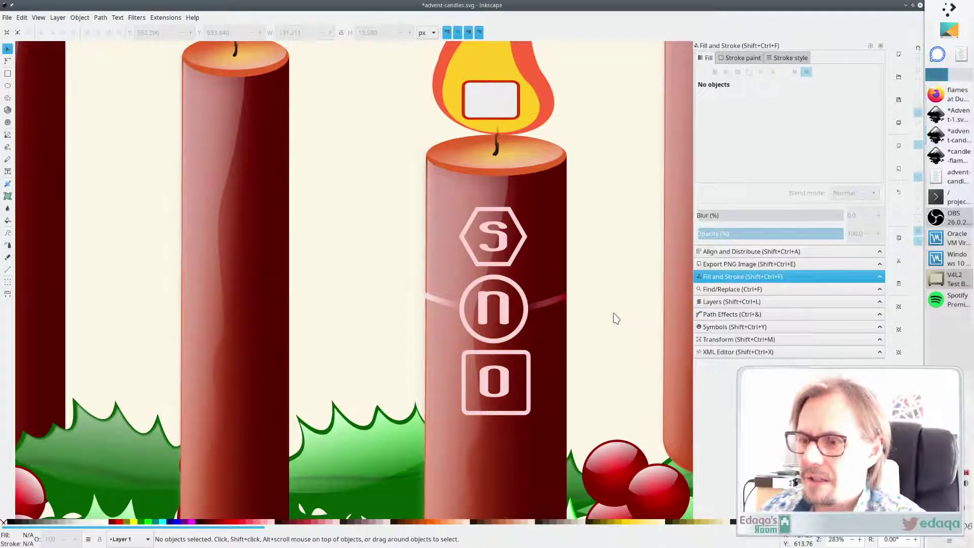
{"action": "left_click", "coordinate": [520, 242]}
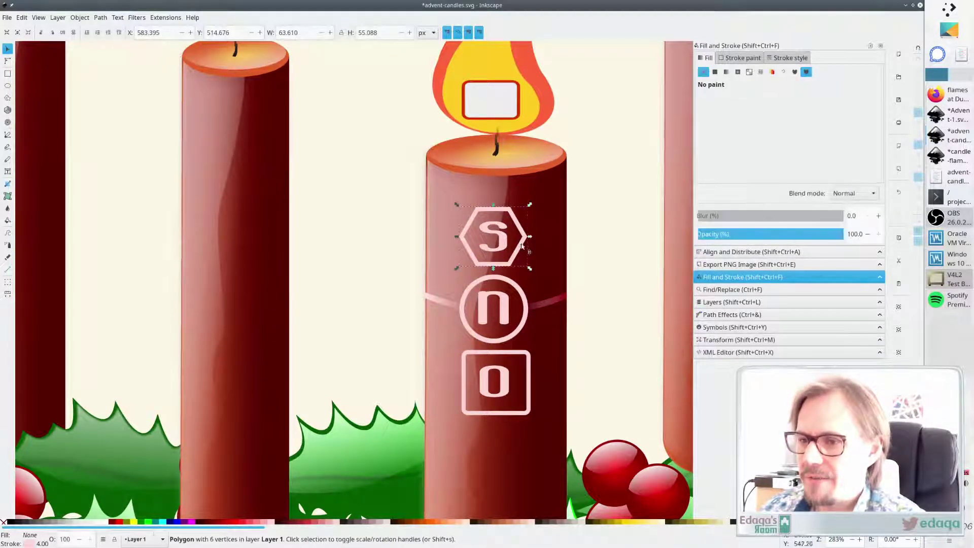
{"action": "left_click", "coordinate": [525, 301], "text": "shift"}
{"action": "left_click", "coordinate": [529, 365], "text": "shift"}
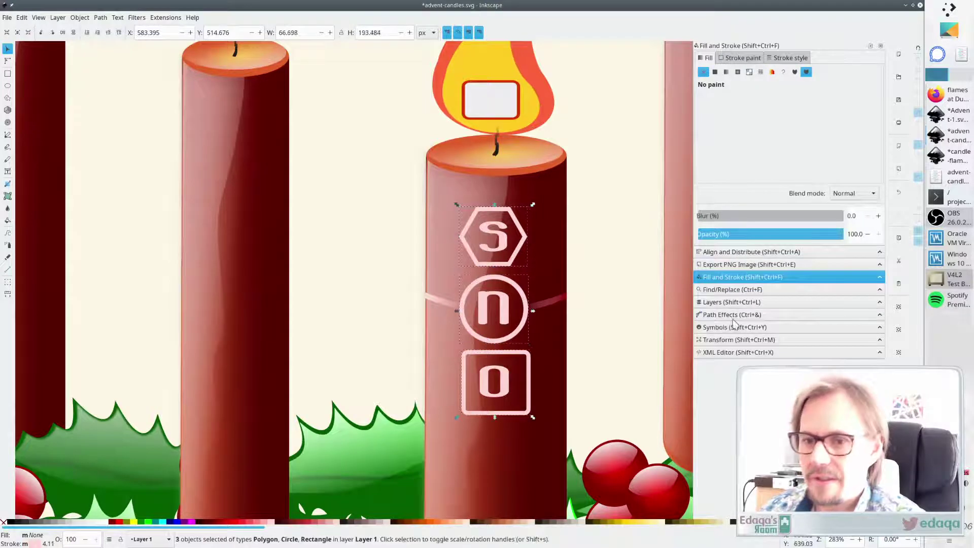
{"action": "left_click", "coordinate": [760, 251]}
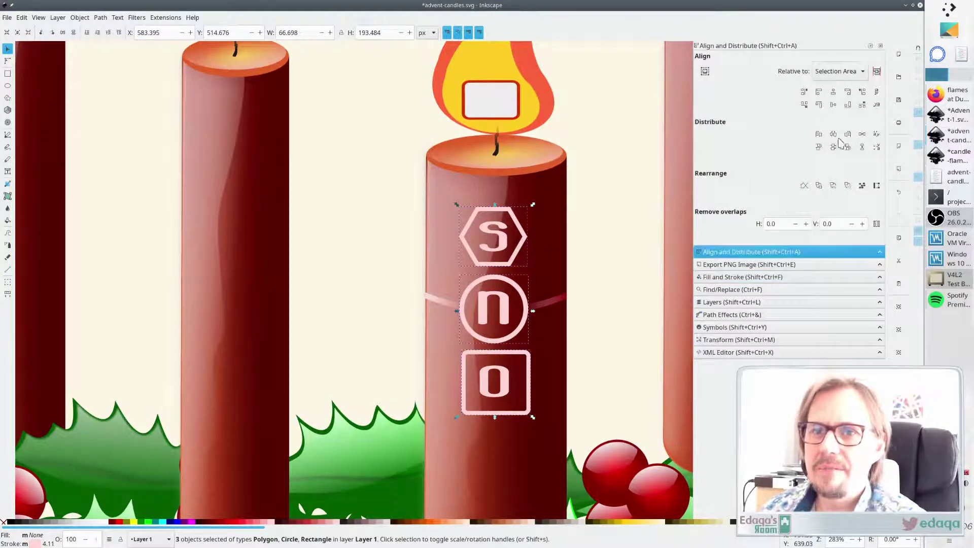
{"action": "left_click", "coordinate": [834, 92]}
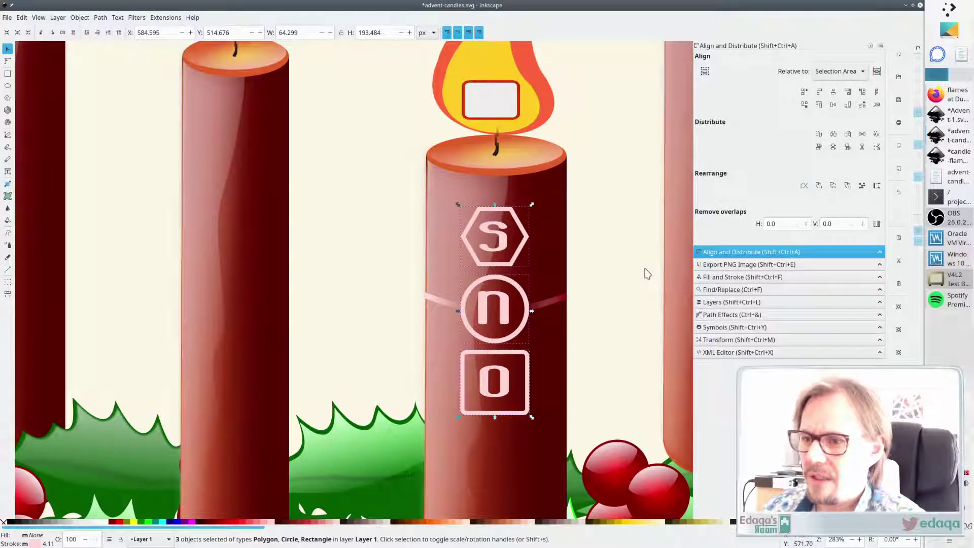
{"action": "key", "text": "Escape"}
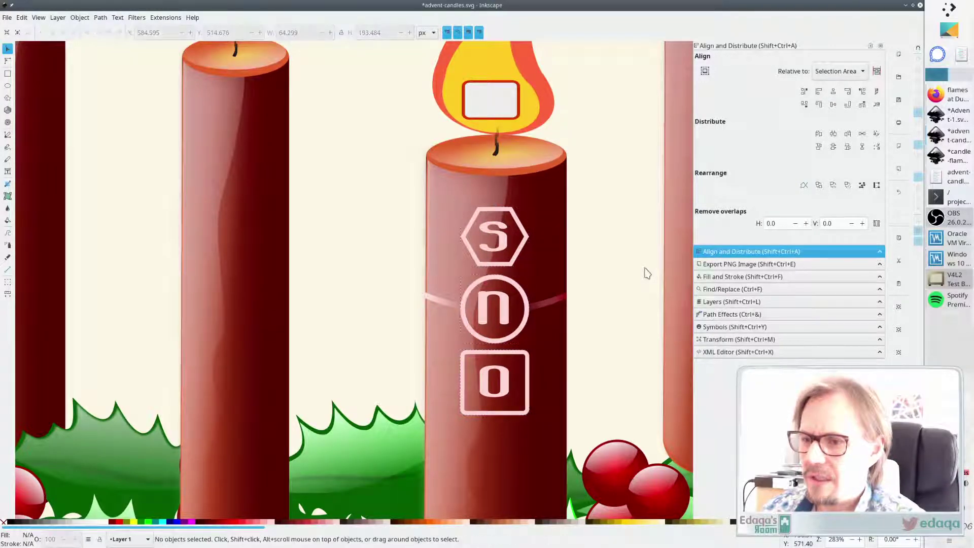
{"action": "left_click", "coordinate": [526, 356]}
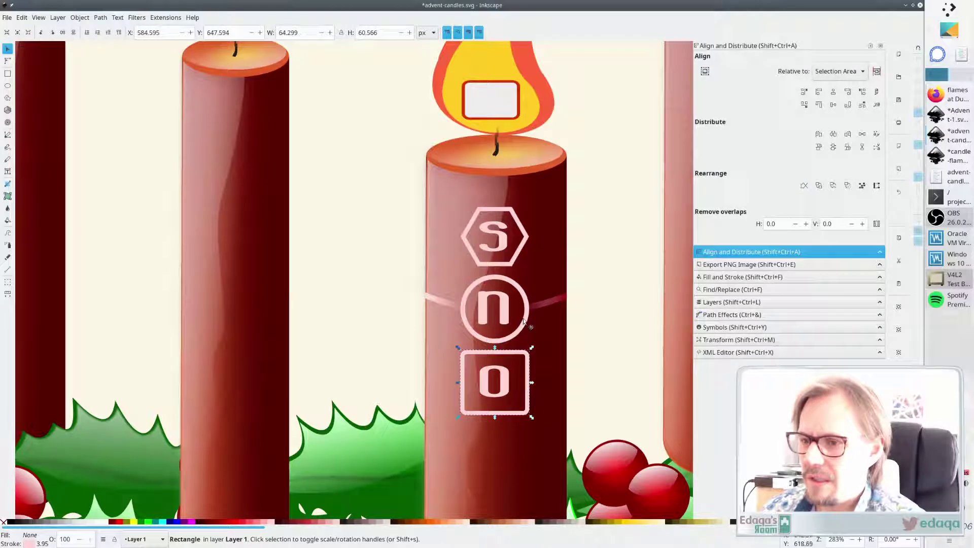
{"action": "left_click", "coordinate": [522, 325]}
{"action": "left_click", "coordinate": [527, 355]}
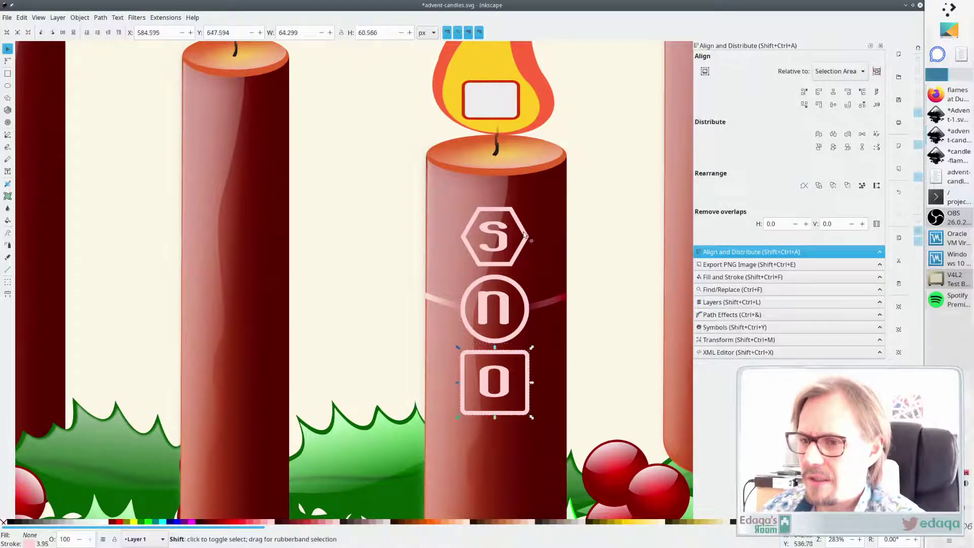
{"action": "left_click", "coordinate": [529, 261], "text": "shift"}
{"action": "left_click", "coordinate": [526, 313], "text": "shift"}
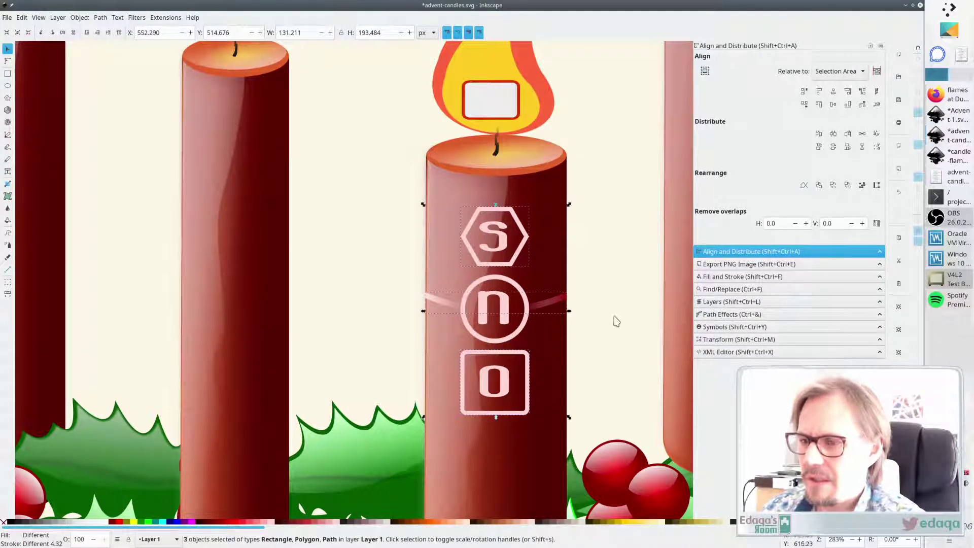
{"action": "left_click", "coordinate": [610, 341]}
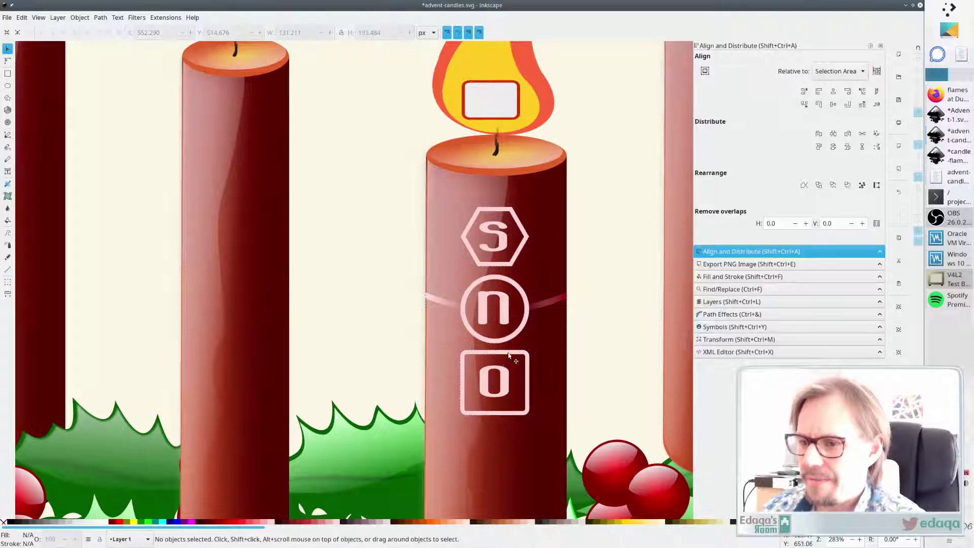
{"action": "left_click", "coordinate": [509, 355]}
{"action": "left_click", "coordinate": [524, 330], "text": "shift"}
{"action": "left_click", "coordinate": [527, 242], "text": "shift"}
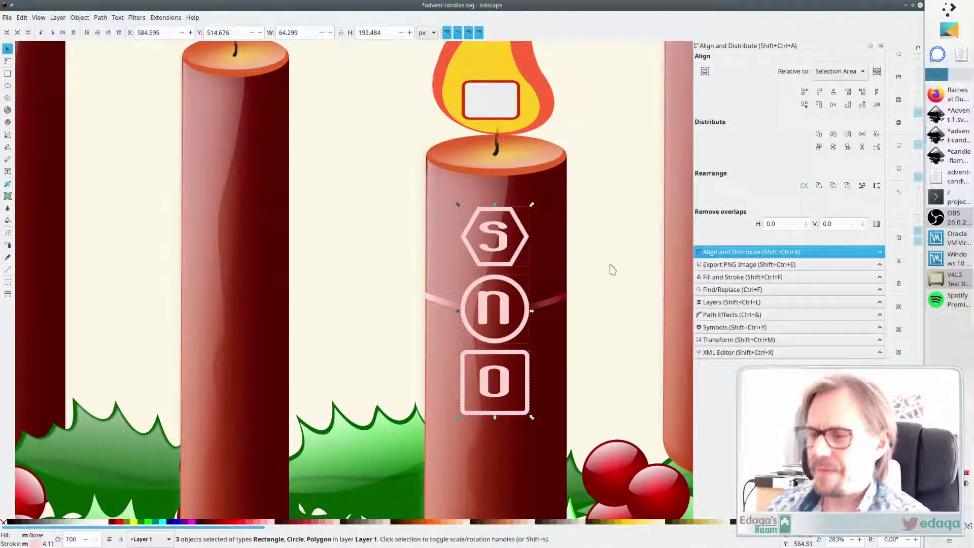
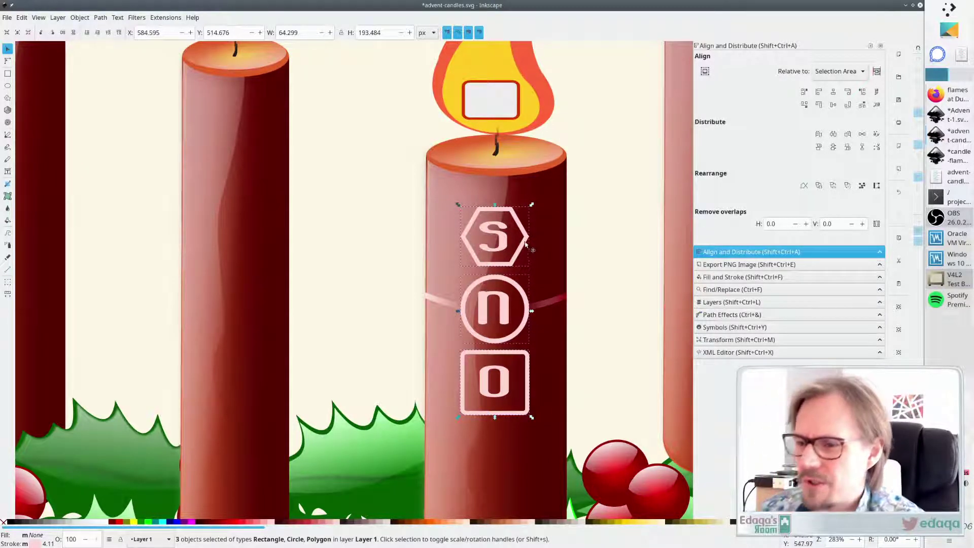
Set both corner radii, Rx and Ry, of the square frame around the o to 0 for sharp corners
{"action": "left_click", "coordinate": [527, 355]}
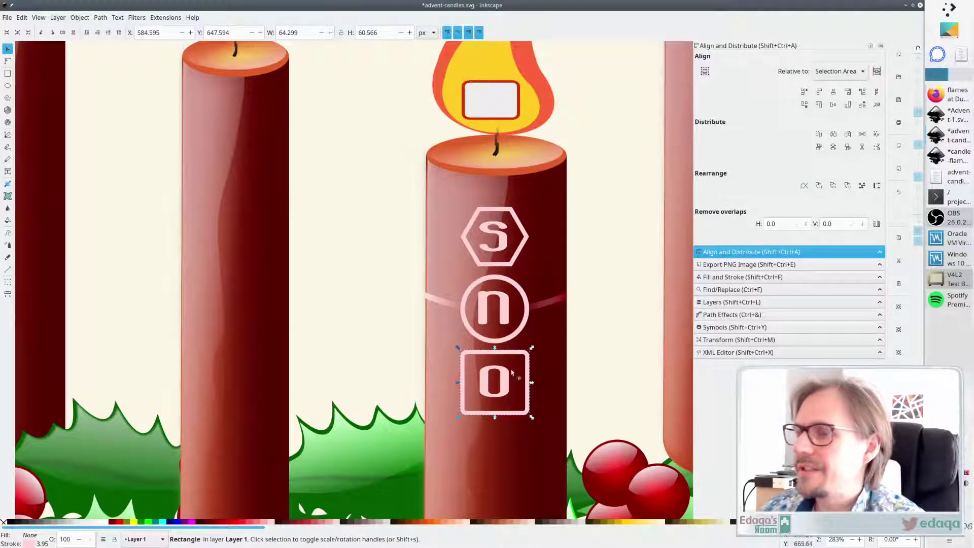
{"action": "left_click", "coordinate": [7, 74]}
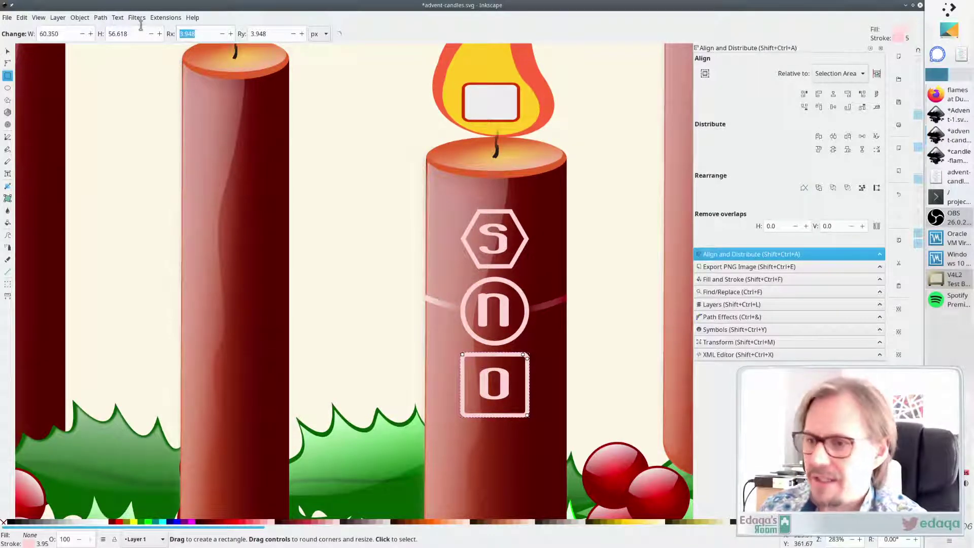
{"action": "key", "text": "BackSpace"}
{"action": "key", "text": "BackSpace"}
{"action": "key", "text": "BackSpace"}
{"action": "key", "text": "BackSpace"}
{"action": "key", "text": "BackSpace"}
{"action": "type", "text": "0"}
{"action": "key", "text": "Tab"}
{"action": "left_click_drag", "start_coordinate": [250, 33], "coordinate": [241, 35]}
{"action": "type", "text": "0"}
{"action": "key", "text": "Return"}
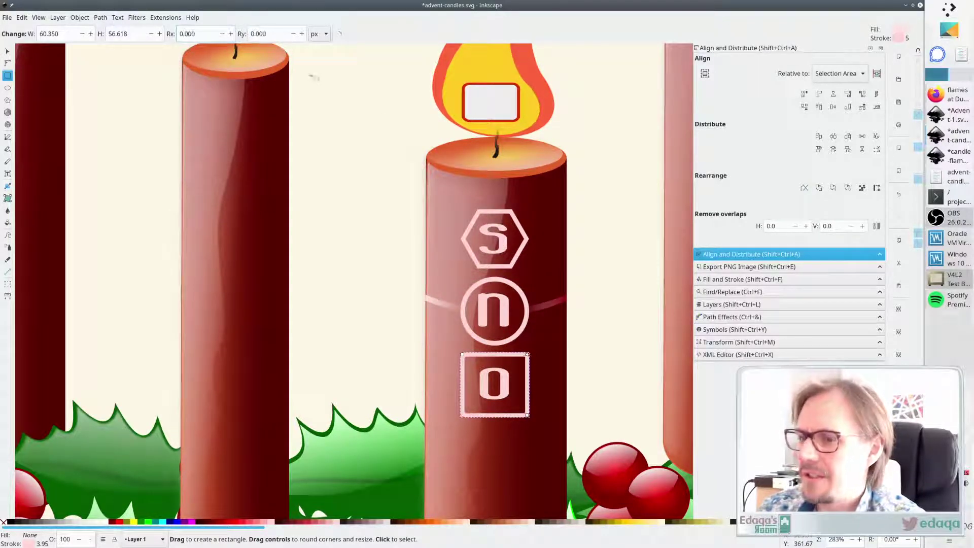
{"action": "key", "text": "s"}
{"action": "left_click", "coordinate": [624, 329]}
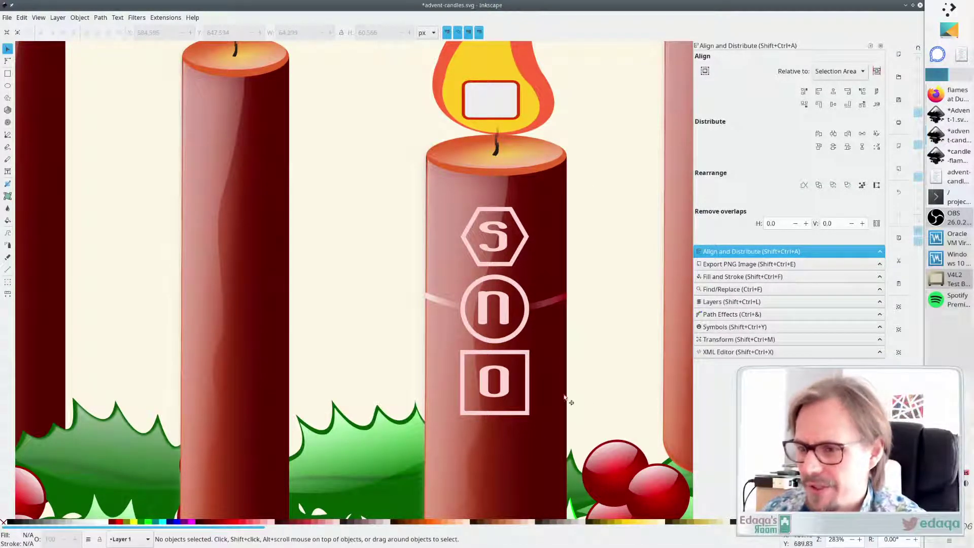
Scale the square frame around the o down about its centre to about 59.7 by 56.2 px
{"action": "left_click", "coordinate": [528, 359]}
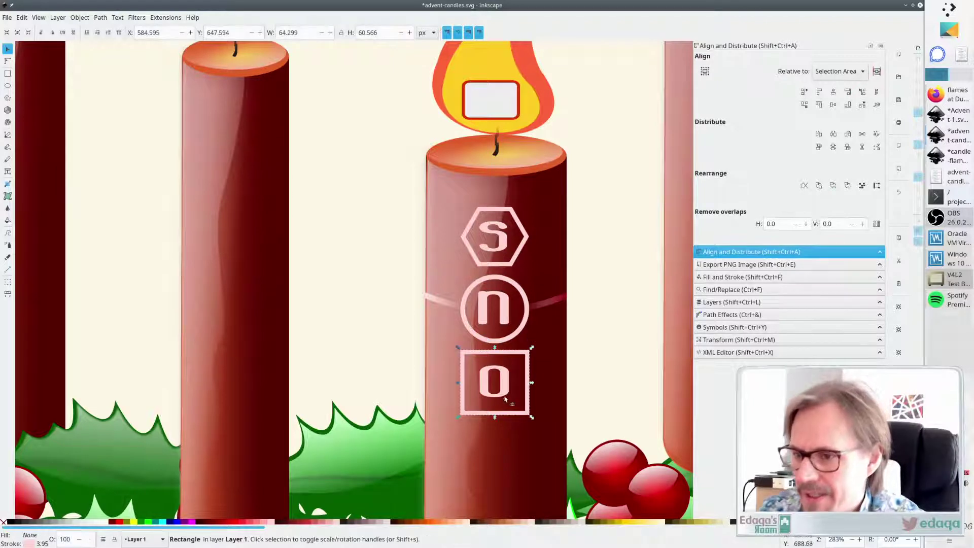
{"action": "left_click", "coordinate": [471, 307], "text": "shift"}
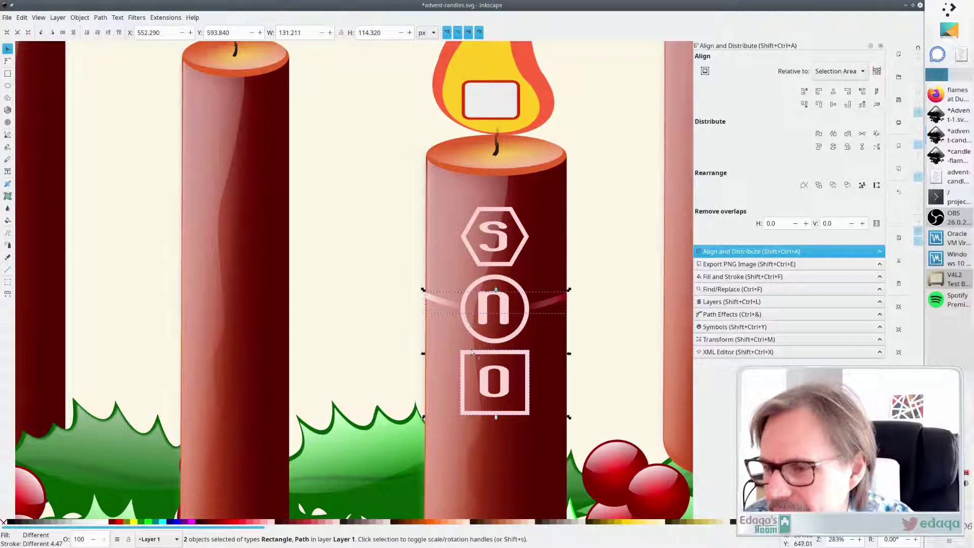
{"action": "left_click", "coordinate": [615, 337]}
{"action": "left_click", "coordinate": [523, 329]}
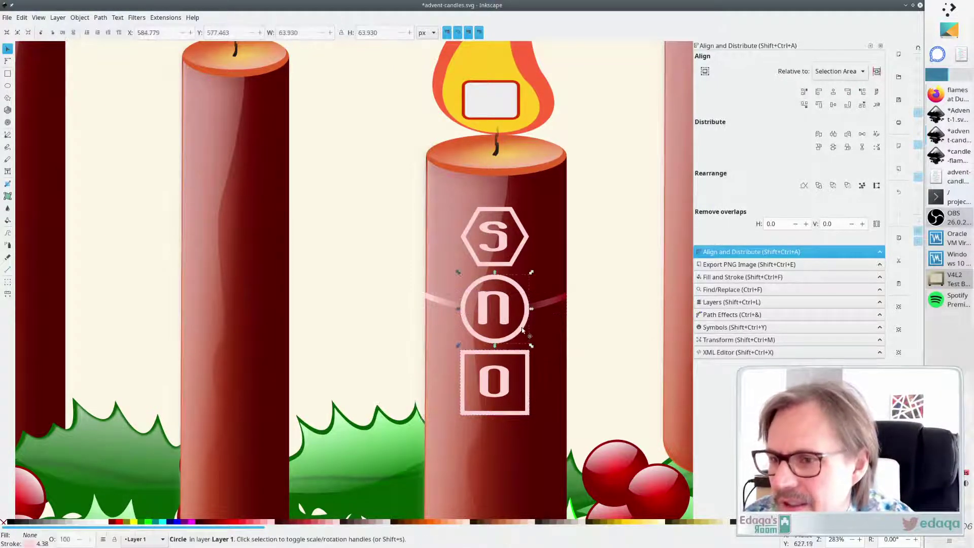
{"action": "left_click", "coordinate": [528, 359], "text": "shift"}
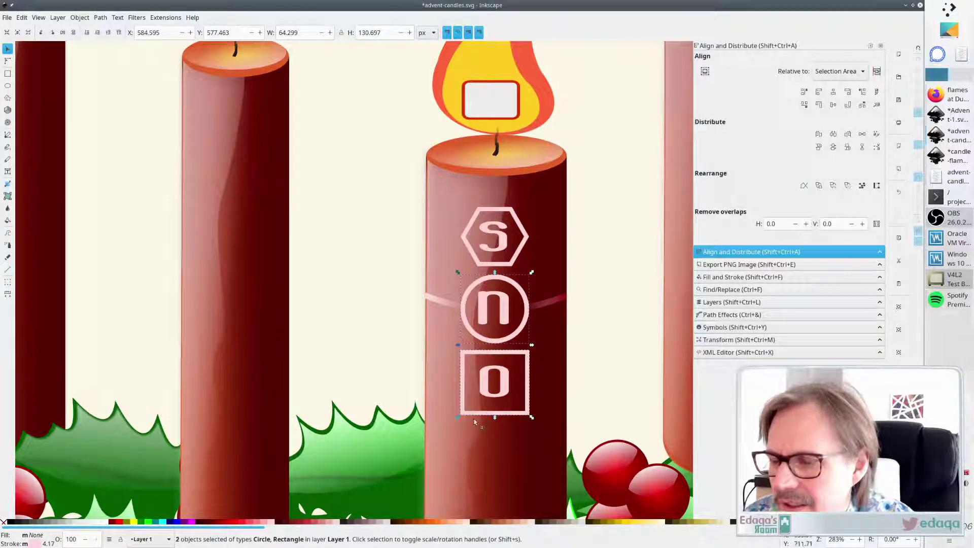
{"action": "left_click", "coordinate": [624, 365]}
{"action": "left_click", "coordinate": [466, 413]}
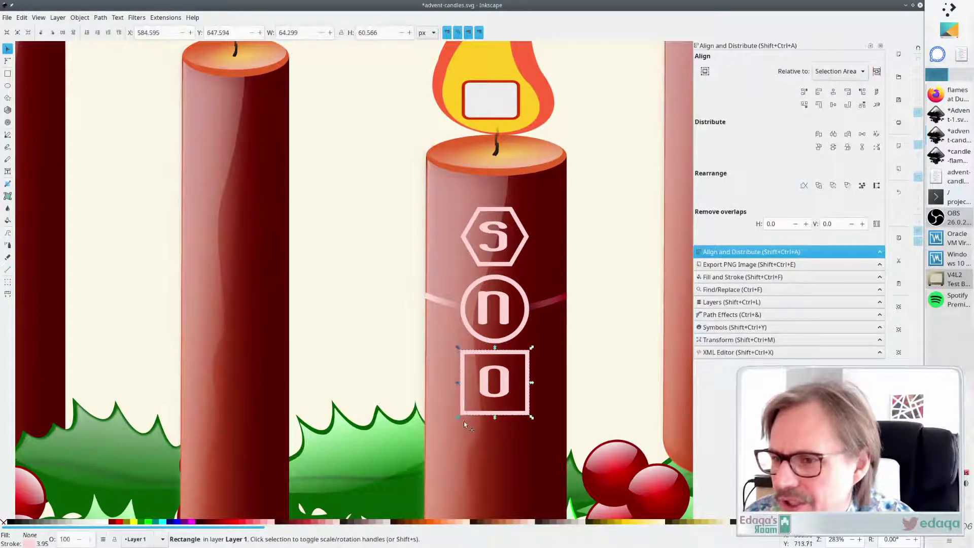
{"action": "left_click_drag", "start_coordinate": [459, 419], "coordinate": [462, 415]}
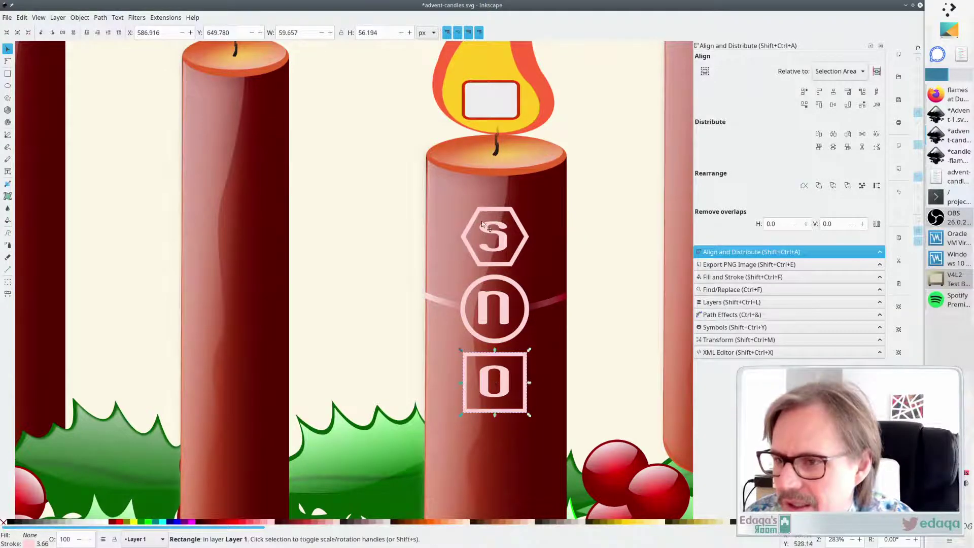
{"action": "left_click", "coordinate": [471, 254]}
{"action": "left_click", "coordinate": [617, 316]}
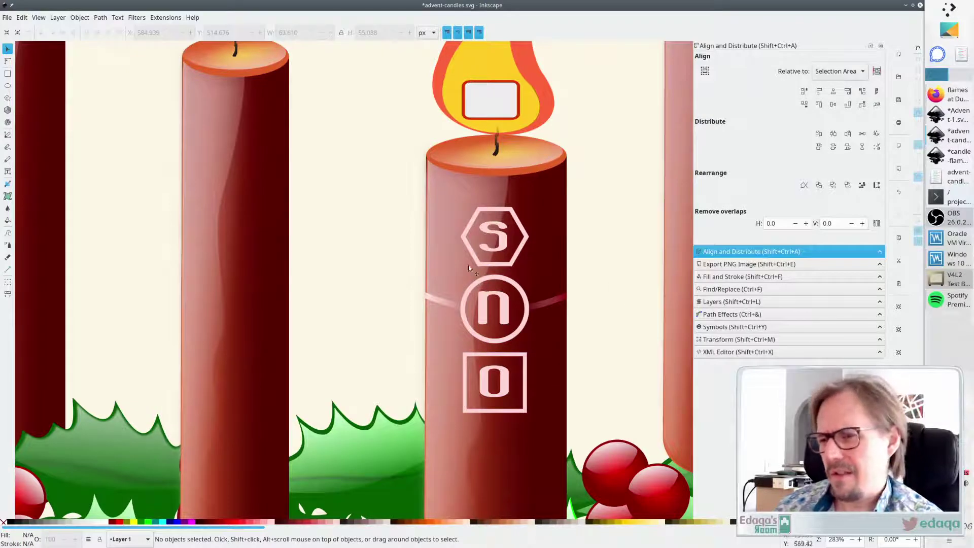
Set the stroke width of the hexagon, circle and square frames together to 5 px
{"action": "left_click", "coordinate": [481, 265]}
{"action": "left_click", "coordinate": [488, 283]}
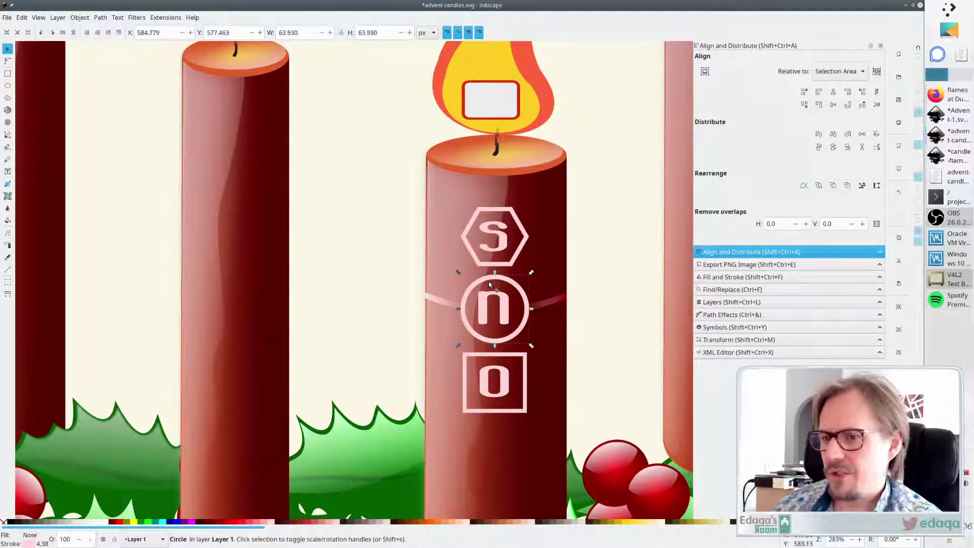
{"action": "left_click", "coordinate": [464, 355], "text": "shift"}
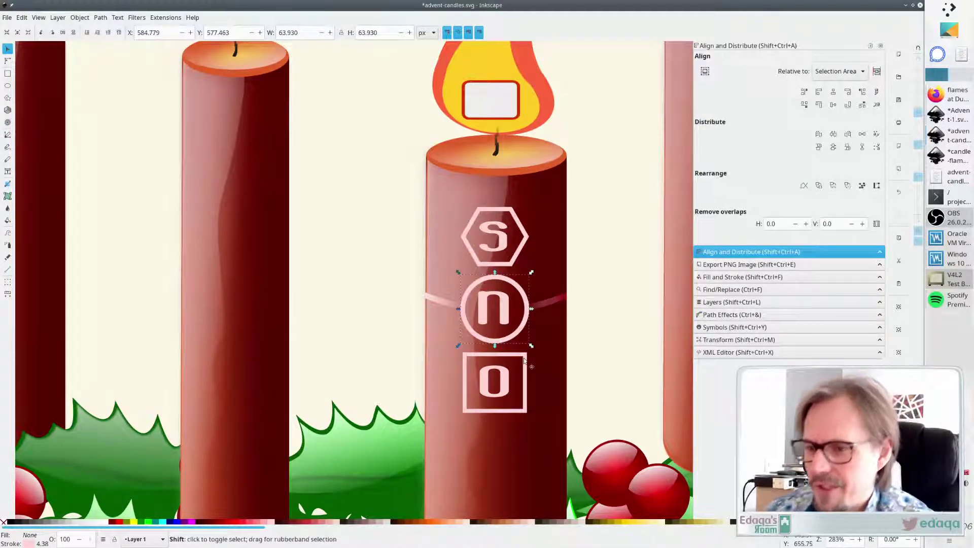
{"action": "left_click", "coordinate": [525, 244], "text": "shift"}
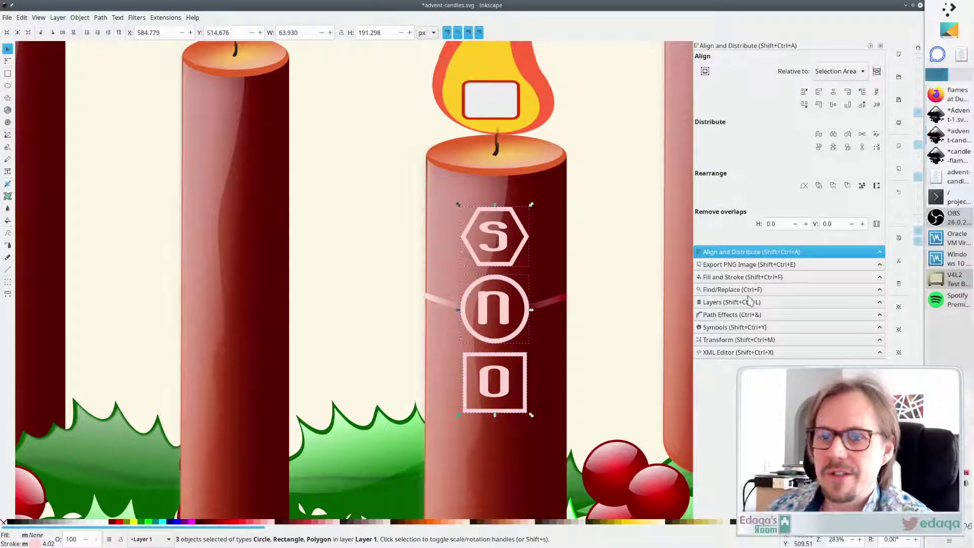
{"action": "left_click", "coordinate": [745, 277]}
{"action": "left_click", "coordinate": [788, 58]}
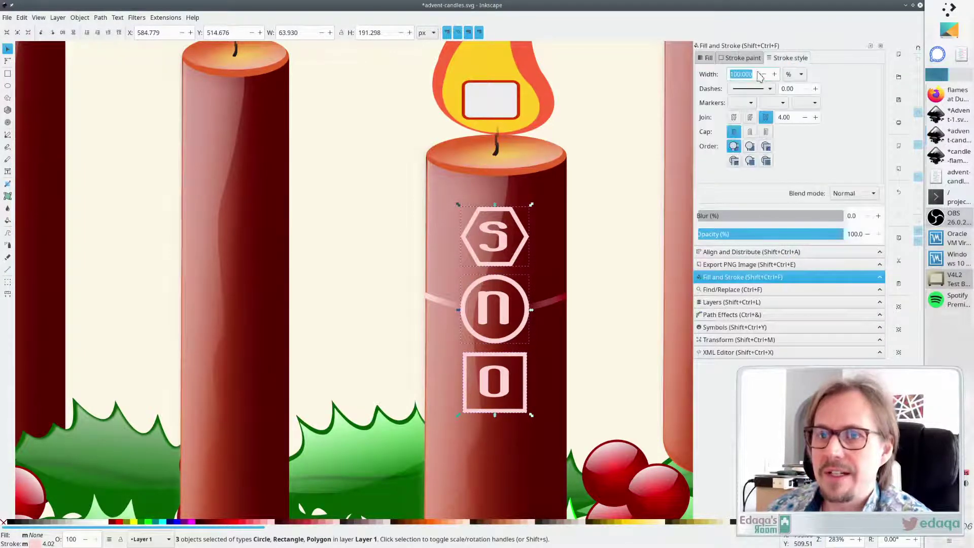
{"action": "left_click", "coordinate": [794, 74]}
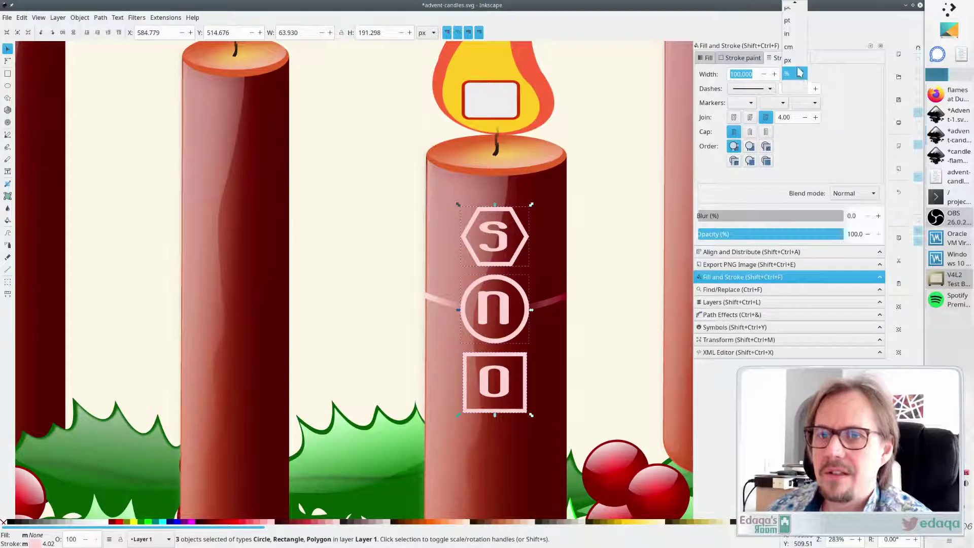
{"action": "left_click", "coordinate": [799, 66]}
{"action": "double_click", "coordinate": [747, 75]}
{"action": "type", "text": "5"}
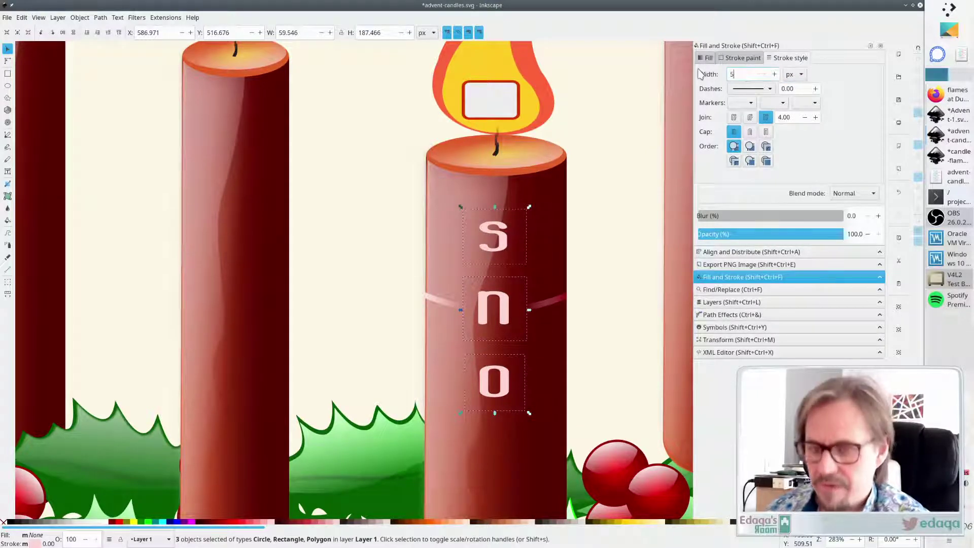
{"action": "key", "text": "Return"}
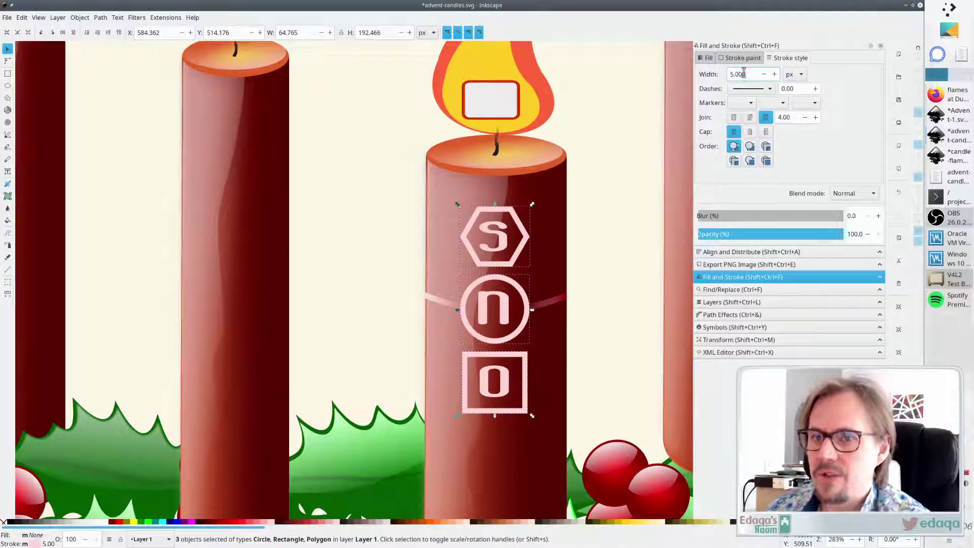
Set the stroke width of all three symbol frames to 2.5 px and deselect them
{"action": "left_click_drag", "start_coordinate": [745, 74], "coordinate": [683, 67]}
{"action": "type", "text": "2.5"}
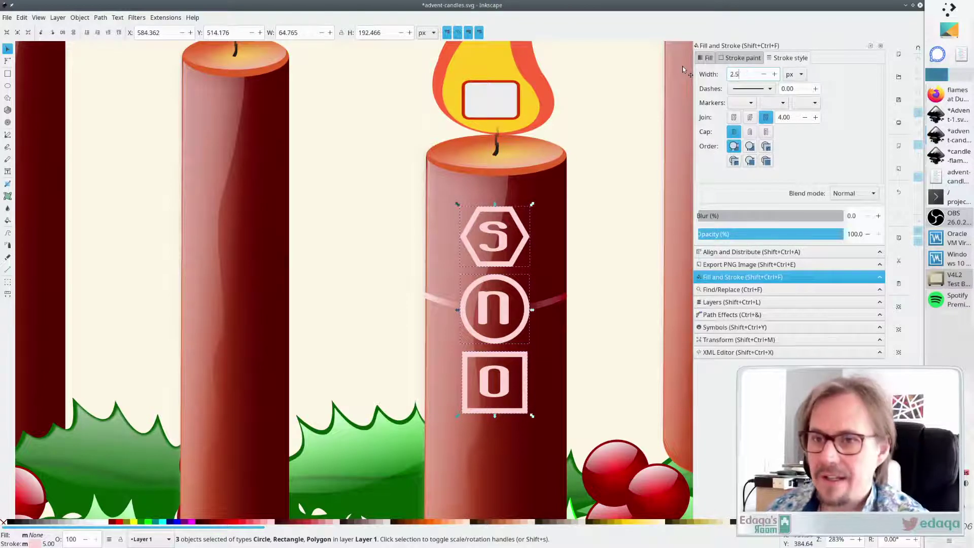
{"action": "key", "text": "Return"}
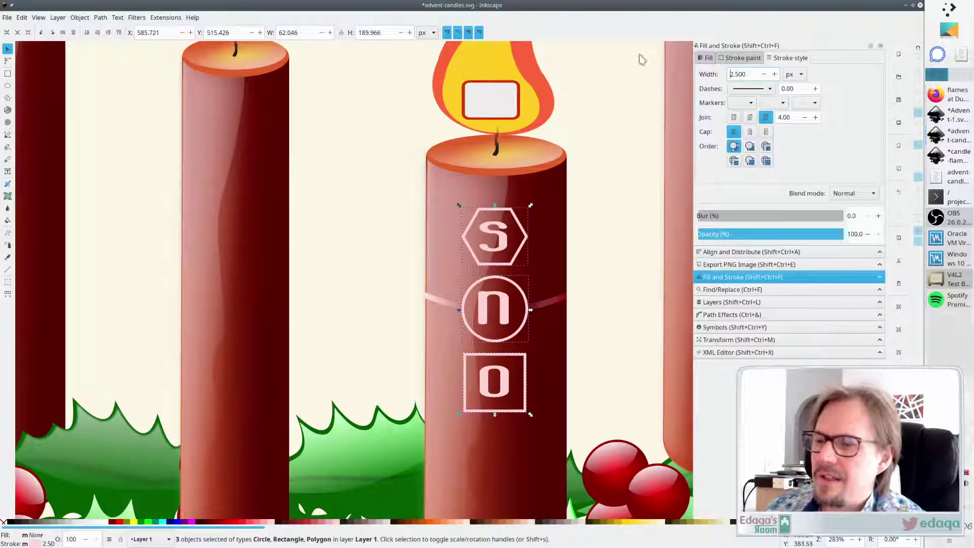
{"action": "scroll", "coordinate": [602, 270], "scroll_direction": "down", "scroll_amount": 3}
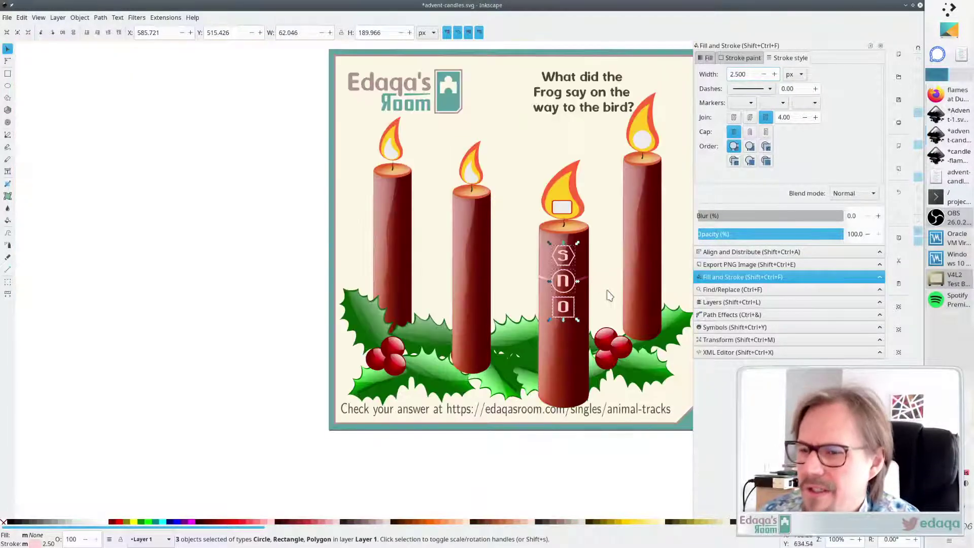
{"action": "scroll", "coordinate": [608, 294], "scroll_direction": "down", "scroll_amount": 2}
{"action": "left_click", "coordinate": [677, 278]}
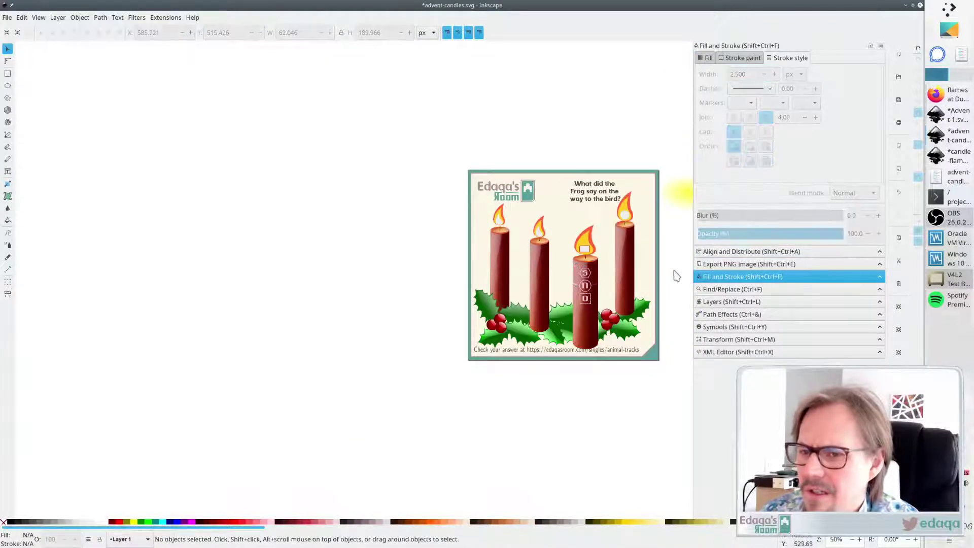
Scale the circle frame around the n down about its centre to about 56.8 px in diameter
{"action": "scroll", "coordinate": [655, 292], "scroll_direction": "down", "scroll_amount": 1}
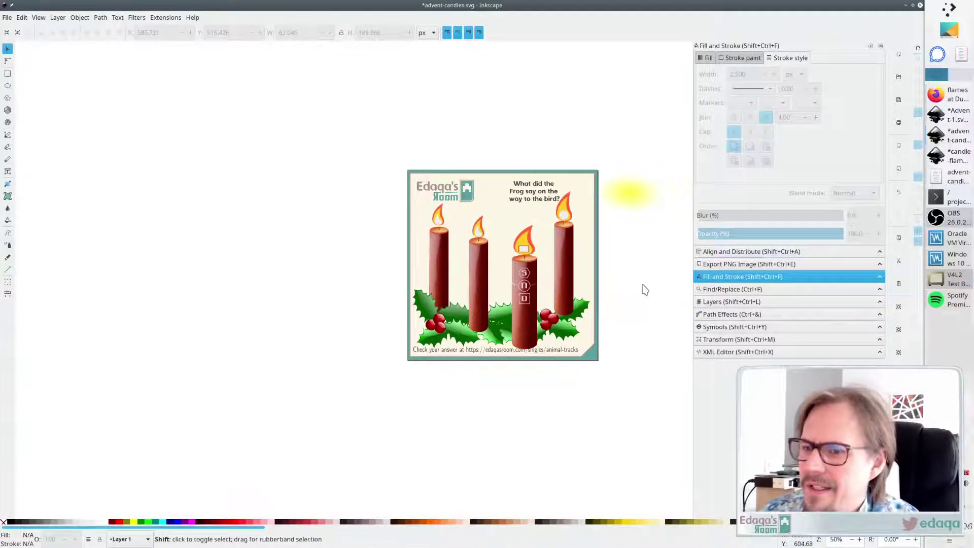
{"action": "scroll", "coordinate": [612, 289], "scroll_direction": "up", "scroll_amount": 2}
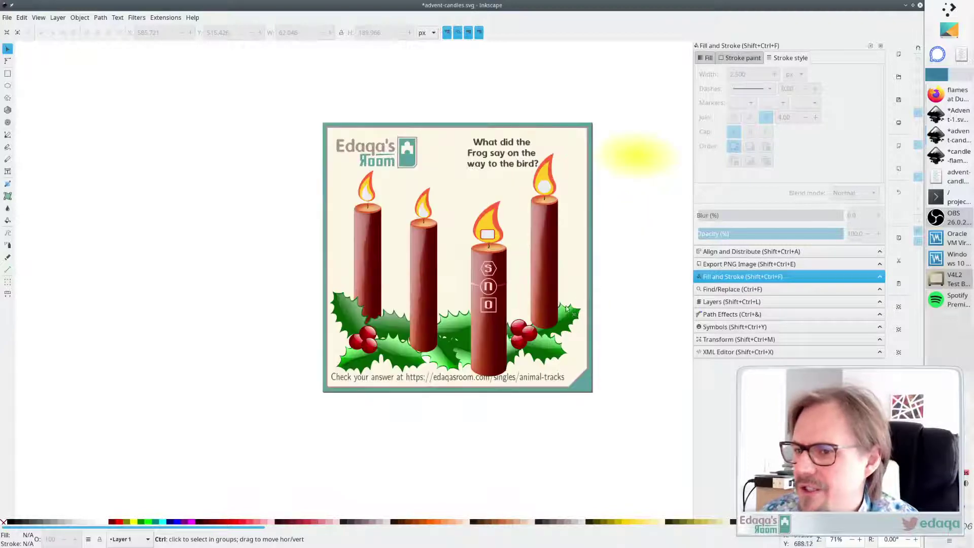
{"action": "scroll", "coordinate": [519, 300], "scroll_direction": "up", "scroll_amount": 3}
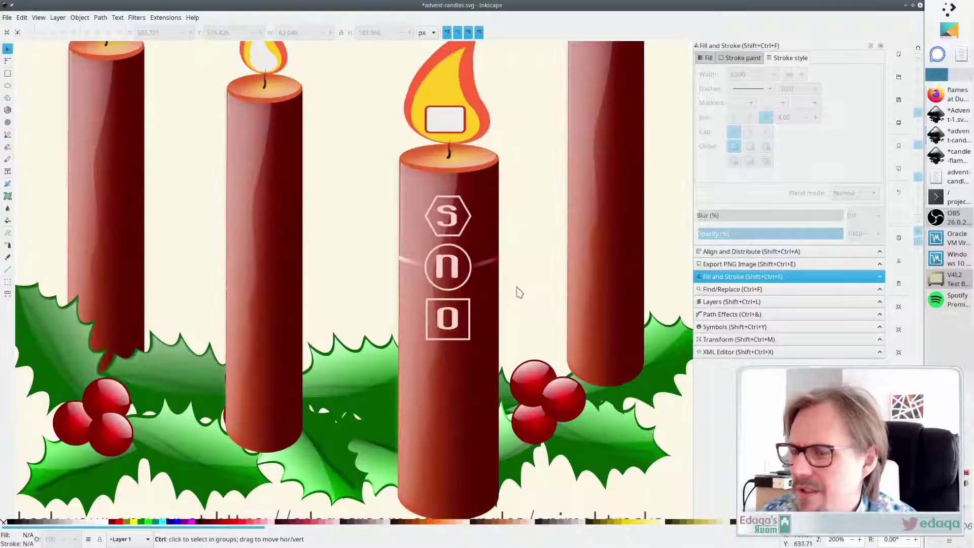
{"action": "scroll", "coordinate": [515, 294], "scroll_direction": "up", "scroll_amount": 1}
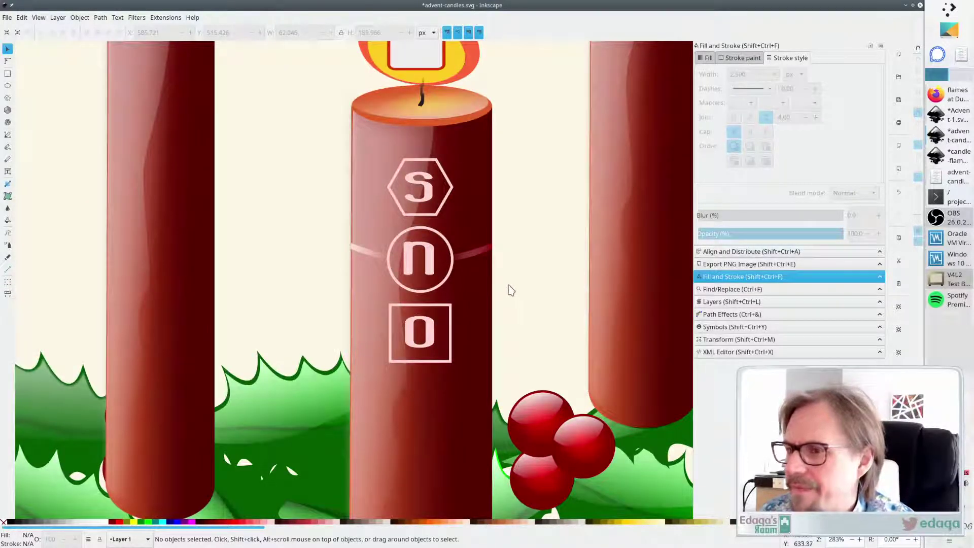
{"action": "left_click", "coordinate": [432, 293]}
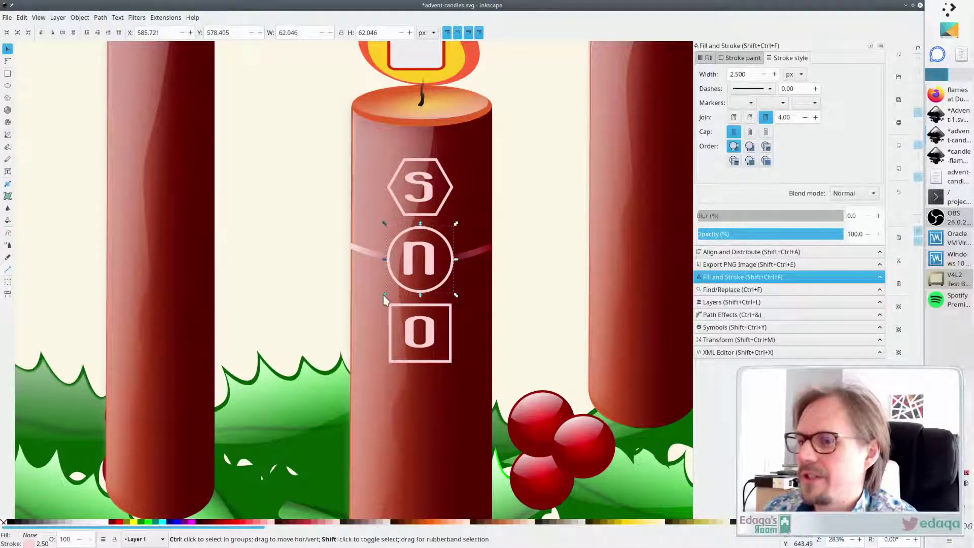
{"action": "left_click_drag", "start_coordinate": [385, 294], "coordinate": [387, 294]}
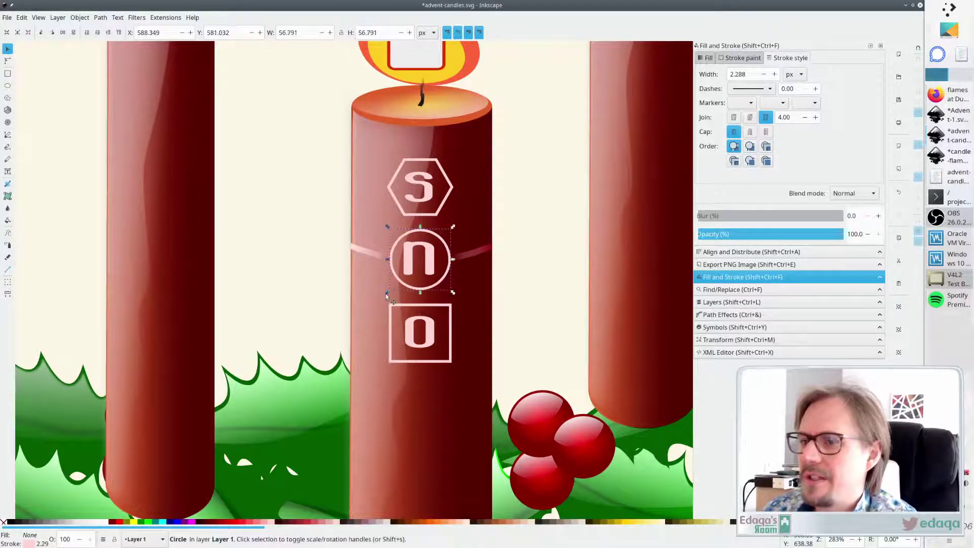
Set the stroke width of the resized circle around the n to 2.5 px and deselect it
{"action": "left_click_drag", "start_coordinate": [744, 75], "coordinate": [697, 62]}
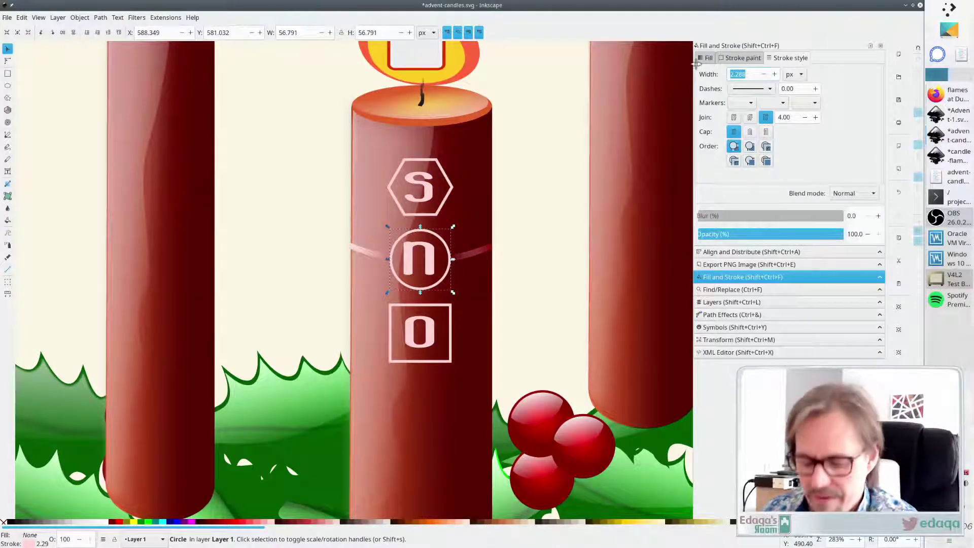
{"action": "type", "text": "2.5"}
{"action": "key", "text": "Escape"}
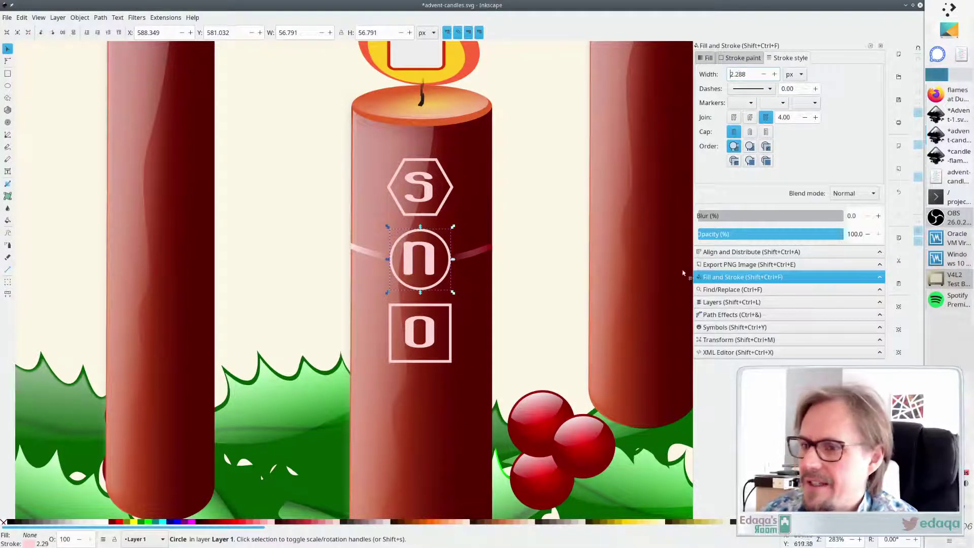
{"action": "left_click_drag", "start_coordinate": [753, 74], "coordinate": [713, 71]}
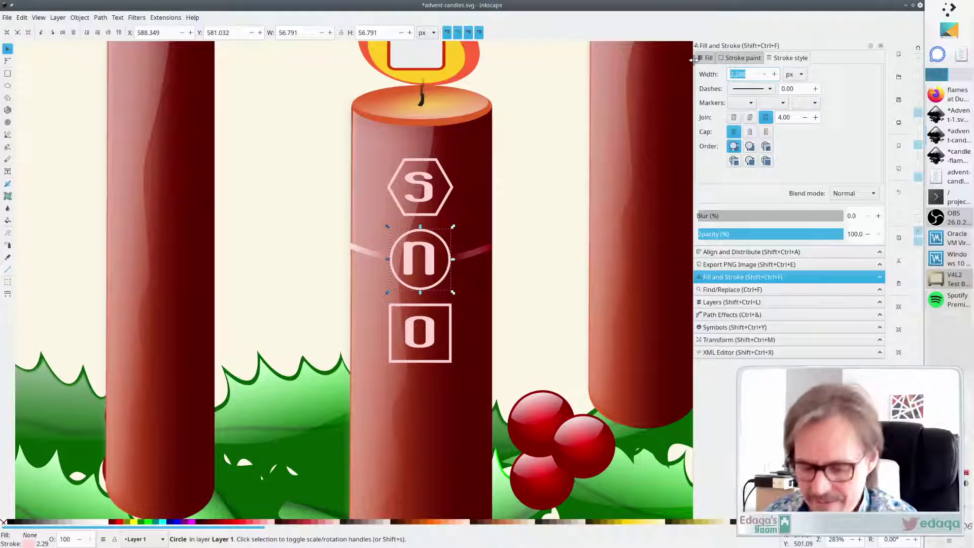
{"action": "type", "text": "2.5"}
{"action": "key", "text": "Return"}
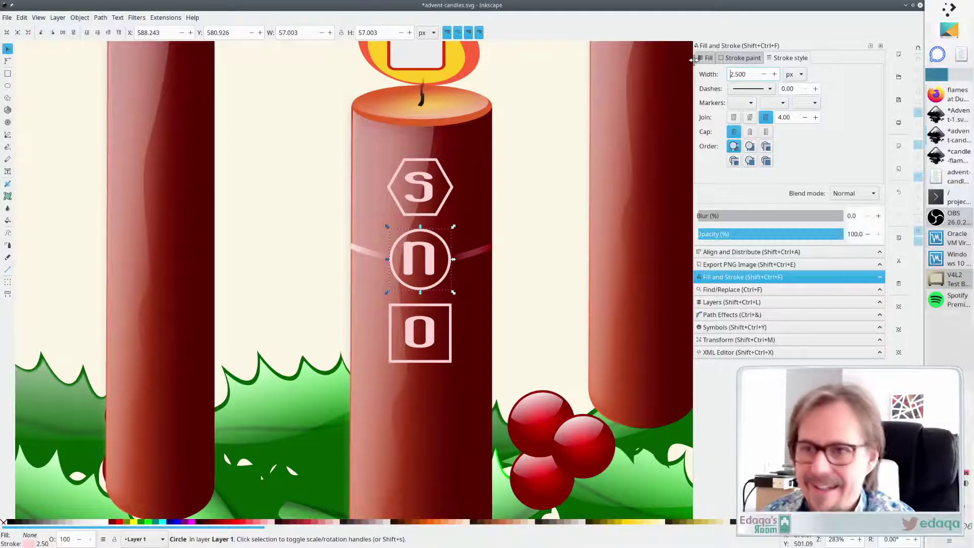
{"action": "left_click", "coordinate": [537, 301]}
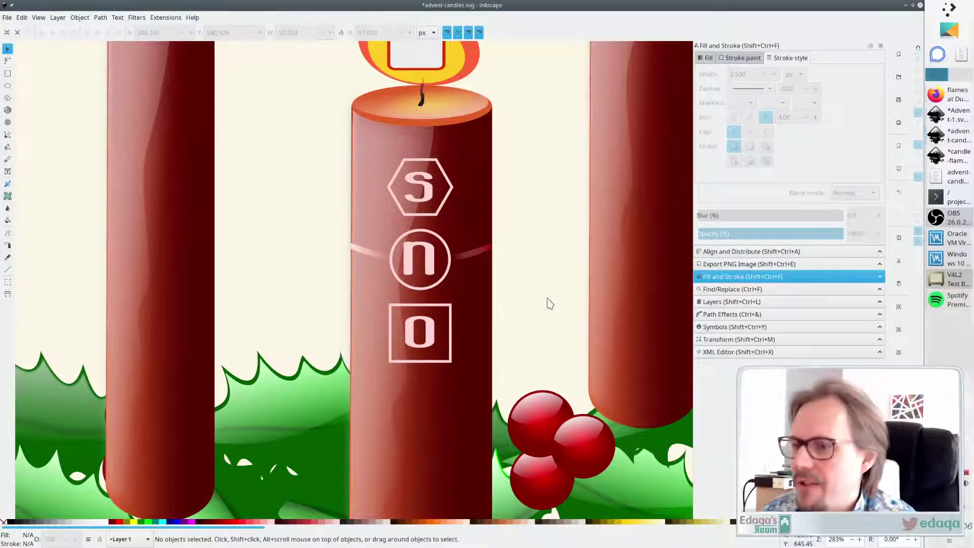
Distribute the hexagon, circle and square frames on the third candle with equal vertical gaps, then deselect them
{"action": "left_click", "coordinate": [432, 291]}
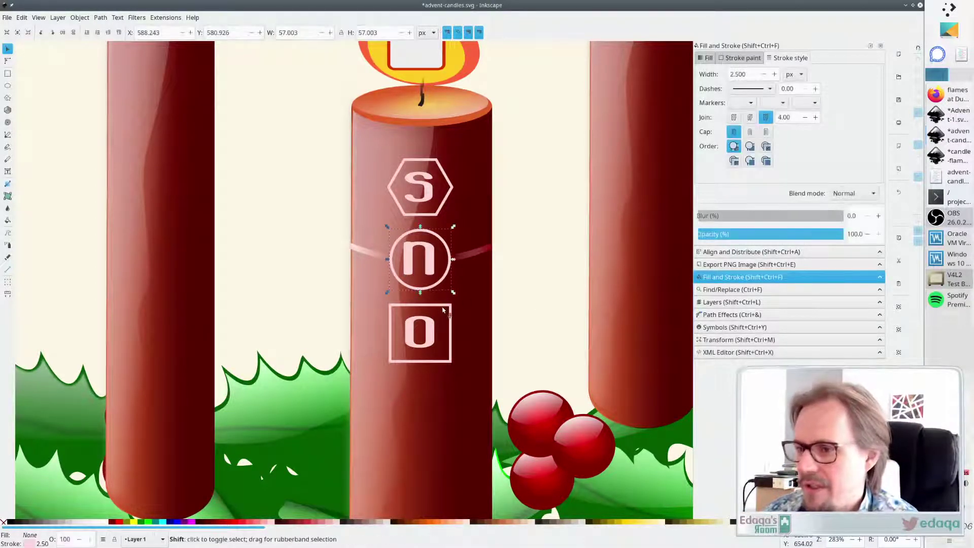
{"action": "left_click", "coordinate": [444, 305], "text": "shift"}
{"action": "left_click", "coordinate": [441, 207], "text": "shift"}
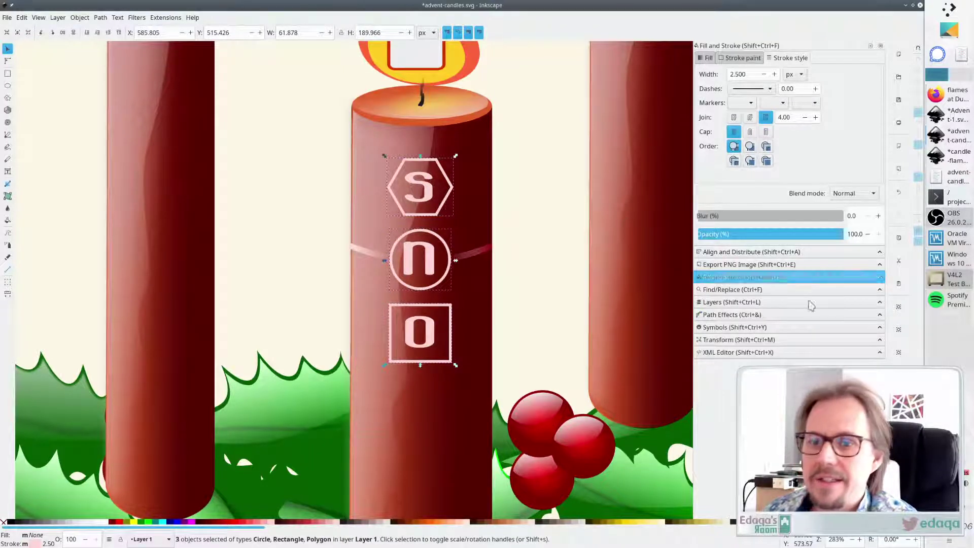
{"action": "left_click", "coordinate": [738, 253]}
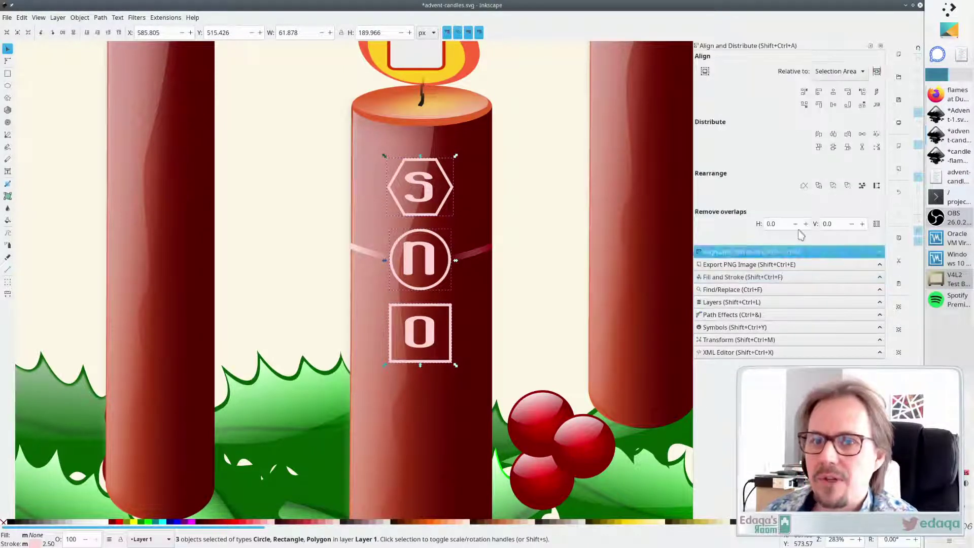
{"action": "left_click", "coordinate": [562, 290]}
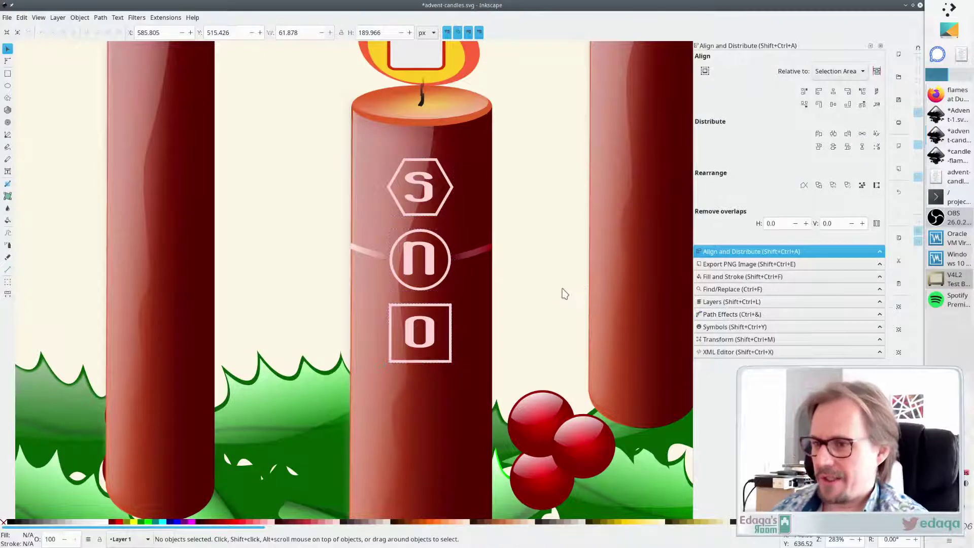
{"action": "left_click", "coordinate": [426, 231]}
{"action": "left_click", "coordinate": [421, 211], "text": "shift"}
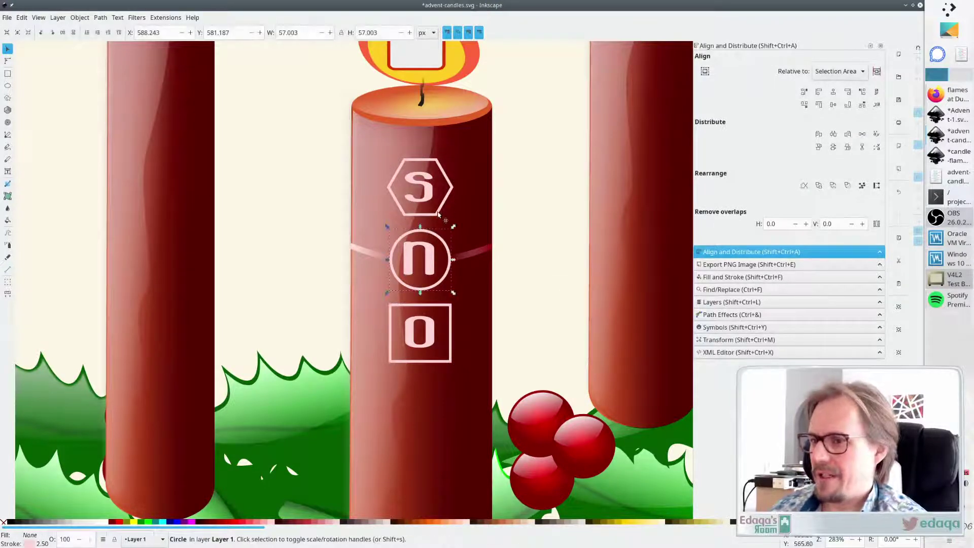
{"action": "left_click", "coordinate": [449, 311], "text": "shift"}
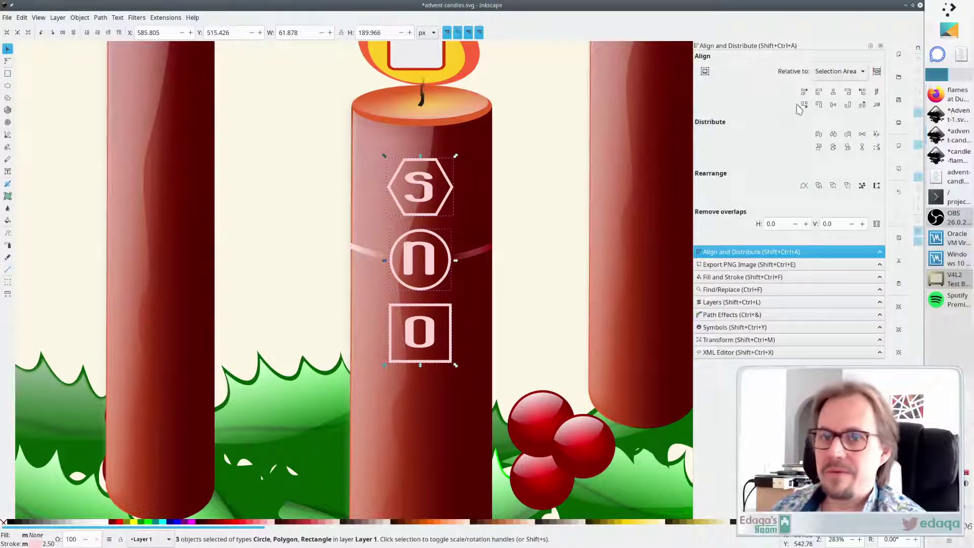
{"action": "left_click", "coordinate": [541, 219]}
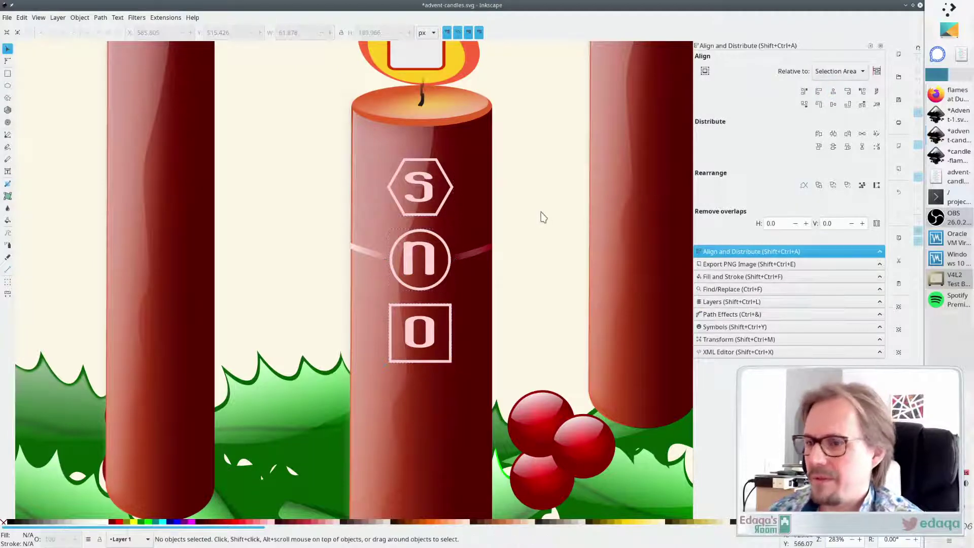
Duplicate the curved band beside the n twice, placing copies beside the s at about Y 528.5 px and beside the o at about Y 664.7 px
{"action": "scroll", "coordinate": [558, 238], "scroll_direction": "up", "scroll_amount": 1}
{"action": "scroll", "coordinate": [558, 252], "scroll_direction": "down", "scroll_amount": 5, "text": "ctrl"}
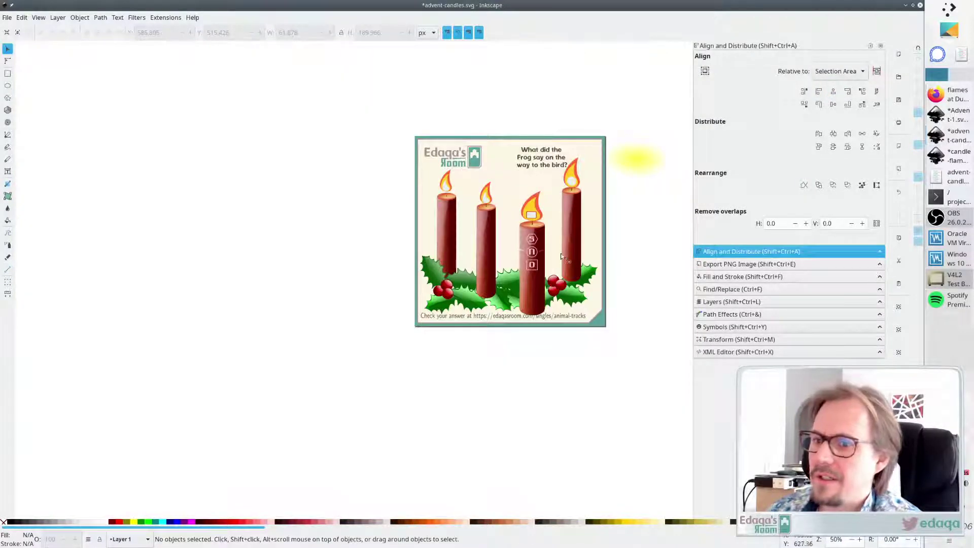
{"action": "scroll", "coordinate": [558, 256], "scroll_direction": "up", "scroll_amount": 3, "text": "ctrl"}
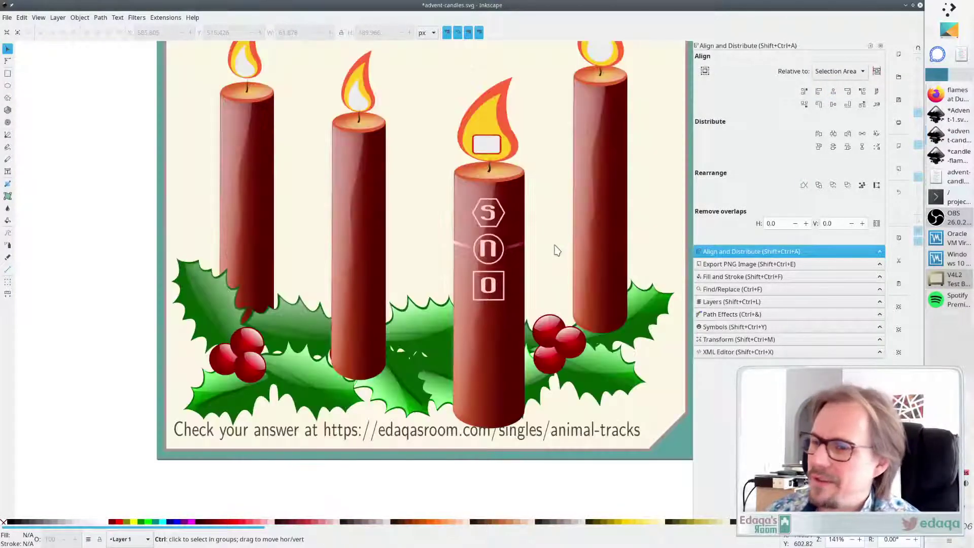
{"action": "scroll", "coordinate": [553, 248], "scroll_direction": "up", "scroll_amount": 2, "text": "ctrl"}
{"action": "left_click", "coordinate": [487, 252], "text": "ctrl"}
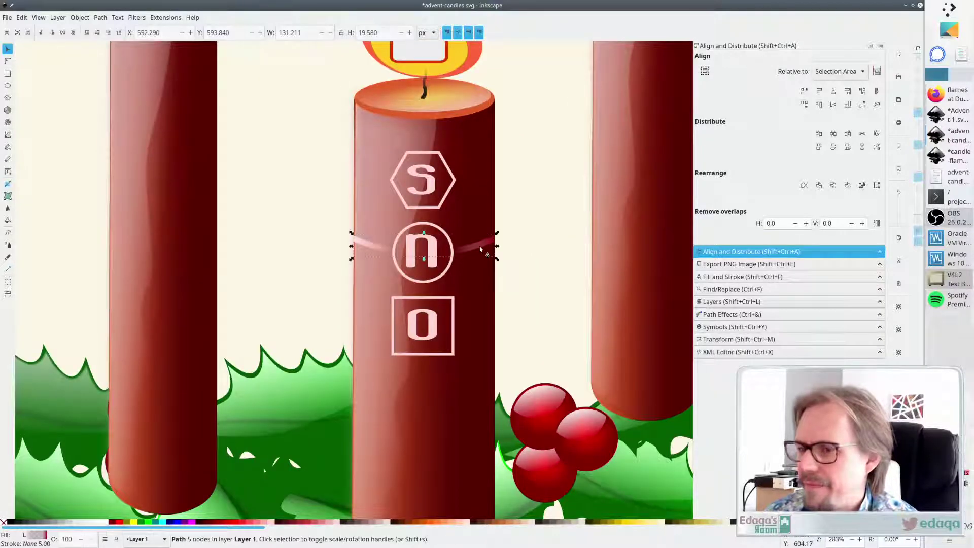
{"action": "left_click_drag", "start_coordinate": [477, 250], "coordinate": [477, 177]}
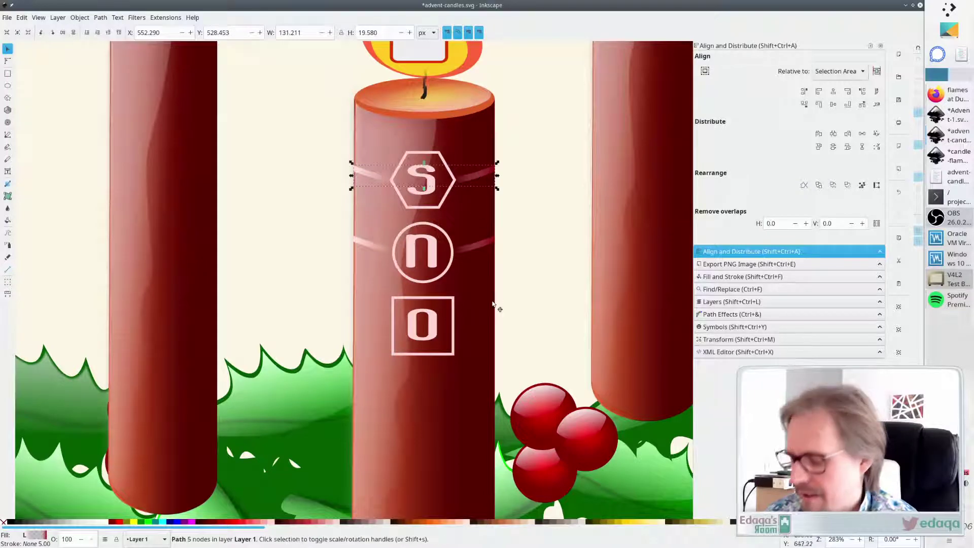
{"action": "left_click_drag", "start_coordinate": [486, 252], "coordinate": [483, 326]}
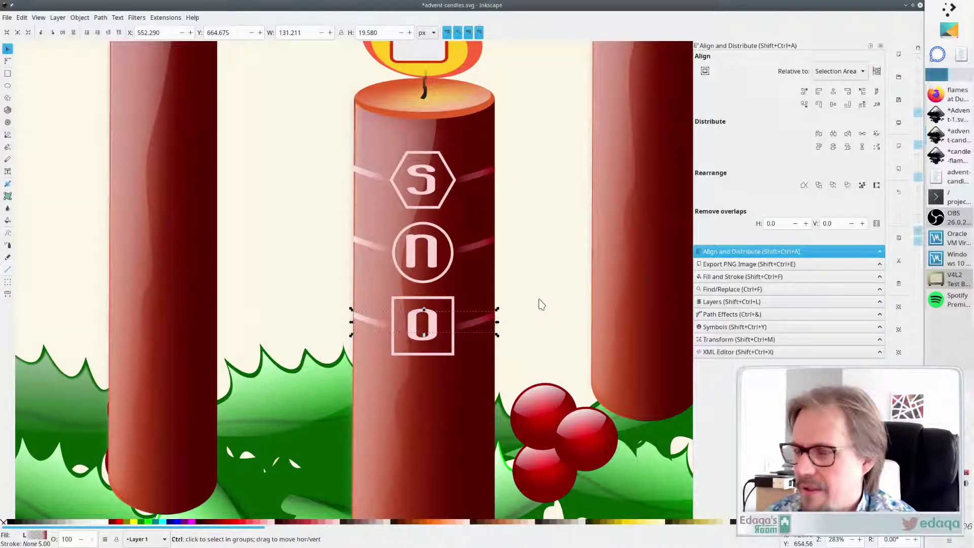
{"action": "key", "text": "1"}
{"action": "left_click", "coordinate": [657, 302]}
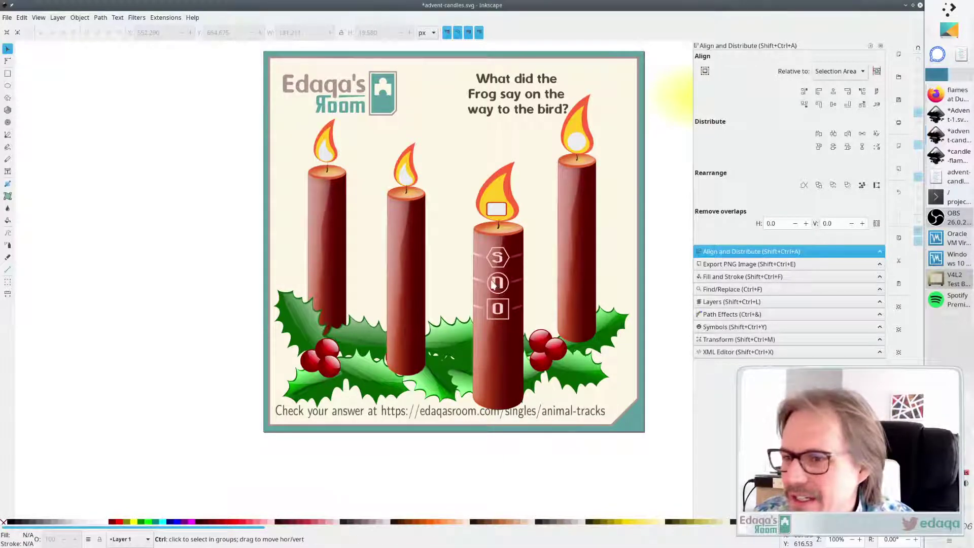
Save the document and change the stroke paint of the square frame around the o to a linear gradient
{"action": "scroll", "coordinate": [505, 272], "scroll_direction": "up", "scroll_amount": 3, "text": "ctrl"}
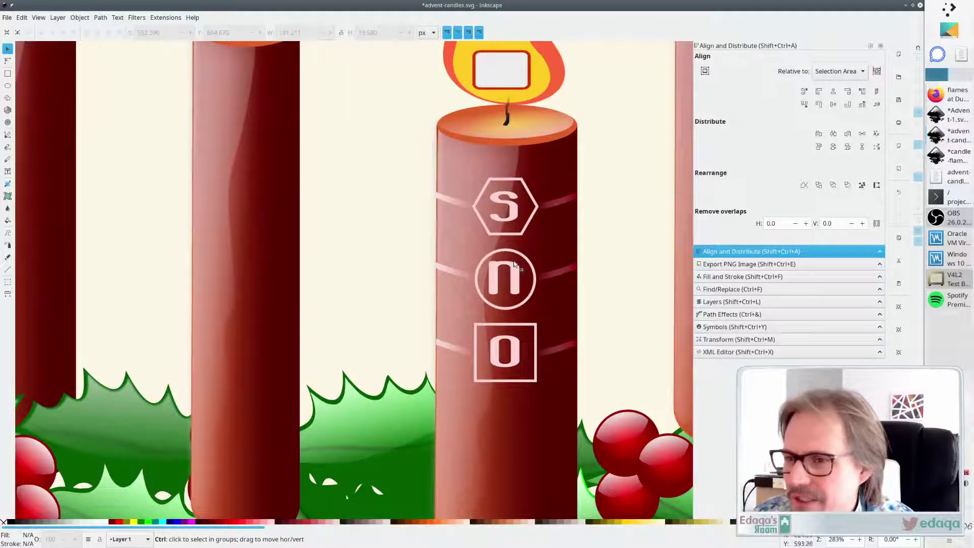
{"action": "left_click", "coordinate": [536, 328], "text": "ctrl"}
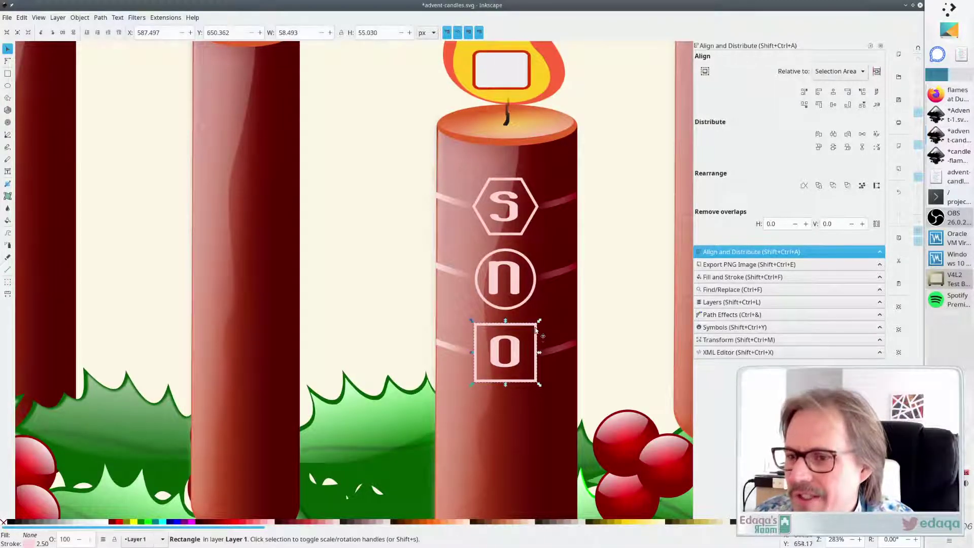
{"action": "key", "text": "ctrl+s"}
{"action": "left_click", "coordinate": [733, 278]}
{"action": "left_click", "coordinate": [707, 59]}
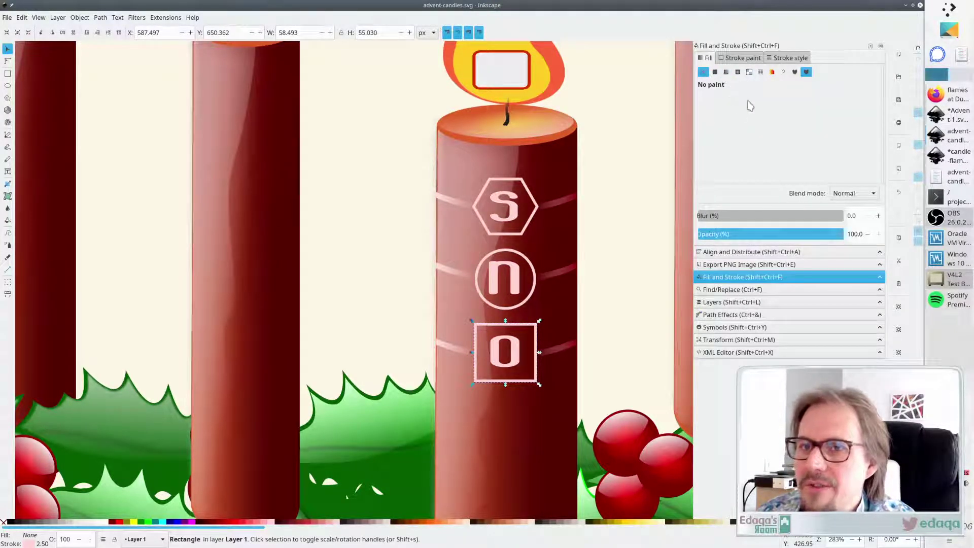
{"action": "left_click", "coordinate": [742, 58]}
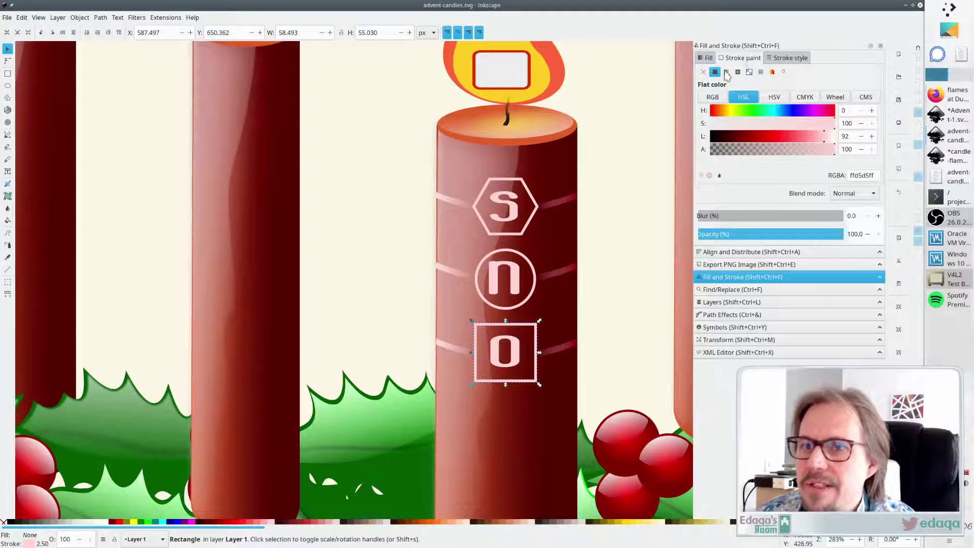
{"action": "left_click", "coordinate": [726, 73]}
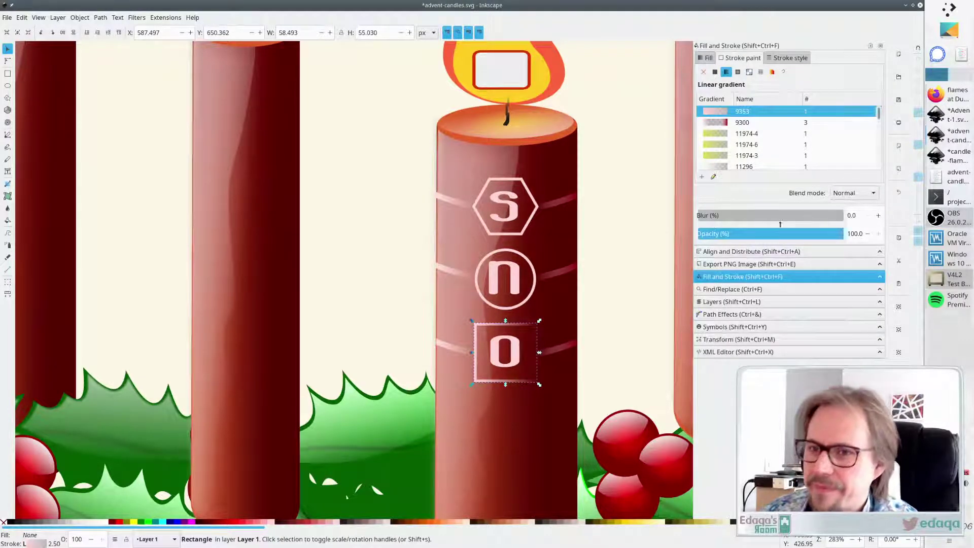
Recolour the square frame's stroke gradient with colours picked from the candle: dark red 550000 at its left end, light red e0a597 at its right
{"action": "left_click", "coordinate": [712, 177]}
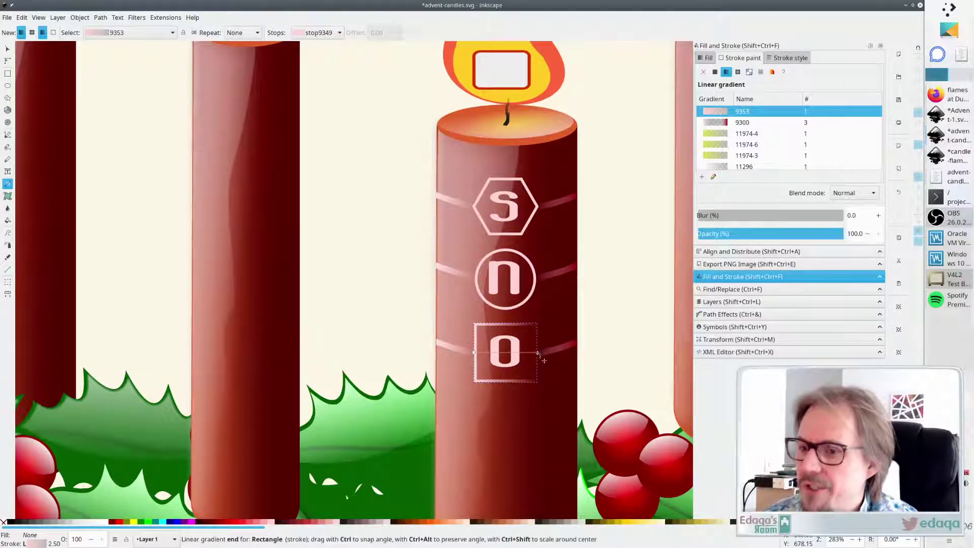
{"action": "left_click", "coordinate": [537, 352]}
{"action": "key", "text": "d"}
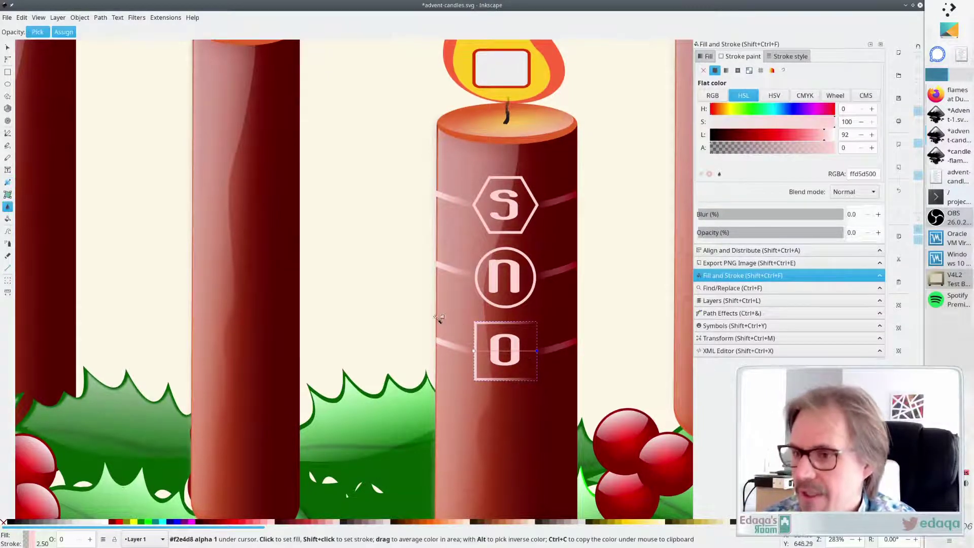
{"action": "left_click", "coordinate": [444, 317]}
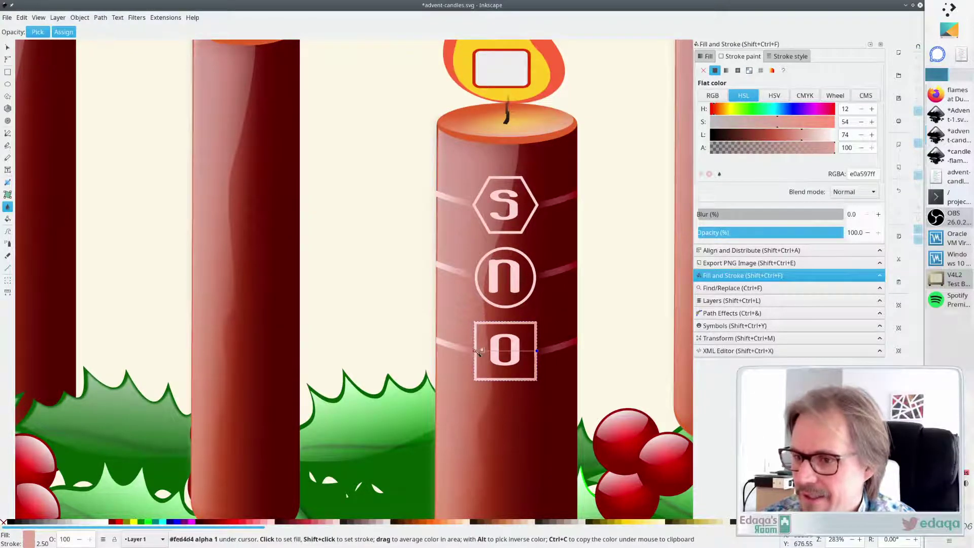
{"action": "left_click", "coordinate": [477, 352]}
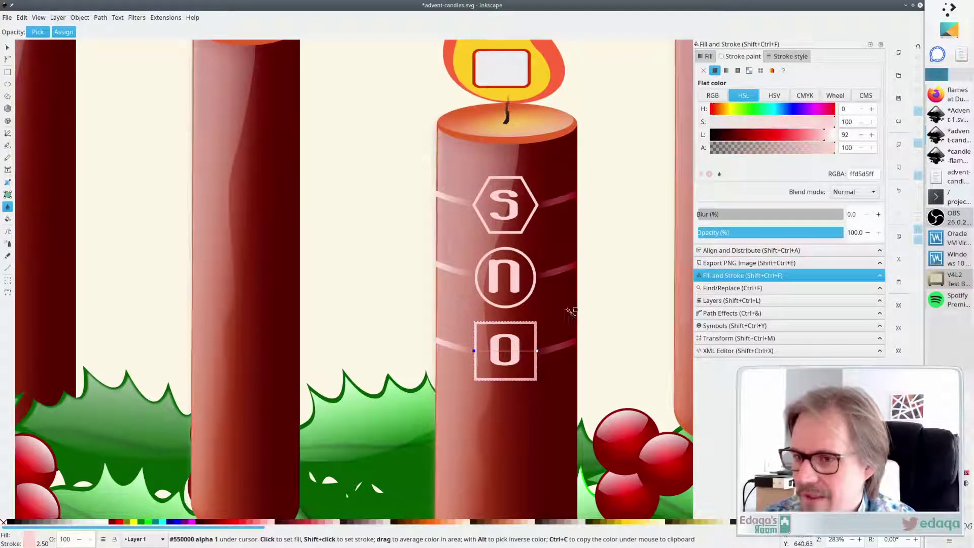
{"action": "left_click", "coordinate": [572, 308]}
{"action": "key", "text": "s"}
{"action": "left_click", "coordinate": [640, 296]}
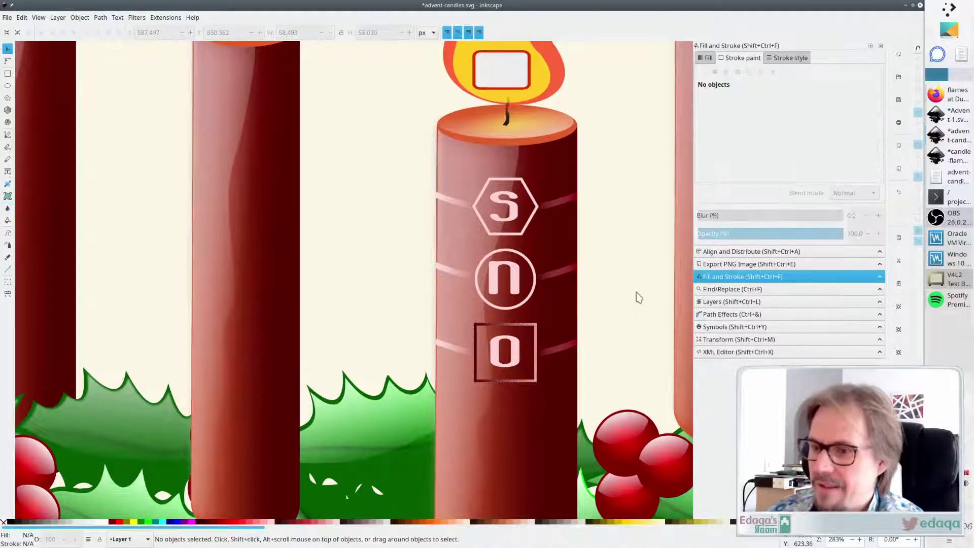
Examine how the square frame's gradient stroke looks on the whole card and close up
{"action": "scroll", "coordinate": [640, 314], "scroll_direction": "down", "scroll_amount": 3}
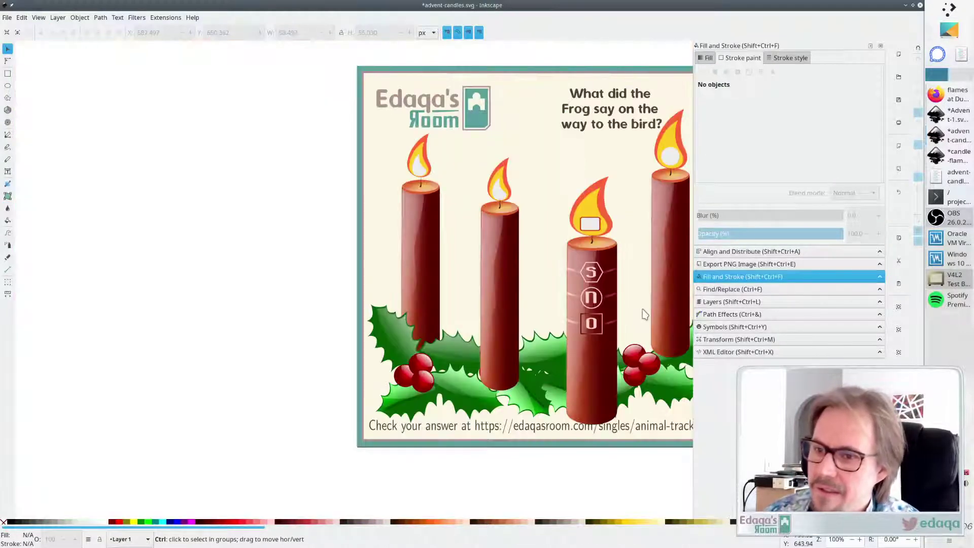
{"action": "scroll", "coordinate": [642, 309], "scroll_direction": "down", "scroll_amount": 2}
{"action": "scroll", "coordinate": [637, 319], "scroll_direction": "up", "scroll_amount": 3}
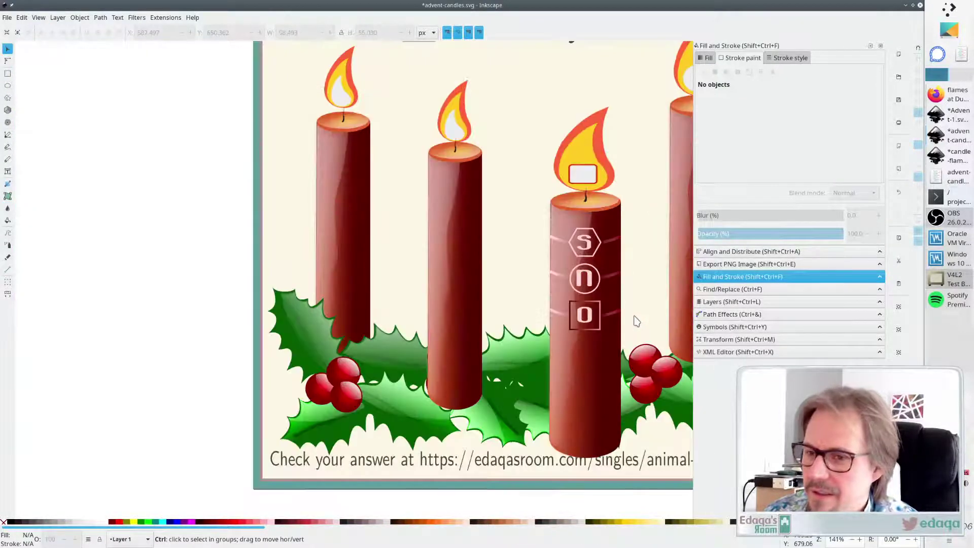
{"action": "scroll", "coordinate": [635, 318], "scroll_direction": "up", "scroll_amount": 4}
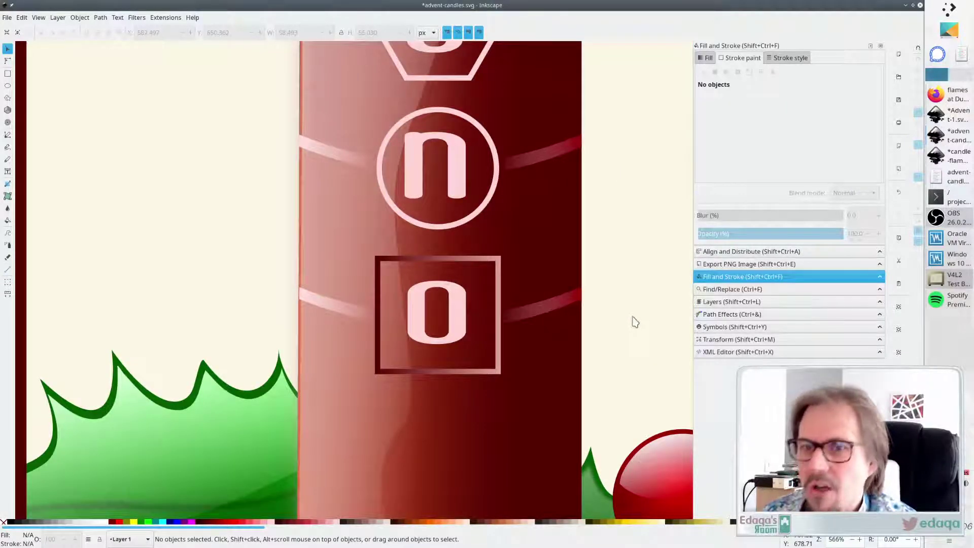
{"action": "scroll", "coordinate": [632, 323], "scroll_direction": "down", "scroll_amount": 3}
{"action": "scroll", "coordinate": [633, 323], "scroll_direction": "down", "scroll_amount": 2}
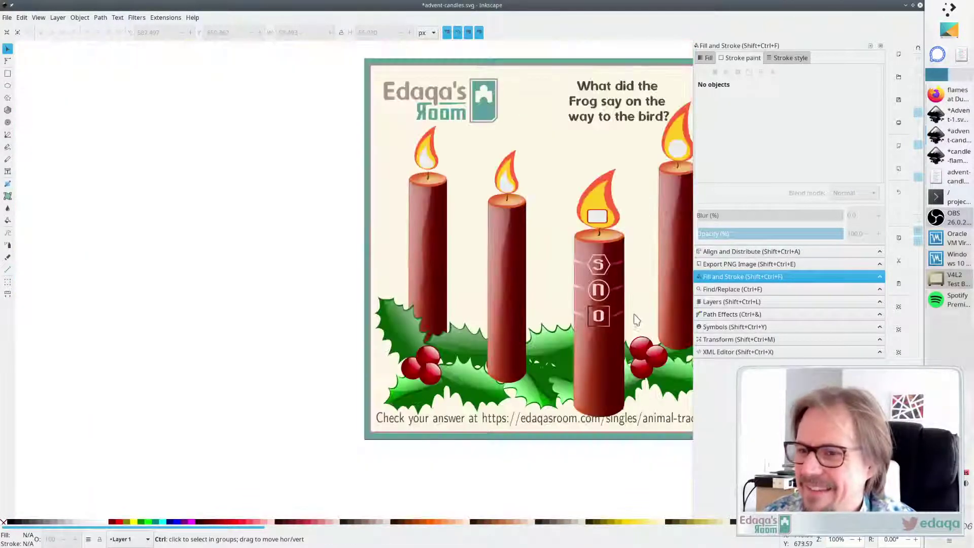
{"action": "scroll", "coordinate": [641, 318], "scroll_direction": "right", "scroll_amount": 3}
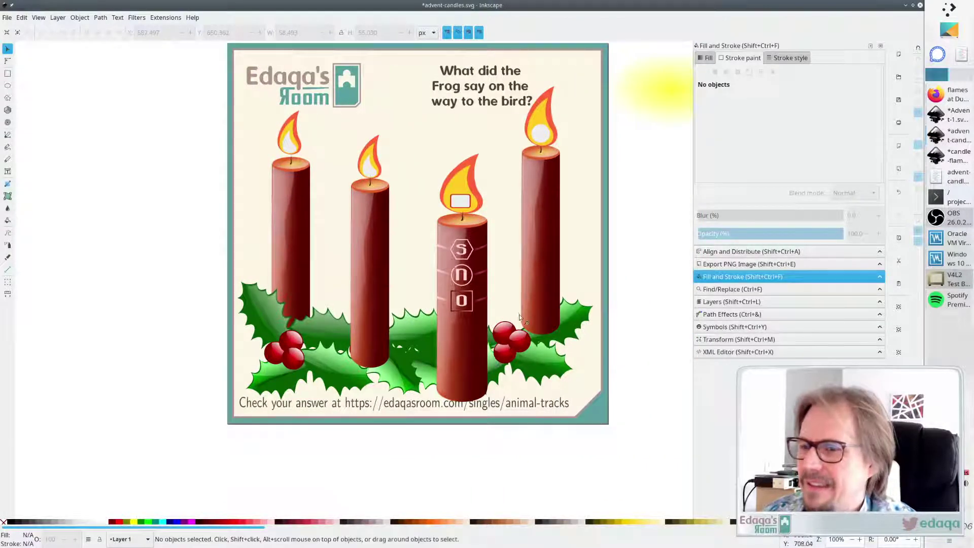
{"action": "scroll", "coordinate": [502, 305], "scroll_direction": "up", "scroll_amount": 1}
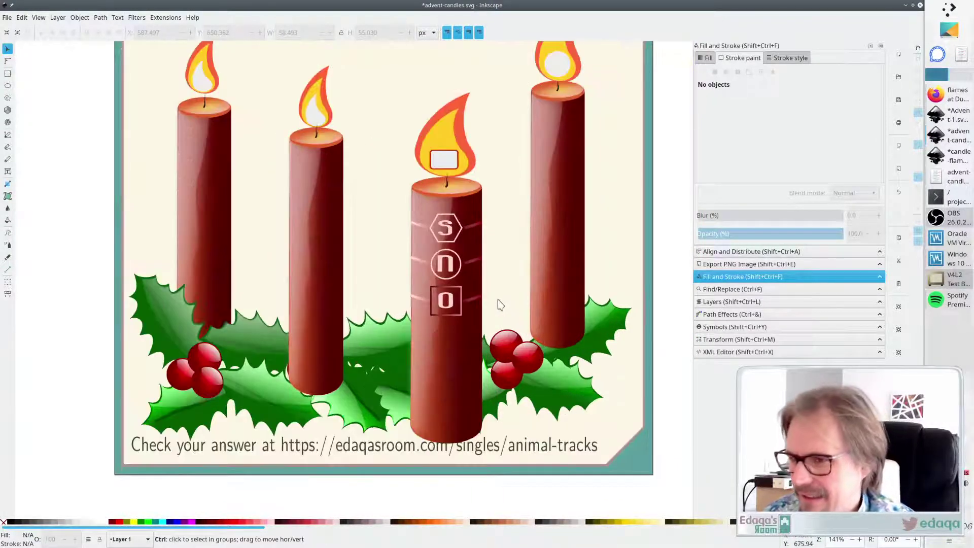
{"action": "scroll", "coordinate": [500, 304], "scroll_direction": "up", "scroll_amount": 2}
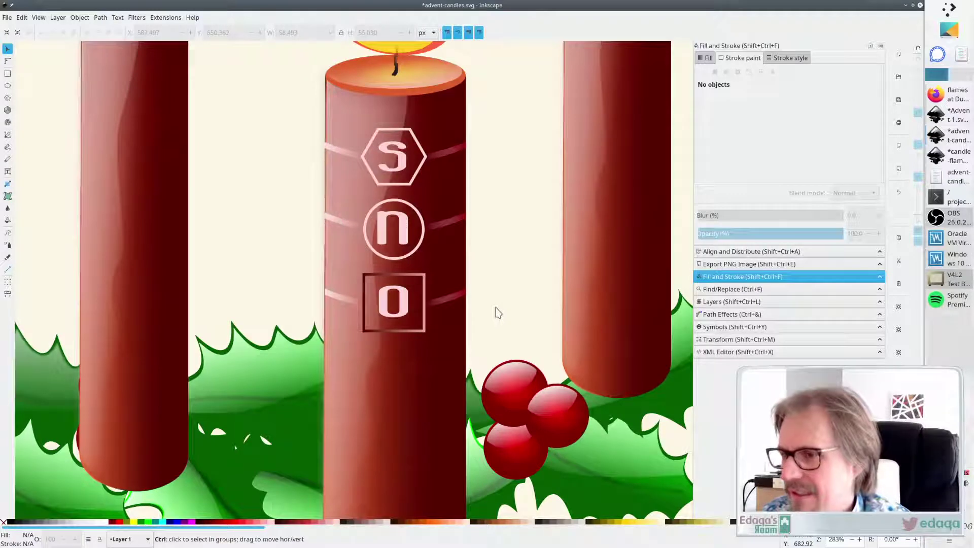
{"action": "scroll", "coordinate": [496, 315], "scroll_direction": "up", "scroll_amount": 2}
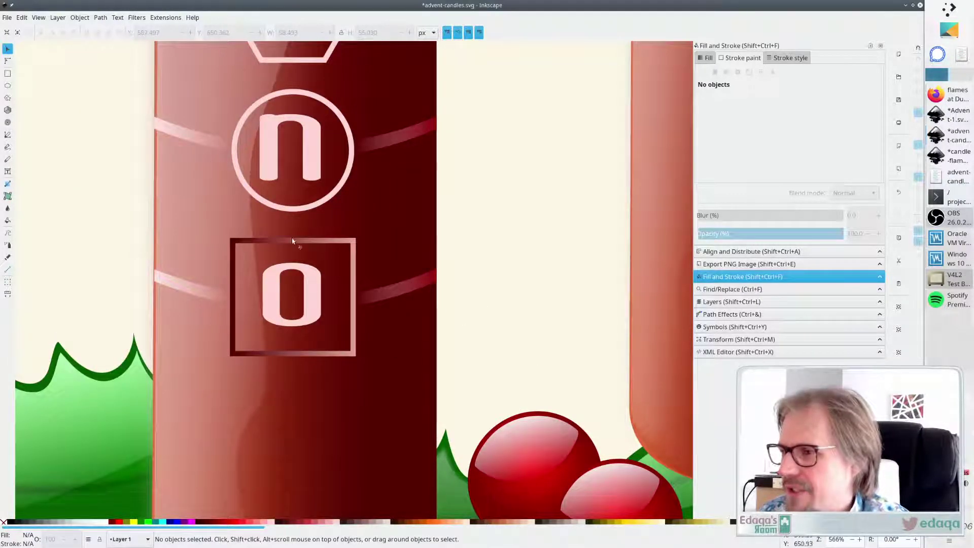
Recolour the left end of the square frame's stroke gradient with light red e4a796 picked from the candle's left edge
{"action": "left_click", "coordinate": [321, 241]}
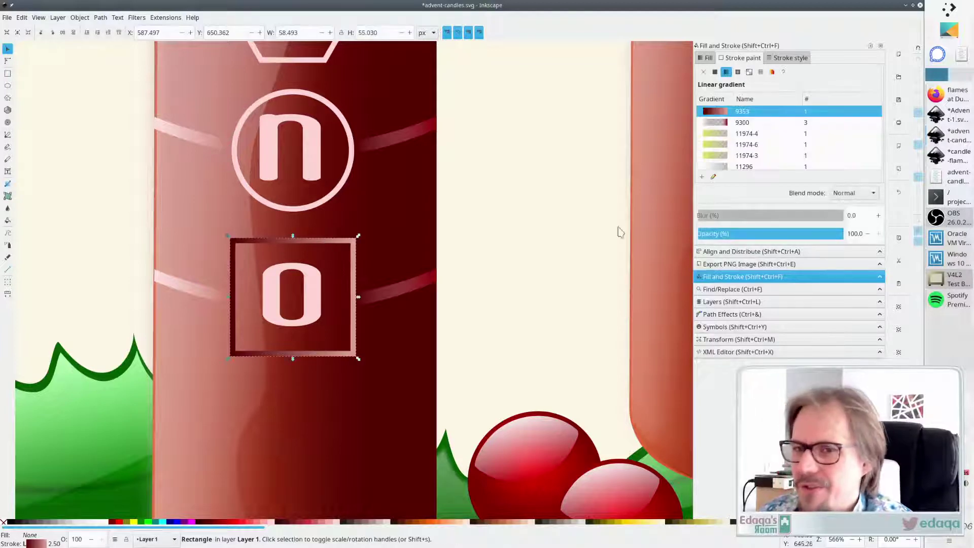
{"action": "left_click", "coordinate": [714, 177]}
{"action": "left_click", "coordinate": [230, 296]}
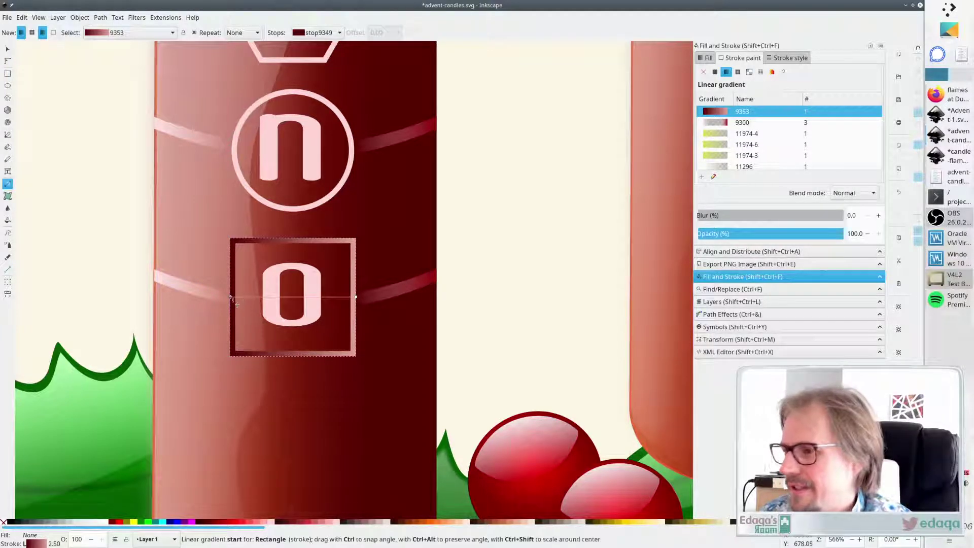
{"action": "left_click", "coordinate": [158, 329]}
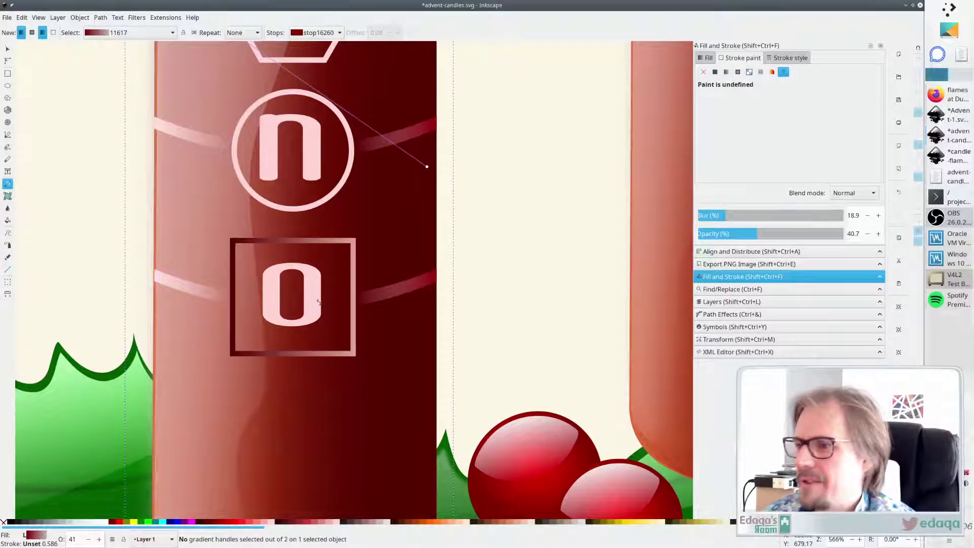
{"action": "left_click", "coordinate": [334, 292]}
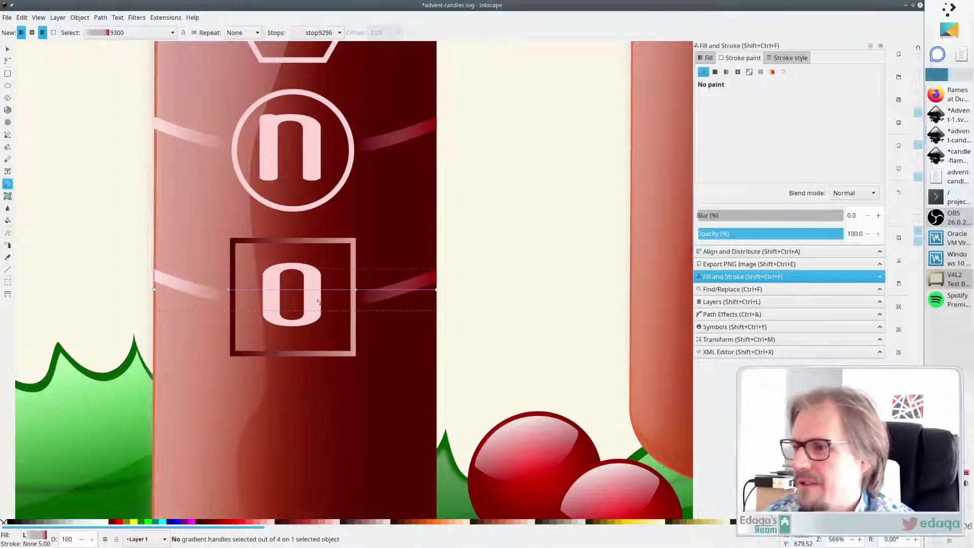
{"action": "left_click", "coordinate": [342, 242]}
{"action": "left_click", "coordinate": [230, 297]}
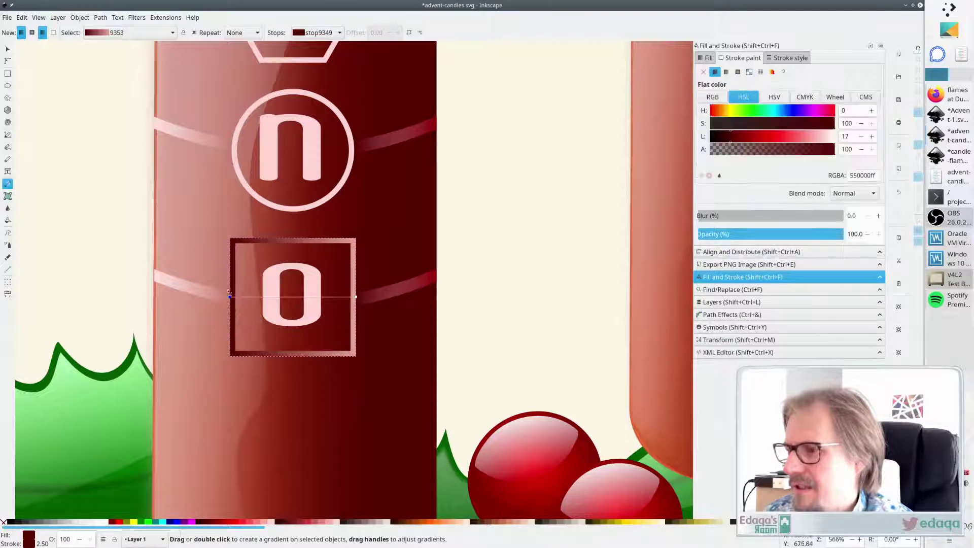
{"action": "key", "text": "d"}
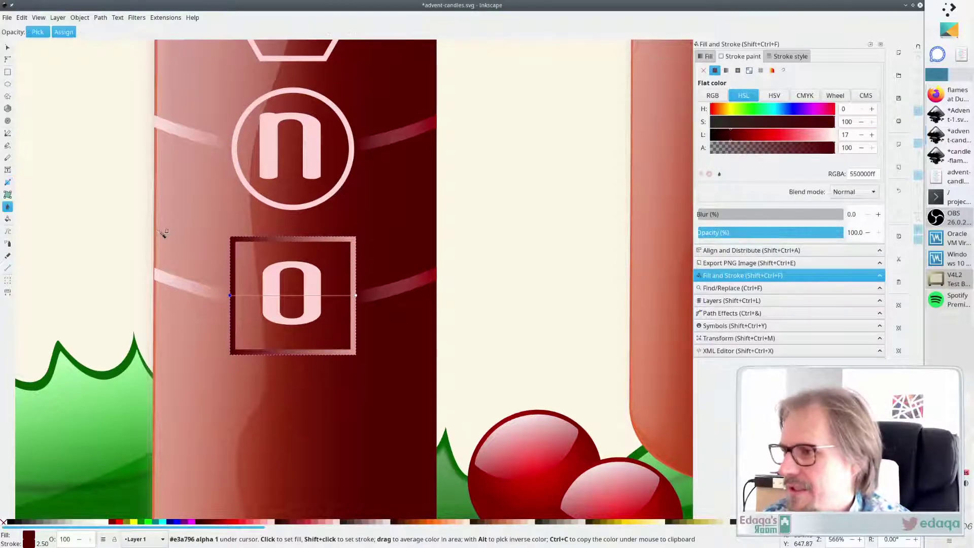
{"action": "left_click", "coordinate": [162, 233]}
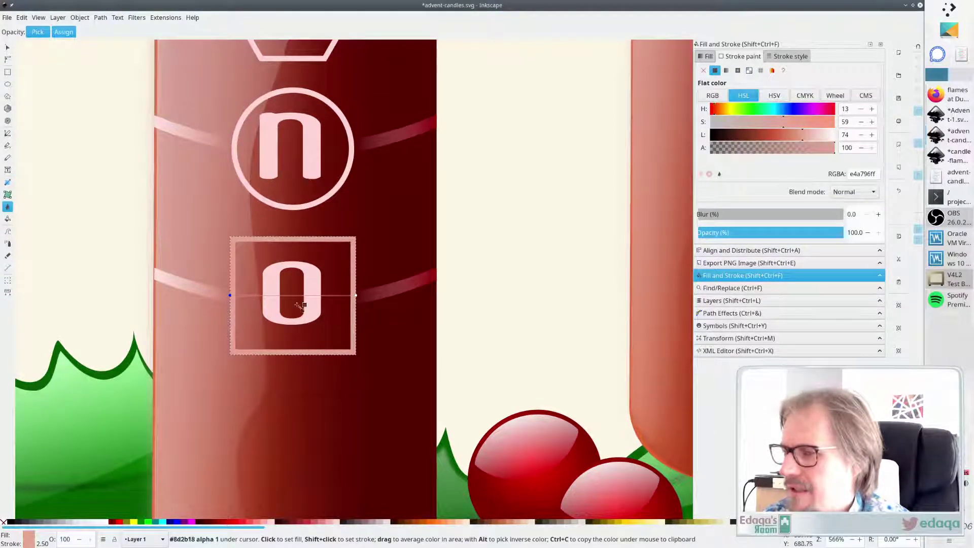
Recolour the right end of the square frame's stroke gradient with reddish brown b56250 picked from the candle and deselect the frame
{"action": "left_click", "coordinate": [357, 297]}
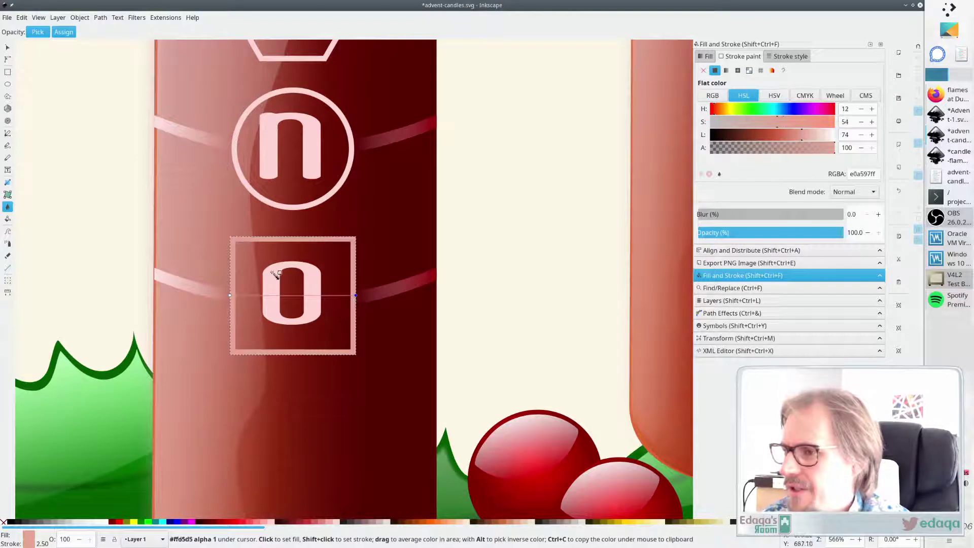
{"action": "left_click", "coordinate": [259, 283]}
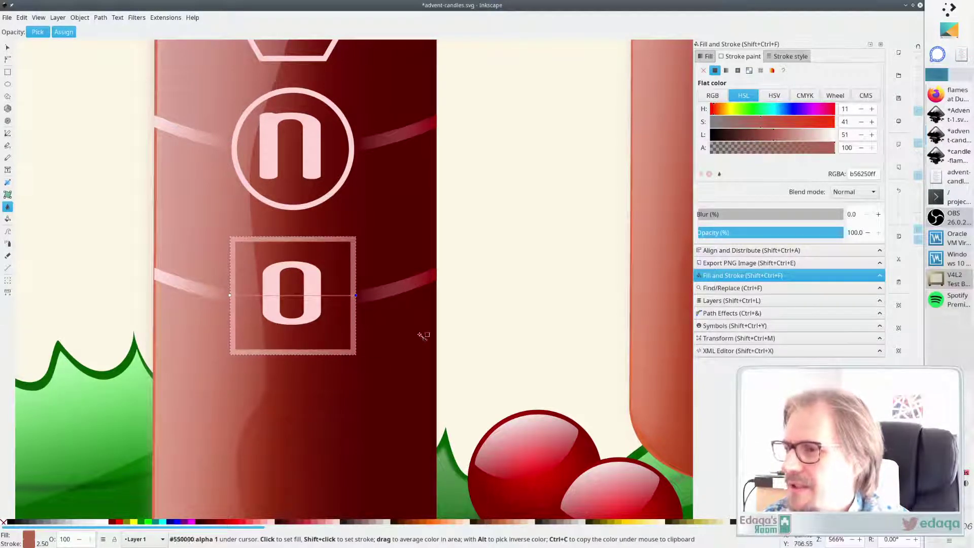
{"action": "key", "text": "Escape"}
{"action": "key", "text": "s"}
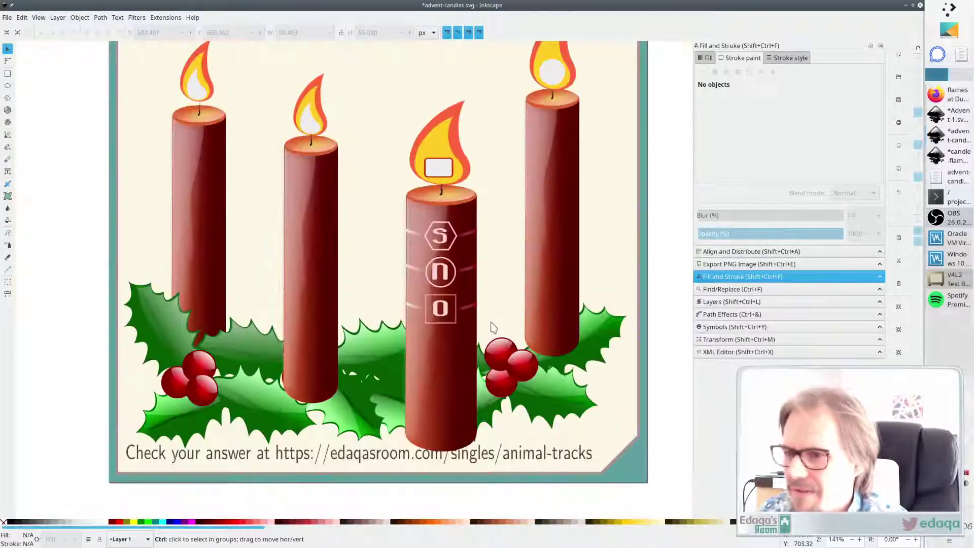
Rename the square frame's stroke gradient as Box
{"action": "key", "text": "5"}
{"action": "scroll", "coordinate": [492, 304], "scroll_direction": "left", "scroll_amount": 1}
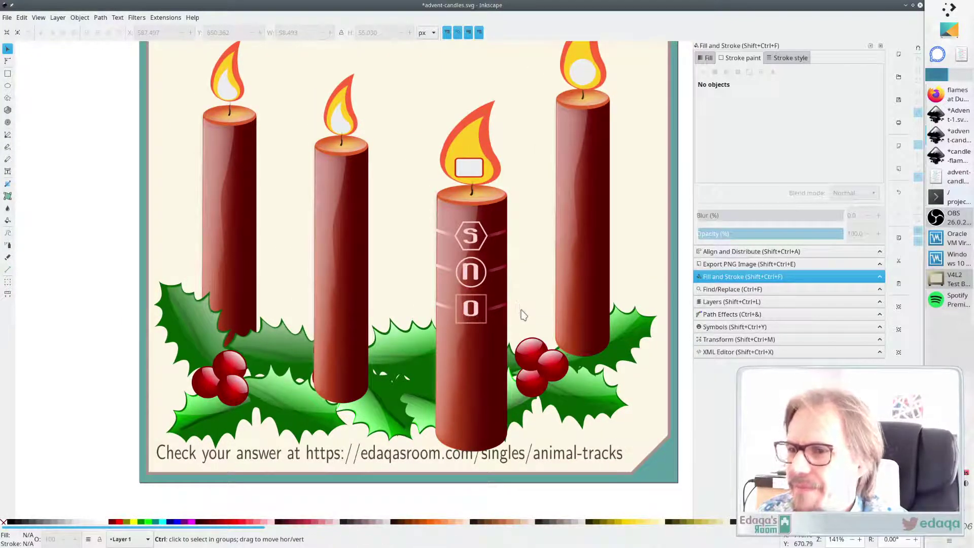
{"action": "scroll", "coordinate": [523, 314], "scroll_direction": "up", "scroll_amount": 4}
{"action": "left_click", "coordinate": [384, 270]}
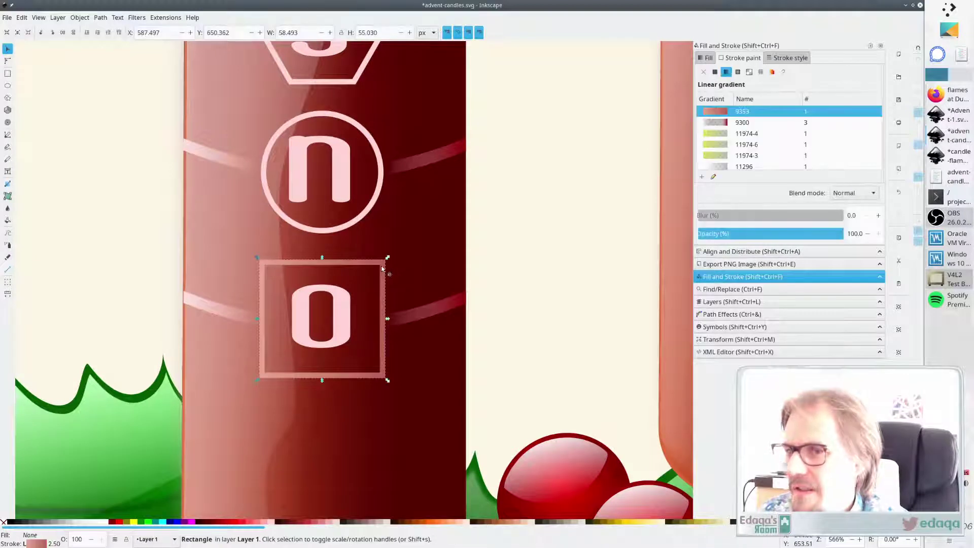
{"action": "left_click", "coordinate": [747, 109]}
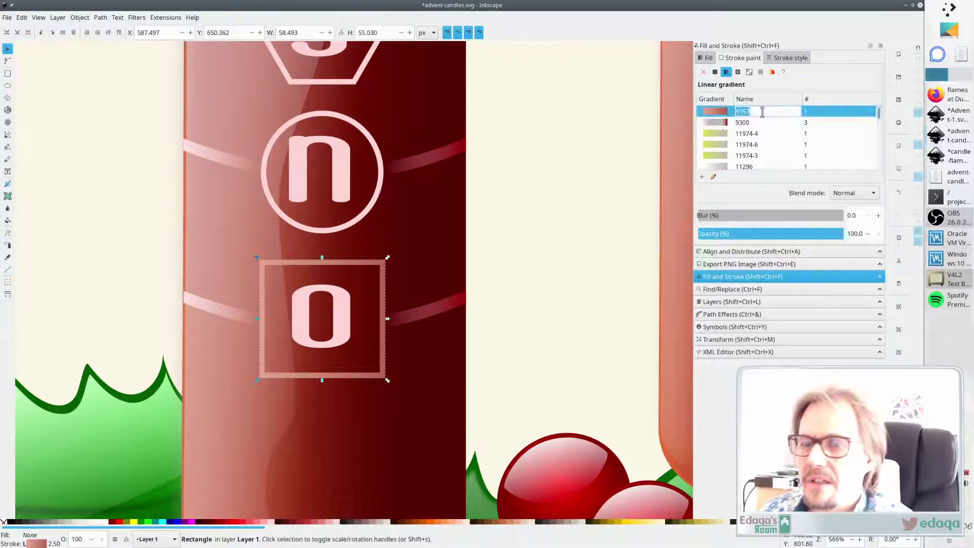
{"action": "type", "text": "B"}
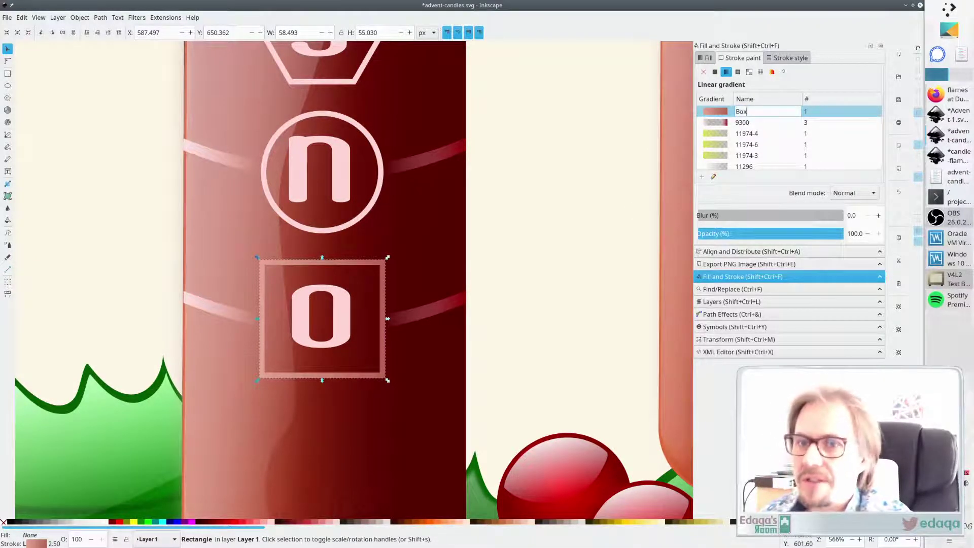
{"action": "type", "text": "ox"}
{"action": "key", "text": "Return"}
Give the circle frame around the n a linear gradient stroke using the Box gradient
{"action": "left_click", "coordinate": [382, 179]}
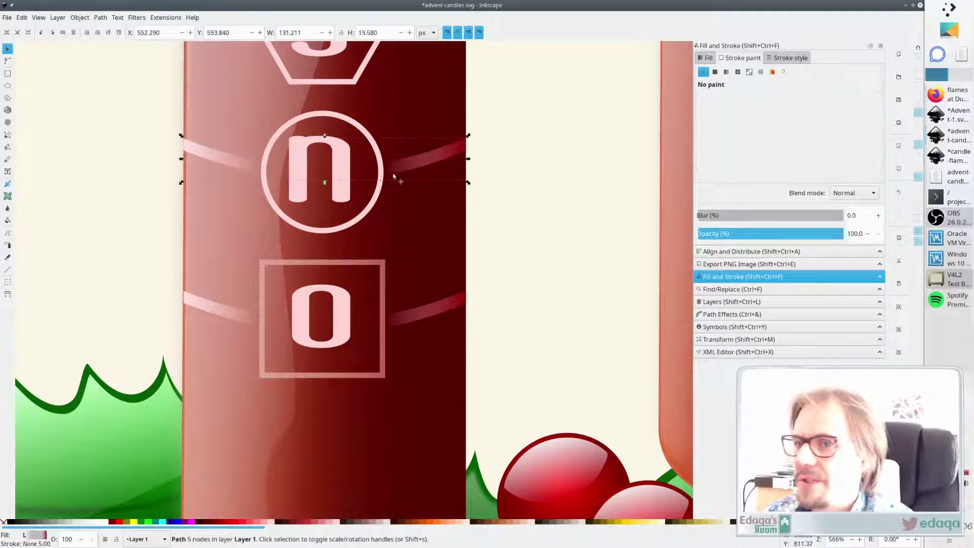
{"action": "left_click", "coordinate": [348, 226]}
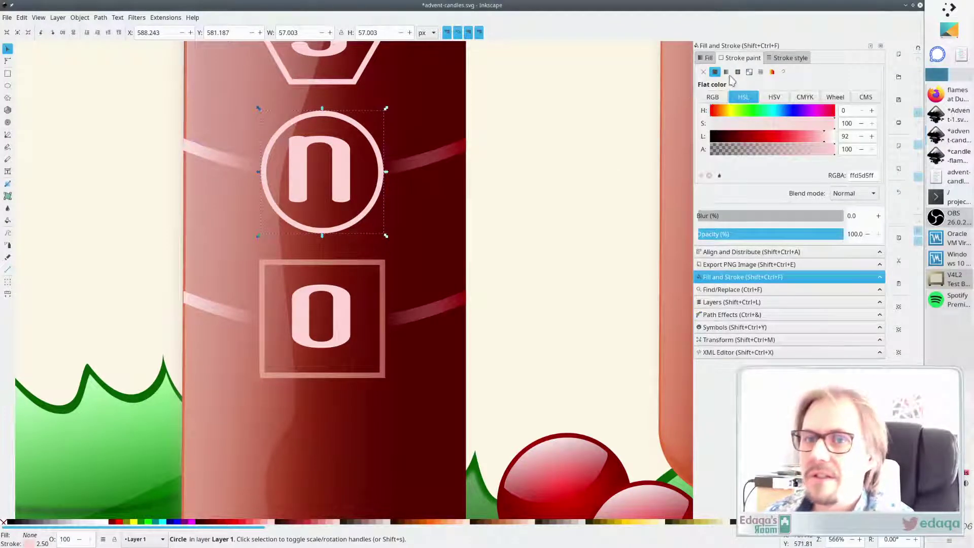
{"action": "left_click", "coordinate": [726, 72]}
{"action": "left_click", "coordinate": [765, 122]}
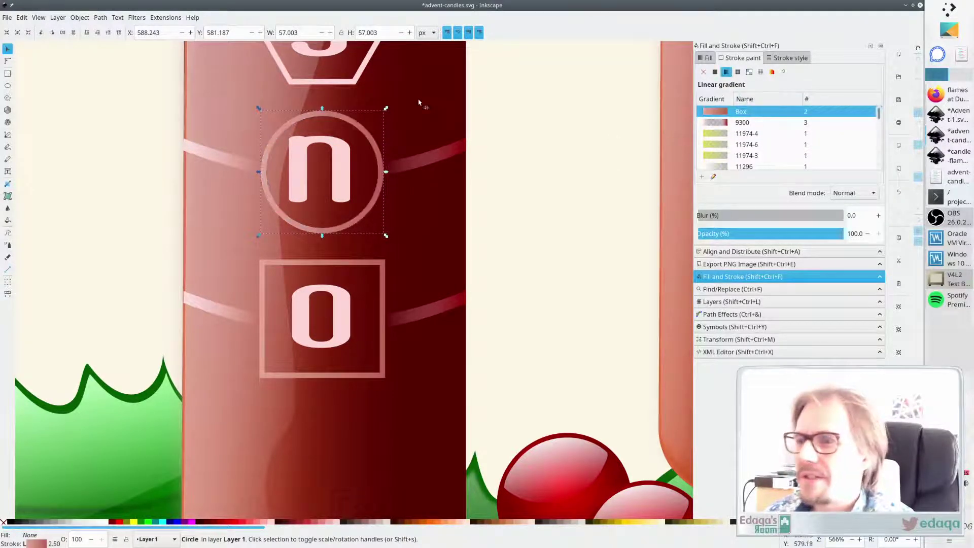
Give the hexagon frame around the s a linear gradient stroke using the Box gradient
{"action": "left_click", "coordinate": [354, 85]}
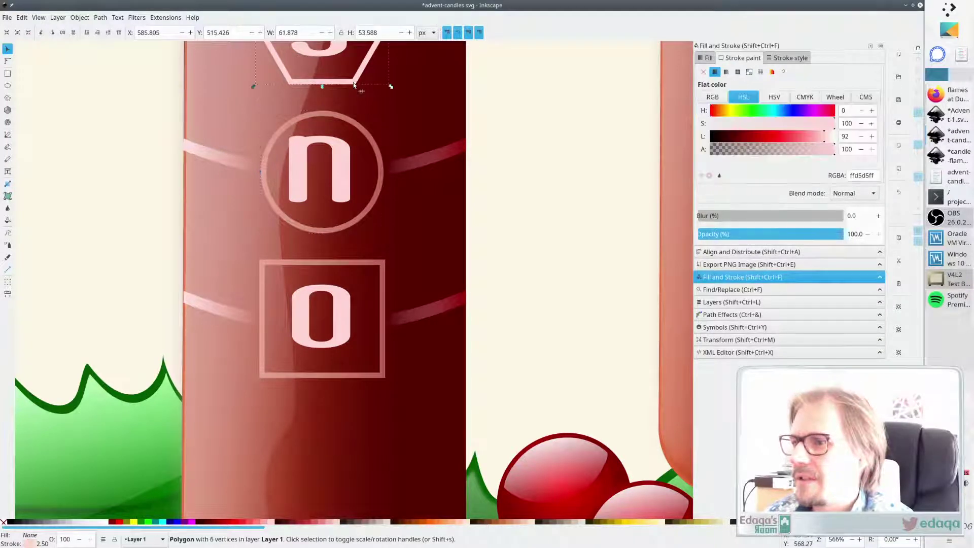
{"action": "left_click", "coordinate": [726, 72]}
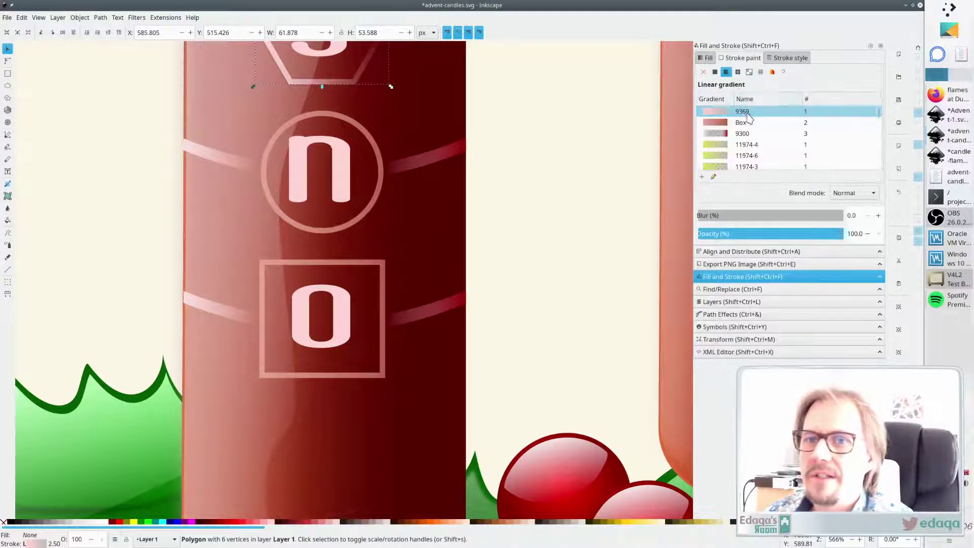
{"action": "left_click", "coordinate": [565, 198]}
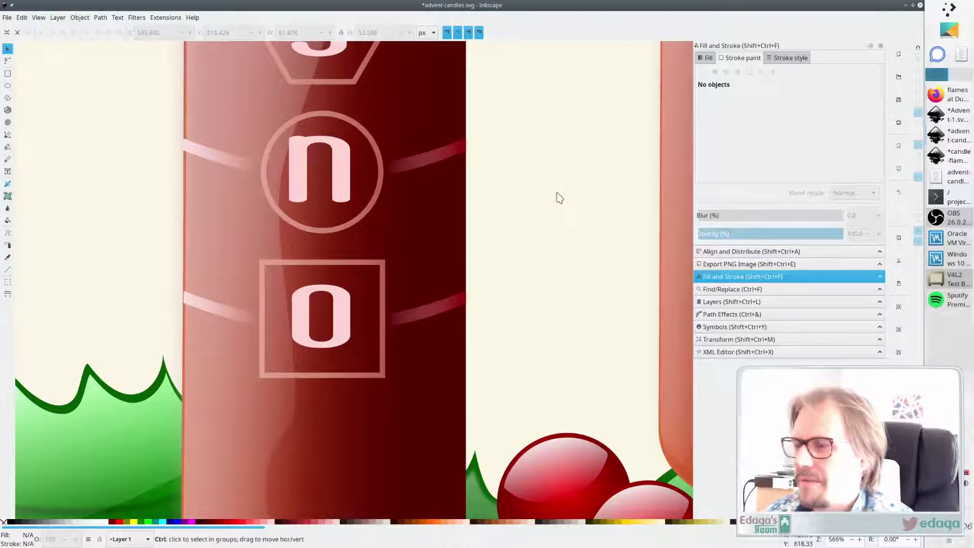
Examine how the gradient-stroked frames and curved bands look on the third candle at different magnifications
{"action": "scroll", "coordinate": [556, 182], "scroll_direction": "down", "scroll_amount": 3}
{"action": "scroll", "coordinate": [556, 177], "scroll_direction": "up", "scroll_amount": 4}
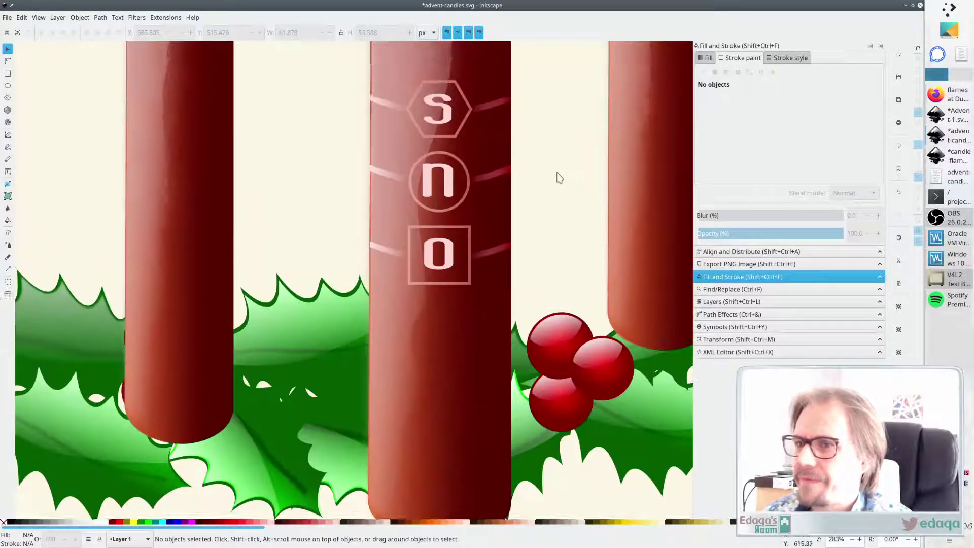
{"action": "scroll", "coordinate": [557, 203], "scroll_direction": "down", "scroll_amount": 1}
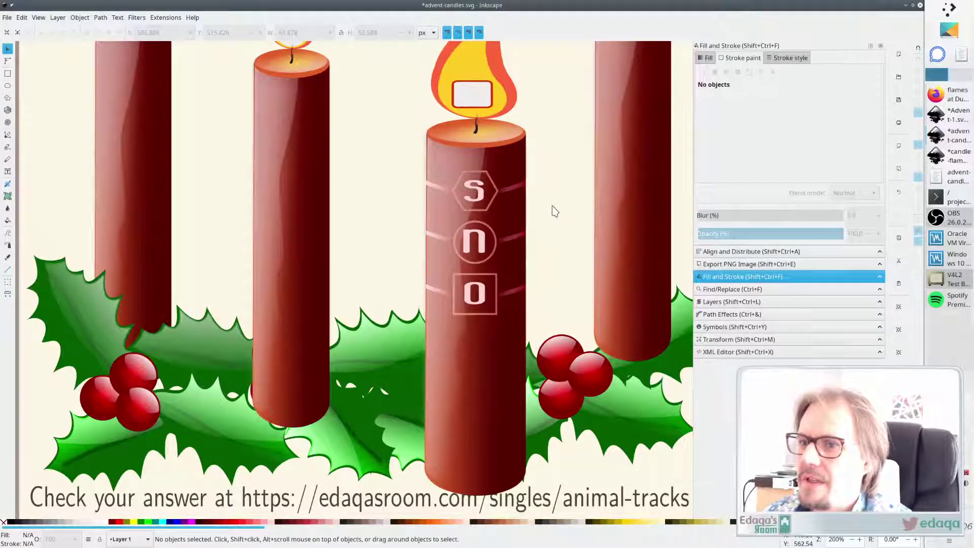
{"action": "scroll", "coordinate": [557, 191], "scroll_direction": "up", "scroll_amount": 4}
{"action": "scroll", "coordinate": [560, 195], "scroll_direction": "down", "scroll_amount": 1}
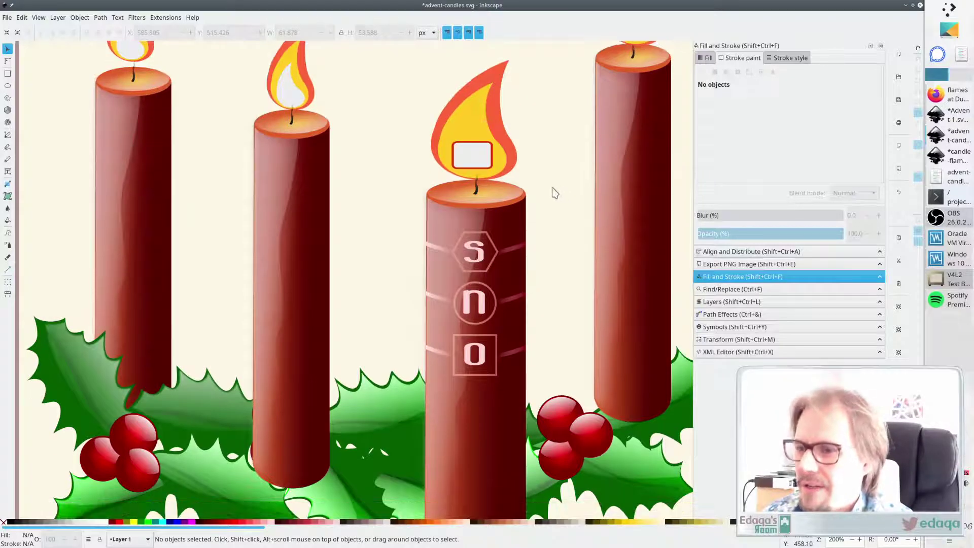
{"action": "left_click", "coordinate": [481, 260]}
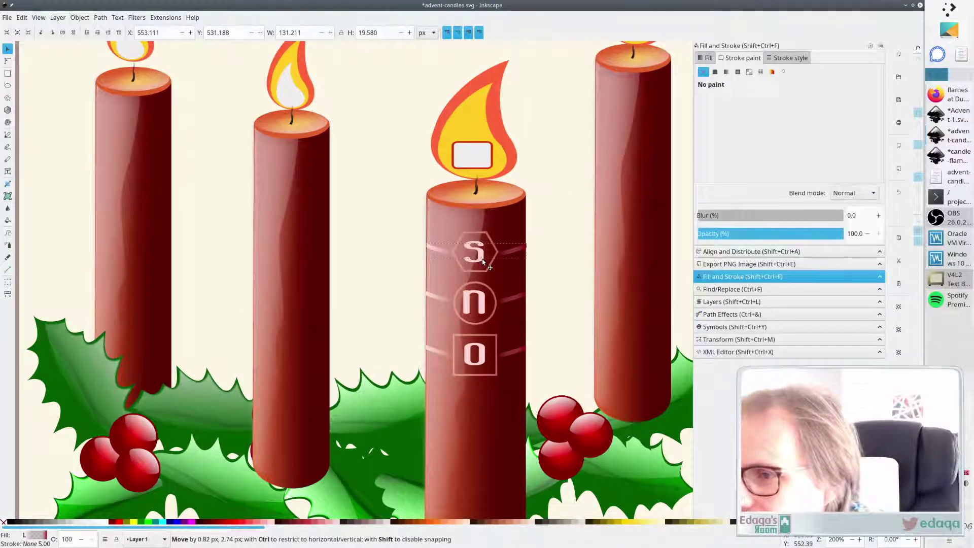
{"action": "left_click", "coordinate": [558, 269]}
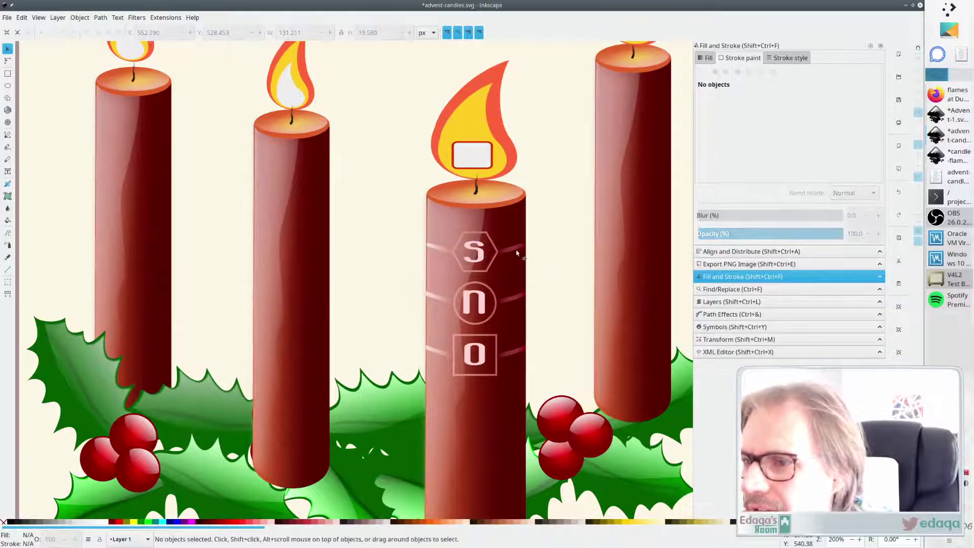
Group the three symbol frames and the three curved bands on the third candle, leaving out the letters
{"action": "scroll", "coordinate": [559, 294], "scroll_direction": "up", "scroll_amount": 1}
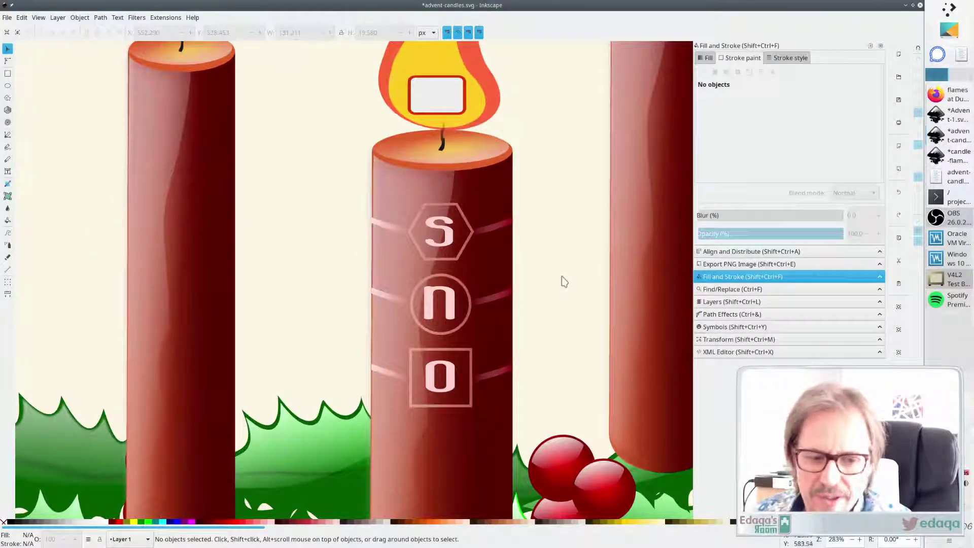
{"action": "left_click", "coordinate": [487, 376]}
{"action": "left_click", "coordinate": [468, 350], "text": "shift"}
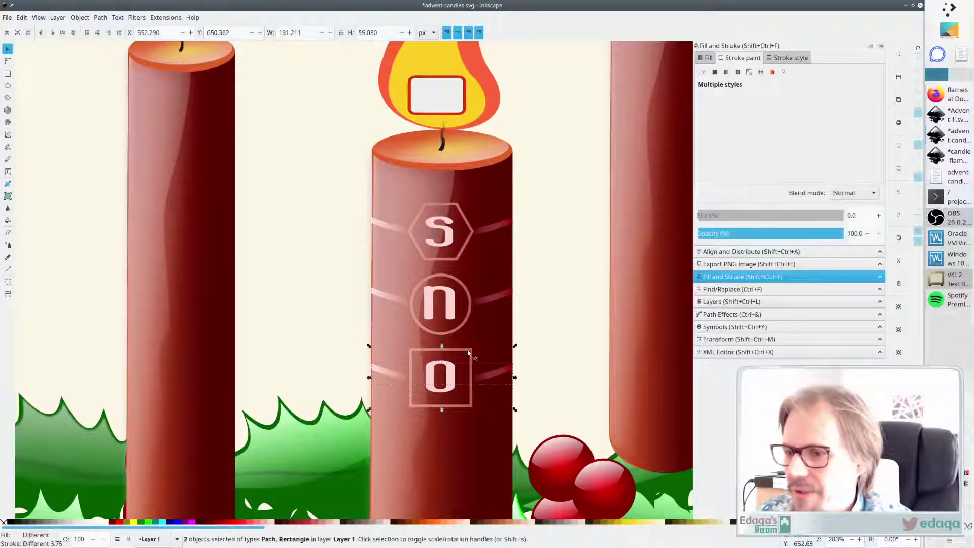
{"action": "left_click", "coordinate": [490, 302], "text": "shift"}
{"action": "left_click", "coordinate": [471, 301], "text": "shift"}
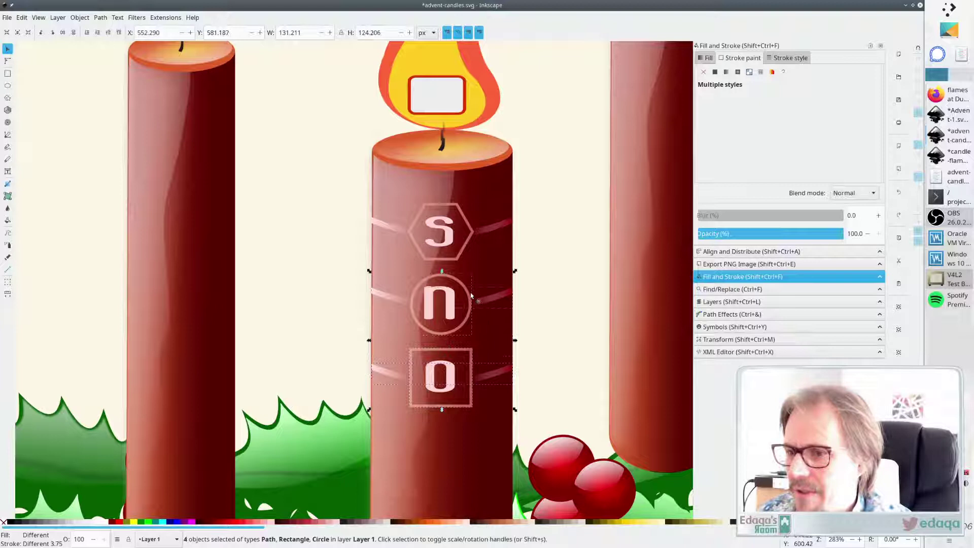
{"action": "left_click", "coordinate": [492, 231], "text": "shift"}
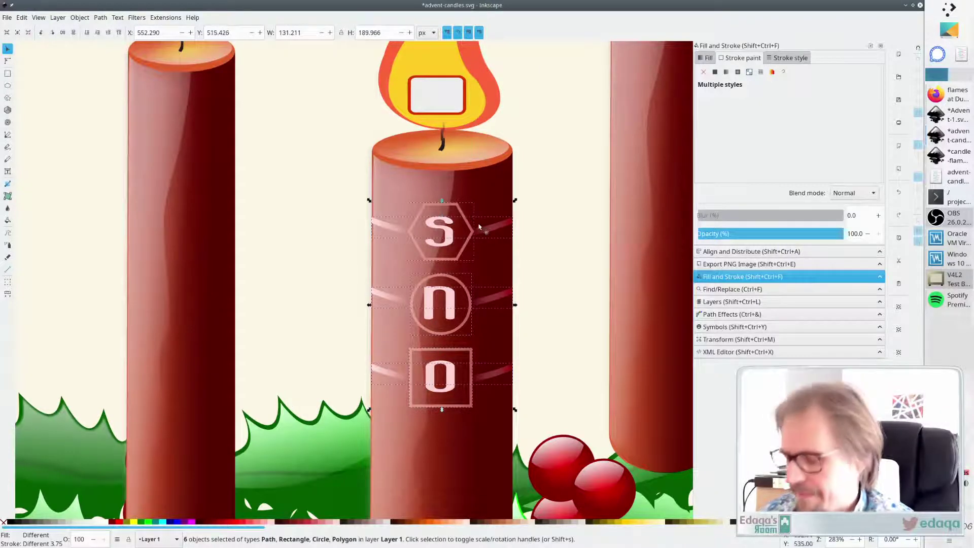
{"action": "key", "text": "ctrl+g"}
{"action": "left_click", "coordinate": [548, 242]}
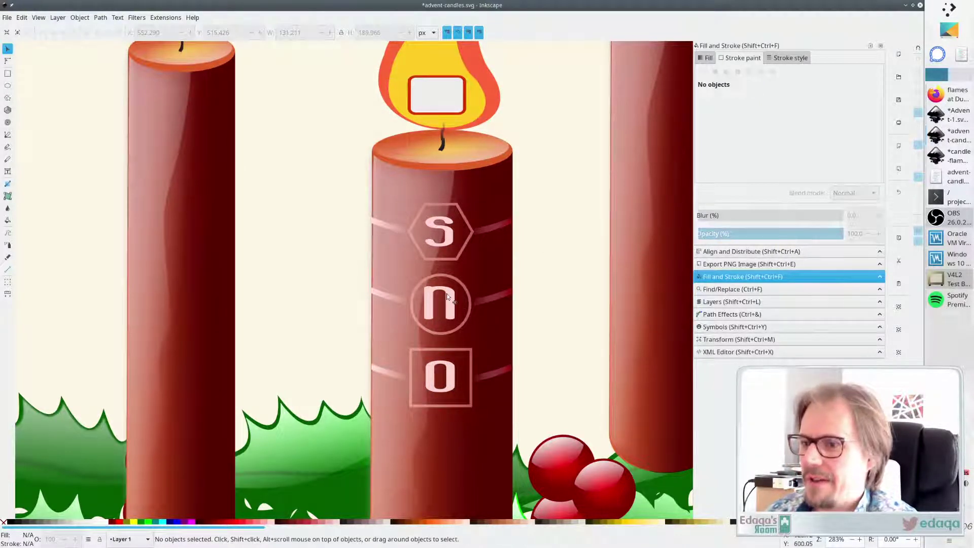
Try shifting the group of frames and bands slightly on the candle, without the letters
{"action": "left_click_drag", "start_coordinate": [447, 296], "coordinate": [454, 309]}
{"action": "left_click", "coordinate": [560, 290]}
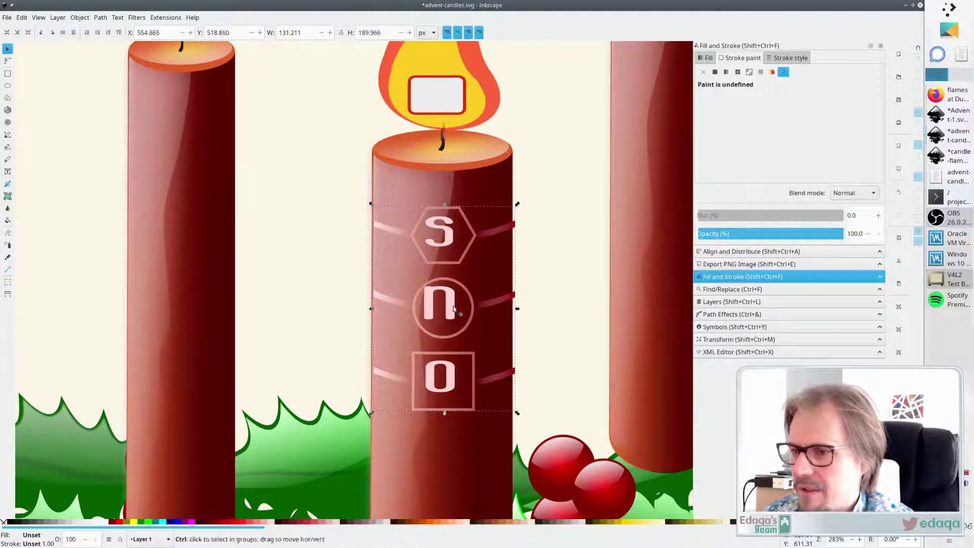
{"action": "left_click_drag", "start_coordinate": [450, 247], "coordinate": [450, 237]}
{"action": "left_click", "coordinate": [588, 242]}
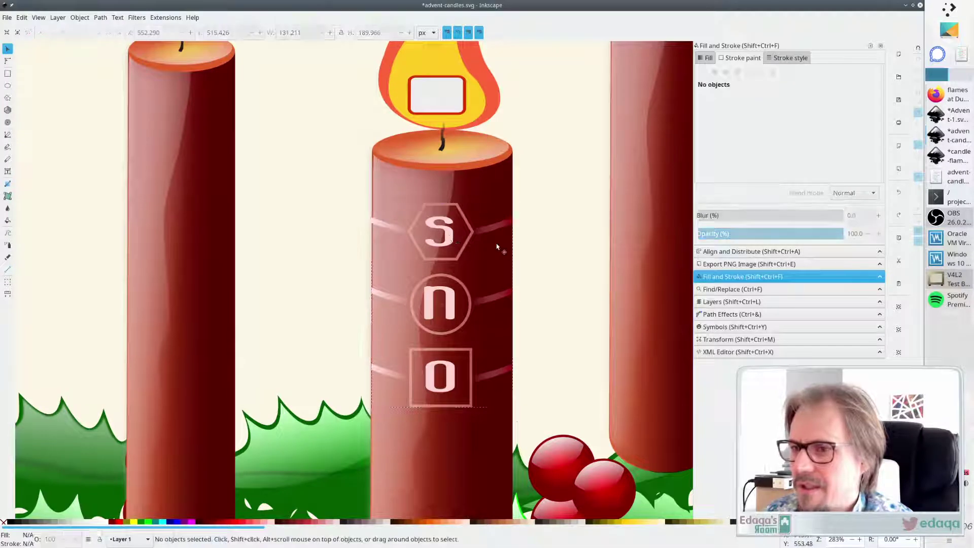
{"action": "left_click", "coordinate": [452, 239]}
{"action": "left_click", "coordinate": [564, 330]}
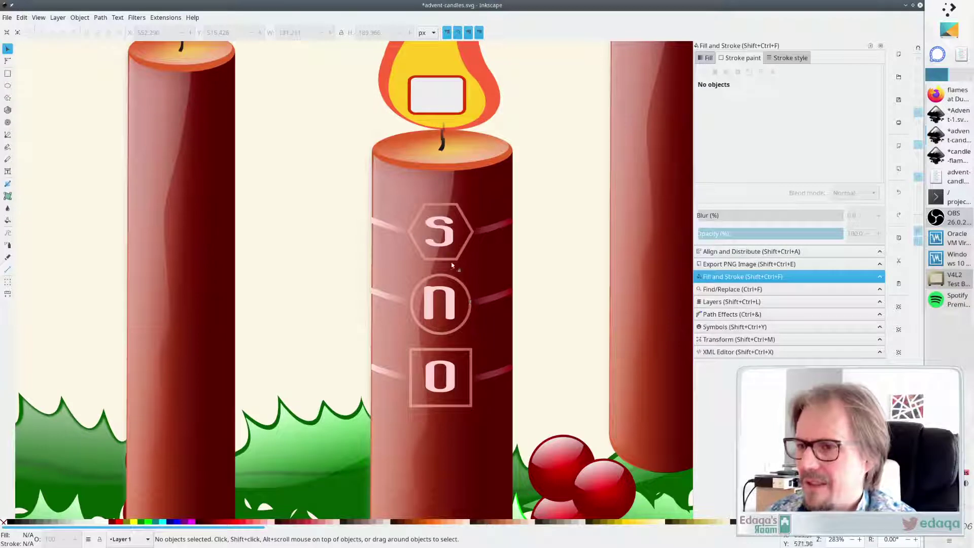
Lower the group of frames and bands one level in the stacking order and raise it back one level
{"action": "left_click", "coordinate": [467, 250]}
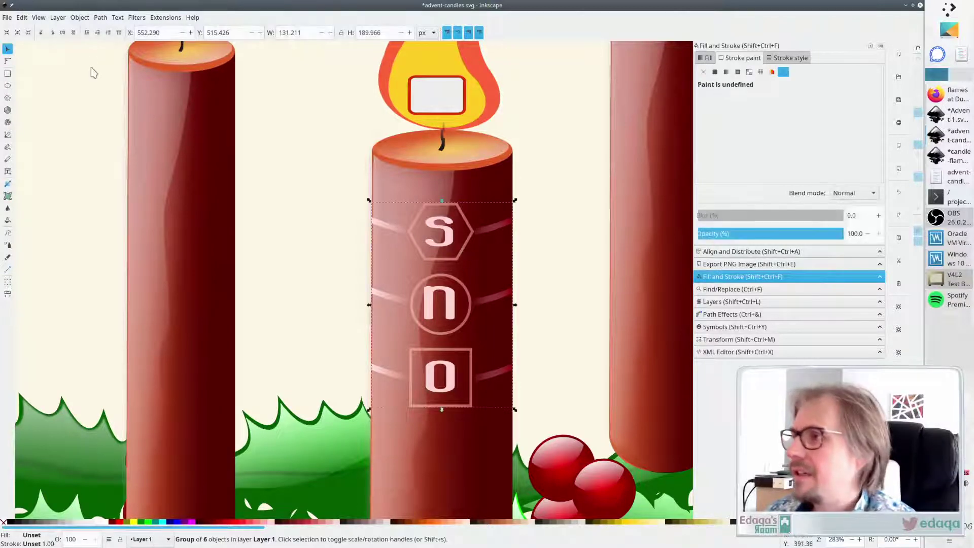
{"action": "left_click", "coordinate": [98, 34]}
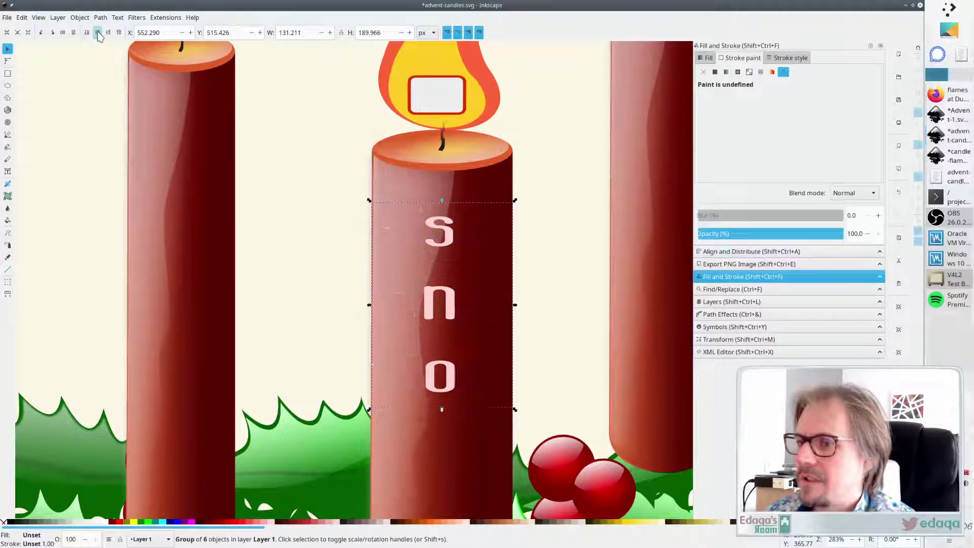
{"action": "left_click", "coordinate": [108, 33]}
{"action": "left_click", "coordinate": [526, 240]}
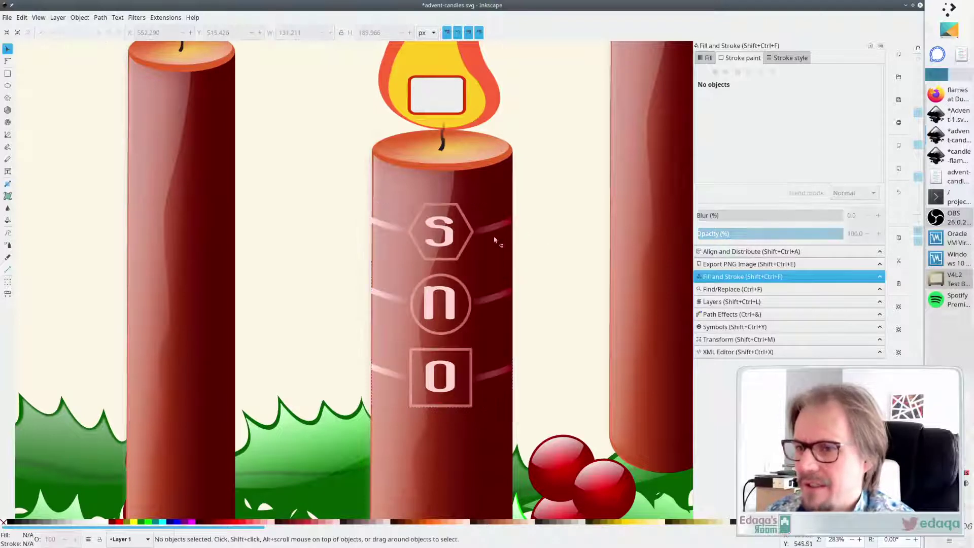
Nudge the letters s and n slightly within their hexagon and circle frames on the third candle
{"action": "left_click", "coordinate": [449, 239]}
{"action": "left_click_drag", "start_coordinate": [448, 245], "coordinate": [450, 246]}
{"action": "left_click_drag", "start_coordinate": [453, 302], "coordinate": [453, 303]}
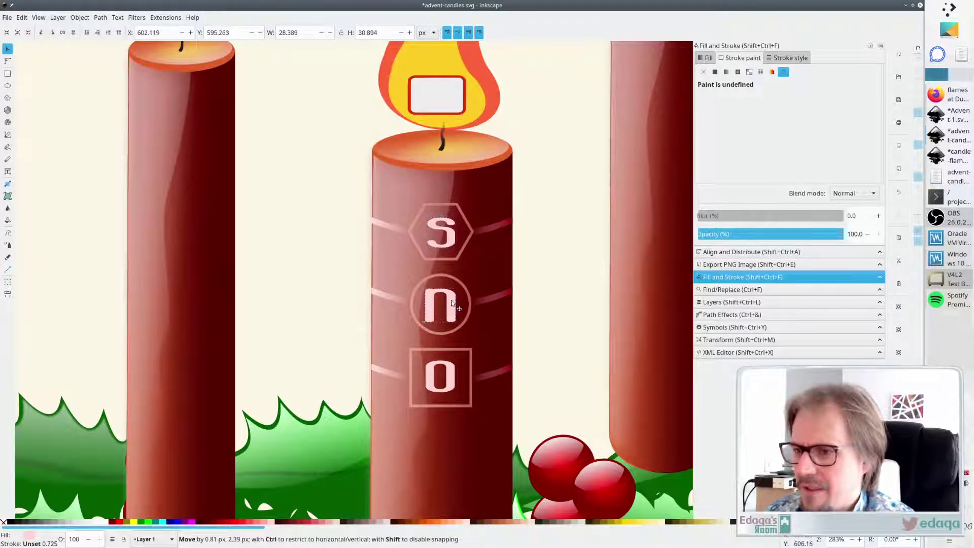
{"action": "left_click", "coordinate": [454, 381]}
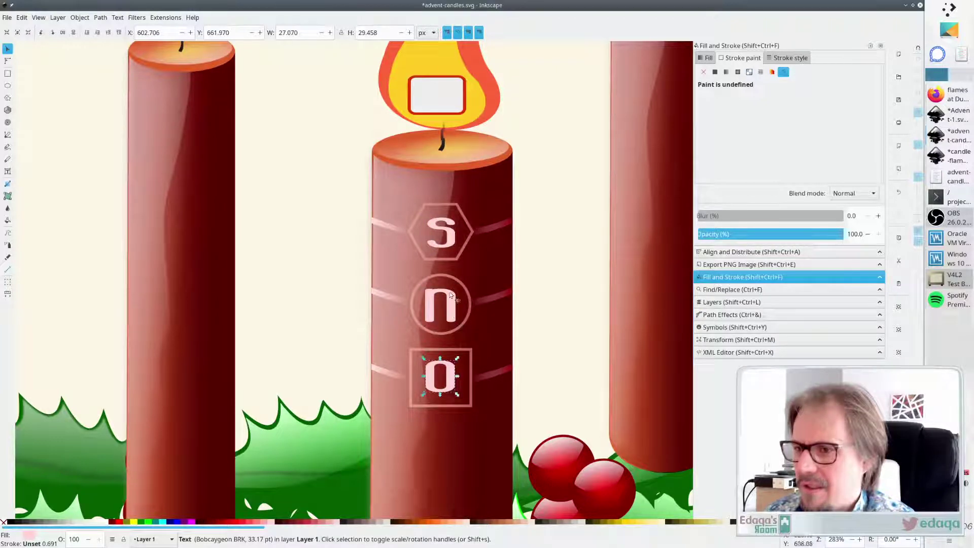
Set the letter s to a font size of 32 pt and re-centre it inside the hexagon frame
{"action": "left_click", "coordinate": [449, 238]}
{"action": "double_click", "coordinate": [449, 236]}
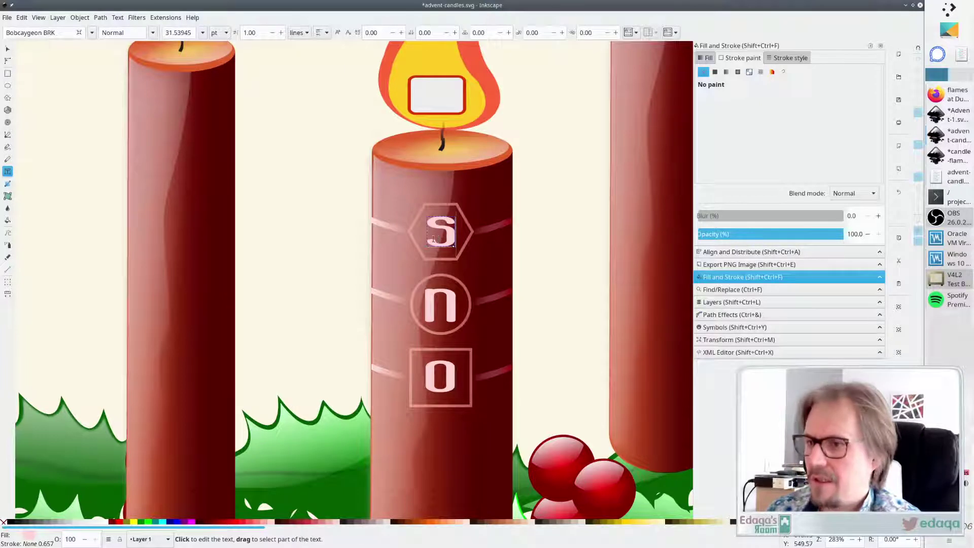
{"action": "left_click", "coordinate": [202, 33]}
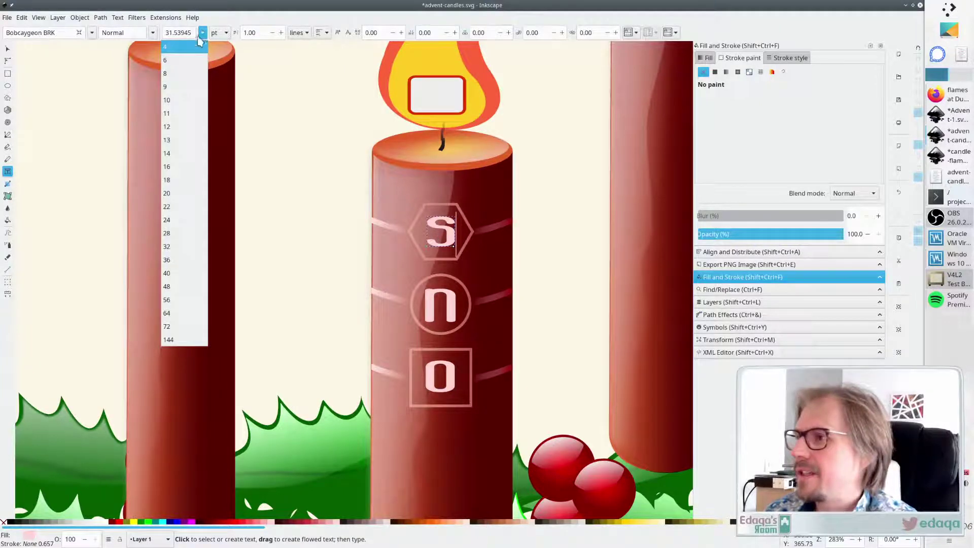
{"action": "left_click", "coordinate": [182, 246]}
{"action": "key", "text": "Escape"}
{"action": "key", "text": "s"}
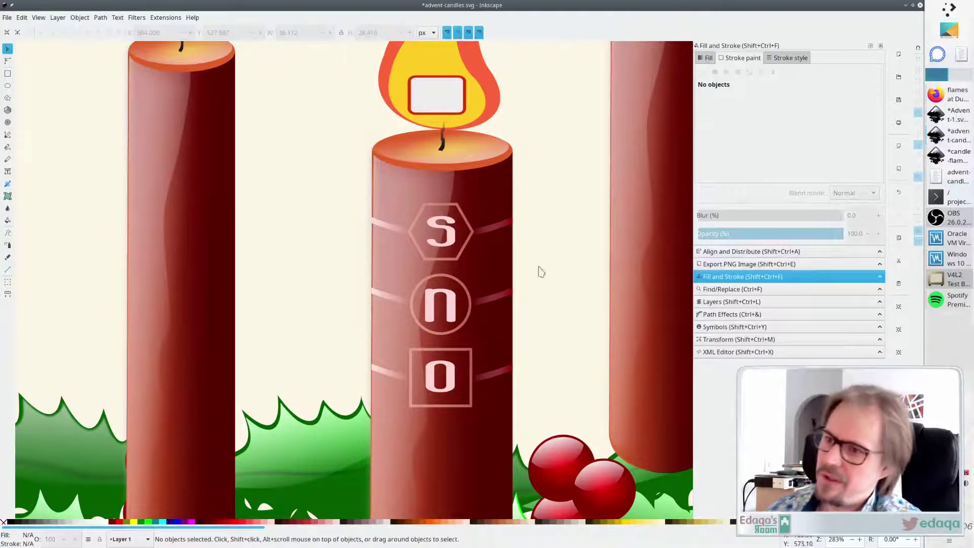
{"action": "left_click_drag", "start_coordinate": [448, 235], "coordinate": [447, 236]}
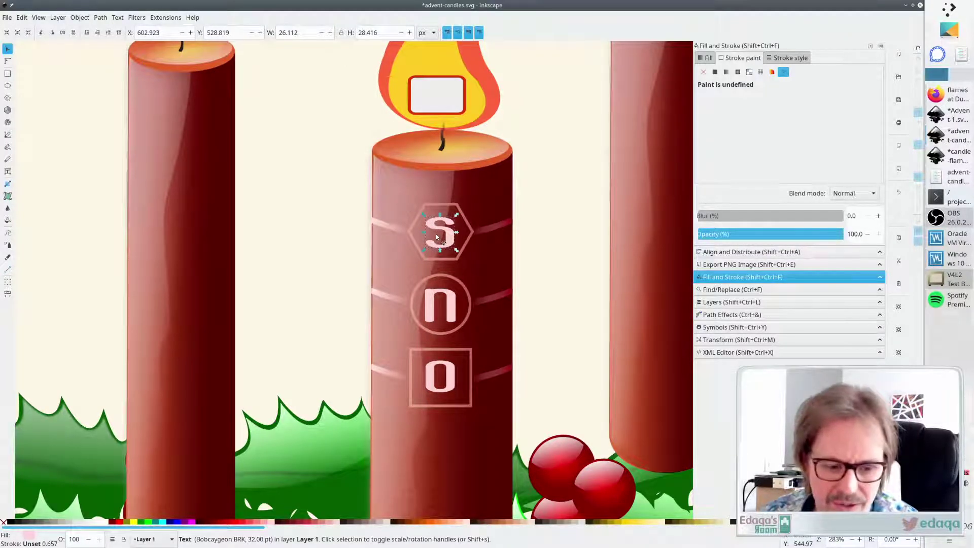
{"action": "left_click", "coordinate": [553, 279]}
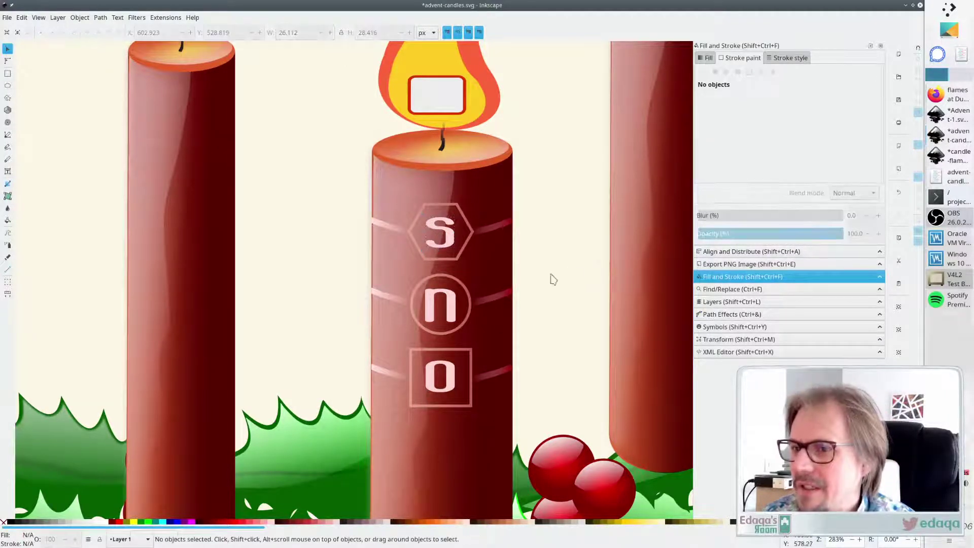
Delete the letters n and o from the circle and square frames
{"action": "left_click", "coordinate": [458, 308]}
{"action": "key", "text": "Delete"}
{"action": "left_click", "coordinate": [448, 371]}
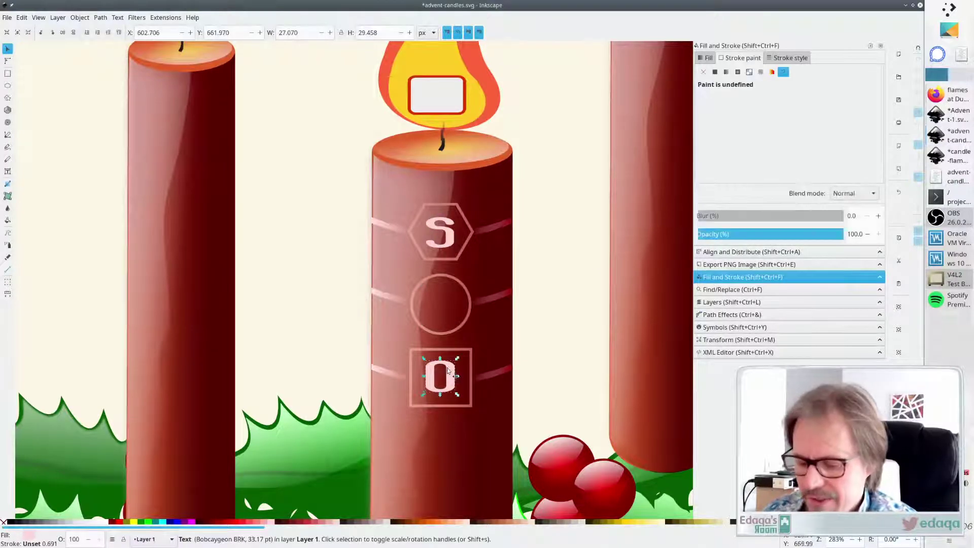
{"action": "key", "text": "Delete"}
Try the Multiply and Screen blend modes on the letter s in the hexagon
{"action": "left_click", "coordinate": [453, 242]}
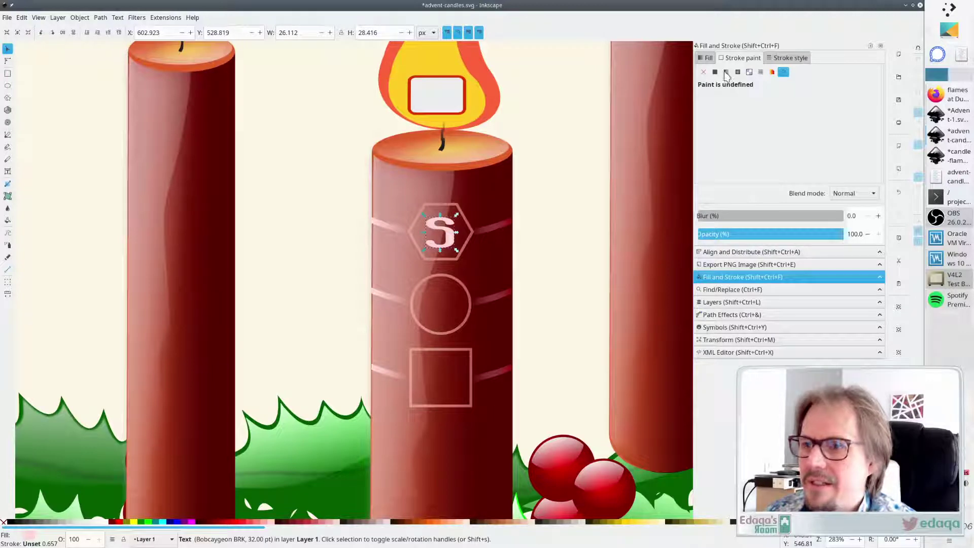
{"action": "scroll", "coordinate": [551, 236], "scroll_direction": "down", "scroll_amount": 2}
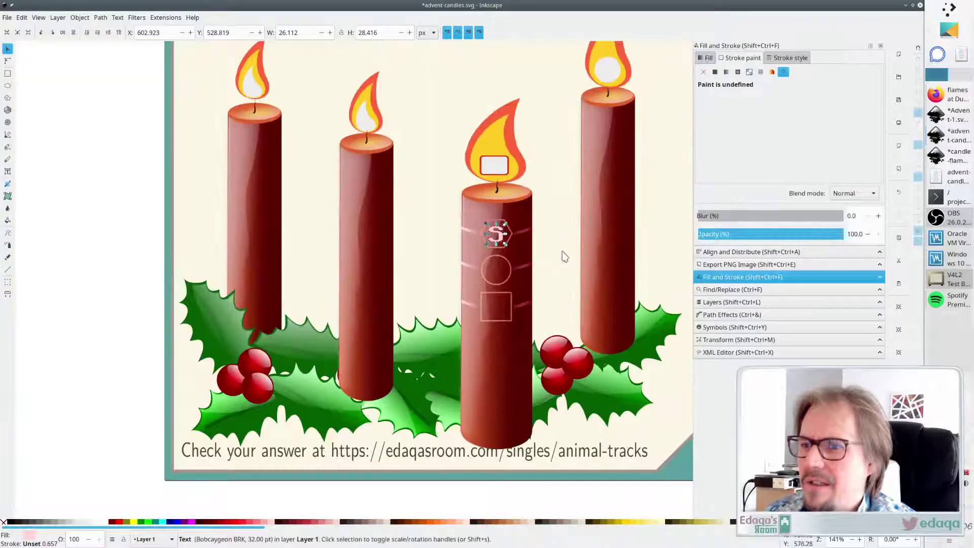
{"action": "key", "text": "Escape"}
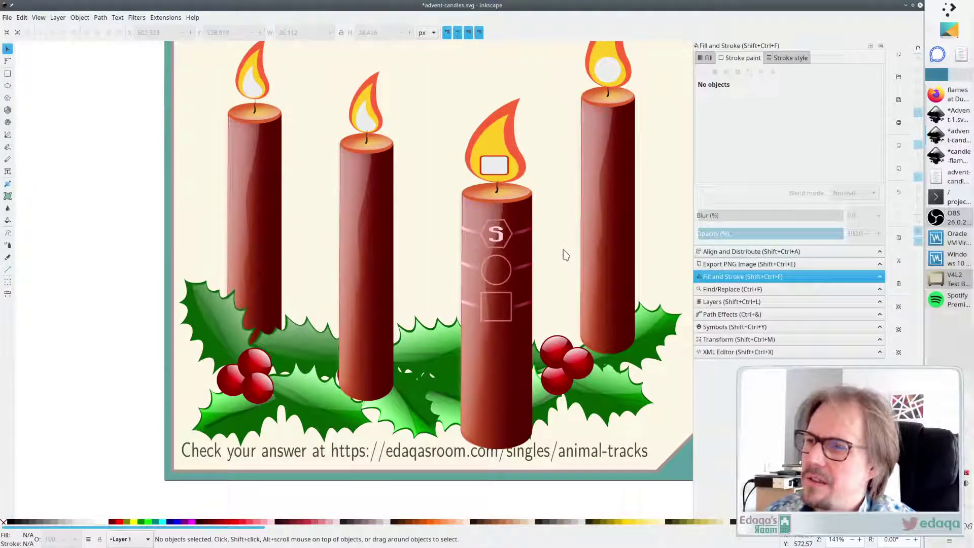
{"action": "key", "text": "ctrl"}
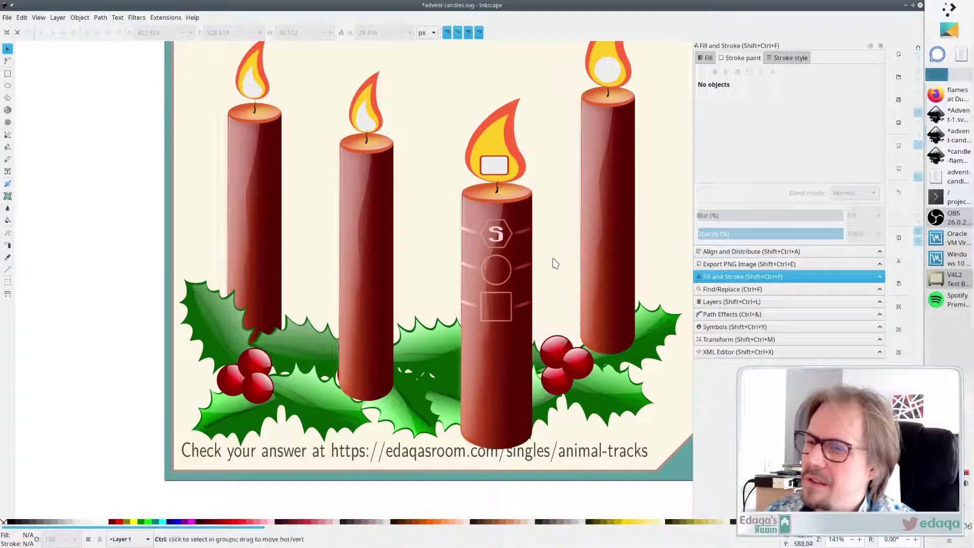
{"action": "scroll", "coordinate": [554, 262], "scroll_direction": "up", "scroll_amount": 2}
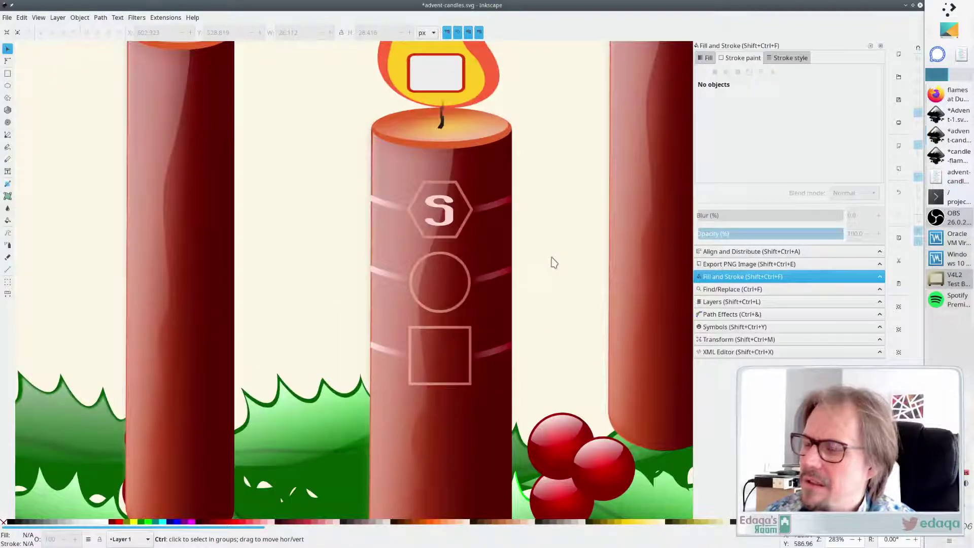
{"action": "scroll", "coordinate": [553, 262], "scroll_direction": "up", "scroll_amount": 1}
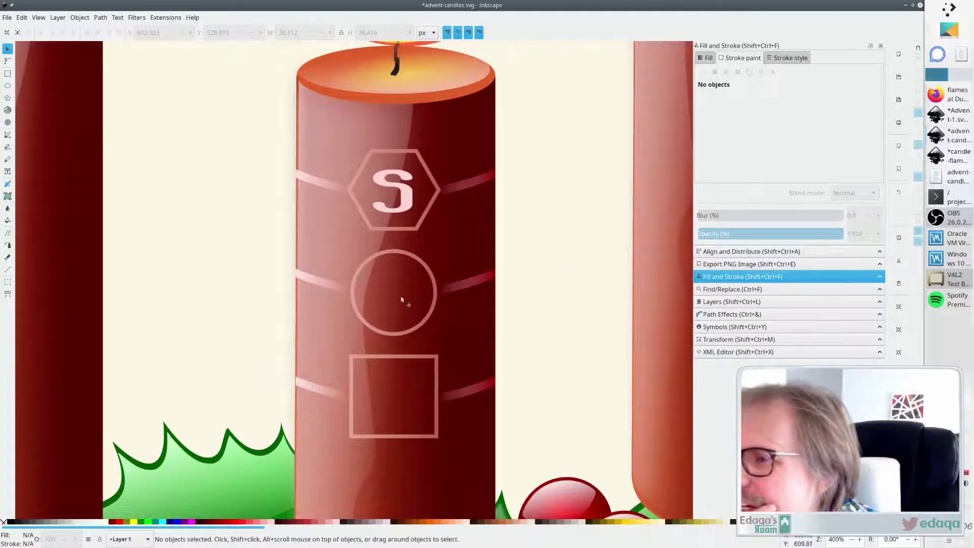
{"action": "left_click", "coordinate": [408, 204]}
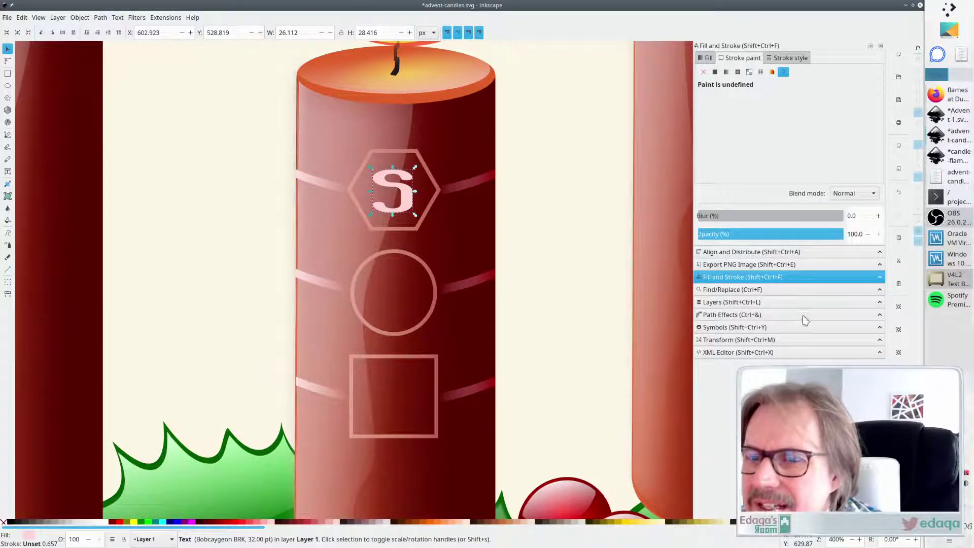
{"action": "left_click", "coordinate": [873, 193]}
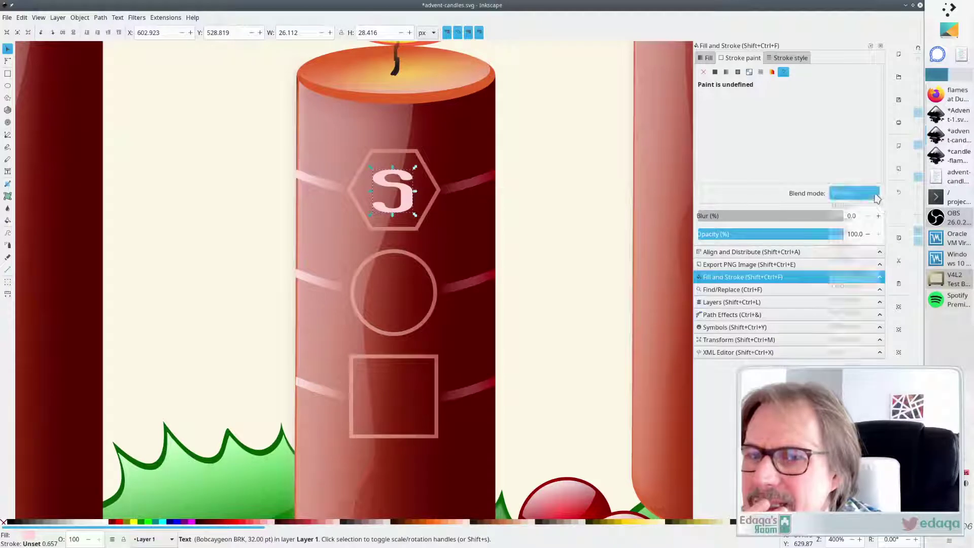
{"action": "left_click", "coordinate": [869, 208]}
{"action": "left_click", "coordinate": [874, 198]}
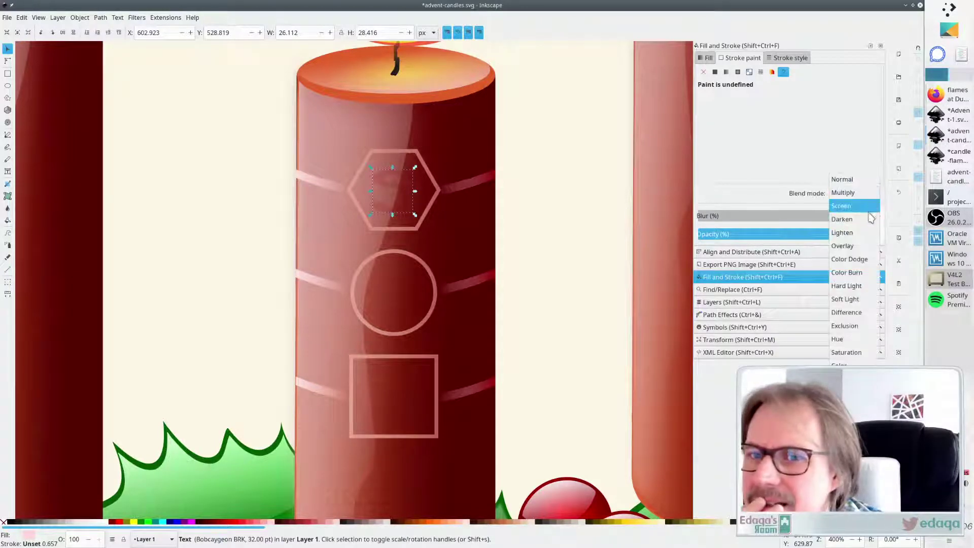
{"action": "left_click", "coordinate": [873, 207]}
Try the Lighten, Hard Light and Soft Light blend modes on the letter s
{"action": "left_click", "coordinate": [875, 198]}
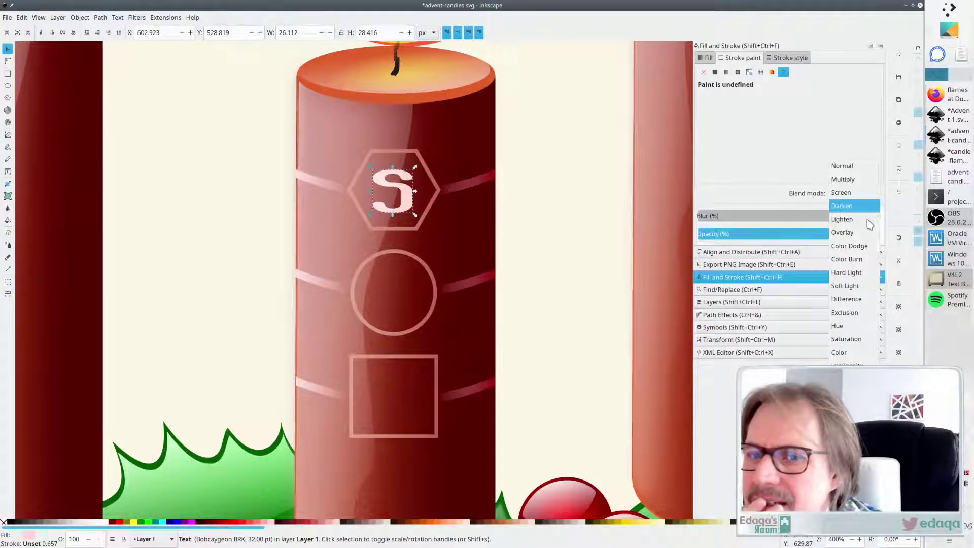
{"action": "left_click", "coordinate": [872, 219]}
{"action": "left_click", "coordinate": [872, 193]}
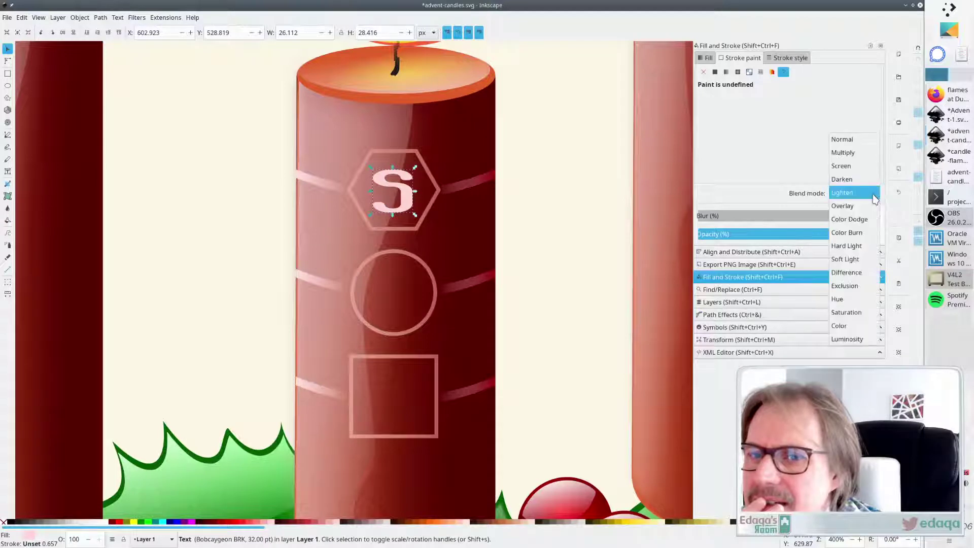
{"action": "left_click", "coordinate": [865, 252]}
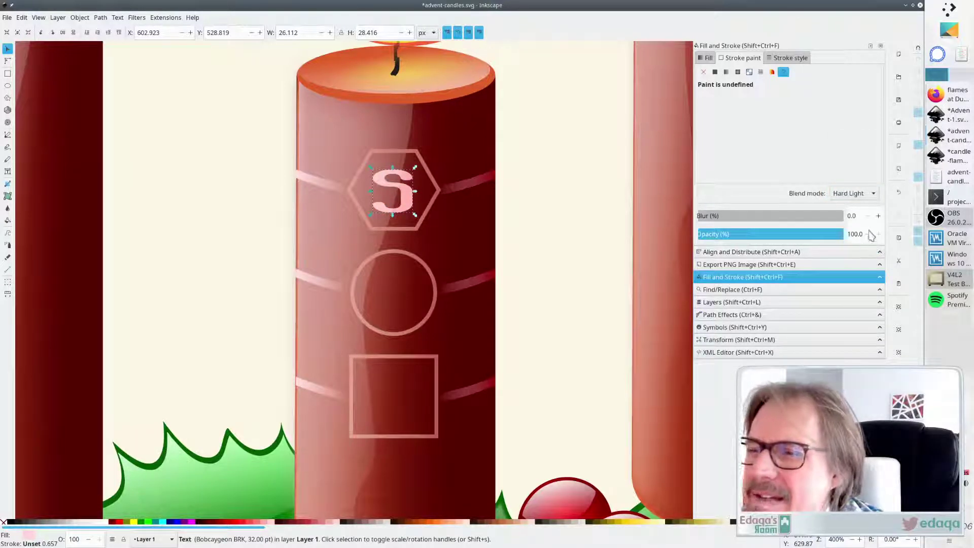
{"action": "left_click", "coordinate": [876, 196]}
{"action": "left_click", "coordinate": [870, 206]}
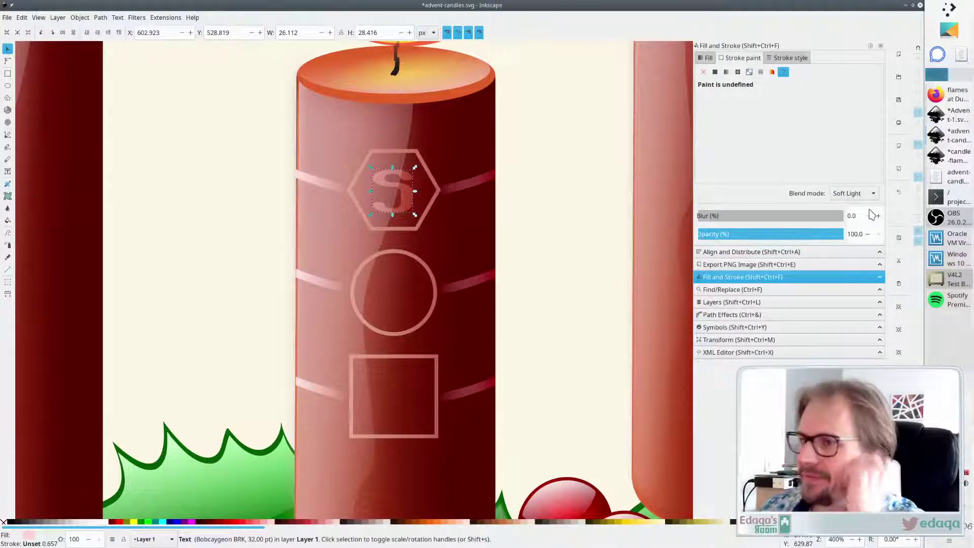
Compare the Hard Light and Difference blend modes on the letter s
{"action": "left_click", "coordinate": [874, 197]}
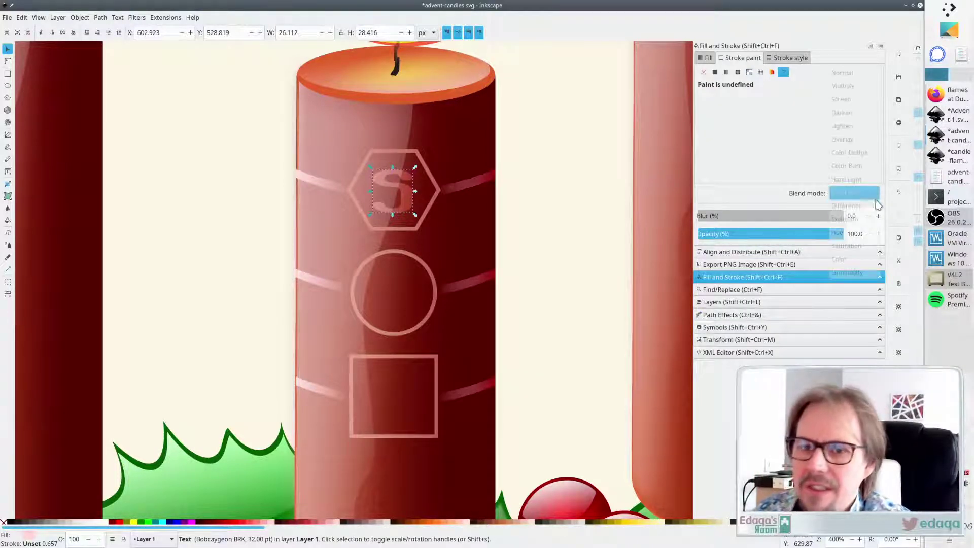
{"action": "left_click", "coordinate": [864, 180]}
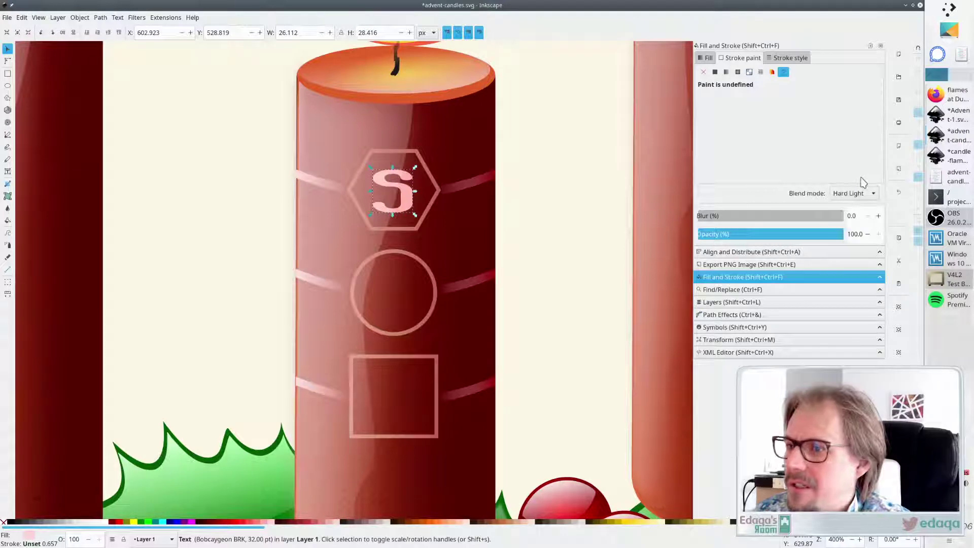
{"action": "left_click", "coordinate": [869, 192]}
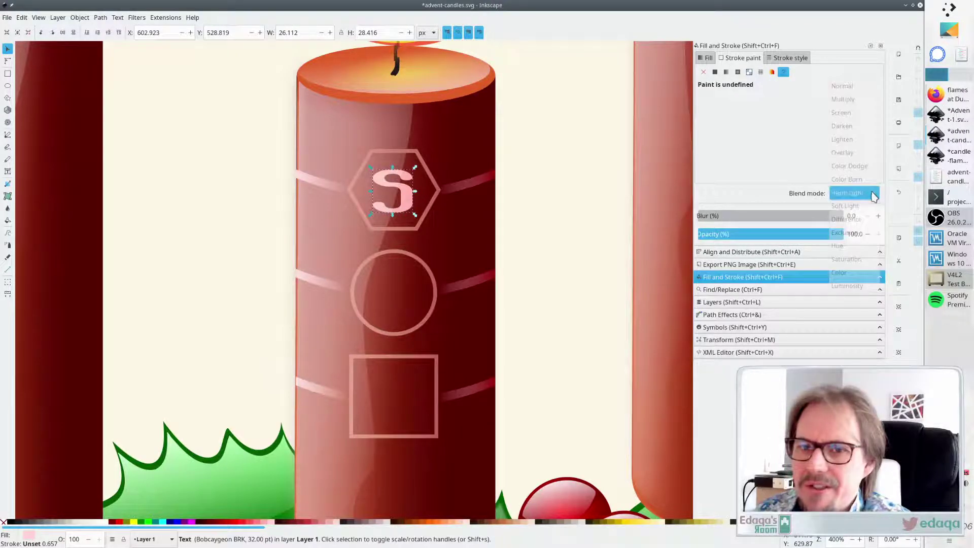
{"action": "left_click", "coordinate": [860, 222]}
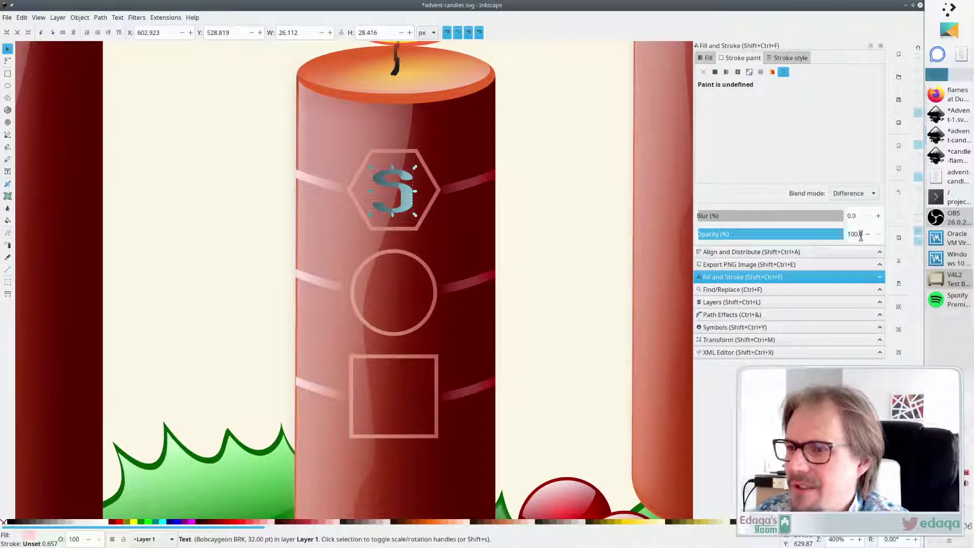
Try several palette fill colours on the letter s, including aqua and red, and settle on orange #FF6600
{"action": "left_click", "coordinate": [104, 521]}
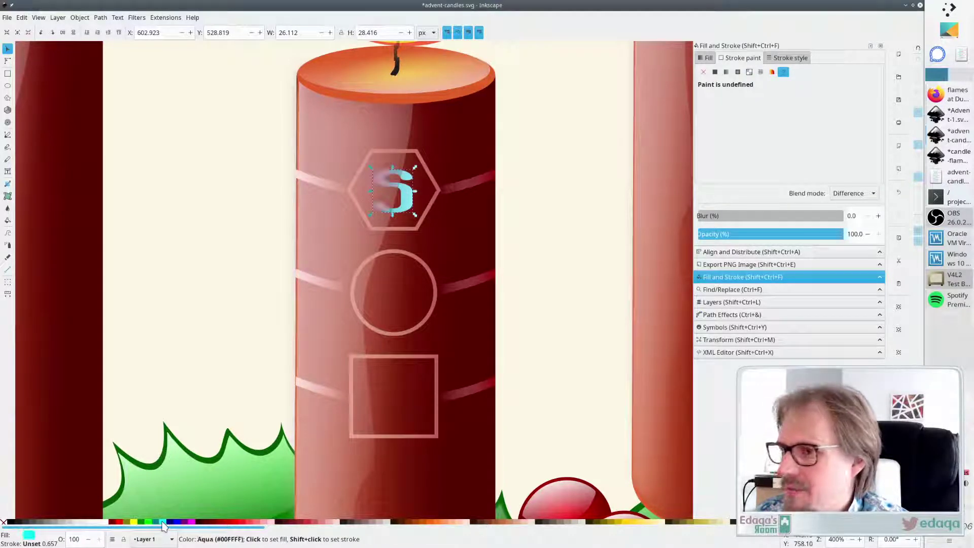
{"action": "left_click", "coordinate": [114, 522]}
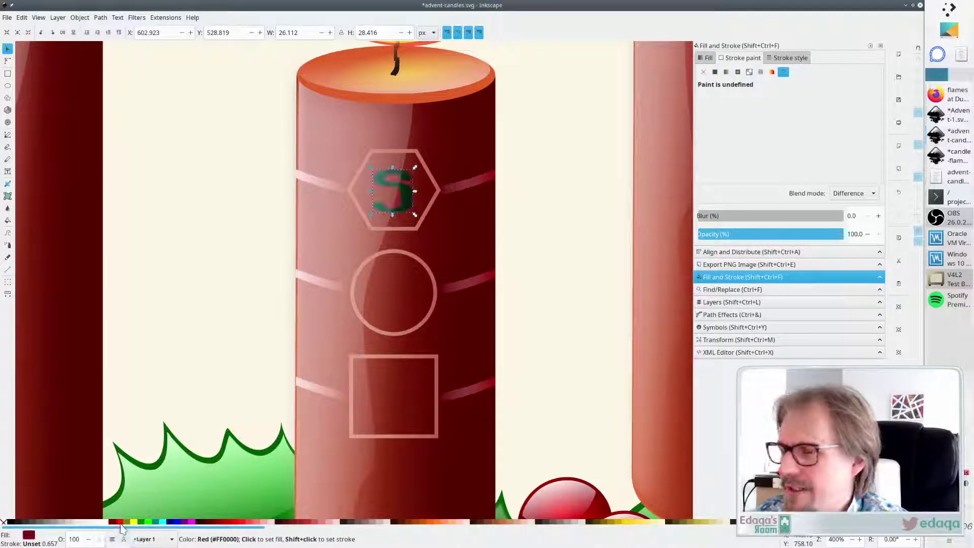
{"action": "left_click", "coordinate": [119, 523]}
{"action": "left_click", "coordinate": [435, 522]}
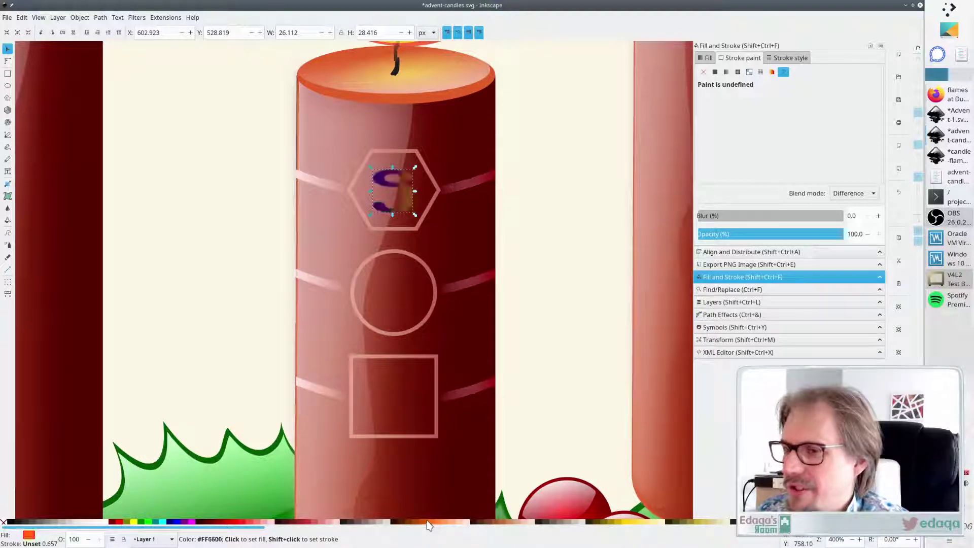
Try the Exclusion and Hue blend modes on the orange letter s and set its blend mode to Saturation
{"action": "left_click", "coordinate": [877, 195]}
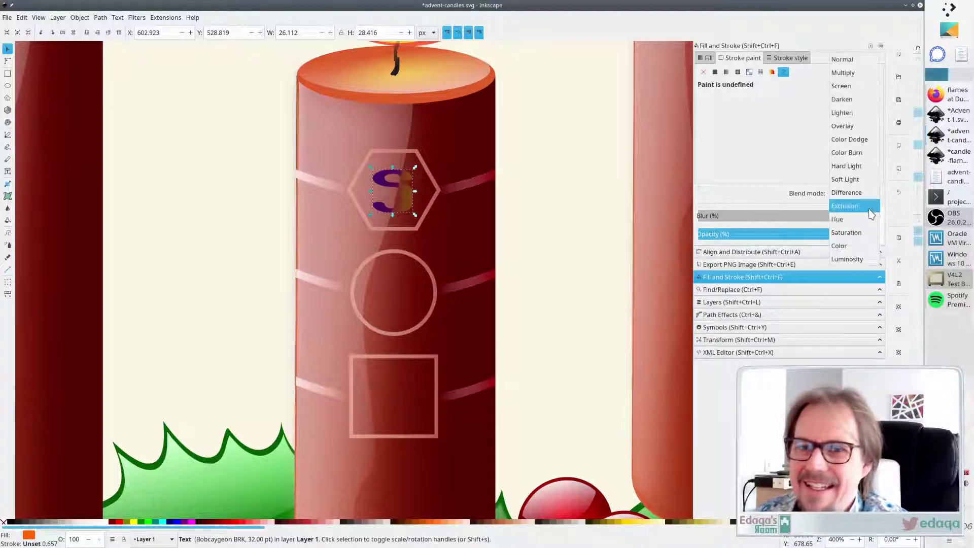
{"action": "left_click", "coordinate": [870, 216]}
{"action": "left_click", "coordinate": [877, 196]}
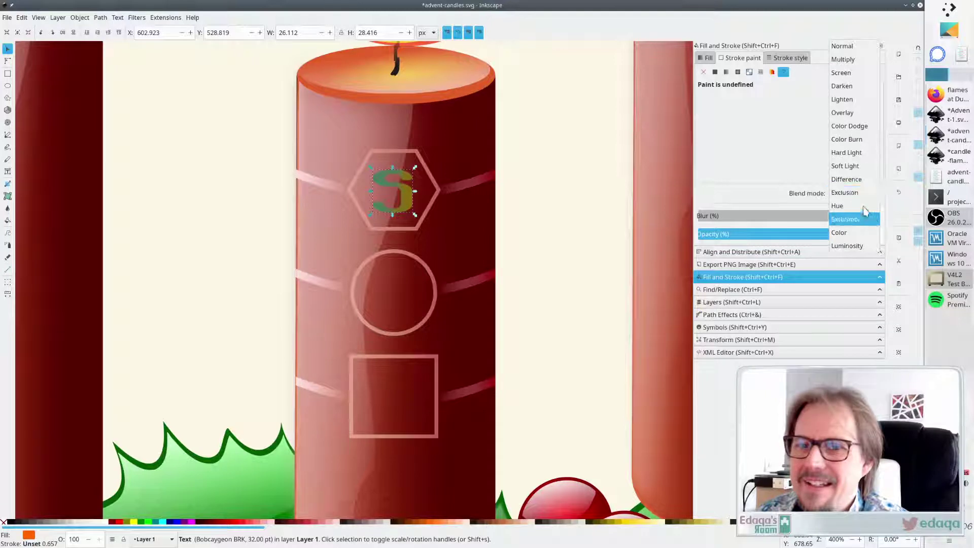
{"action": "left_click", "coordinate": [865, 212]}
{"action": "left_click", "coordinate": [875, 194]}
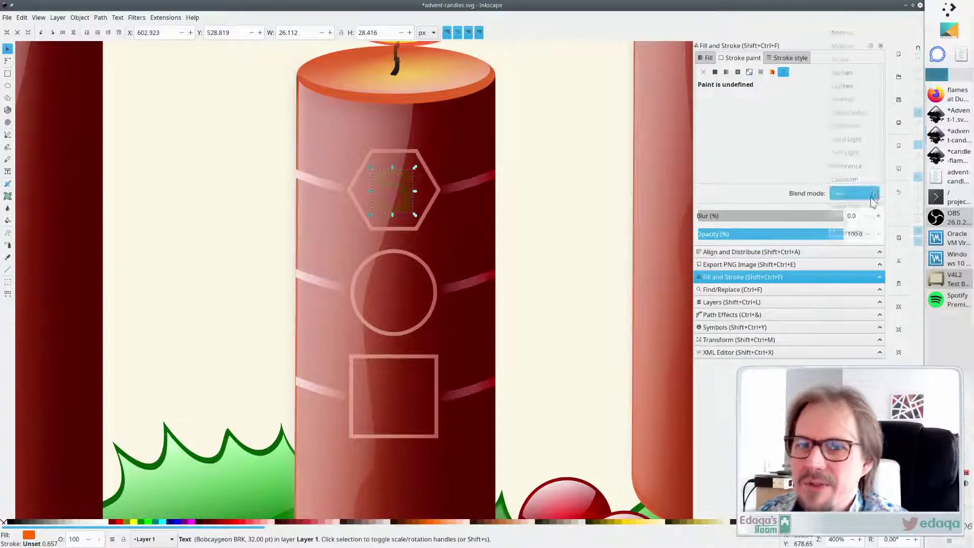
{"action": "left_click", "coordinate": [868, 207]}
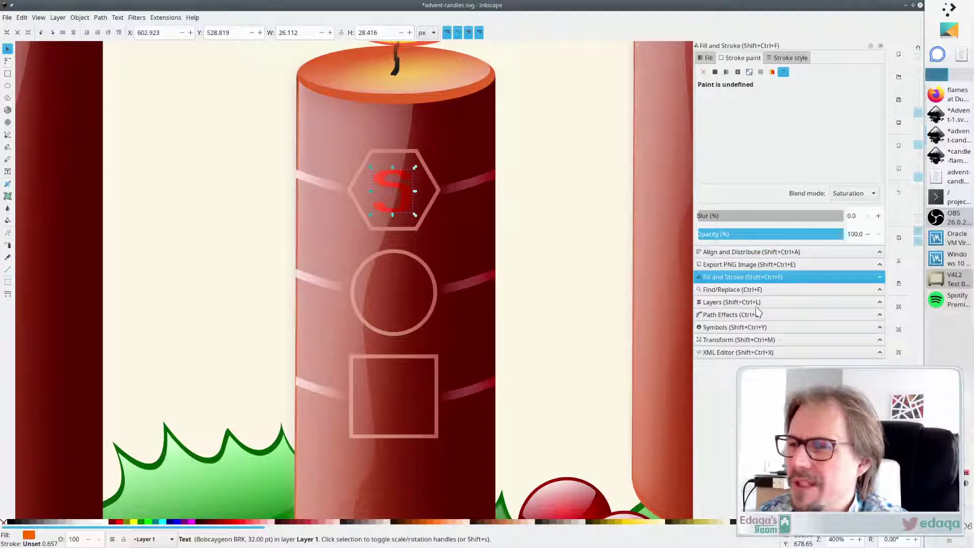
Try the Color blend mode on the orange letter s, and set its blend mode to Hard Light
{"action": "left_click", "coordinate": [873, 195]}
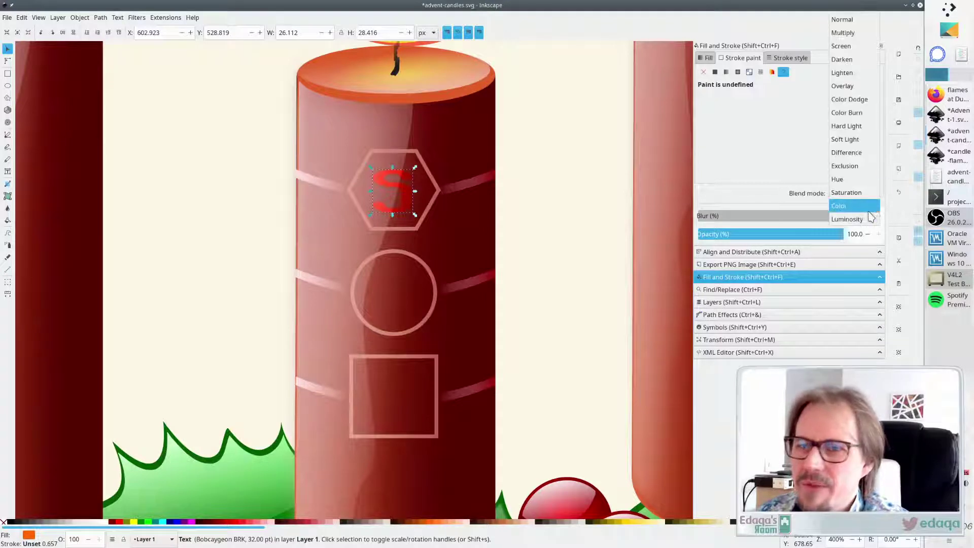
{"action": "left_click", "coordinate": [872, 206]}
{"action": "left_click", "coordinate": [878, 194]}
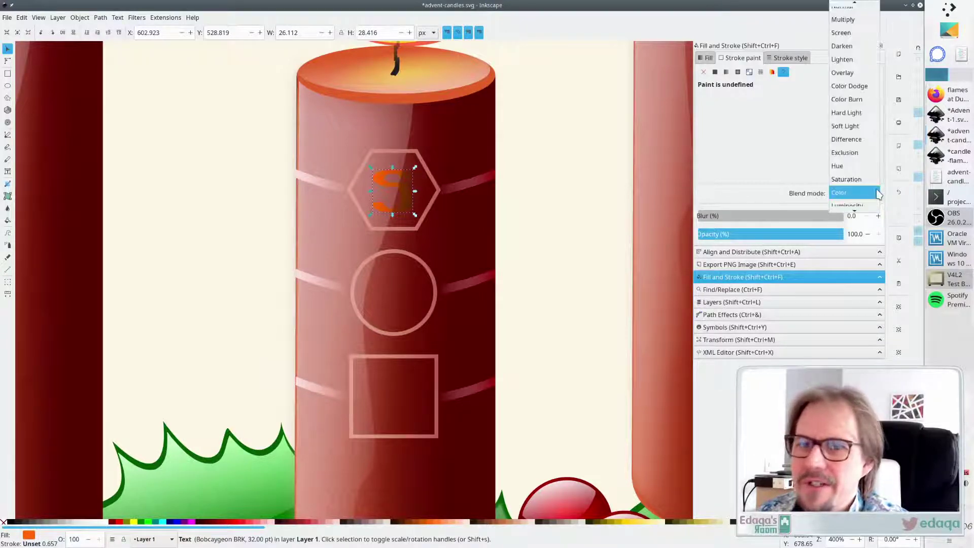
{"action": "left_click", "coordinate": [846, 113]}
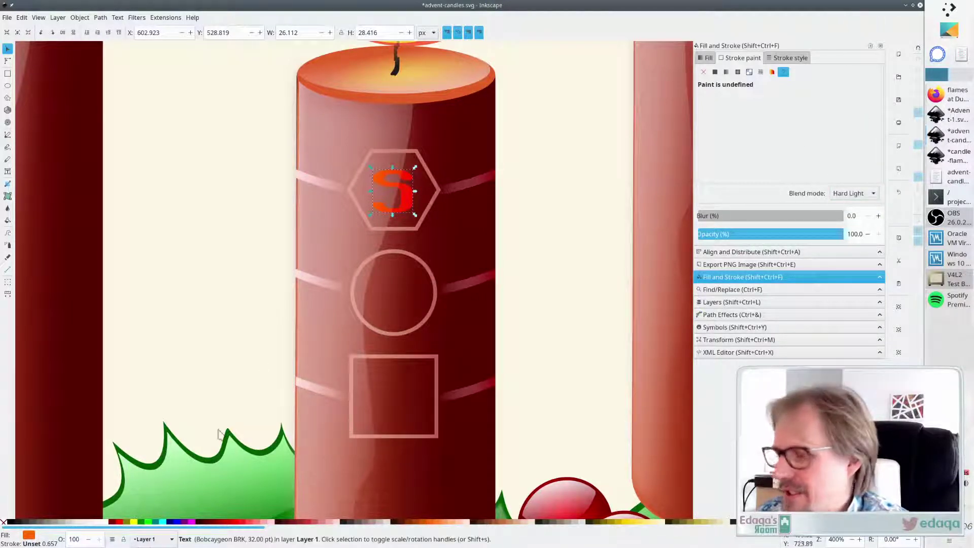
Fill the letter s with the pinkish colour sampled from the square frame's outline and check it on the whole candle
{"action": "key", "text": "ctrl+z"}
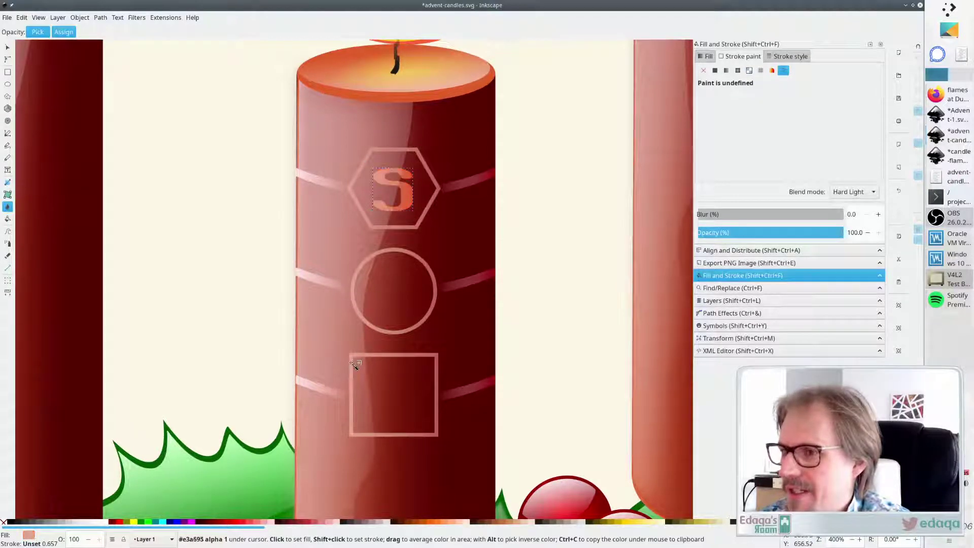
{"action": "left_click", "coordinate": [558, 234]}
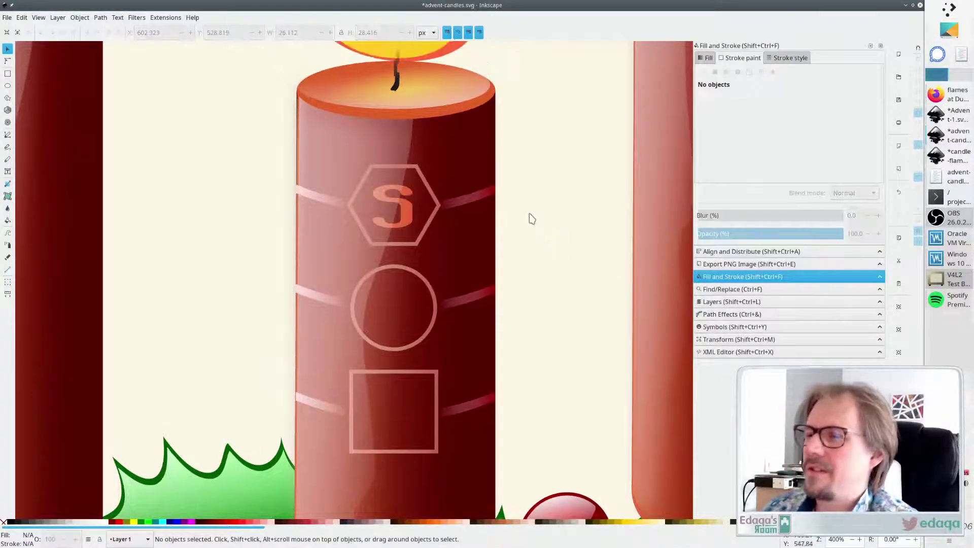
{"action": "scroll", "coordinate": [527, 233], "scroll_direction": "down", "scroll_amount": 3, "text": "ctrl"}
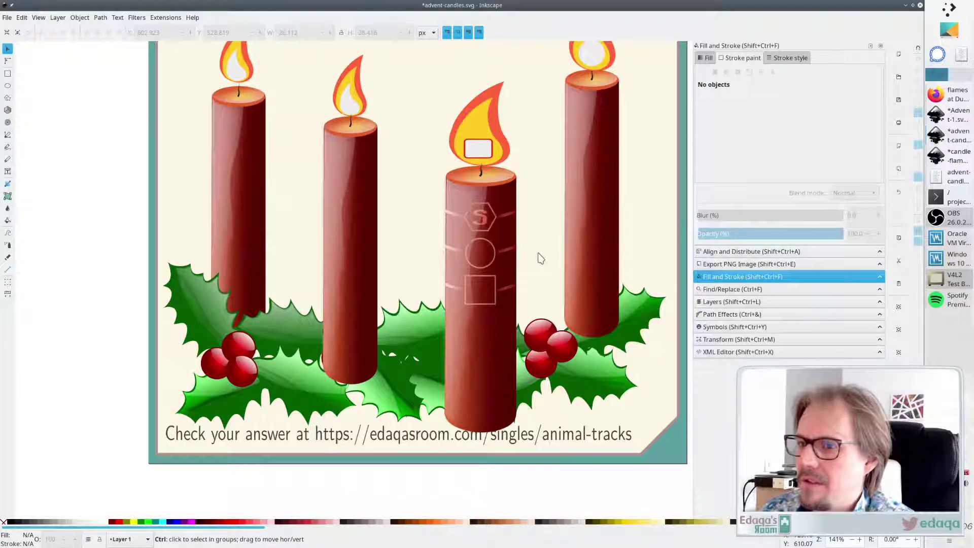
{"action": "scroll", "coordinate": [542, 256], "scroll_direction": "up", "scroll_amount": 3, "text": "ctrl"}
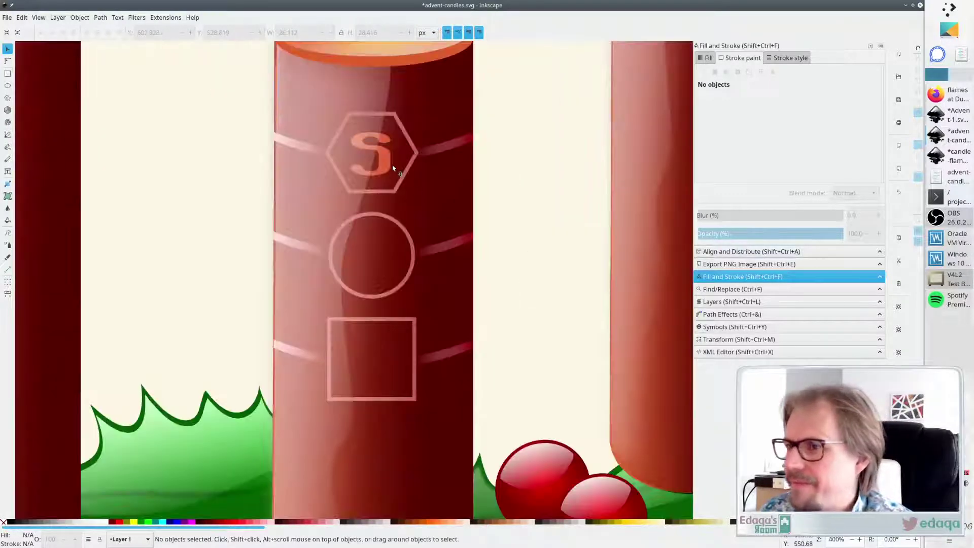
Centre the letter s in the hexagon and paste copies of it into the circle and square frames
{"action": "left_click_drag", "start_coordinate": [383, 165], "coordinate": [387, 162]}
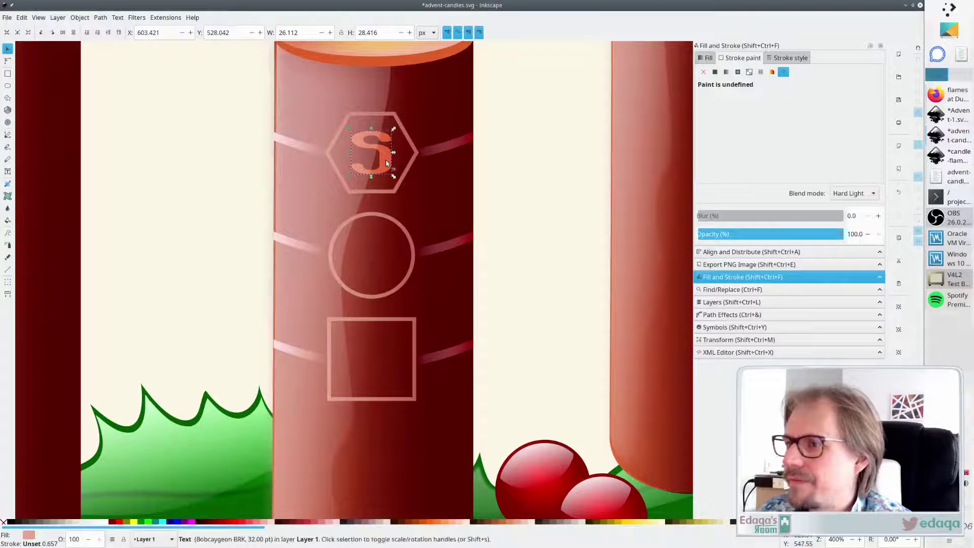
{"action": "key", "text": "ctrl+v"}
{"action": "left_click_drag", "start_coordinate": [370, 282], "coordinate": [383, 257]}
{"action": "key", "text": "ctrl+v"}
{"action": "left_click_drag", "start_coordinate": [383, 374], "coordinate": [380, 372]}
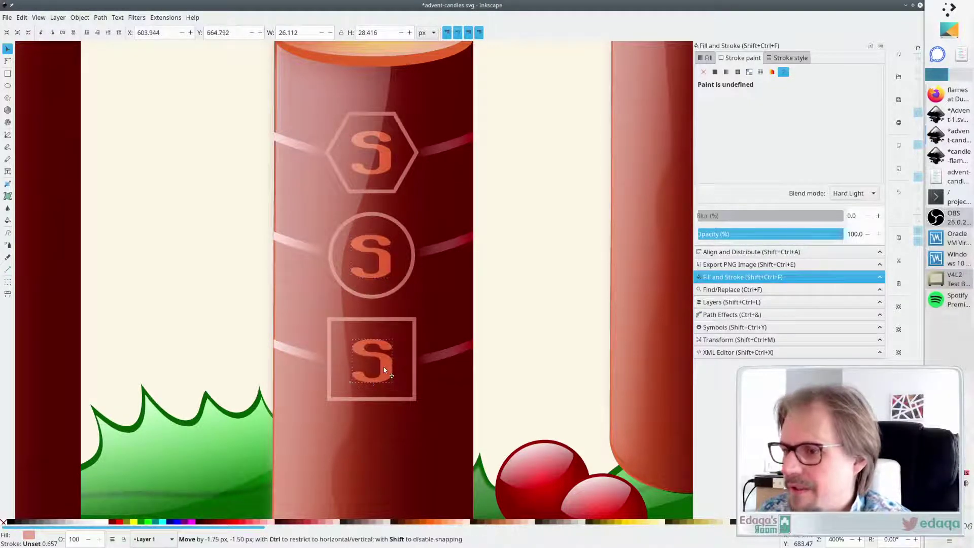
Align the three letters s with each other on a common vertical axis, relative to the selection area
{"action": "left_click", "coordinate": [388, 266], "text": "shift"}
{"action": "left_click", "coordinate": [382, 166], "text": "shift"}
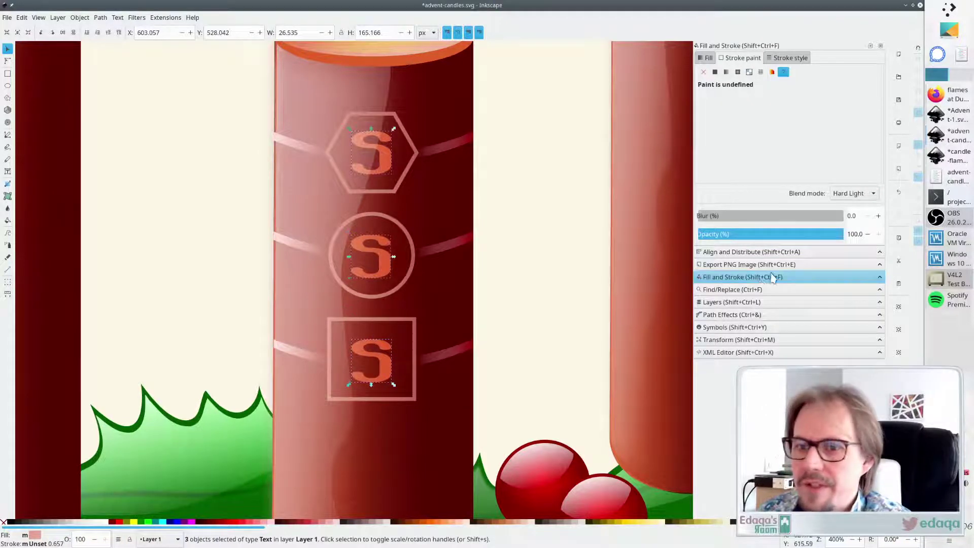
{"action": "left_click", "coordinate": [764, 252]}
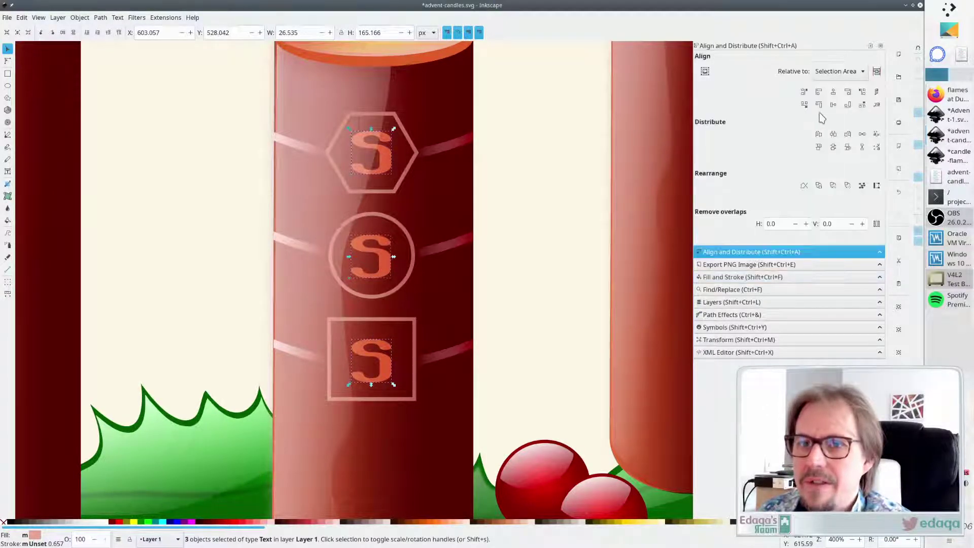
{"action": "left_click", "coordinate": [834, 93]}
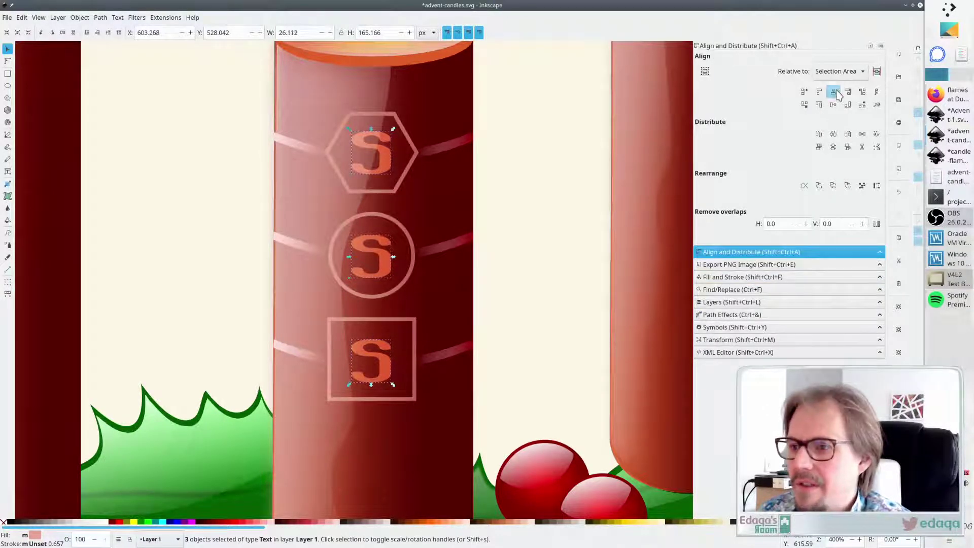
{"action": "left_click", "coordinate": [546, 215]}
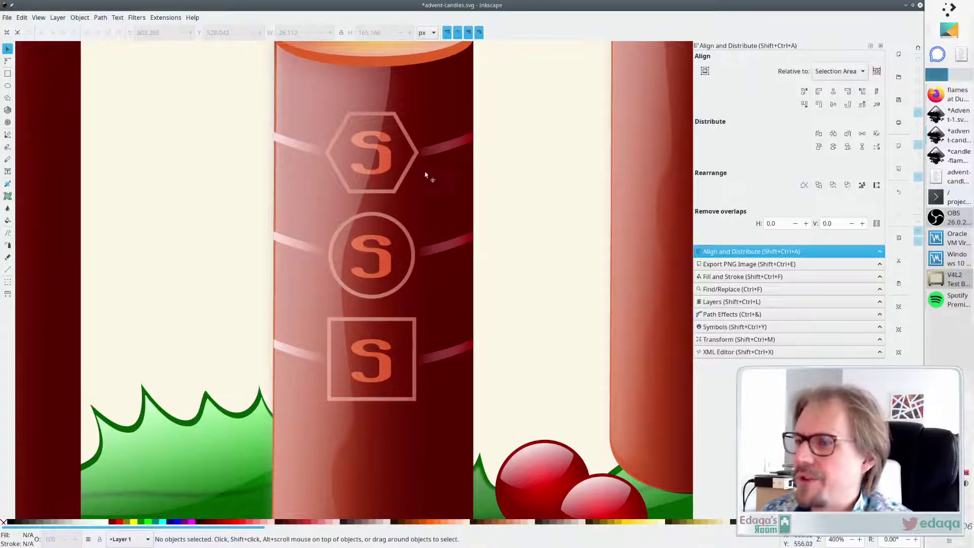
Enter the frames group on the third candle and set the hexagon's blend mode to Hard Light
{"action": "left_click", "coordinate": [412, 163]}
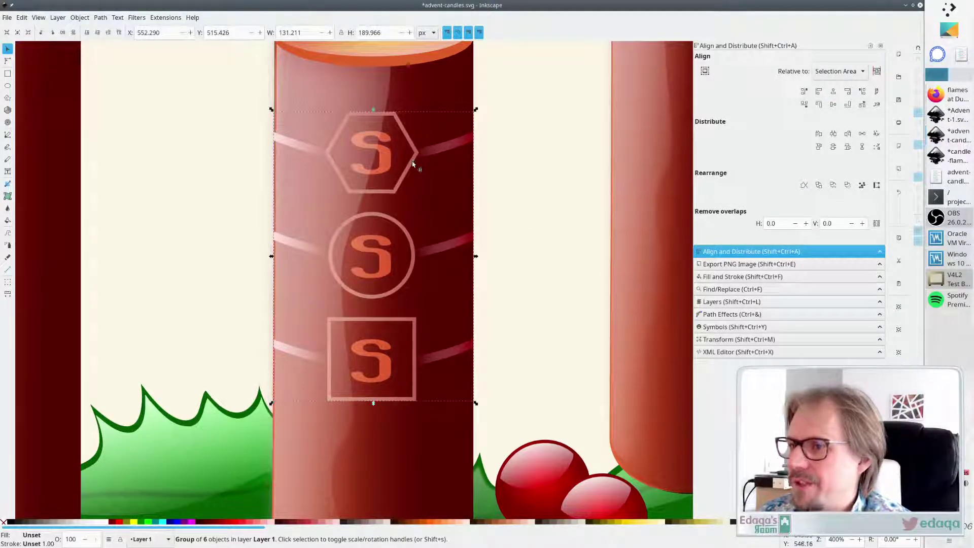
{"action": "double_click", "coordinate": [413, 162]}
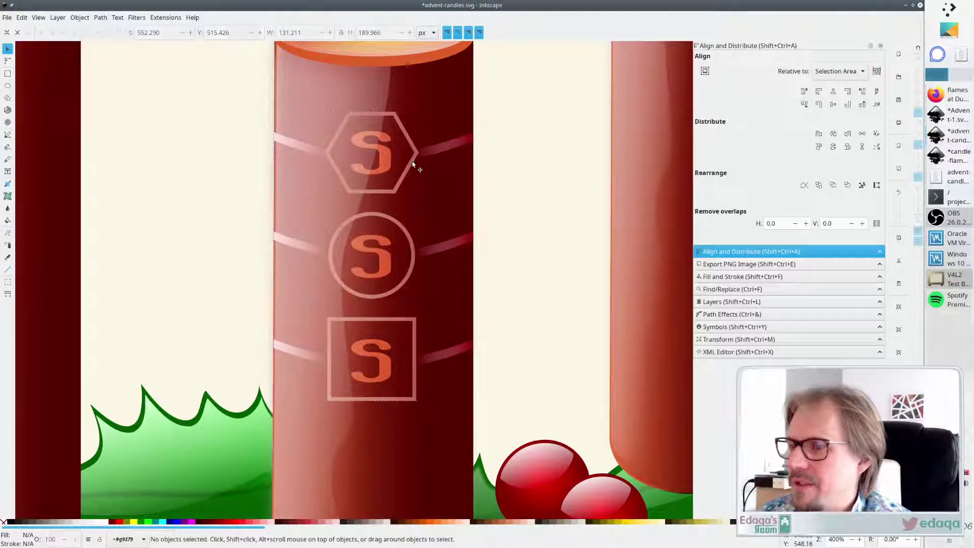
{"action": "left_click", "coordinate": [395, 191]}
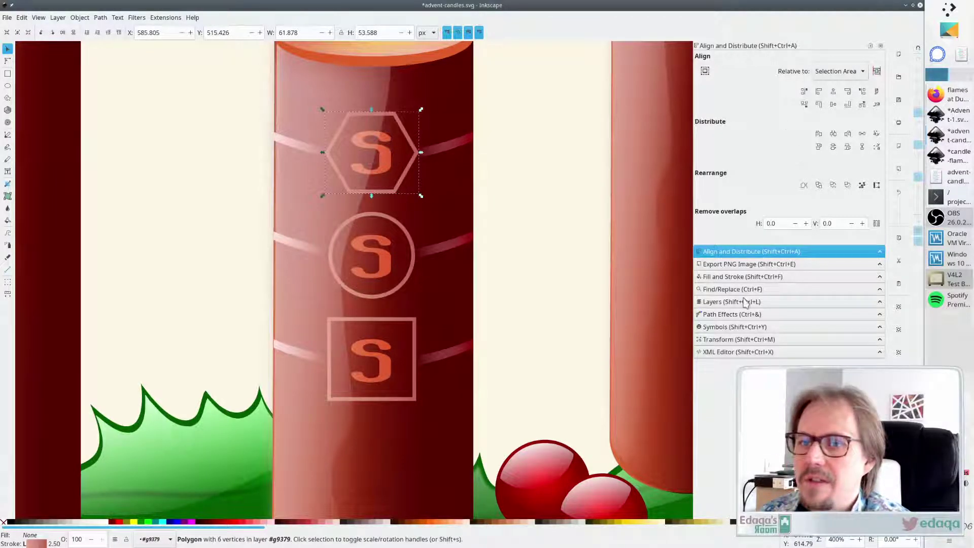
{"action": "left_click", "coordinate": [741, 278]}
{"action": "left_click", "coordinate": [869, 197]}
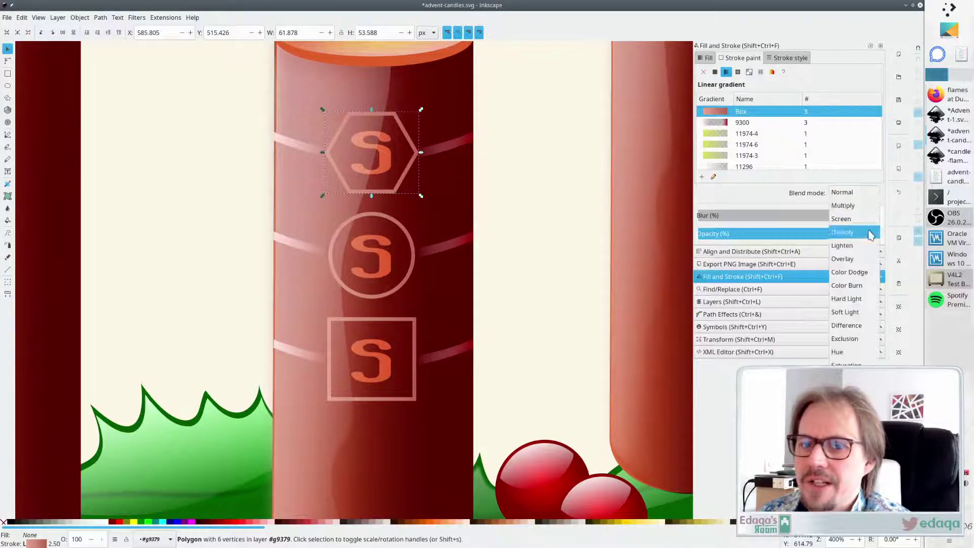
{"action": "left_click", "coordinate": [853, 299]}
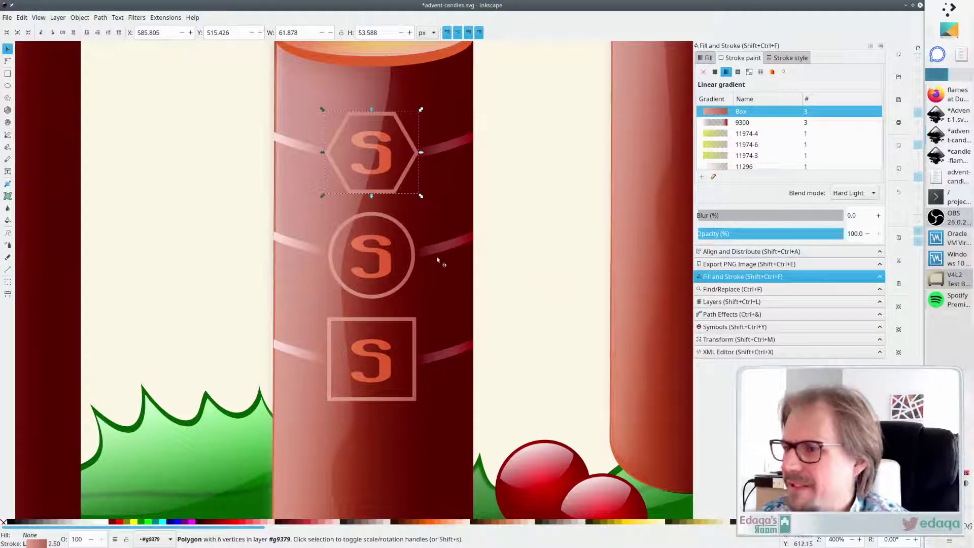
Try the Difference blend mode on the circle frame around the middle letter
{"action": "left_click", "coordinate": [411, 248]}
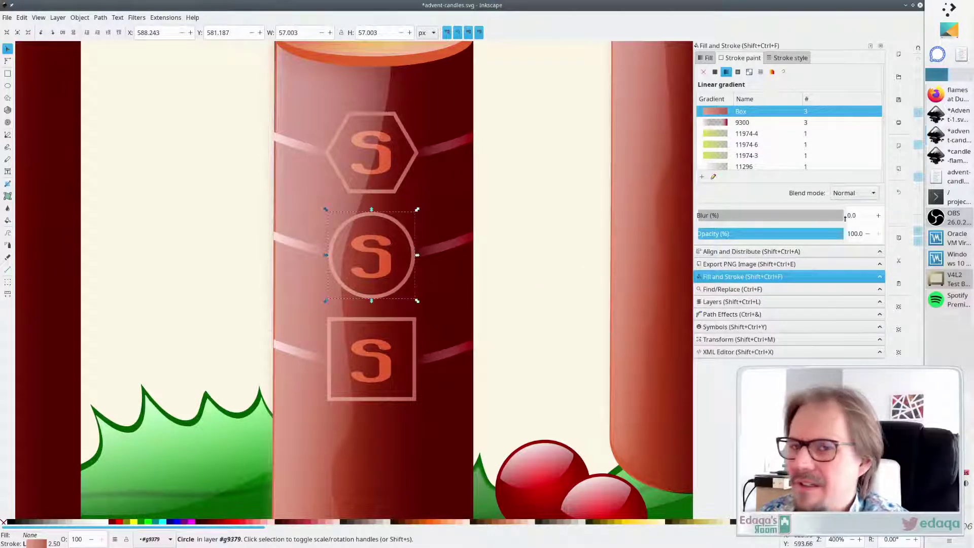
{"action": "left_click", "coordinate": [873, 196]}
{"action": "left_click", "coordinate": [866, 218]}
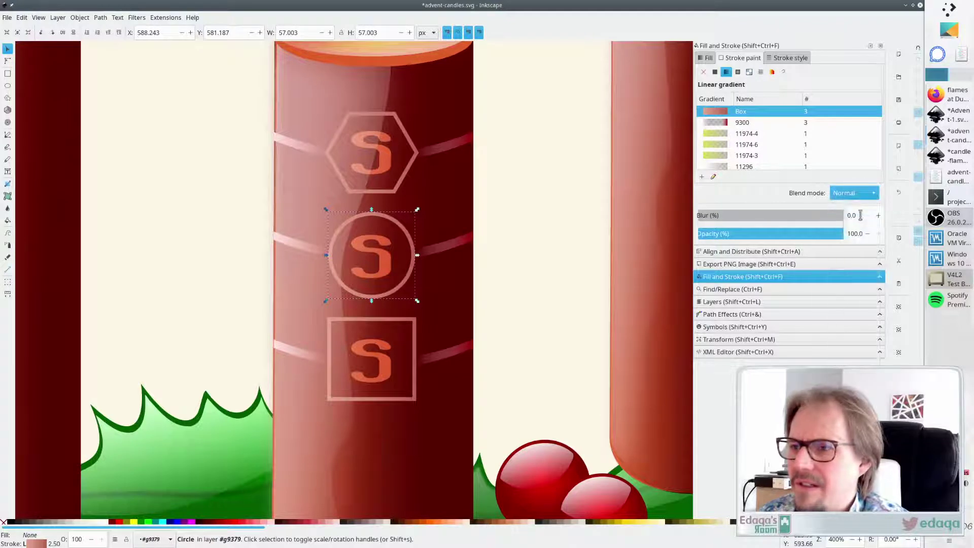
{"action": "left_click", "coordinate": [870, 194]}
{"action": "left_click", "coordinate": [861, 300]}
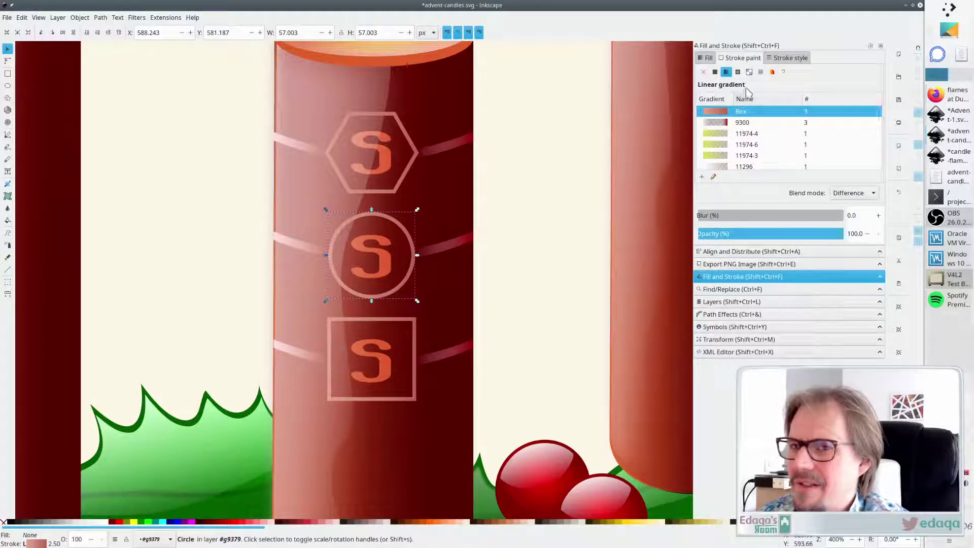
Try a flat stroke colour in place of the linear gradient on the circle frame
{"action": "left_click", "coordinate": [715, 73]}
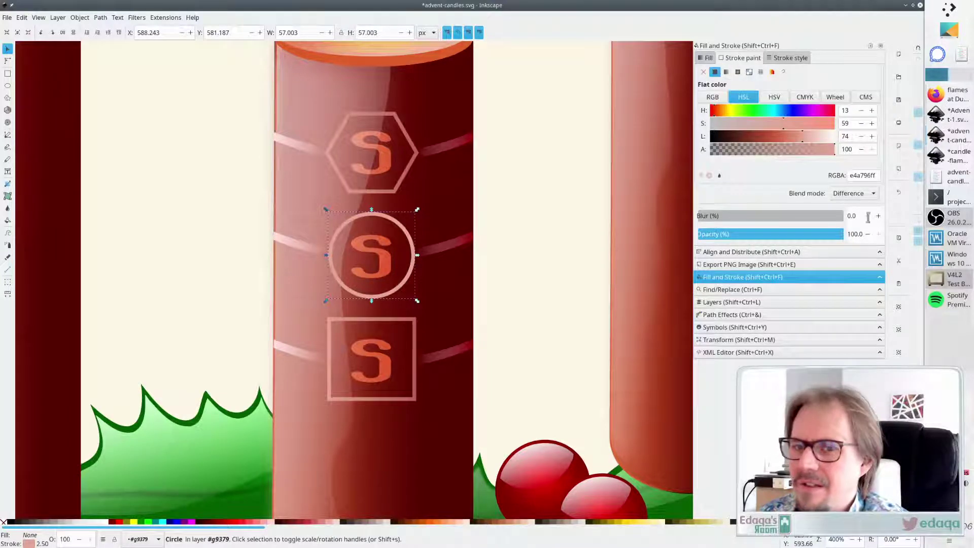
{"action": "left_click", "coordinate": [872, 193]}
{"action": "left_click", "coordinate": [864, 169]}
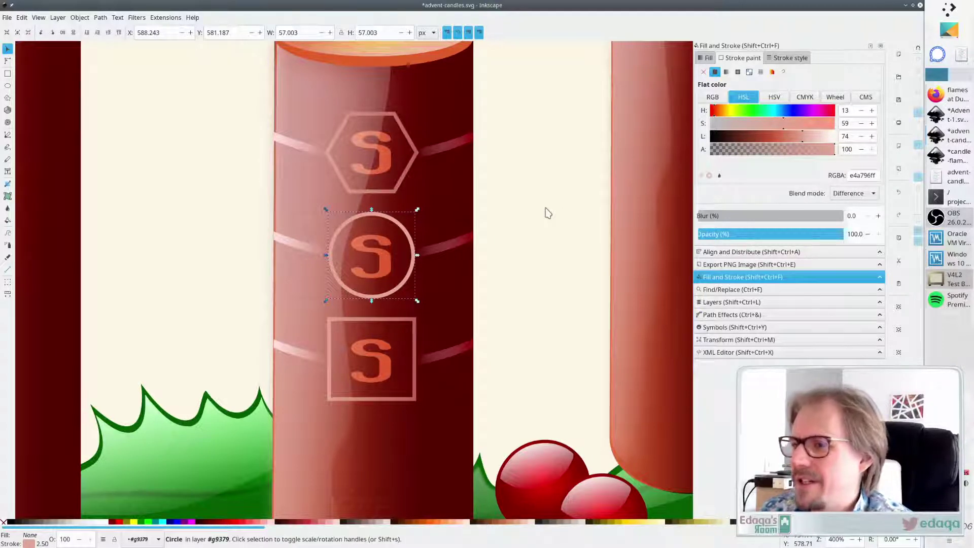
Undo the circle frame's stroke colour and blend mode changes and deselect it
{"action": "key", "text": "ctrl+z"}
{"action": "key", "text": "ctrl+z"}
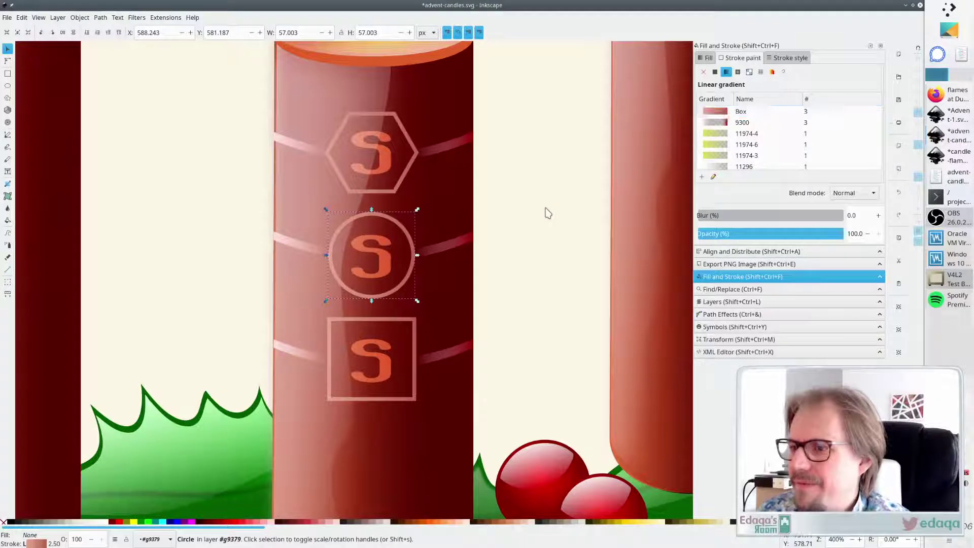
{"action": "left_click", "coordinate": [554, 254]}
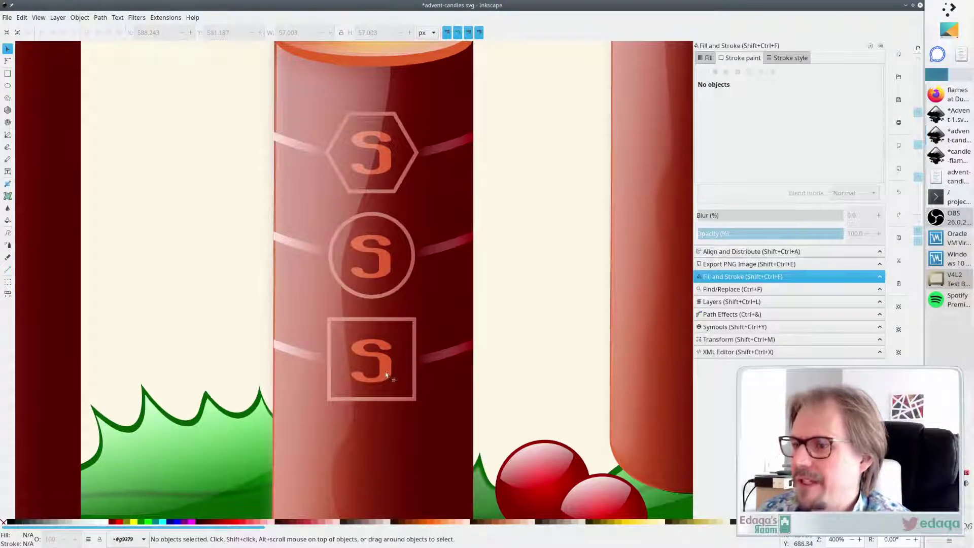
Return to a view of the whole card design and save the document
{"action": "key", "text": "ctrl"}
{"action": "scroll", "coordinate": [531, 339], "scroll_direction": "down", "scroll_amount": 4}
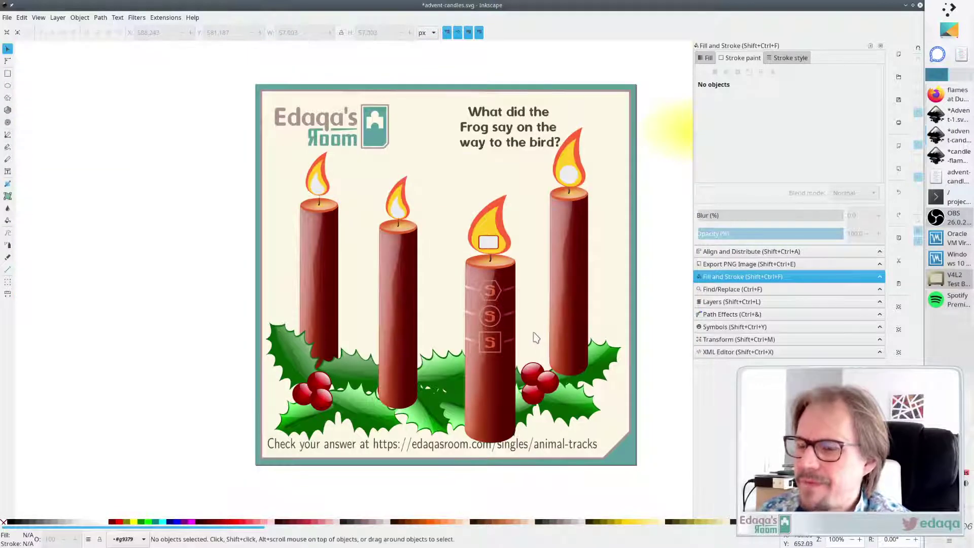
{"action": "scroll", "coordinate": [540, 338], "scroll_direction": "down", "scroll_amount": 1}
{"action": "scroll", "coordinate": [540, 330], "scroll_direction": "up", "scroll_amount": 2}
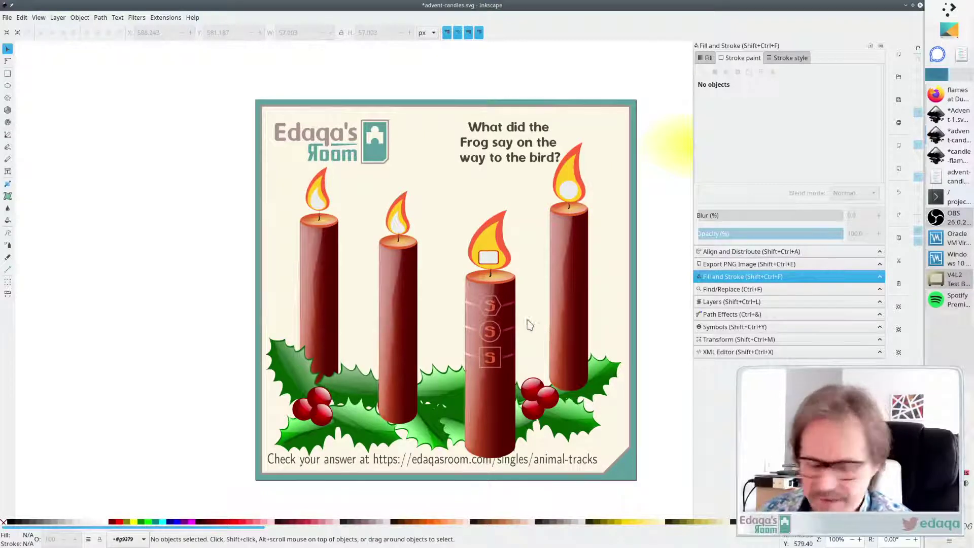
{"action": "key", "text": "ctrl+s"}
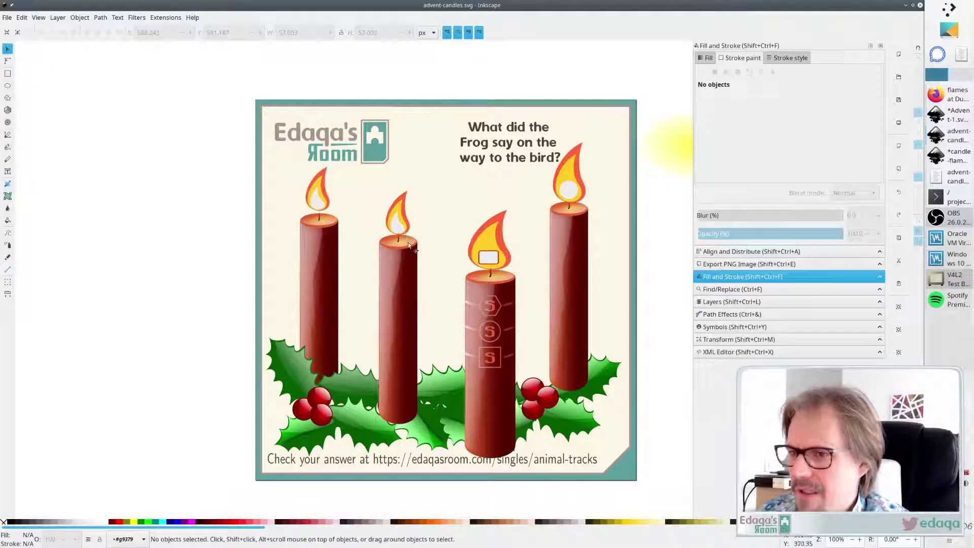
Delete the small white rectangle inside the flame of the front candle with the S emblems
{"action": "left_click", "coordinate": [495, 265]}
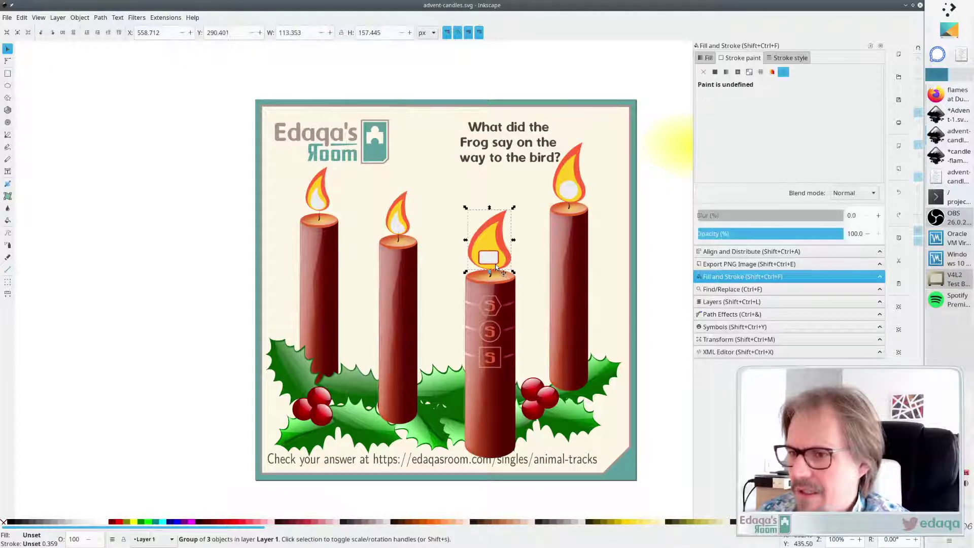
{"action": "double_click", "coordinate": [495, 260]}
{"action": "left_click", "coordinate": [495, 261]}
{"action": "key", "text": "Delete"}
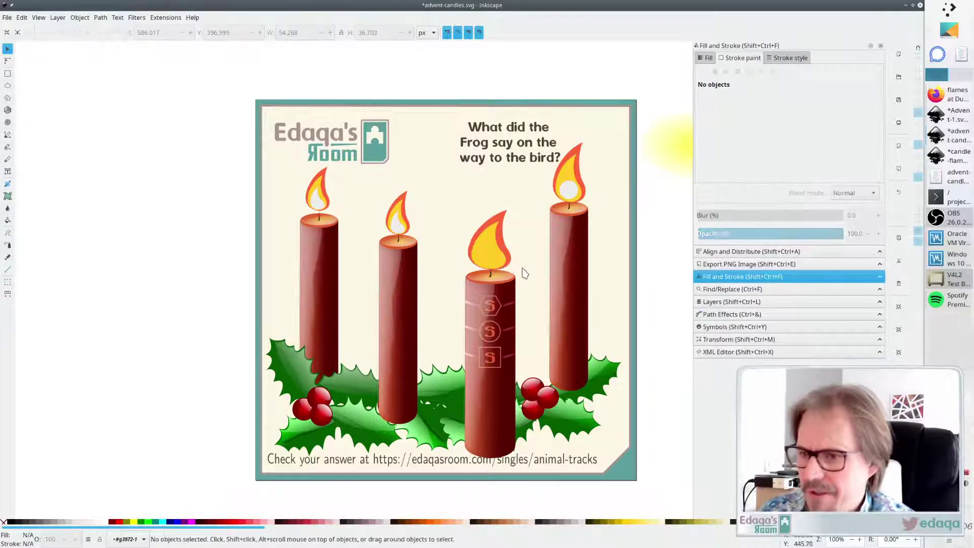
Try to paste a copy of the front candle's lowest square frame into its flame
{"action": "left_click", "coordinate": [500, 352]}
{"action": "double_click", "coordinate": [500, 352]}
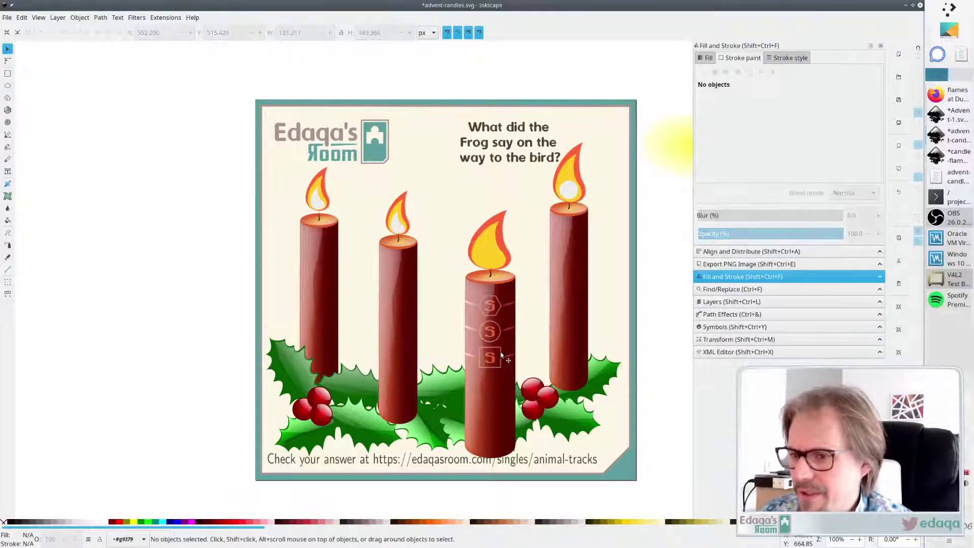
{"action": "left_click", "coordinate": [500, 351]}
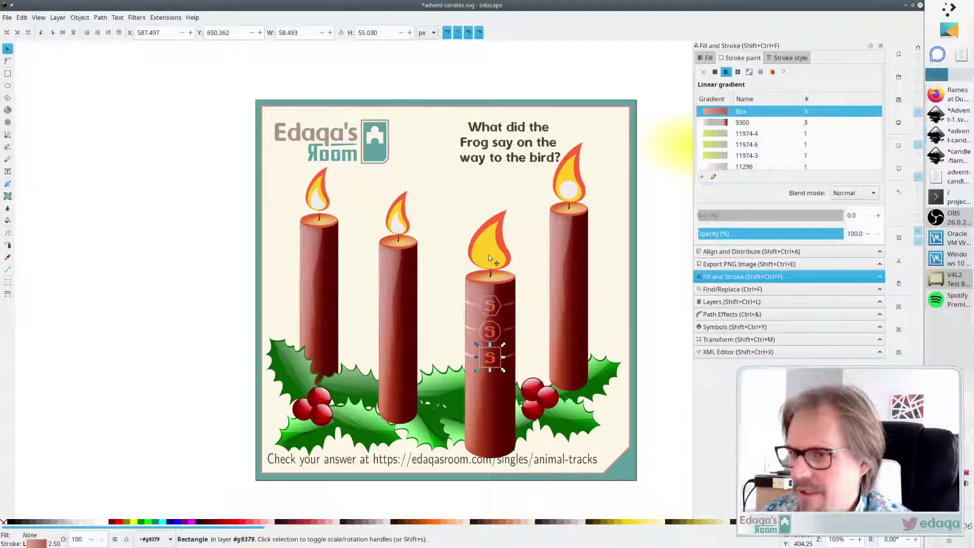
{"action": "key", "text": "ctrl+c"}
{"action": "key", "text": "ctrl+v"}
{"action": "key", "text": "Escape"}
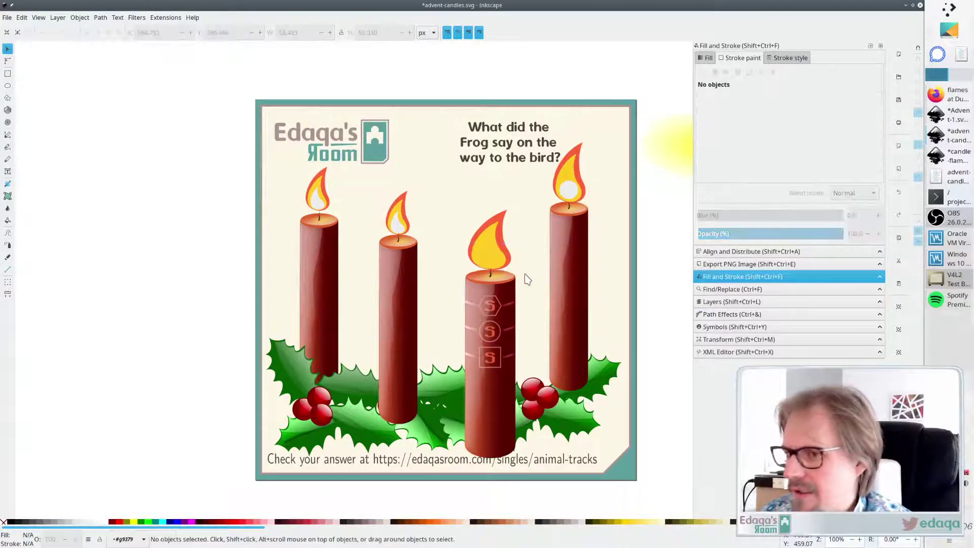
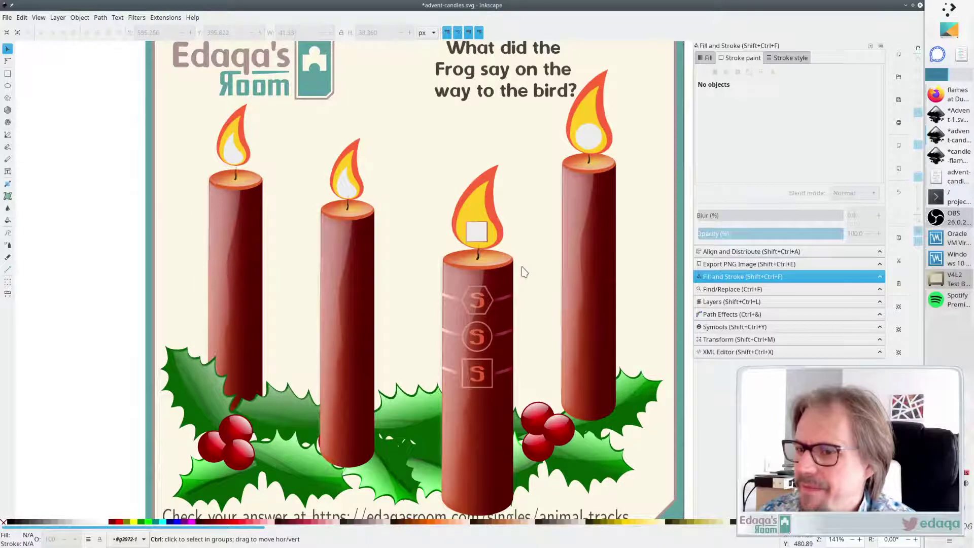
Delete the three candles without S emblems together with their flames, keeping only the front emblem candle
{"action": "scroll", "coordinate": [524, 272], "scroll_direction": "down", "scroll_amount": 1}
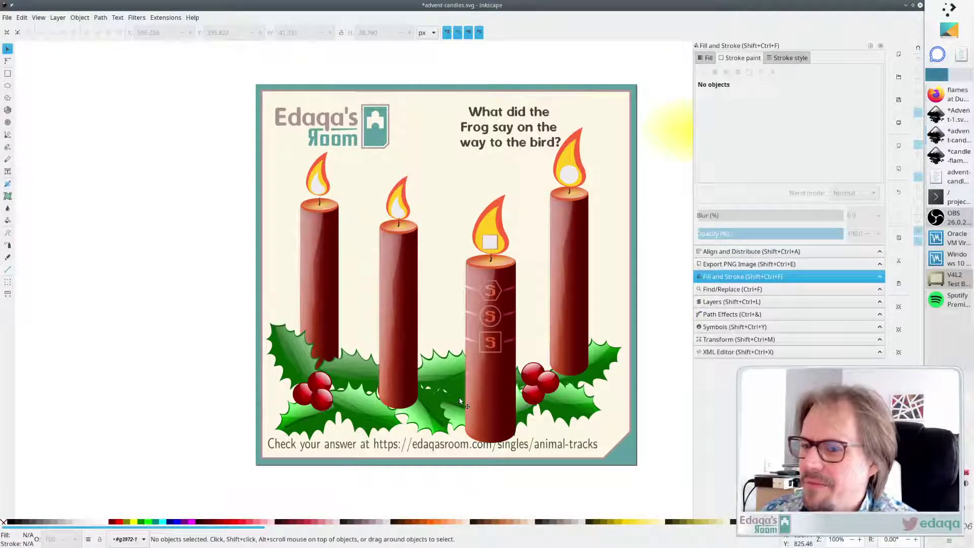
{"action": "left_click", "coordinate": [575, 267]}
{"action": "key", "text": "Delete"}
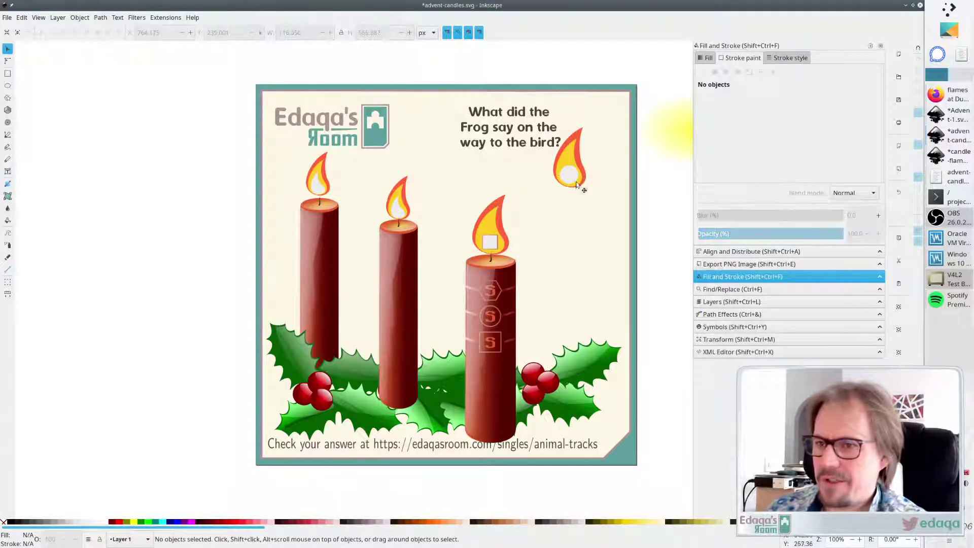
{"action": "left_click", "coordinate": [402, 218]}
{"action": "key", "text": "Delete"}
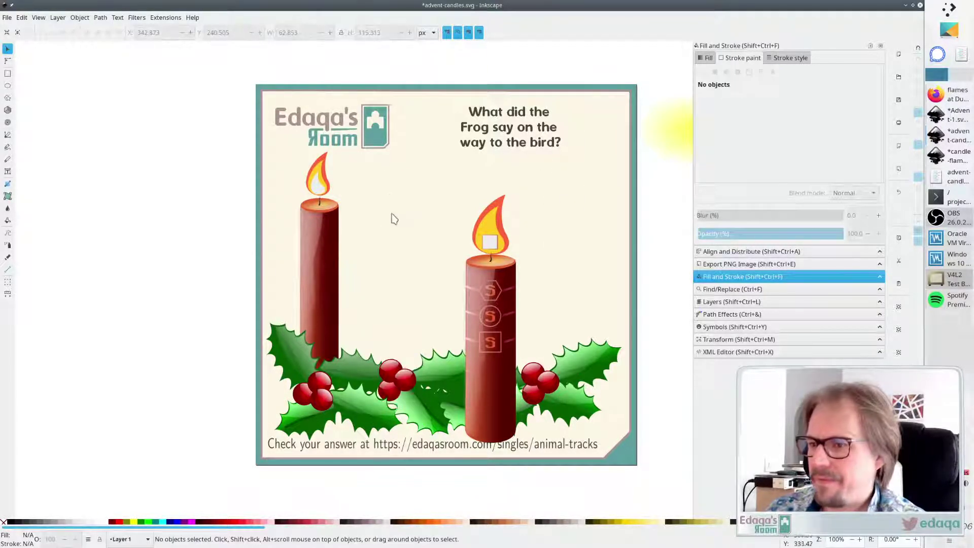
{"action": "left_click", "coordinate": [322, 240]}
{"action": "key", "text": "Delete"}
{"action": "left_click", "coordinate": [322, 191]}
{"action": "key", "text": "Delete"}
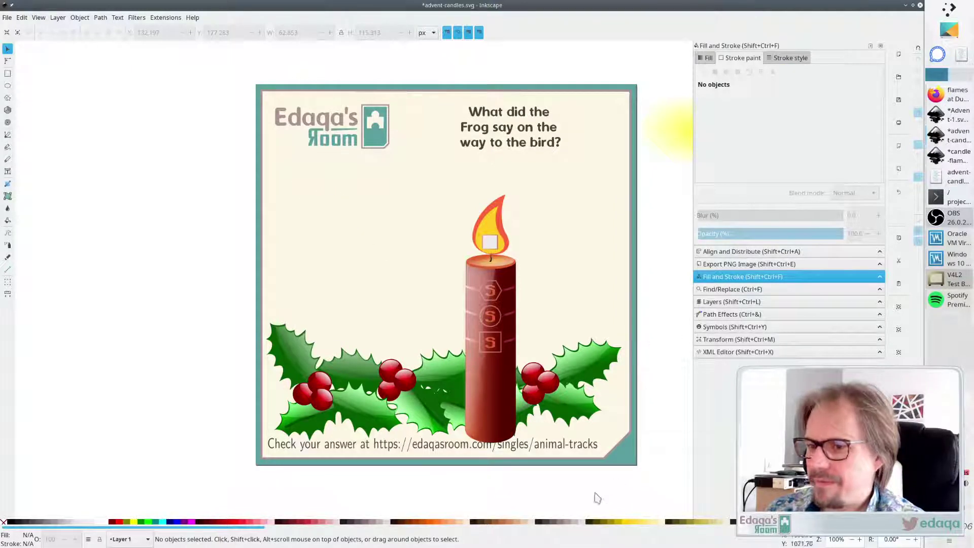
Group all parts of the remaining candle with its flame and paste three copies of the group across the card
{"action": "left_click_drag", "start_coordinate": [525, 481], "coordinate": [449, 180]}
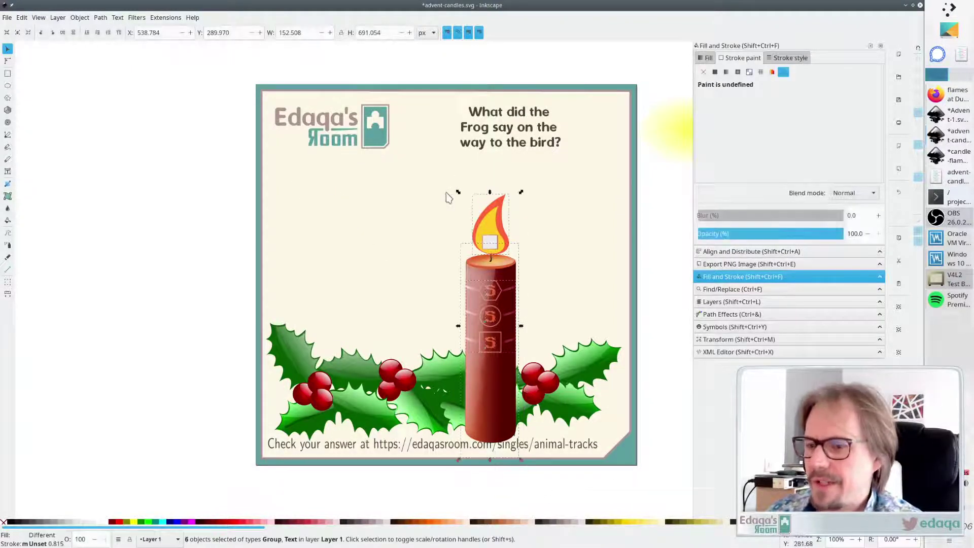
{"action": "key", "text": "ctrl+g"}
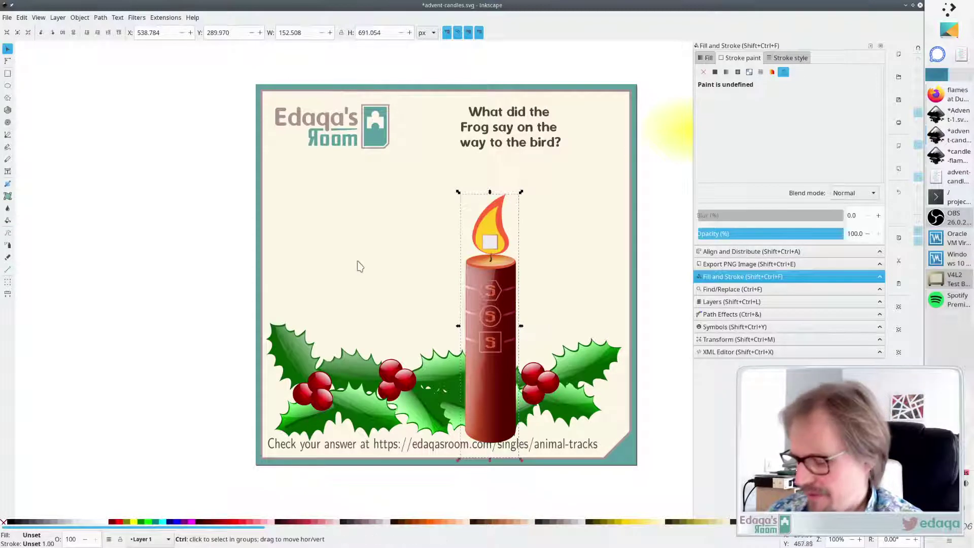
{"action": "key", "text": "ctrl+v"}
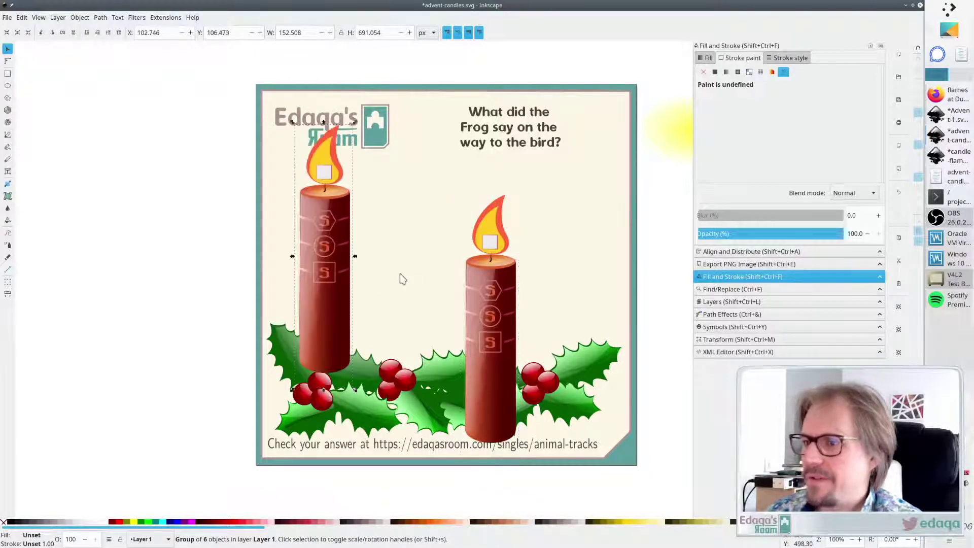
{"action": "key", "text": "ctrl+v"}
{"action": "key", "text": "ctrl+v"}
{"action": "left_click", "coordinate": [663, 266]}
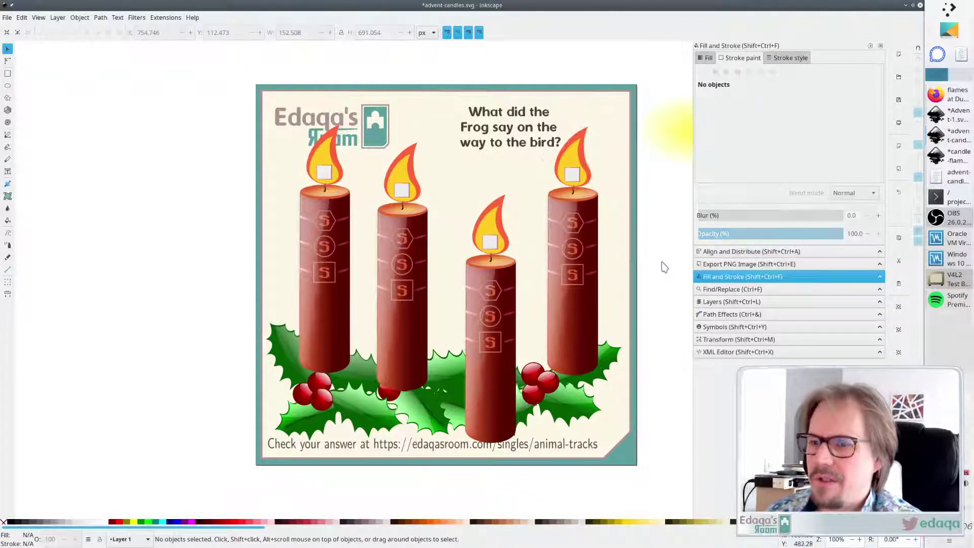
Lower the second candle to about X 318, Y 206 px and the leftmost candle to about X 96, Y 185 px
{"action": "left_click_drag", "start_coordinate": [407, 278], "coordinate": [411, 298]}
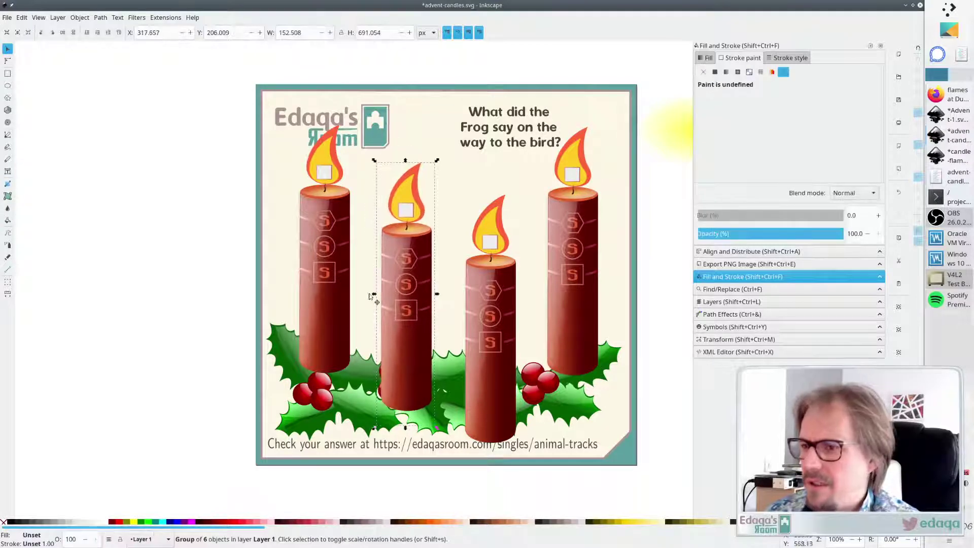
{"action": "left_click_drag", "start_coordinate": [336, 294], "coordinate": [333, 320]}
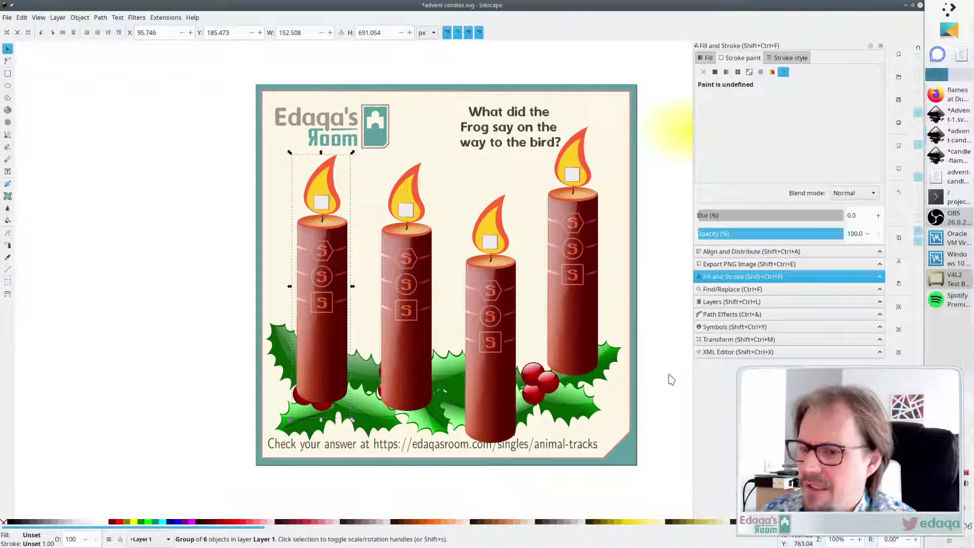
{"action": "left_click", "coordinate": [668, 379]}
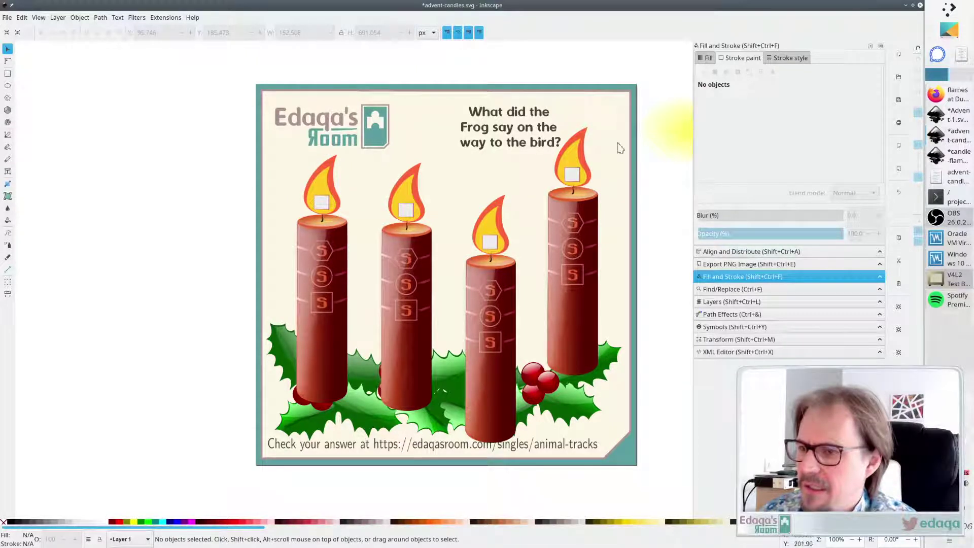
Move the frog question text closer to the logo, at about X 417, Y 52 px
{"action": "left_click", "coordinate": [506, 127]}
{"action": "left_click", "coordinate": [648, 211]}
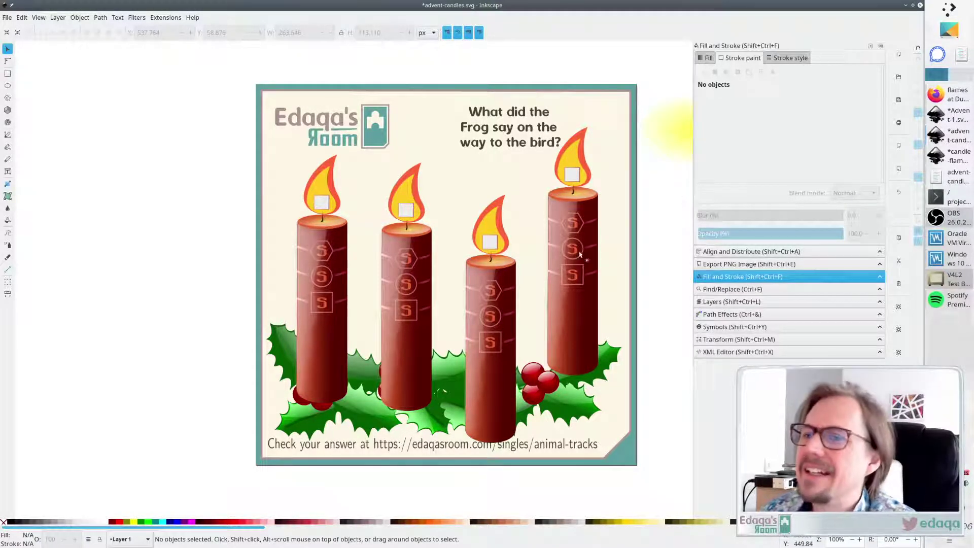
{"action": "left_click_drag", "start_coordinate": [520, 133], "coordinate": [475, 130]}
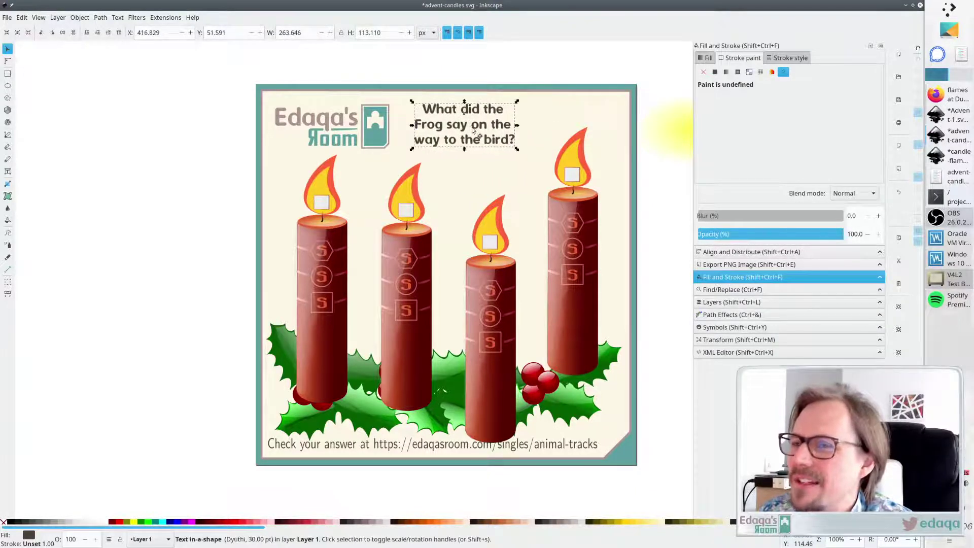
{"action": "left_click", "coordinate": [675, 254]}
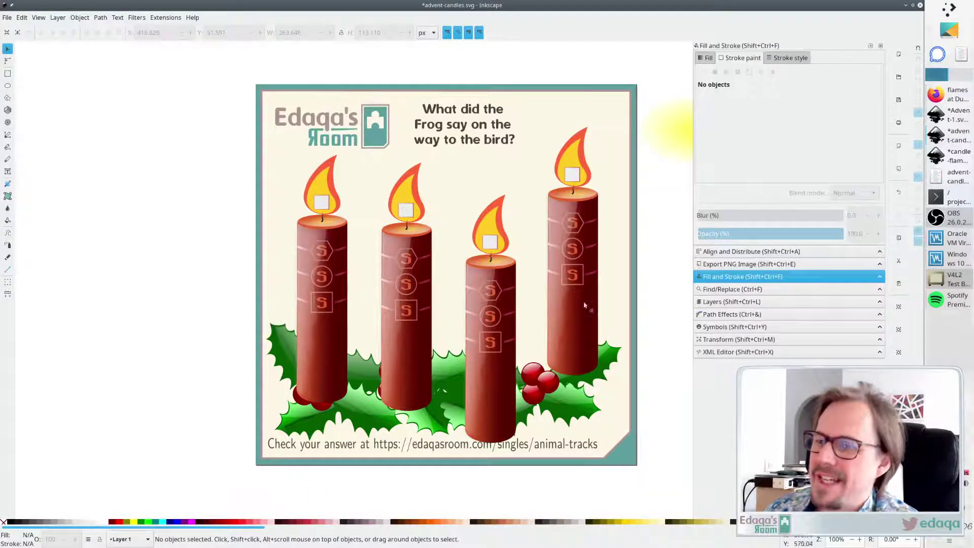
Rearrange the candle heights by raising the two right candles and lowering the second candle to about X 333, Y 291 px
{"action": "mouse_move", "coordinate": [583, 327]}
{"action": "left_mouse_down"}
{"action": "mouse_move", "coordinate": [592, 307]}
{"action": "mouse_move", "coordinate": [591, 321]}
{"action": "left_mouse_up"}
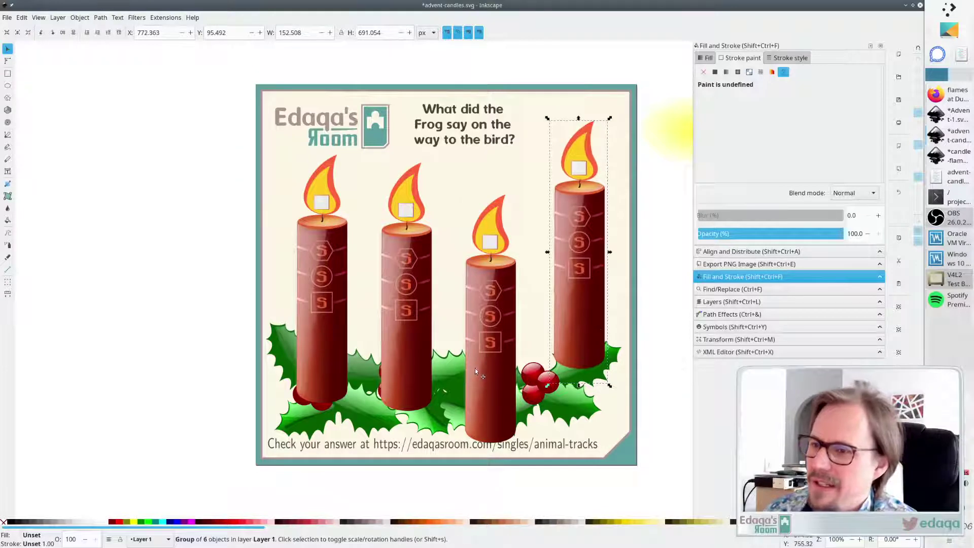
{"action": "left_click_drag", "start_coordinate": [475, 370], "coordinate": [485, 338]}
{"action": "left_click_drag", "start_coordinate": [402, 351], "coordinate": [409, 381]}
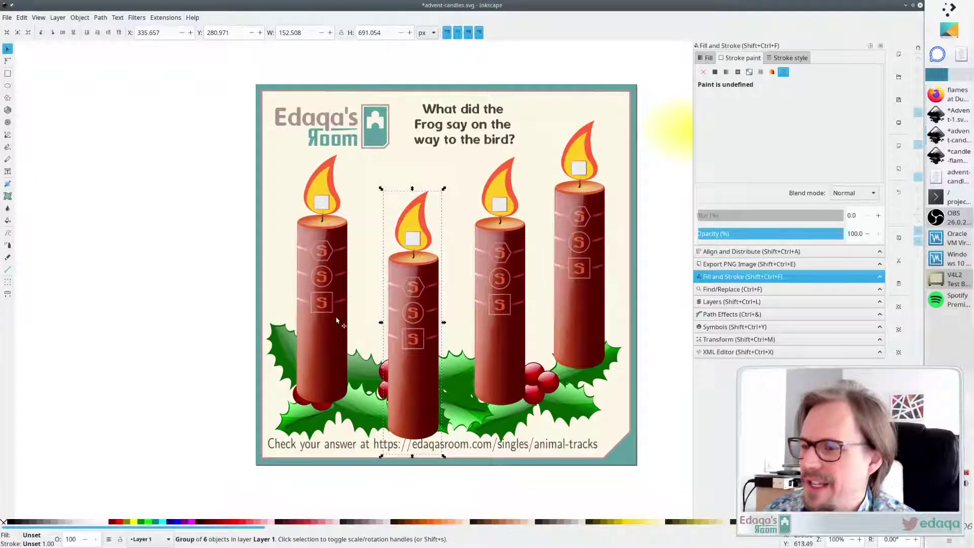
{"action": "left_click_drag", "start_coordinate": [340, 327], "coordinate": [342, 325]}
{"action": "left_click_drag", "start_coordinate": [429, 323], "coordinate": [428, 328]}
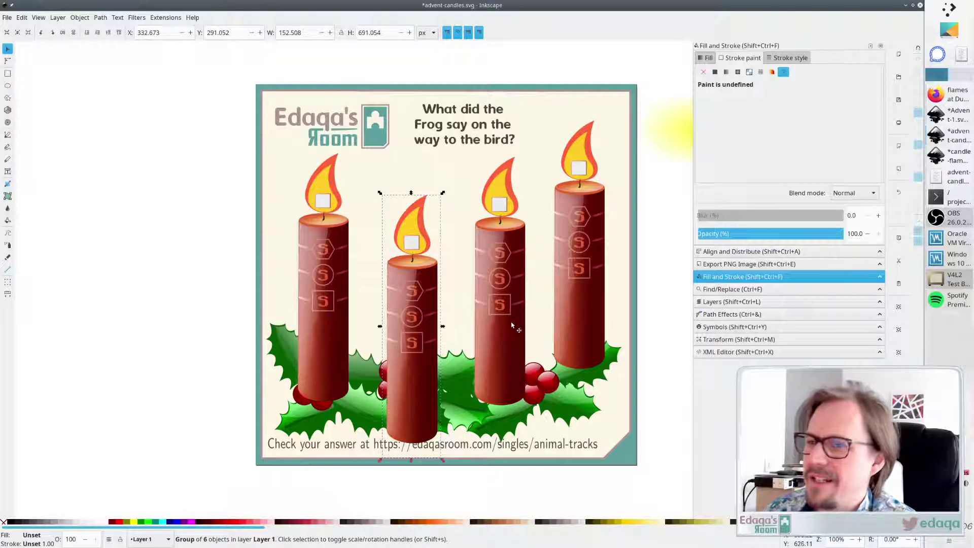
Fine-tune the positions of all four candles, placing the third at about X 548, Y 232 px
{"action": "left_click_drag", "start_coordinate": [517, 327], "coordinate": [506, 340]}
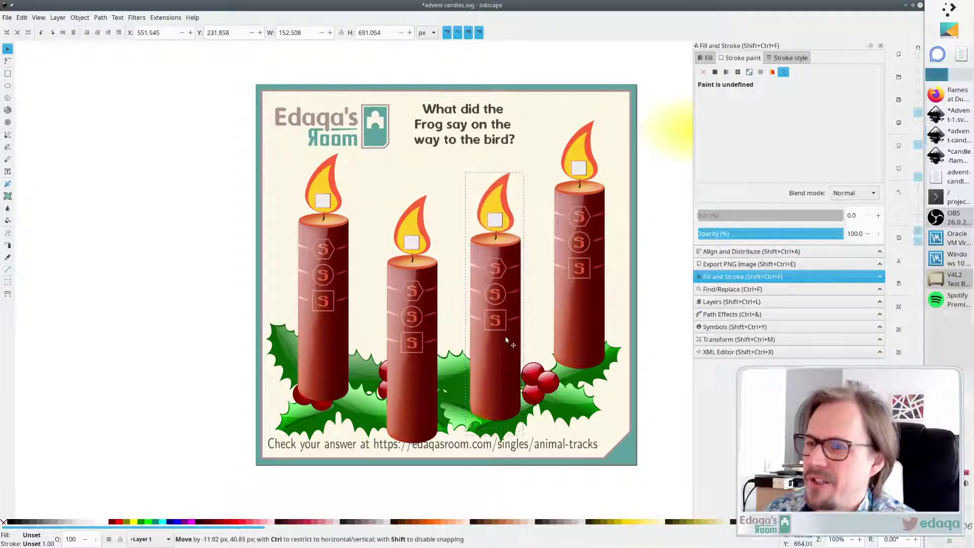
{"action": "left_click_drag", "start_coordinate": [564, 309], "coordinate": [562, 307]}
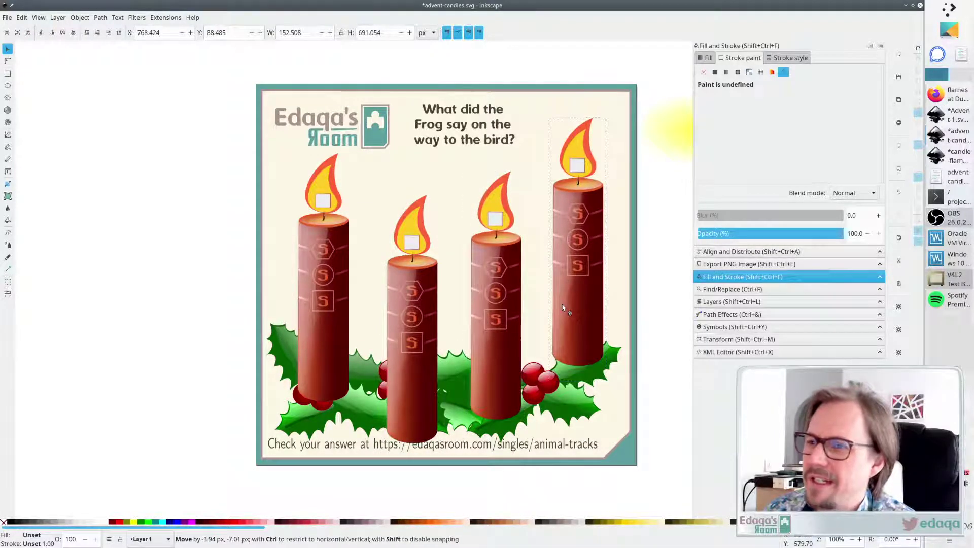
{"action": "left_click_drag", "start_coordinate": [331, 308], "coordinate": [330, 312]}
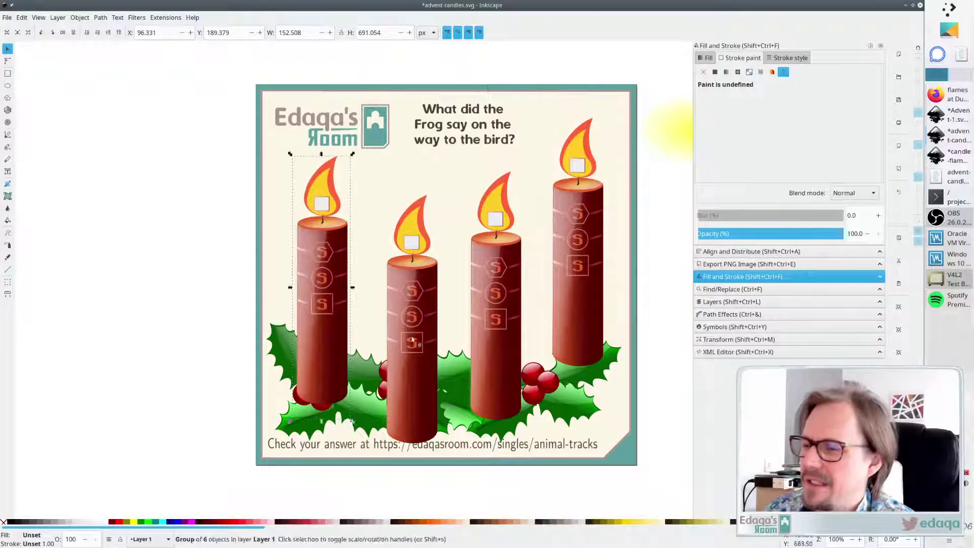
{"action": "left_click_drag", "start_coordinate": [417, 342], "coordinate": [411, 338]}
{"action": "left_click_drag", "start_coordinate": [483, 349], "coordinate": [480, 352]}
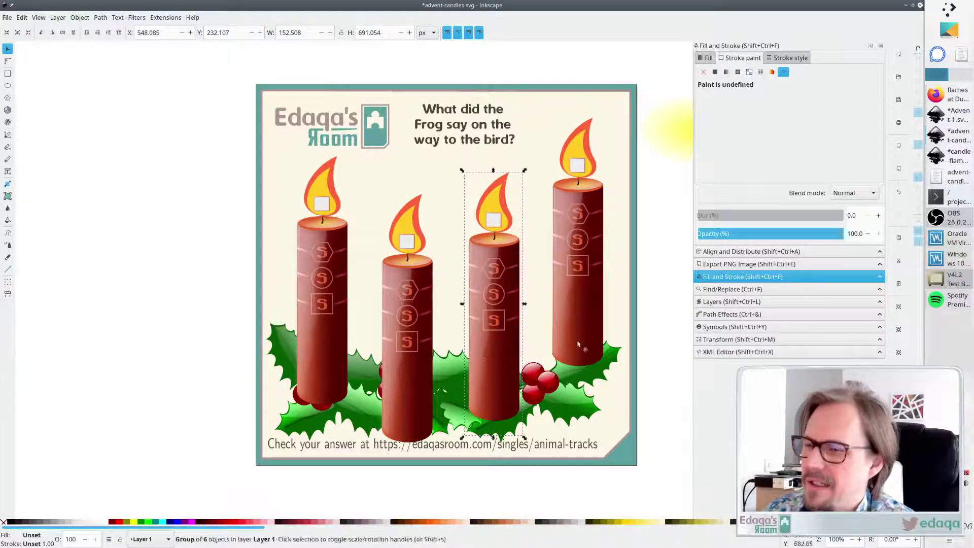
{"action": "left_click", "coordinate": [680, 237]}
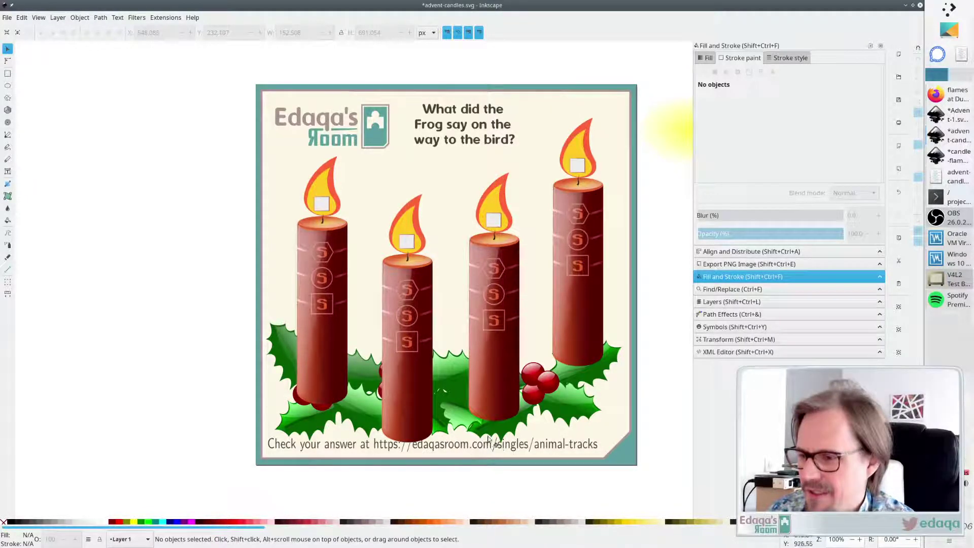
Distribute the centres of all four candles evenly in the horizontal direction
{"action": "left_click", "coordinate": [396, 303]}
{"action": "left_click", "coordinate": [332, 294], "text": "shift"}
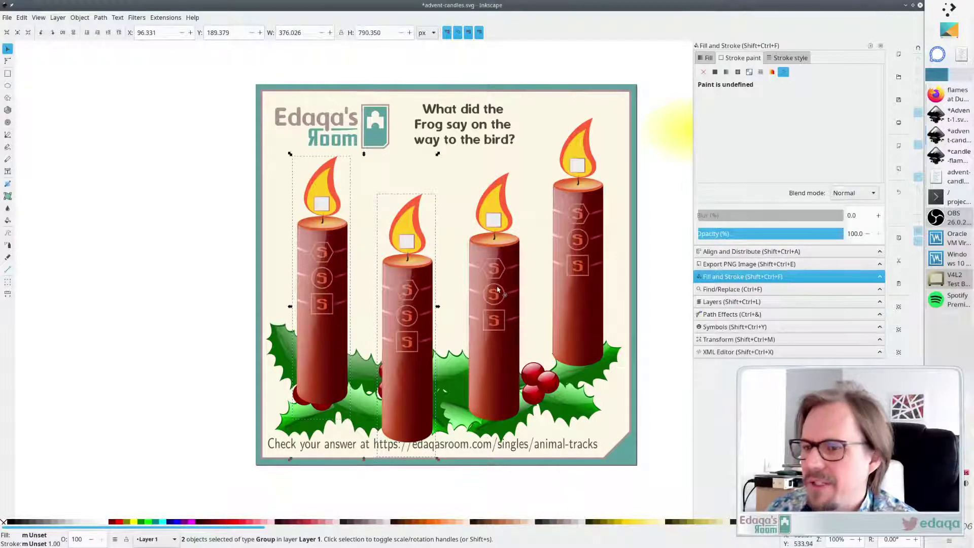
{"action": "left_click", "coordinate": [492, 299], "text": "shift"}
{"action": "left_click", "coordinate": [594, 277], "text": "shift"}
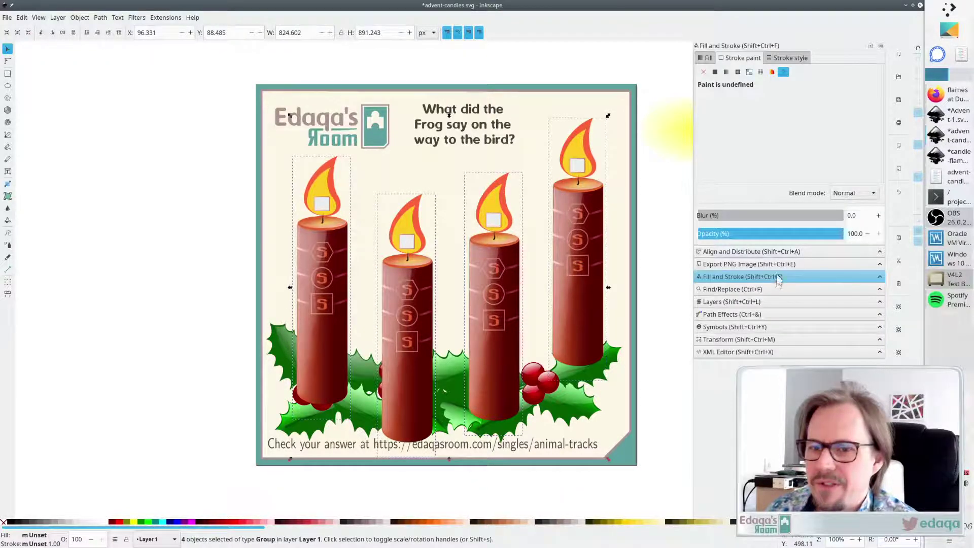
{"action": "left_click", "coordinate": [741, 252]}
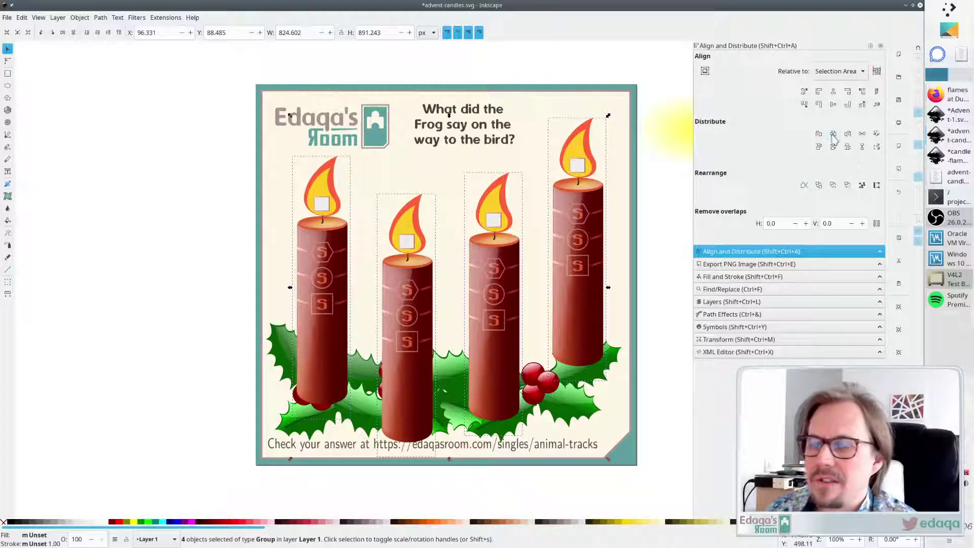
{"action": "left_click", "coordinate": [833, 134]}
{"action": "left_click", "coordinate": [677, 215]}
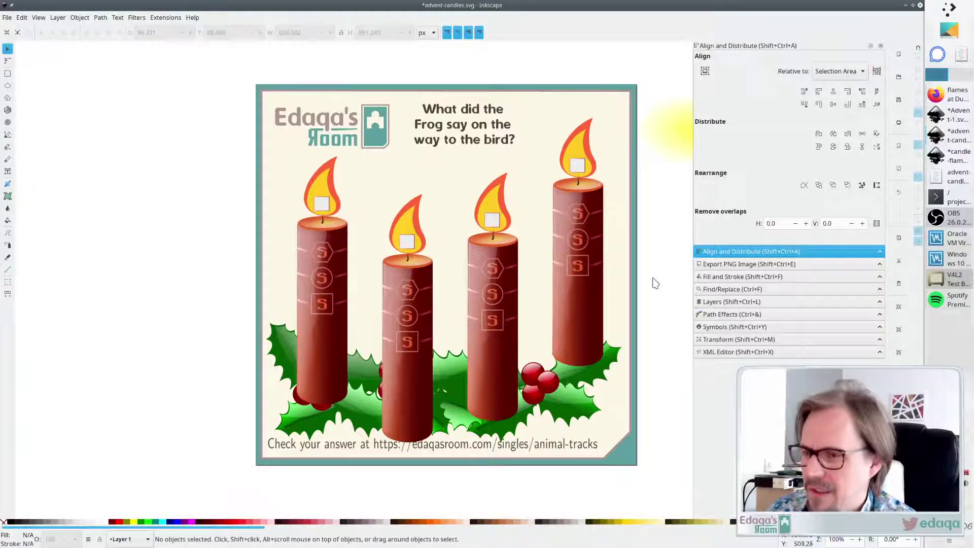
Copy the hexagon outline around the uppermost letter on the first candle
{"action": "scroll", "coordinate": [654, 283], "scroll_direction": "up", "scroll_amount": 2}
{"action": "scroll", "coordinate": [654, 283], "scroll_direction": "down", "scroll_amount": 2}
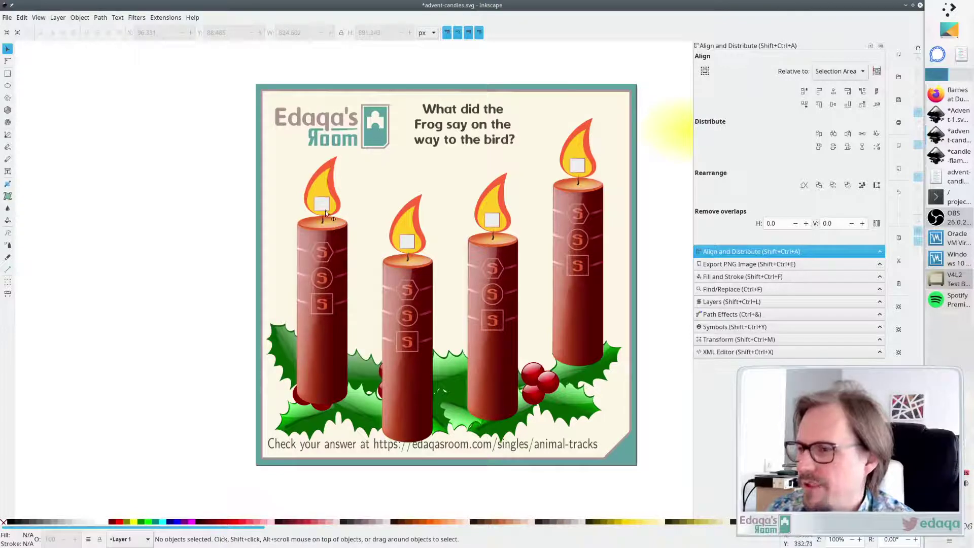
{"action": "left_click", "coordinate": [331, 254]}
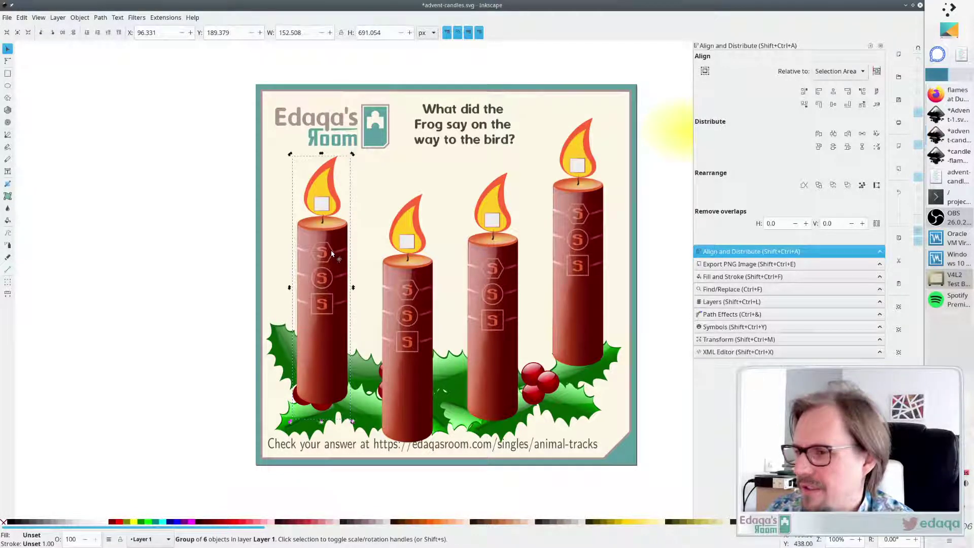
{"action": "double_click", "coordinate": [332, 254]}
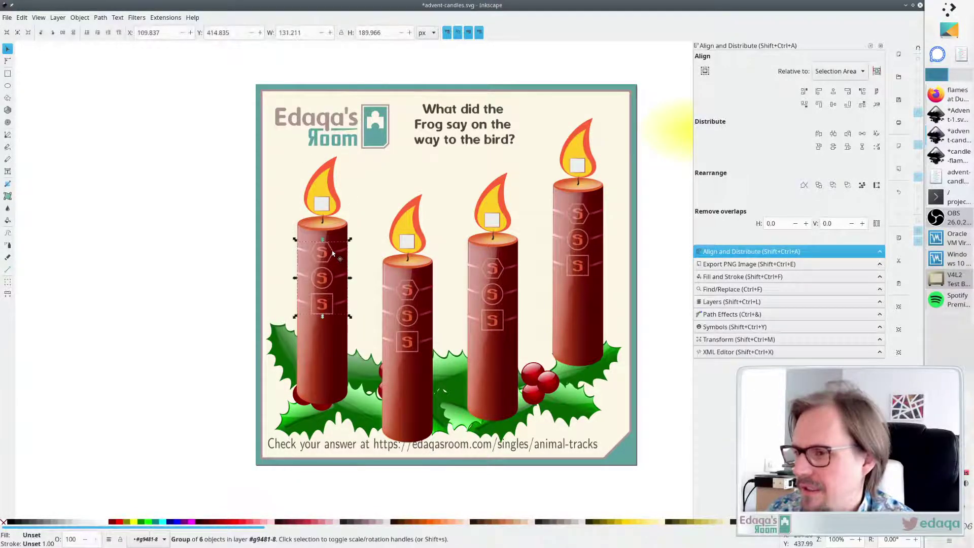
{"action": "double_click", "coordinate": [331, 251]}
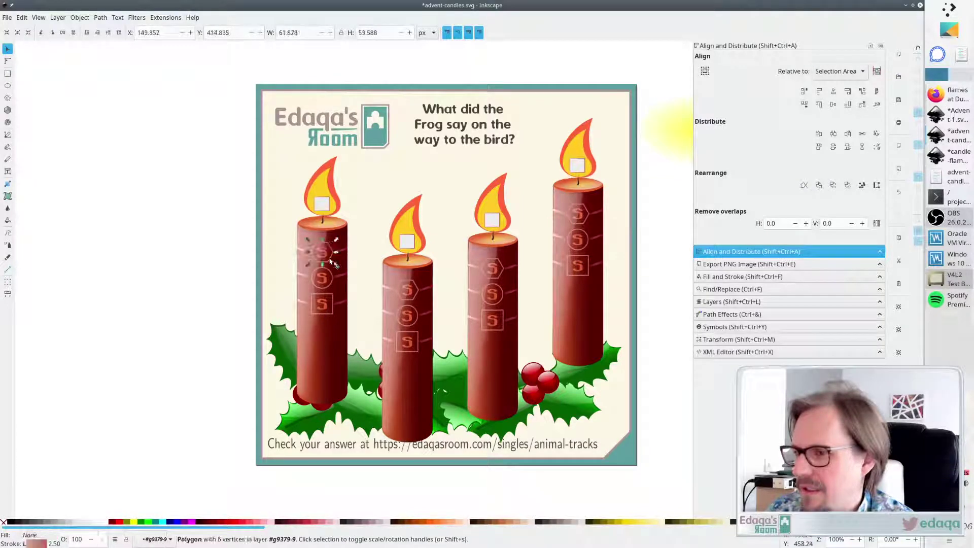
{"action": "key", "text": "ctrl"}
{"action": "key", "text": "Escape"}
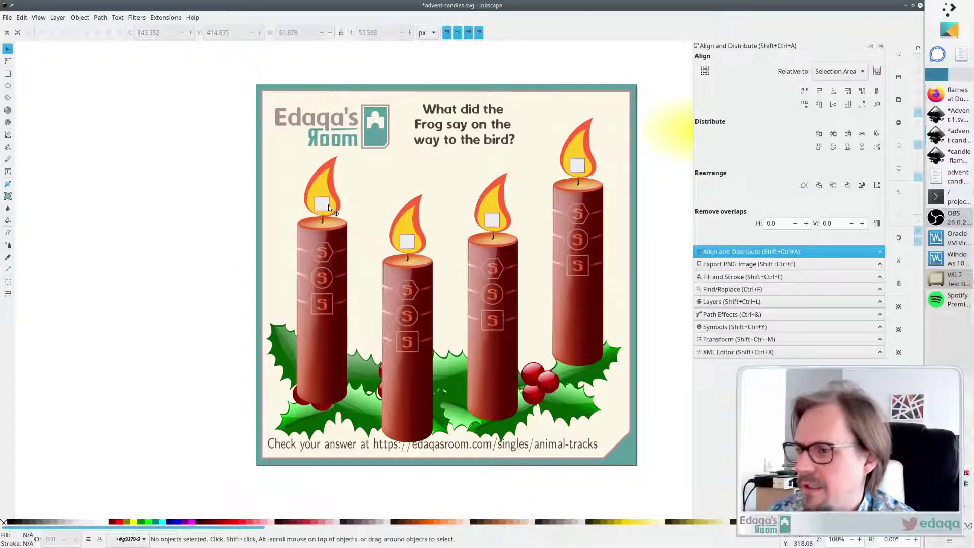
Replace the white square in the first candle's flame with the copied hexagon, about 56 by 48.5 px at about X 147, Y 289 px
{"action": "double_click", "coordinate": [328, 207]}
{"action": "left_click", "coordinate": [323, 205]}
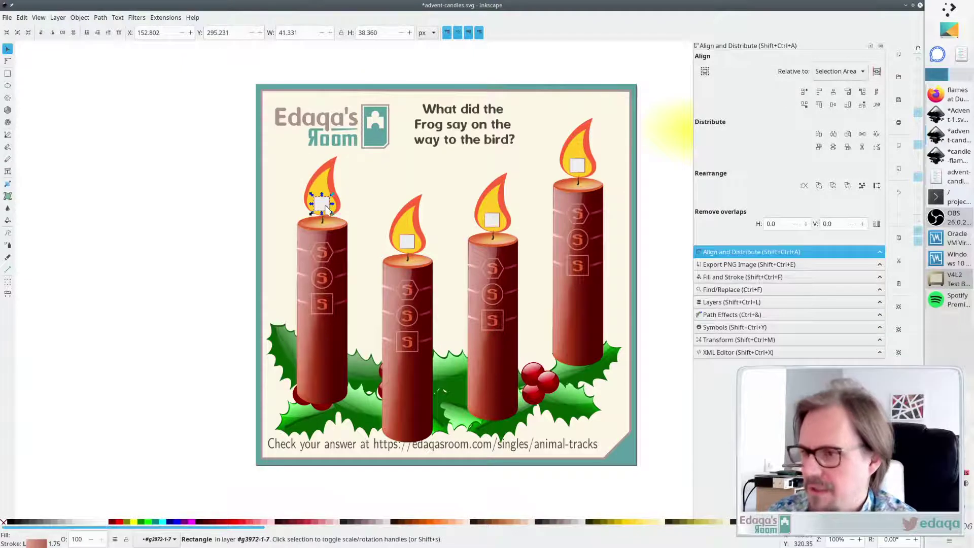
{"action": "key", "text": "Delete"}
{"action": "key", "text": "ctrl+v"}
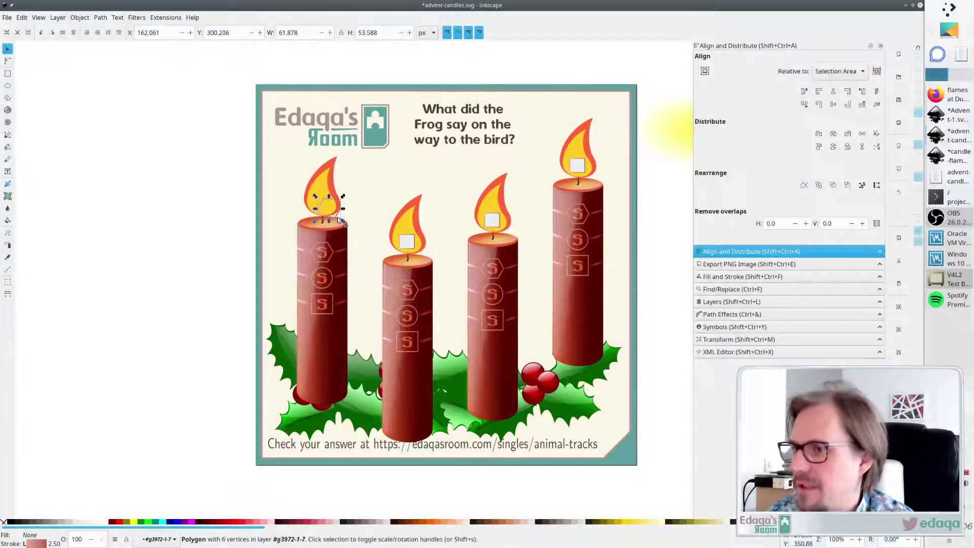
{"action": "mouse_move", "coordinate": [333, 215]}
{"action": "left_mouse_down"}
{"action": "mouse_move", "coordinate": [310, 219]}
{"action": "mouse_move", "coordinate": [328, 208]}
{"action": "left_mouse_up"}
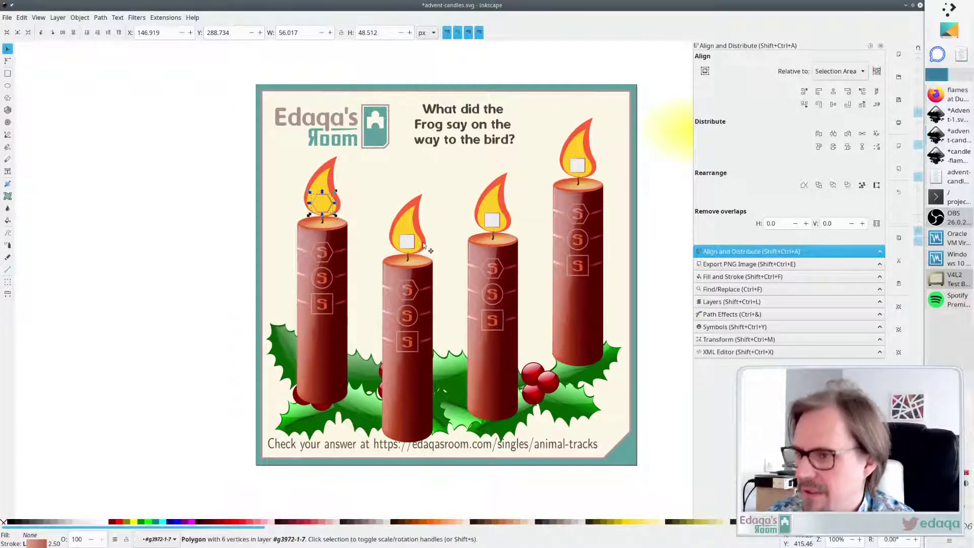
Fill the flame hexagon with the light grey sampled from the second flame's square and shrink it to about 53.7 by 46.5 px
{"action": "key", "text": "d"}
{"action": "left_click", "coordinate": [409, 242]}
{"action": "key", "text": "s"}
{"action": "key", "text": "Escape"}
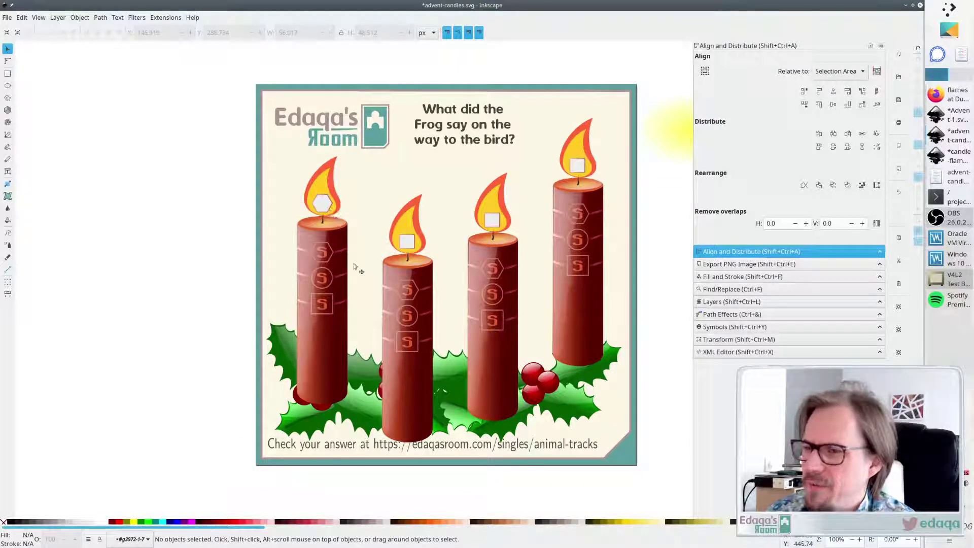
{"action": "left_click", "coordinate": [330, 206]}
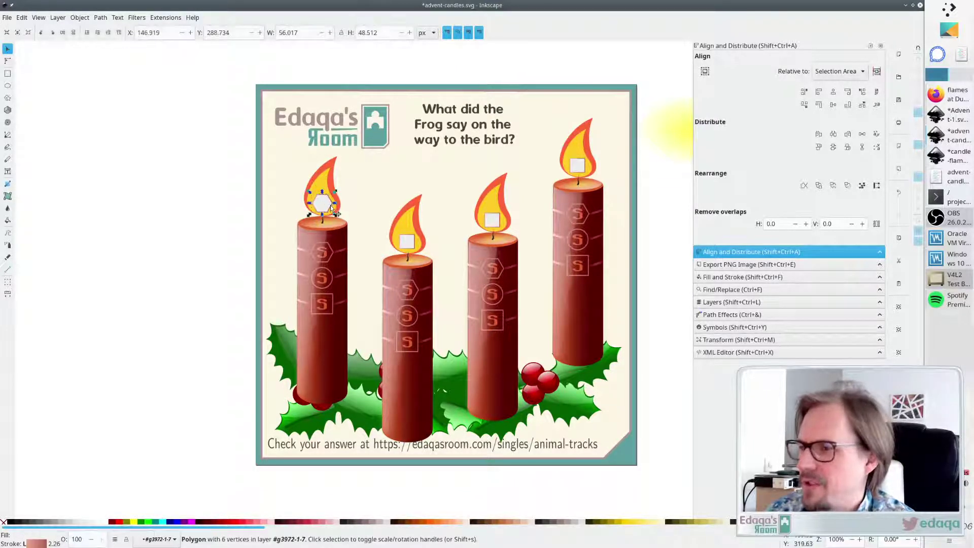
{"action": "left_click_drag", "start_coordinate": [310, 215], "coordinate": [311, 219]}
{"action": "left_click", "coordinate": [411, 184]}
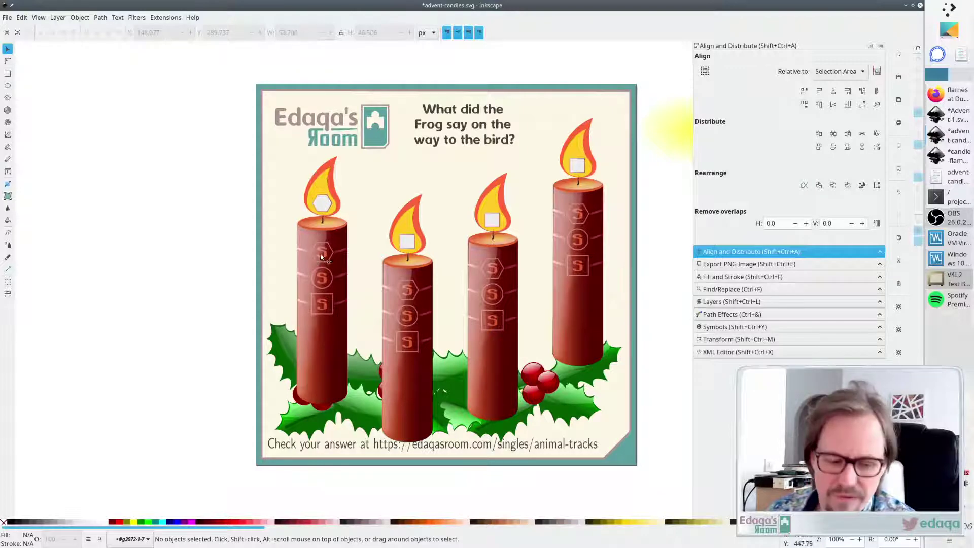
Cut the hexagon from the first flame and put it in place of the third flame's square, at about X 594, Y 334 px
{"action": "left_click", "coordinate": [330, 209]}
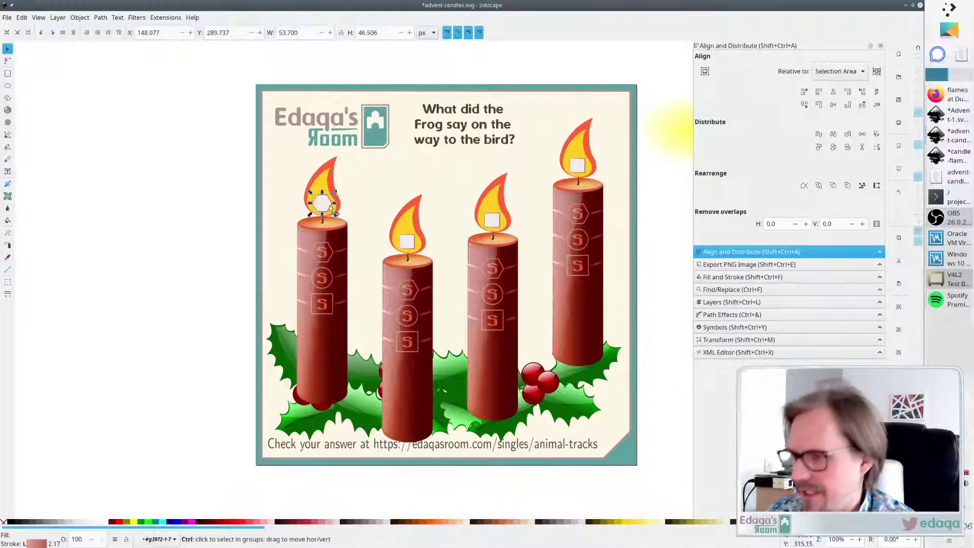
{"action": "key", "text": "Delete"}
{"action": "left_click", "coordinate": [498, 223]}
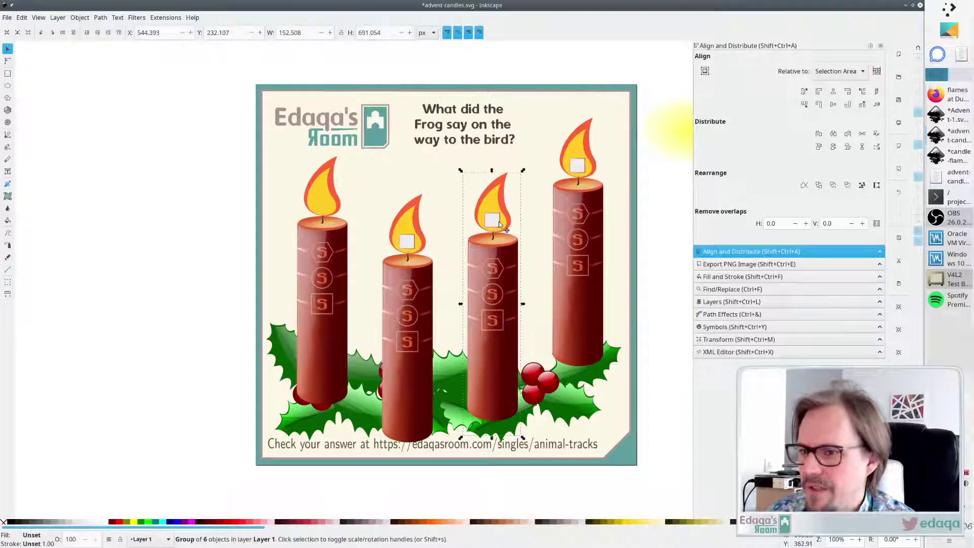
{"action": "key", "text": "Escape"}
{"action": "left_click", "coordinate": [499, 224]}
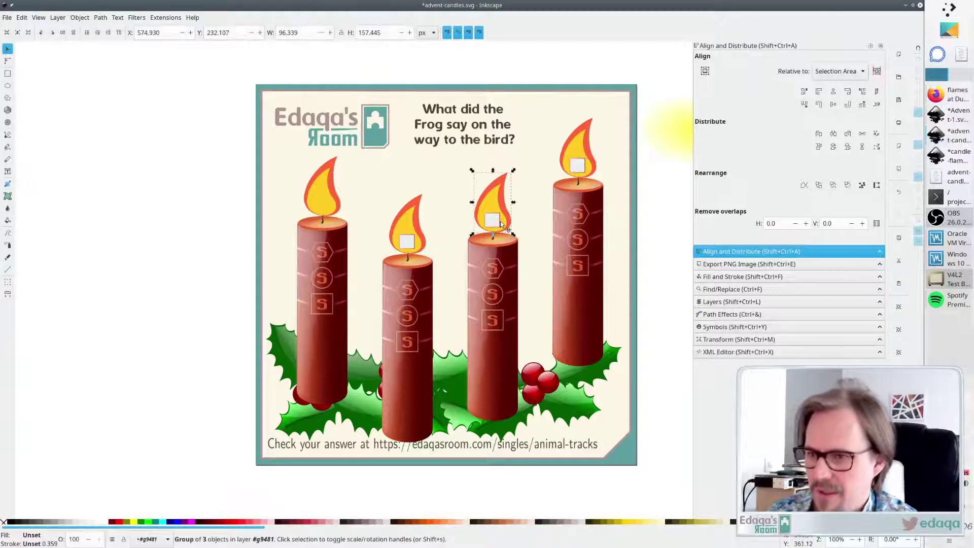
{"action": "key", "text": "Escape"}
{"action": "key", "text": "Delete"}
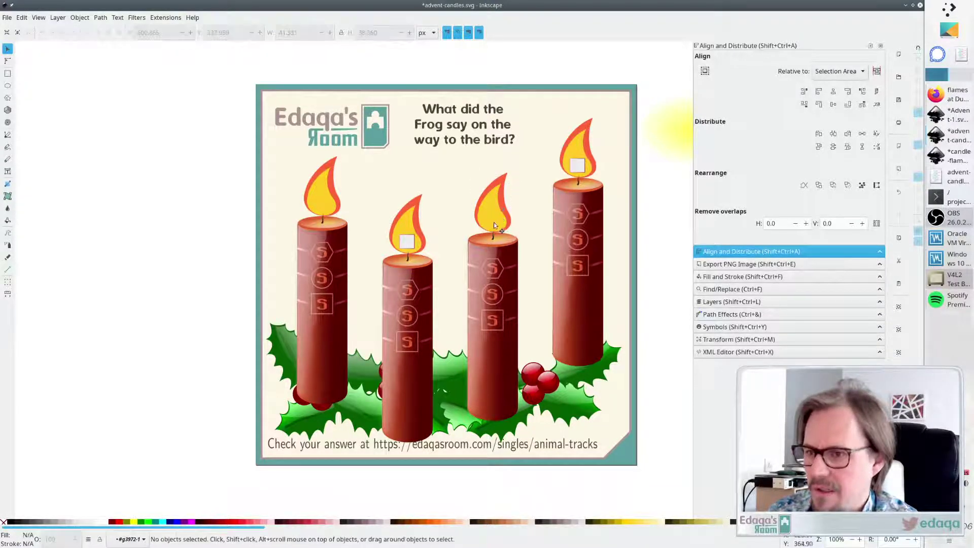
{"action": "key", "text": "ctrl+v"}
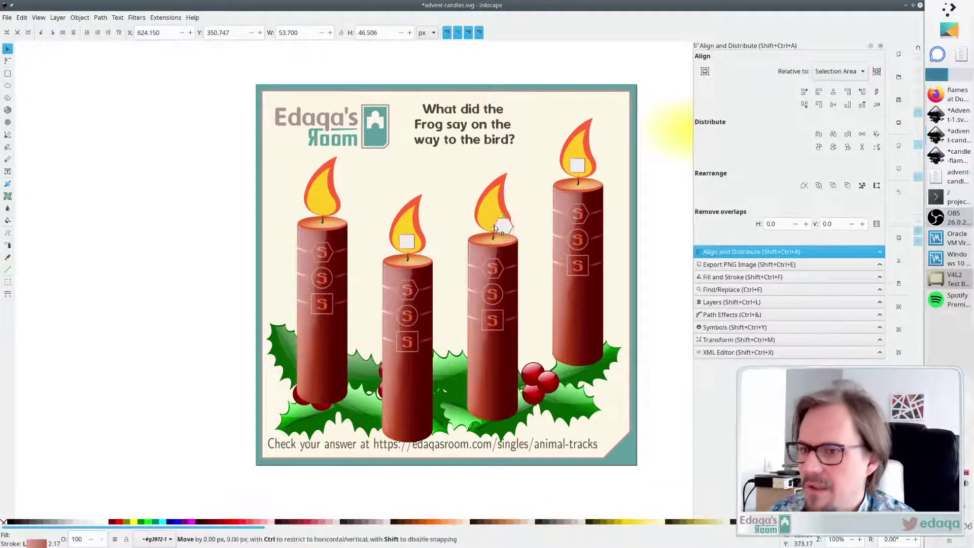
{"action": "left_click_drag", "start_coordinate": [503, 228], "coordinate": [485, 222]}
{"action": "left_click", "coordinate": [475, 190]}
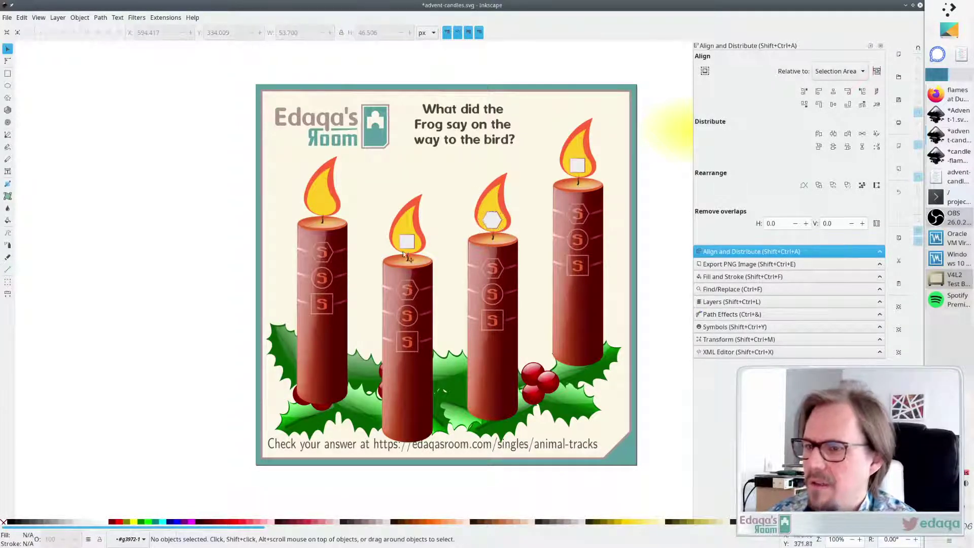
Copy the circle outline from the first candle into its flame and scale it to about 50 by 49 px
{"action": "double_click", "coordinate": [330, 287]}
{"action": "double_click", "coordinate": [330, 287]}
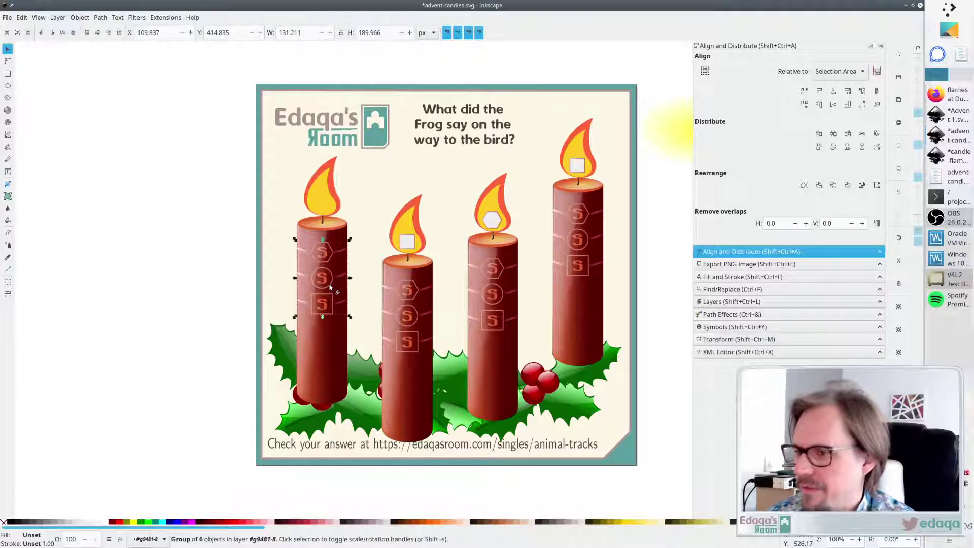
{"action": "left_click", "coordinate": [330, 287]}
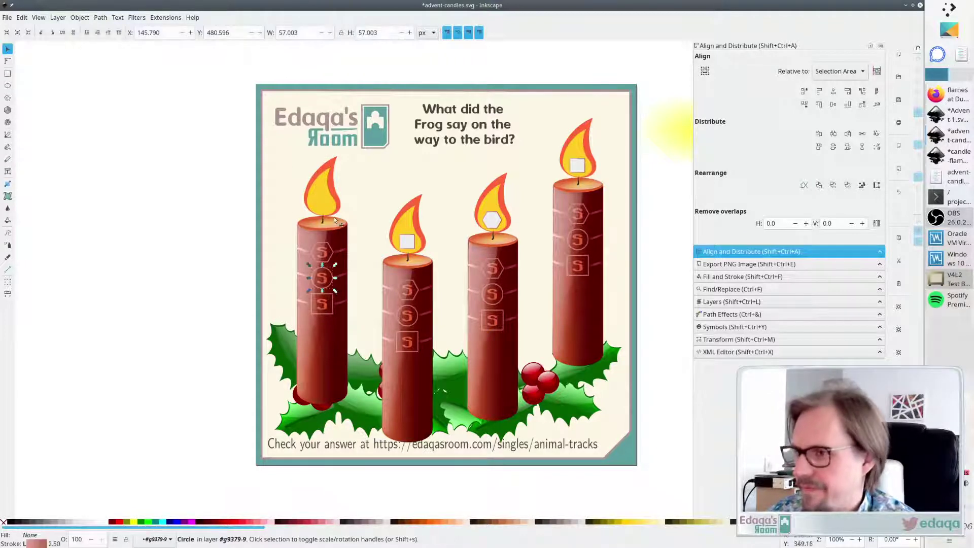
{"action": "key", "text": "Escape"}
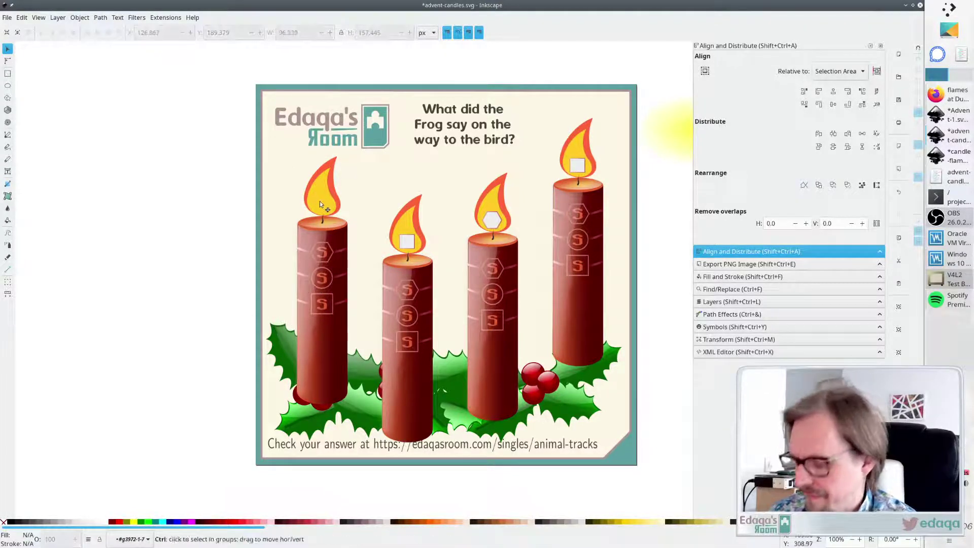
{"action": "left_click", "coordinate": [328, 209], "text": "ctrl"}
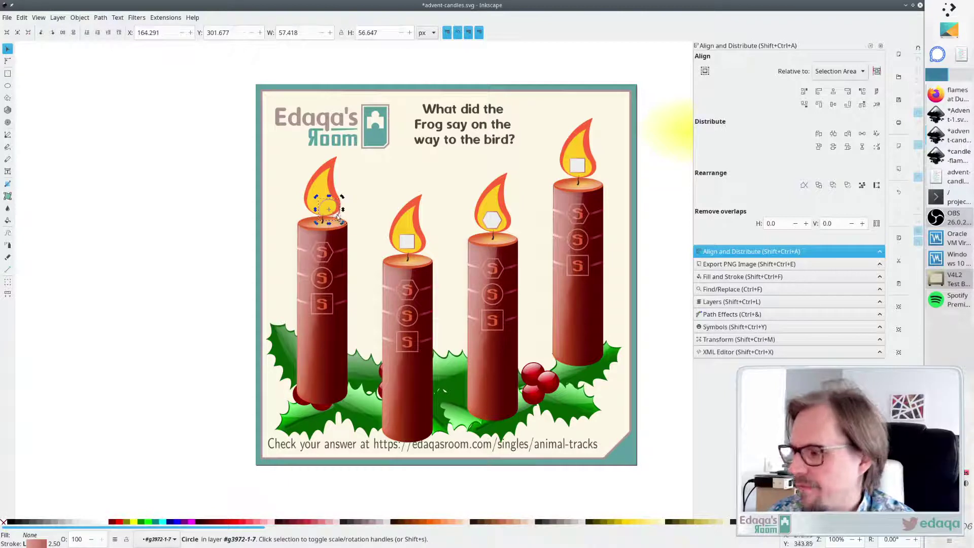
{"action": "left_click_drag", "start_coordinate": [338, 218], "coordinate": [329, 206]}
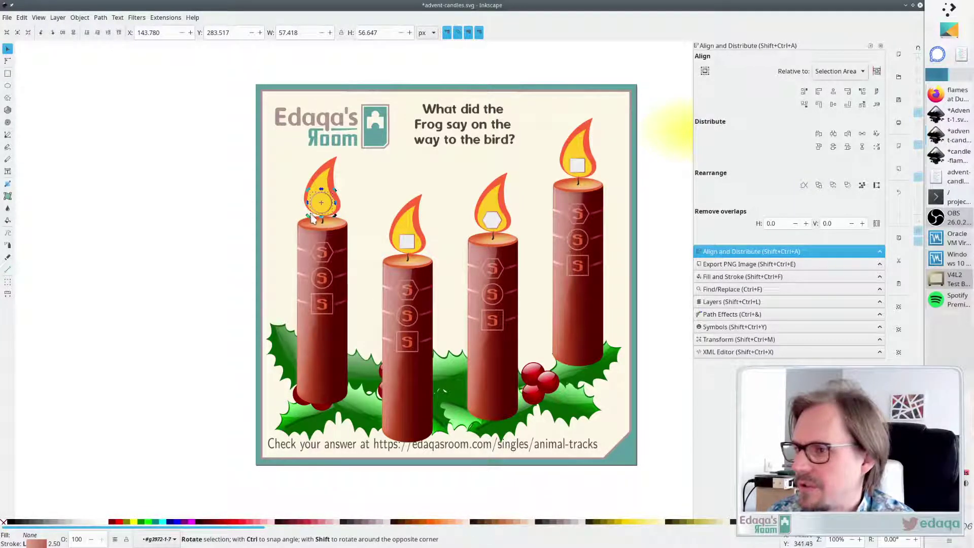
{"action": "left_click_drag", "start_coordinate": [311, 218], "coordinate": [313, 219]}
Fill the flame circle with #eeeeee sampled from the second flame's square and centre it at about X 148, Y 287 px
{"action": "key", "text": "d"}
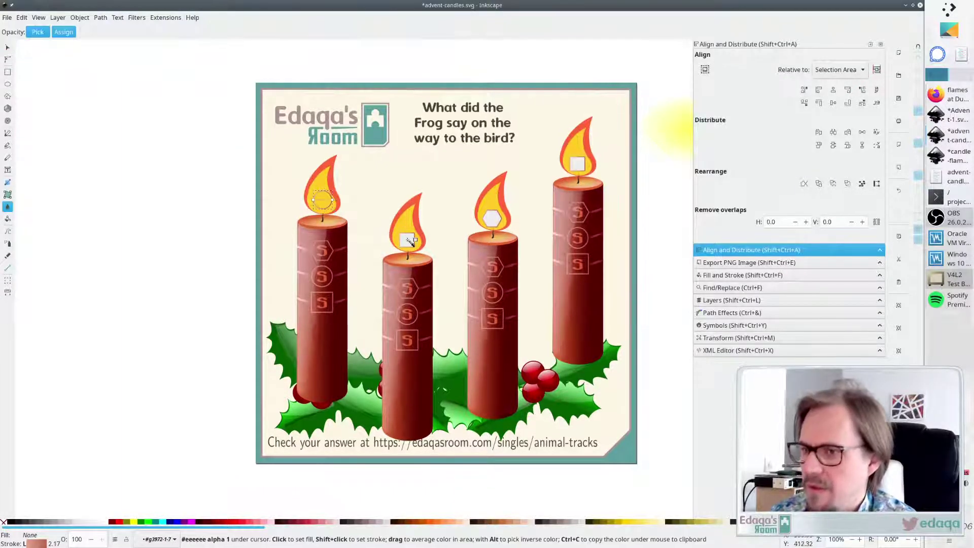
{"action": "left_click", "coordinate": [410, 241]}
{"action": "key", "text": "s"}
{"action": "key", "text": "Escape"}
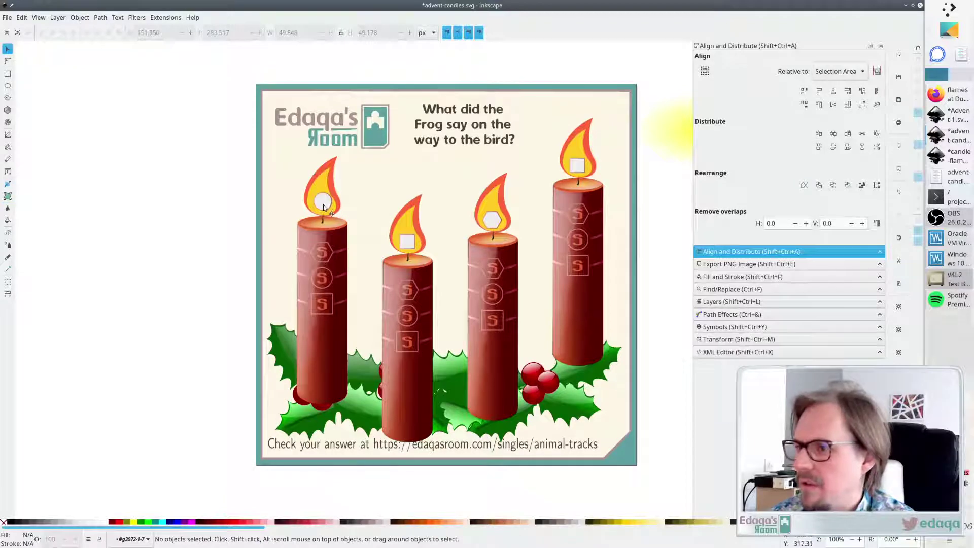
{"action": "left_click_drag", "start_coordinate": [323, 207], "coordinate": [322, 209]}
{"action": "left_click", "coordinate": [641, 248]}
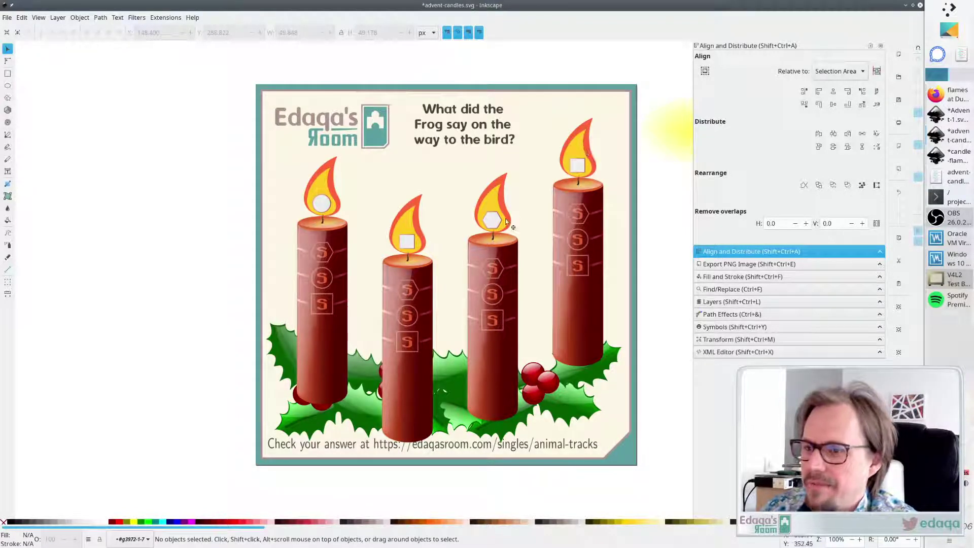
{"action": "left_click", "coordinate": [492, 219]}
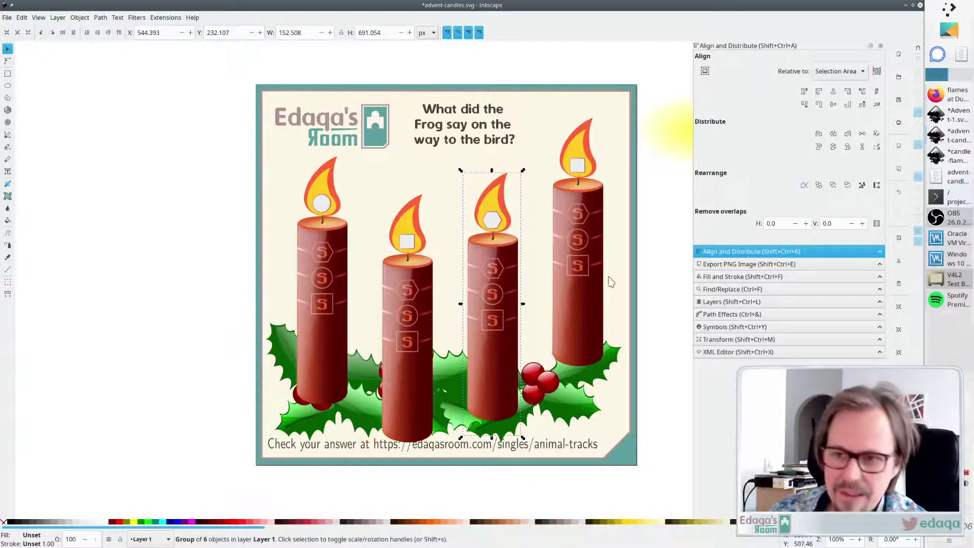
{"action": "left_click", "coordinate": [656, 250]}
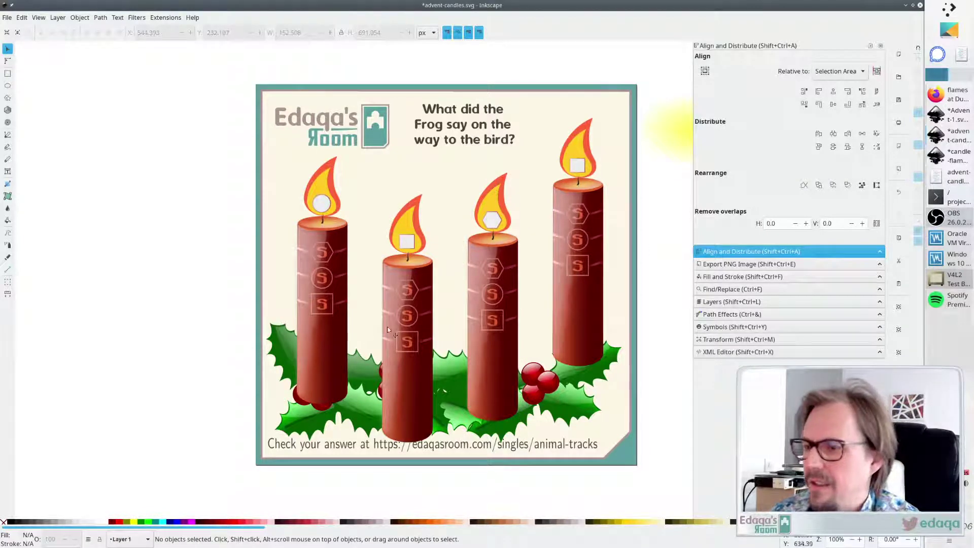
{"action": "left_click", "coordinate": [331, 332]}
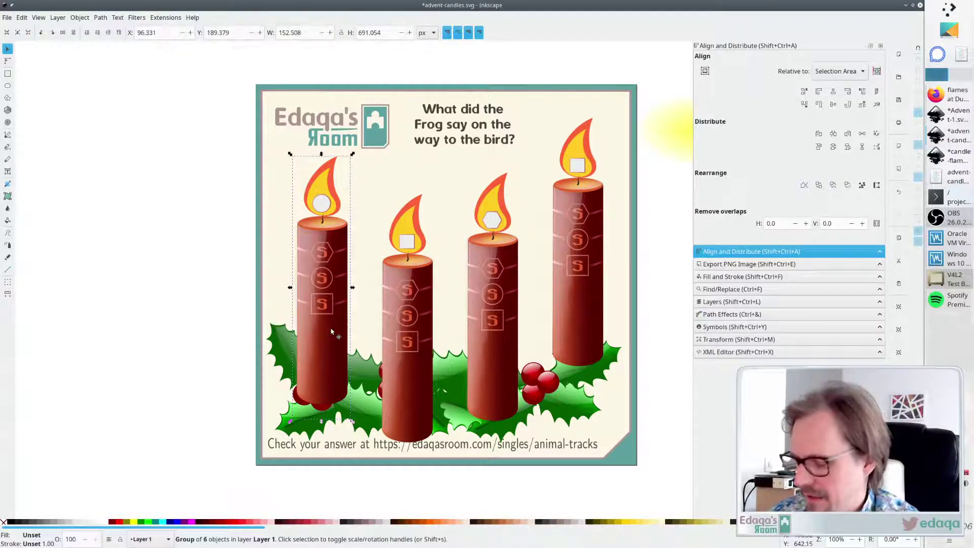
{"action": "left_click", "coordinate": [404, 323]}
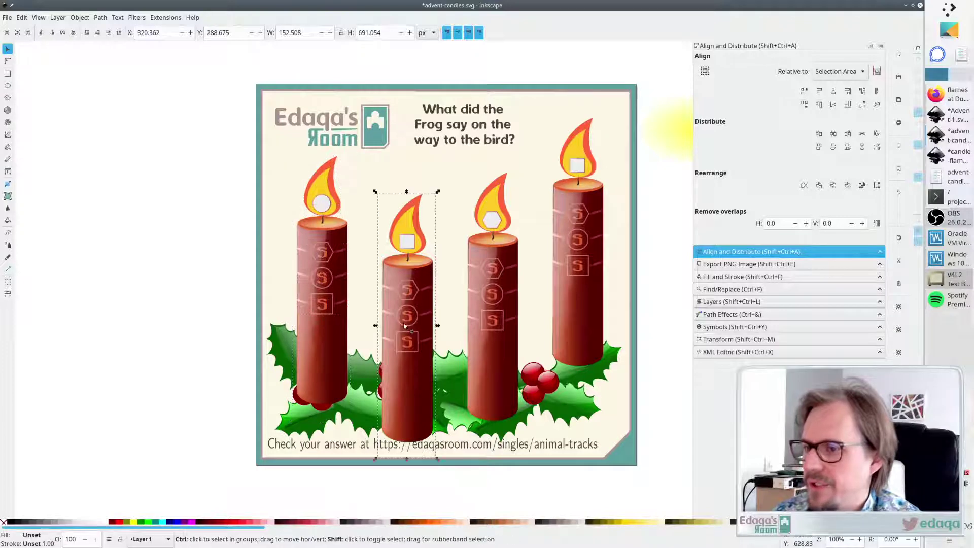
{"action": "left_click", "coordinate": [486, 316]}
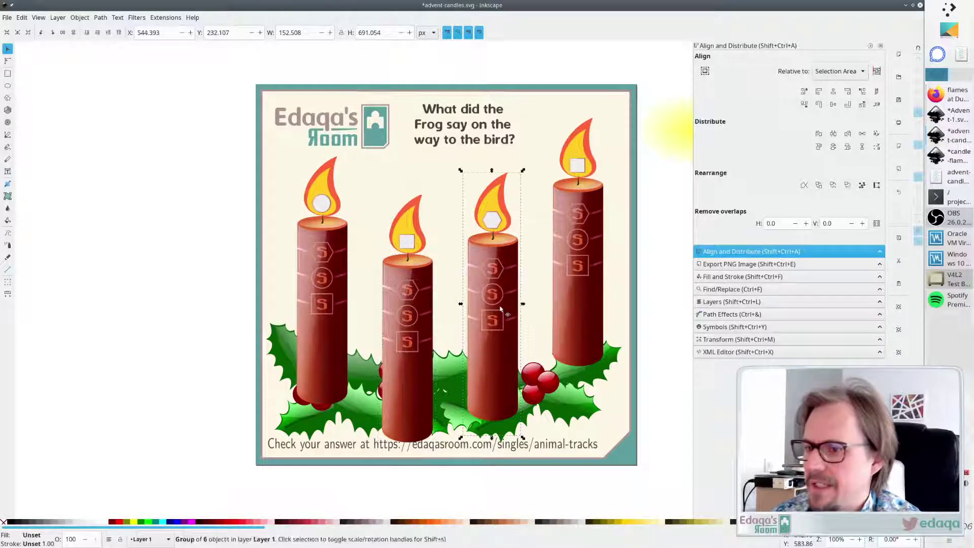
{"action": "left_click", "coordinate": [595, 296]}
{"action": "left_click", "coordinate": [669, 278]}
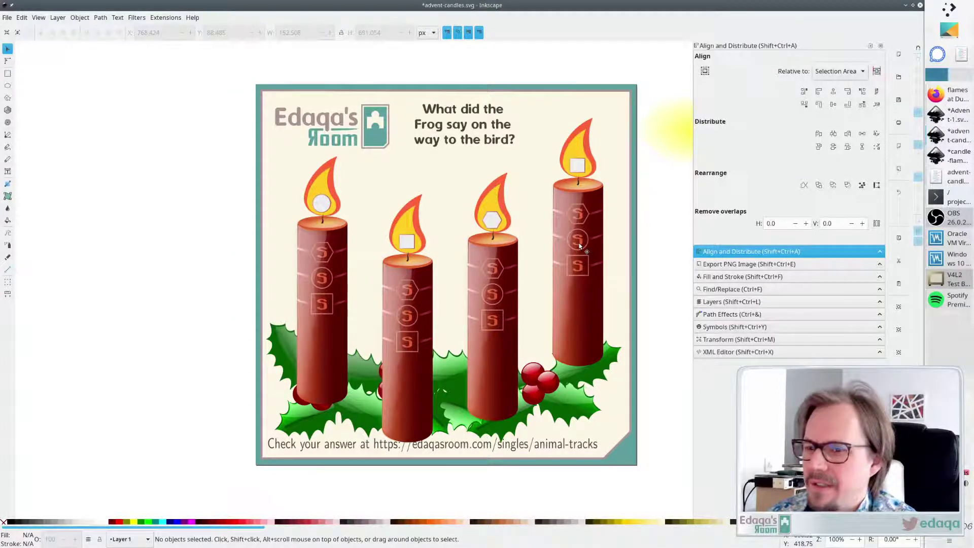
Change the fourth candle's hexagon and circle letters to R and O, and the first candle's circle letter to N
{"action": "key", "text": "t"}
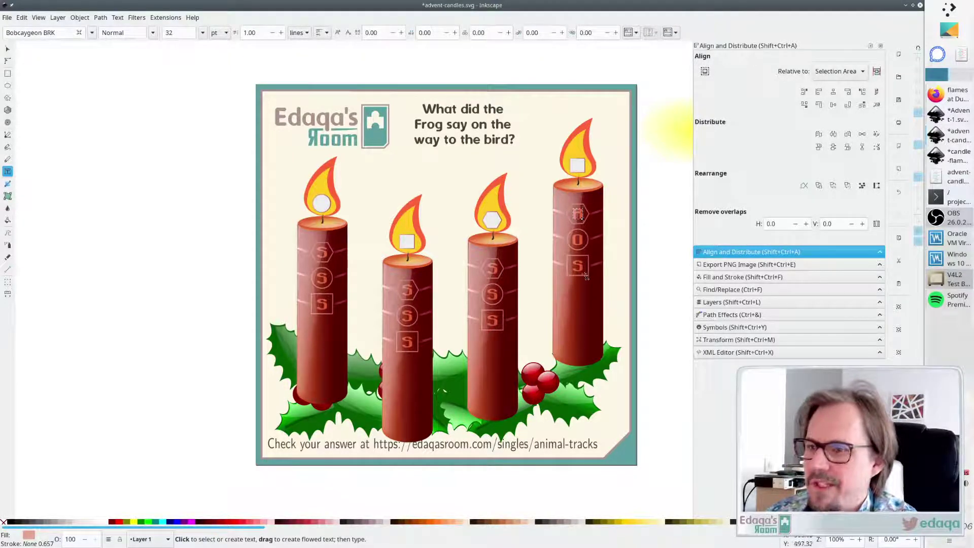
{"action": "left_click", "coordinate": [323, 278]}
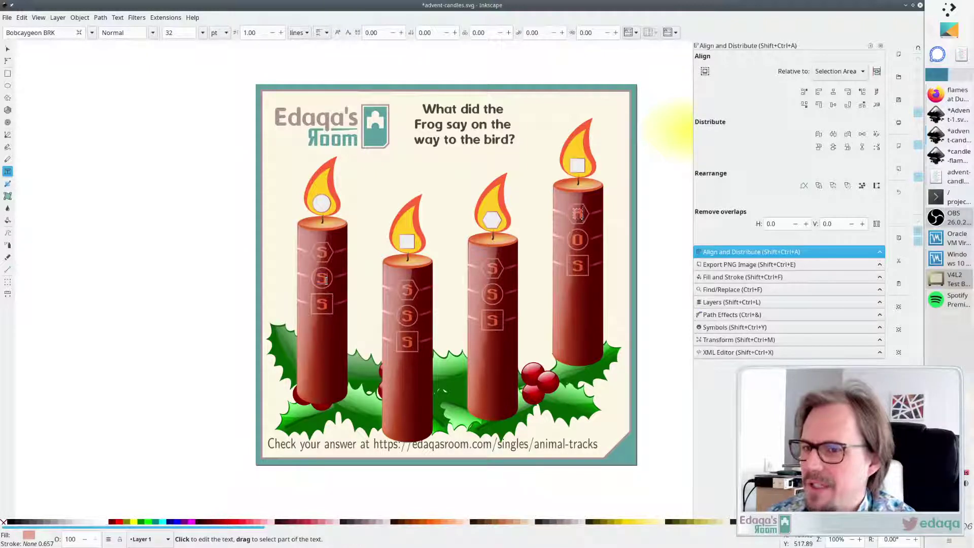
{"action": "key", "text": "BackSpace"}
{"action": "type", "text": "N"}
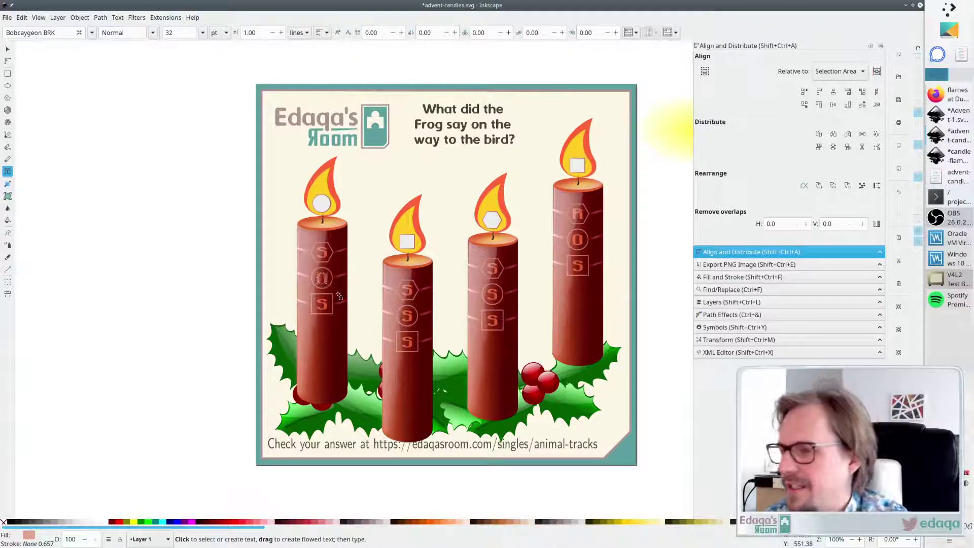
Change the first candle's hexagon letter to T and its square letter to E
{"action": "left_click", "coordinate": [323, 254]}
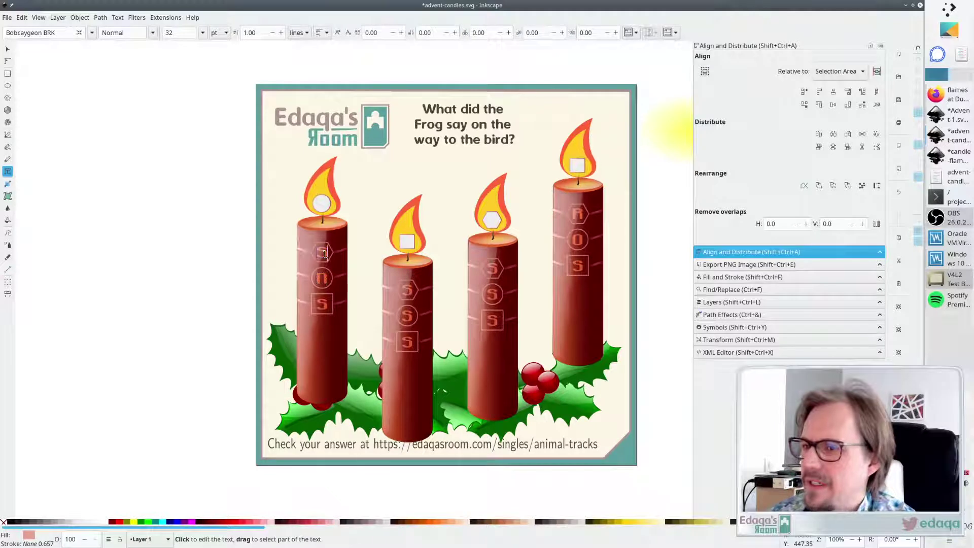
{"action": "key", "text": "BackSpace"}
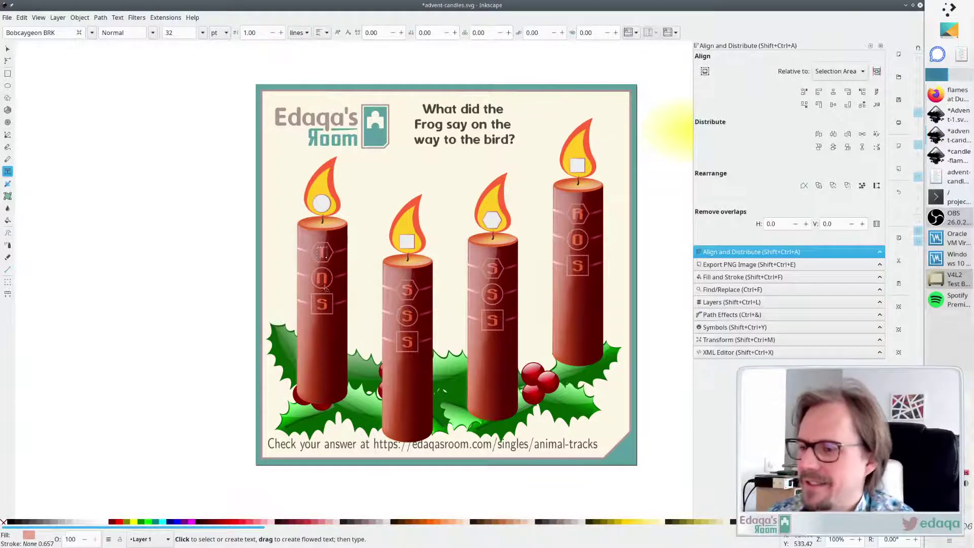
{"action": "left_click", "coordinate": [324, 304]}
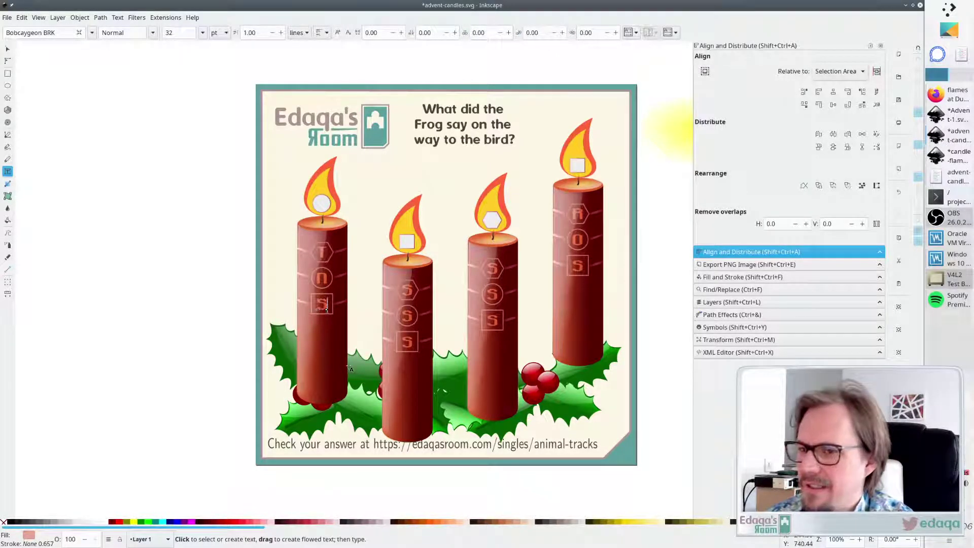
{"action": "key", "text": "BackSpace"}
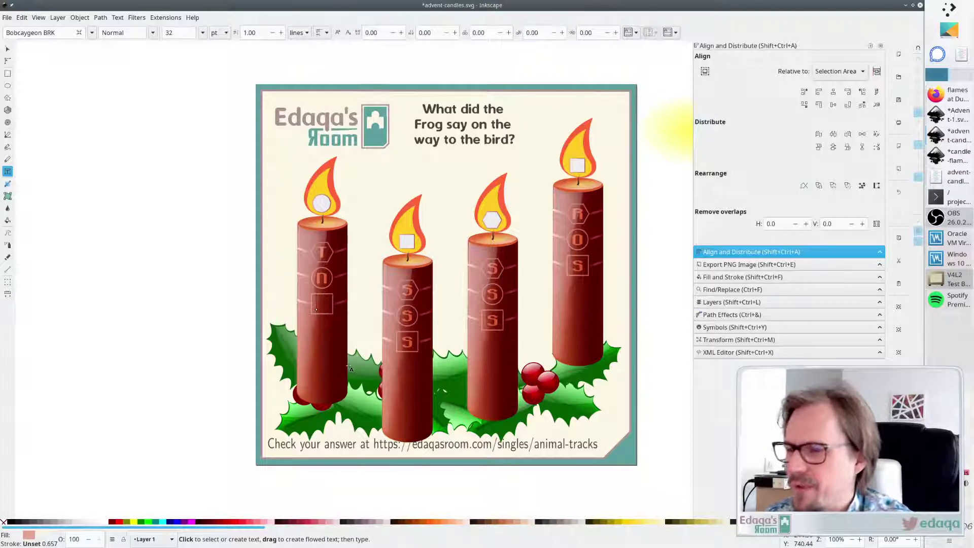
{"action": "type", "text": "c"}
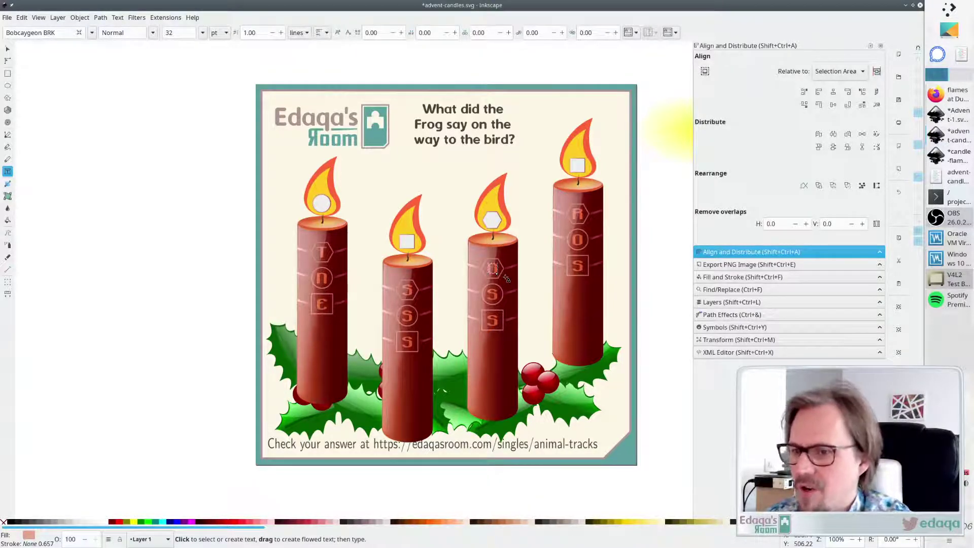
Change the third candle's circle letter to A and its square letter to D
{"action": "left_click", "coordinate": [507, 299]}
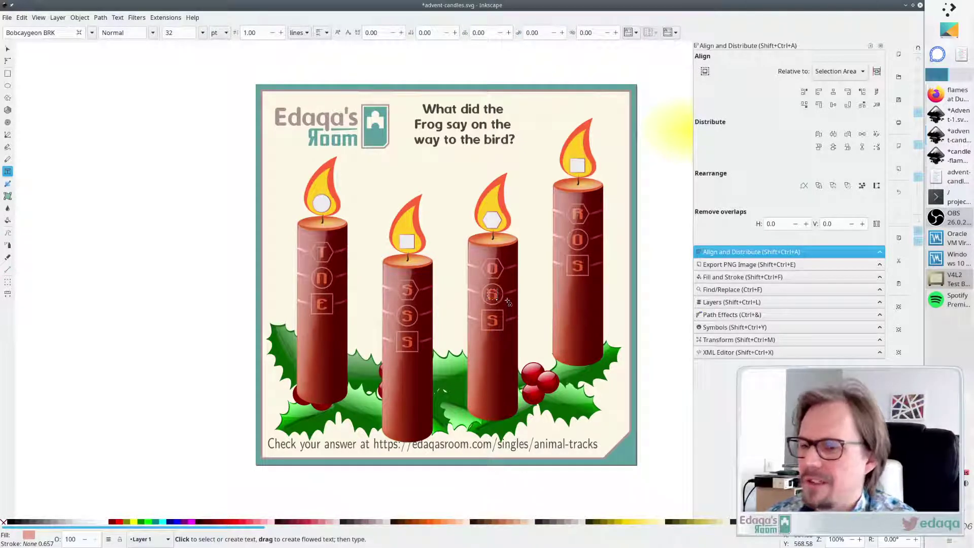
{"action": "type", "text": "A"}
{"action": "left_click", "coordinate": [504, 329]}
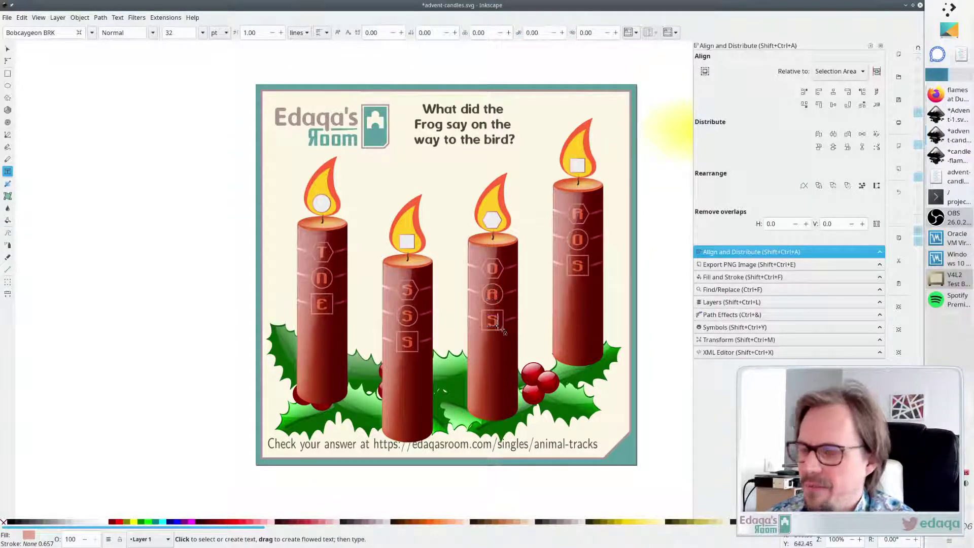
{"action": "key", "text": "BackSpace"}
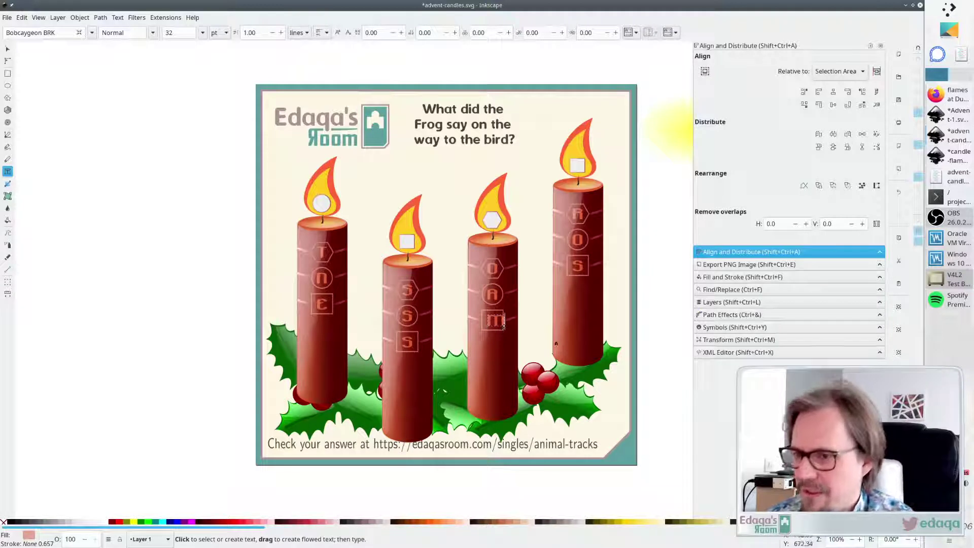
{"action": "type", "text": "D"}
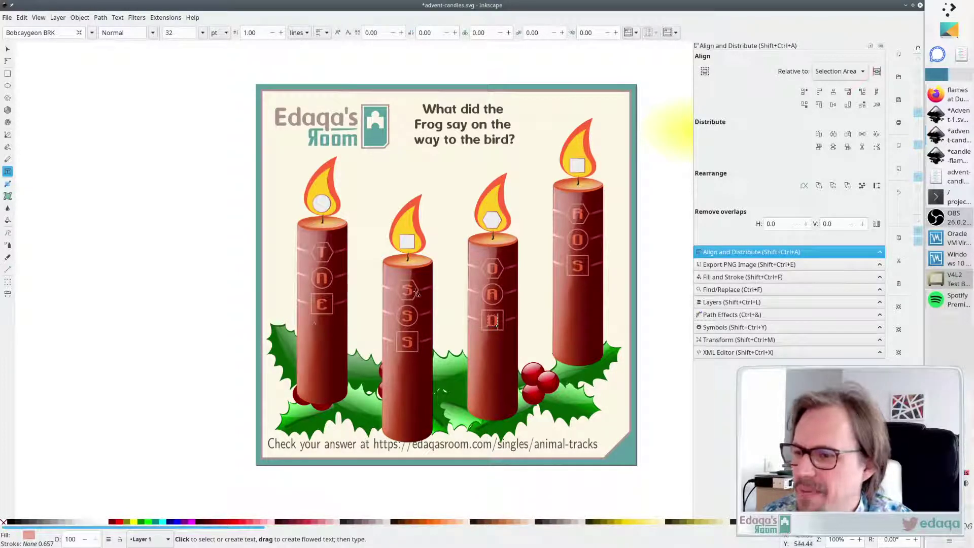
Replace the second candle's placeholder letters with I in the hexagon, H in the circle and W in the square
{"action": "left_click", "coordinate": [424, 352]}
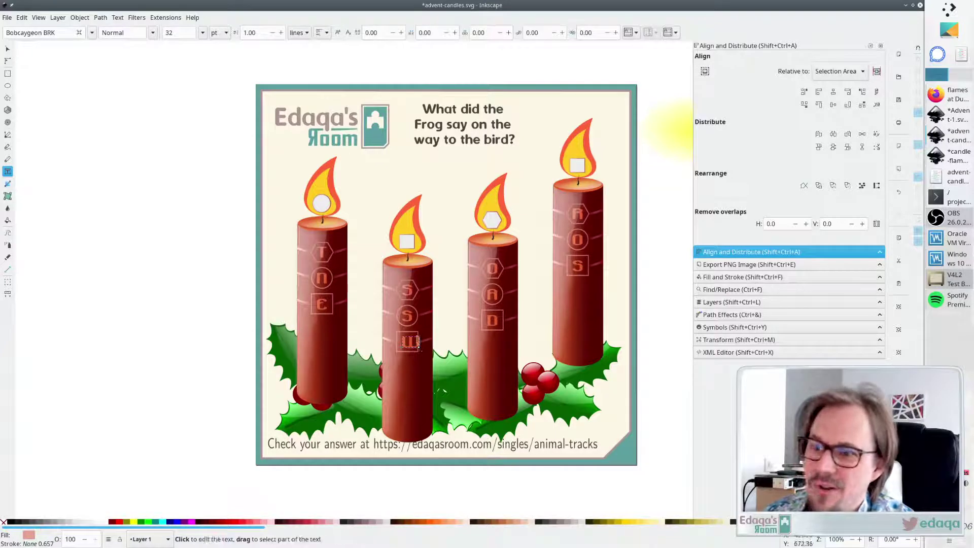
{"action": "left_click", "coordinate": [407, 289]}
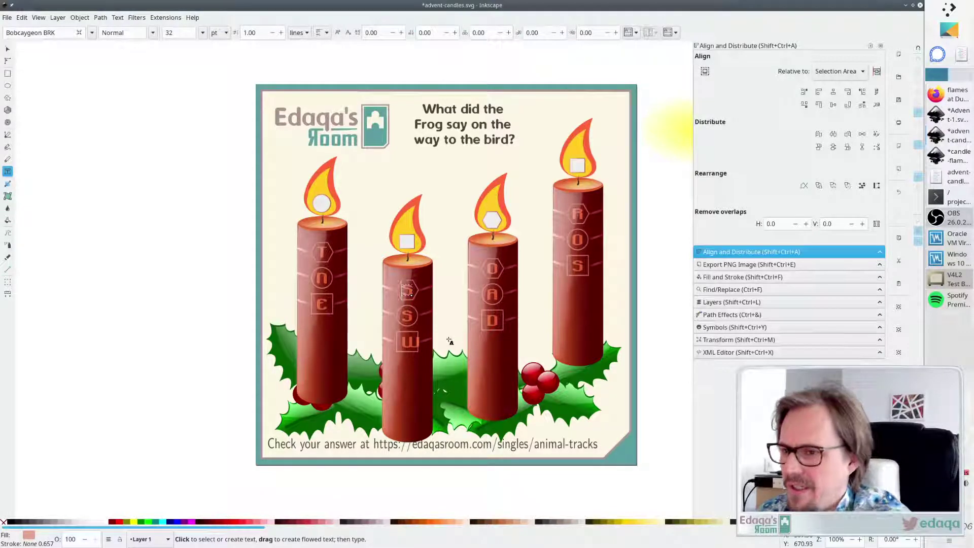
{"action": "key", "text": "BackSpace"}
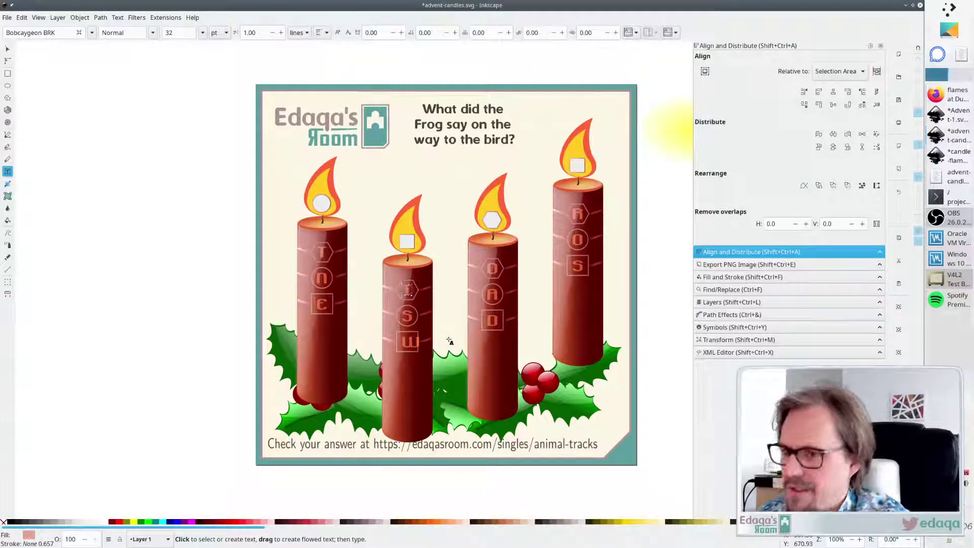
{"action": "type", "text": "I"}
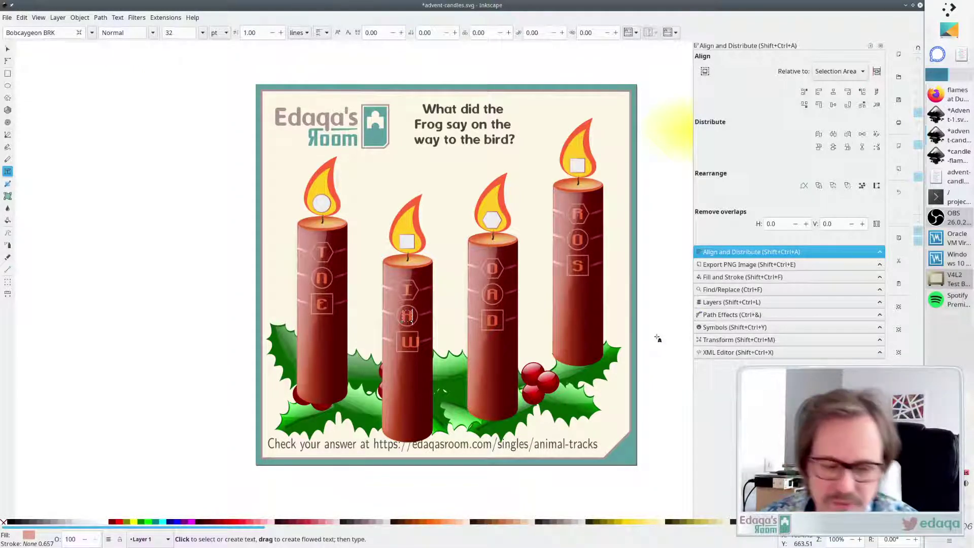
{"action": "key", "text": "Escape"}
{"action": "key", "text": "F1"}
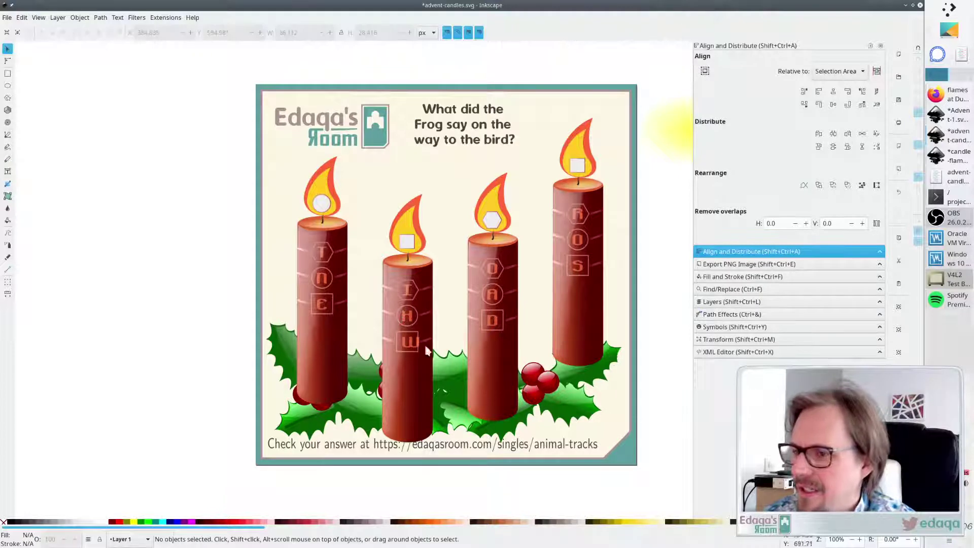
Shift the W on the second candle sideways to X about 377 px so it sits centred in its square
{"action": "left_click", "coordinate": [410, 348]}
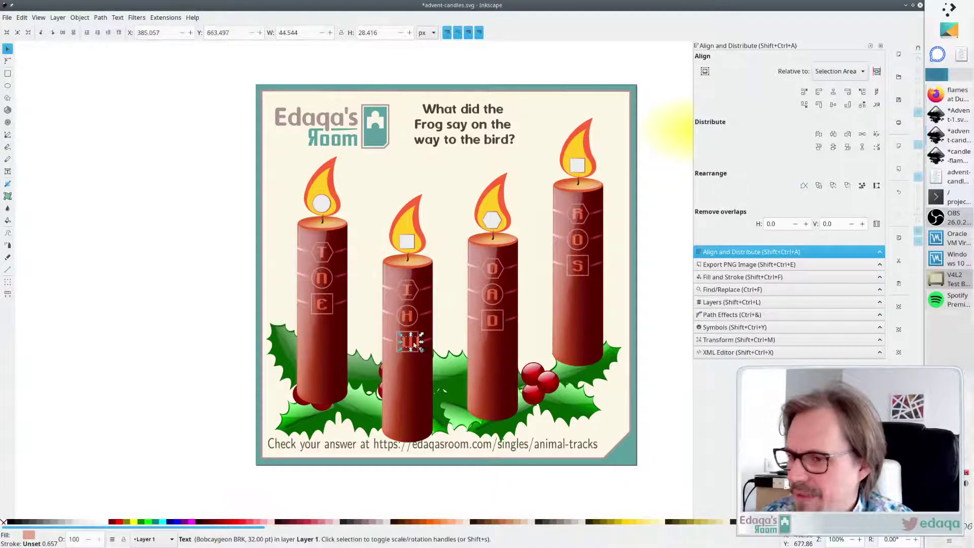
{"action": "left_click_drag", "start_coordinate": [409, 347], "coordinate": [406, 347]}
{"action": "key", "text": "ctrl+z"}
{"action": "left_click", "coordinate": [686, 328]}
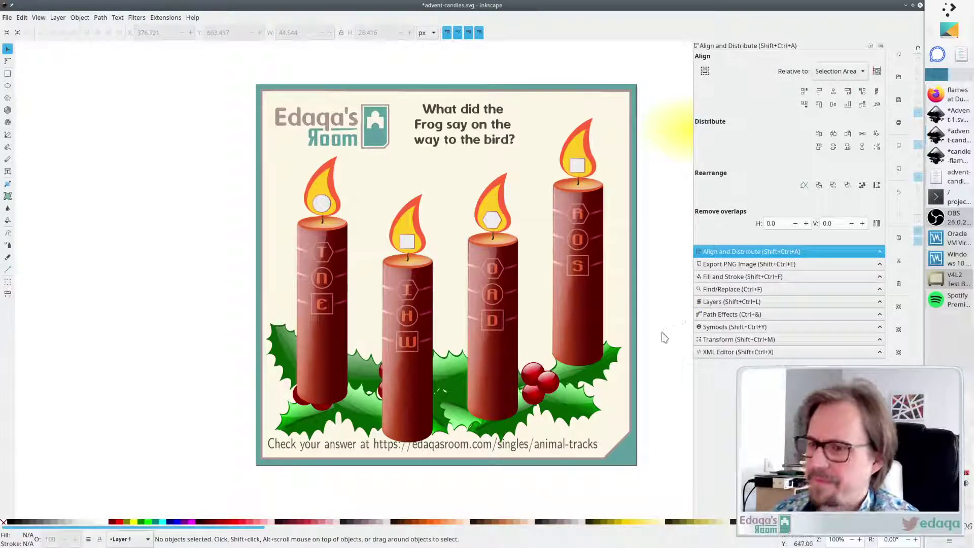
Try to align the second candle's letters I, H and W on a common vertical centre axis
{"action": "left_click", "coordinate": [409, 343]}
{"action": "left_click", "coordinate": [408, 316], "text": "shift"}
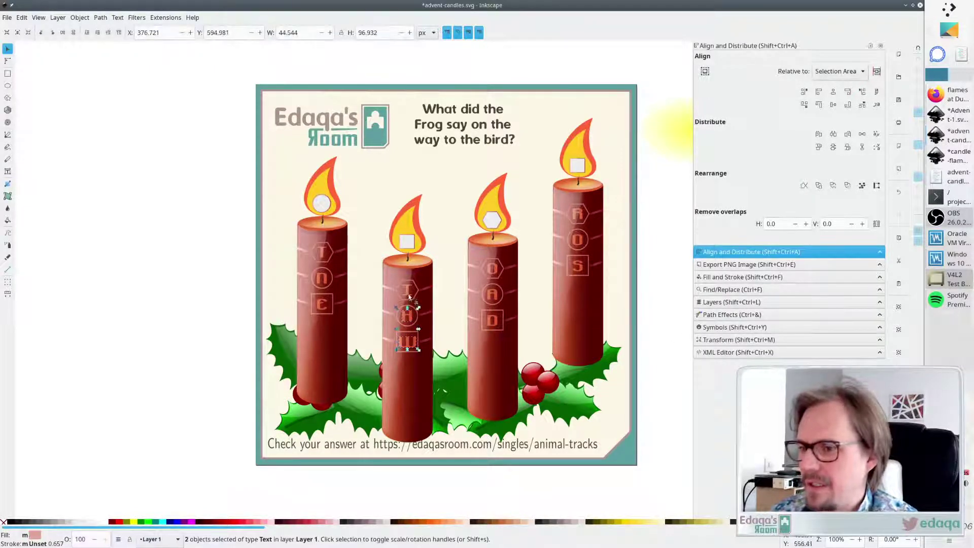
{"action": "left_click", "coordinate": [407, 290], "text": "shift"}
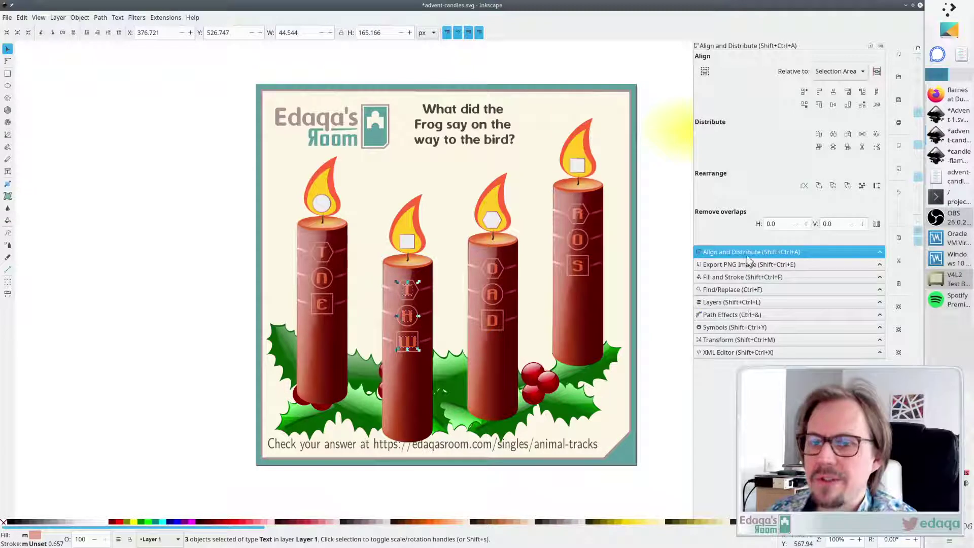
{"action": "left_click", "coordinate": [836, 103]}
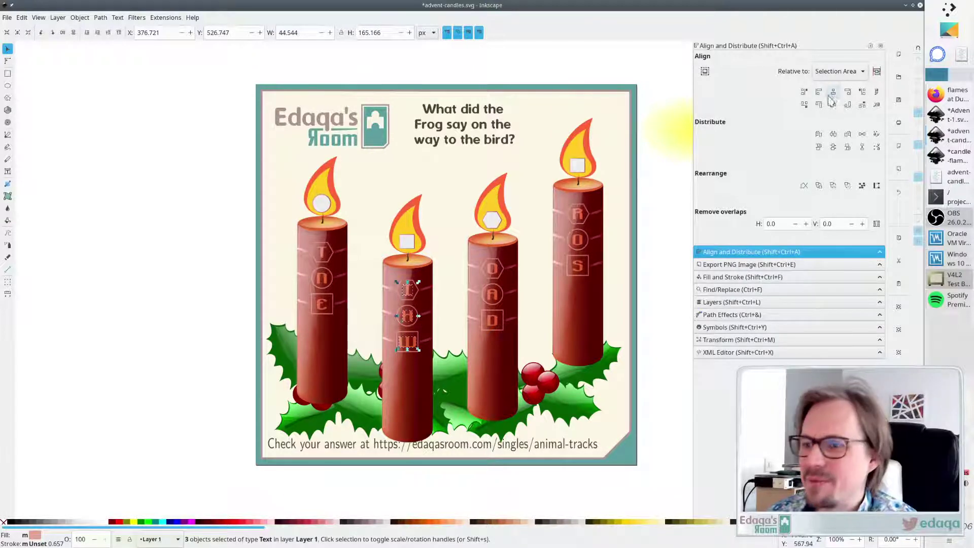
{"action": "left_click", "coordinate": [668, 304]}
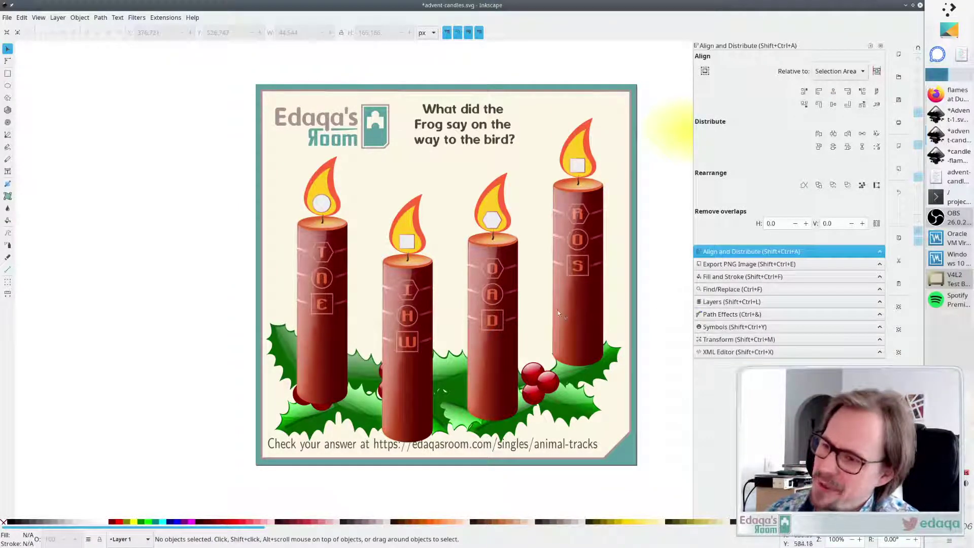
Replace the letter in the third candle's square with M
{"action": "double_click", "coordinate": [497, 326]}
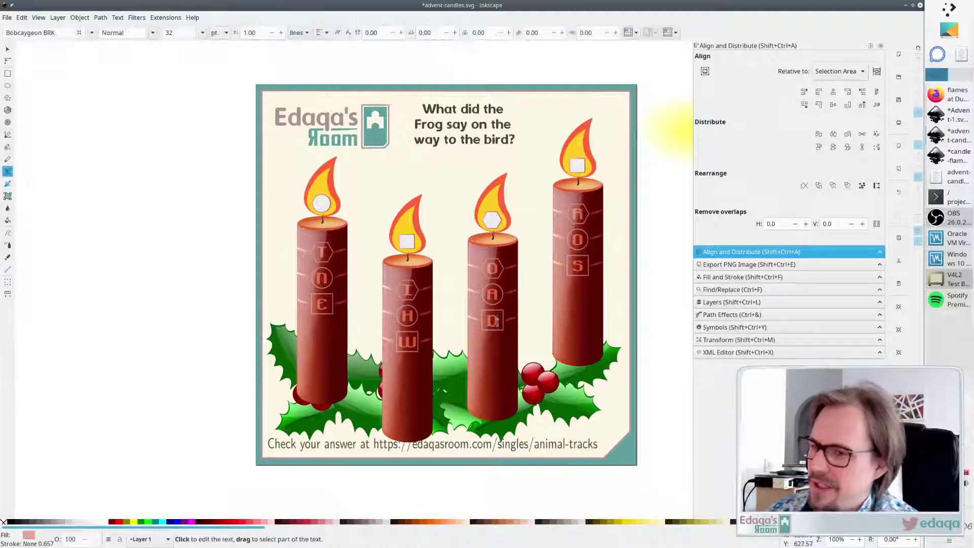
{"action": "key", "text": "BackSpace"}
{"action": "type", "text": "m"}
{"action": "right_click", "coordinate": [509, 332]}
{"action": "key", "text": "Escape"}
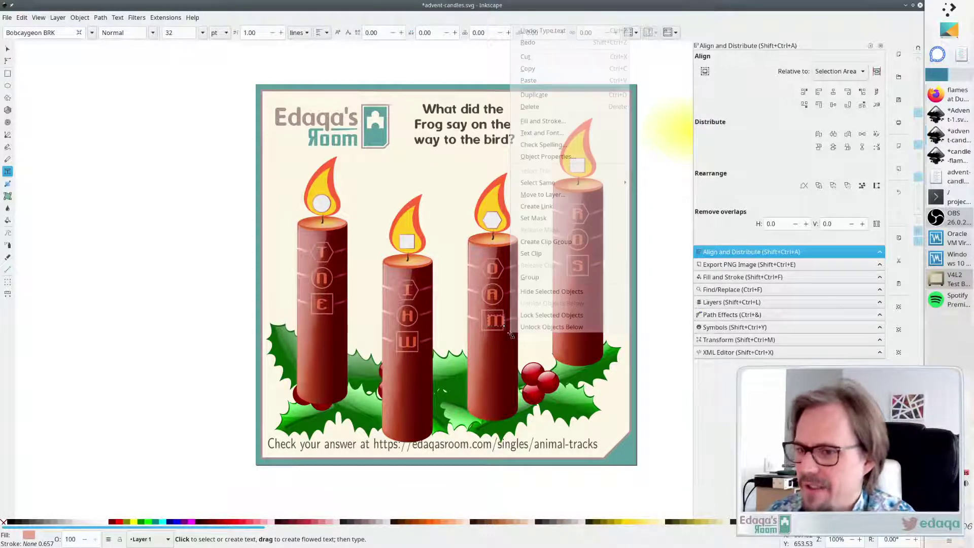
Move the M on the third candle to X about 601 px so it sits centred in its square
{"action": "key", "text": "s"}
{"action": "left_click", "coordinate": [497, 324]}
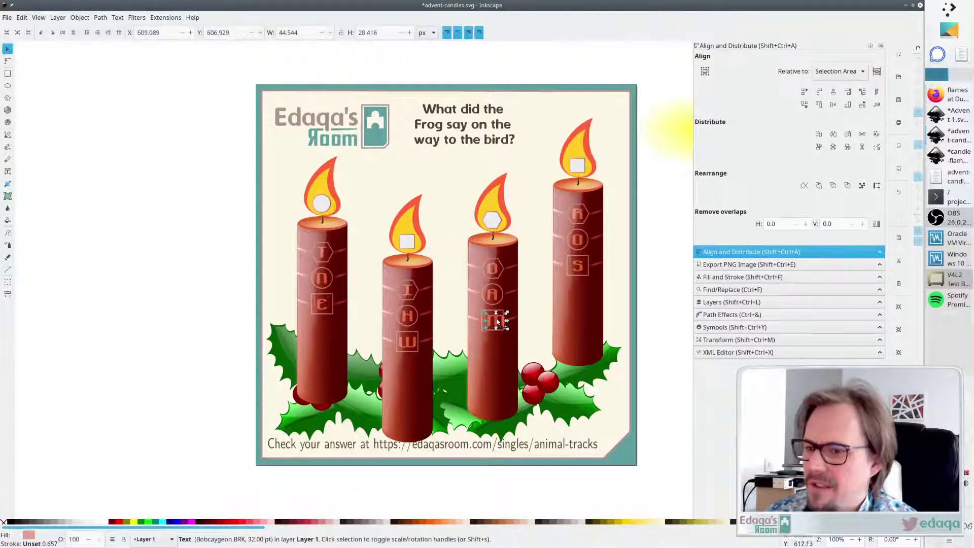
{"action": "left_click_drag", "start_coordinate": [496, 324], "coordinate": [491, 326]}
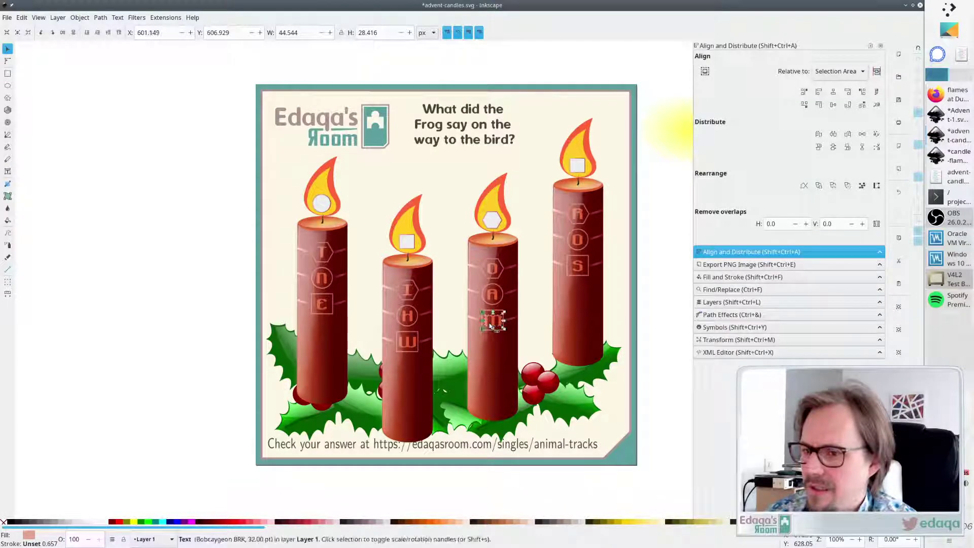
{"action": "left_click", "coordinate": [497, 270]}
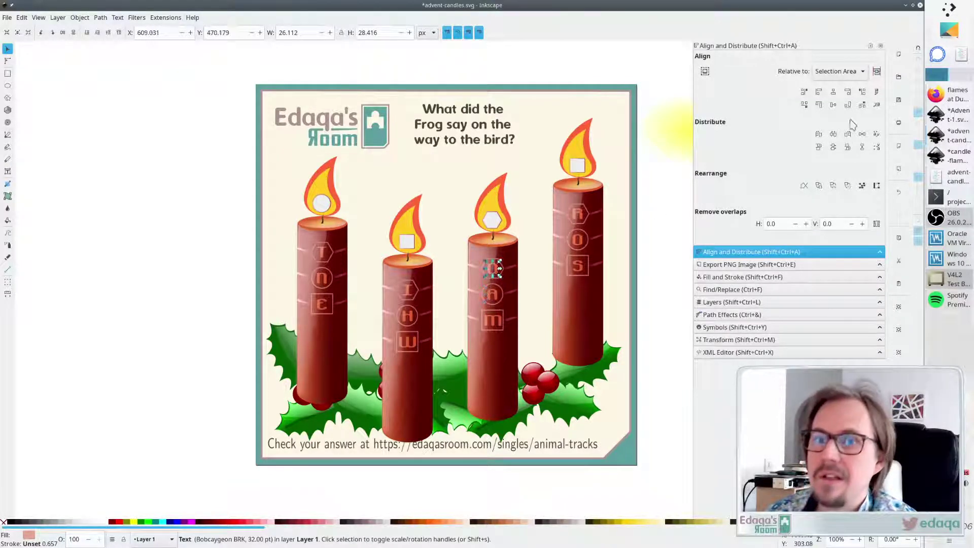
{"action": "left_click", "coordinate": [660, 266]}
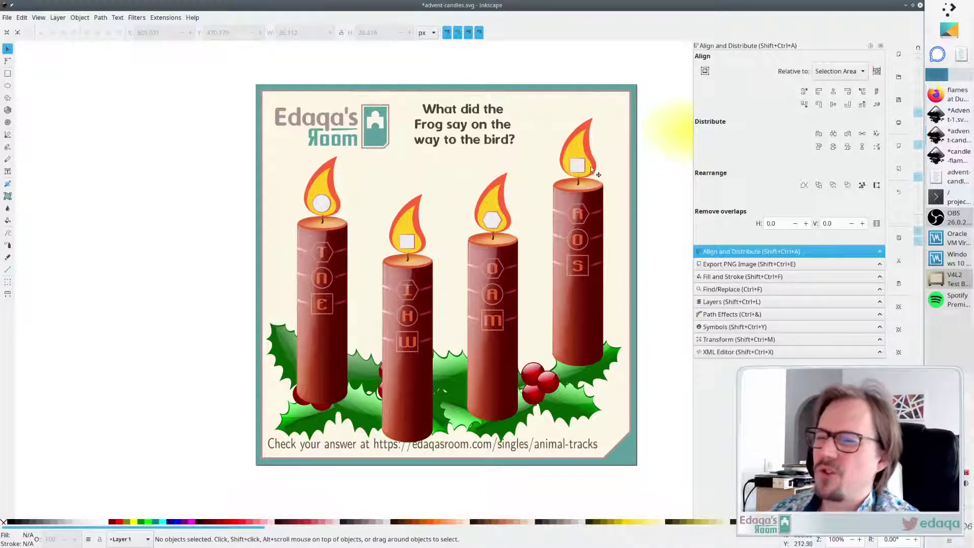
Raise the holly and berries group to the front so it covers the candle bases
{"action": "left_click", "coordinate": [409, 374]}
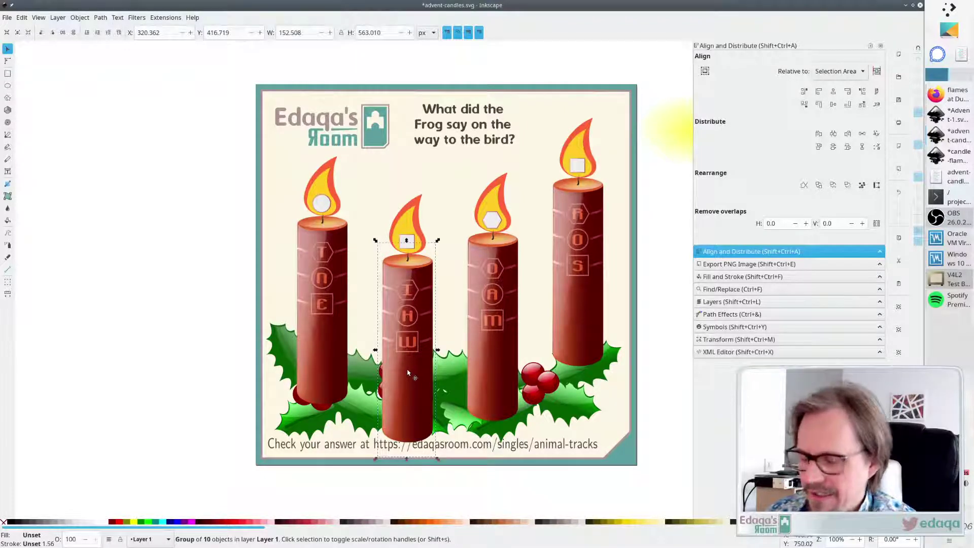
{"action": "left_click", "coordinate": [451, 362]}
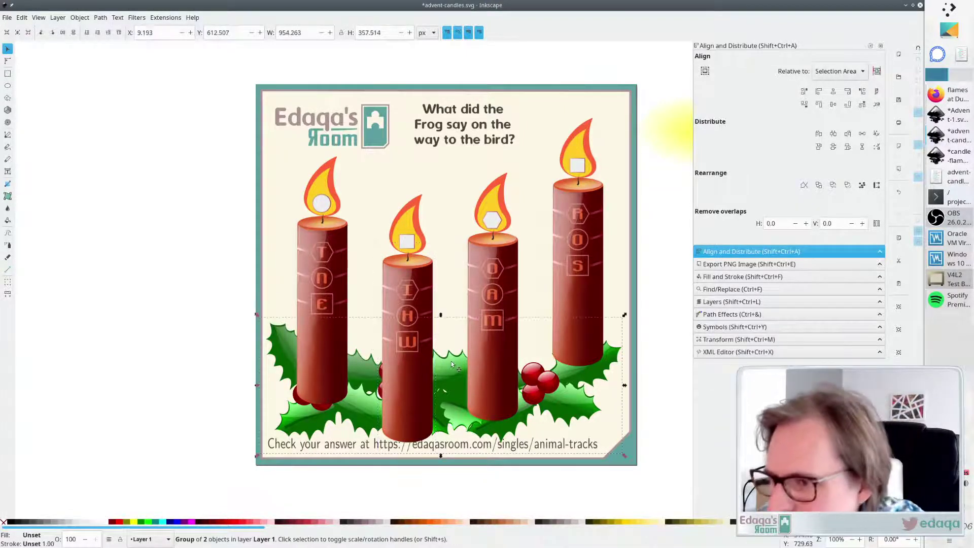
{"action": "left_click", "coordinate": [119, 35]}
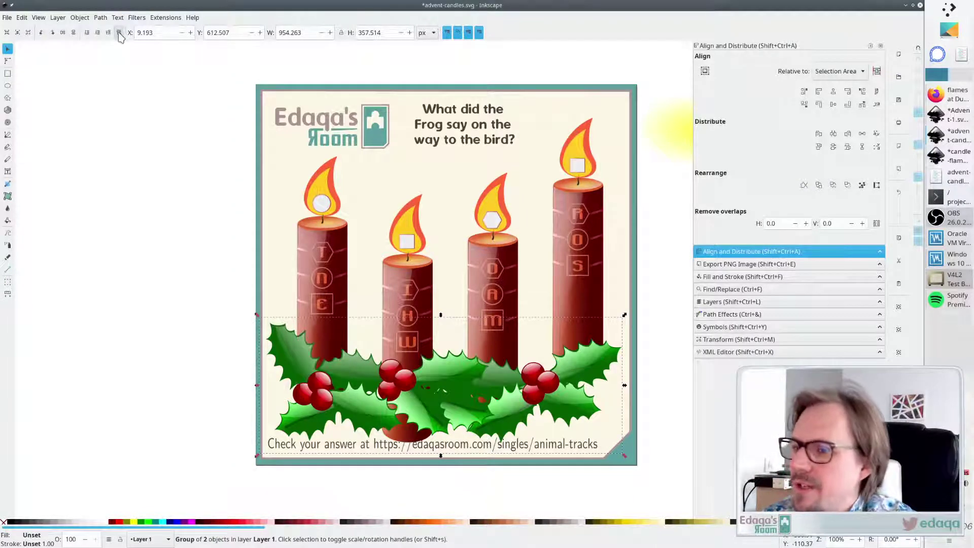
{"action": "left_click", "coordinate": [659, 284]}
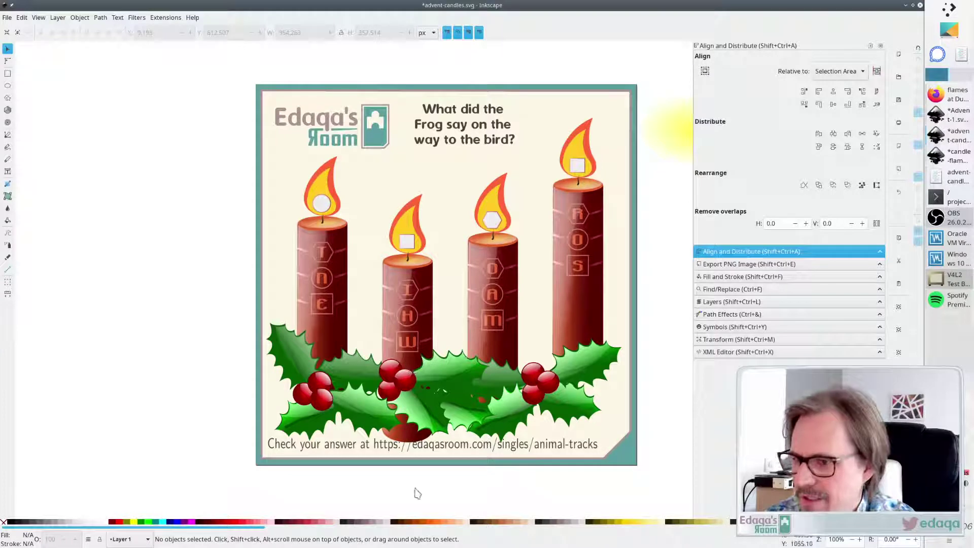
Lower the second candle with its flame and letters to Y about 305 px, and raise the complete fourth candle to Y about 86 px
{"action": "left_click_drag", "start_coordinate": [444, 478], "coordinate": [369, 179]}
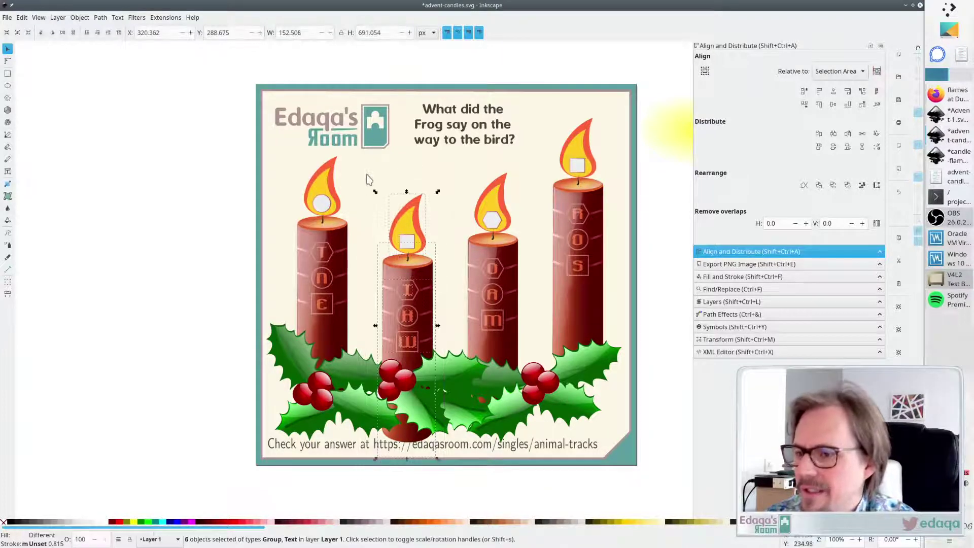
{"action": "key", "text": "Down"}
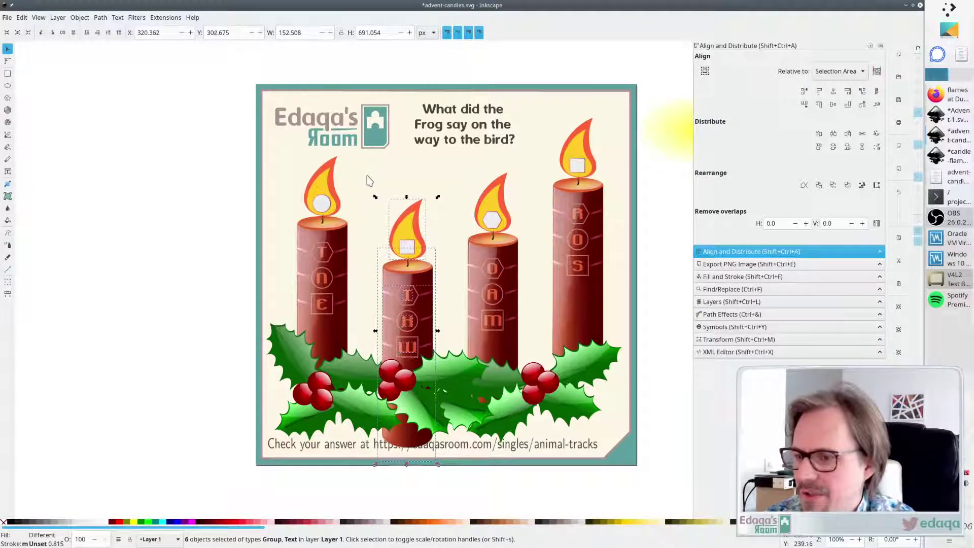
{"action": "left_click", "coordinate": [491, 495]}
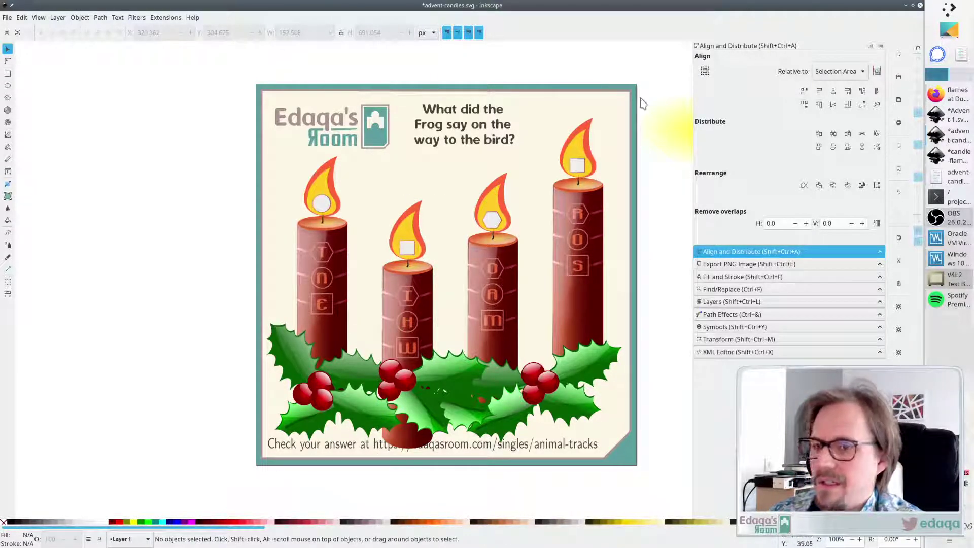
{"action": "left_click_drag", "start_coordinate": [637, 76], "coordinate": [540, 374]}
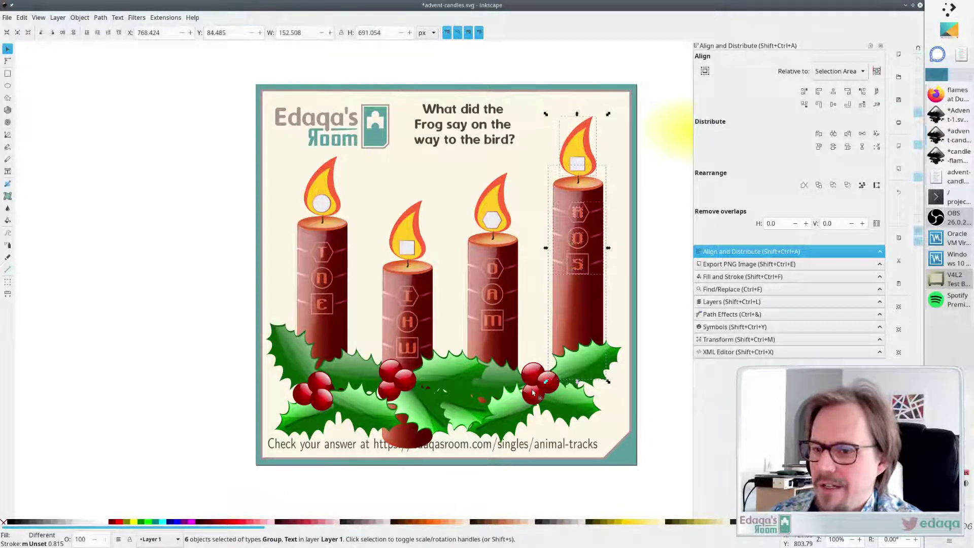
{"action": "left_click", "coordinate": [691, 391]}
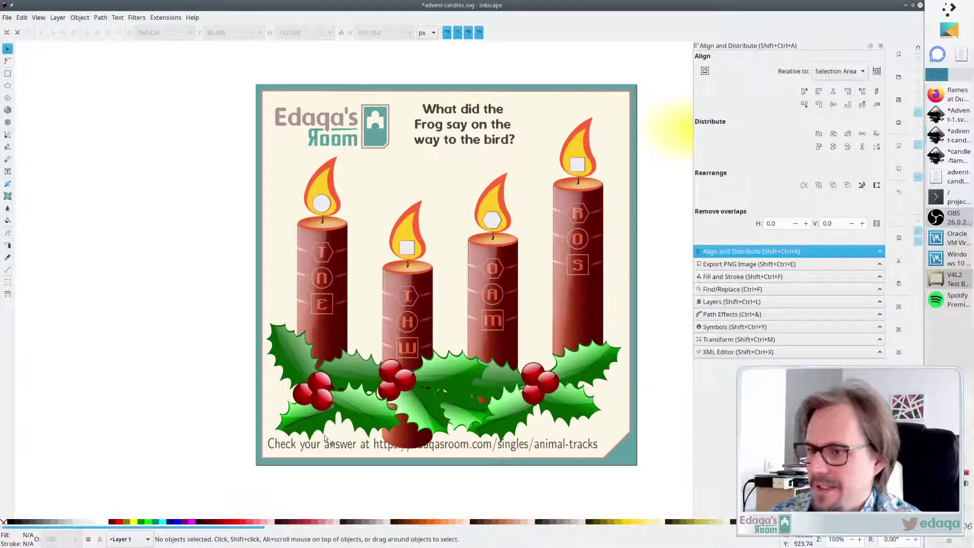
Raise the complete first candle with its flame and letters to Y about 177 px
{"action": "left_click_drag", "start_coordinate": [283, 71], "coordinate": [365, 461]}
{"action": "key", "text": "Up"}
{"action": "key", "text": "Up"}
{"action": "key", "text": "Up"}
{"action": "key", "text": "Up"}
{"action": "key", "text": "Up"}
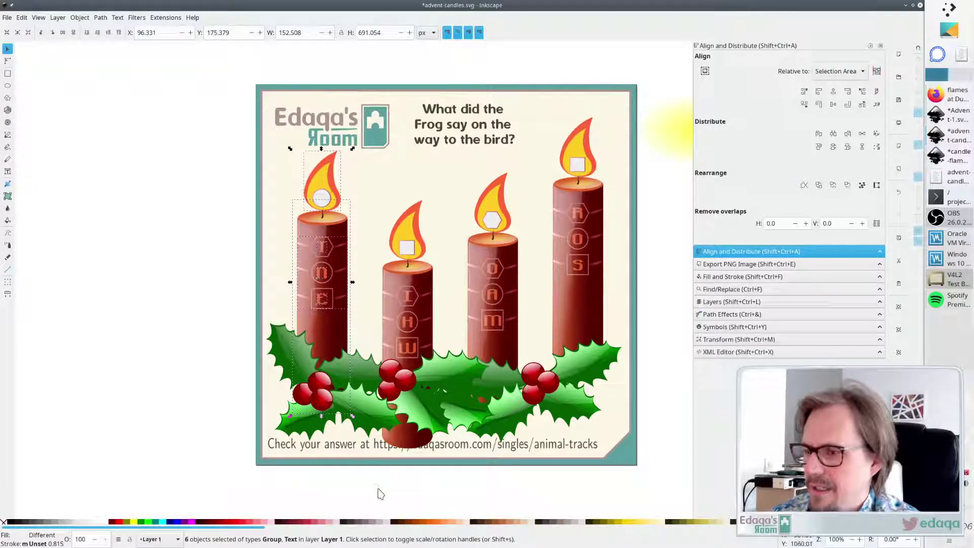
{"action": "key", "text": "Down"}
{"action": "key", "text": "Escape"}
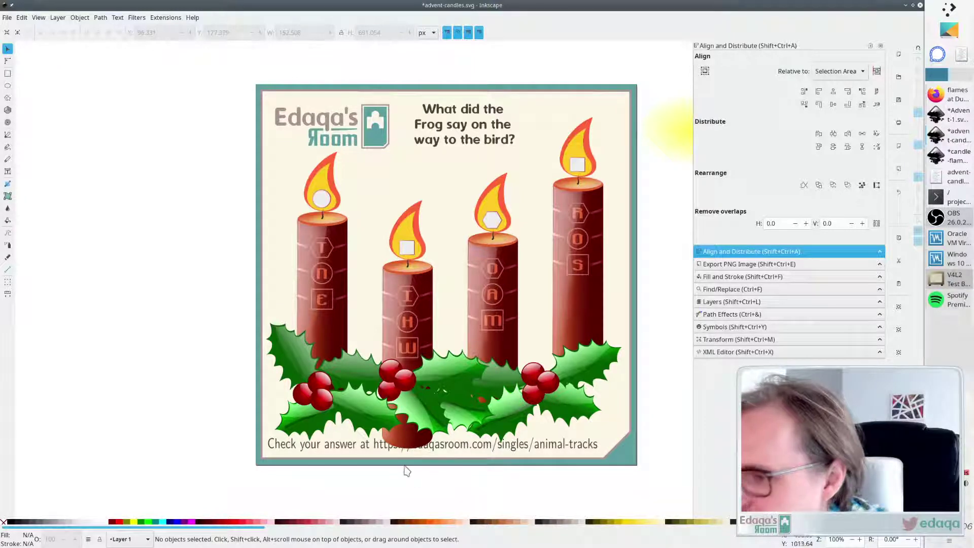
Draw a rectangle about 204 by 629 px over the second candle, send it behind the candle and centre it around the candle's body
{"action": "left_click", "coordinate": [8, 76]}
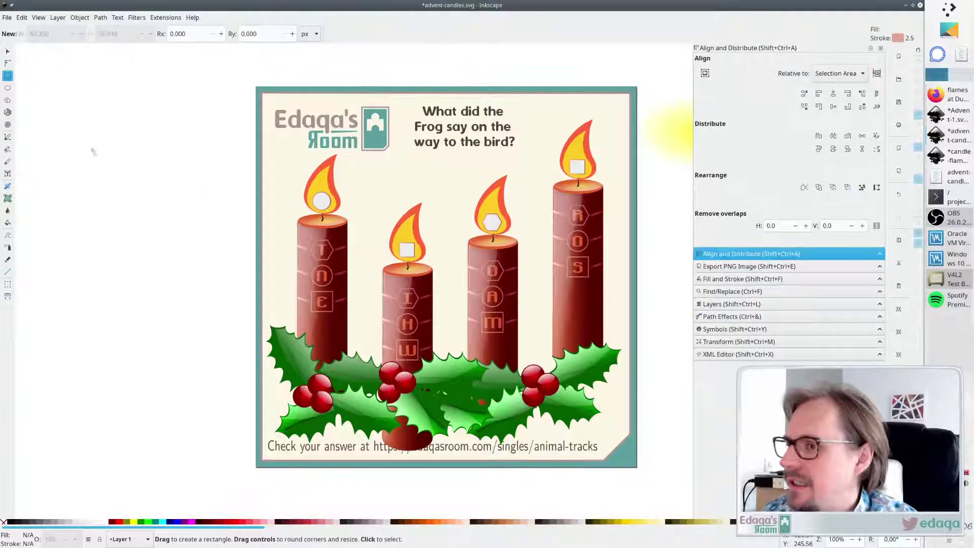
{"action": "left_click_drag", "start_coordinate": [376, 176], "coordinate": [452, 414]}
{"action": "key", "text": "s"}
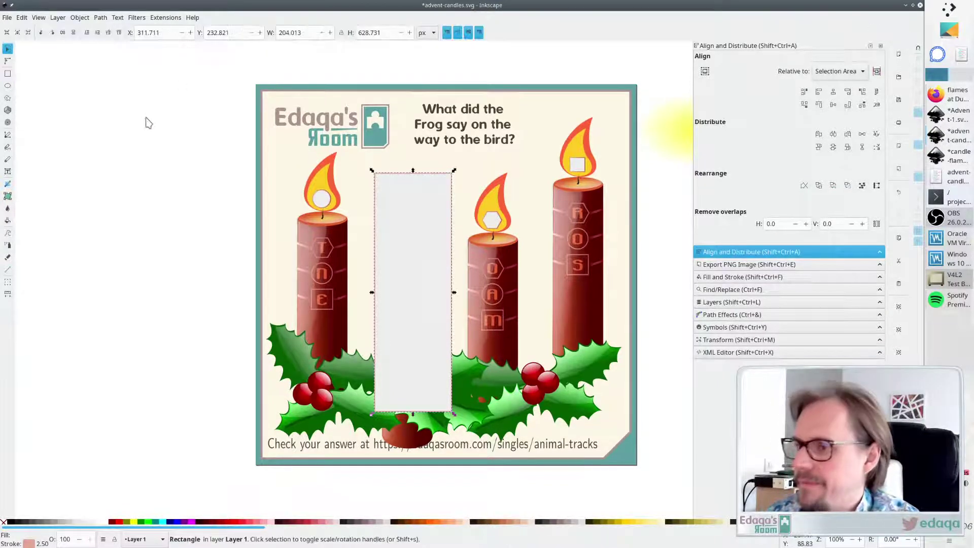
{"action": "left_click", "coordinate": [87, 33]}
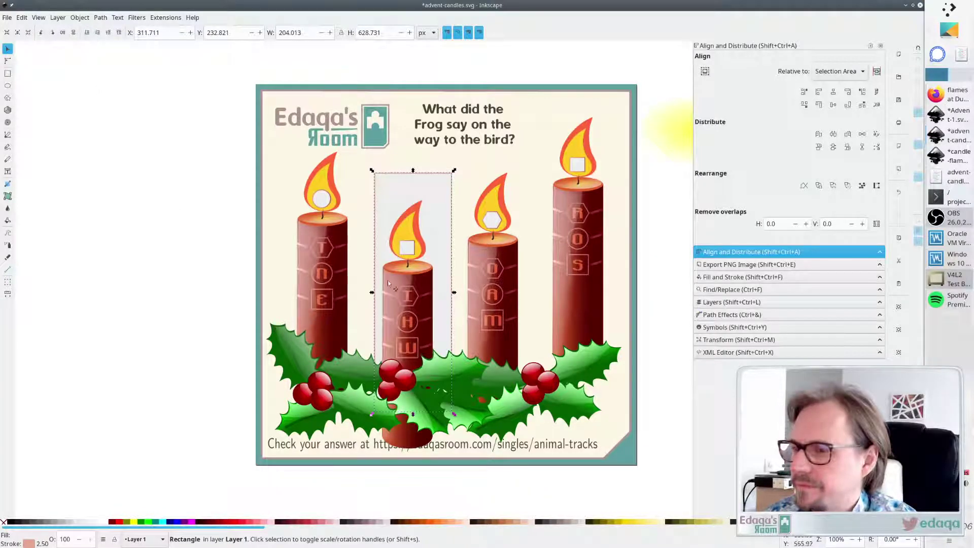
{"action": "left_click_drag", "start_coordinate": [413, 186], "coordinate": [407, 187]}
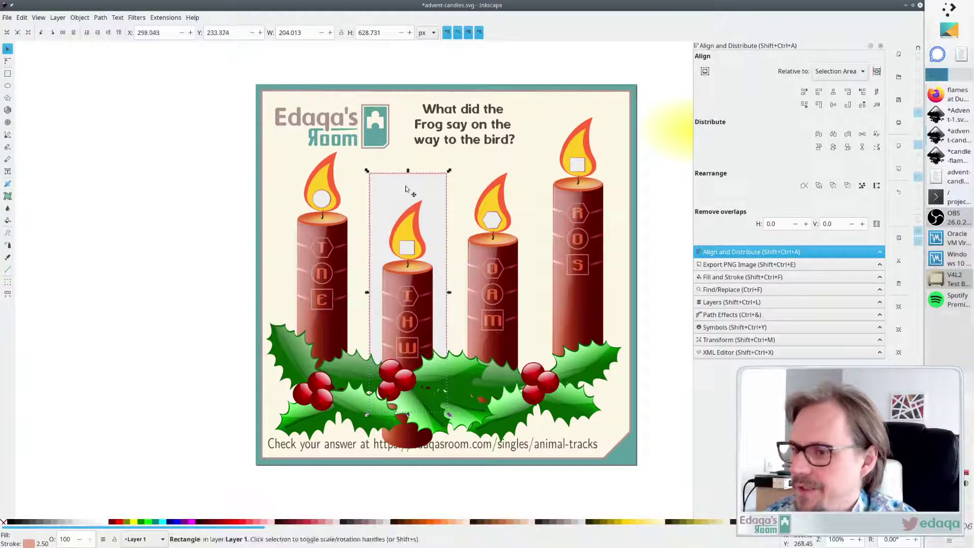
Group the second candle with its flame and letters, leaving the rectangle out of the group
{"action": "left_click", "coordinate": [461, 314]}
{"action": "left_click", "coordinate": [425, 288]}
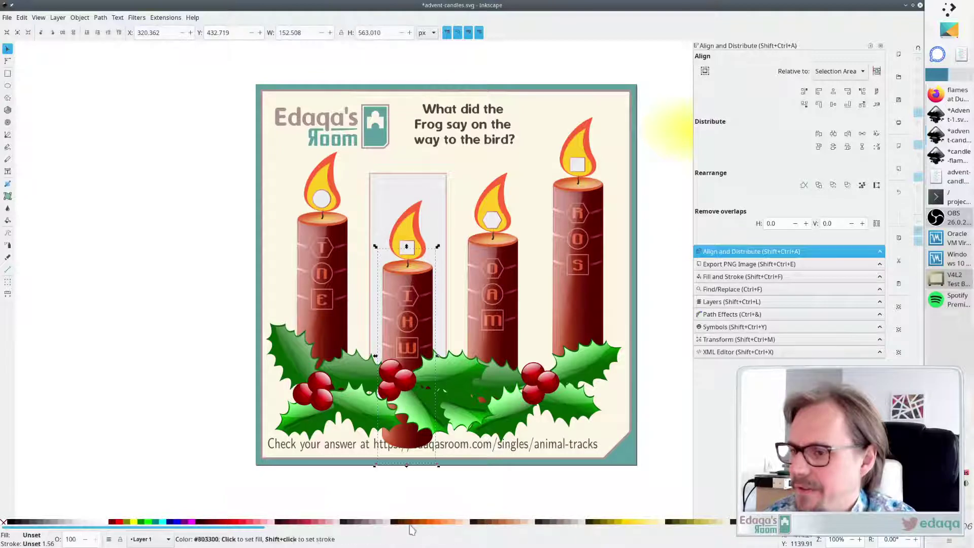
{"action": "left_click_drag", "start_coordinate": [448, 490], "coordinate": [373, 188]}
{"action": "key", "text": "ctrl+g"}
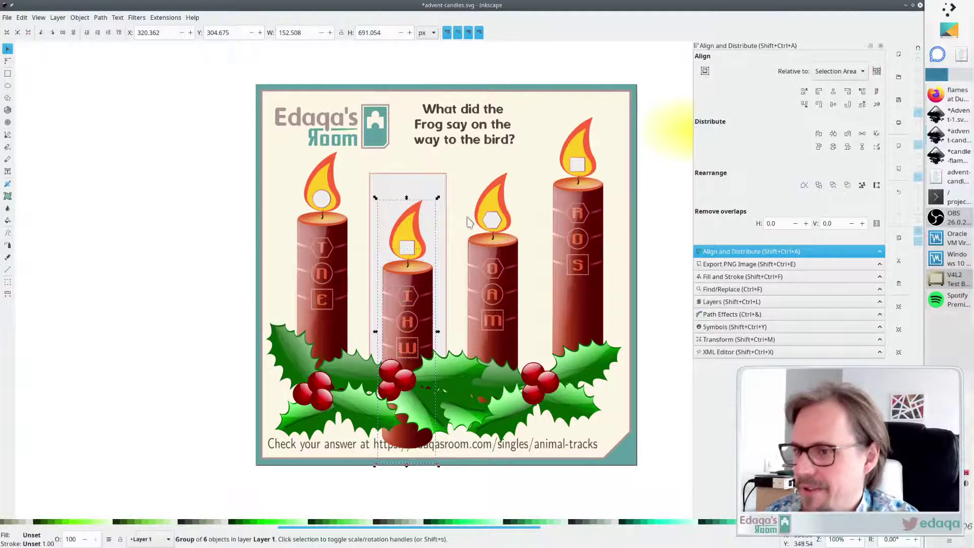
Try to set a clip on the rectangle and the second candle group with the rectangle stacked beneath the group
{"action": "left_click", "coordinate": [444, 203], "text": "shift"}
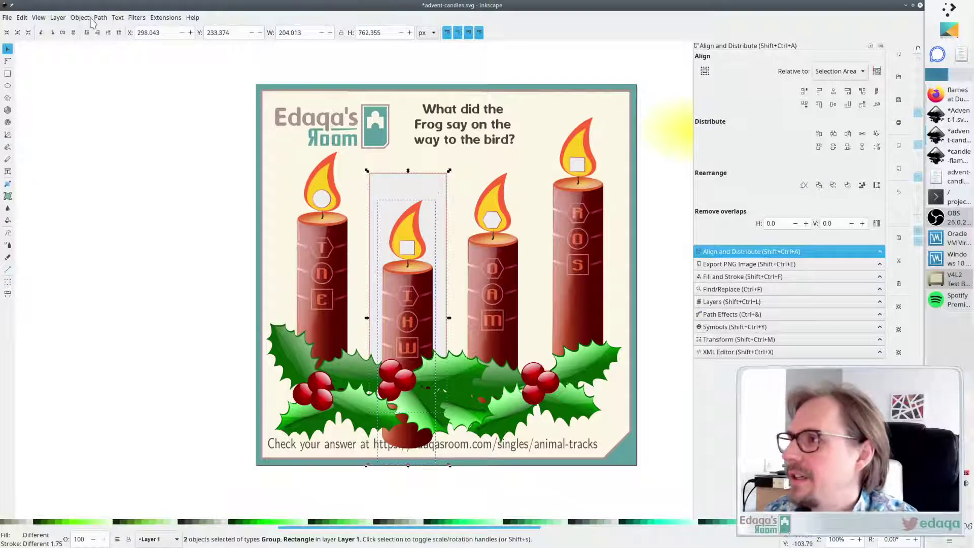
{"action": "left_click", "coordinate": [95, 20]}
{"action": "mouse_move", "coordinate": [113, 146]}
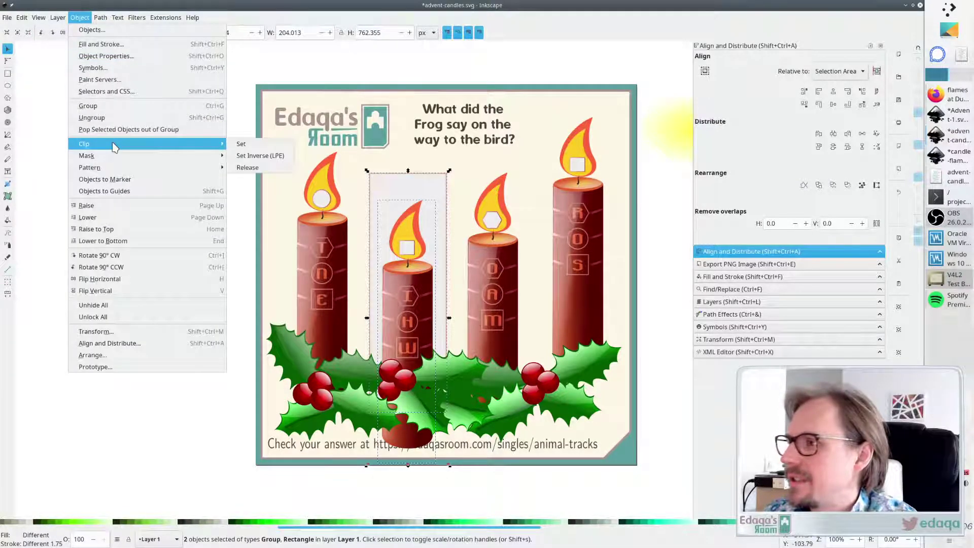
{"action": "left_click", "coordinate": [241, 146]}
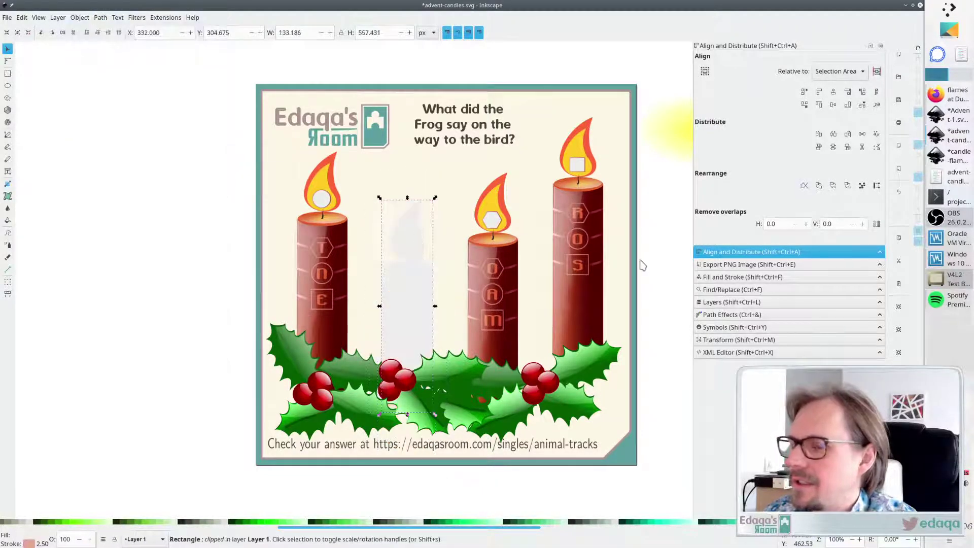
{"action": "left_click", "coordinate": [669, 259]}
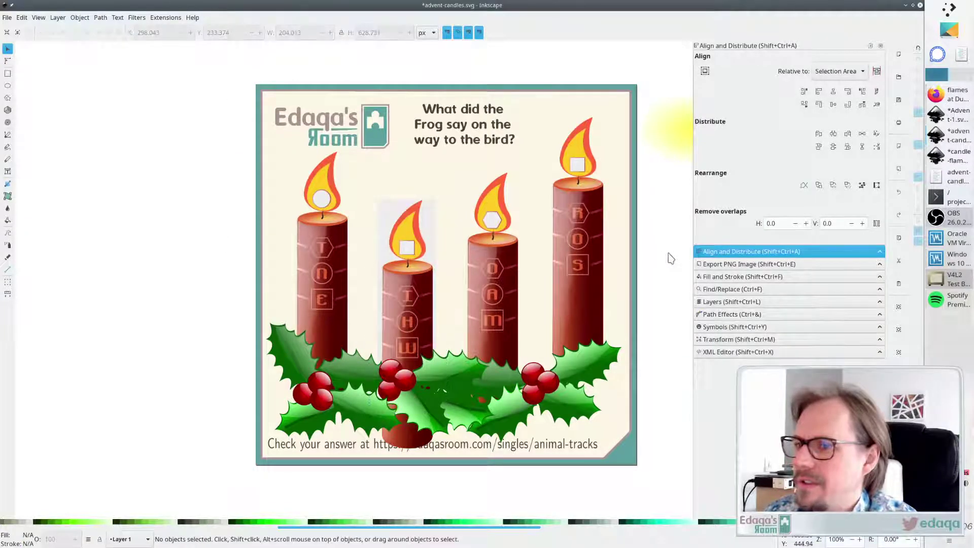
{"action": "scroll", "coordinate": [436, 394], "scroll_direction": "down", "scroll_amount": 1}
{"action": "scroll", "coordinate": [436, 395], "scroll_direction": "up", "scroll_amount": 1}
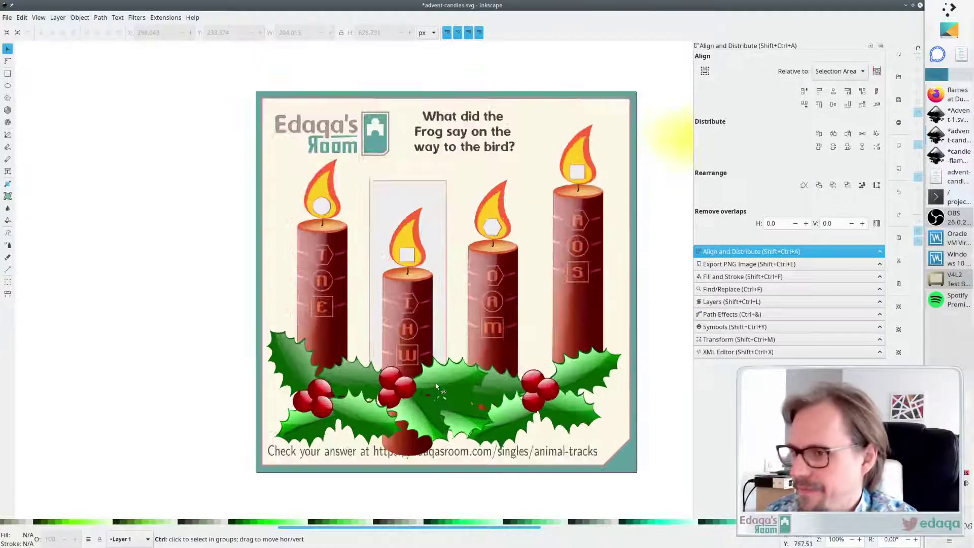
{"action": "left_click", "coordinate": [439, 220]}
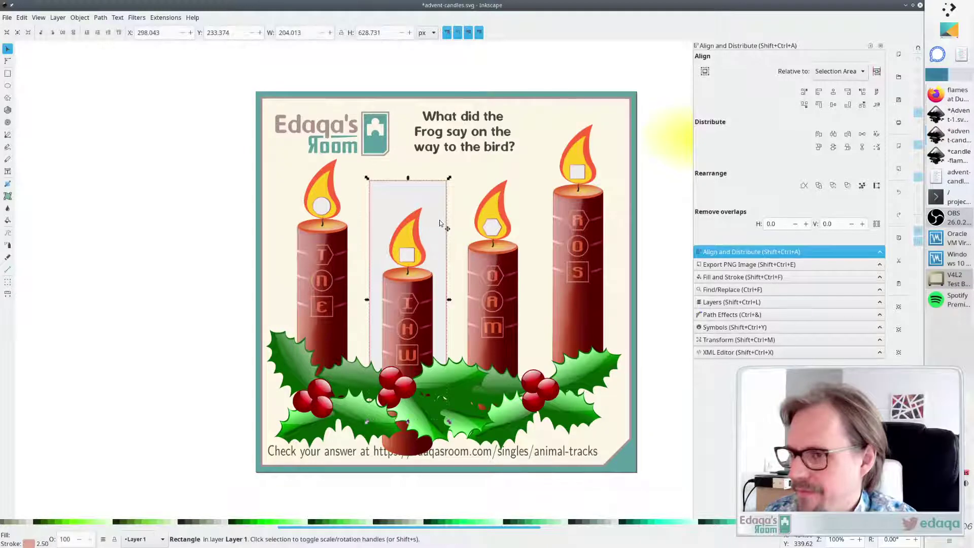
{"action": "left_click", "coordinate": [425, 282], "text": "shift"}
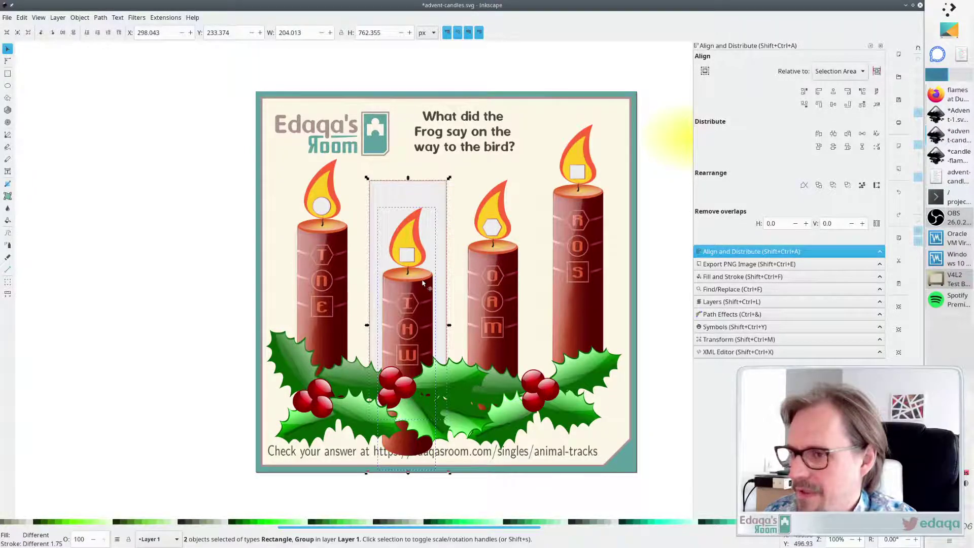
{"action": "left_click", "coordinate": [661, 306]}
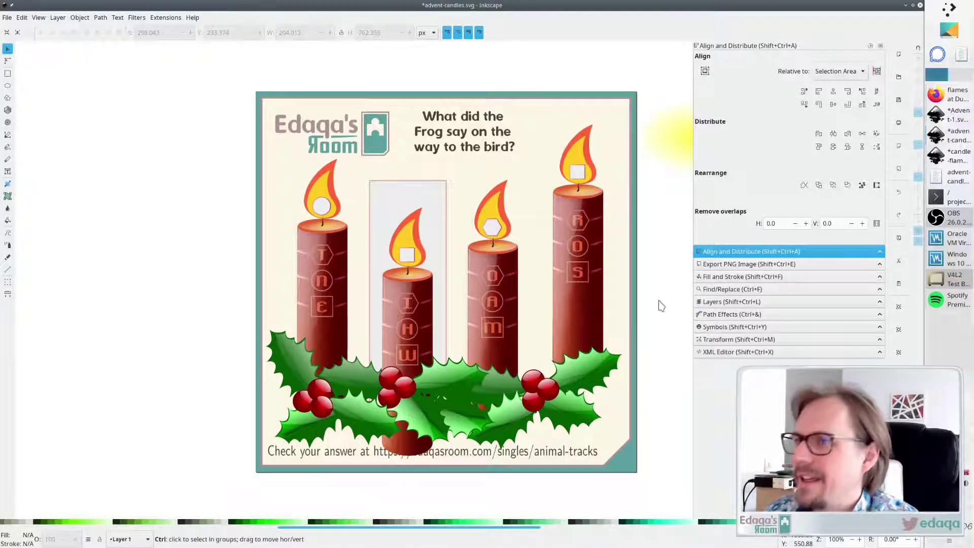
Save the drawing, and clip the second candle group with the rectangle after lowering the group beneath it
{"action": "key", "text": "ctrl+s"}
{"action": "left_click", "coordinate": [423, 300]}
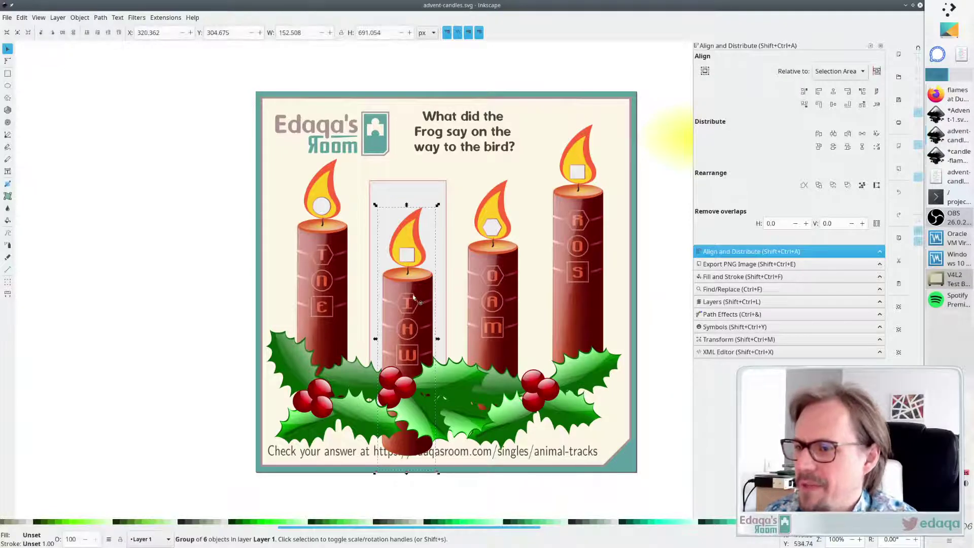
{"action": "left_click", "coordinate": [87, 34]}
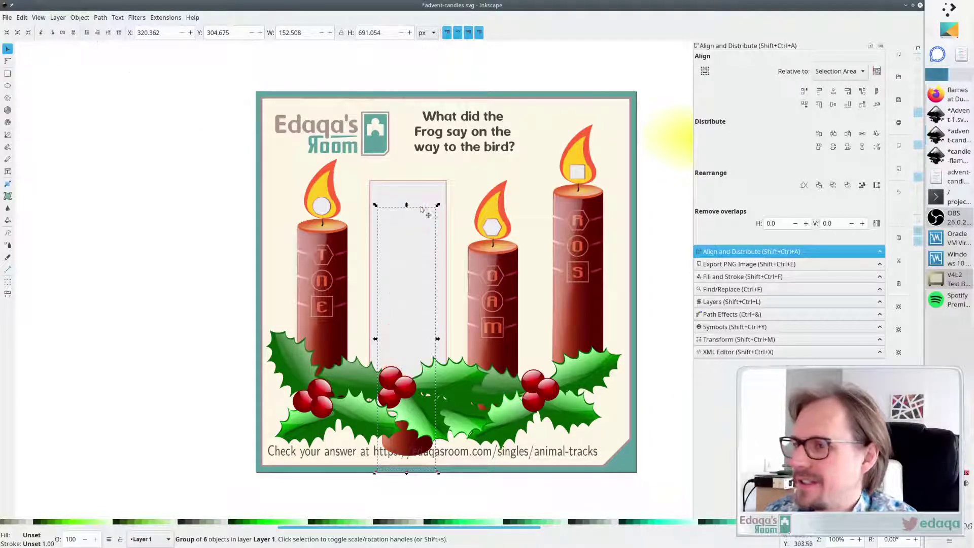
{"action": "left_click", "coordinate": [428, 197], "text": "shift"}
{"action": "left_click", "coordinate": [100, 17]}
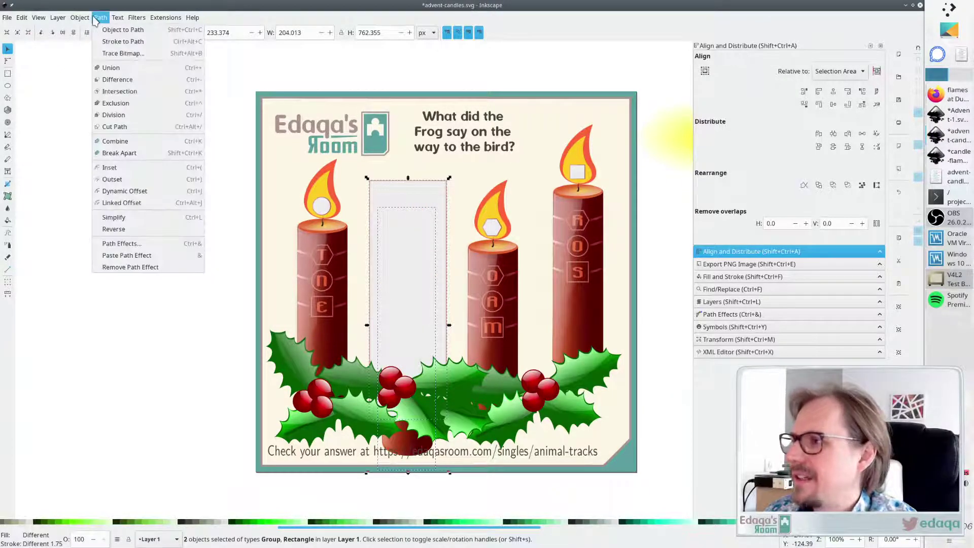
{"action": "mouse_move", "coordinate": [218, 142]}
{"action": "left_click", "coordinate": [263, 148]}
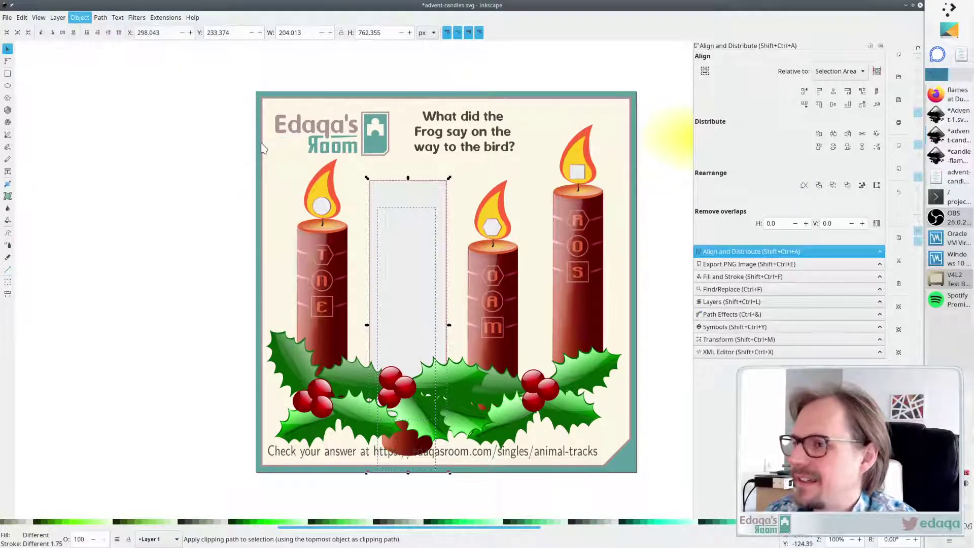
{"action": "left_click", "coordinate": [666, 353]}
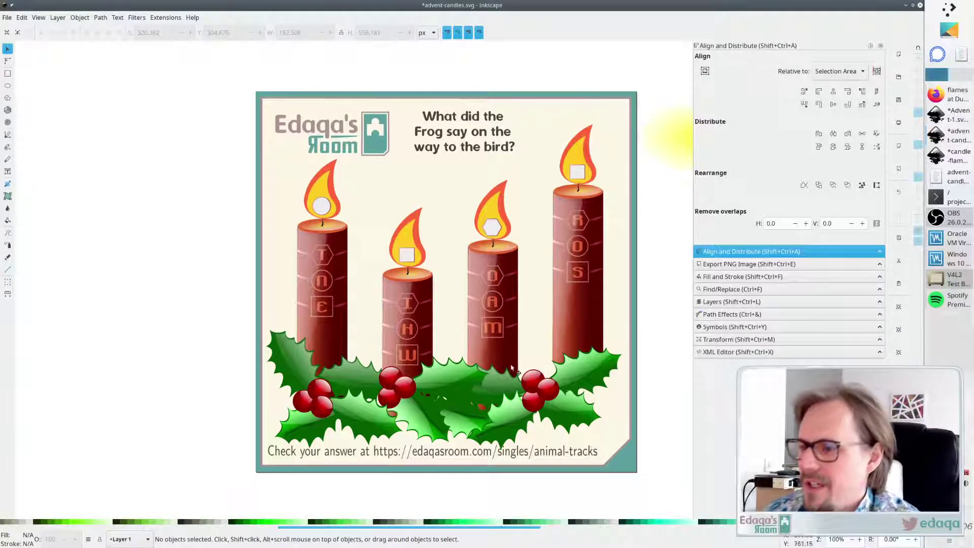
Examine the whole card at small and large sizes to judge the composition and how well the candle letters read
{"action": "scroll", "coordinate": [581, 355], "scroll_direction": "up", "scroll_amount": 1, "text": "ctrl"}
{"action": "scroll", "coordinate": [600, 333], "scroll_direction": "down", "scroll_amount": 4, "text": "ctrl"}
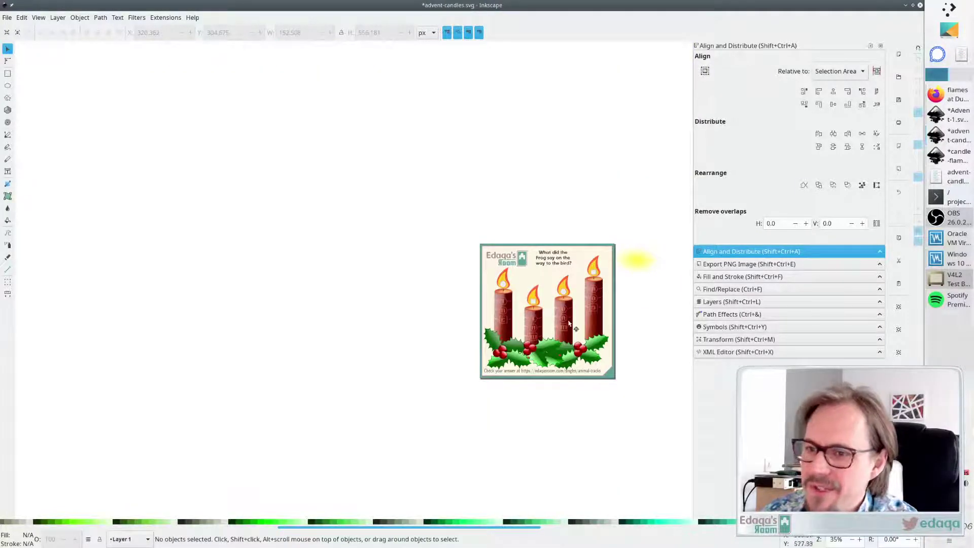
{"action": "scroll", "coordinate": [623, 321], "scroll_direction": "right", "scroll_amount": 3}
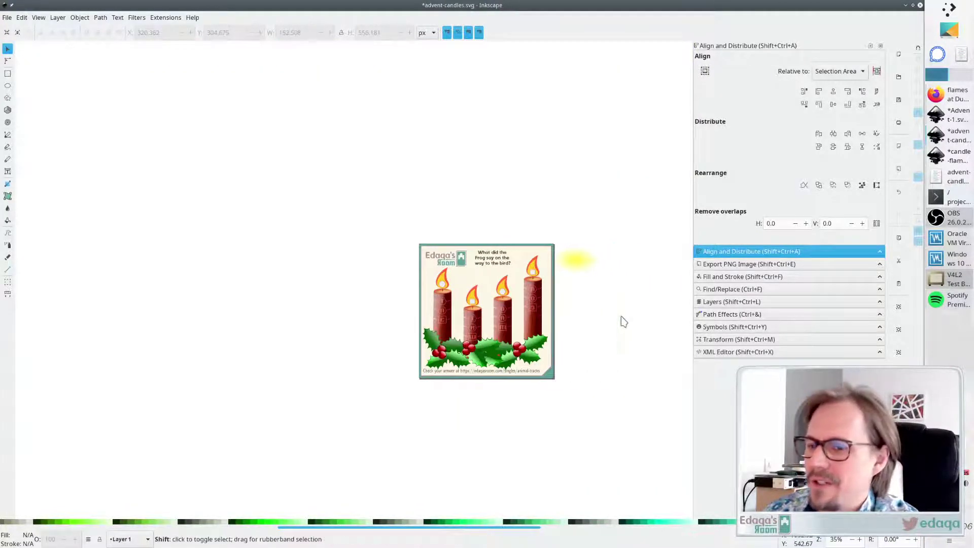
{"action": "scroll", "coordinate": [526, 329], "scroll_direction": "up", "scroll_amount": 4, "text": "ctrl"}
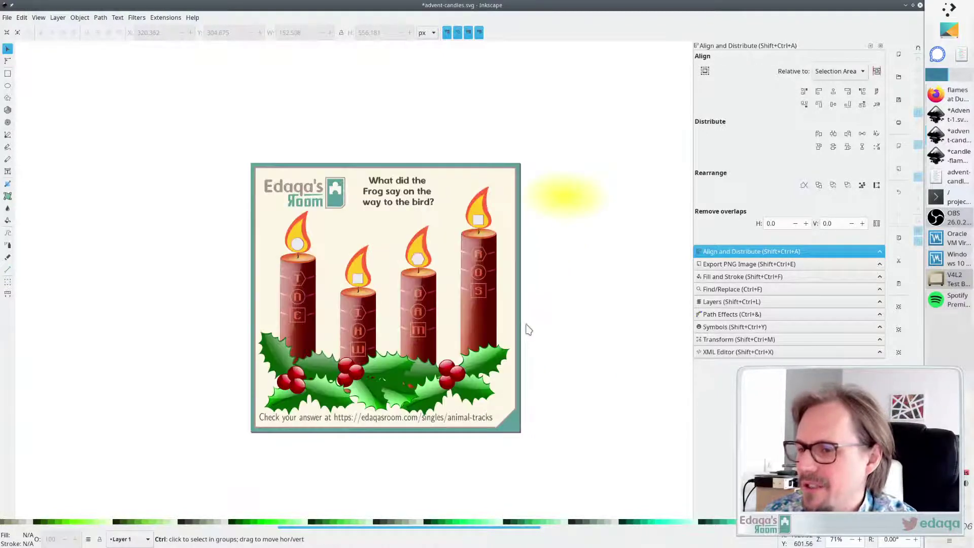
{"action": "scroll", "coordinate": [254, 391], "scroll_direction": "down", "scroll_amount": 1}
{"action": "scroll", "coordinate": [162, 372], "scroll_direction": "up", "scroll_amount": 3}
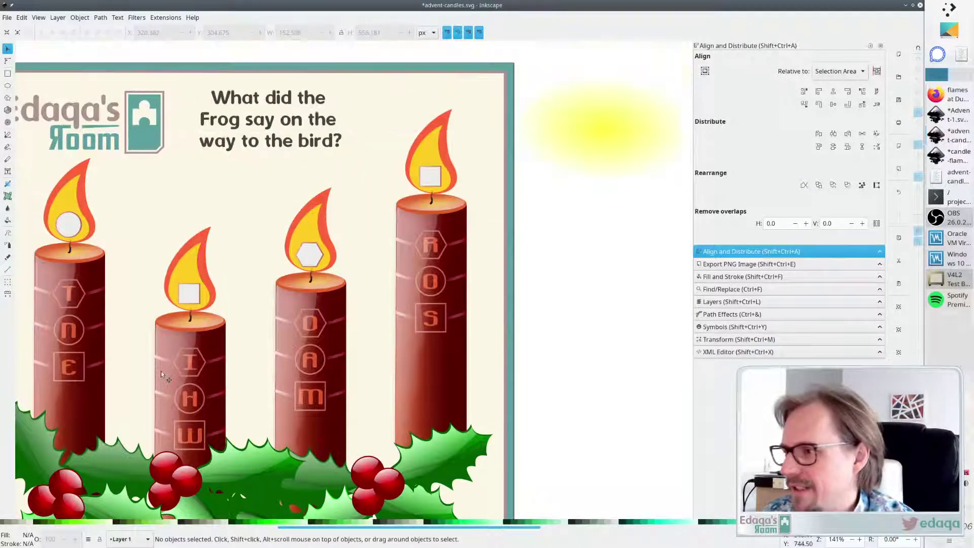
{"action": "scroll", "coordinate": [304, 304], "scroll_direction": "down", "scroll_amount": 2}
{"action": "scroll", "coordinate": [305, 304], "scroll_direction": "left", "scroll_amount": 2}
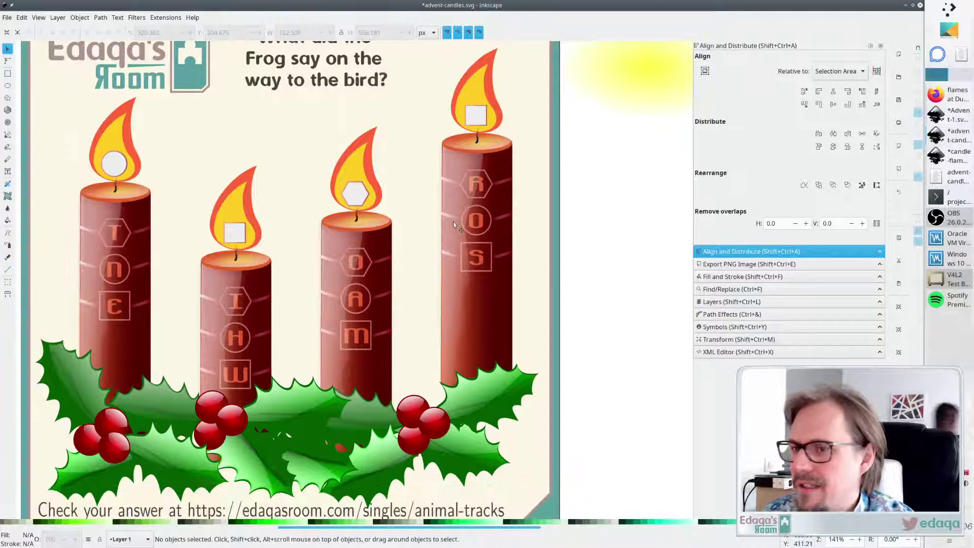
Try a white fill on the letter R of the fourth candle
{"action": "left_click", "coordinate": [476, 184]}
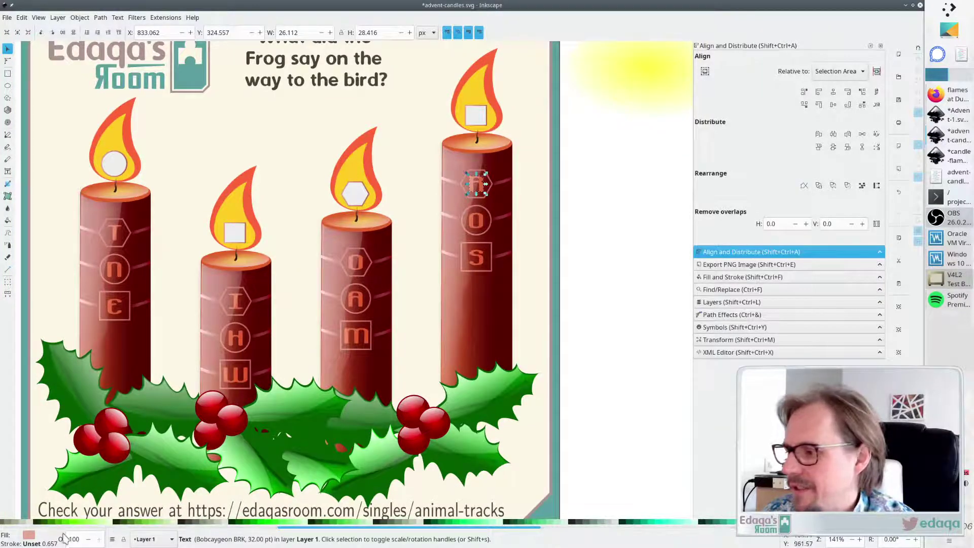
{"action": "scroll", "coordinate": [30, 522], "scroll_direction": "left", "scroll_amount": 5}
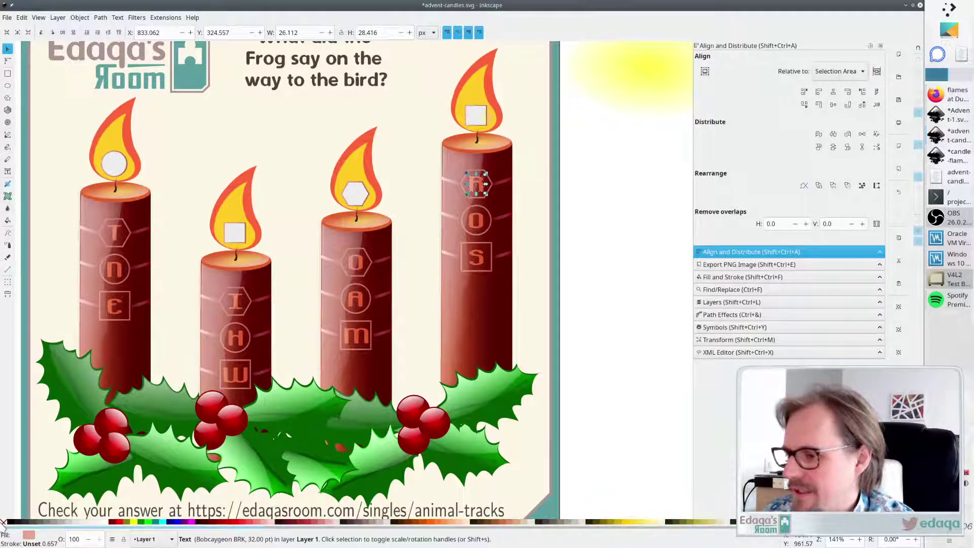
{"action": "left_click", "coordinate": [108, 523]}
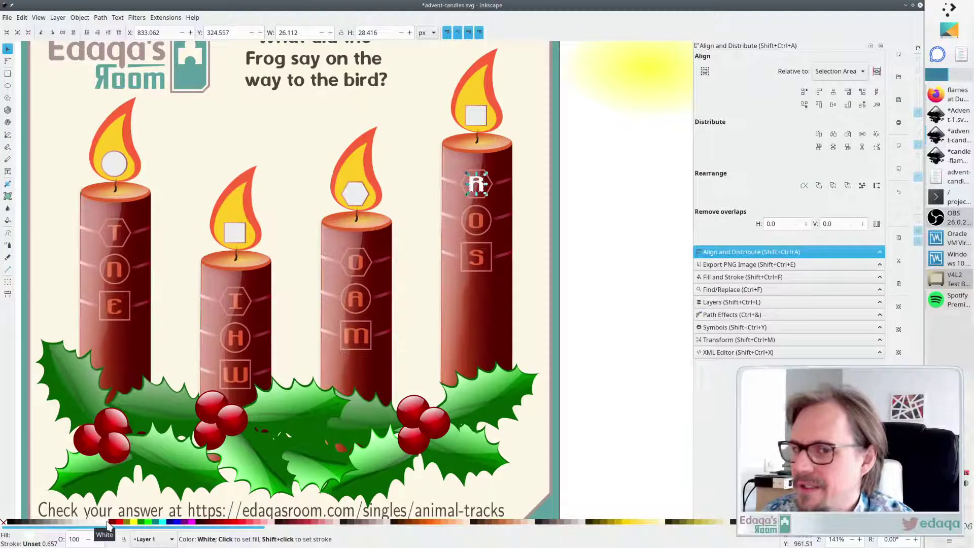
{"action": "key", "text": "ctrl+z"}
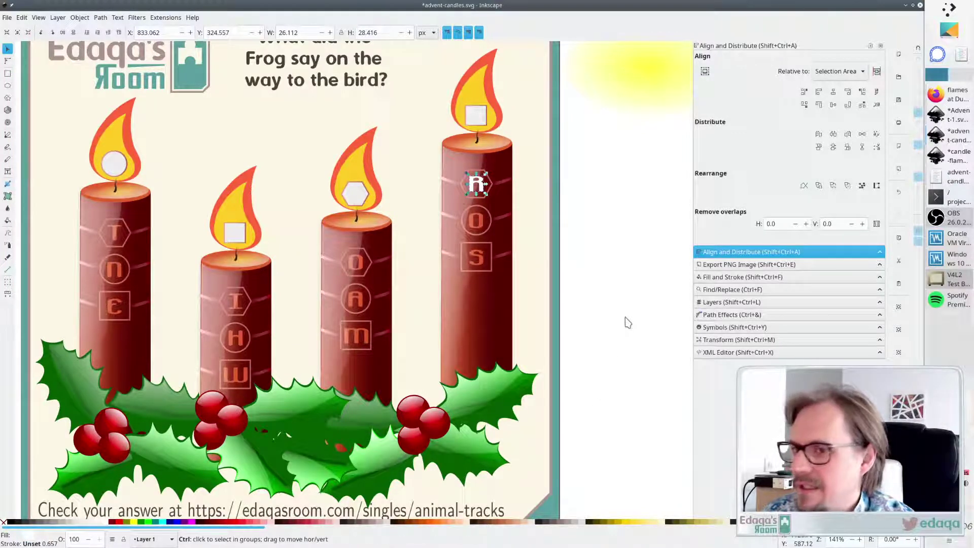
Lighten the fill of the fourth candle's R to an HSL lightness of 85
{"action": "left_click", "coordinate": [736, 280]}
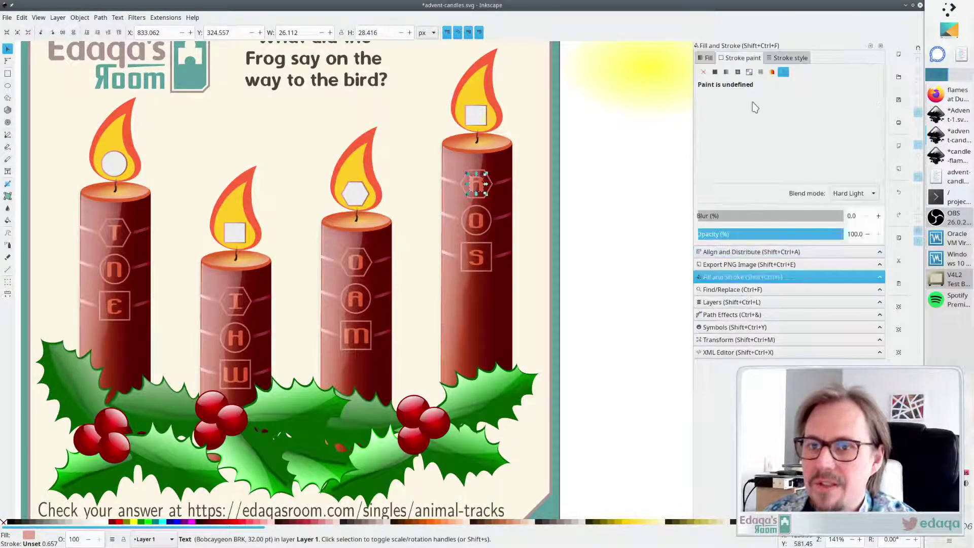
{"action": "left_click", "coordinate": [707, 58]}
{"action": "left_click_drag", "start_coordinate": [803, 146], "coordinate": [818, 146]}
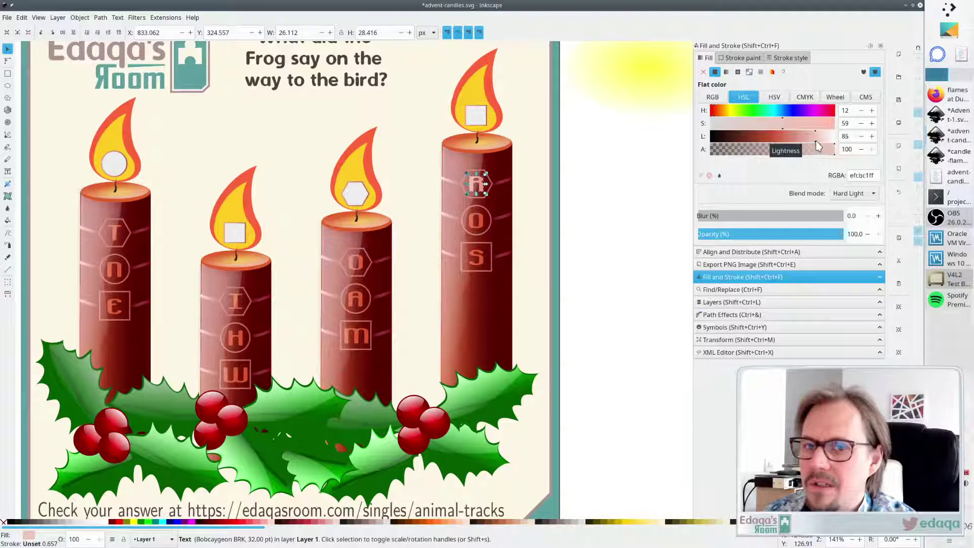
{"action": "left_click", "coordinate": [648, 203]}
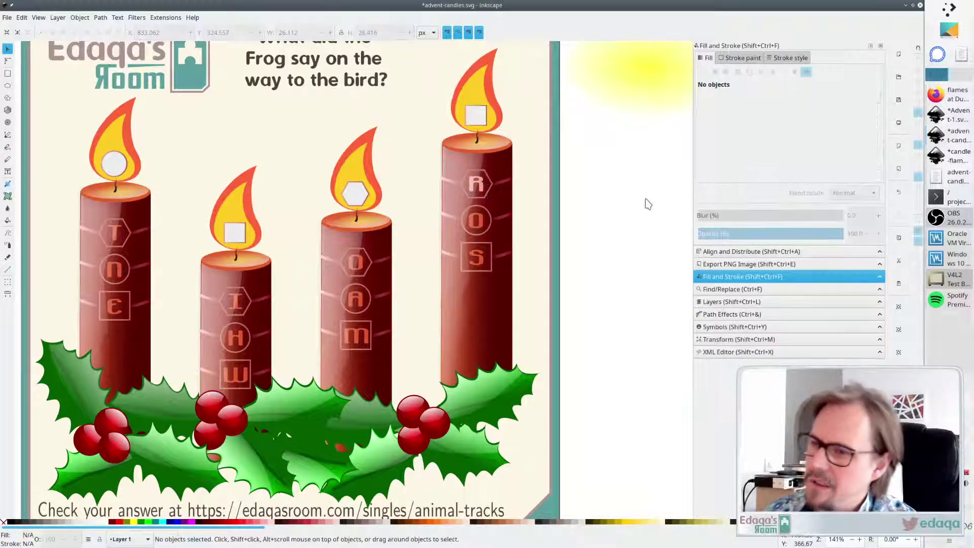
Lighten the remaining letters on the first, third and fourth candles together to an HSL fill lightness of 85
{"action": "left_click", "coordinate": [484, 188]}
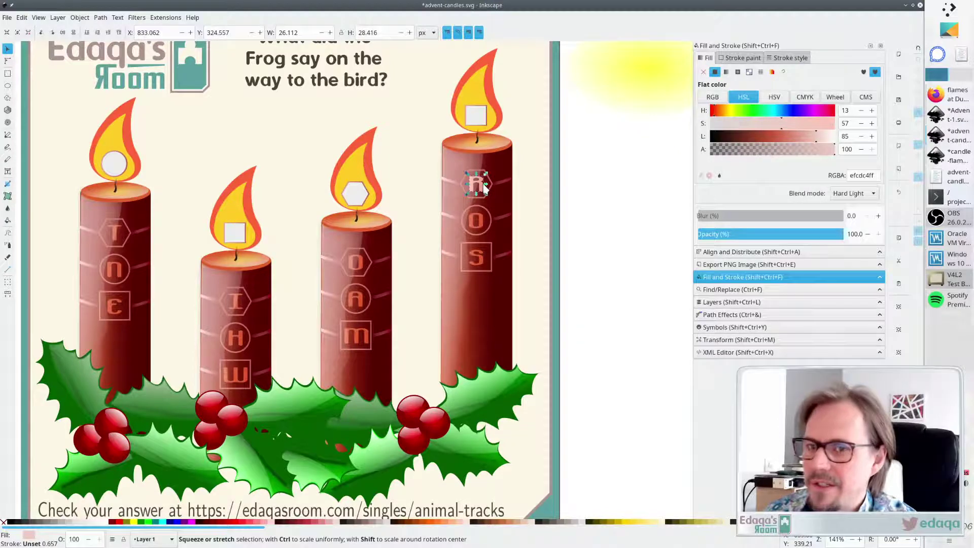
{"action": "left_click", "coordinate": [480, 222]}
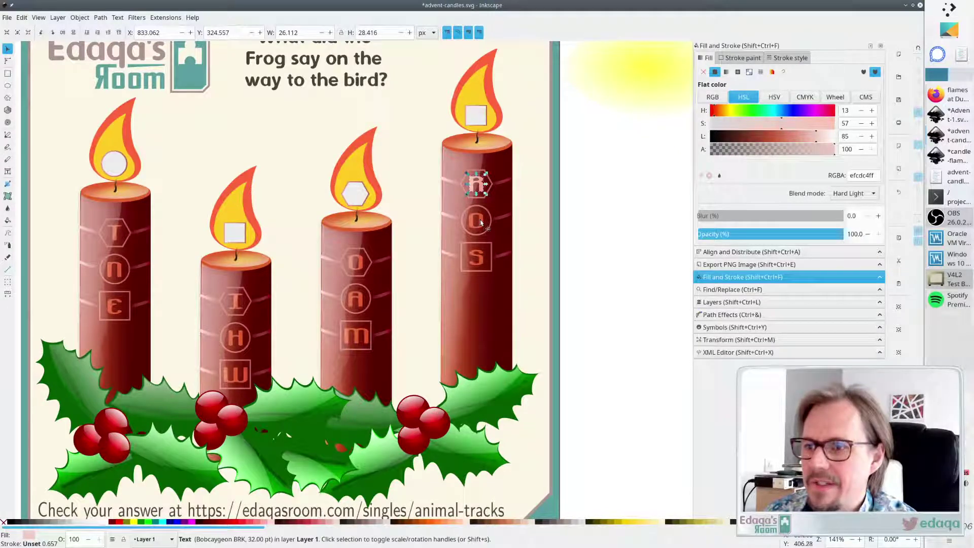
{"action": "left_click", "coordinate": [484, 263], "text": "shift"}
{"action": "left_click", "coordinate": [362, 269], "text": "shift"}
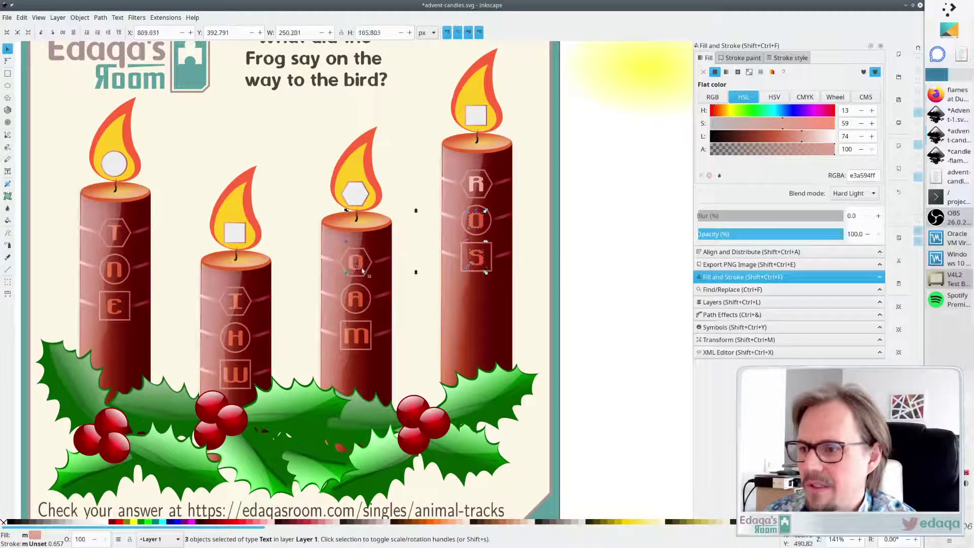
{"action": "left_click", "coordinate": [359, 301], "text": "shift"}
{"action": "left_click", "coordinate": [356, 338], "text": "shift"}
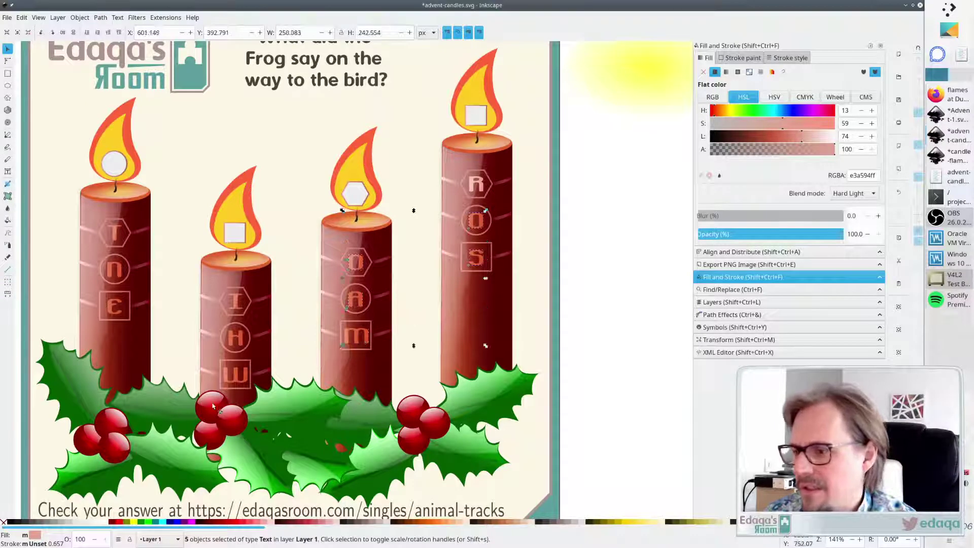
{"action": "left_click", "coordinate": [236, 376], "text": "shift"}
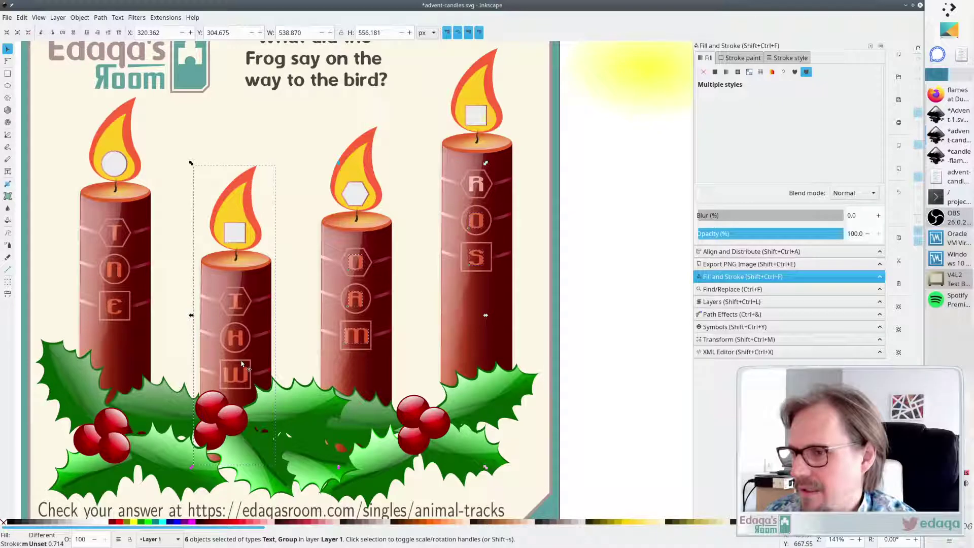
{"action": "left_click", "coordinate": [236, 373], "text": "shift"}
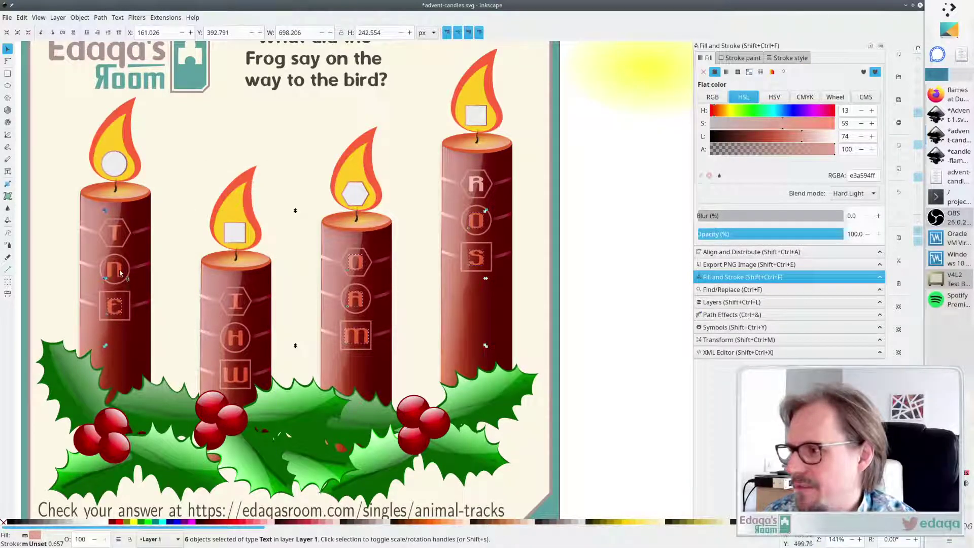
{"action": "left_click", "coordinate": [117, 235], "text": "shift"}
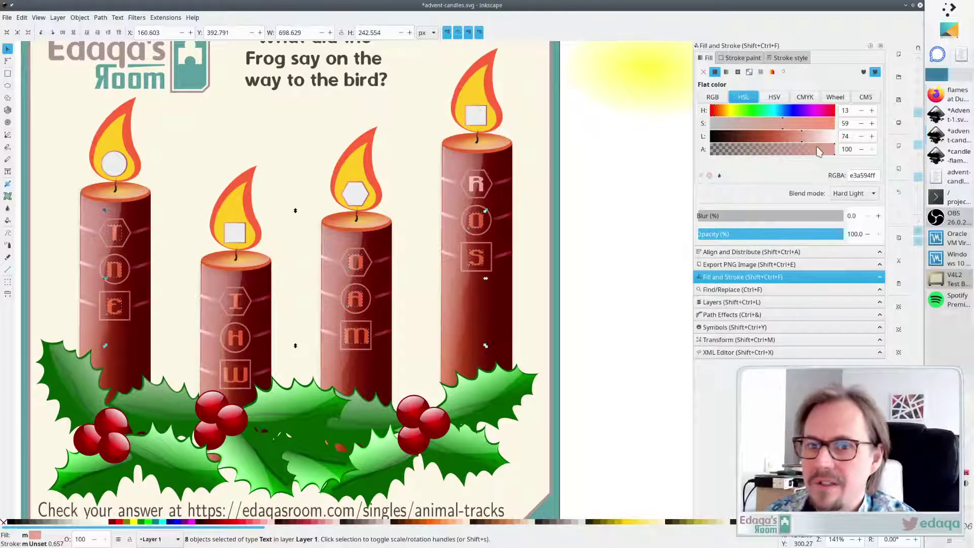
{"action": "left_click_drag", "start_coordinate": [805, 143], "coordinate": [816, 143]}
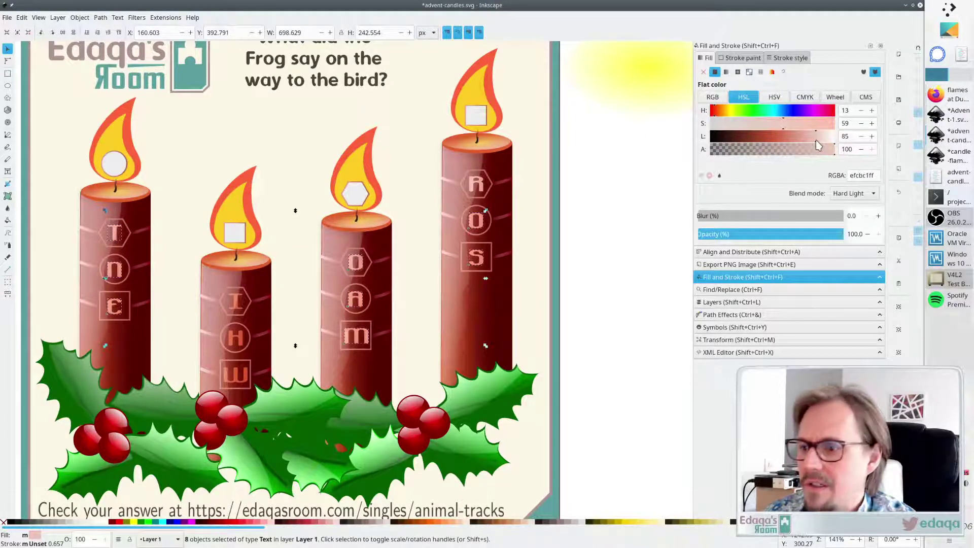
{"action": "left_click", "coordinate": [668, 275]}
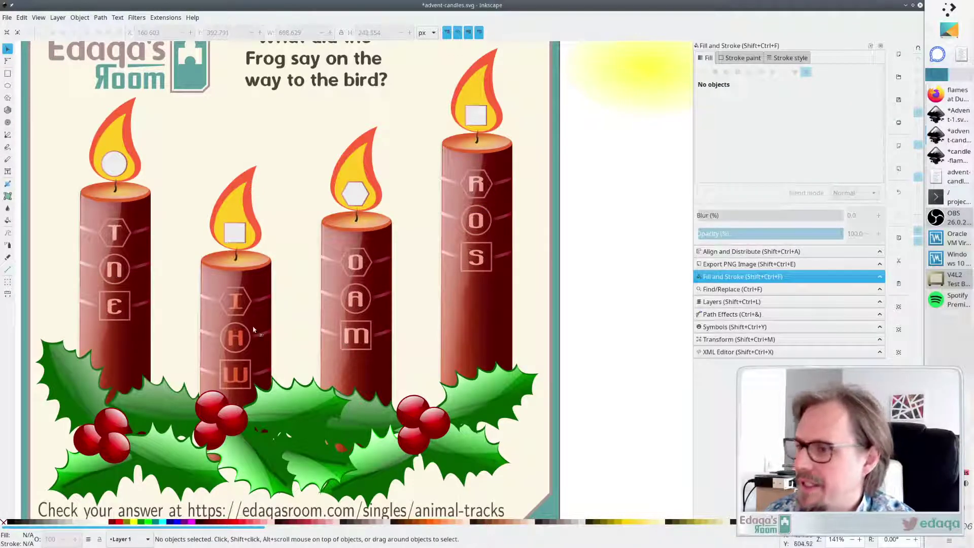
Lighten the letters I, H and W on the second candle to an HSL fill lightness of 85
{"action": "left_click", "coordinate": [242, 314]}
{"action": "left_click", "coordinate": [235, 337], "text": "shift"}
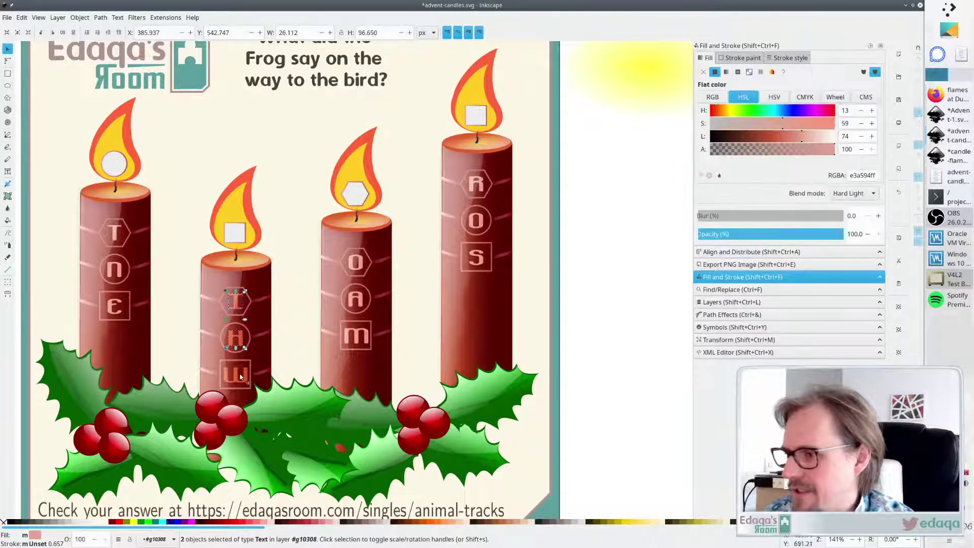
{"action": "left_click", "coordinate": [236, 380], "text": "shift"}
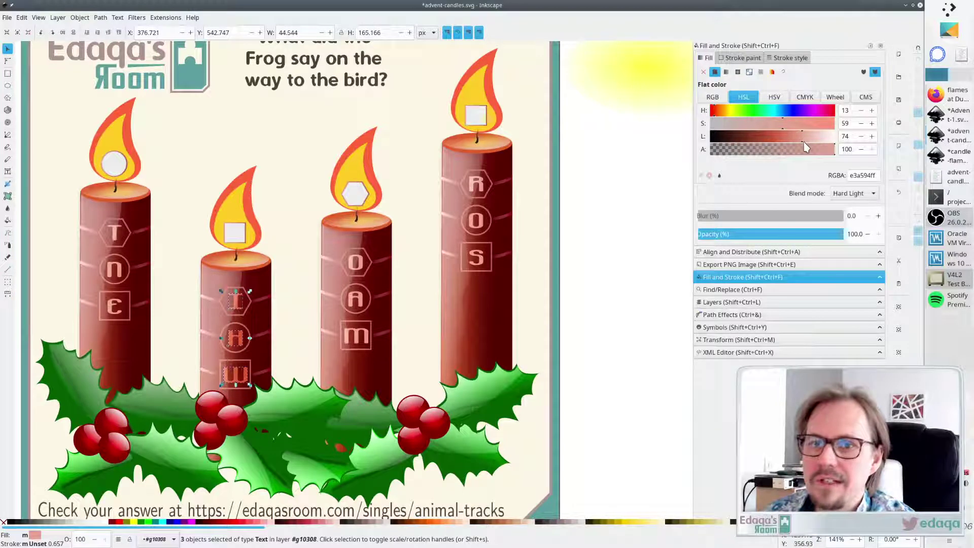
{"action": "left_click_drag", "start_coordinate": [805, 142], "coordinate": [814, 135]}
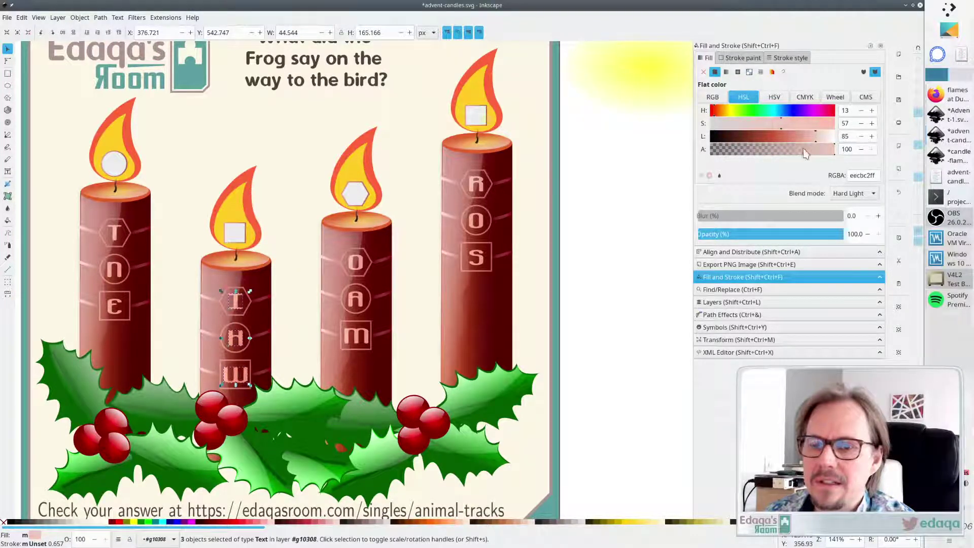
{"action": "left_click", "coordinate": [633, 212]}
Save the drawing with the lightened candle letters
{"action": "scroll", "coordinate": [585, 263], "scroll_direction": "down", "scroll_amount": 3, "text": "ctrl"}
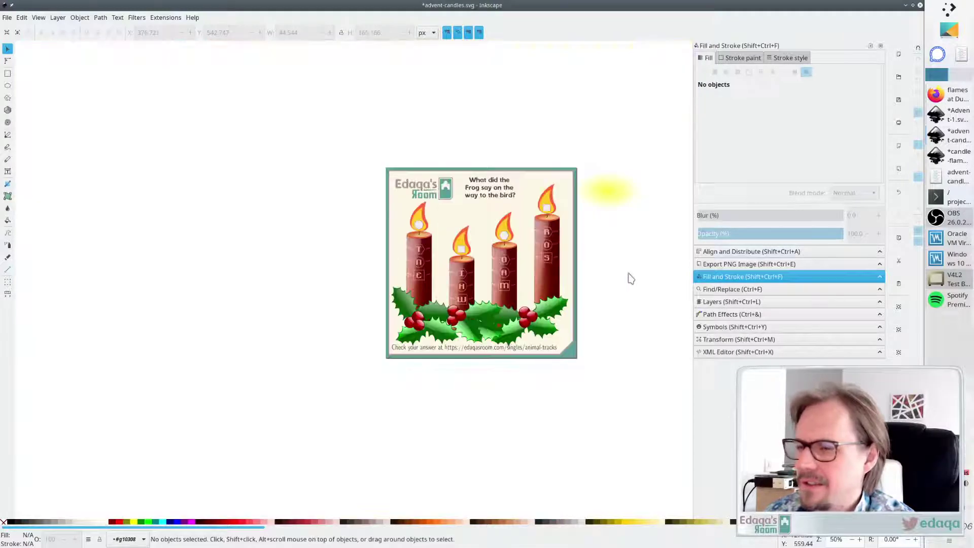
{"action": "scroll", "coordinate": [632, 273], "scroll_direction": "down", "scroll_amount": 1}
{"action": "scroll", "coordinate": [634, 271], "scroll_direction": "right", "scroll_amount": 2, "text": "shift"}
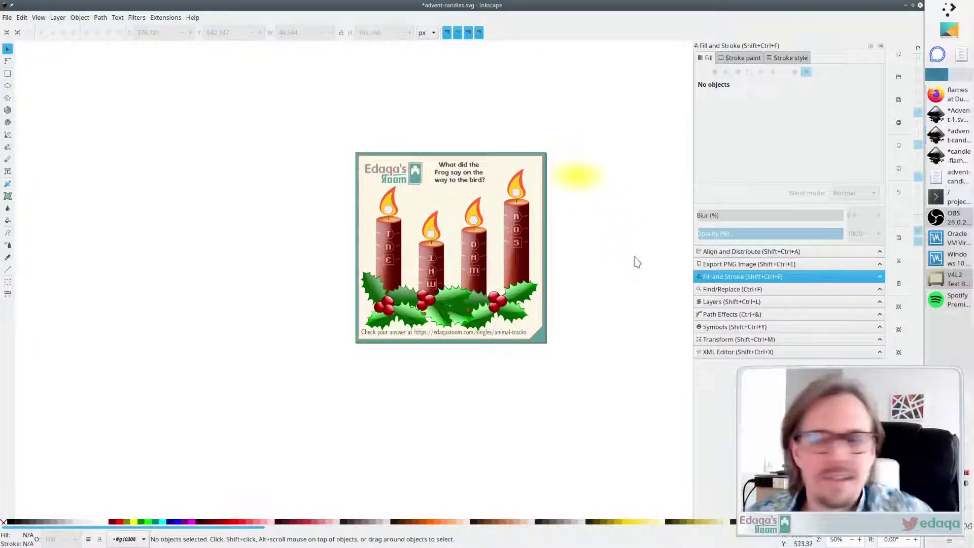
{"action": "scroll", "coordinate": [635, 259], "scroll_direction": "up", "scroll_amount": 2}
{"action": "key", "text": "ctrl+s"}
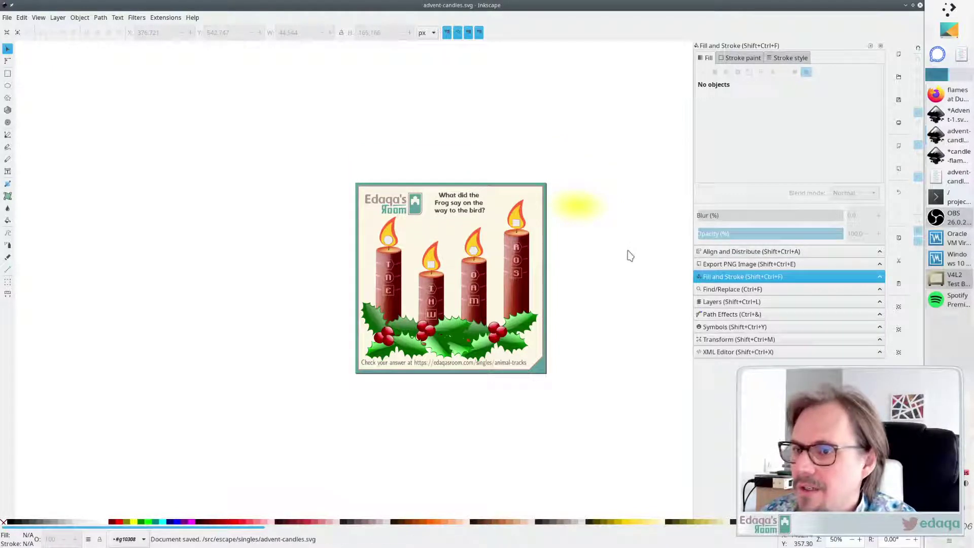
Examine the whole card at several sizes to judge letter readability, and switch to OBS
{"action": "scroll", "coordinate": [616, 282], "scroll_direction": "down", "scroll_amount": 2}
{"action": "scroll", "coordinate": [595, 257], "scroll_direction": "left", "scroll_amount": 1}
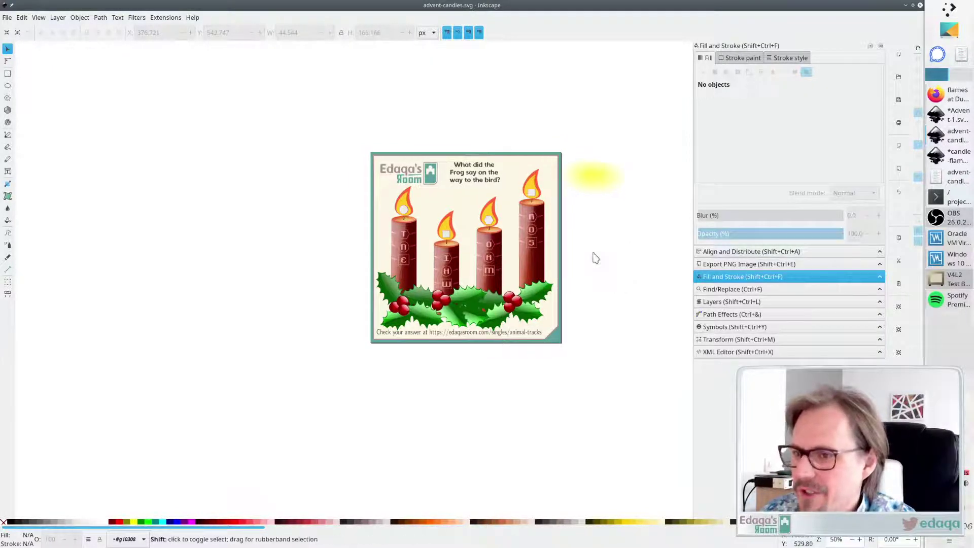
{"action": "scroll", "coordinate": [595, 258], "scroll_direction": "right", "scroll_amount": 4}
{"action": "scroll", "coordinate": [581, 248], "scroll_direction": "up", "scroll_amount": 2}
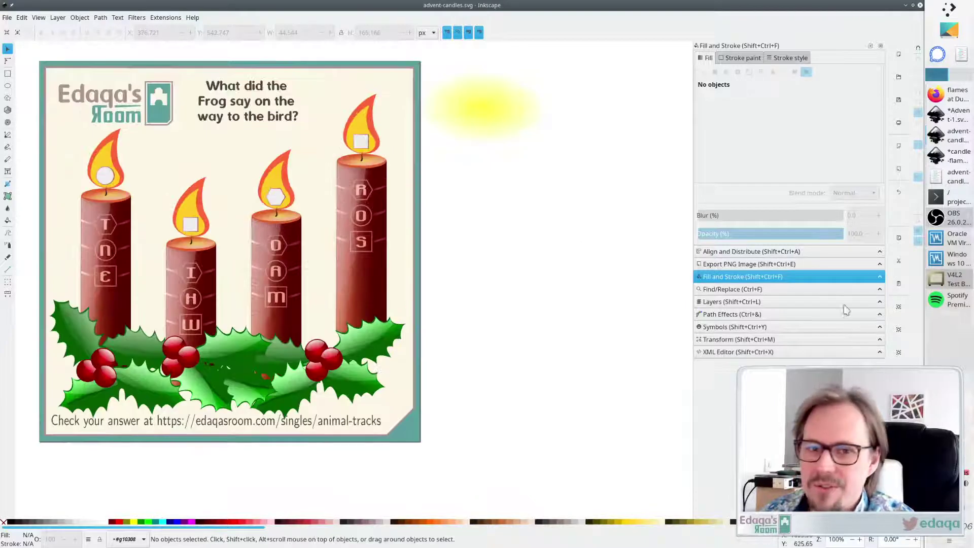
{"action": "scroll", "coordinate": [558, 293], "scroll_direction": "down", "scroll_amount": 3}
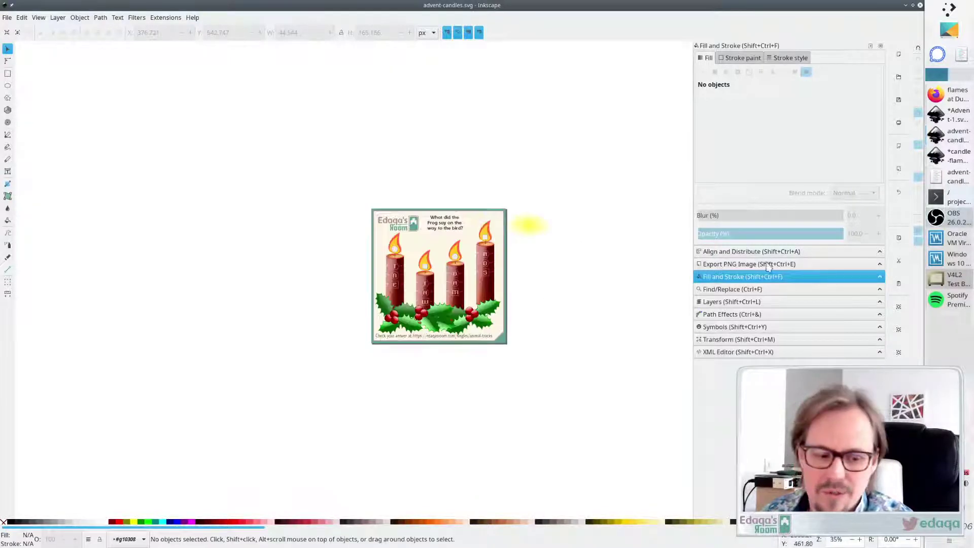
{"action": "scroll", "coordinate": [631, 311], "scroll_direction": "up", "scroll_amount": 2}
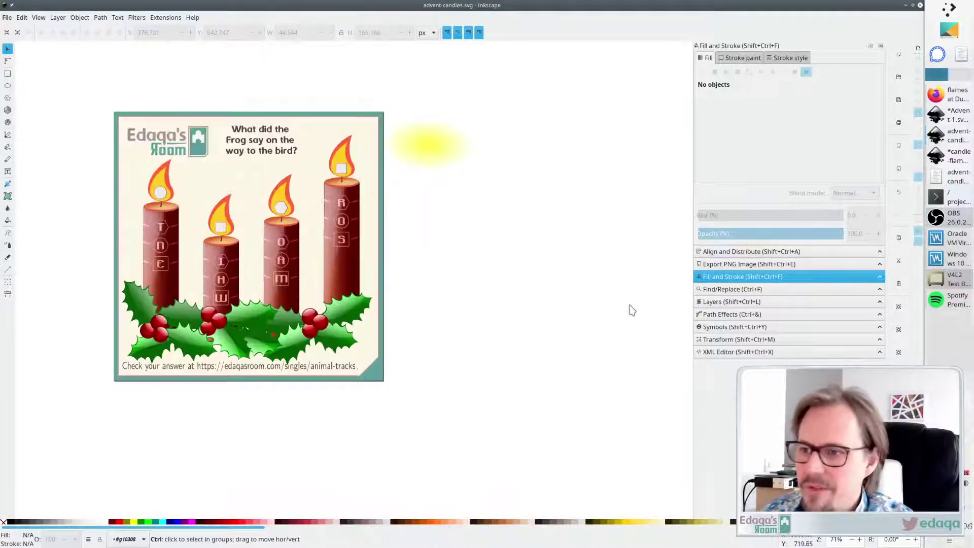
{"action": "left_click", "coordinate": [941, 222]}
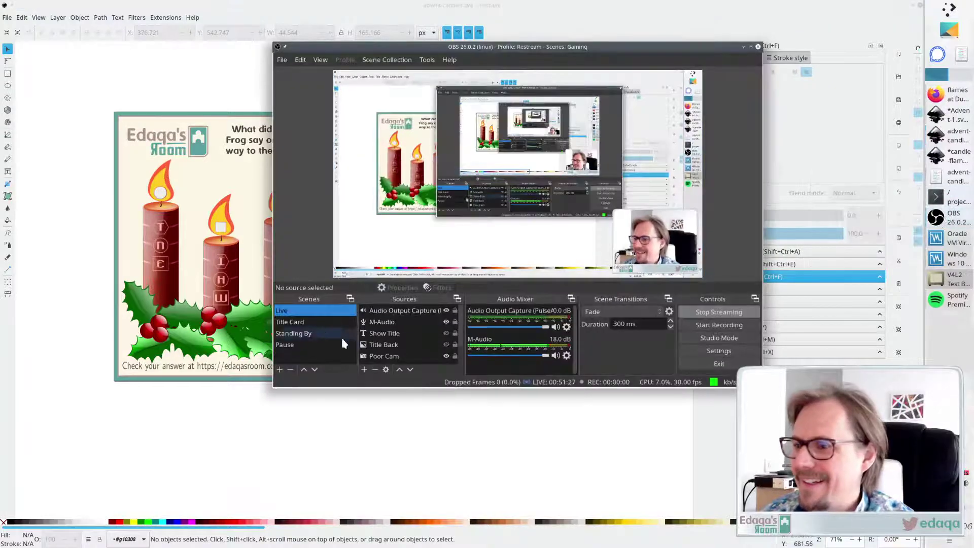
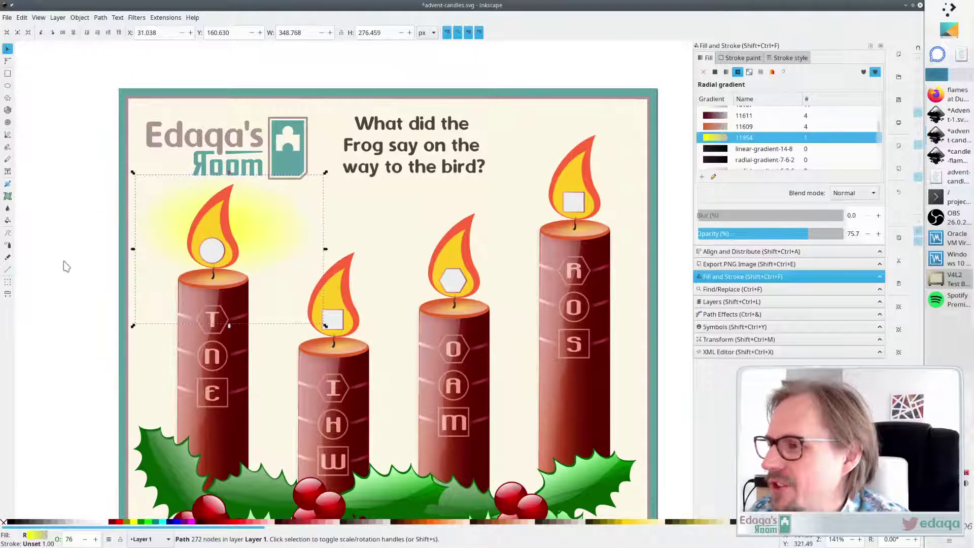
Centre the yellow glow around the first candle's flame and stretch it to about 311 px high
{"action": "left_click", "coordinate": [59, 268]}
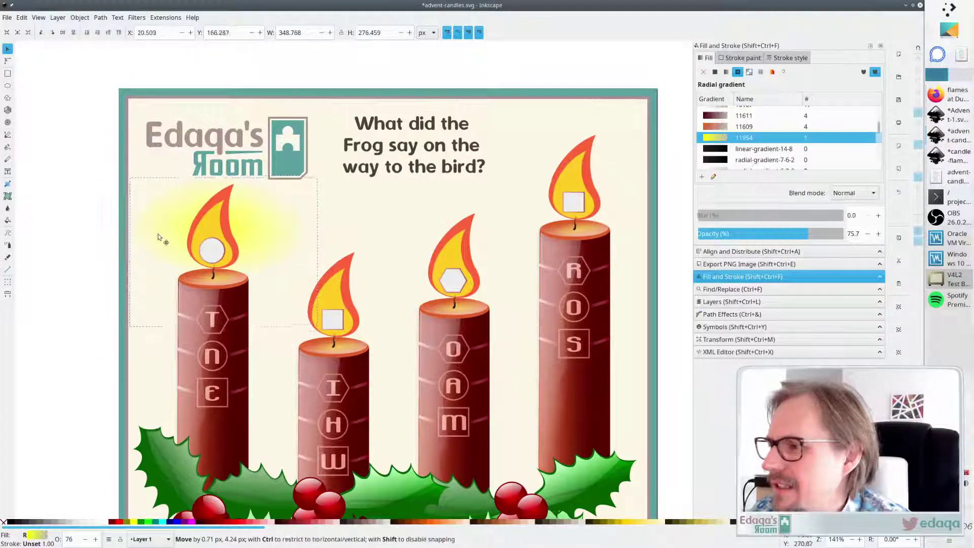
{"action": "left_click_drag", "start_coordinate": [226, 183], "coordinate": [227, 166]}
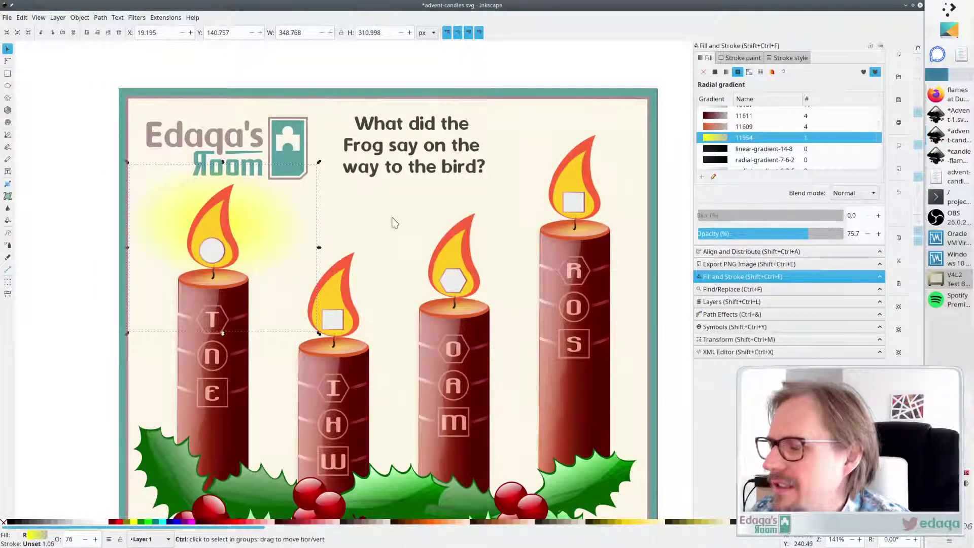
{"action": "scroll", "coordinate": [394, 220], "scroll_direction": "down", "scroll_amount": 3}
{"action": "left_click", "coordinate": [573, 213]}
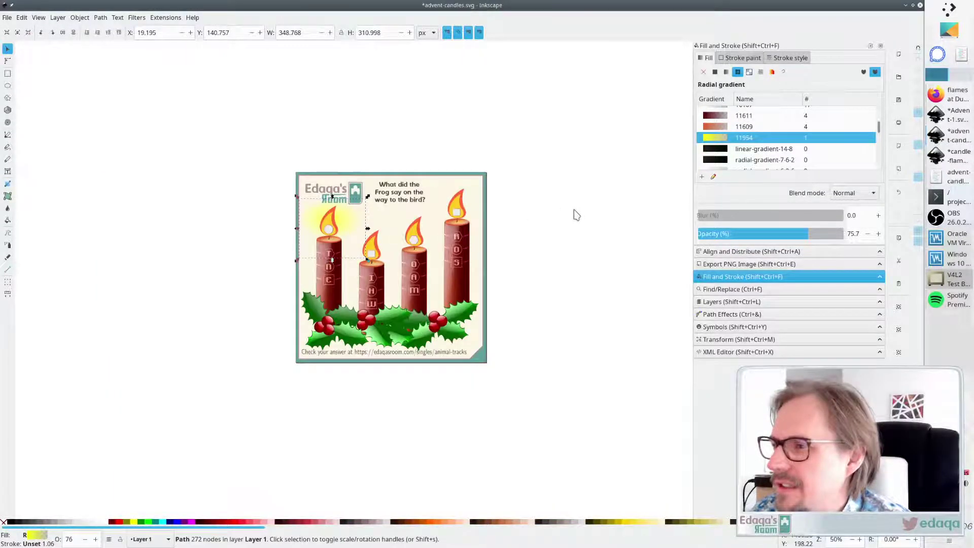
Place a copy of the first candle's glow around the second candle's flame and send it behind the candle
{"action": "left_click", "coordinate": [351, 223]}
{"action": "key", "text": "ctrl+c"}
{"action": "key", "text": "ctrl+v"}
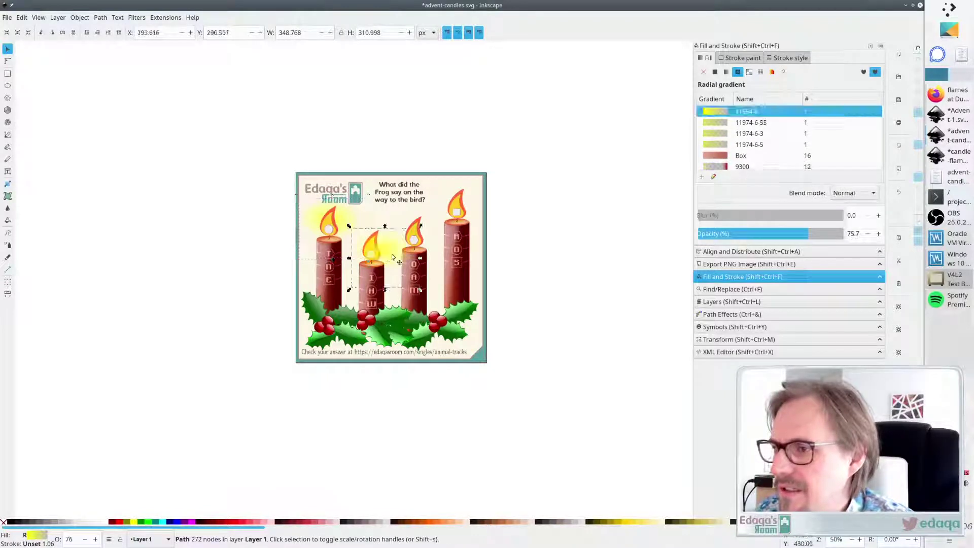
{"action": "left_click_drag", "start_coordinate": [387, 259], "coordinate": [379, 246]}
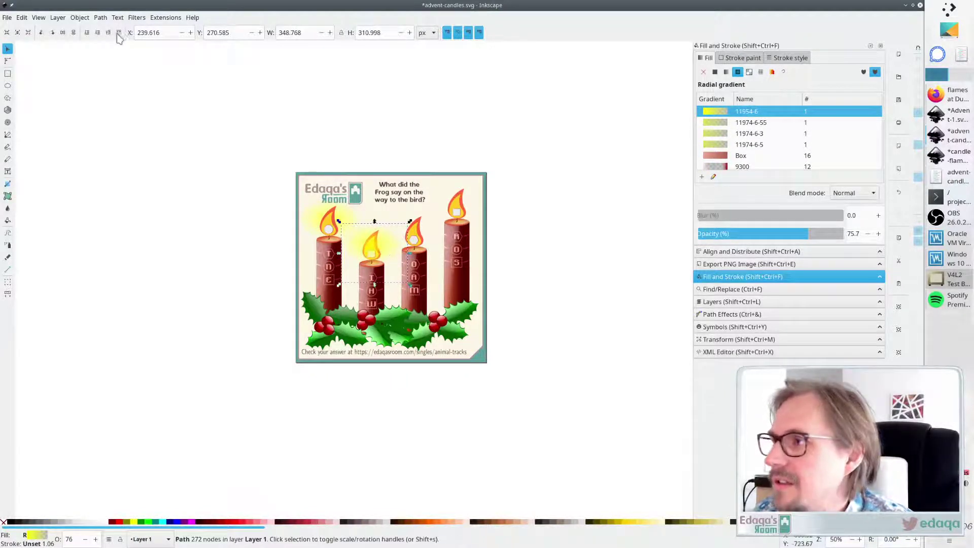
{"action": "left_click", "coordinate": [87, 32]}
{"action": "left_click", "coordinate": [551, 245]}
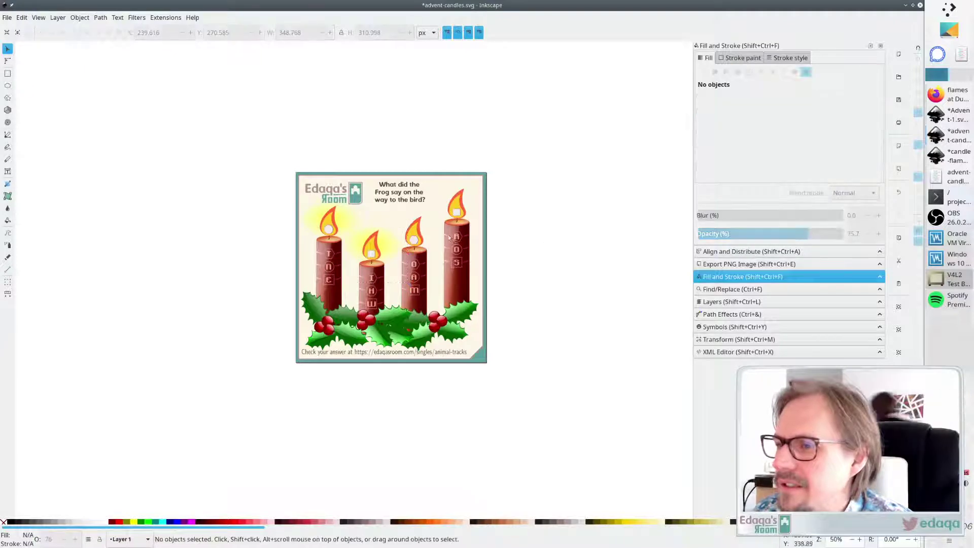
Place another copy of the glow around the third candle's flame and send it behind the candle
{"action": "key", "text": "ctrl+v"}
{"action": "left_click_drag", "start_coordinate": [433, 233], "coordinate": [415, 230]}
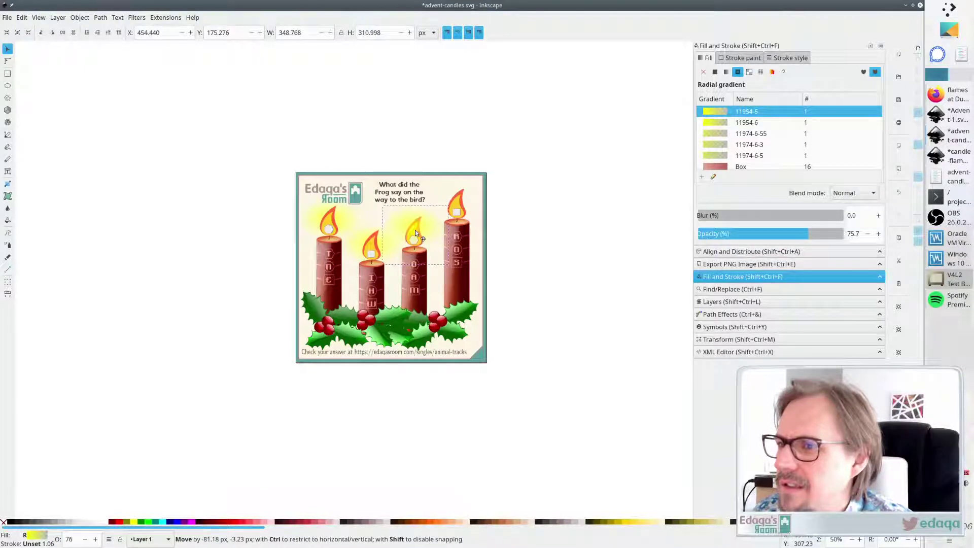
{"action": "left_click", "coordinate": [86, 32]}
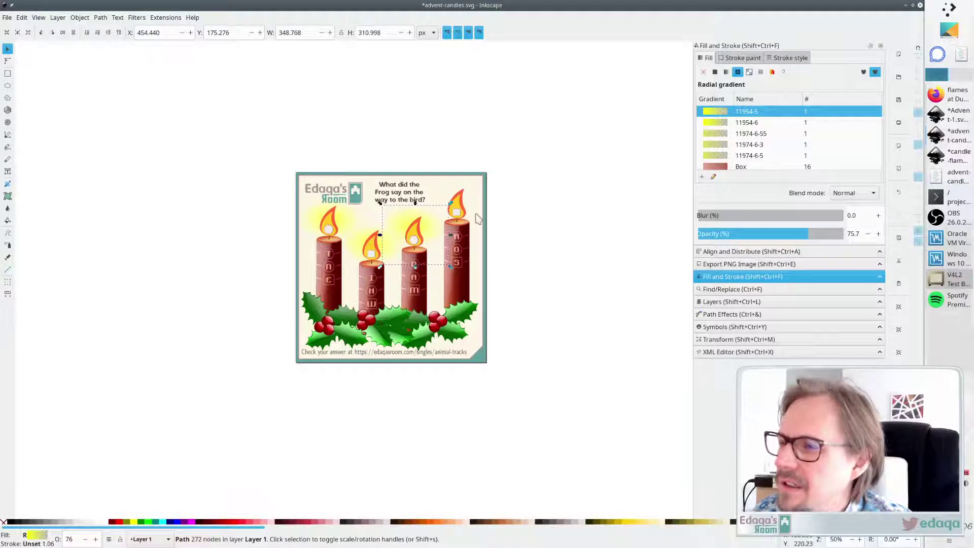
Place another copy of the glow around the fourth candle's flame and send it behind the candle
{"action": "key", "text": "ctrl+v"}
{"action": "left_click_drag", "start_coordinate": [478, 199], "coordinate": [461, 204]}
{"action": "left_click", "coordinate": [87, 32]}
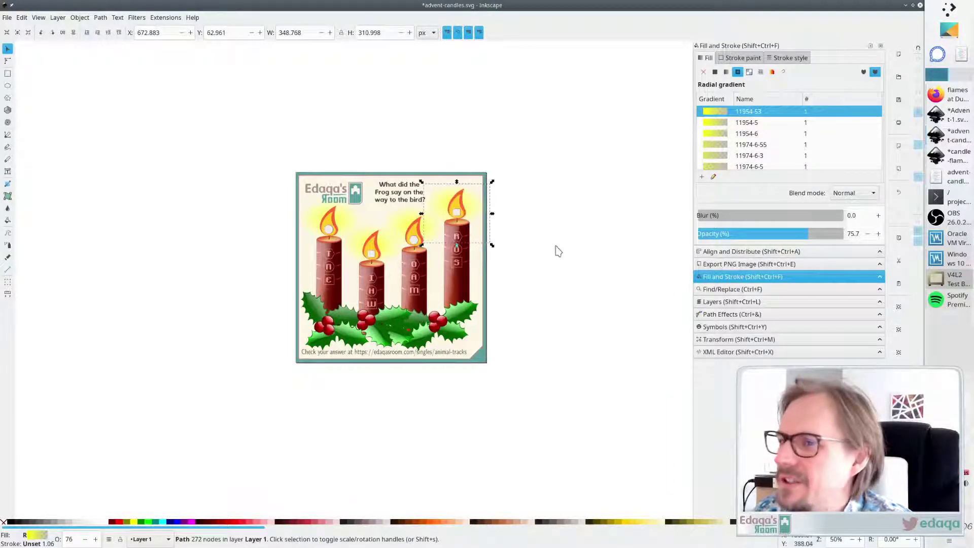
{"action": "left_click", "coordinate": [558, 251]}
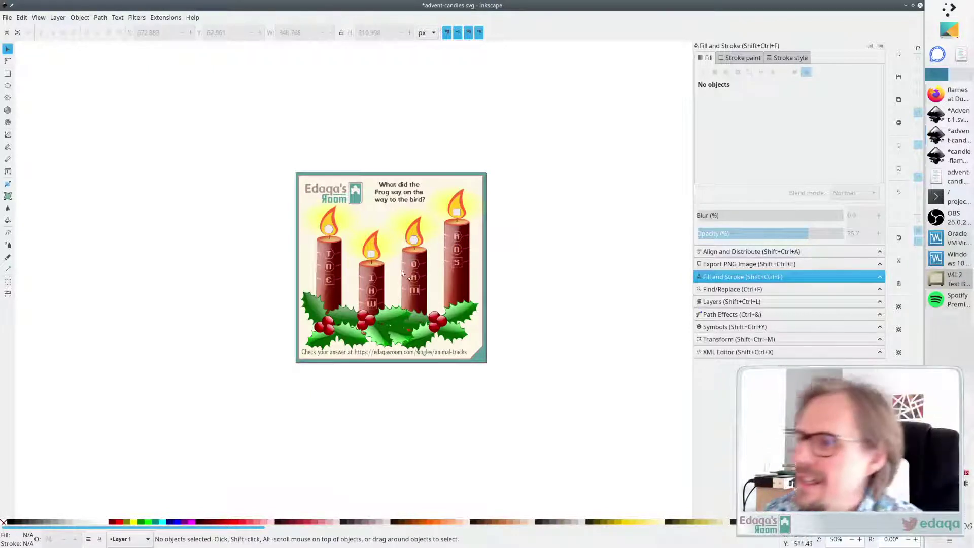
Resize the fourth candle's glow to about 323 by 351 px and the third candle's to about 320 by 340 px
{"action": "left_click_drag", "start_coordinate": [387, 246], "coordinate": [427, 232]}
{"action": "left_click", "coordinate": [470, 207]}
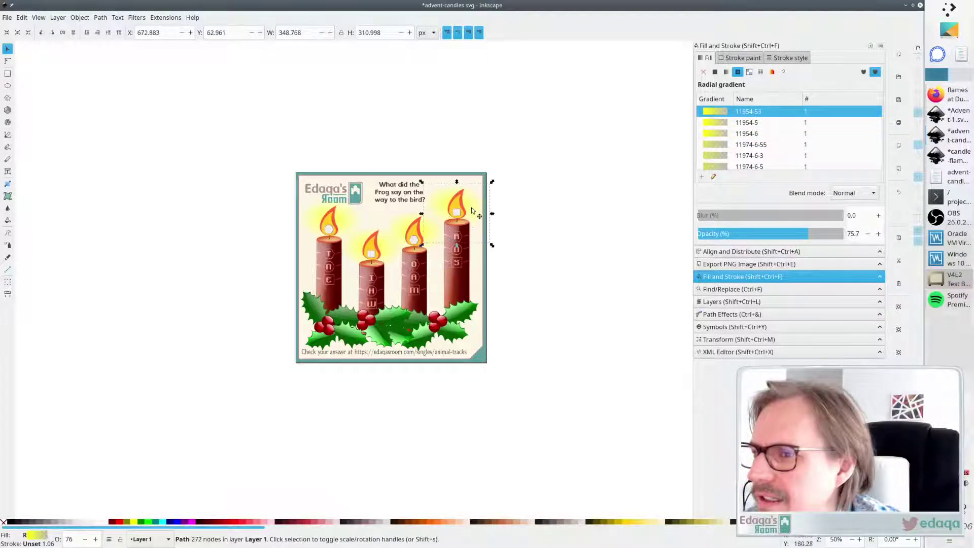
{"action": "key", "text": "Escape"}
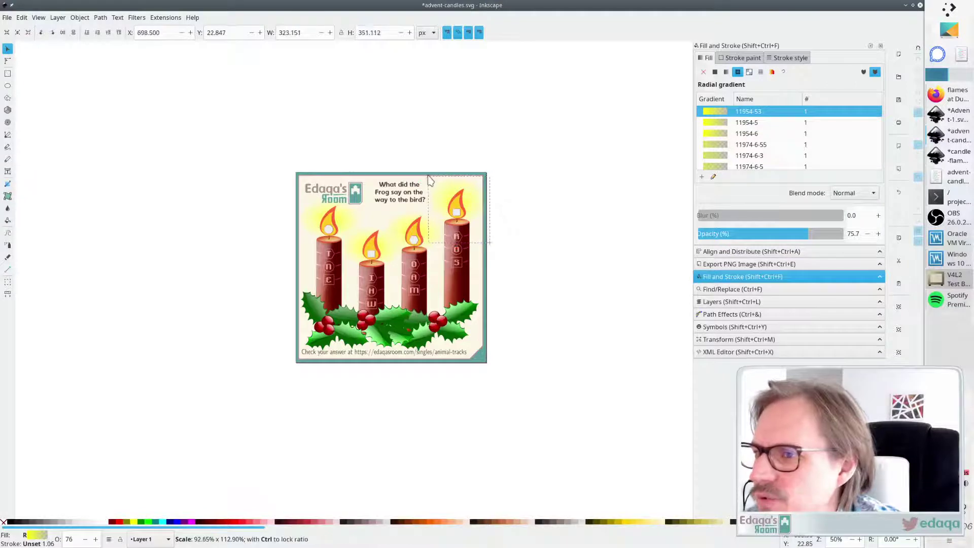
{"action": "left_click", "coordinate": [432, 233]}
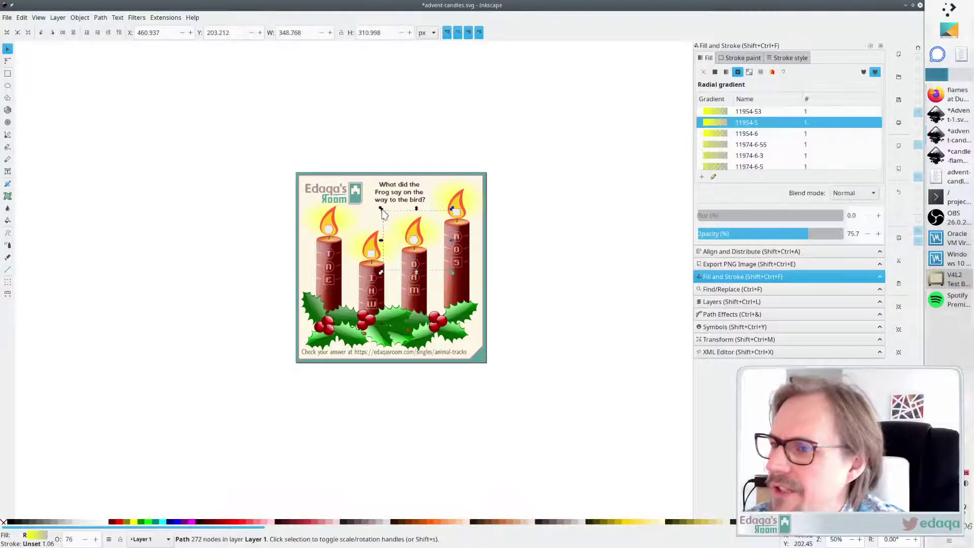
{"action": "left_click_drag", "start_coordinate": [462, 231], "coordinate": [391, 249]}
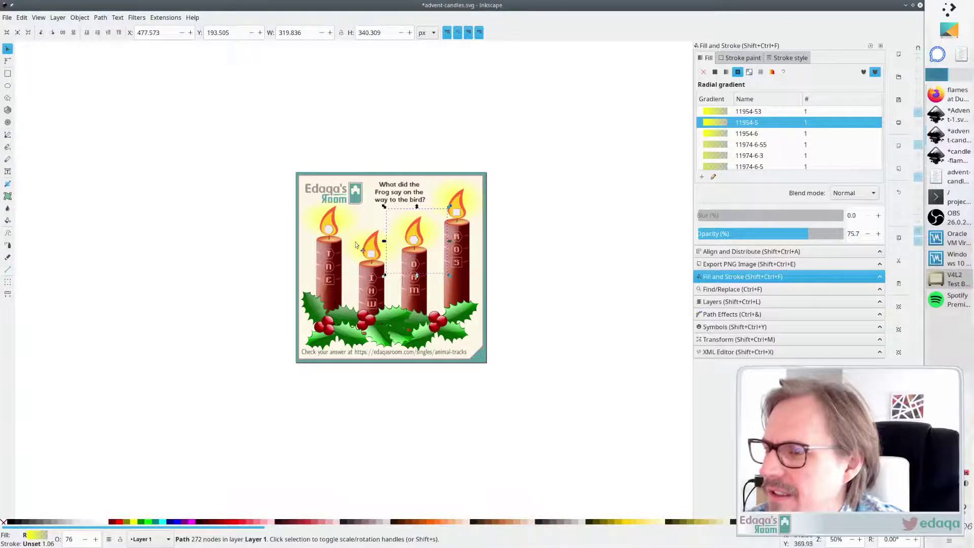
Resize the second candle's glow to about 329 by 358 px and reposition it around the flame
{"action": "left_click", "coordinate": [359, 233]}
{"action": "left_click", "coordinate": [382, 243]}
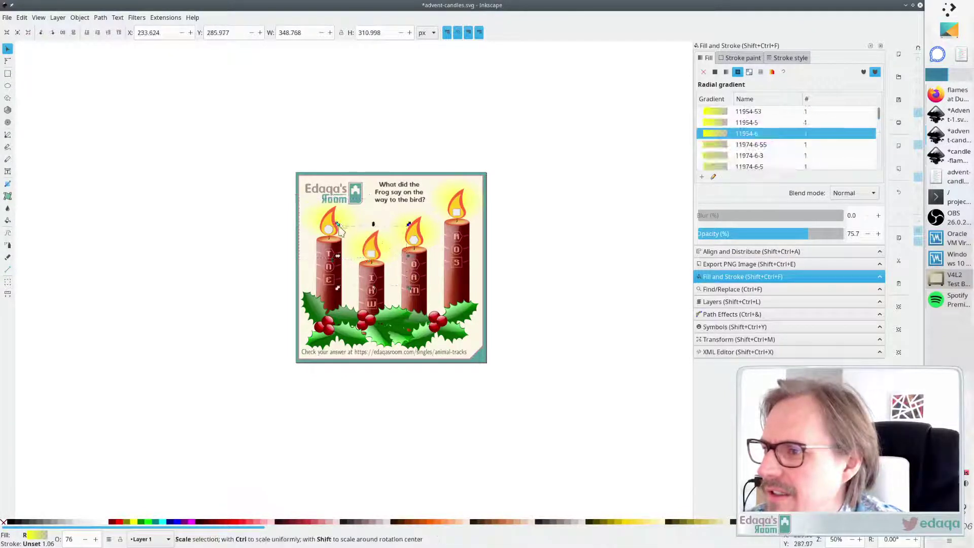
{"action": "left_click_drag", "start_coordinate": [339, 227], "coordinate": [343, 217]}
{"action": "mouse_move", "coordinate": [389, 243]}
{"action": "left_mouse_down"}
{"action": "mouse_move", "coordinate": [384, 252]}
{"action": "mouse_move", "coordinate": [389, 243]}
{"action": "left_mouse_up"}
{"action": "left_click", "coordinate": [544, 243]}
{"action": "left_click", "coordinate": [387, 249]}
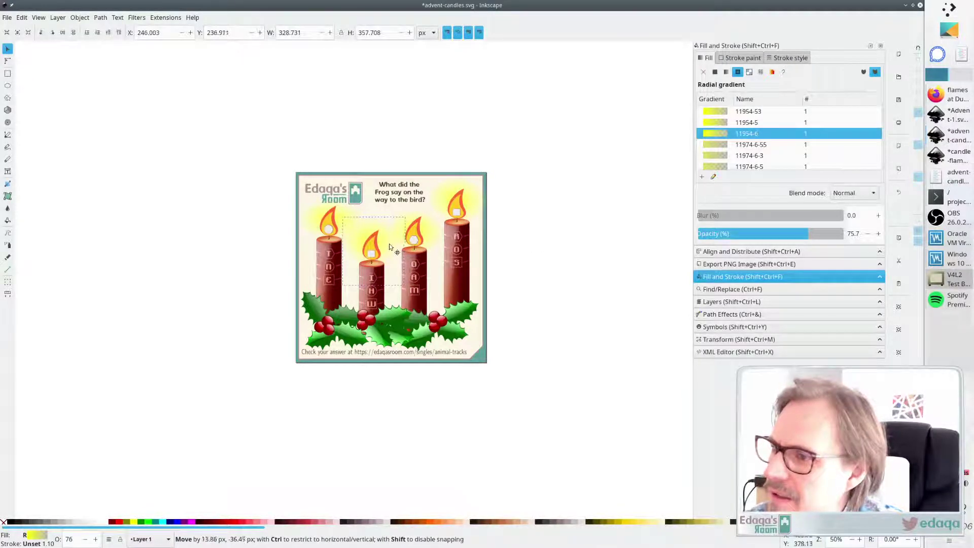
{"action": "left_click", "coordinate": [558, 232]}
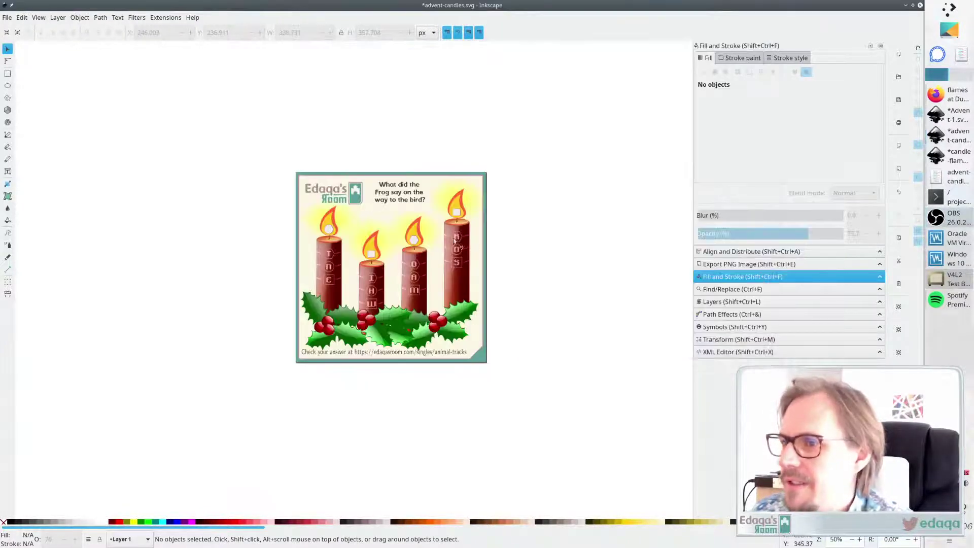
Reposition the third candle's glow to about X 470, Y 192 px and the fourth's to about X 689, Y 58 px
{"action": "left_click_drag", "start_coordinate": [428, 224], "coordinate": [426, 238]}
{"action": "left_click", "coordinate": [559, 251]}
{"action": "left_click", "coordinate": [568, 232]}
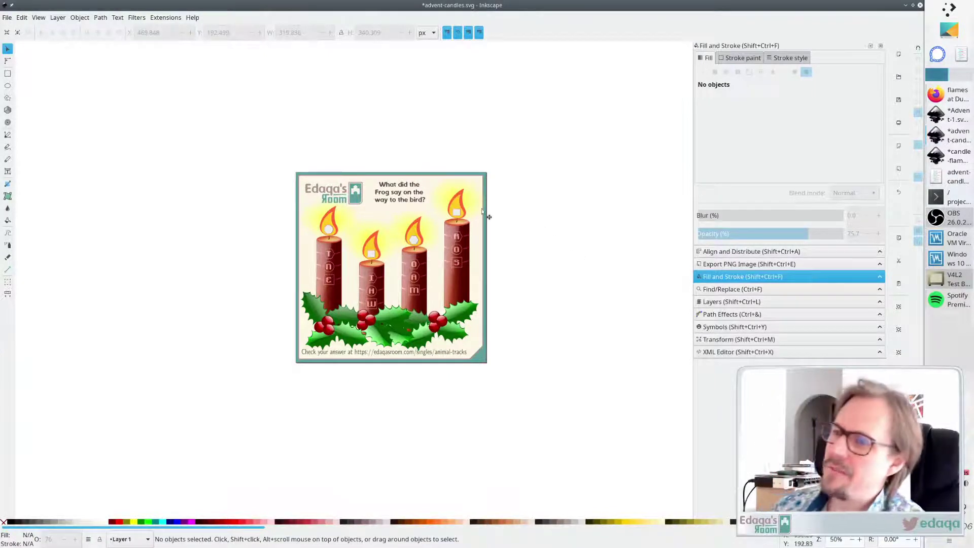
{"action": "left_click", "coordinate": [440, 205]}
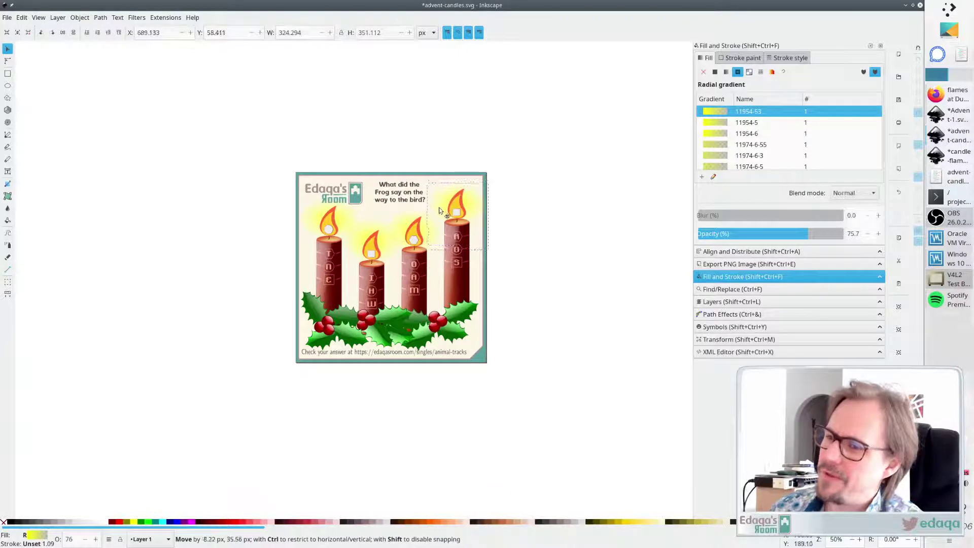
{"action": "left_click", "coordinate": [598, 228]}
{"action": "left_click", "coordinate": [312, 225]}
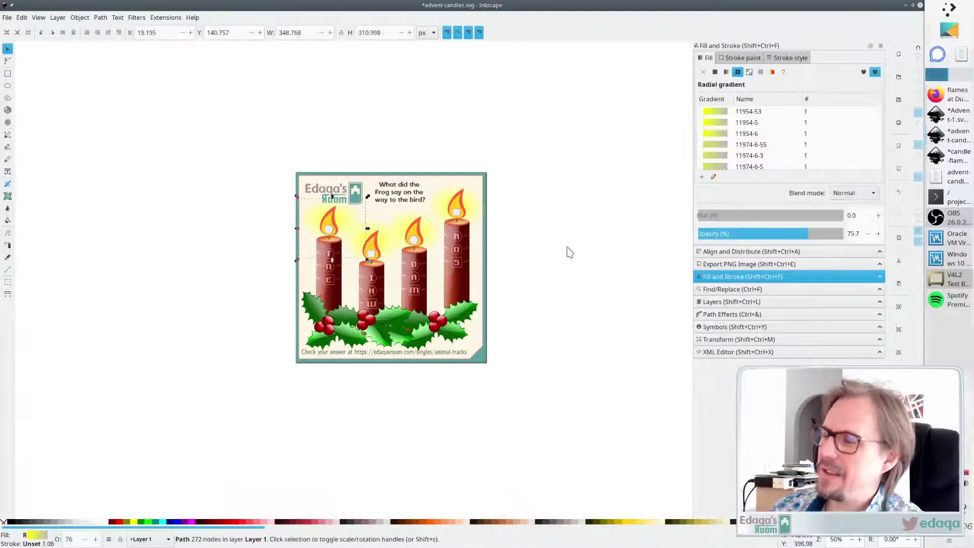
{"action": "left_click", "coordinate": [567, 251]}
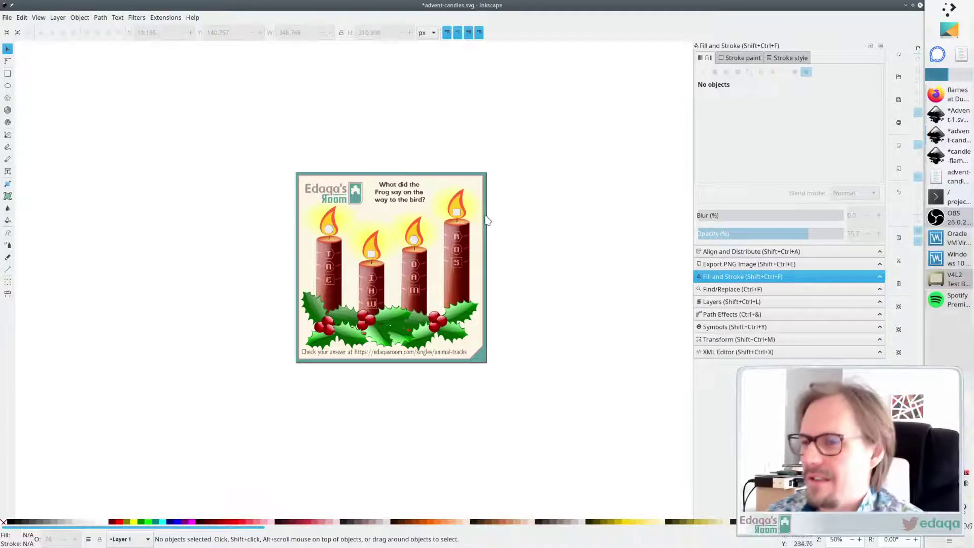
Try the card without glows by deleting the glow behind each candle flame
{"action": "left_click", "coordinate": [444, 203]}
{"action": "key", "text": "Delete"}
{"action": "left_click", "coordinate": [394, 235]}
{"action": "key", "text": "Delete"}
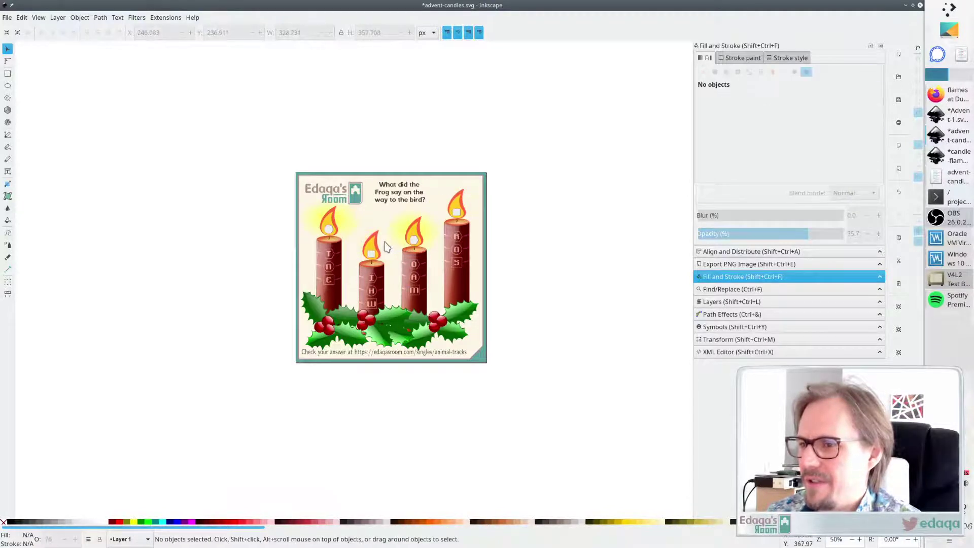
{"action": "left_click", "coordinate": [398, 232]}
{"action": "key", "text": "Delete"}
{"action": "left_click", "coordinate": [348, 227]}
{"action": "key", "text": "Delete"}
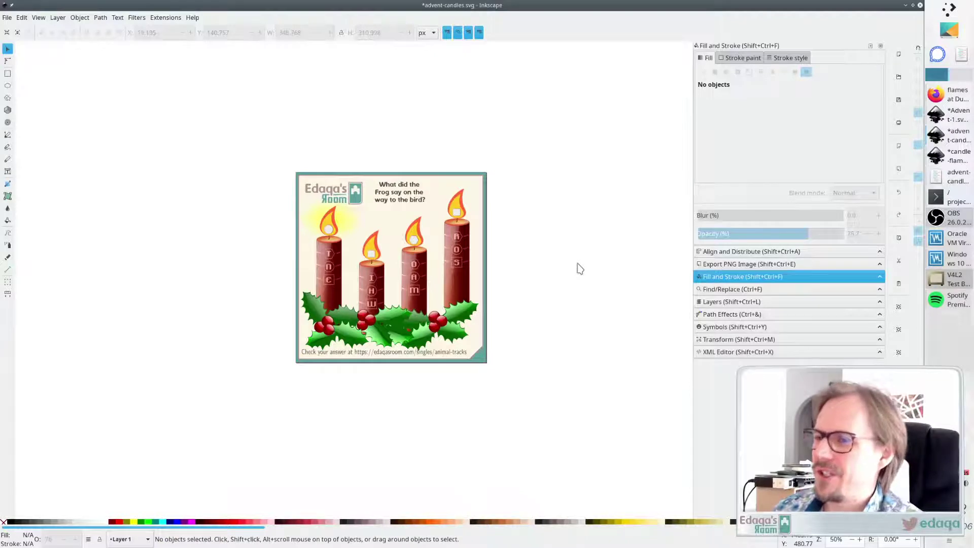
{"action": "left_click", "coordinate": [430, 234]}
{"action": "left_click", "coordinate": [359, 242], "text": "shift"}
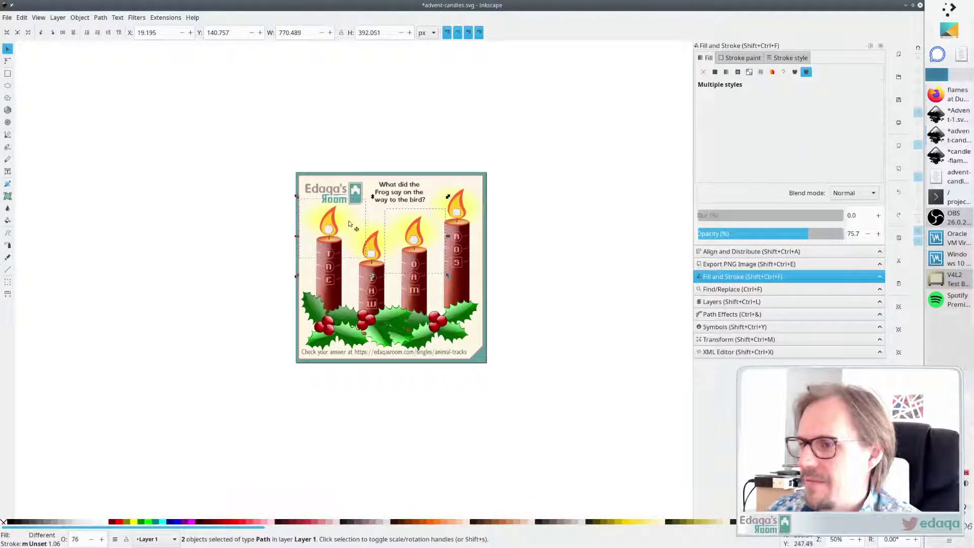
{"action": "left_click", "coordinate": [372, 231], "text": "shift"}
{"action": "left_click", "coordinate": [473, 202], "text": "shift"}
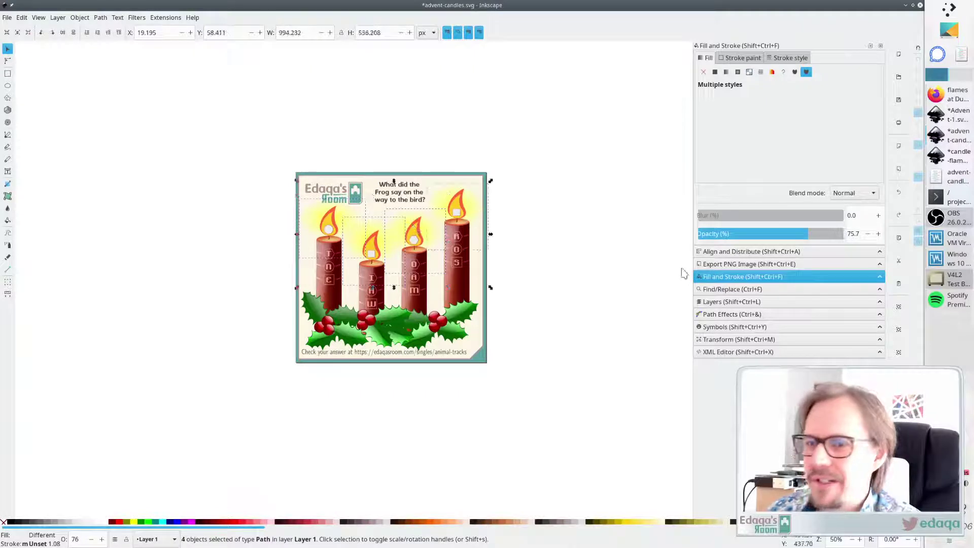
{"action": "left_click", "coordinate": [752, 252]}
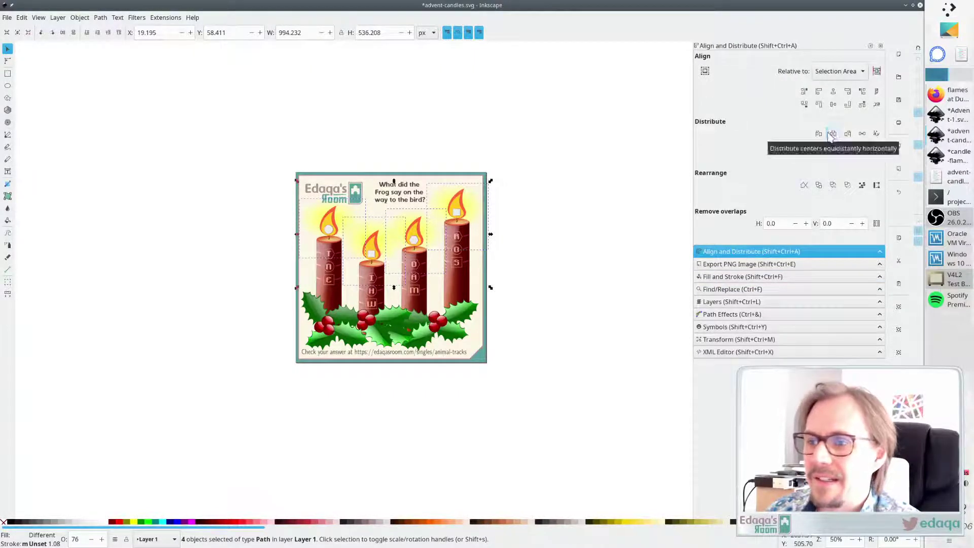
{"action": "left_click", "coordinate": [545, 202]}
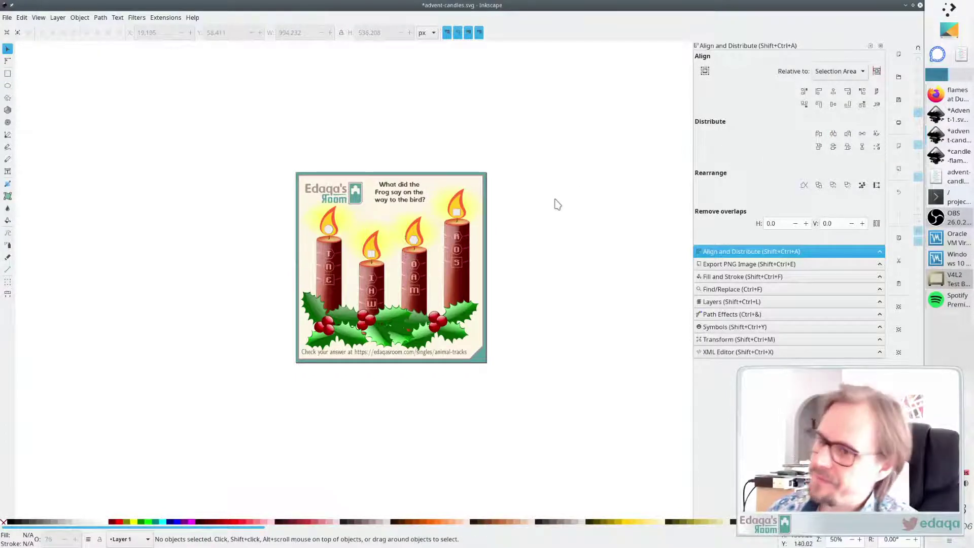
{"action": "left_click", "coordinate": [350, 232]}
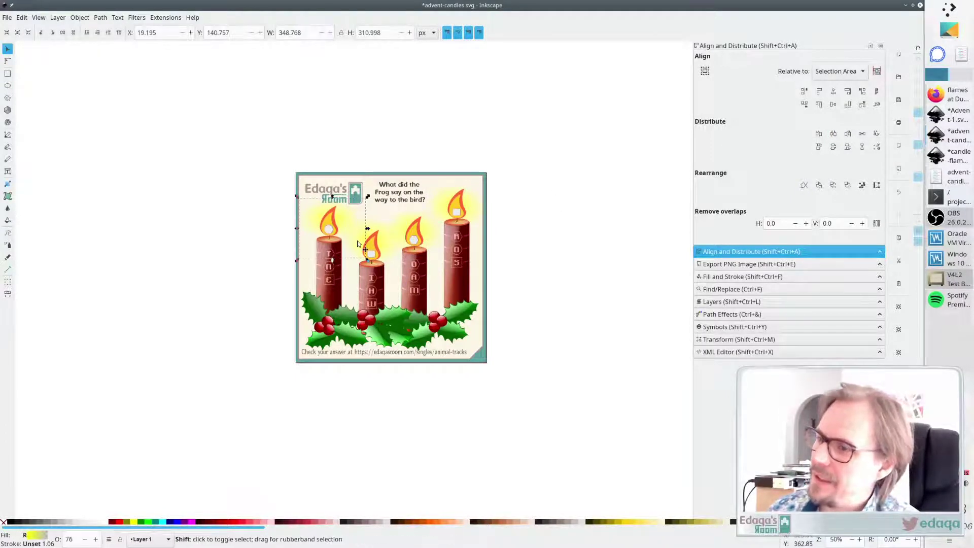
{"action": "left_click", "coordinate": [357, 240], "text": "shift"}
Select the glows of all four candles together and set their opacity to 50%
{"action": "left_click", "coordinate": [448, 214]}
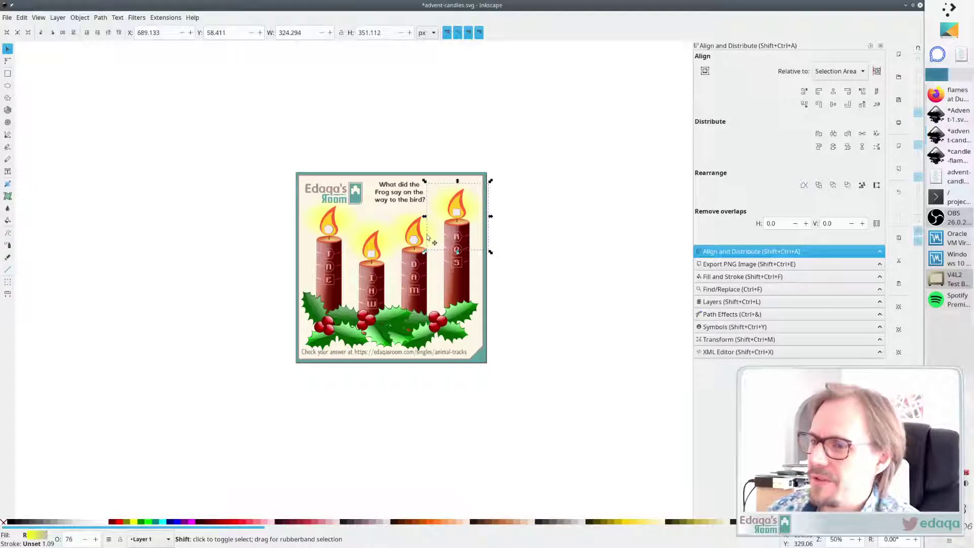
{"action": "left_click", "coordinate": [429, 237], "text": "shift"}
{"action": "left_click", "coordinate": [337, 219], "text": "shift"}
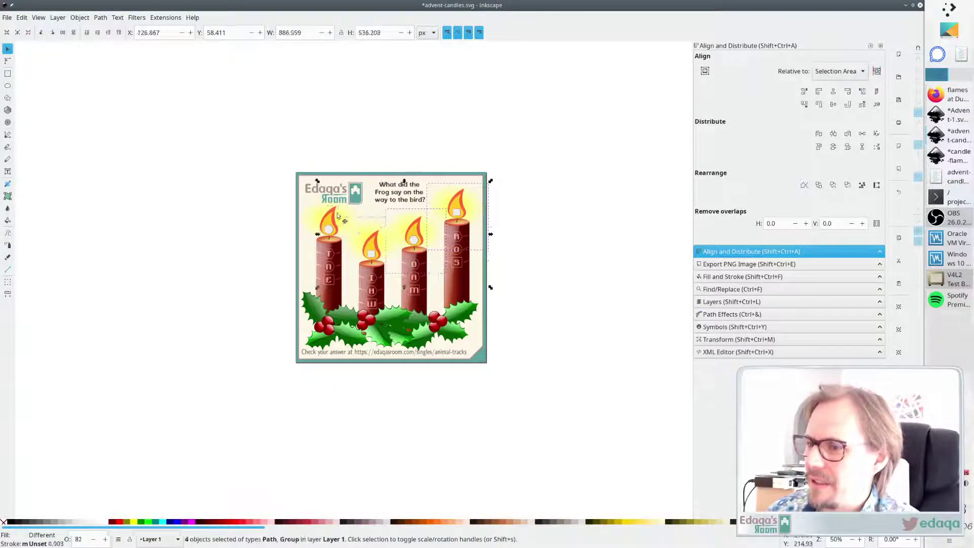
{"action": "left_click", "coordinate": [347, 215], "text": "shift"}
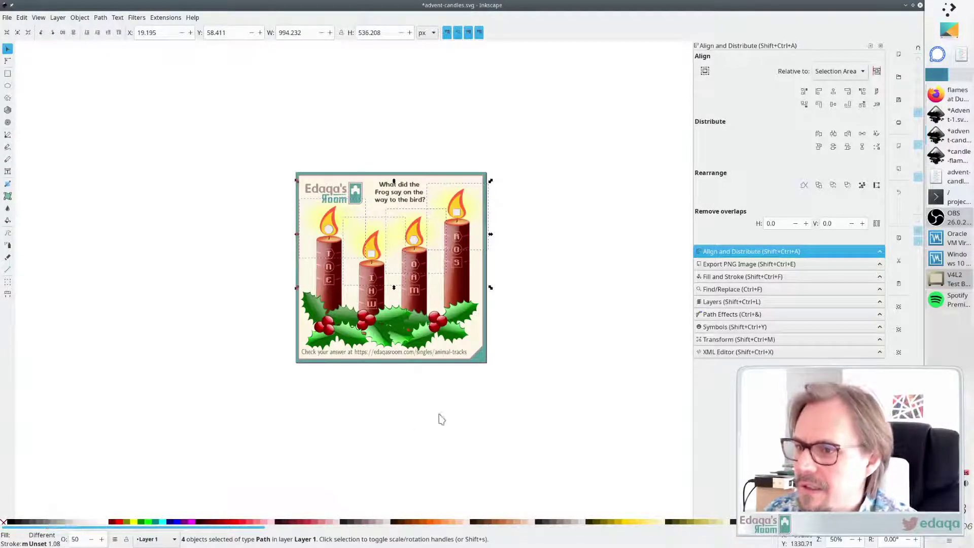
{"action": "left_click", "coordinate": [573, 307]}
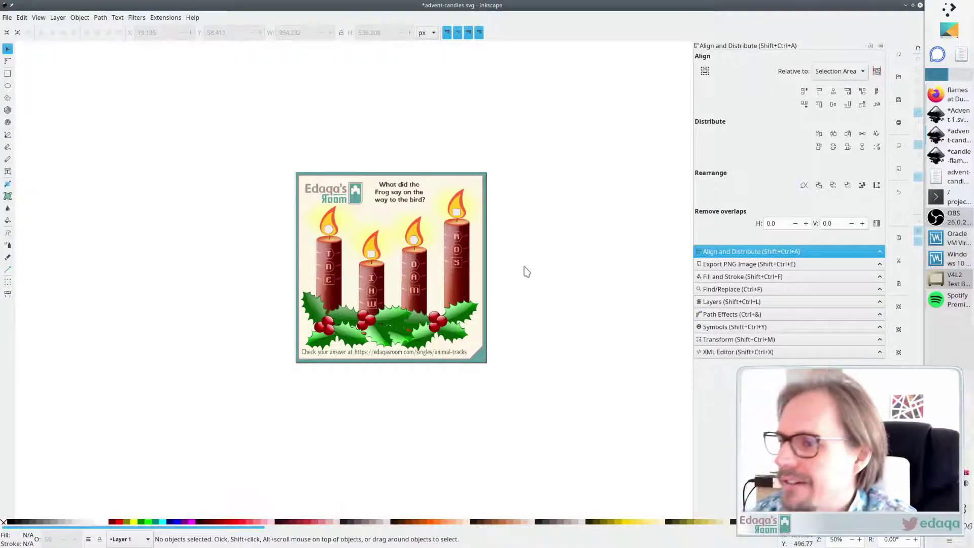
Replace the frog question at the top of the card with "The best part of Christmas?"
{"action": "key", "text": "plus"}
{"action": "key", "text": "plus"}
{"action": "scroll", "coordinate": [488, 273], "scroll_direction": "left", "scroll_amount": 6}
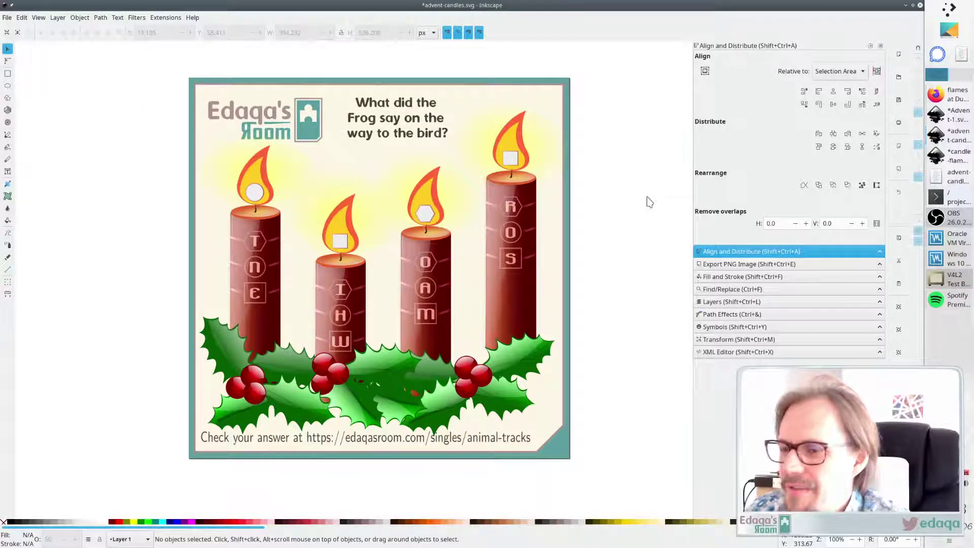
{"action": "key", "text": "t"}
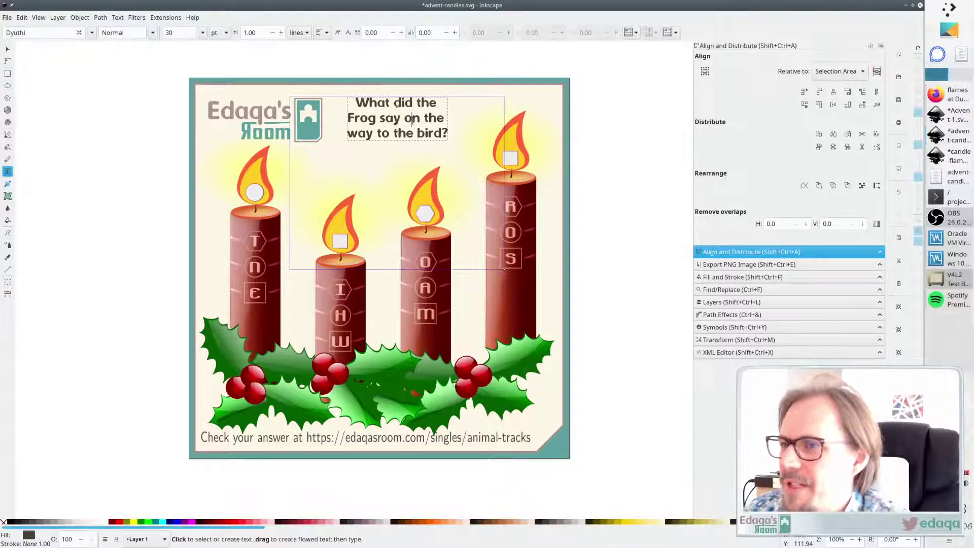
{"action": "key", "text": "ctrl+a"}
{"action": "type", "text": "he"}
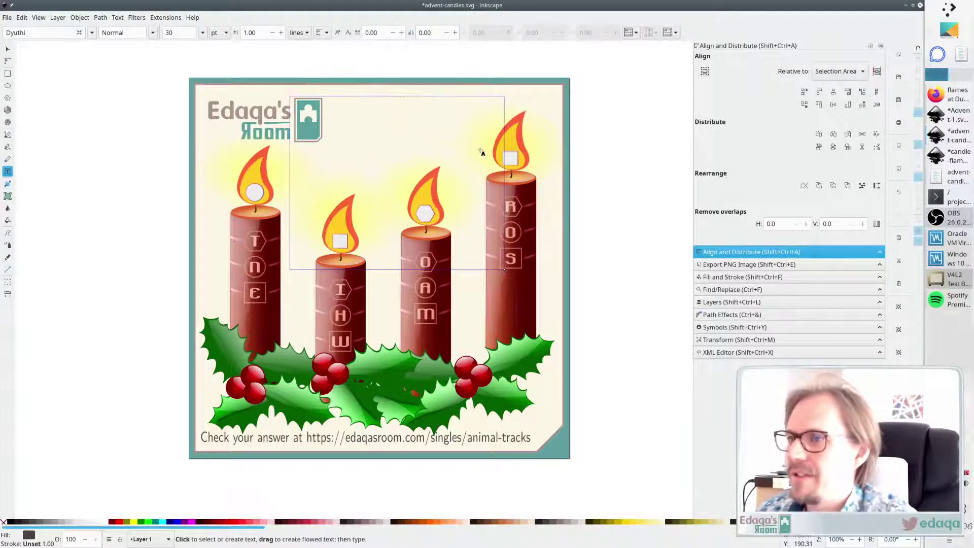
{"action": "type", "text": "The bs"}
{"action": "key", "text": "BackSpace"}
{"action": "type", "text": "est "}
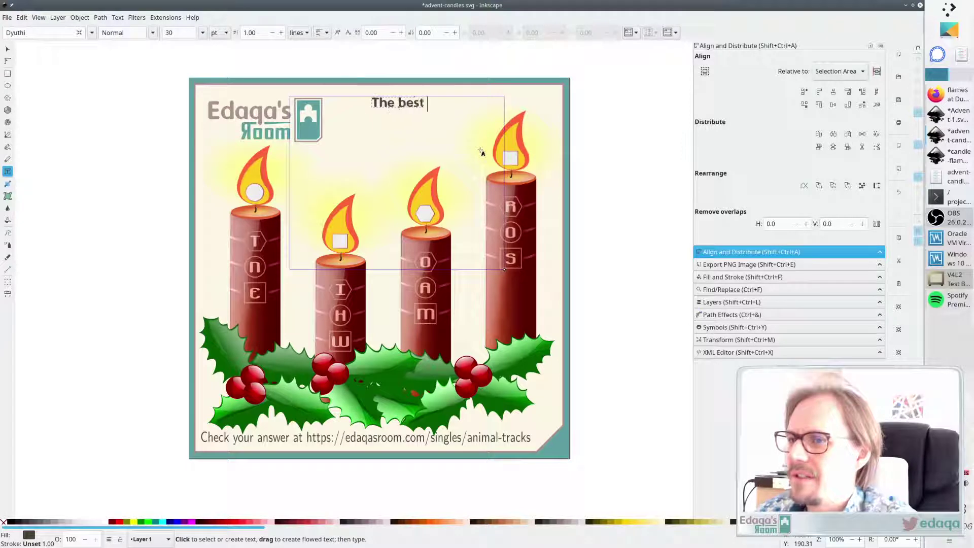
{"action": "type", "text": "part of Christmas?"}
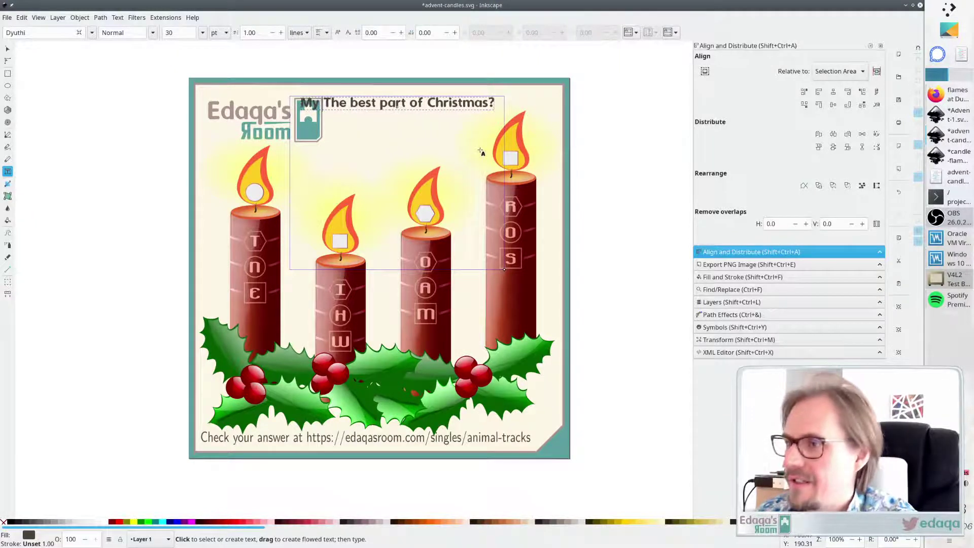
Reword the question at the top of the card to "My favourite thing about Christmas?"
{"action": "key", "text": "Home"}
{"action": "type", "text": "My favourite"}
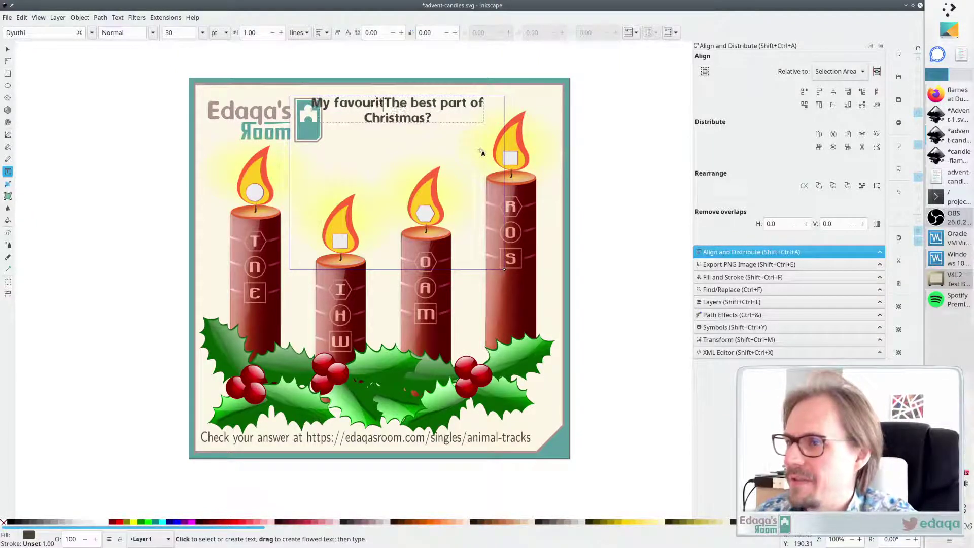
{"action": "type", "text": " thing abou"}
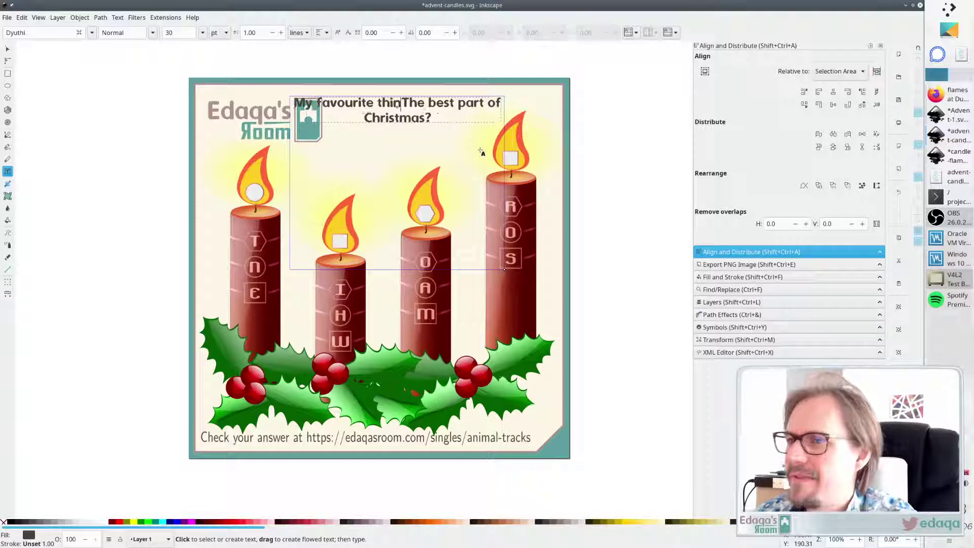
{"action": "type", "text": "t"}
{"action": "key", "text": "Delete"}
{"action": "key", "text": "Delete"}
{"action": "key", "text": "Delete"}
{"action": "key", "text": "Delete"}
{"action": "key", "text": "Delete"}
{"action": "key", "text": "Delete"}
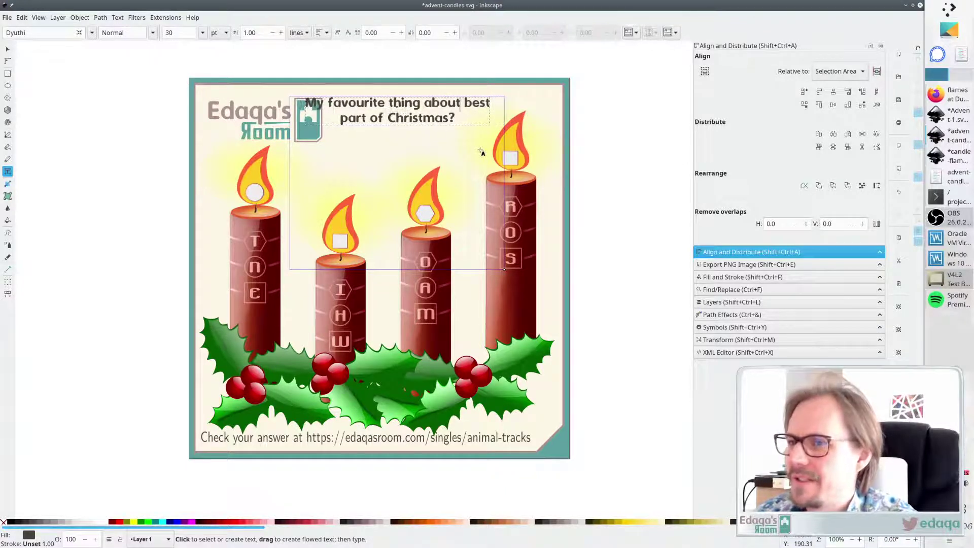
{"action": "key", "text": "Delete"}
{"action": "key", "text": "Delete"}
{"action": "key", "text": "Delete"}
{"action": "key", "text": "Delete"}
{"action": "key", "text": "Delete"}
{"action": "key", "text": "Delete"}
{"action": "key", "text": "Delete"}
{"action": "key", "text": "Delete"}
{"action": "key", "text": "Delete"}
{"action": "key", "text": "Delete"}
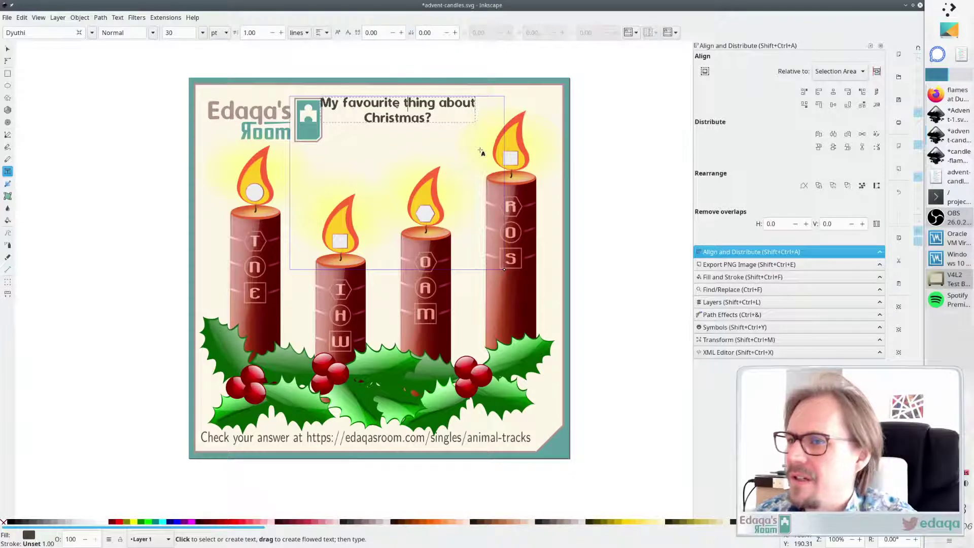
Break the Christmas question into three lines, after "favourite" and after "about"
{"action": "key", "text": "Return"}
{"action": "key", "text": "Right"}
{"action": "key", "text": "Right"}
{"action": "key", "text": "Right"}
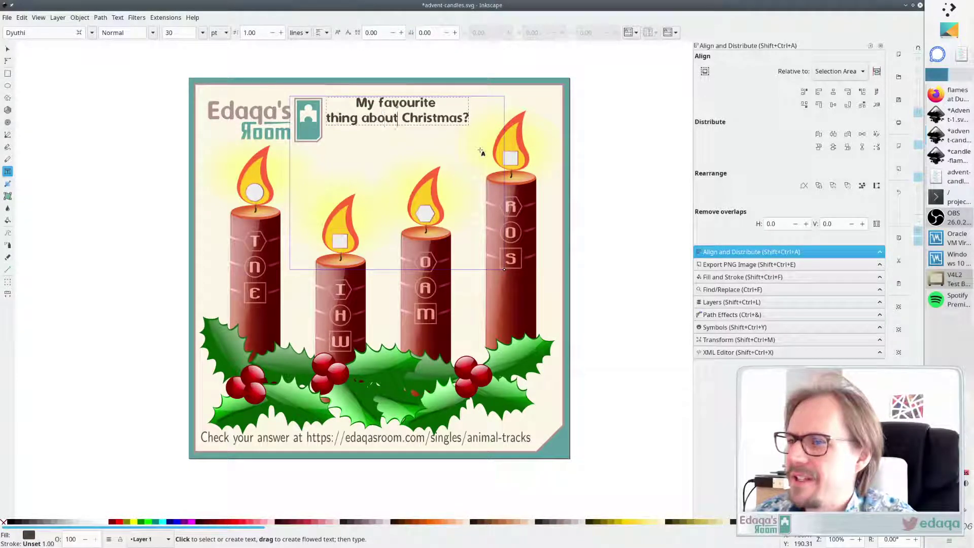
{"action": "key", "text": "Return"}
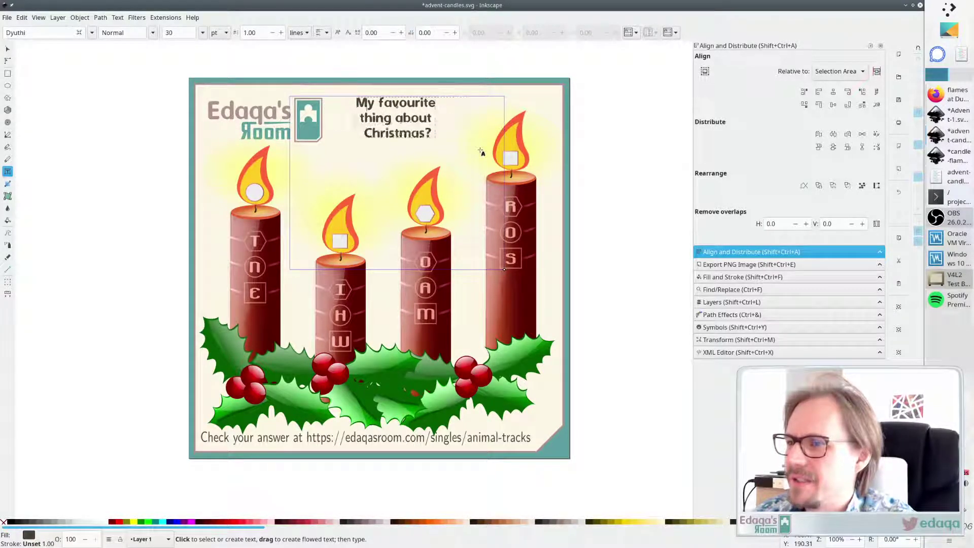
{"action": "key", "text": "Escape"}
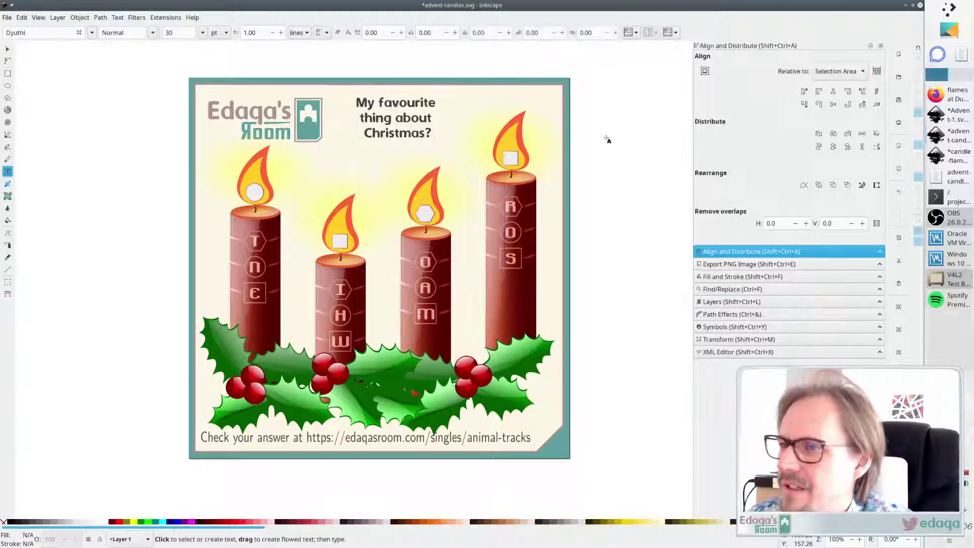
Move the Christmas question text to about X 451, Y 55 px
{"action": "key", "text": "s"}
{"action": "left_click", "coordinate": [406, 124]}
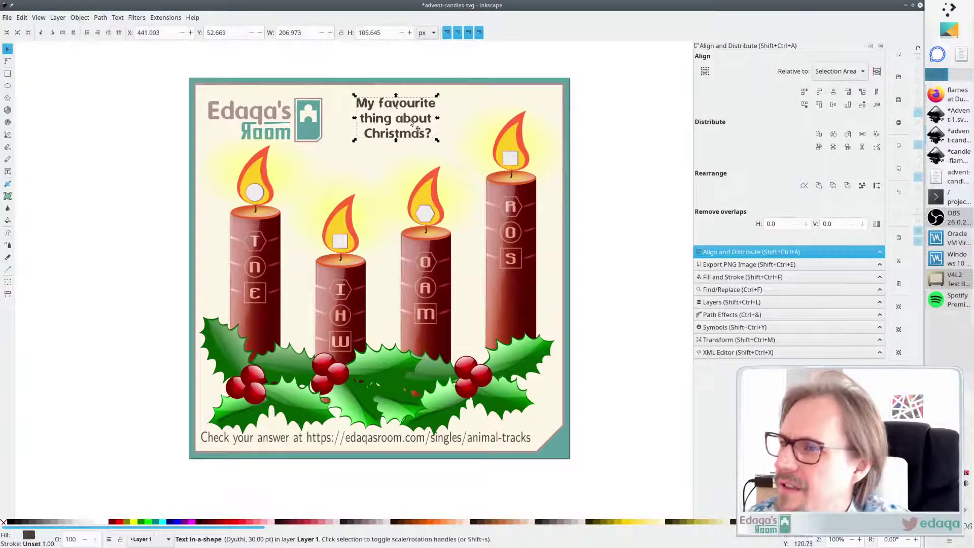
{"action": "mouse_move", "coordinate": [406, 125]}
{"action": "left_mouse_down"}
{"action": "mouse_move", "coordinate": [398, 125]}
{"action": "mouse_move", "coordinate": [420, 119]}
{"action": "mouse_move", "coordinate": [411, 121]}
{"action": "left_mouse_up"}
{"action": "left_click", "coordinate": [609, 217]}
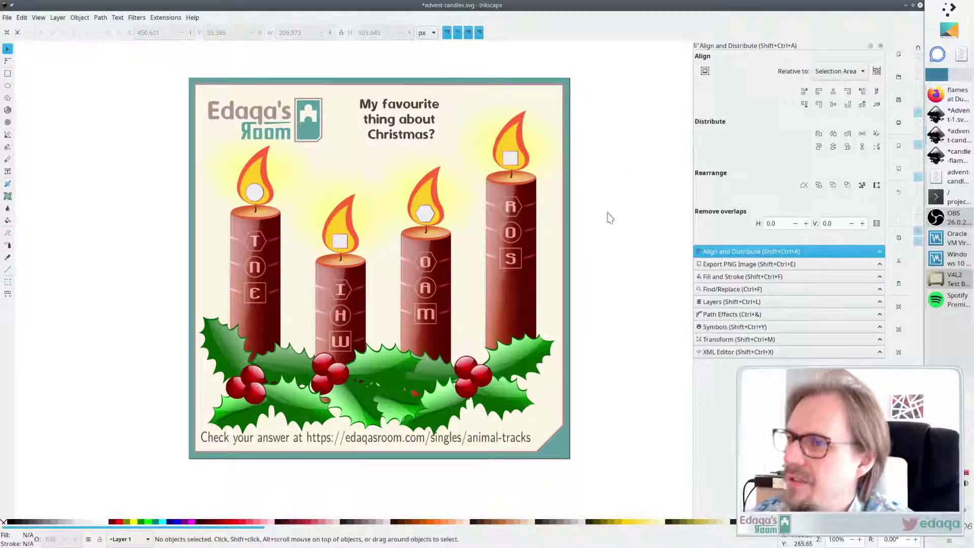
Put "What is" on its own line above the question and lowercase "My" to "my"
{"action": "scroll", "coordinate": [604, 266], "scroll_direction": "down", "scroll_amount": 2}
{"action": "scroll", "coordinate": [606, 256], "scroll_direction": "down", "scroll_amount": 3, "text": "ctrl"}
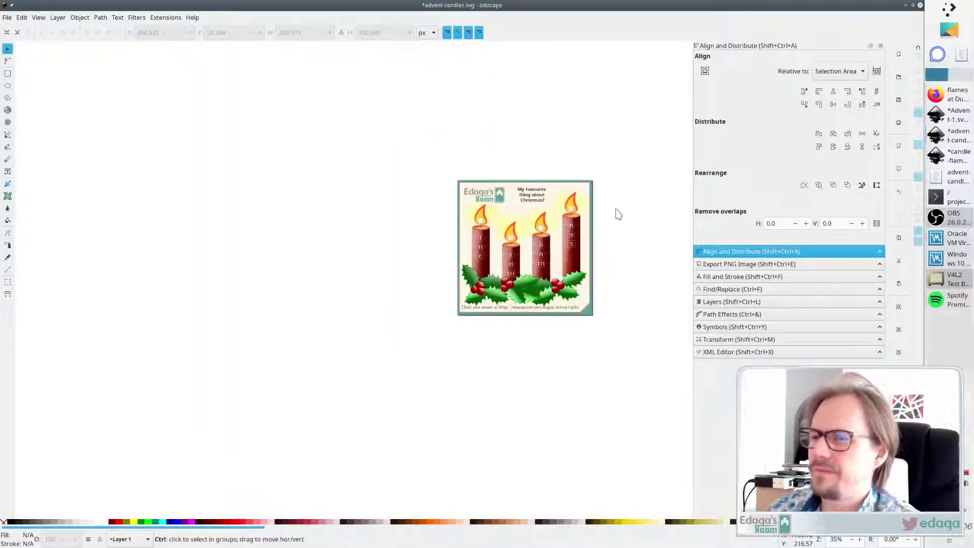
{"action": "scroll", "coordinate": [609, 213], "scroll_direction": "up", "scroll_amount": 3, "text": "ctrl"}
{"action": "key", "text": "t"}
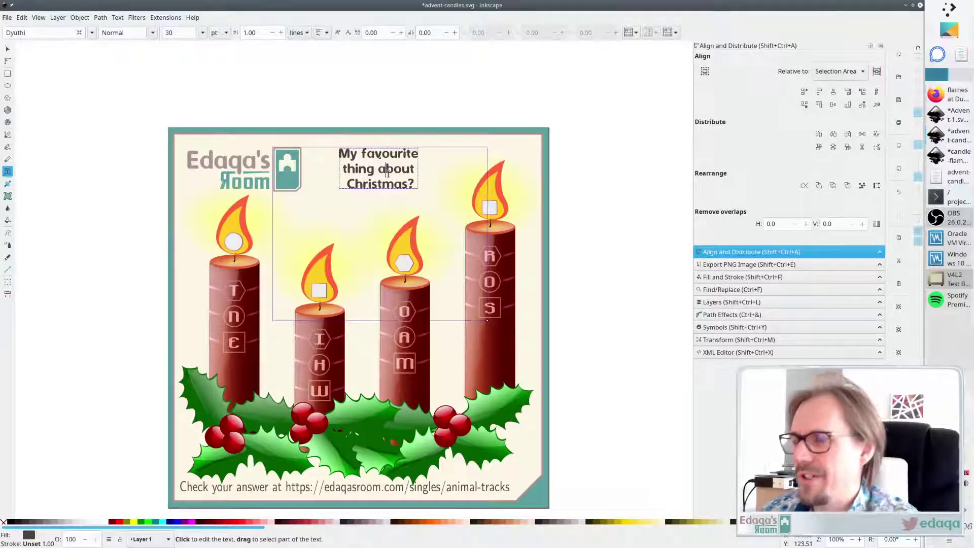
{"action": "key", "text": "Up"}
{"action": "type", "text": "What is"}
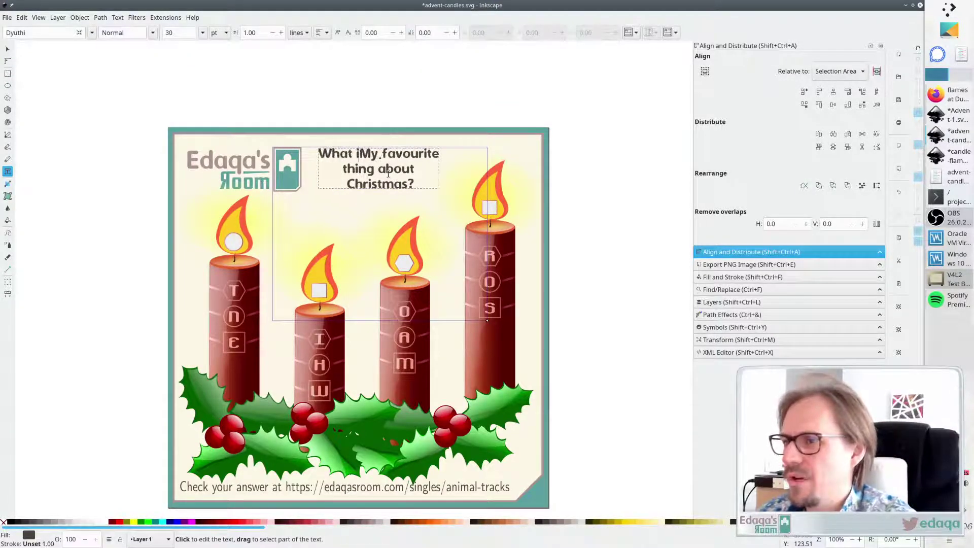
{"action": "key", "text": "Return"}
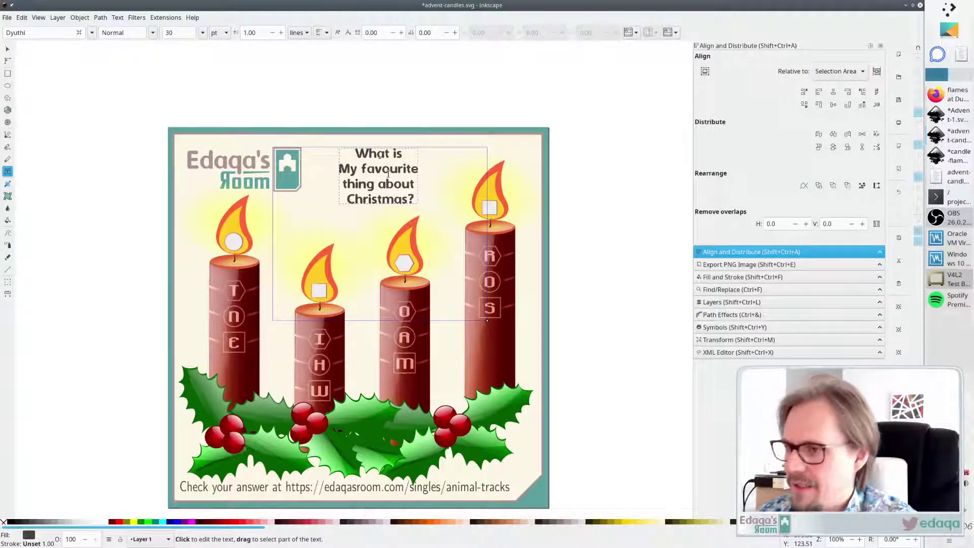
{"action": "key", "text": "Delete"}
{"action": "type", "text": "m"}
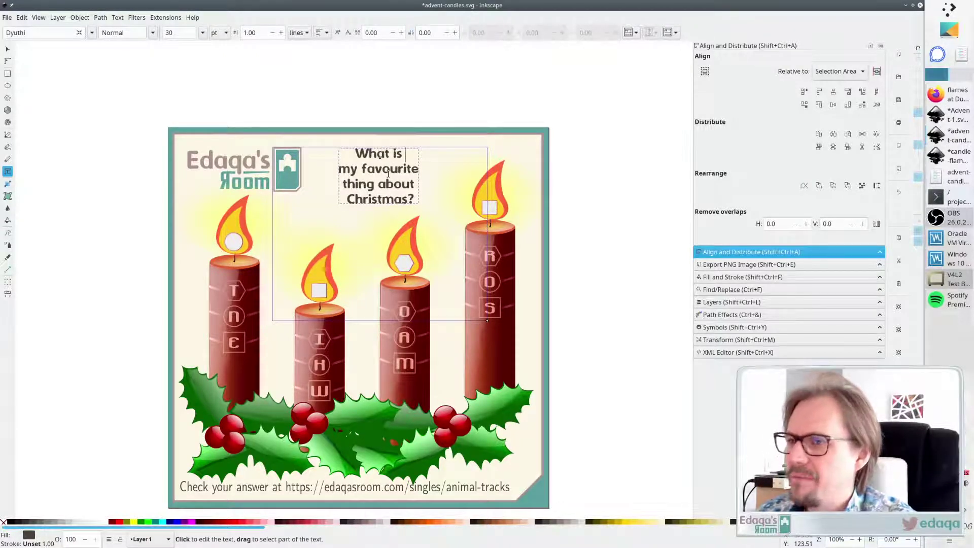
{"action": "type", "text": "what"}
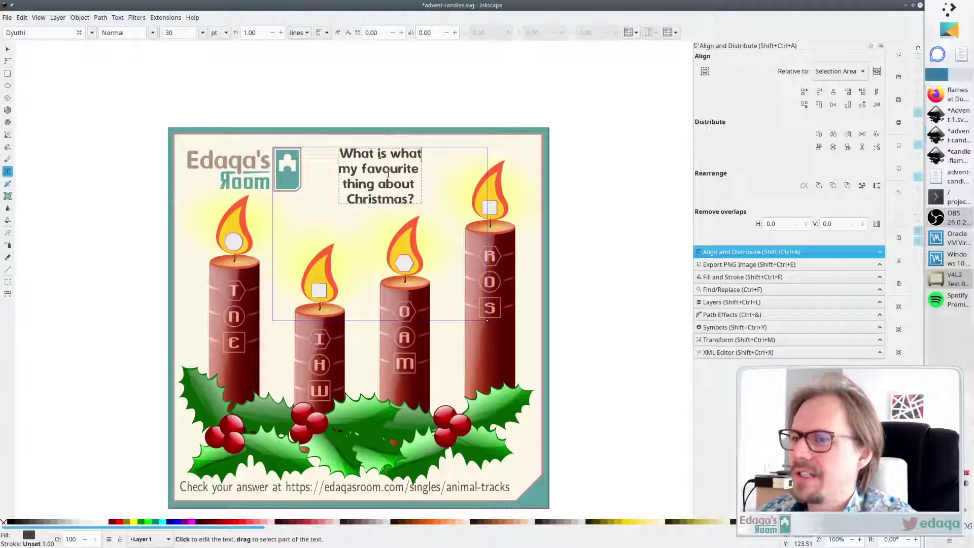
{"action": "key", "text": "BackSpace"}
{"action": "key", "text": "BackSpace"}
{"action": "key", "text": "BackSpace"}
{"action": "key", "text": "BackSpace"}
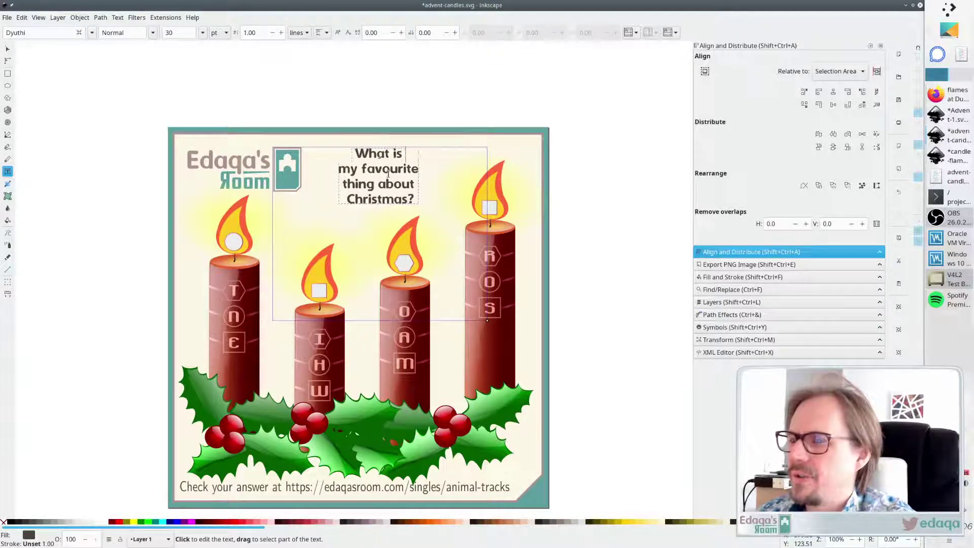
{"action": "type", "text": "t"}
{"action": "key", "text": "BackSpace"}
Change the question's first line to "What do I love" and add the line "move about Christmas?" below it
{"action": "key", "text": "BackSpace"}
{"action": "key", "text": "BackSpace"}
{"action": "key", "text": "BackSpace"}
{"action": "key", "text": "BackSpace"}
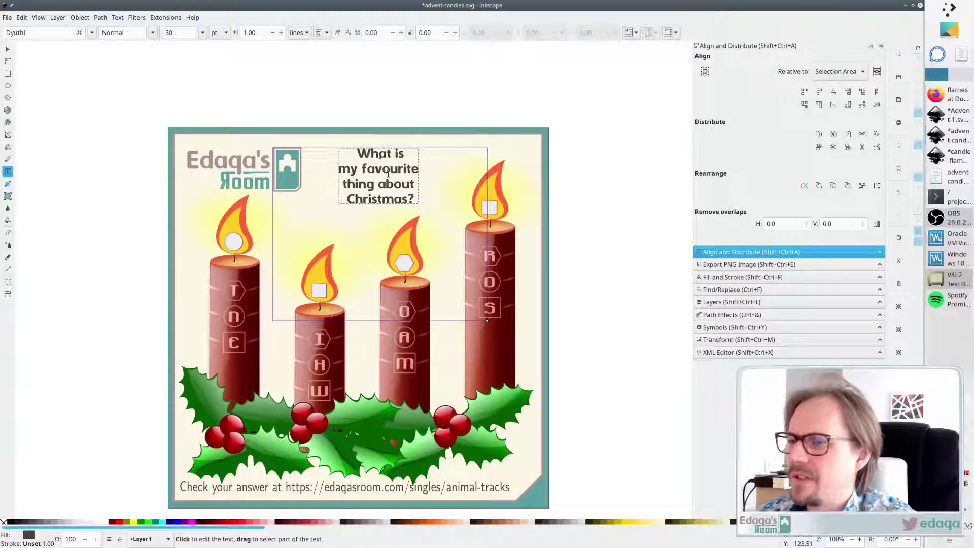
{"action": "type", "text": "do I love"}
{"action": "key", "text": "Return"}
{"action": "type", "text": "move about Chri"}
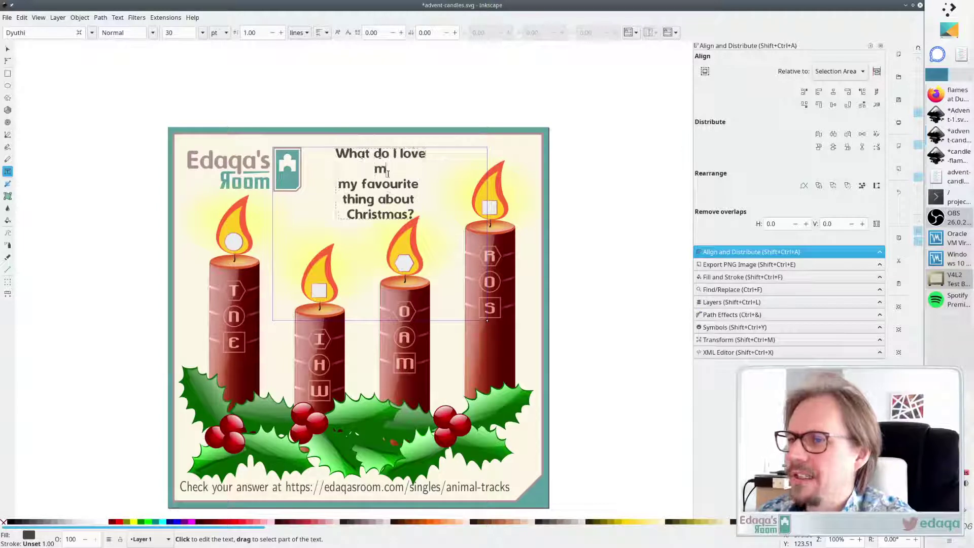
{"action": "type", "text": "stmas?"}
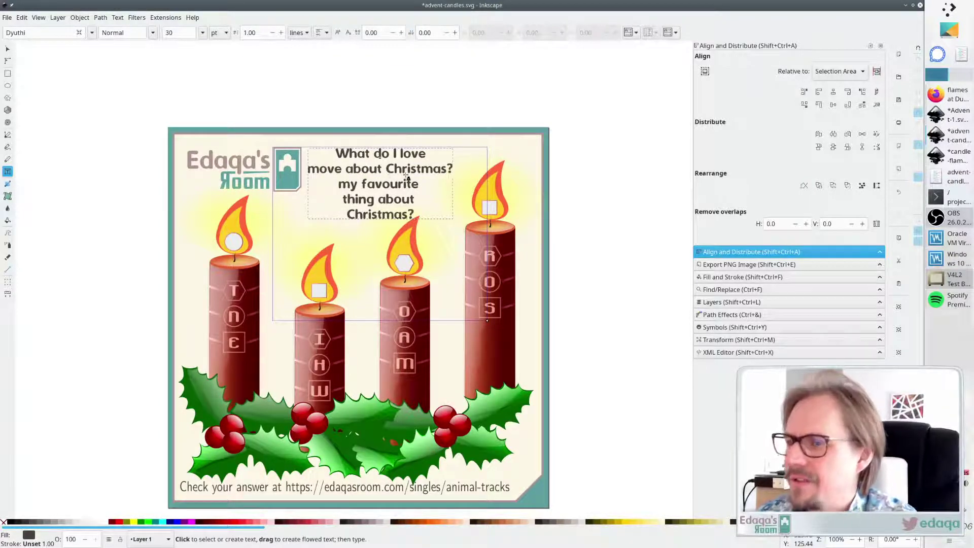
Delete the leftover lines "my favourite thing about Christmas?" below the new question
{"action": "key", "text": "Delete"}
{"action": "key", "text": "Delete"}
{"action": "key", "text": "Delete"}
{"action": "key", "text": "Delete"}
{"action": "key", "text": "Delete"}
{"action": "key", "text": "Delete"}
{"action": "key", "text": "Delete"}
{"action": "key", "text": "Delete"}
{"action": "key", "text": "Delete"}
{"action": "key", "text": "Delete"}
{"action": "key", "text": "Delete"}
{"action": "key", "text": "Delete"}
{"action": "key", "text": "Delete"}
{"action": "key", "text": "Delete"}
{"action": "key", "text": "Delete"}
{"action": "key", "text": "Delete"}
{"action": "key", "text": "Delete"}
{"action": "key", "text": "Delete"}
{"action": "key", "text": "Delete"}
{"action": "key", "text": "Delete"}
{"action": "key", "text": "Delete"}
{"action": "key", "text": "Delete"}
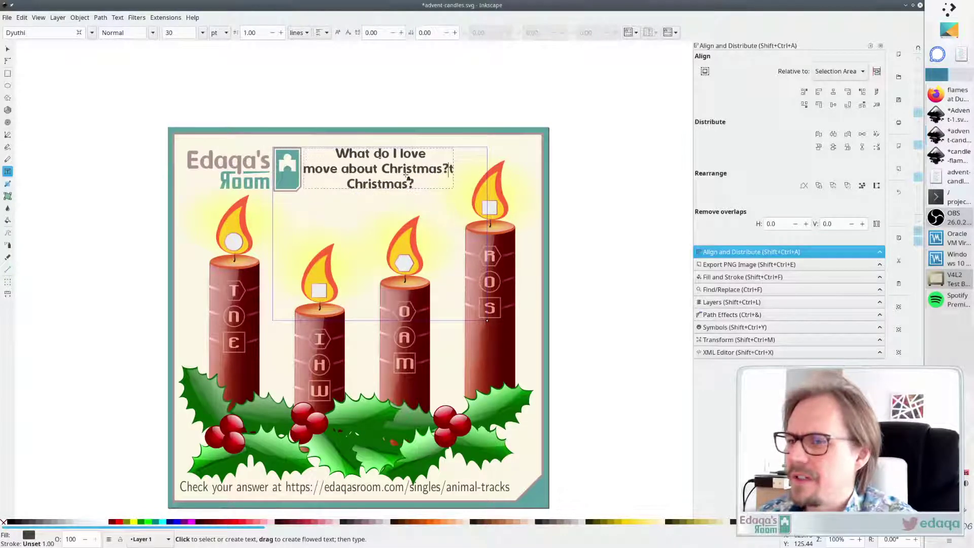
{"action": "key", "text": "Escape"}
{"action": "key", "text": "s"}
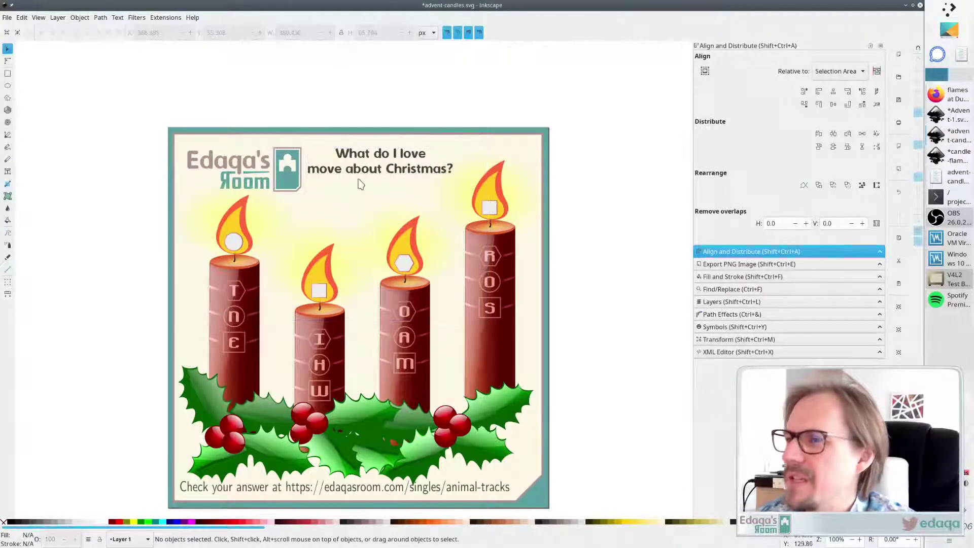
Shift the question text slightly down and correct "move" to "most" in its second line
{"action": "left_click_drag", "start_coordinate": [398, 175], "coordinate": [401, 182]}
{"action": "double_click", "coordinate": [399, 182]}
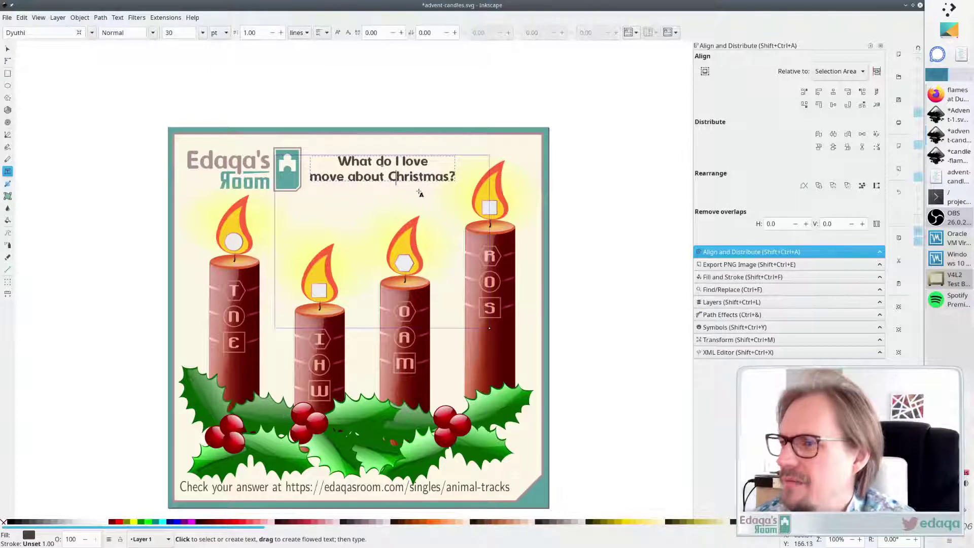
{"action": "key", "text": "Left"}
{"action": "key", "text": "Left"}
{"action": "key", "text": "Left"}
{"action": "key", "text": "Left"}
{"action": "key", "text": "Left"}
{"action": "key", "text": "Left"}
{"action": "key", "text": "Left"}
{"action": "key", "text": "BackSpace"}
{"action": "key", "text": "BackSpace"}
{"action": "type", "text": "st"}
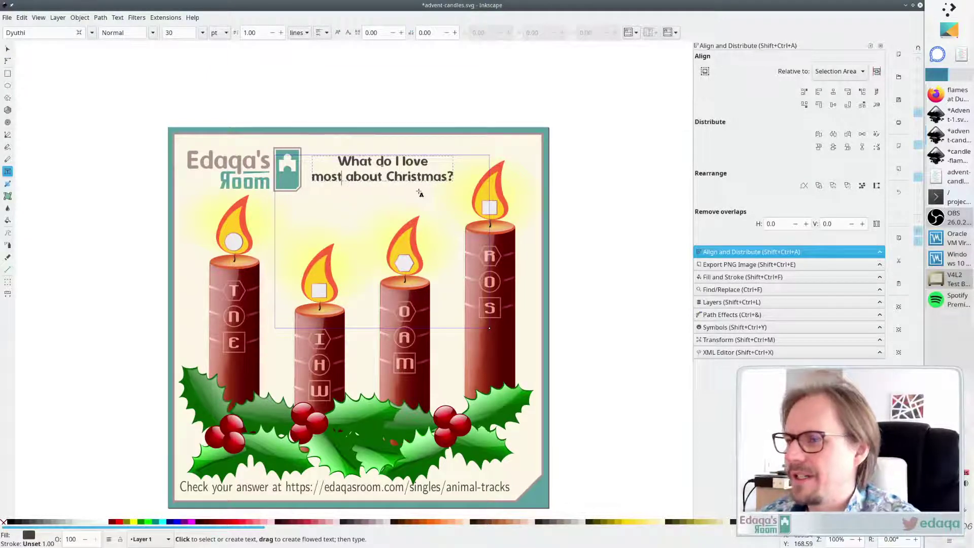
Rebreak the question so that its first line reads "What do I love most" and its second "about Christmas?"
{"action": "key", "text": "Delete"}
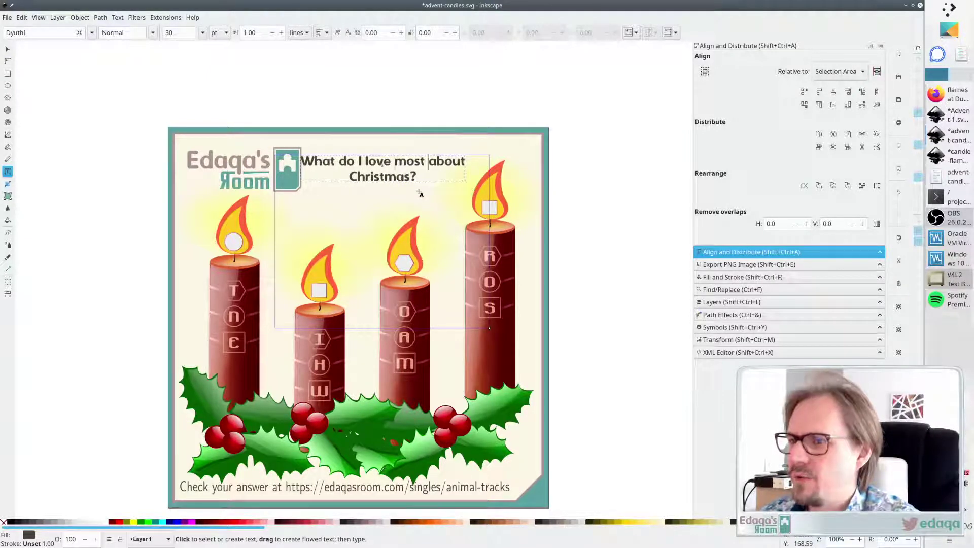
{"action": "key", "text": "Return"}
{"action": "key", "text": "Escape"}
{"action": "key", "text": "s"}
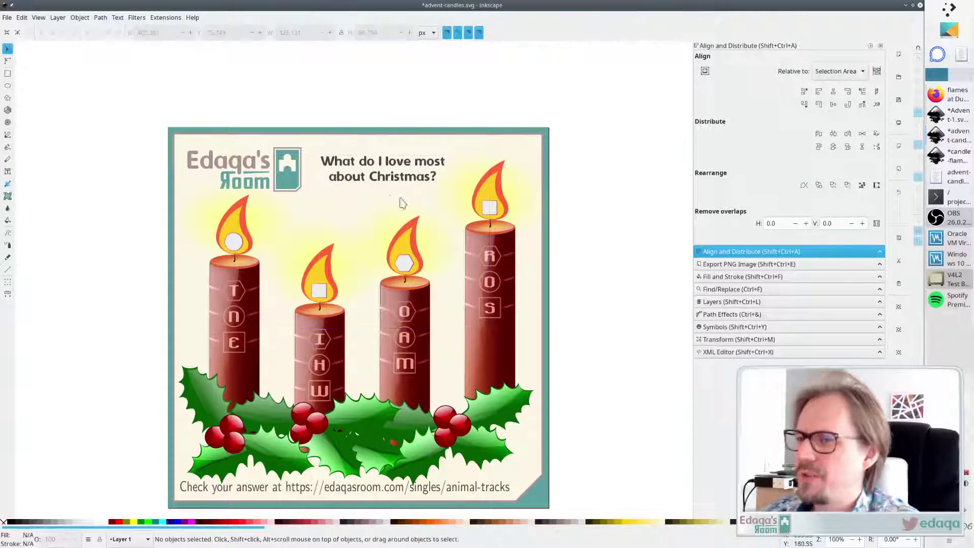
Move the question text to about X 415, Y 78 px, between the logo and the tallest flame
{"action": "left_click_drag", "start_coordinate": [386, 177], "coordinate": [383, 176]}
{"action": "left_click_drag", "start_coordinate": [384, 177], "coordinate": [398, 183]}
{"action": "left_click", "coordinate": [650, 195]}
Replace "animal-tracks" with "advent-candles" at the end of the answer link at the bottom of the card
{"action": "scroll", "coordinate": [625, 285], "scroll_direction": "down", "scroll_amount": 3}
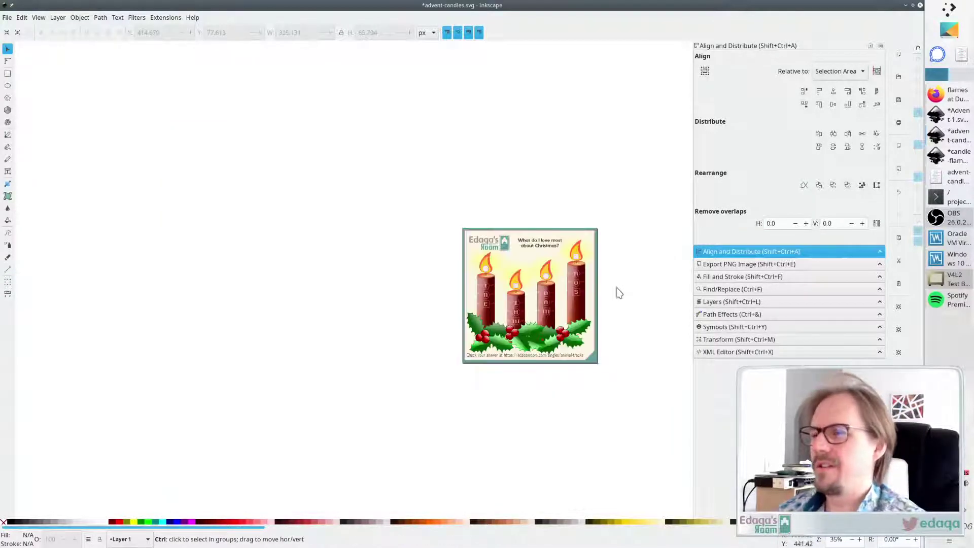
{"action": "scroll", "coordinate": [612, 305], "scroll_direction": "up", "scroll_amount": 3}
{"action": "scroll", "coordinate": [606, 324], "scroll_direction": "down", "scroll_amount": 1}
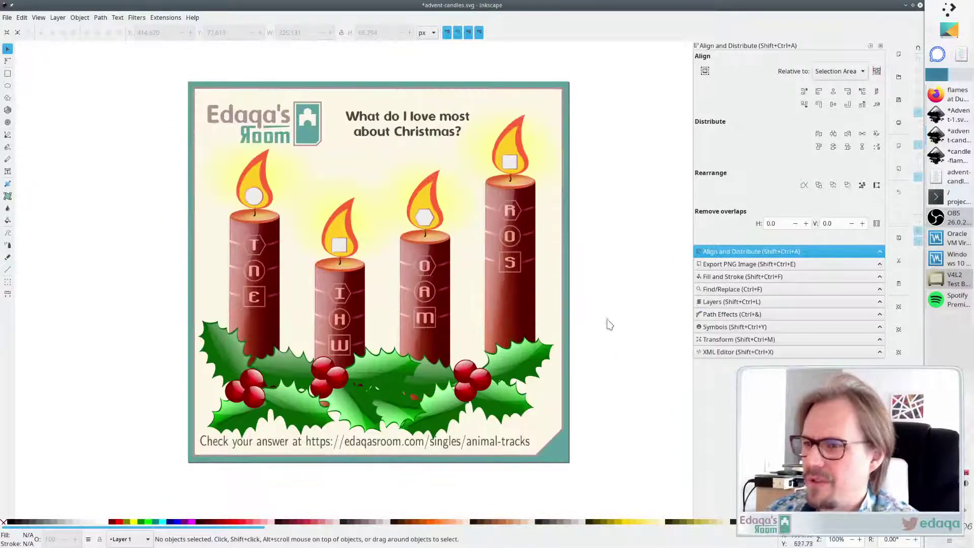
{"action": "scroll", "coordinate": [614, 317], "scroll_direction": "right", "scroll_amount": 1}
{"action": "scroll", "coordinate": [618, 311], "scroll_direction": "left", "scroll_amount": 1}
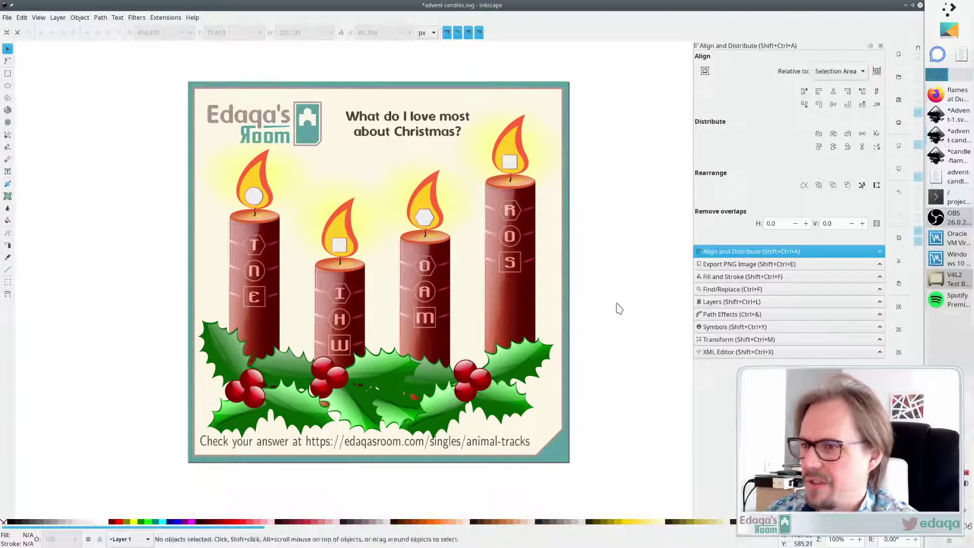
{"action": "double_click", "coordinate": [498, 442]}
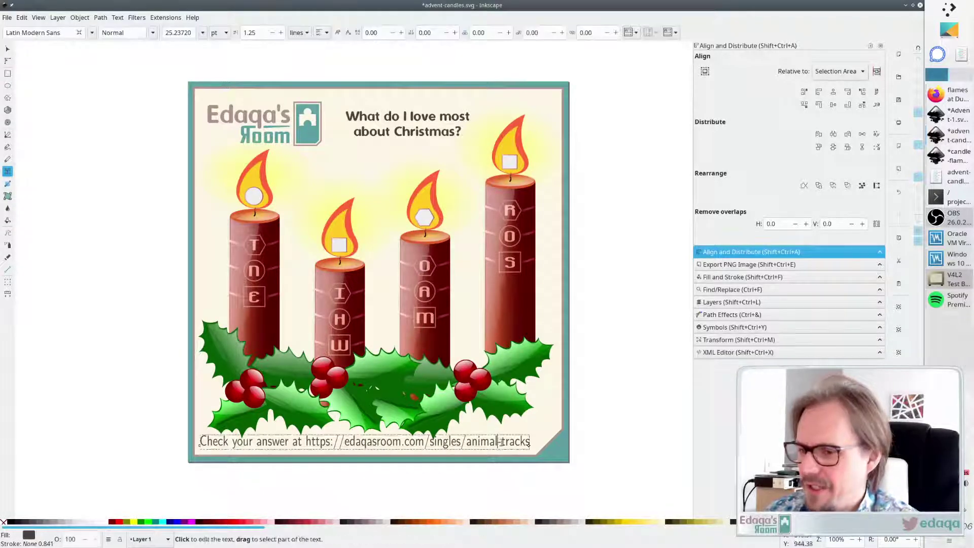
{"action": "type", "text": "advent-cand"}
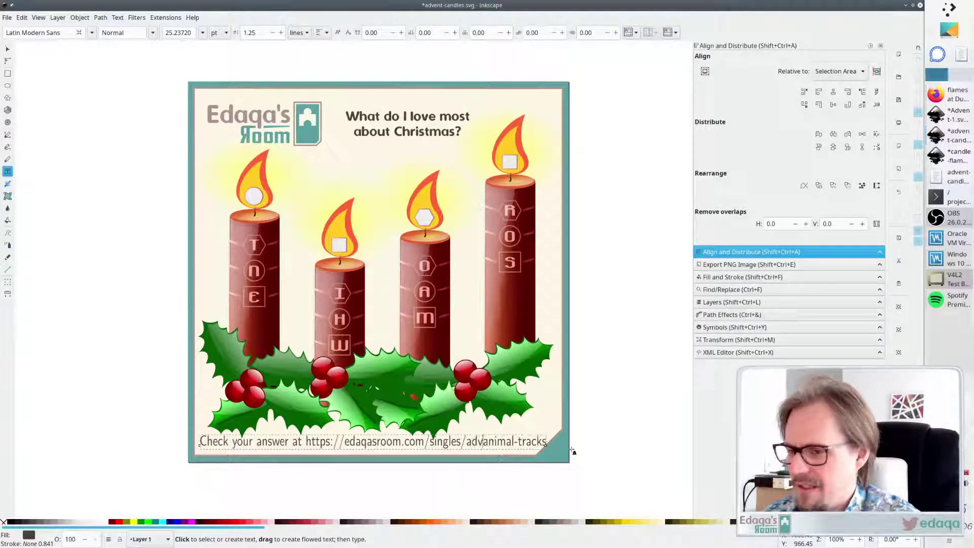
{"action": "type", "text": "les"}
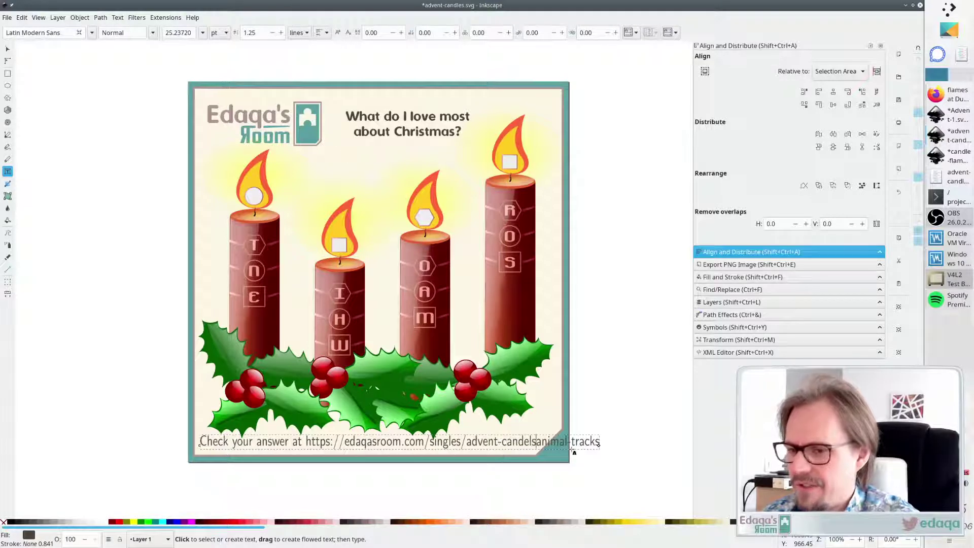
{"action": "key", "text": "shift+End"}
{"action": "key", "text": "Delete"}
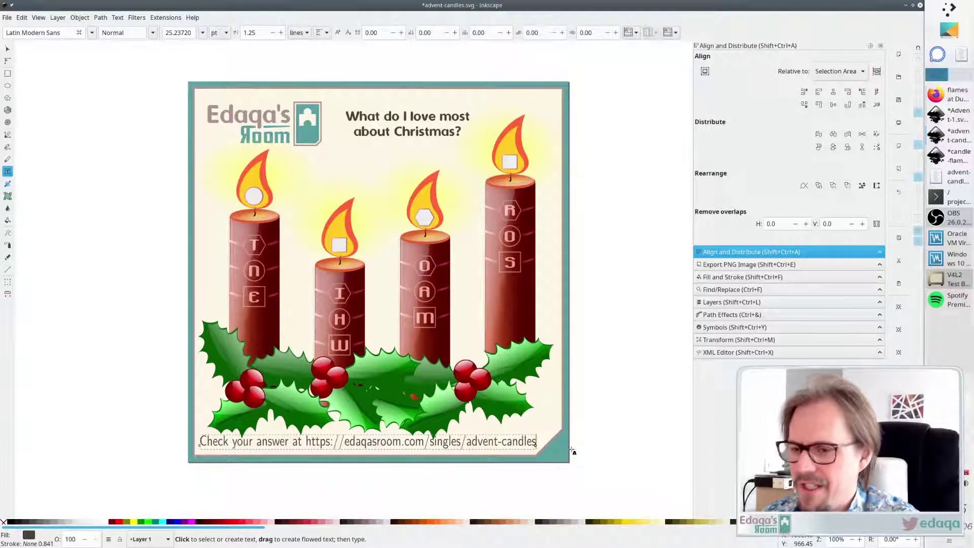
{"action": "key", "text": "F1"}
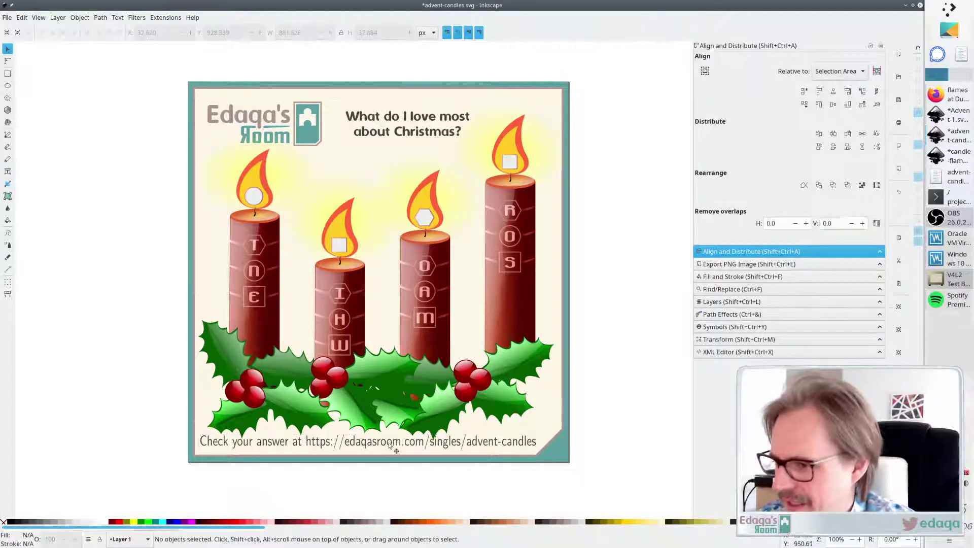
{"action": "left_click", "coordinate": [639, 381]}
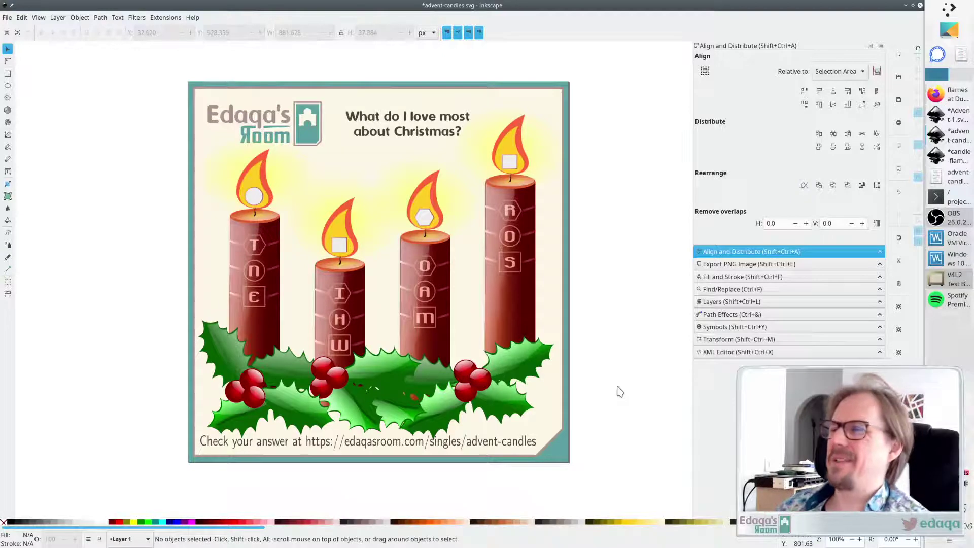
Try the answer-link line at the top of the card, above the question, and undo the move
{"action": "scroll", "coordinate": [619, 392], "scroll_direction": "down", "scroll_amount": 1, "text": "ctrl"}
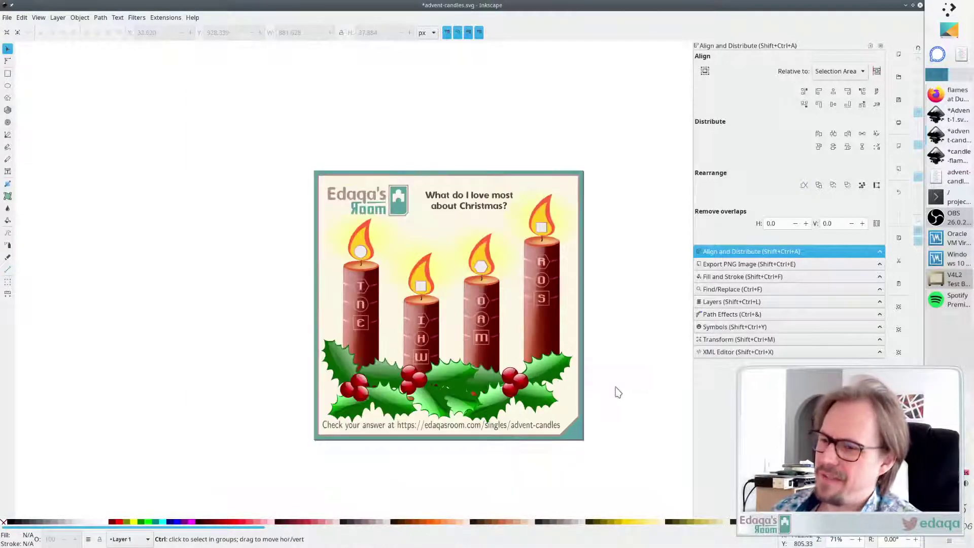
{"action": "scroll", "coordinate": [617, 392], "scroll_direction": "up", "scroll_amount": 1, "text": "ctrl"}
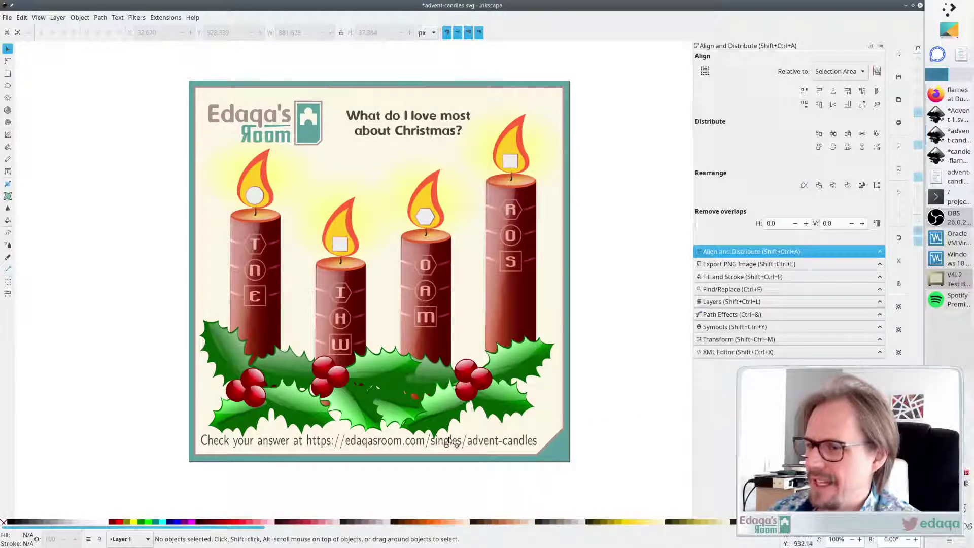
{"action": "scroll", "coordinate": [518, 415], "scroll_direction": "down", "scroll_amount": 2}
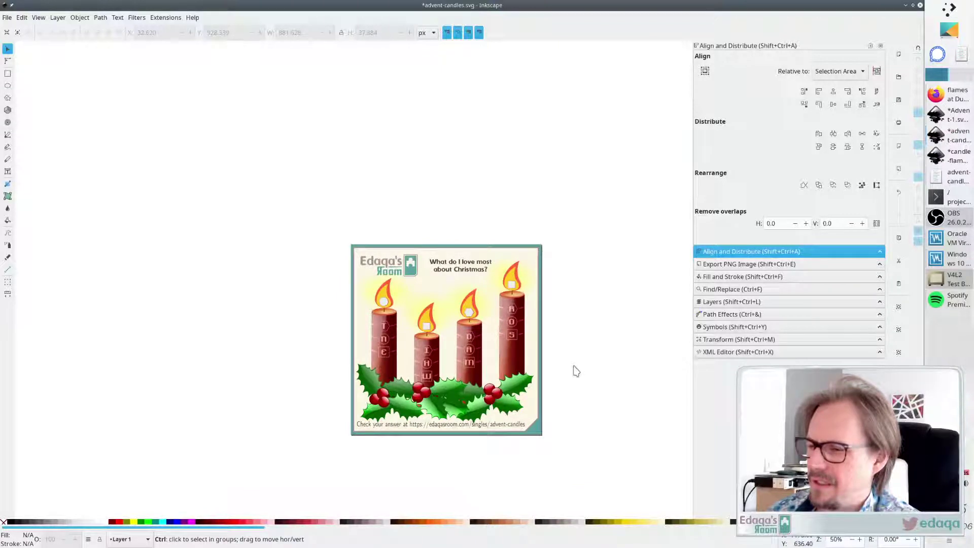
{"action": "scroll", "coordinate": [548, 383], "scroll_direction": "up", "scroll_amount": 1}
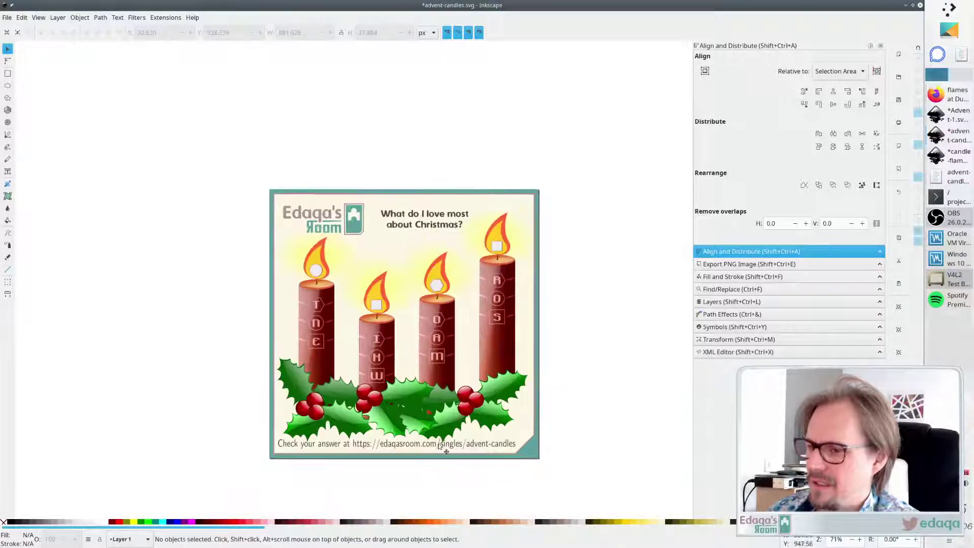
{"action": "left_click_drag", "start_coordinate": [440, 443], "coordinate": [448, 204]}
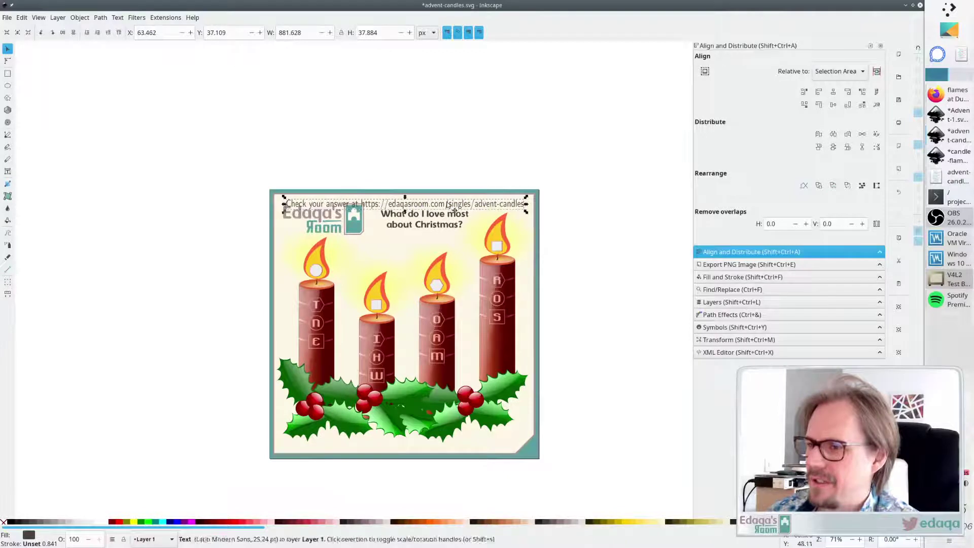
{"action": "key", "text": "ctrl+z"}
{"action": "left_click", "coordinate": [569, 403]}
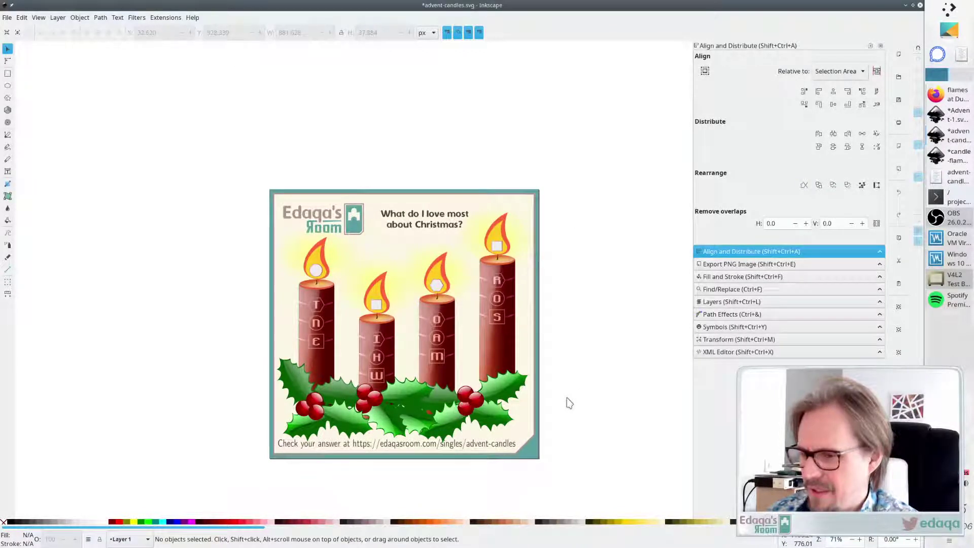
Nudge the holly group 2 px to the right, to X 11.193 px, keeping Y at 612.507 px
{"action": "left_click", "coordinate": [464, 416]}
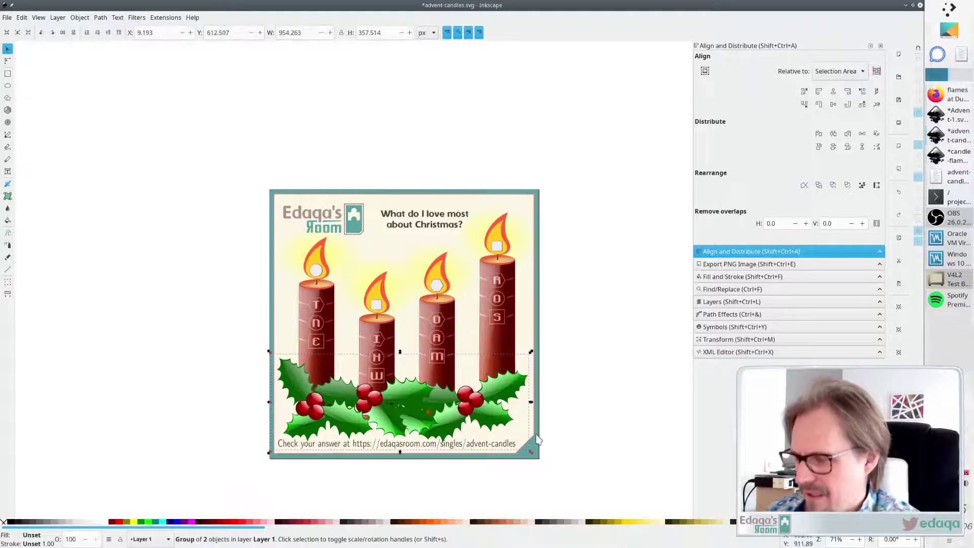
{"action": "key", "text": "Up"}
{"action": "key", "text": "Up"}
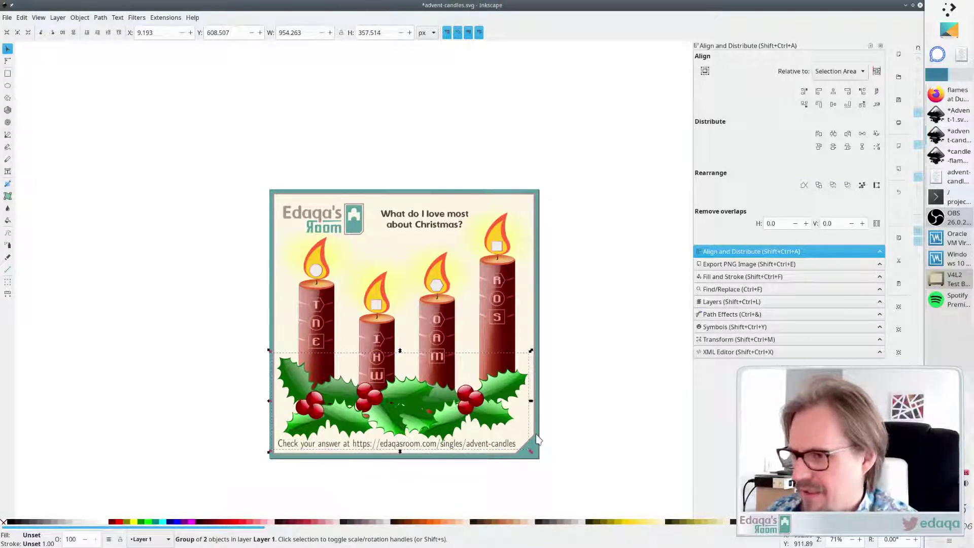
{"action": "key", "text": "Right"}
{"action": "key", "text": "Down"}
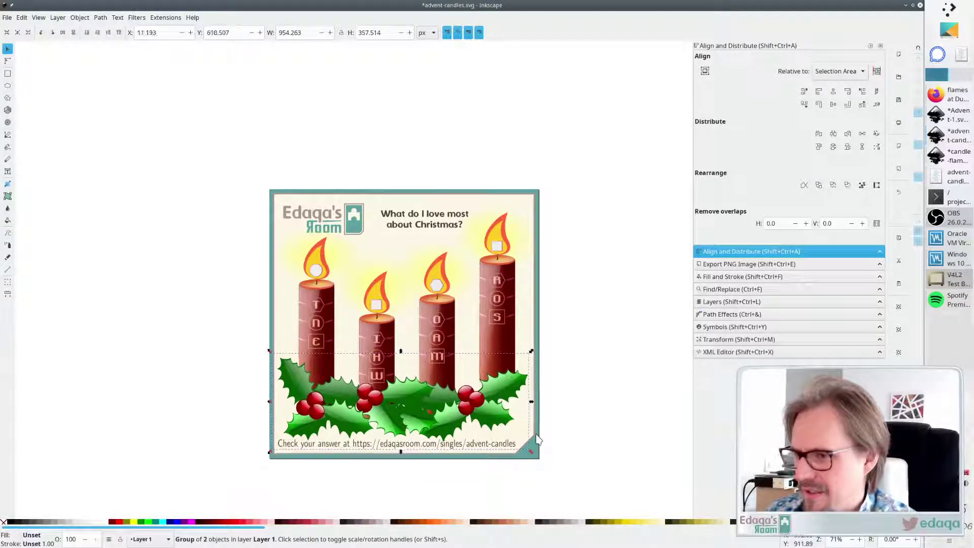
{"action": "key", "text": "Down"}
{"action": "left_click", "coordinate": [610, 276]}
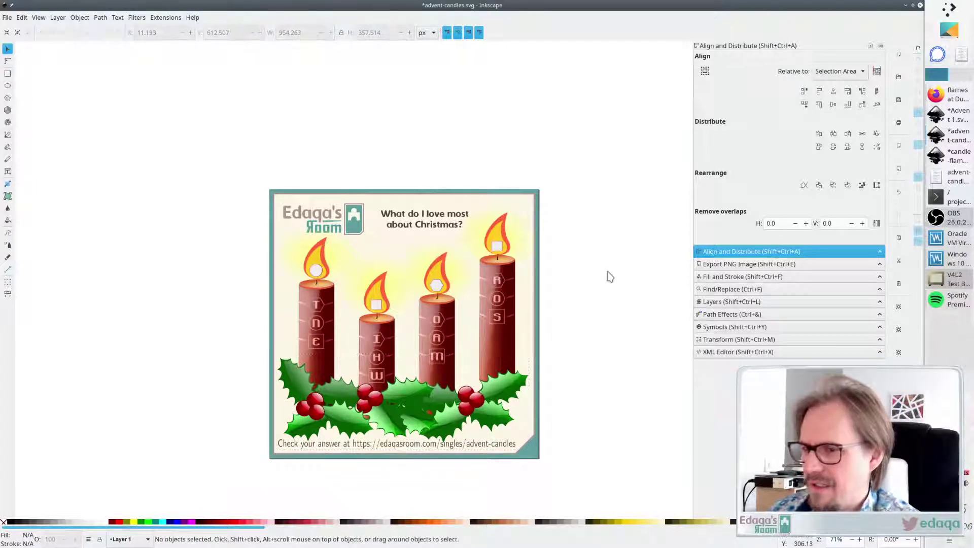
Nudge the answer-link line at the bottom of the card down to Y 932.339 px, keeping X at 32.620 px
{"action": "left_click", "coordinate": [474, 444]}
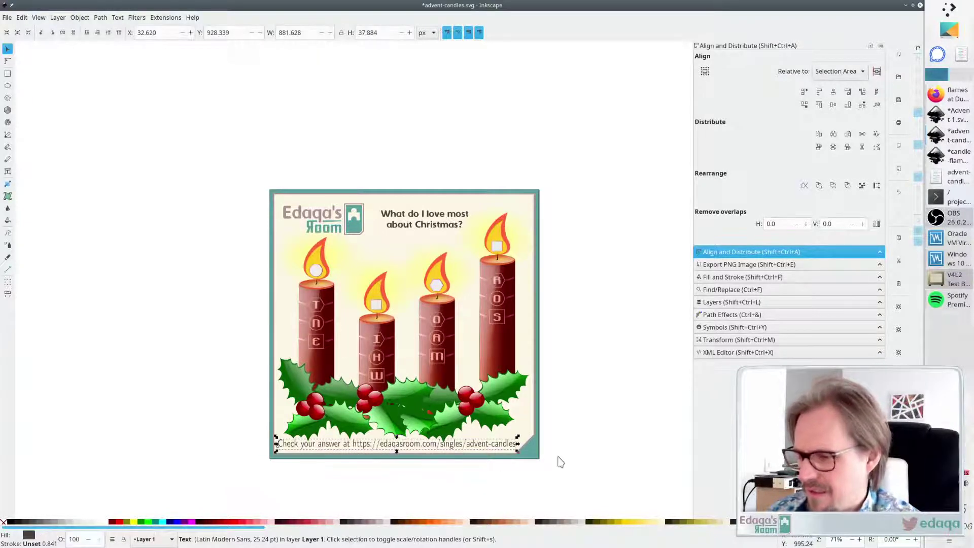
{"action": "key", "text": "Up"}
{"action": "key", "text": "Up"}
{"action": "key", "text": "Up"}
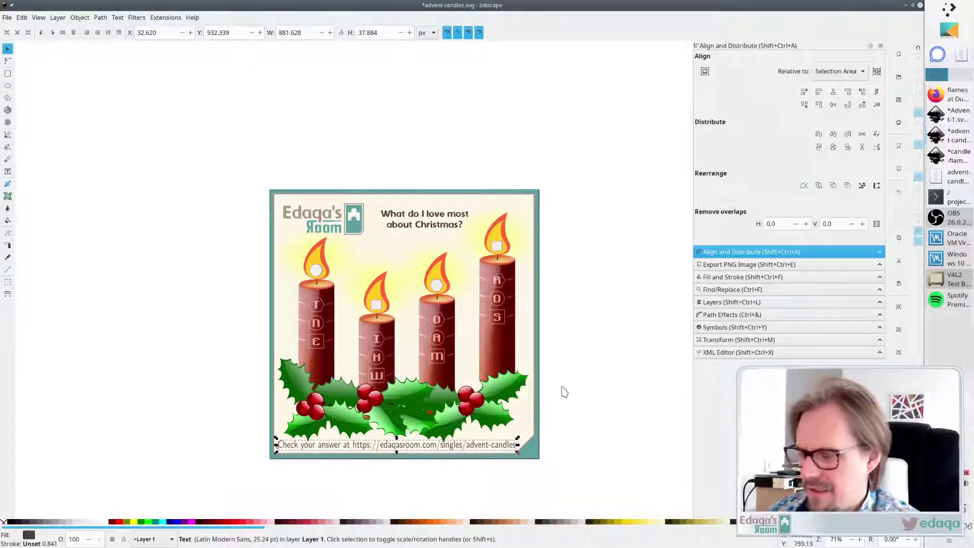
{"action": "left_click", "coordinate": [626, 368]}
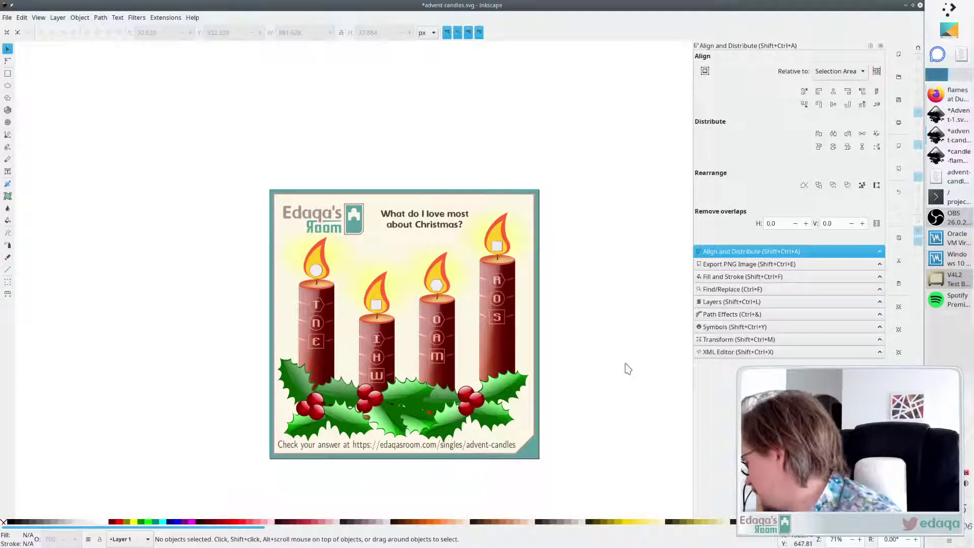
Nudge the Edaqa's Room logo up and left to X 43.442 px, Y 44.979 px
{"action": "key", "text": "ctrl"}
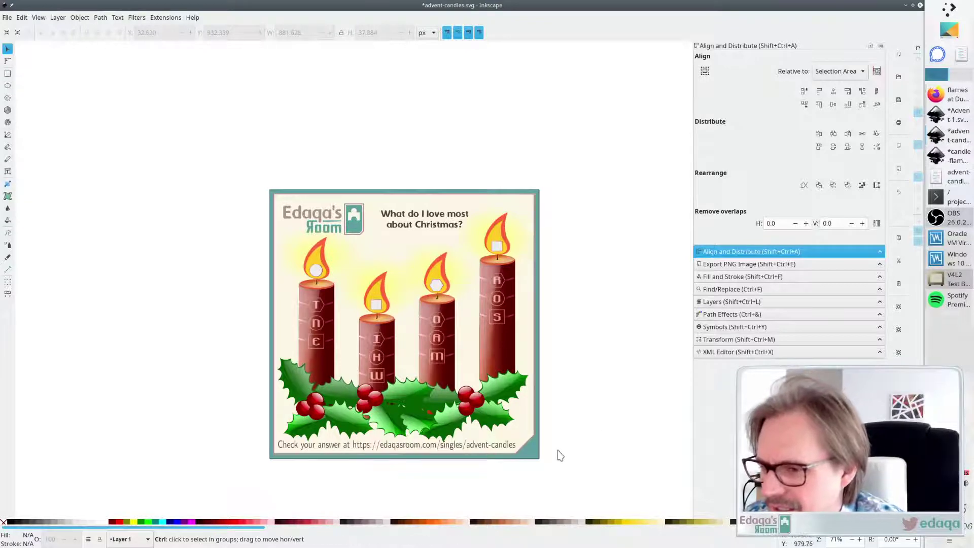
{"action": "scroll", "coordinate": [559, 452], "scroll_direction": "up", "scroll_amount": 1}
{"action": "scroll", "coordinate": [308, 484], "scroll_direction": "down", "scroll_amount": 1}
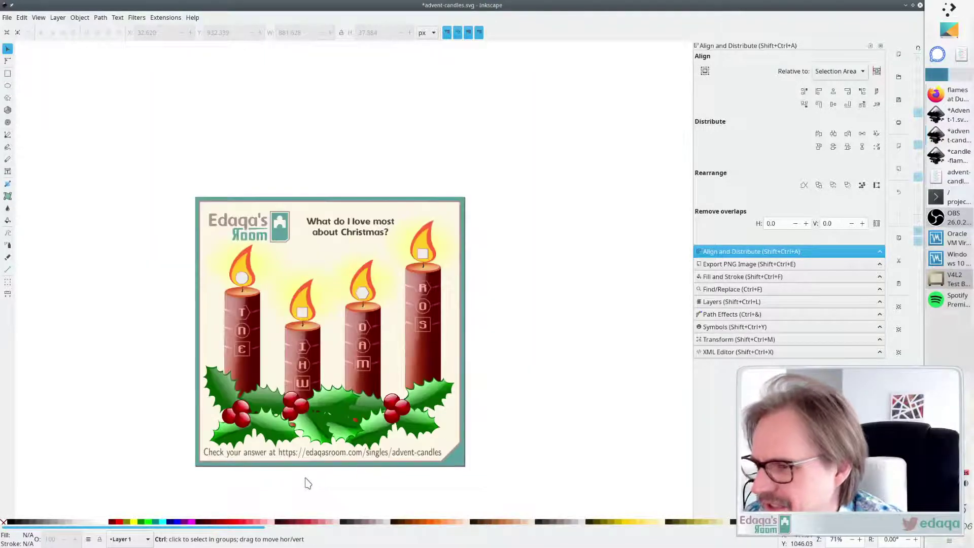
{"action": "scroll", "coordinate": [178, 439], "scroll_direction": "down", "scroll_amount": 1}
{"action": "scroll", "coordinate": [180, 429], "scroll_direction": "left", "scroll_amount": 3}
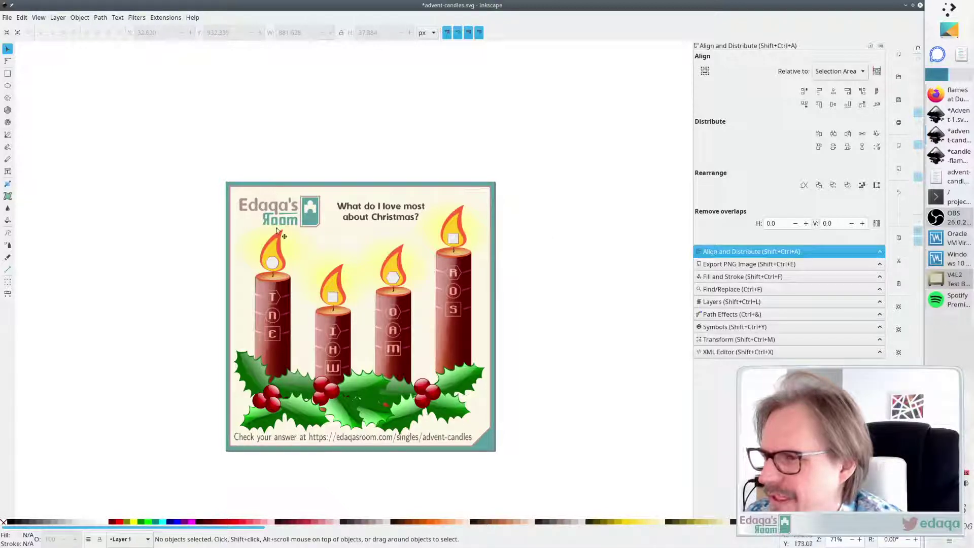
{"action": "left_click", "coordinate": [311, 206]}
{"action": "key", "text": "Left"}
{"action": "key", "text": "Up"}
{"action": "key", "text": "Up"}
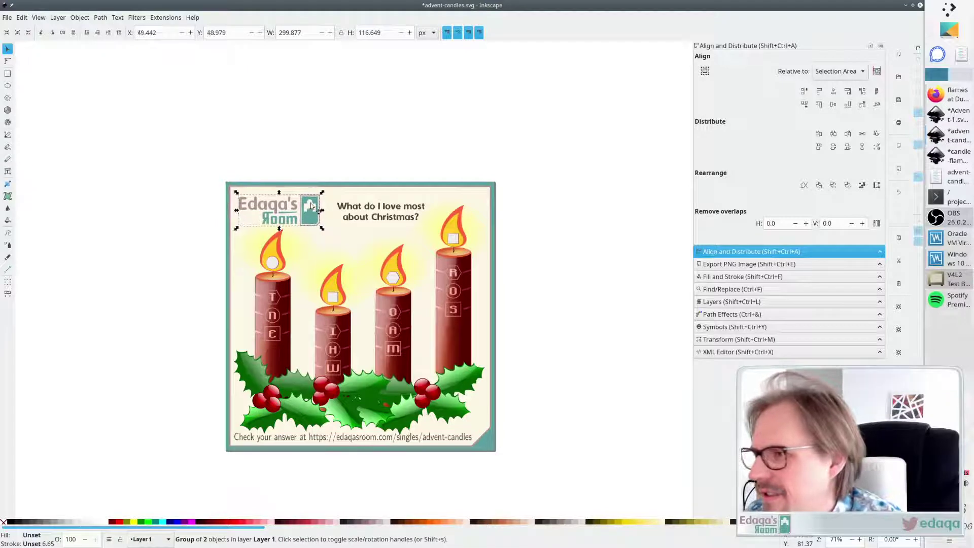
{"action": "key", "text": "Left"}
{"action": "key", "text": "Left"}
{"action": "key", "text": "Left"}
{"action": "key", "text": "Up"}
{"action": "key", "text": "Up"}
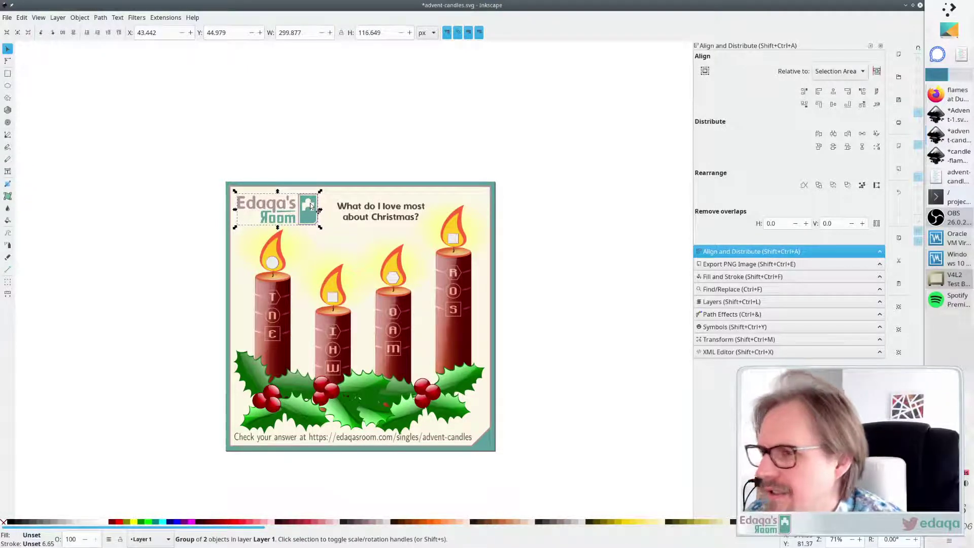
Nudge the question text up and left to X 410.670 px, Y 65.613 px
{"action": "left_click", "coordinate": [502, 215]}
{"action": "key", "text": "Tab"}
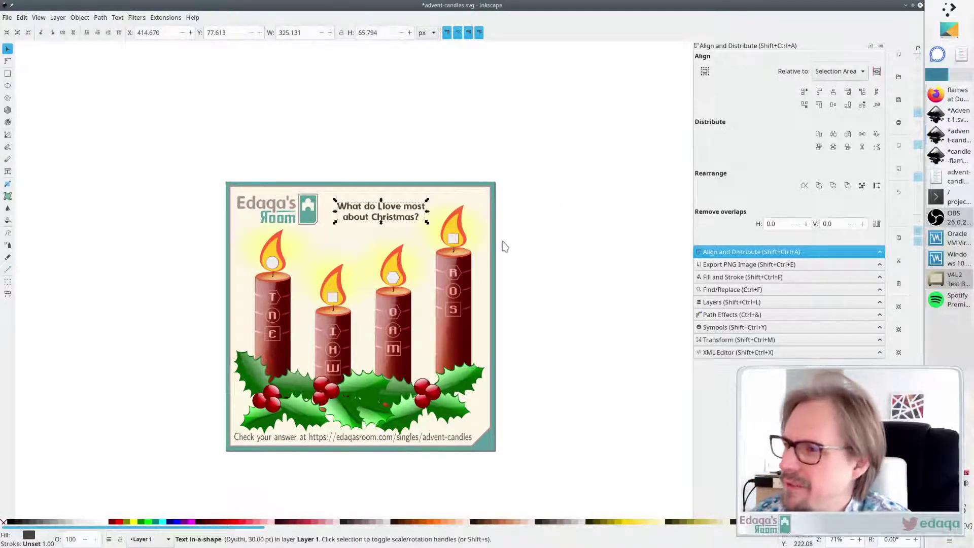
{"action": "key", "text": "Left"}
{"action": "key", "text": "Left"}
{"action": "key", "text": "Left"}
{"action": "key", "text": "Up"}
{"action": "key", "text": "Up"}
{"action": "key", "text": "Up"}
{"action": "key", "text": "Up"}
{"action": "key", "text": "Up"}
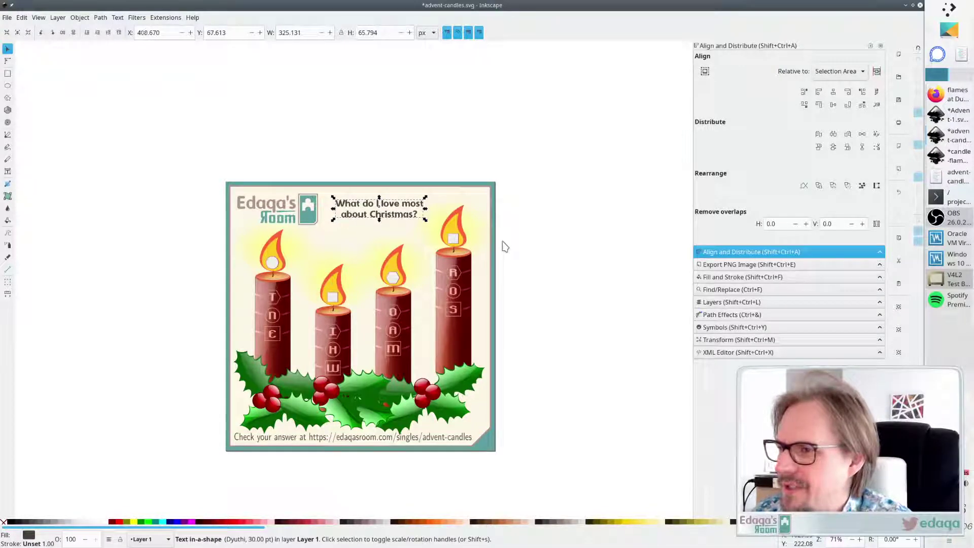
{"action": "key", "text": "Right"}
{"action": "key", "text": "Up"}
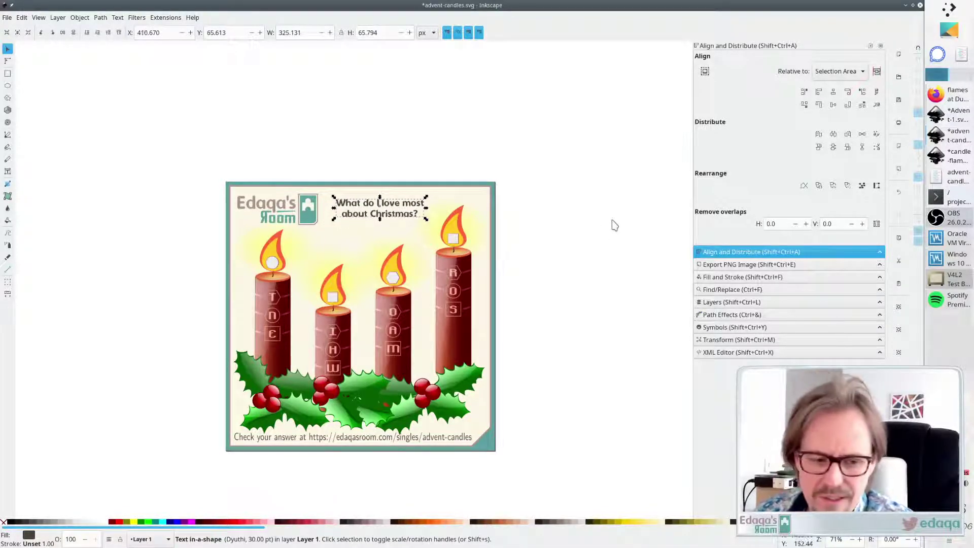
{"action": "left_click", "coordinate": [615, 221]}
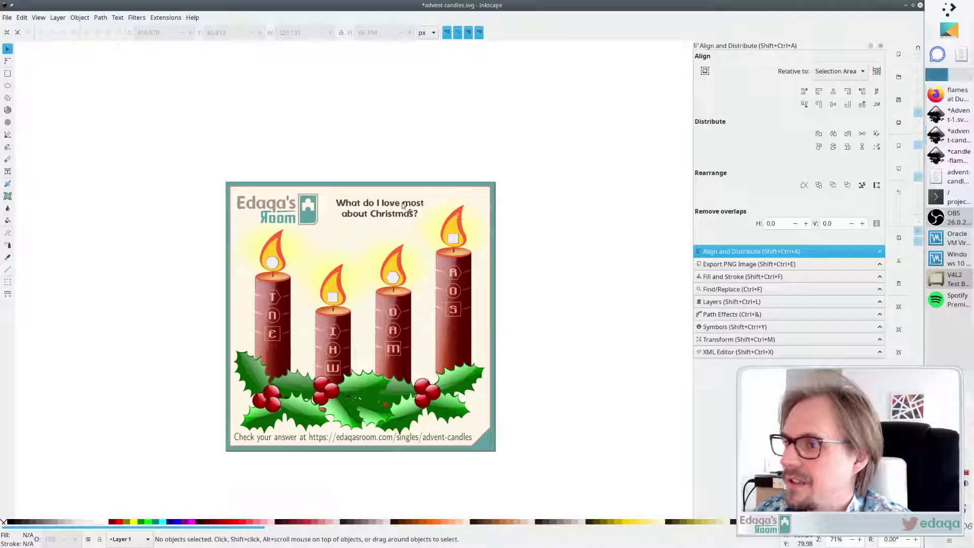
Align the question text and the logo with each other on their horizontal axis, relative to the selection area
{"action": "left_click", "coordinate": [403, 205]}
{"action": "left_click", "coordinate": [308, 213], "text": "shift"}
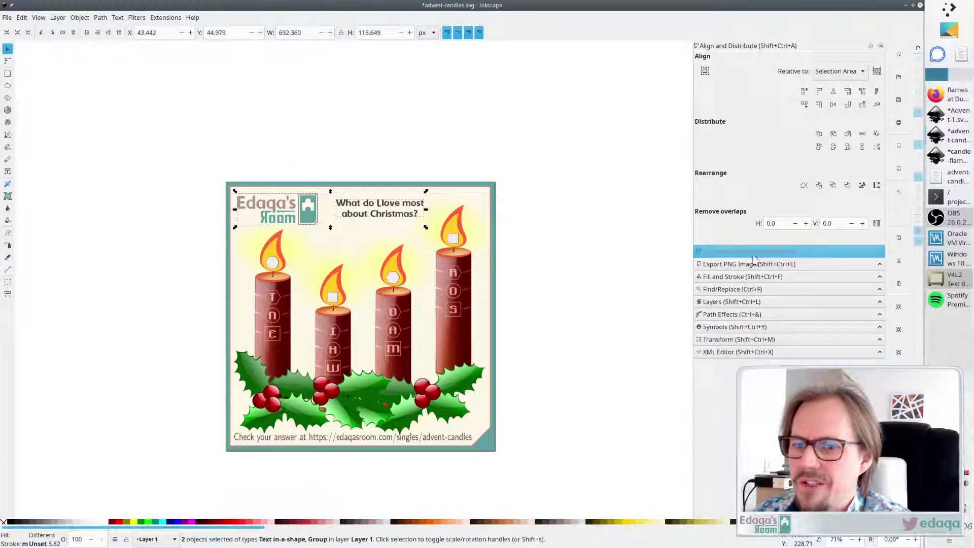
{"action": "left_click", "coordinate": [833, 104]}
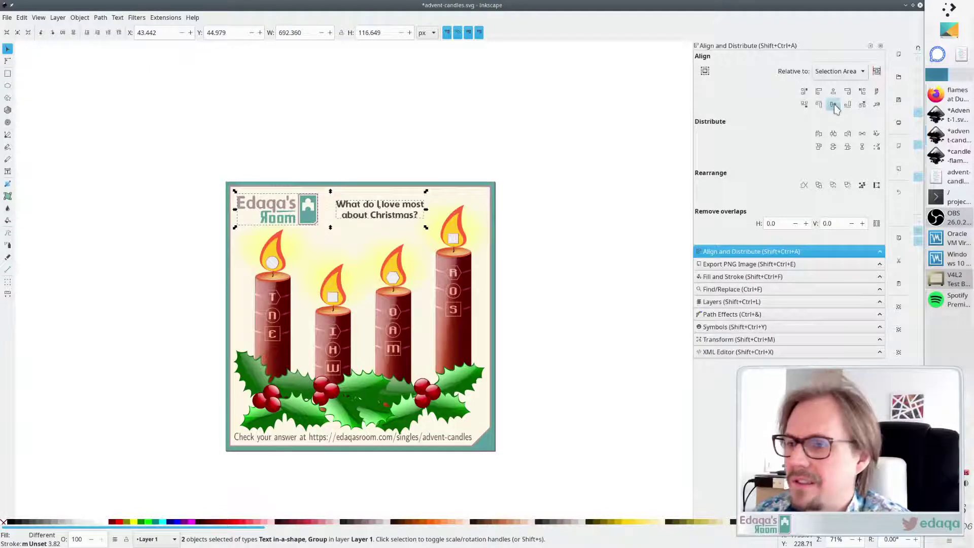
{"action": "left_click", "coordinate": [610, 207]}
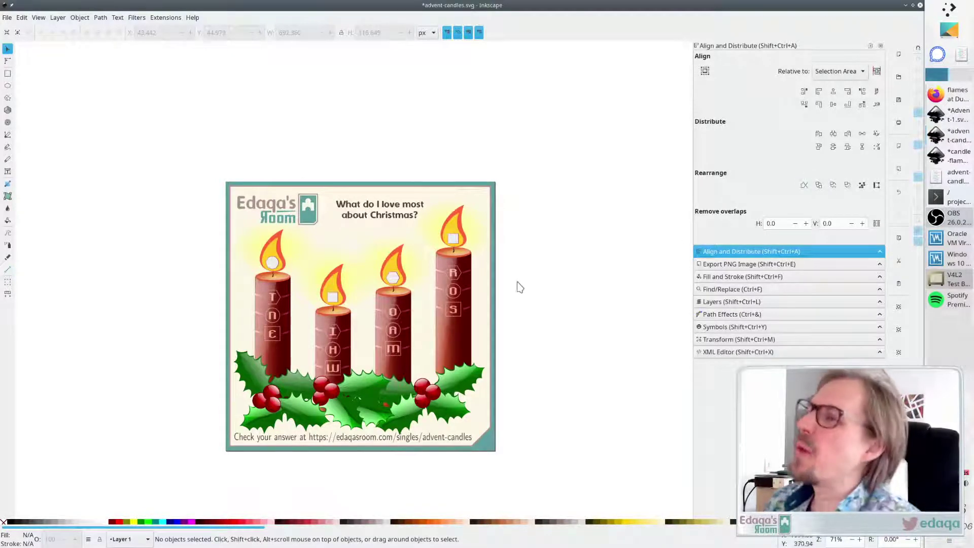
Nudge the question text up to Y 68.407 px and the logo right to X 47.442 px
{"action": "left_click_drag", "start_coordinate": [388, 208], "coordinate": [388, 207]}
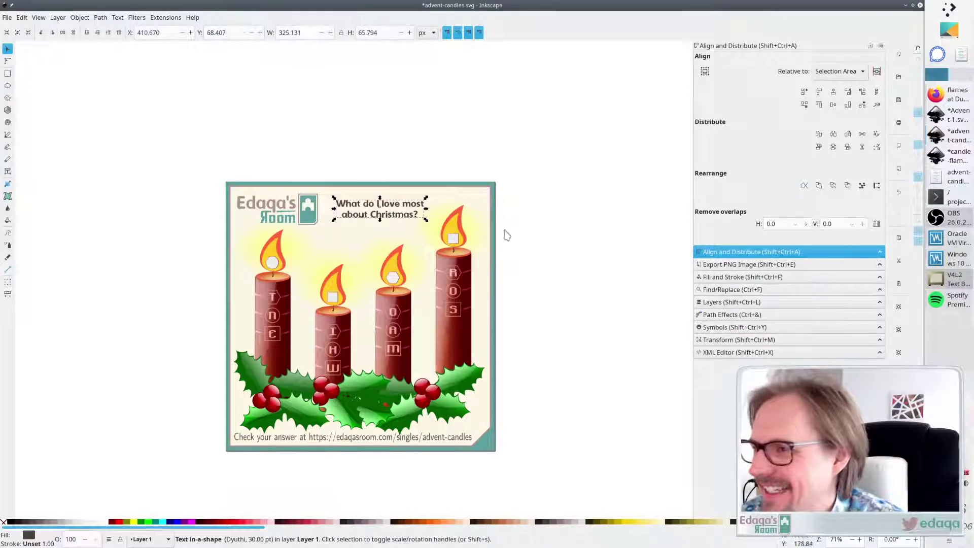
{"action": "left_click", "coordinate": [552, 240]}
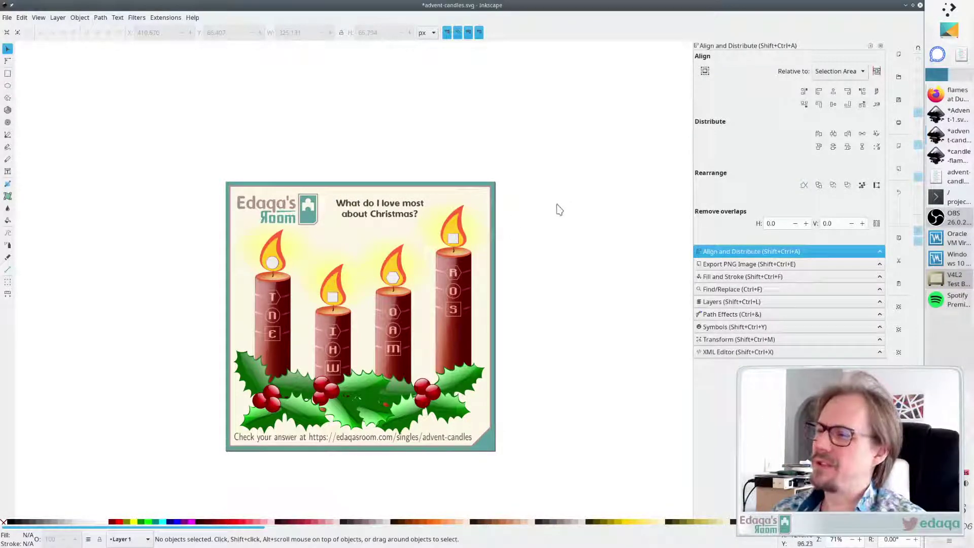
{"action": "left_click_drag", "start_coordinate": [305, 217], "coordinate": [306, 218]}
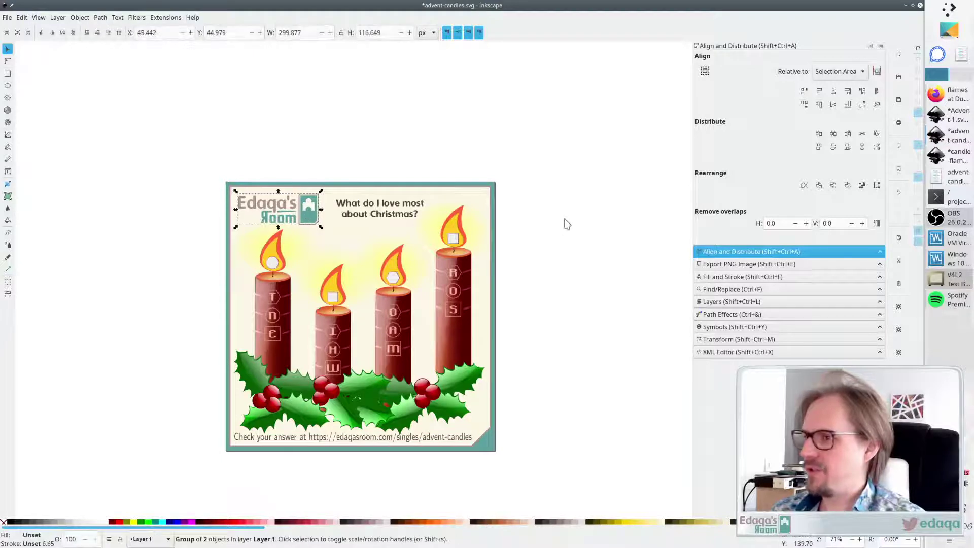
{"action": "left_click", "coordinate": [565, 221]}
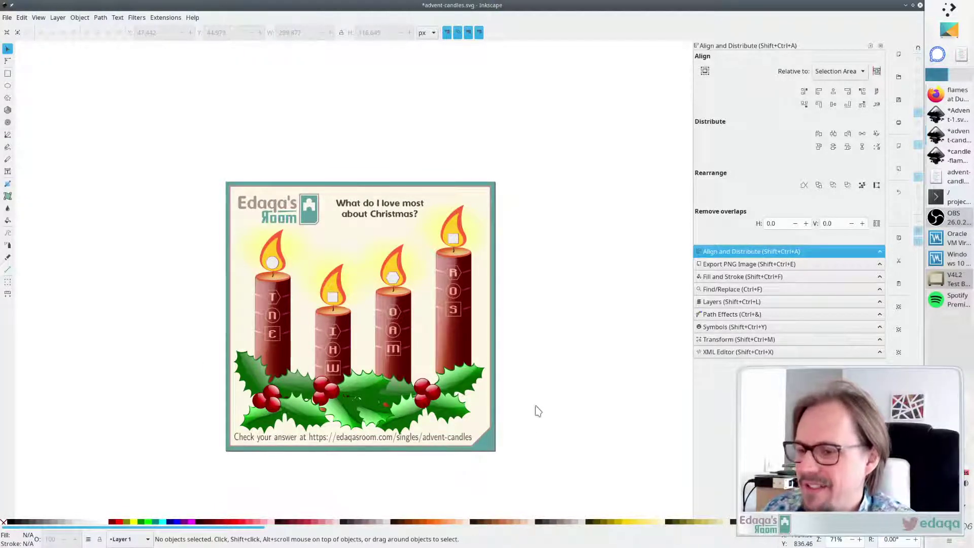
Add a four-line text note beside the card reading SOR, TNE, MAO and WHI, one group per line
{"action": "scroll", "coordinate": [532, 411], "scroll_direction": "up", "scroll_amount": 3}
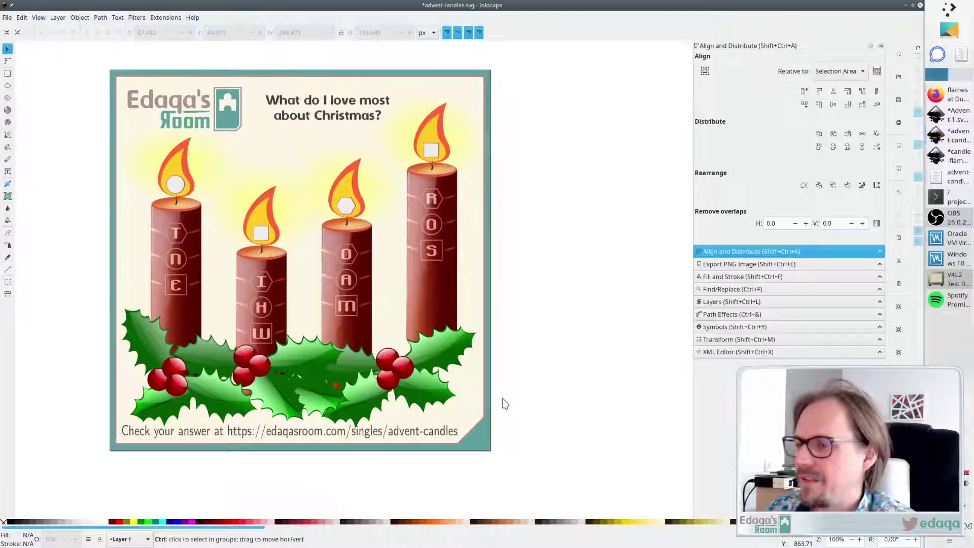
{"action": "scroll", "coordinate": [216, 349], "scroll_direction": "up", "scroll_amount": 3}
{"action": "scroll", "coordinate": [209, 350], "scroll_direction": "down", "scroll_amount": 2}
{"action": "scroll", "coordinate": [206, 351], "scroll_direction": "left", "scroll_amount": 2}
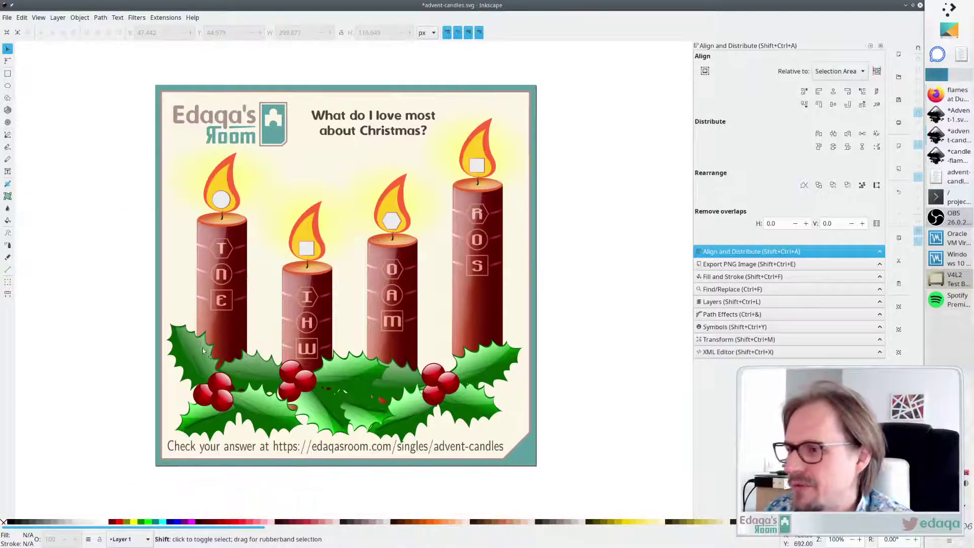
{"action": "scroll", "coordinate": [505, 305], "scroll_direction": "right", "scroll_amount": 1}
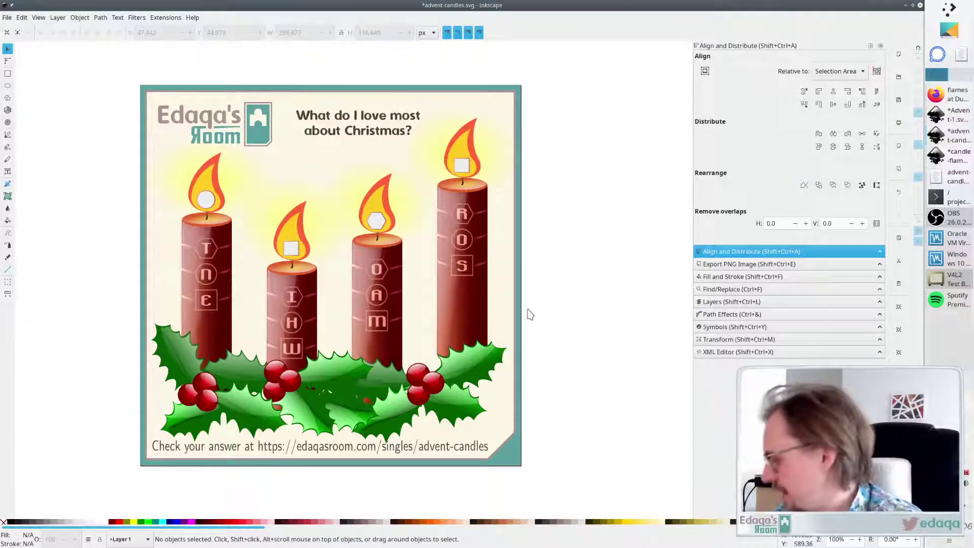
{"action": "left_click", "coordinate": [8, 74]}
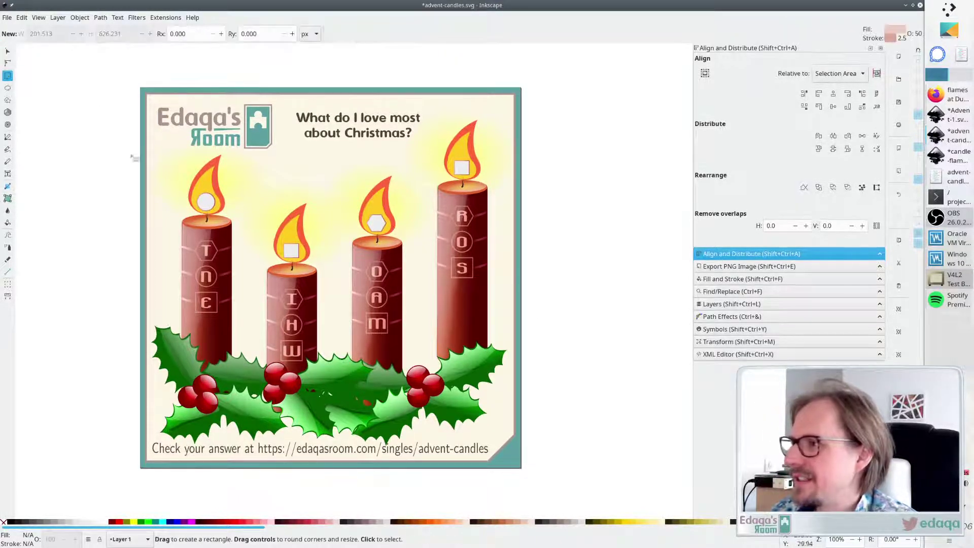
{"action": "left_click", "coordinate": [8, 174]}
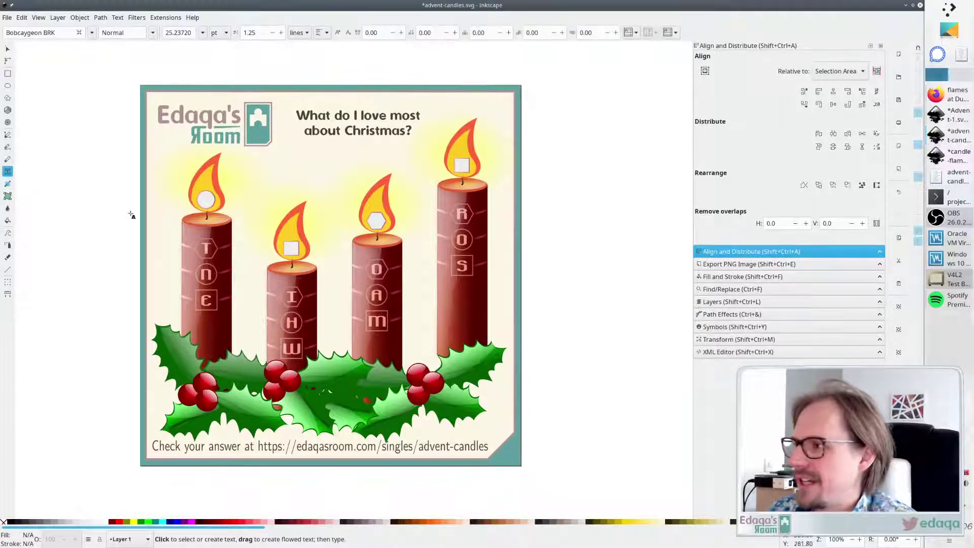
{"action": "left_click", "coordinate": [552, 209]}
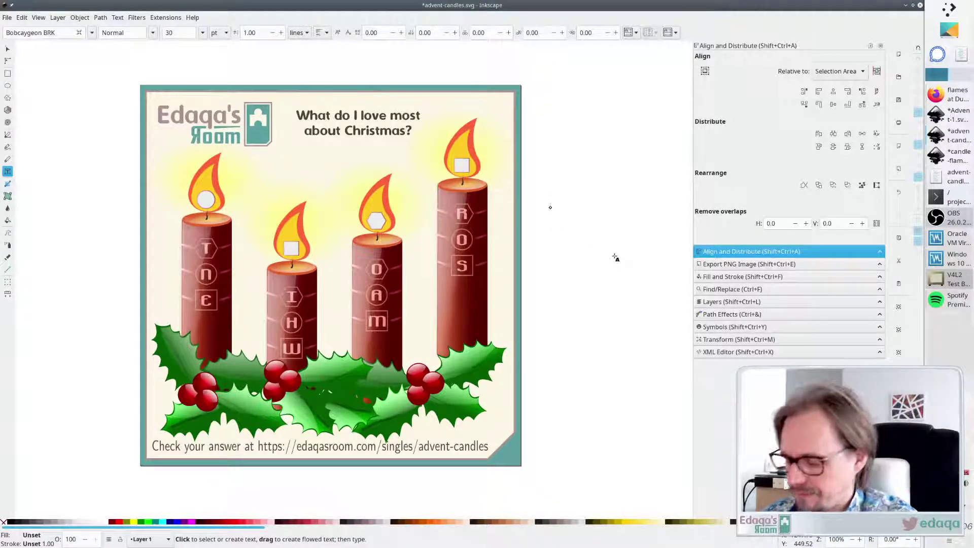
{"action": "type", "text": "SOR"}
{"action": "key", "text": "Return"}
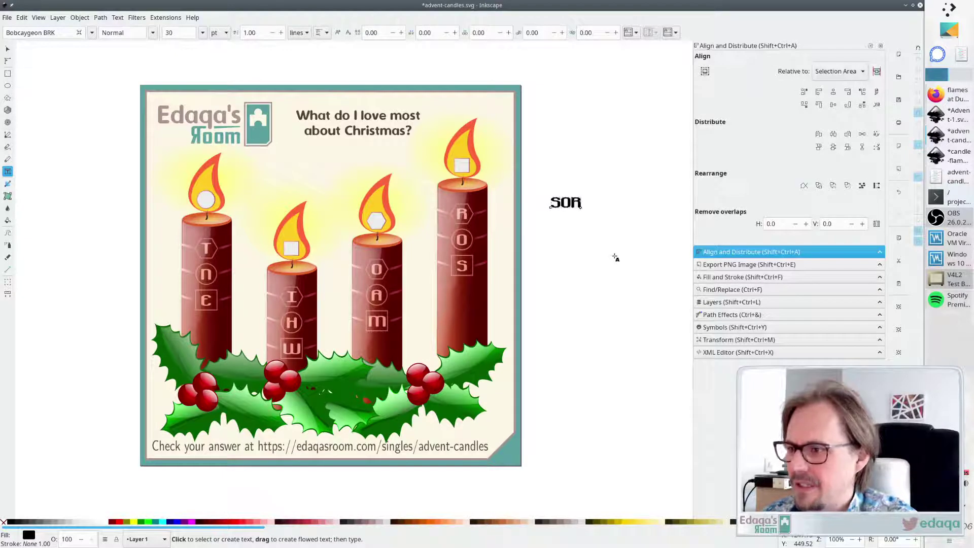
{"action": "type", "text": "TNE"}
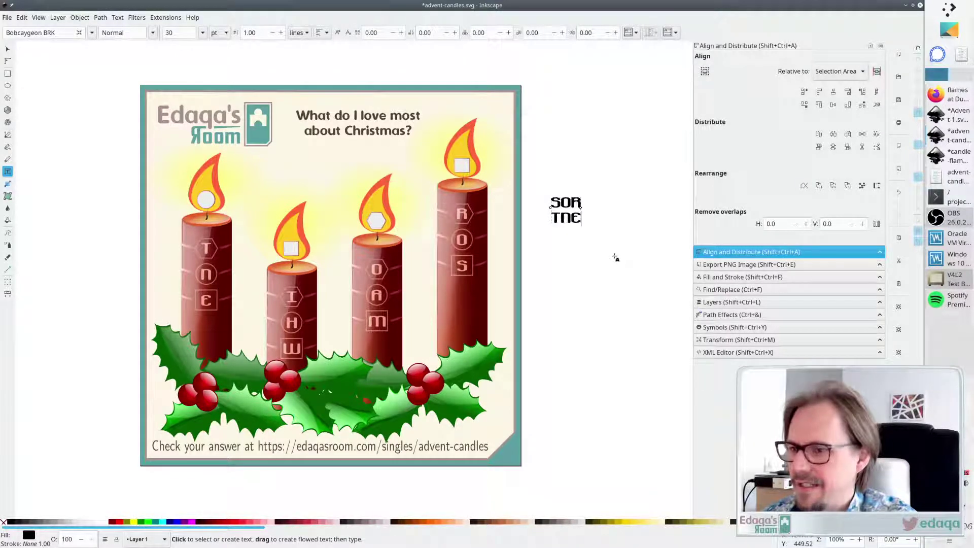
{"action": "key", "text": "Return"}
{"action": "type", "text": "MAO "}
{"action": "type", "text": "WHI"}
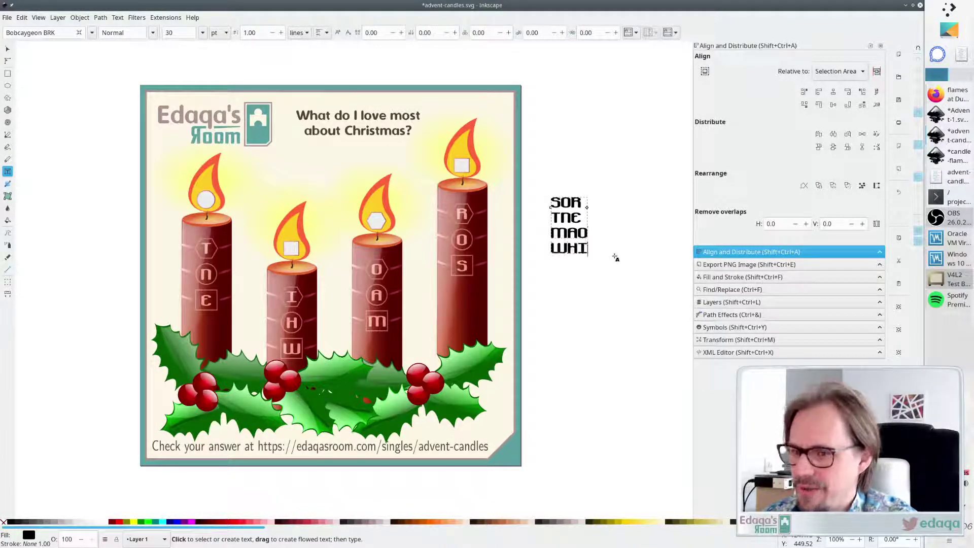
{"action": "key", "text": "Escape"}
{"action": "key", "text": "s"}
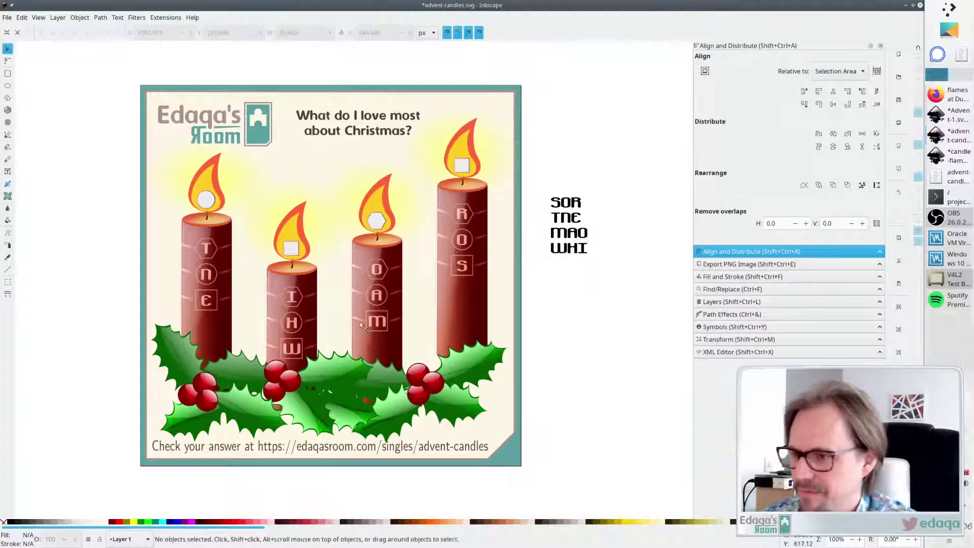
Replace the three letters on the second candle with R, O and S from top to bottom
{"action": "double_click", "coordinate": [297, 351]}
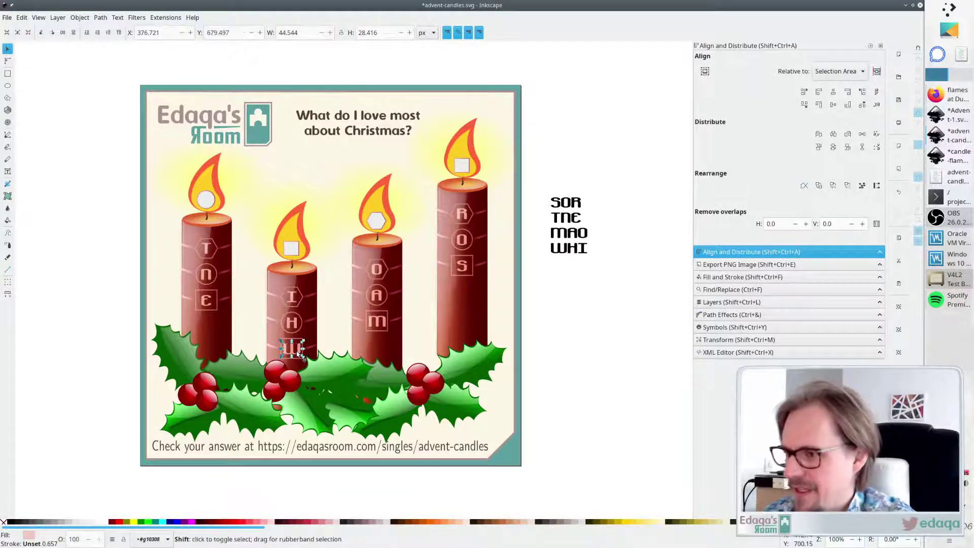
{"action": "key", "text": "Escape"}
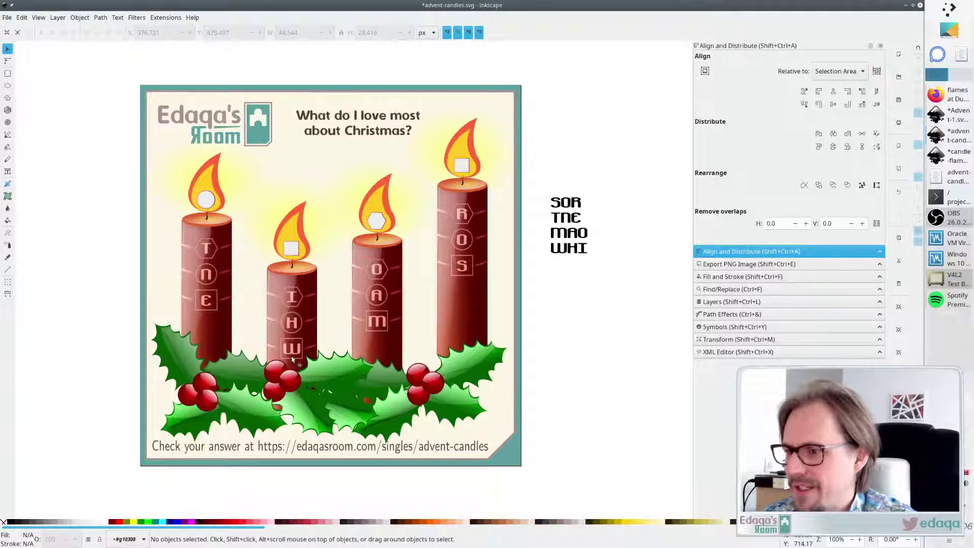
{"action": "left_click", "coordinate": [292, 357]}
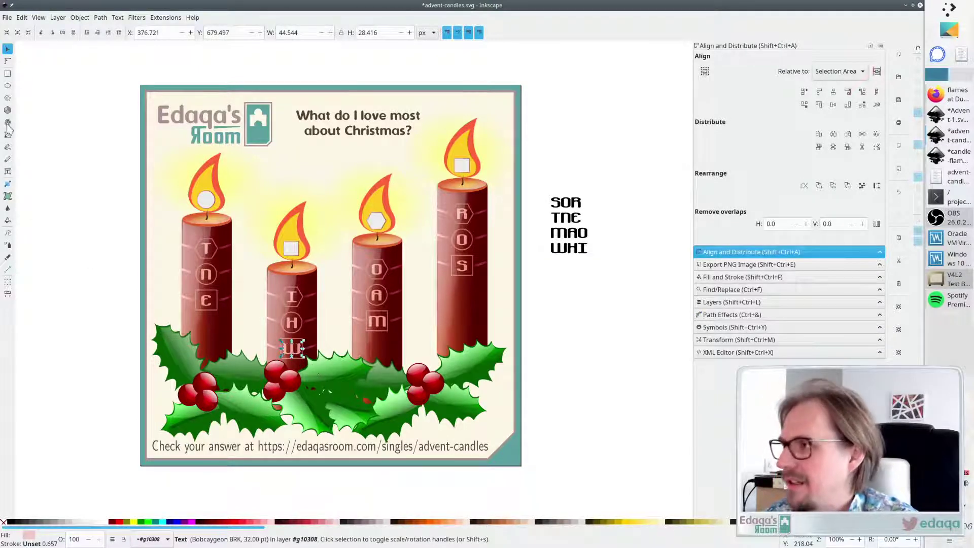
{"action": "left_click", "coordinate": [7, 171]}
{"action": "key", "text": "BackSpace"}
{"action": "type", "text": "S"}
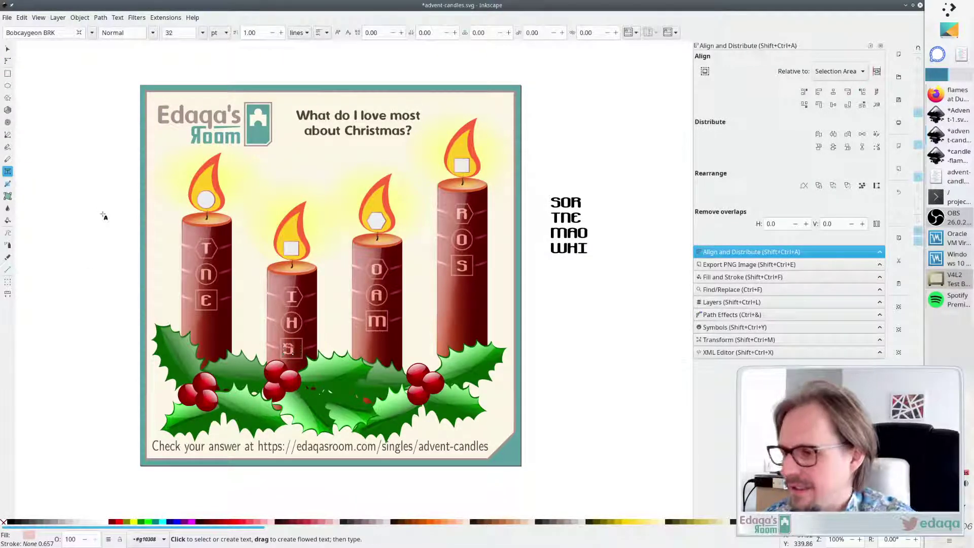
{"action": "left_click", "coordinate": [302, 304]}
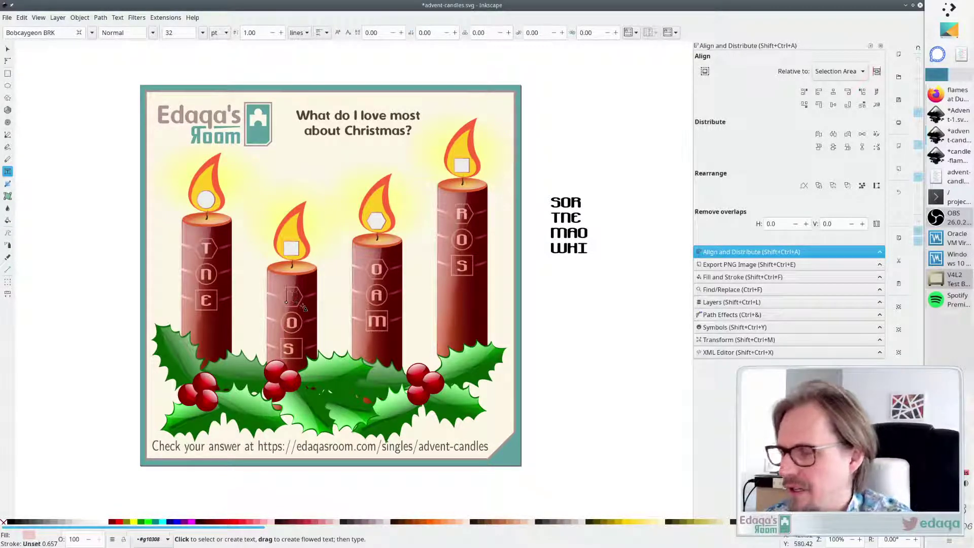
{"action": "type", "text": "R"}
{"action": "key", "text": "Escape"}
{"action": "key", "text": "s"}
{"action": "left_click", "coordinate": [291, 298]}
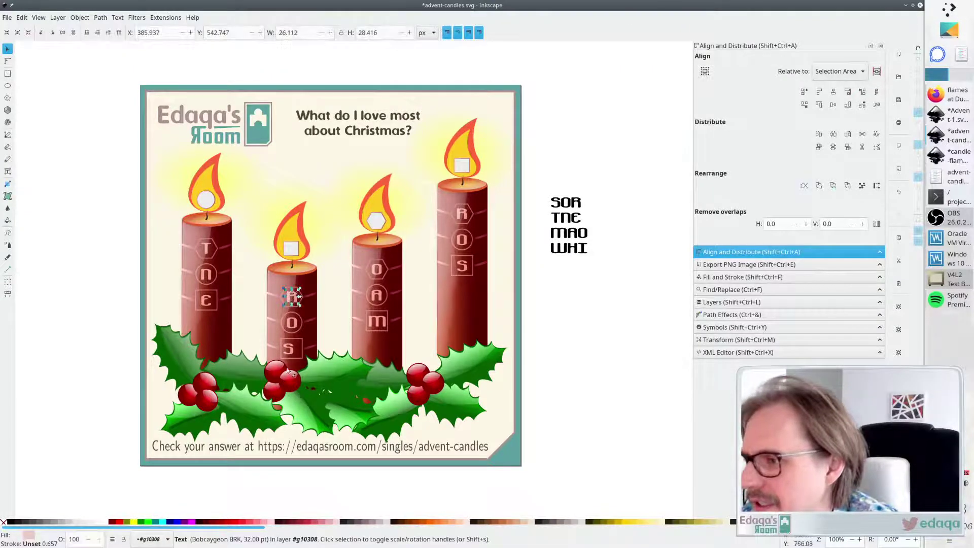
Centre the R, O and S on the second candle on a common vertical axis
{"action": "left_click", "coordinate": [292, 350]}
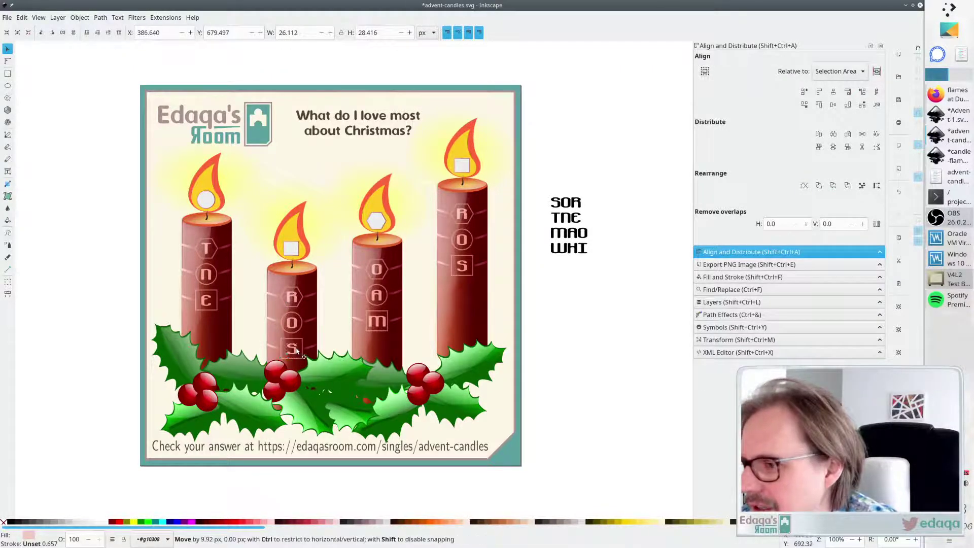
{"action": "left_click", "coordinate": [295, 301], "text": "shift"}
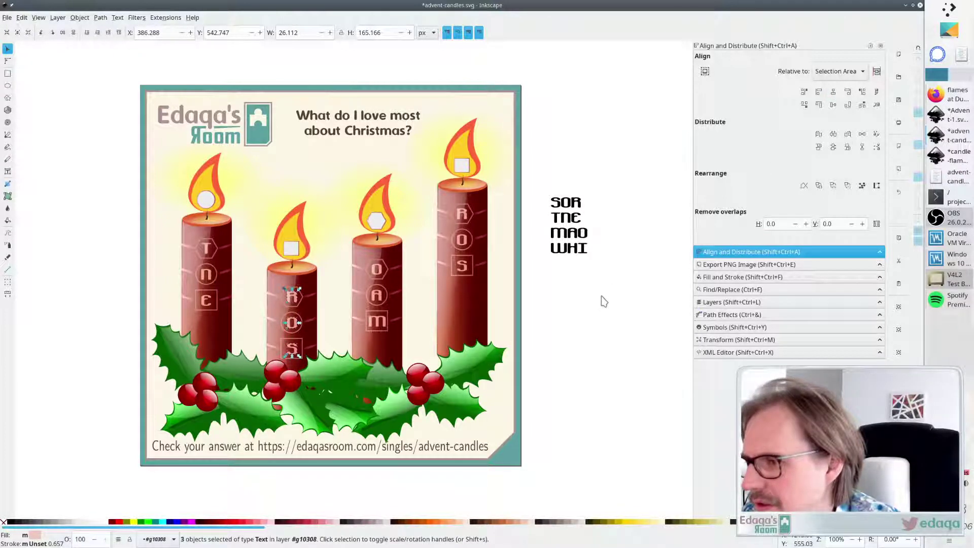
{"action": "left_click", "coordinate": [660, 355]}
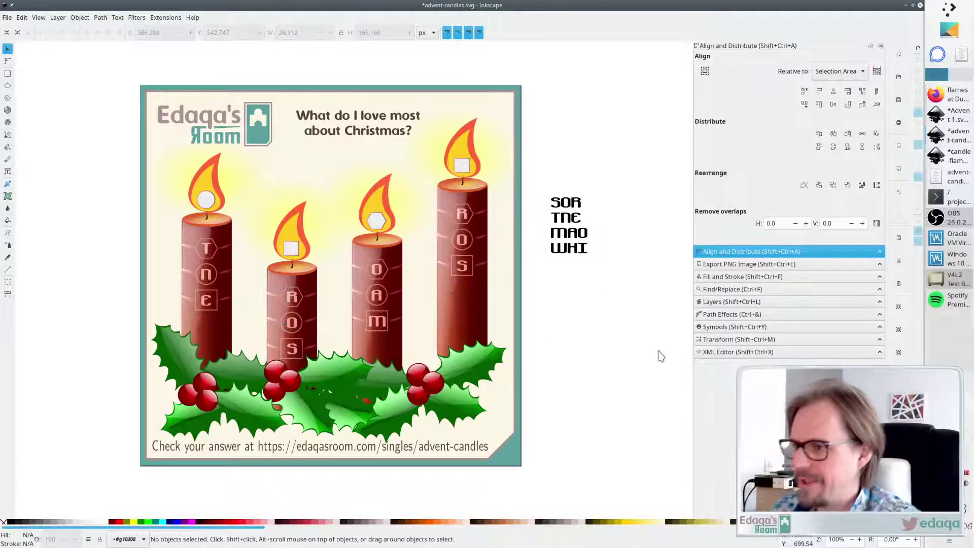
Nudge the second candle's three letters together slightly left to X 385.288 px
{"action": "left_click", "coordinate": [299, 301]}
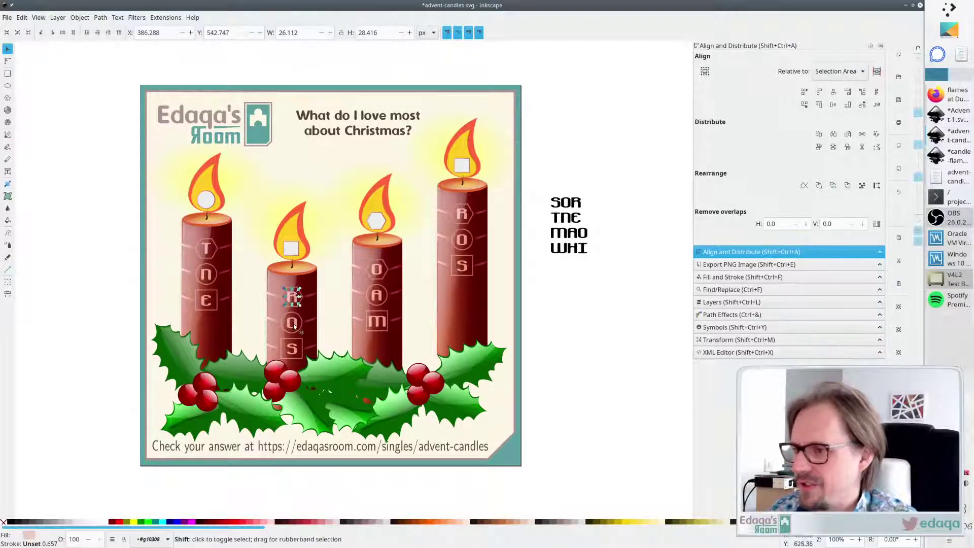
{"action": "left_click", "coordinate": [294, 326], "text": "shift"}
{"action": "left_click", "coordinate": [303, 353], "text": "shift"}
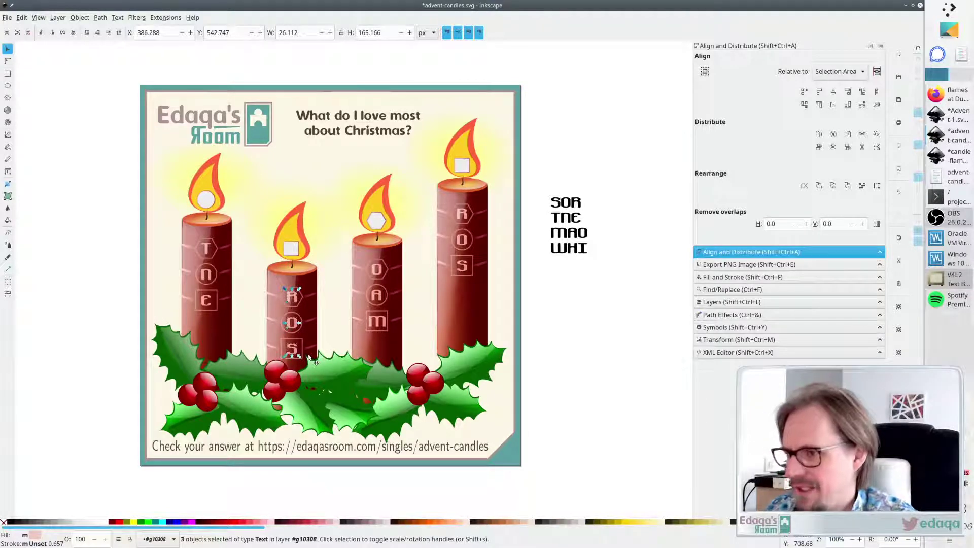
{"action": "key", "text": "Left"}
{"action": "left_click", "coordinate": [613, 329]}
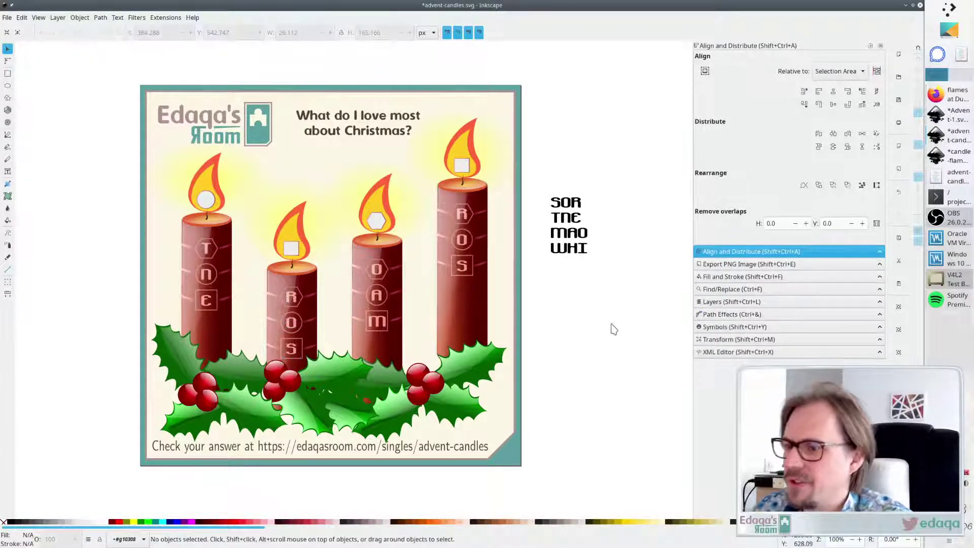
{"action": "left_click", "coordinate": [295, 304]}
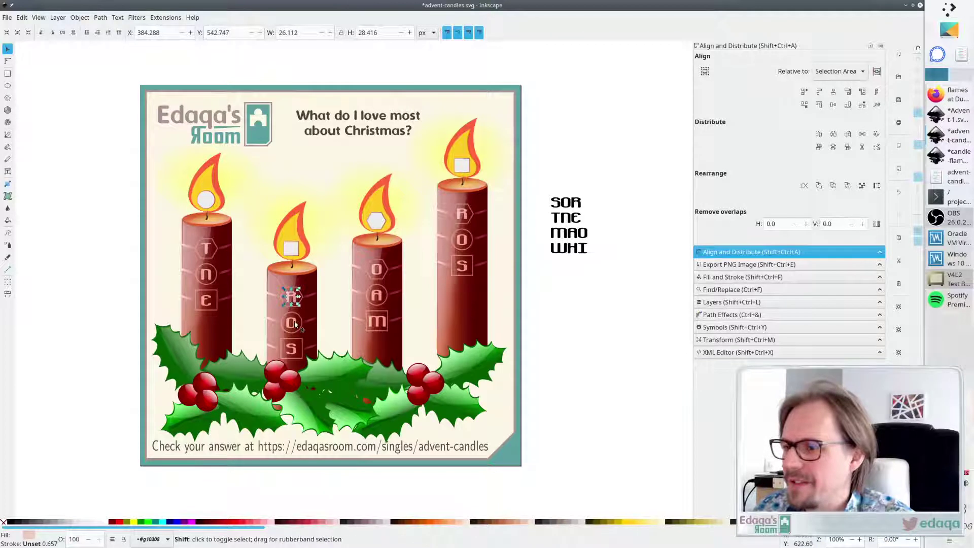
{"action": "left_click", "coordinate": [295, 324], "text": "shift"}
{"action": "left_click", "coordinate": [298, 356], "text": "shift"}
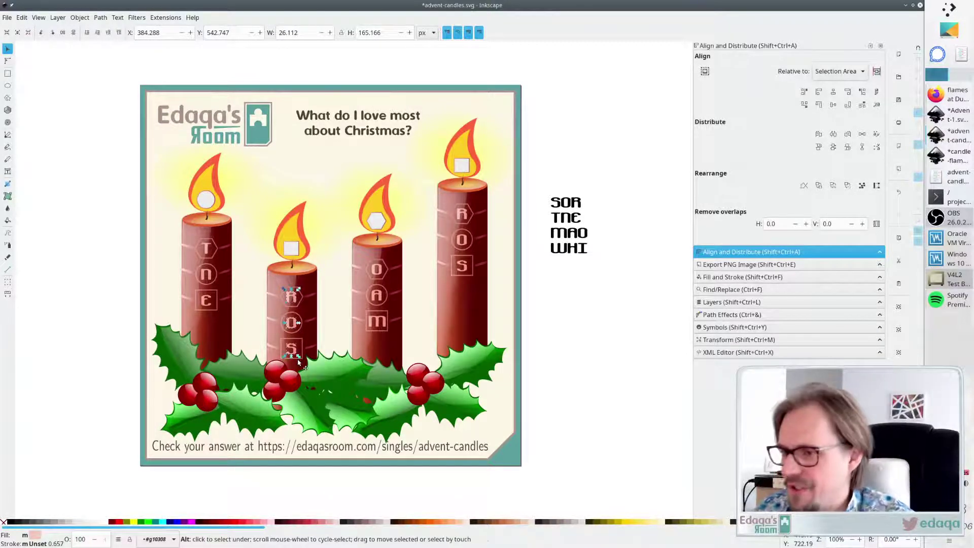
{"action": "key", "text": "alt+Right"}
{"action": "left_click", "coordinate": [655, 306]}
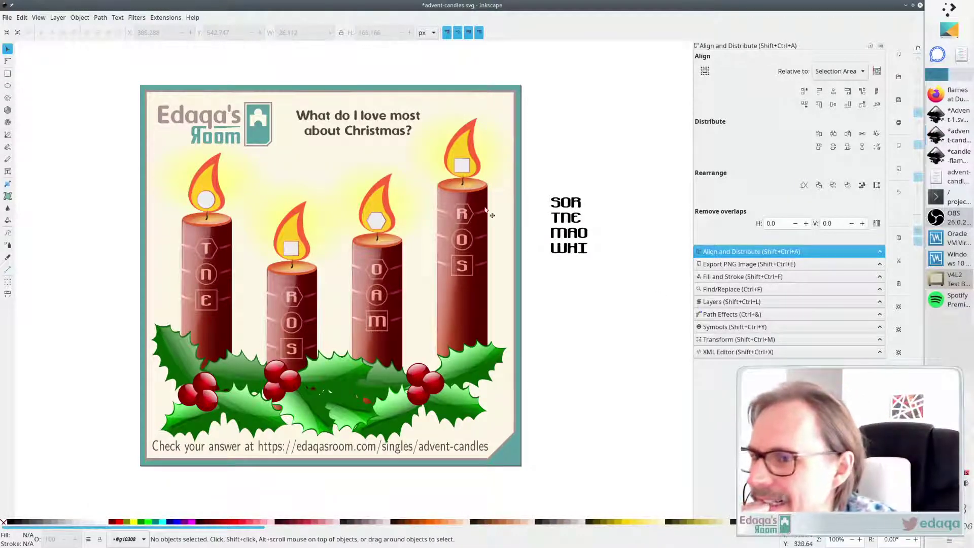
Replace the three letters on the fourth candle with I, H and W from top to bottom
{"action": "left_click", "coordinate": [464, 269]}
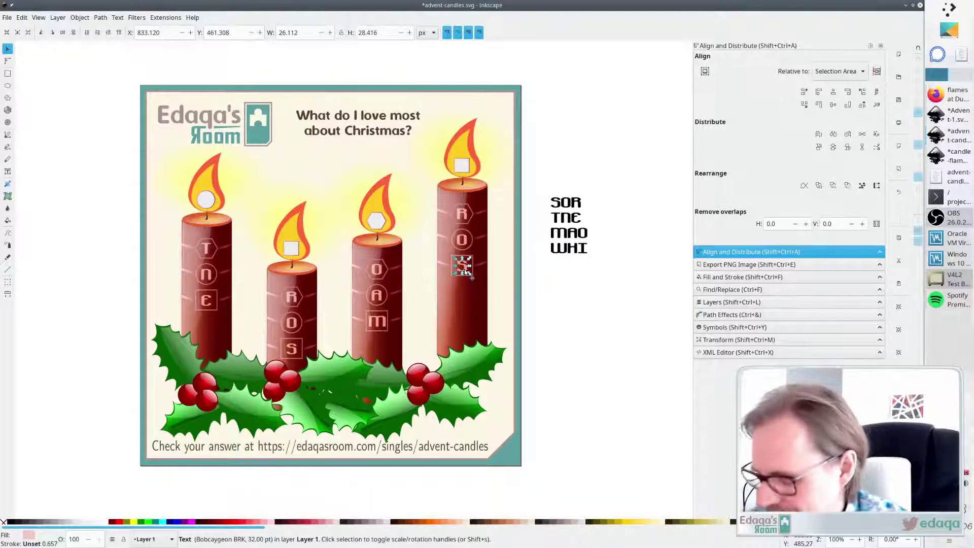
{"action": "key", "text": "t"}
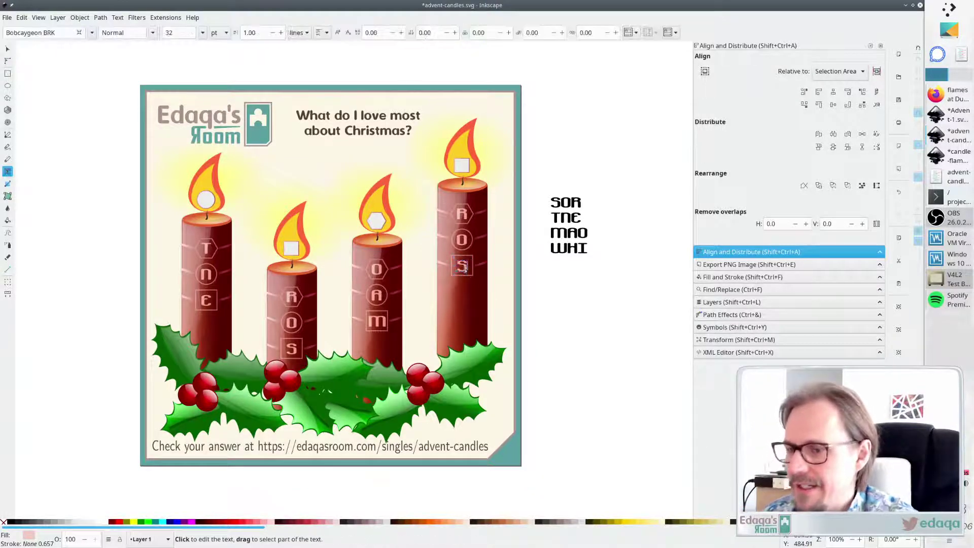
{"action": "double_click", "coordinate": [464, 269]}
{"action": "type", "text": "W"}
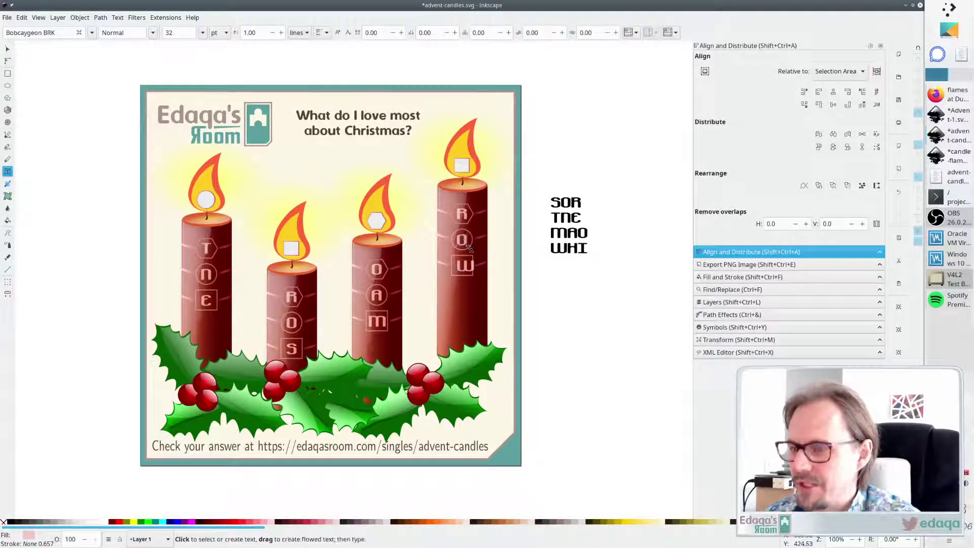
{"action": "double_click", "coordinate": [463, 241]}
{"action": "type", "text": "H"}
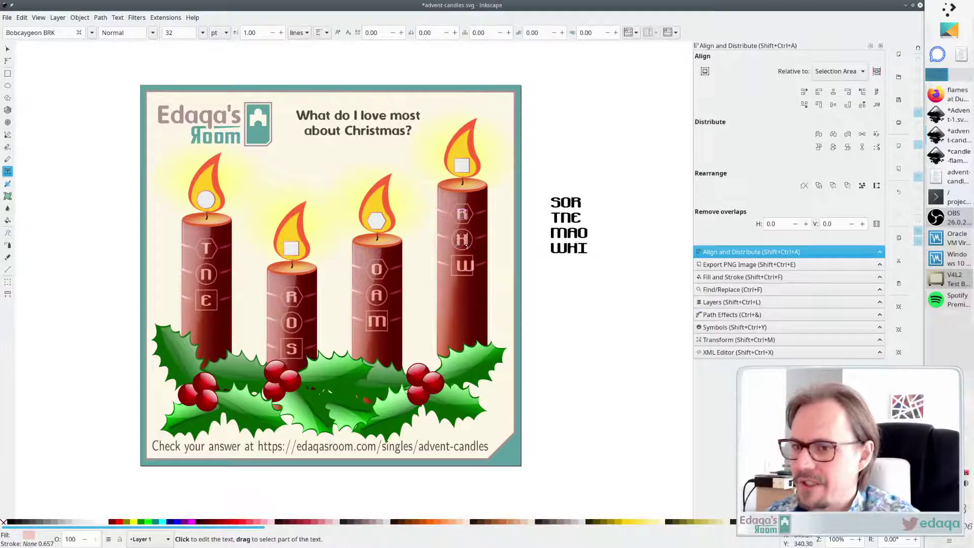
{"action": "type", "text": "I"}
{"action": "key", "text": "Escape"}
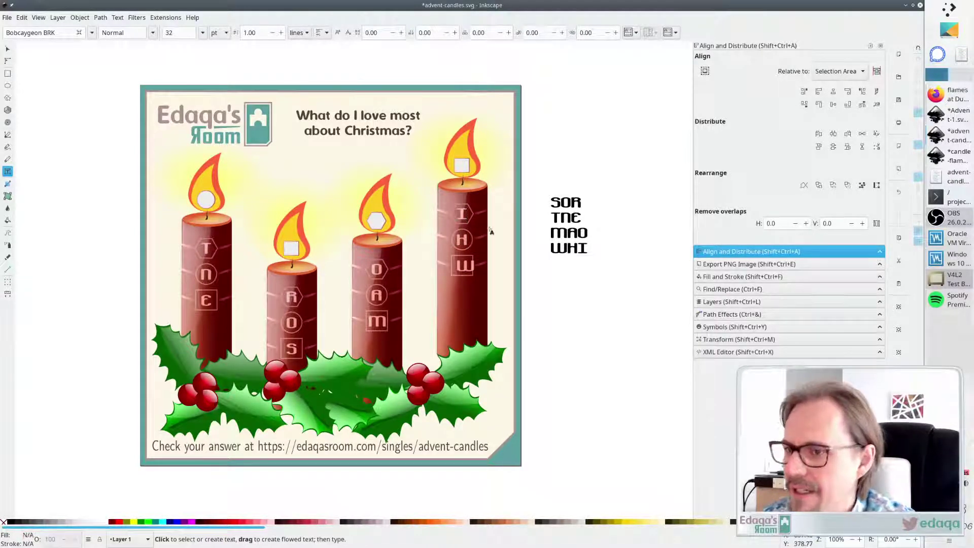
Centre the I, H and W on the fourth candle on a common vertical axis
{"action": "key", "text": "s"}
{"action": "left_click", "coordinate": [465, 268]}
{"action": "left_click", "coordinate": [463, 240], "text": "shift"}
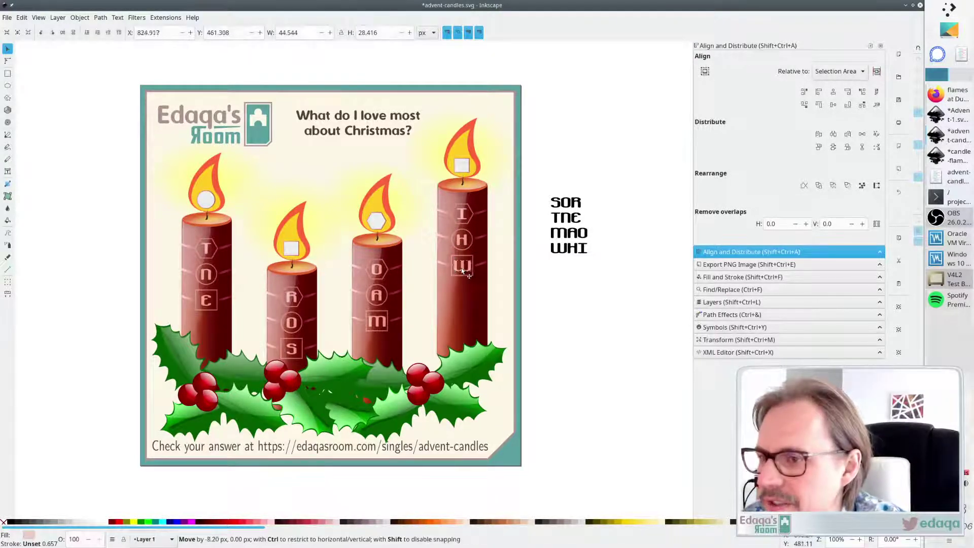
{"action": "left_click", "coordinate": [463, 215], "text": "shift"}
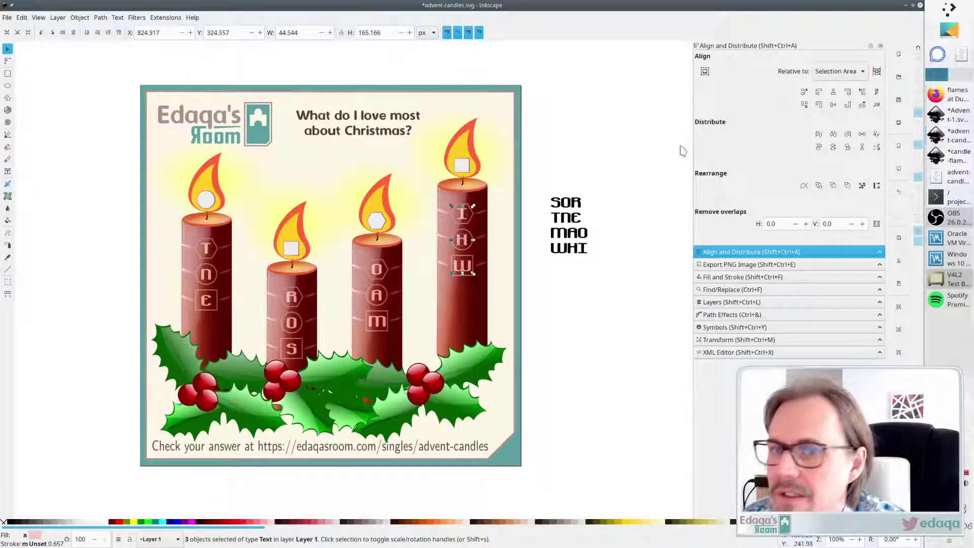
{"action": "left_click", "coordinate": [833, 93]}
{"action": "left_click", "coordinate": [603, 328]}
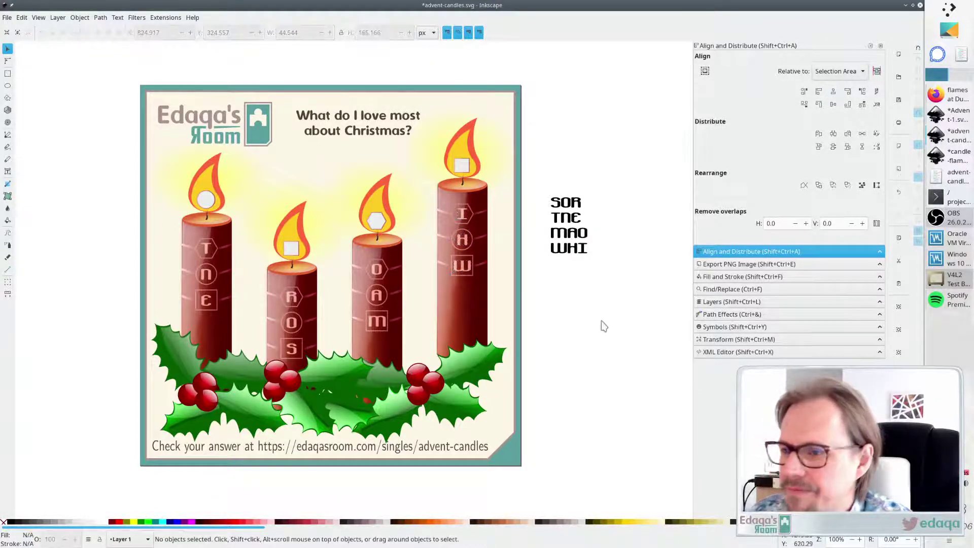
Nudge the fourth candle's three letters together slightly left to X 823.917 px
{"action": "left_click", "coordinate": [463, 240]}
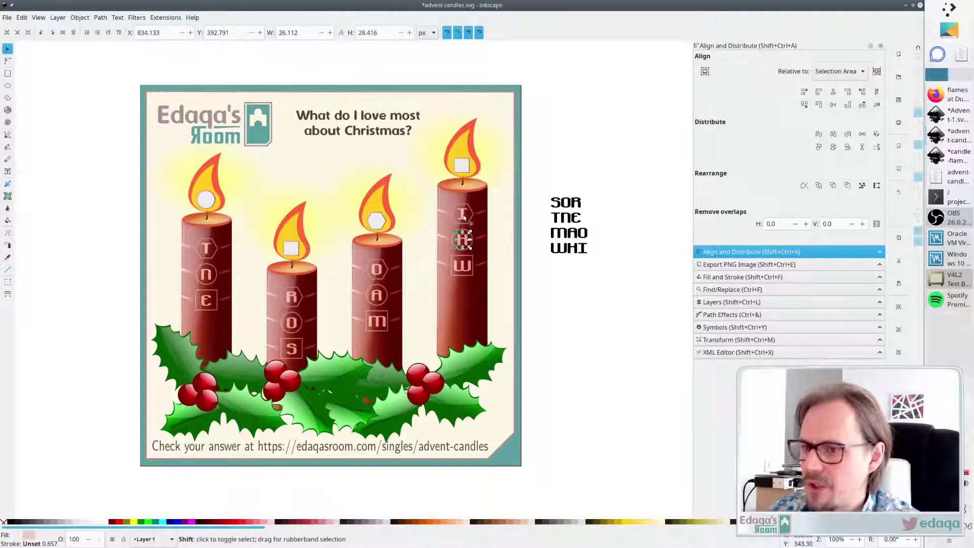
{"action": "left_click", "coordinate": [462, 214], "text": "shift"}
{"action": "left_click", "coordinate": [463, 269], "text": "shift"}
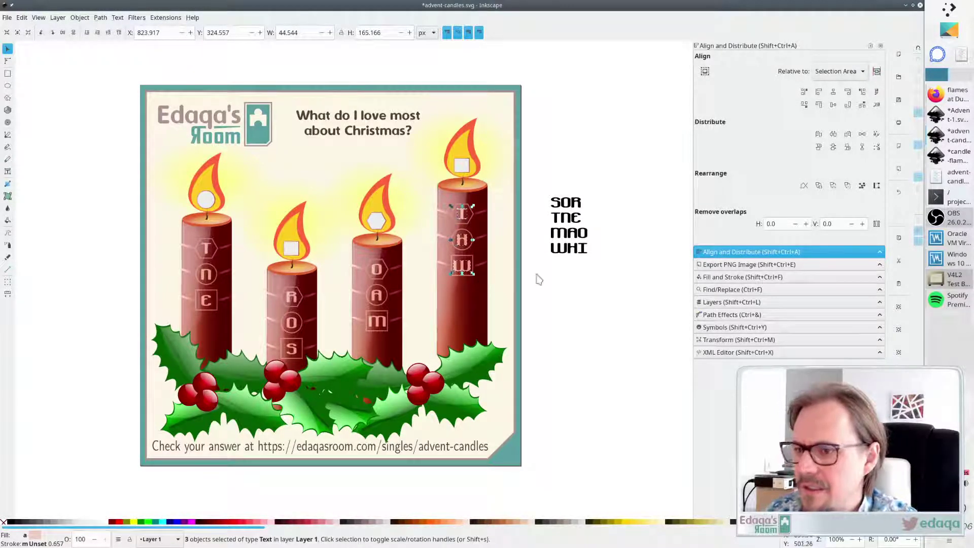
{"action": "left_click", "coordinate": [623, 319]}
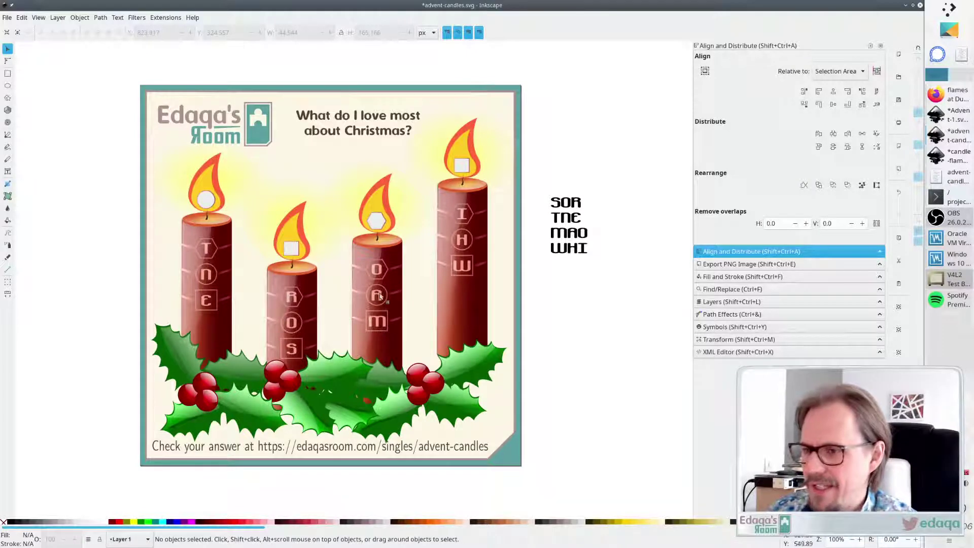
Replace the three letters on the third candle with N, T and E from top to bottom
{"action": "key", "text": "t"}
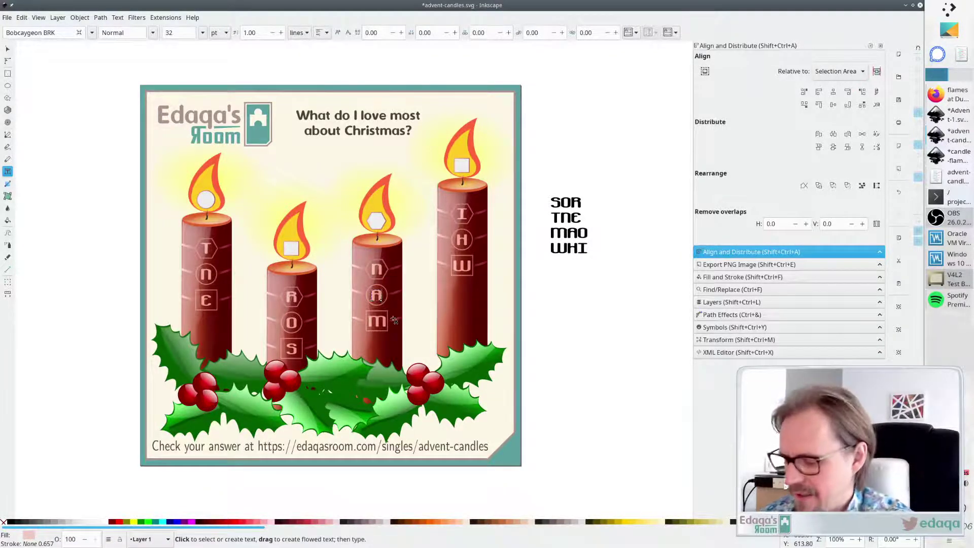
{"action": "type", "text": "T"}
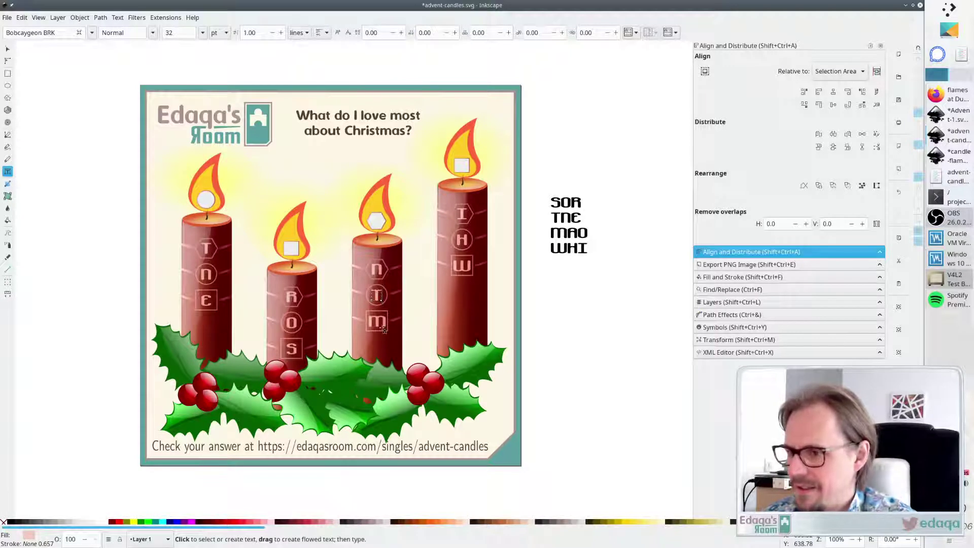
{"action": "left_click", "coordinate": [377, 322]}
{"action": "key", "text": "BackSpace"}
{"action": "type", "text": "E"}
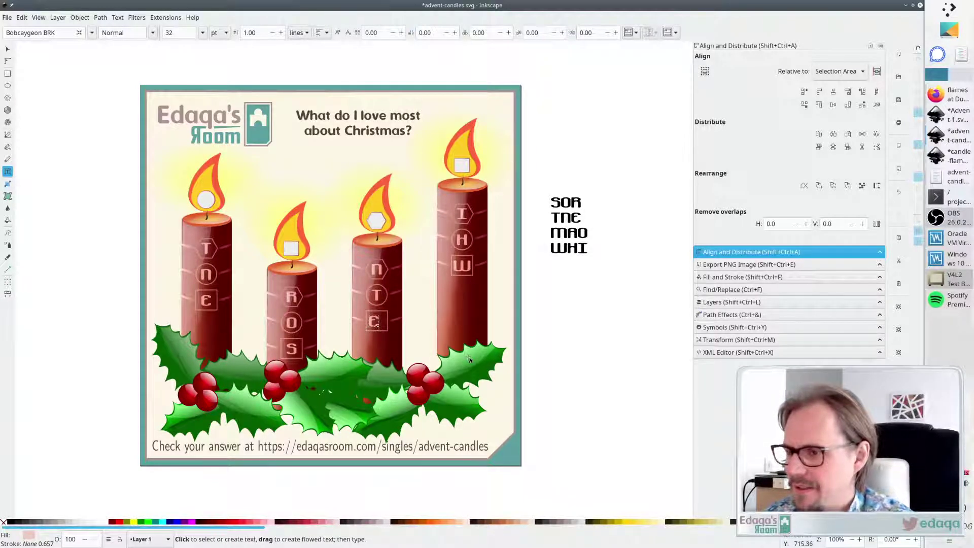
{"action": "key", "text": "F1"}
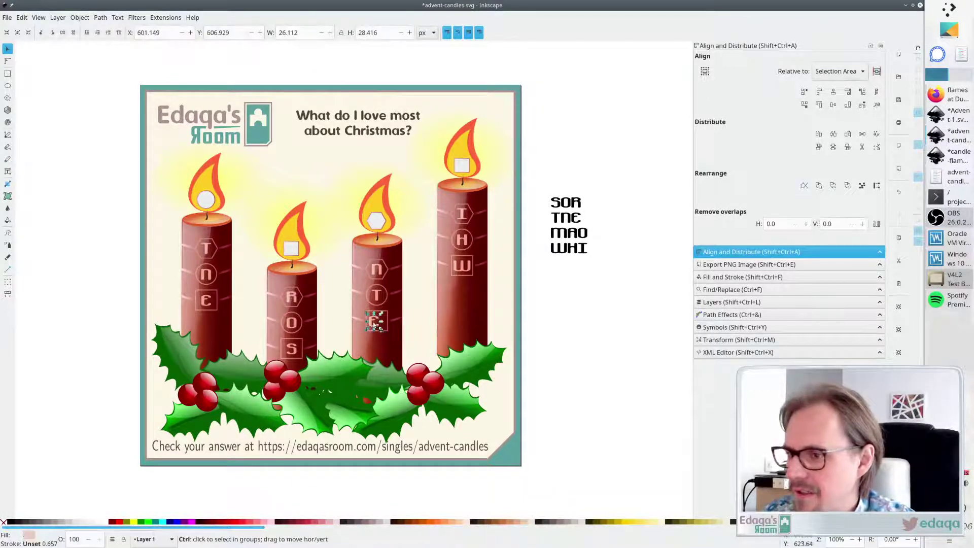
Move the E into its square on the third candle and centre the N, T and E on a common vertical axis
{"action": "left_click_drag", "start_coordinate": [372, 322], "coordinate": [377, 321]}
{"action": "left_click", "coordinate": [377, 295], "text": "shift"}
{"action": "left_click", "coordinate": [377, 269], "text": "shift"}
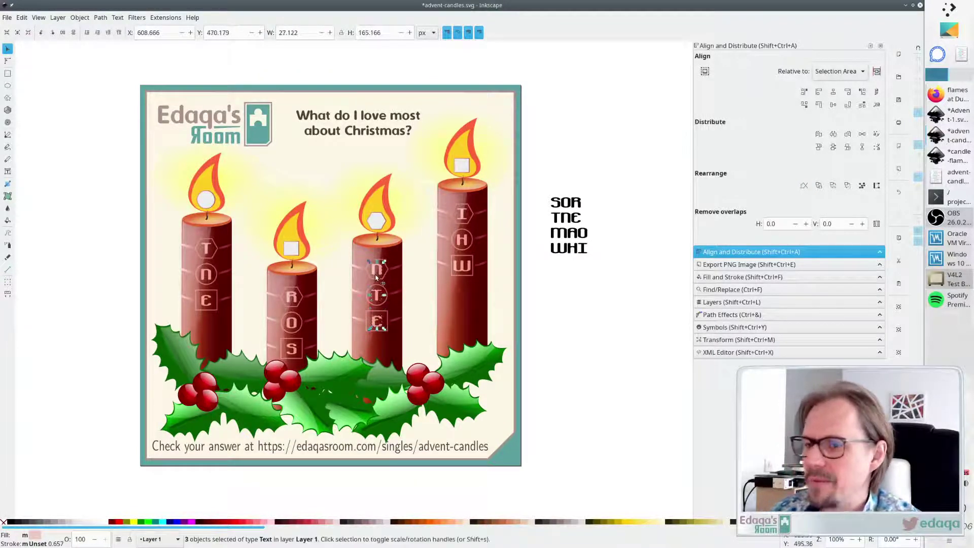
{"action": "left_click", "coordinate": [833, 92]}
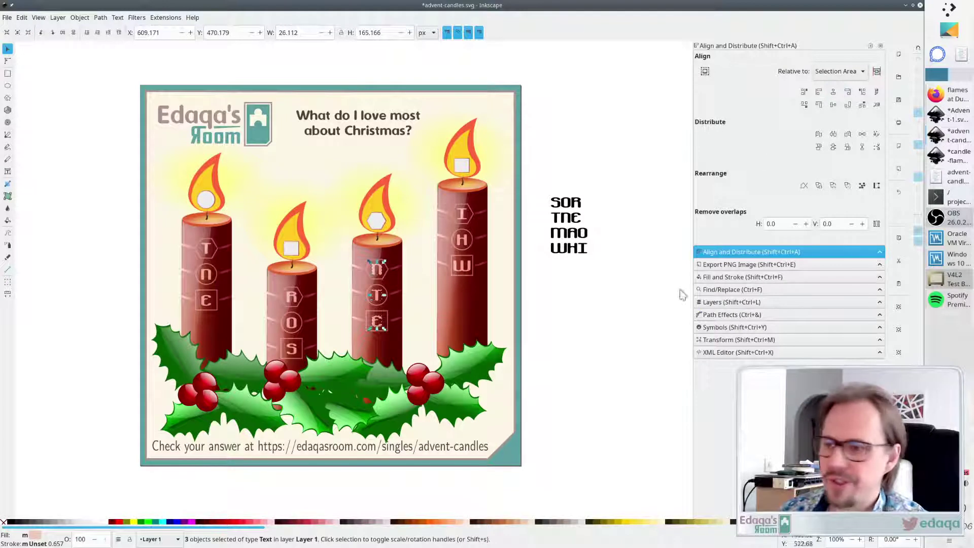
{"action": "left_click", "coordinate": [637, 295]}
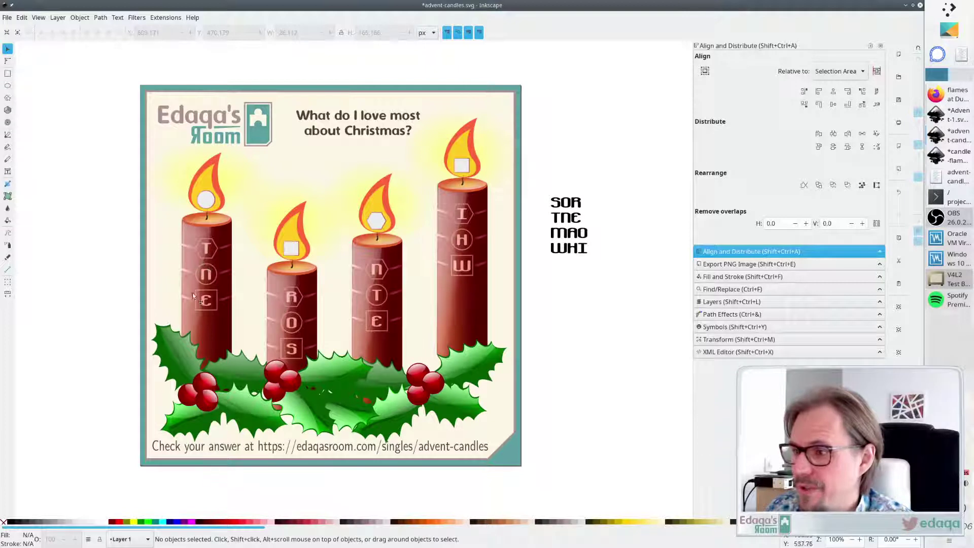
Replace the three letters on the first candle with A, O and M from top to bottom
{"action": "key", "text": "t"}
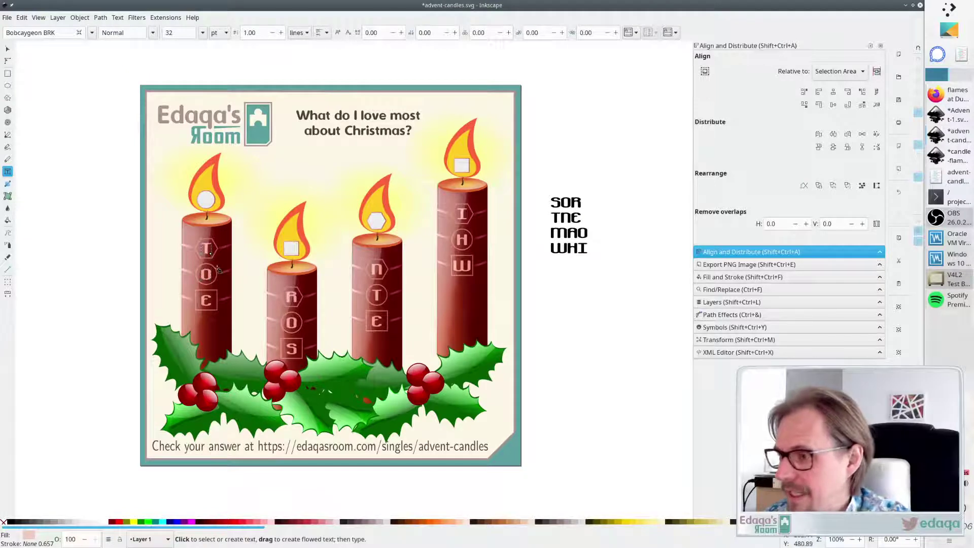
{"action": "key", "text": "BackSpace"}
{"action": "type", "text": "A"}
{"action": "key", "text": "Down"}
{"action": "key", "text": "Down"}
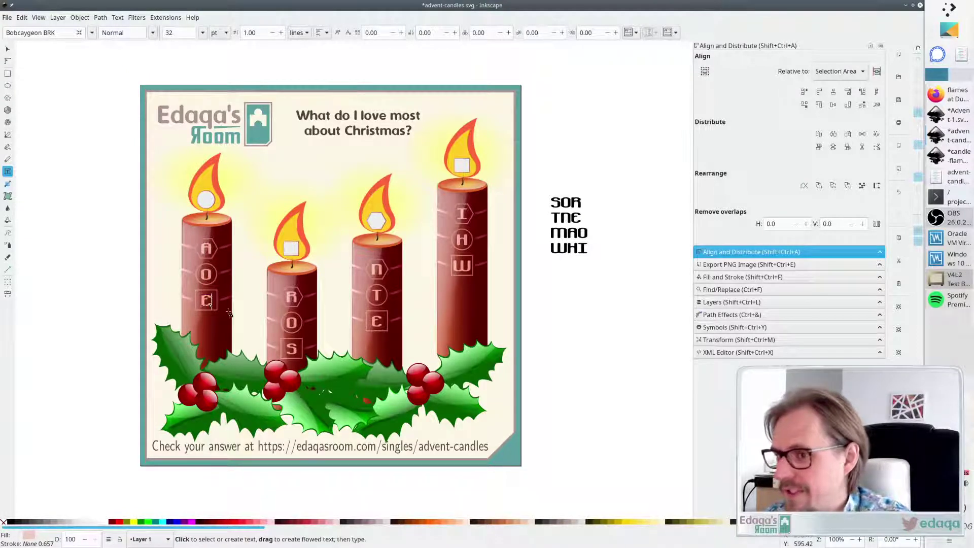
{"action": "key", "text": "BackSpace"}
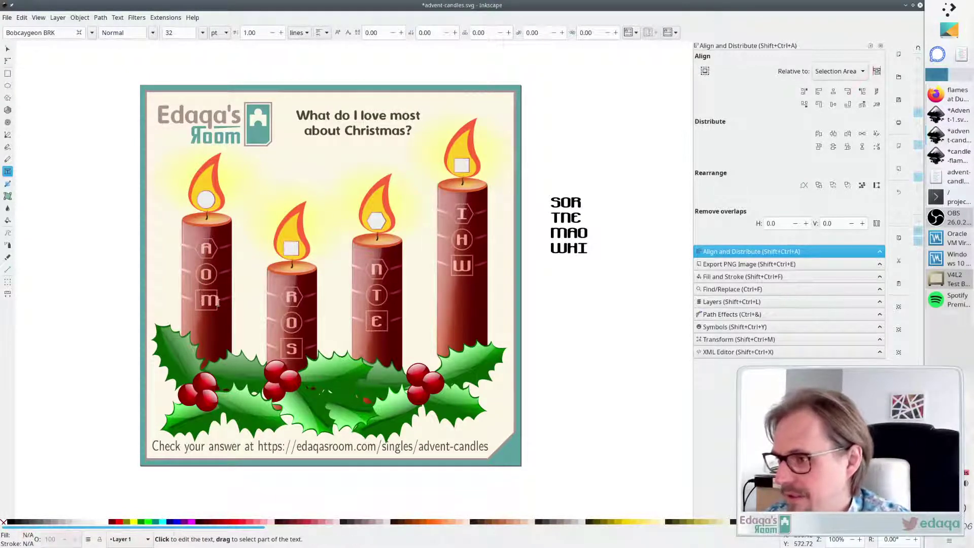
{"action": "type", "text": "M"}
{"action": "key", "text": "Escape"}
Centre the A, O and M on the first candle on a common vertical axis
{"action": "key", "text": "s"}
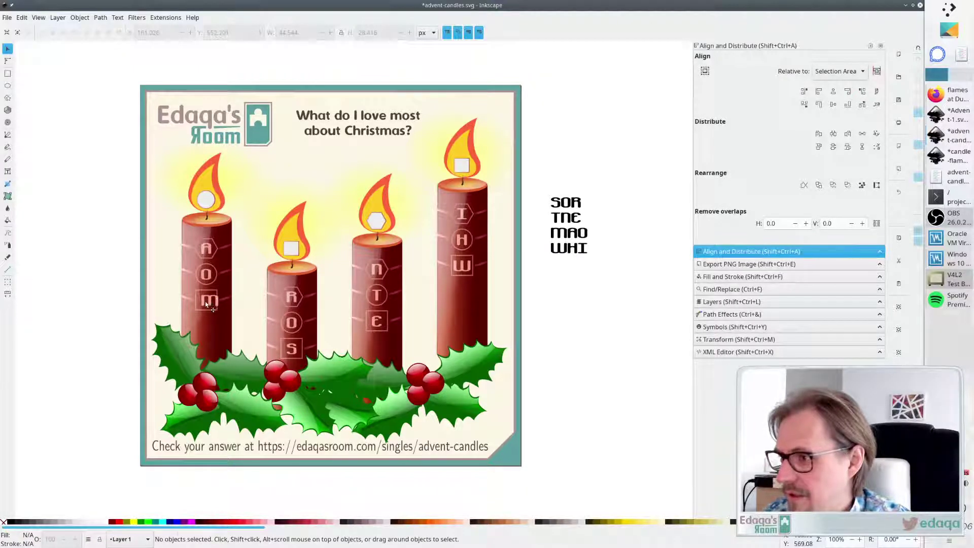
{"action": "left_click", "coordinate": [209, 302]}
{"action": "left_click", "coordinate": [206, 276], "text": "shift"}
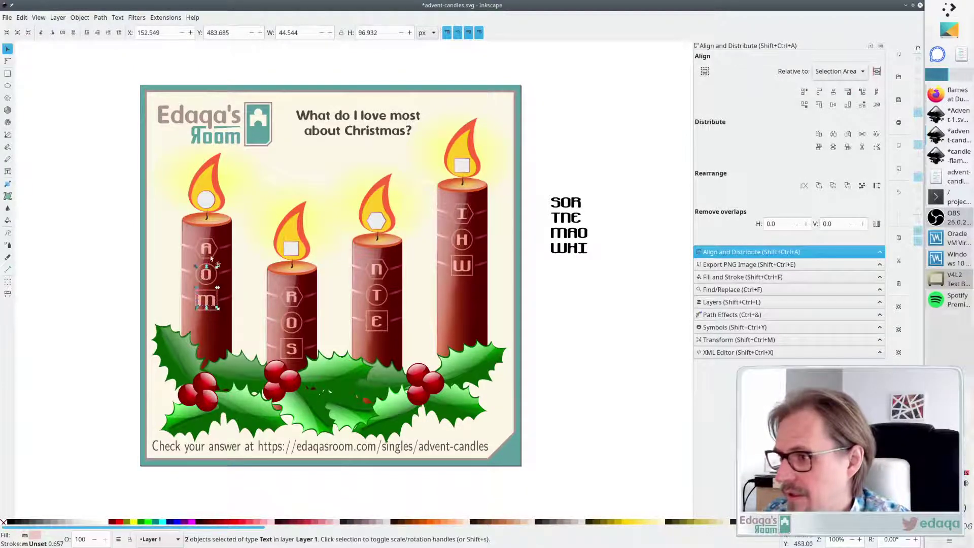
{"action": "left_click", "coordinate": [208, 249], "text": "shift"}
{"action": "left_click", "coordinate": [833, 93]}
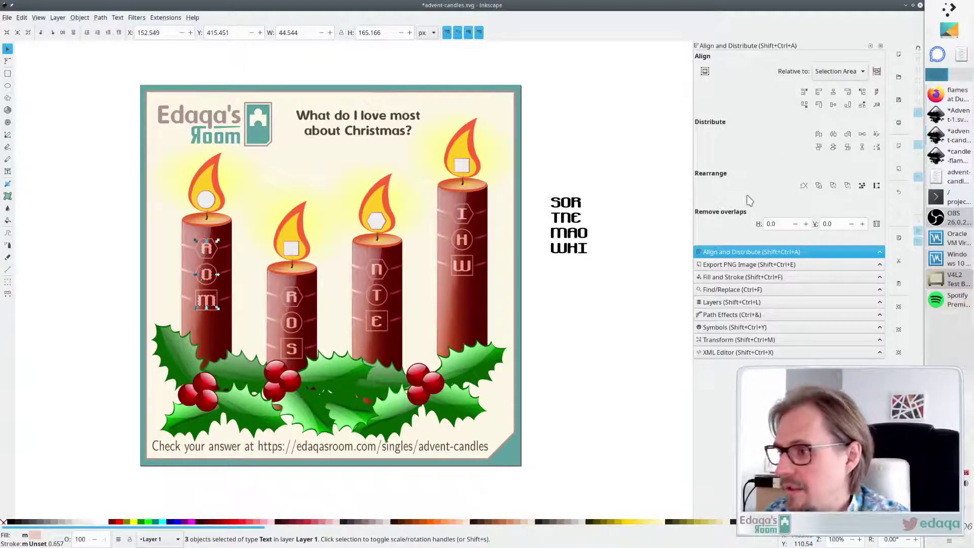
{"action": "left_click", "coordinate": [69, 308]}
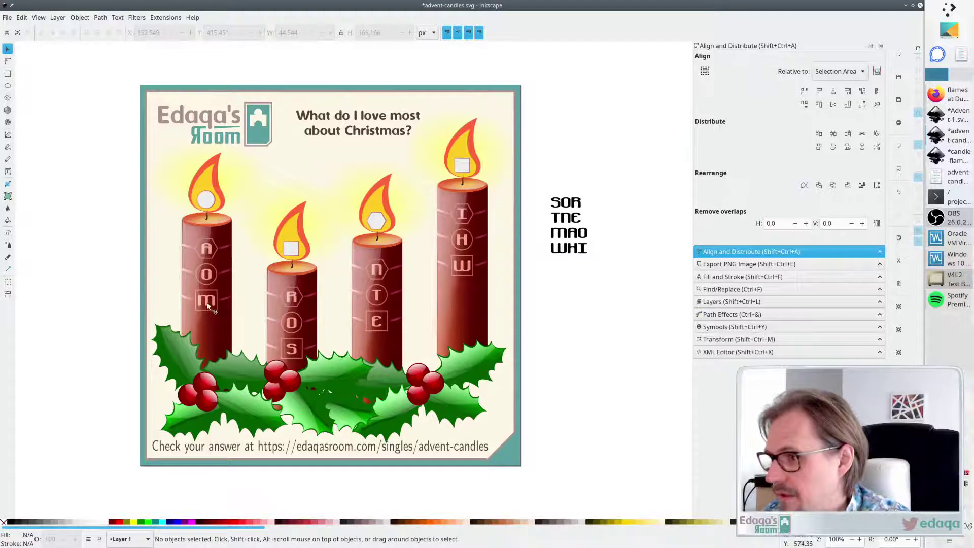
Nudge the A, O and M on the first candle slightly left within their shapes and save the drawing
{"action": "left_click", "coordinate": [207, 277]}
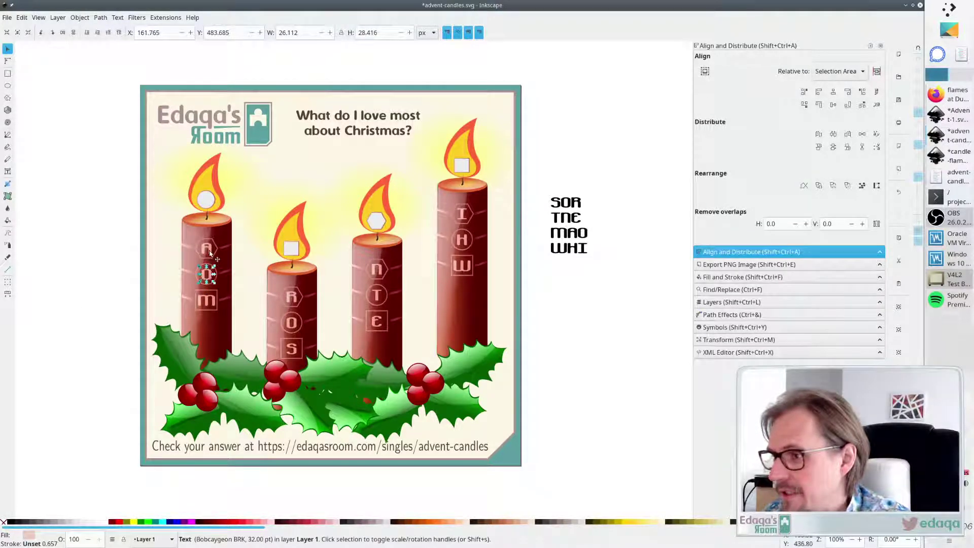
{"action": "left_click", "coordinate": [209, 252]}
{"action": "left_click", "coordinate": [207, 300], "text": "shift"}
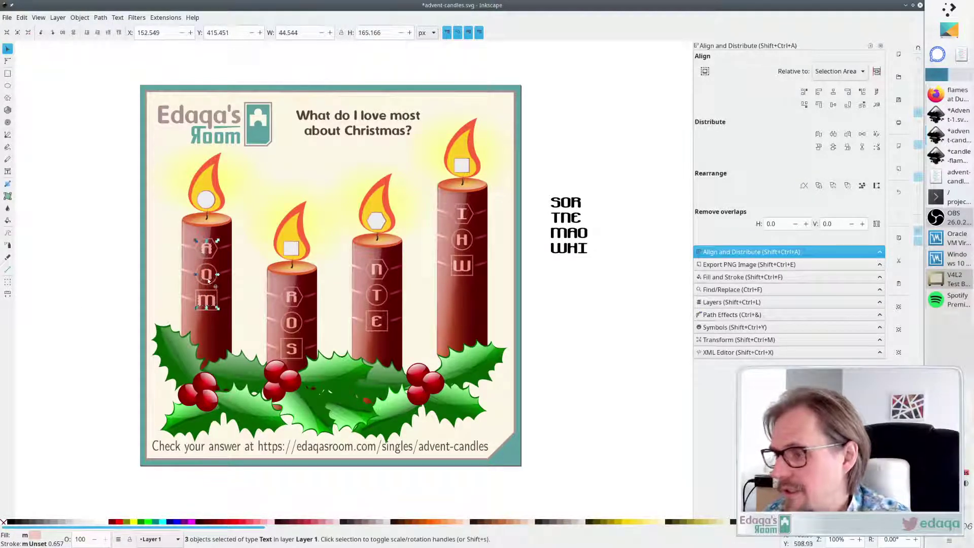
{"action": "left_click", "coordinate": [209, 278], "text": "shift"}
{"action": "left_click", "coordinate": [640, 352]}
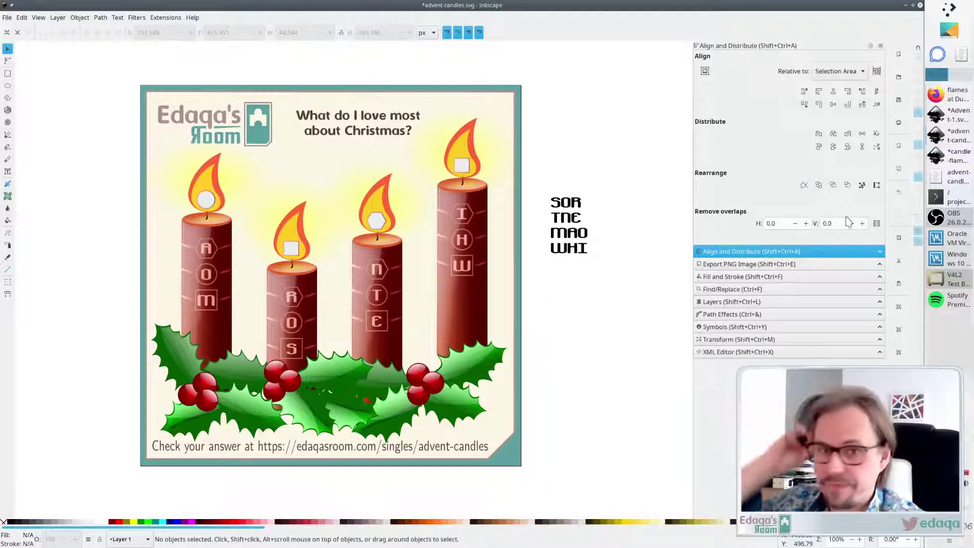
{"action": "key", "text": "ctrl+s"}
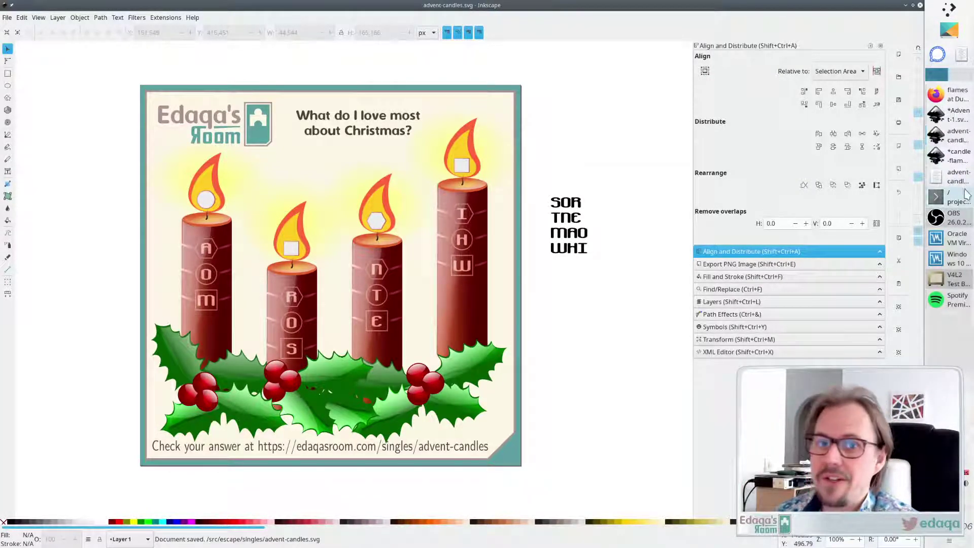
Switch to advent-candles.mdl in Kate, add "title: Advent Candles" as its first line and save the file
{"action": "left_click", "coordinate": [948, 177]}
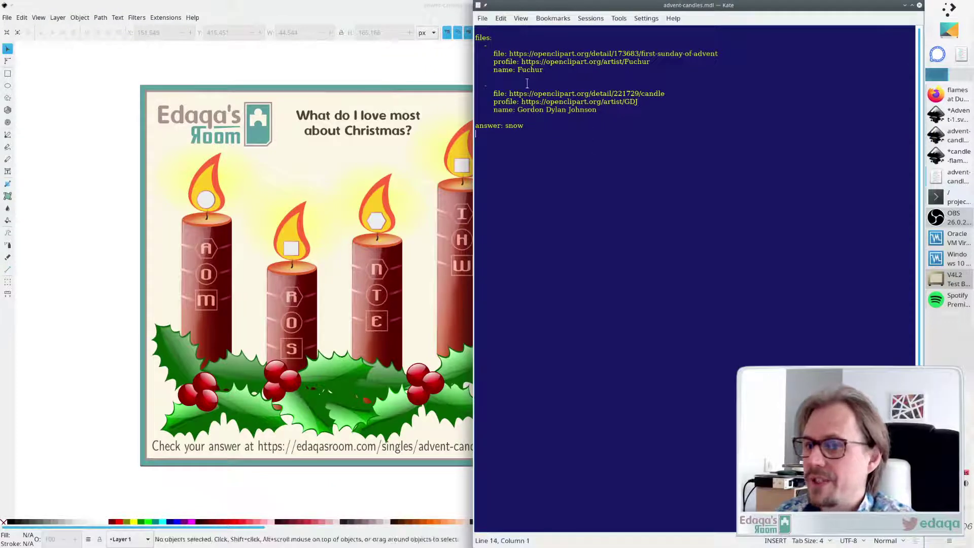
{"action": "key", "text": "ctrl+Home"}
{"action": "key", "text": "Return"}
{"action": "key", "text": "Up"}
{"action": "type", "text": "title:"}
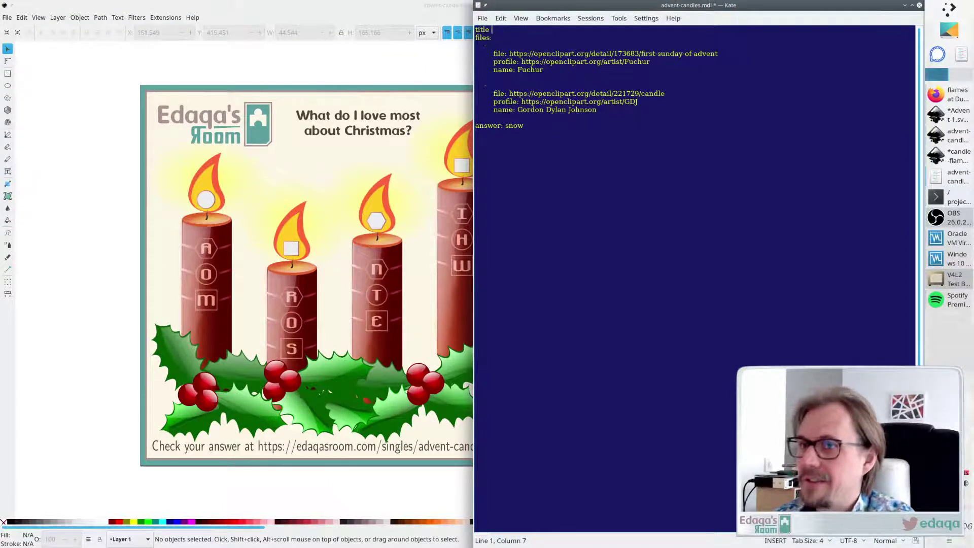
{"action": "type", "text": " Advent Candles"}
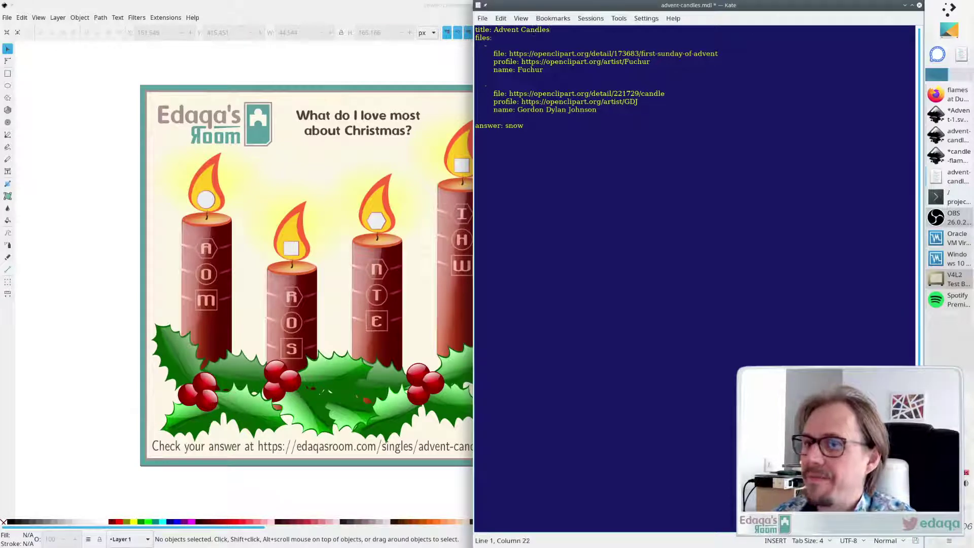
{"action": "key", "text": "ctrl+End"}
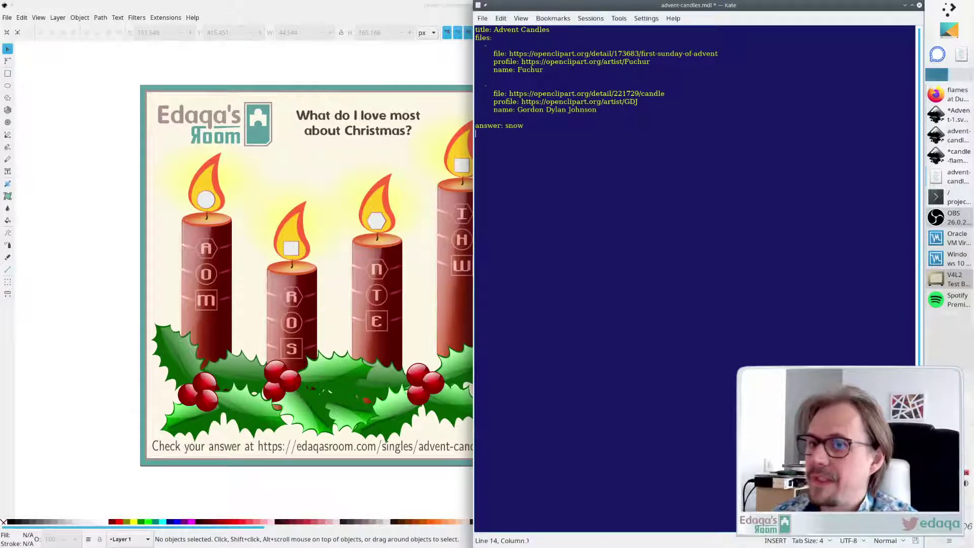
{"action": "key", "text": "ctrl+s"}
{"action": "key", "text": "ctrl+o"}
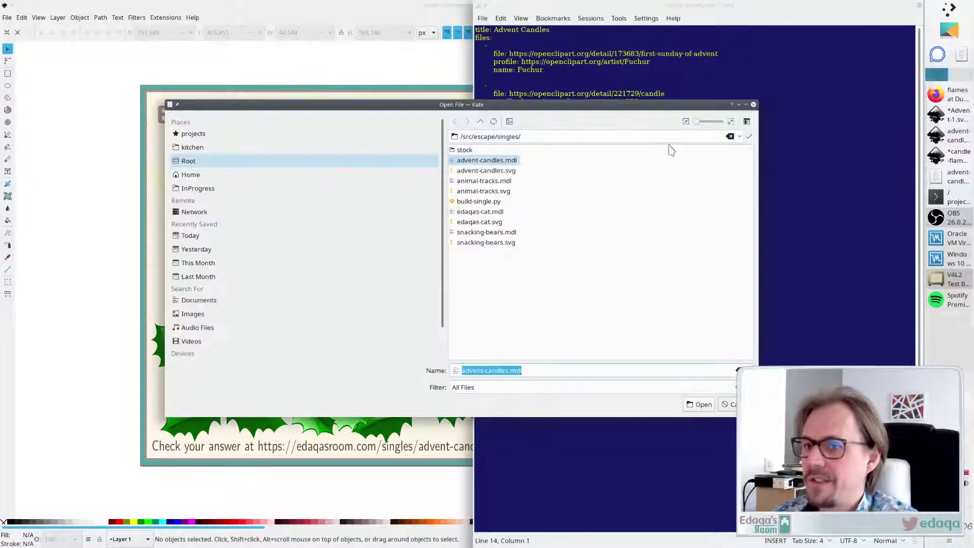
{"action": "double_click", "coordinate": [498, 171]}
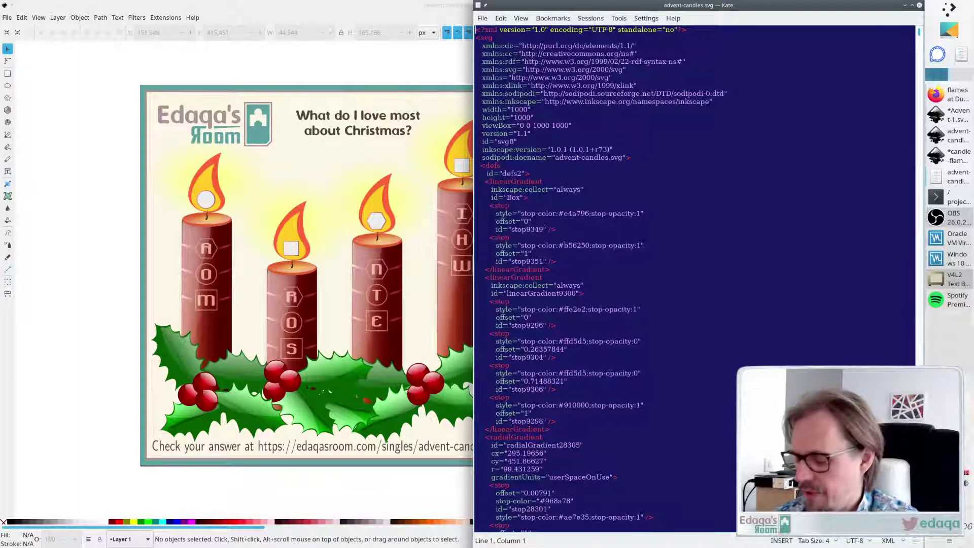
{"action": "key", "text": "ctrl+w"}
Open animal-tracks.mdl and copy its header lines from the opening +++ through "artsource:"
{"action": "key", "text": "ctrl+o"}
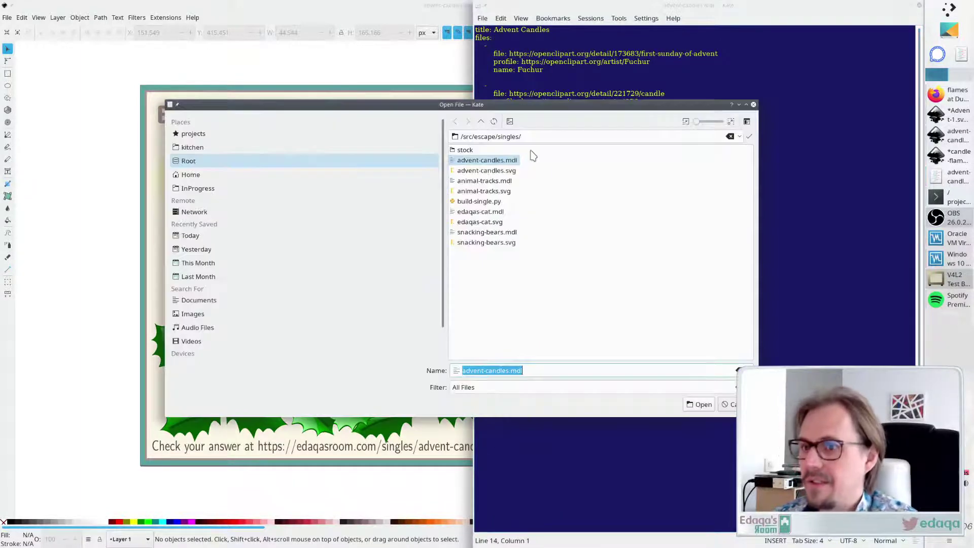
{"action": "double_click", "coordinate": [500, 181]}
{"action": "left_click", "coordinate": [553, 214]}
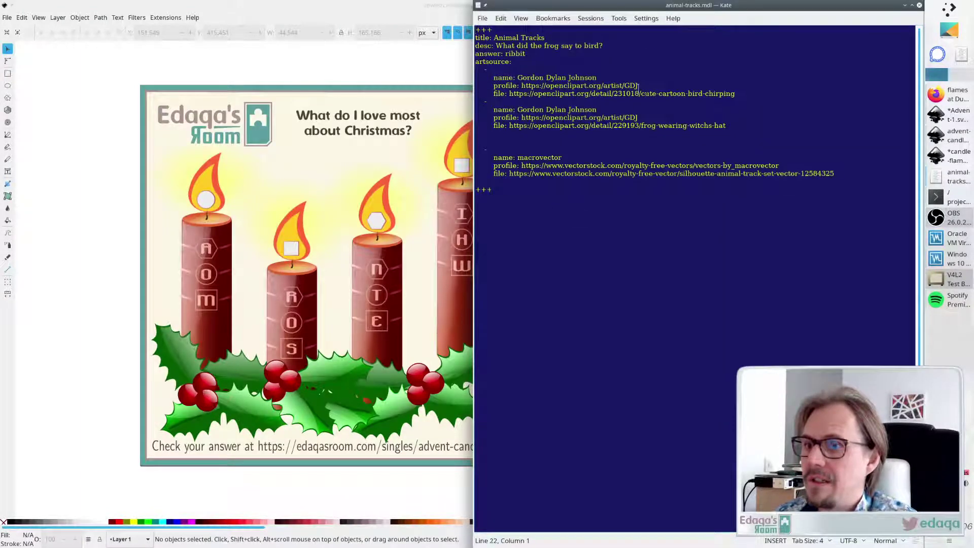
{"action": "left_click_drag", "start_coordinate": [528, 63], "coordinate": [476, 30]}
{"action": "left_click", "coordinate": [735, 236]}
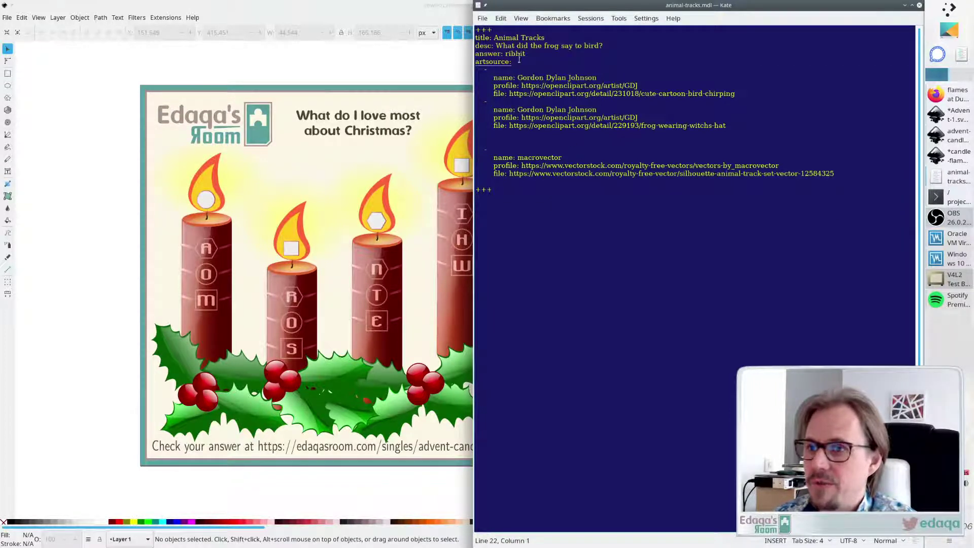
{"action": "left_click_drag", "start_coordinate": [519, 59], "coordinate": [461, 32]}
{"action": "key", "text": "ctrl+c"}
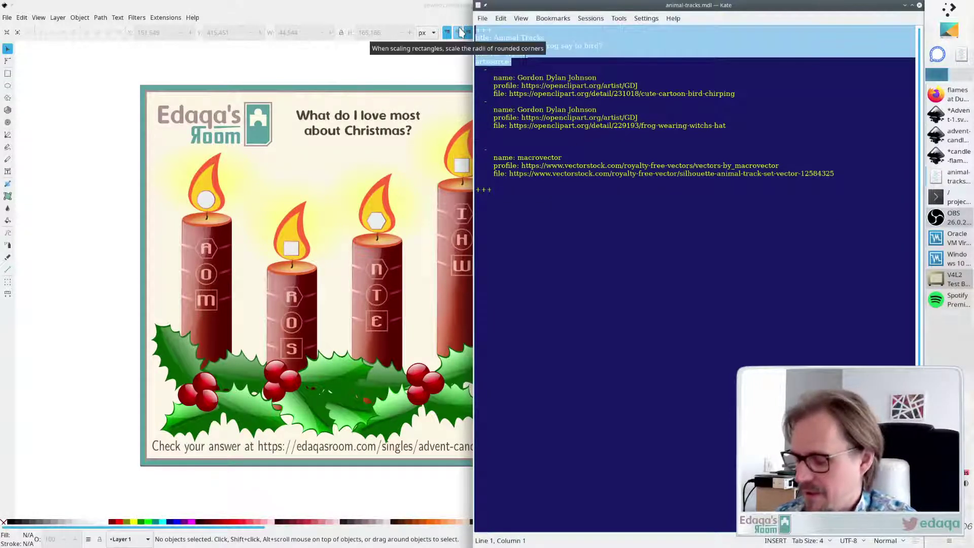
Paste the copied header lines at the end of advent-candles.mdl, below the answer line
{"action": "key", "text": "ctrl+Tab"}
{"action": "key", "text": "ctrl+End"}
{"action": "key", "text": "Return"}
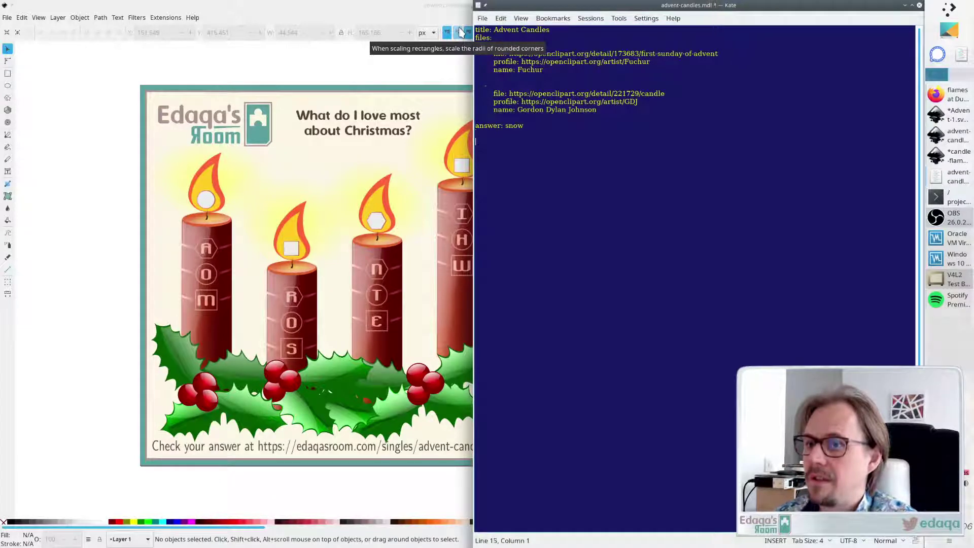
{"action": "key", "text": "ctrl+v"}
Insert a +++ line above the title in advent-candles.mdl
{"action": "key", "text": "ctrl+Home"}
{"action": "key", "text": "Return"}
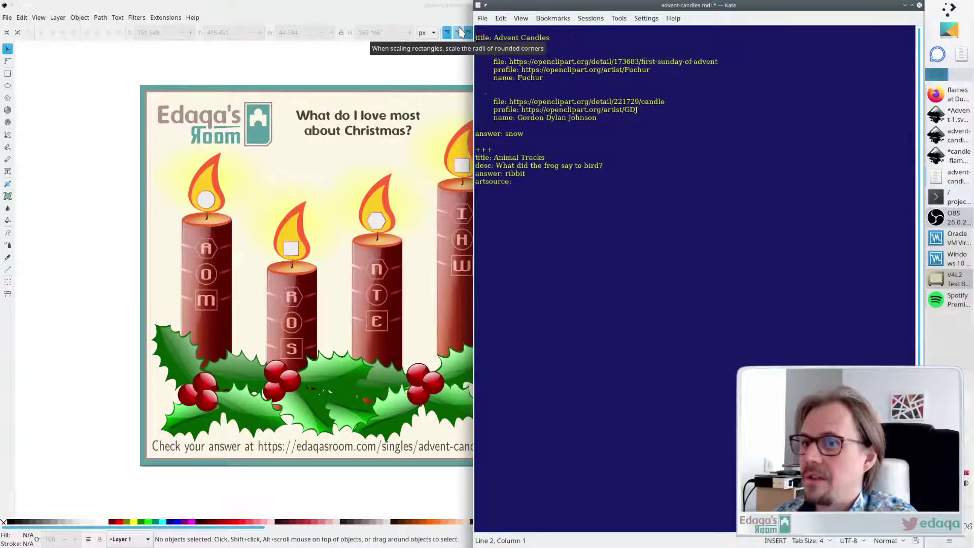
{"action": "key", "text": "Up"}
{"action": "type", "text": "+++"}
Add the line "desc: What do I love most about Christmas?" directly below the Advent Candles title
{"action": "key", "text": "Down"}
{"action": "key", "text": "End"}
{"action": "key", "text": "Return"}
{"action": "type", "text": "desc"}
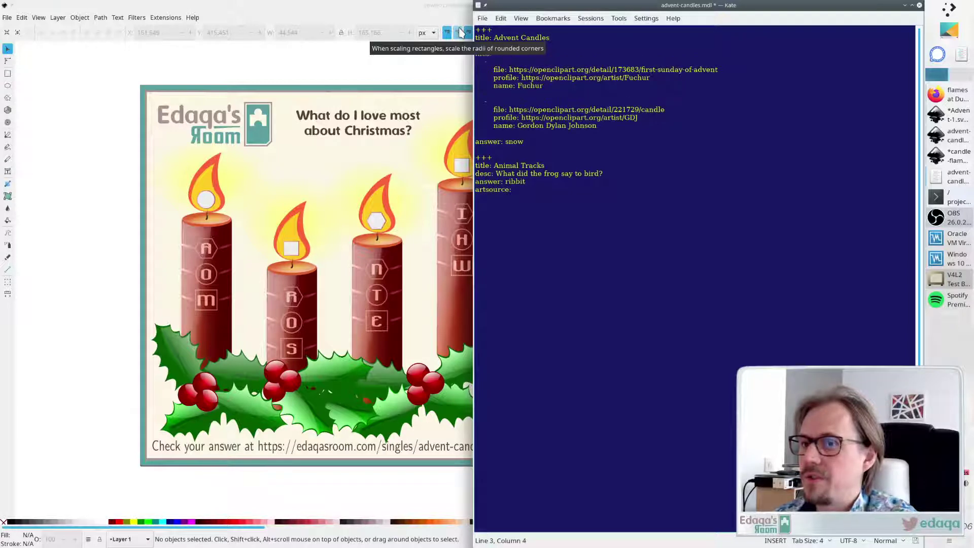
{"action": "type", "text": ": Wh"}
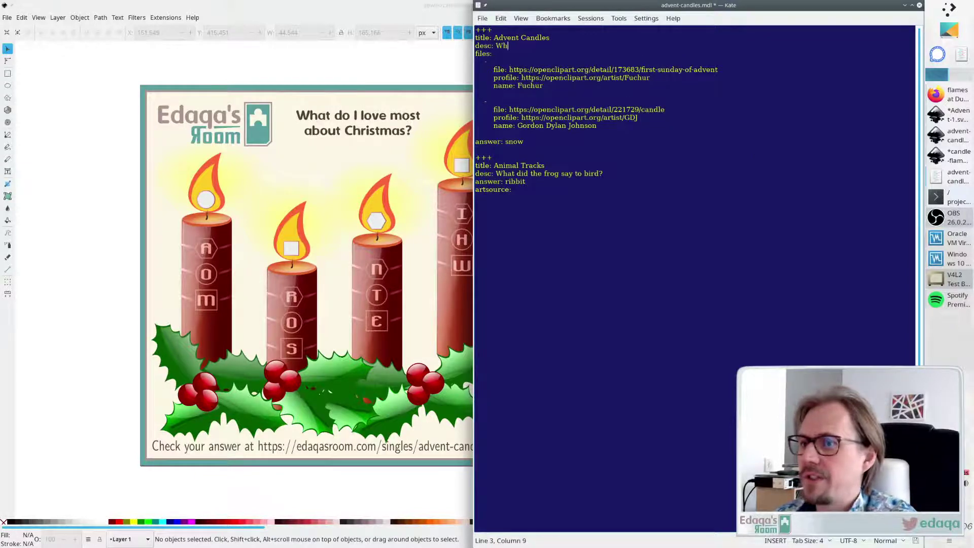
{"action": "type", "text": "atdo Io I "}
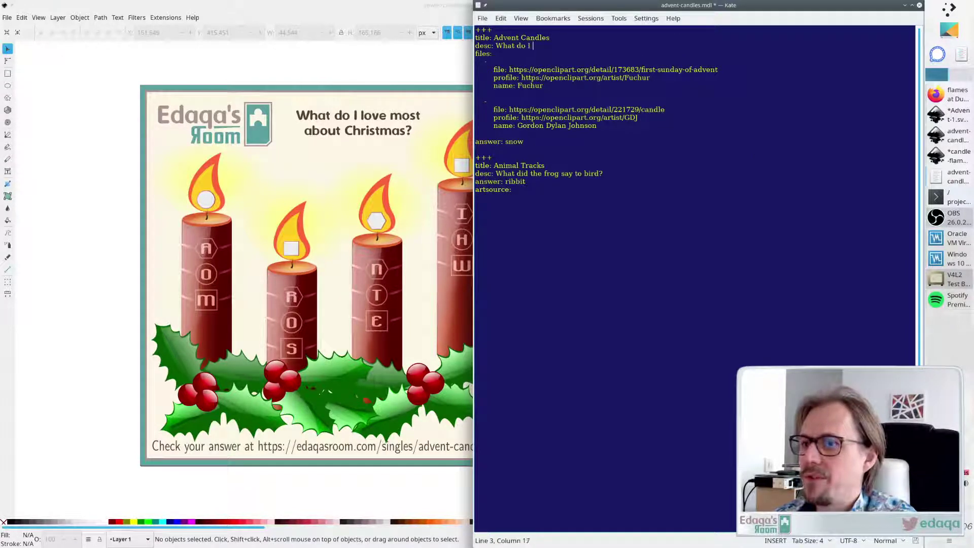
{"action": "type", "text": "love most about"}
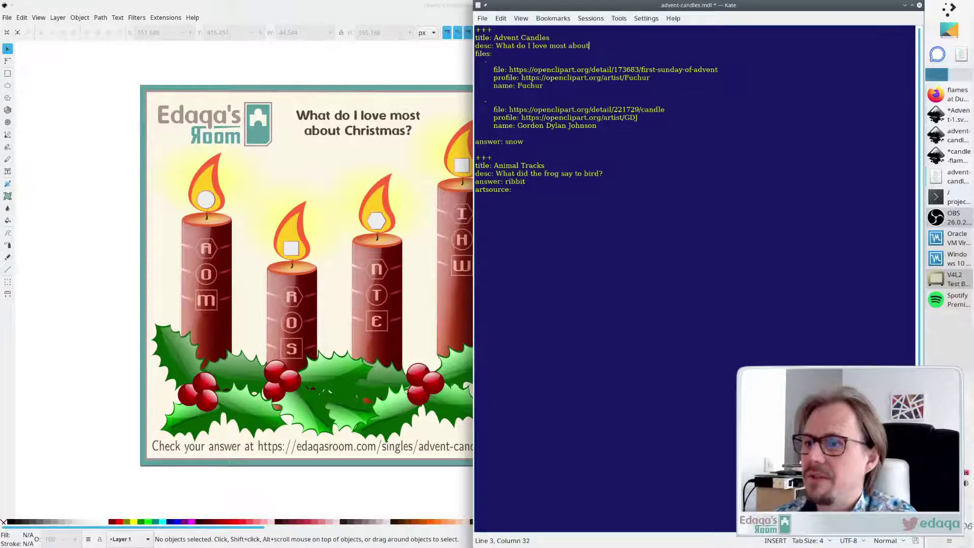
{"action": "type", "text": " Christmas?"}
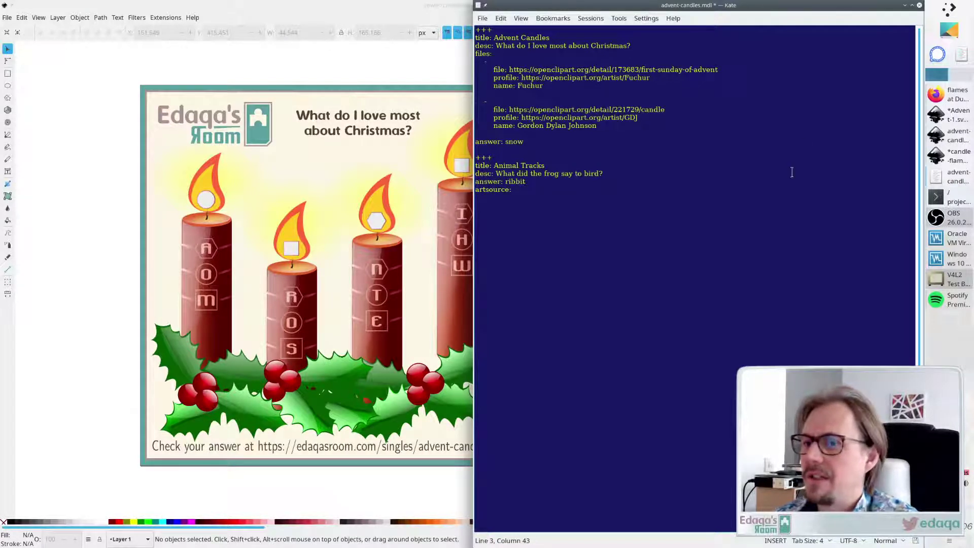
Rename the "files" key in advent-candles.mdl to "artsource"
{"action": "left_click", "coordinate": [614, 124]}
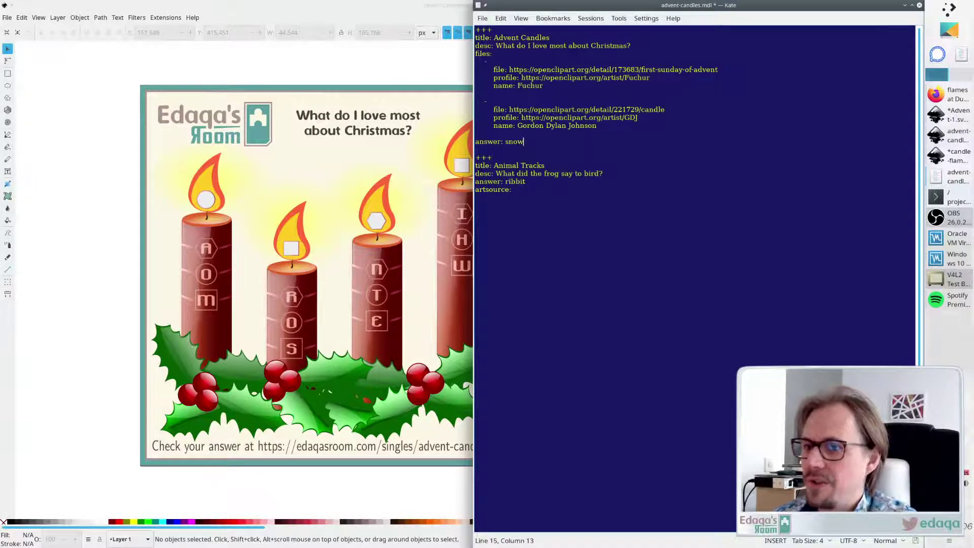
{"action": "left_click", "coordinate": [477, 53]}
{"action": "type", "text": "art"}
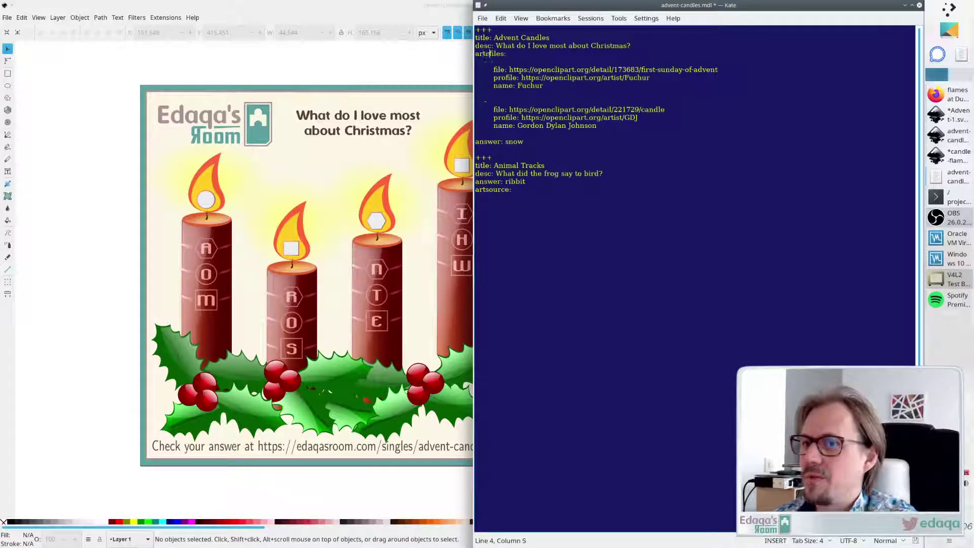
{"action": "key", "text": "shift+Right"}
{"action": "key", "text": "shift+Right"}
{"action": "key", "text": "shift+Right"}
{"action": "key", "text": "shift+Right"}
{"action": "key", "text": "shift+Right"}
{"action": "type", "text": "source"}
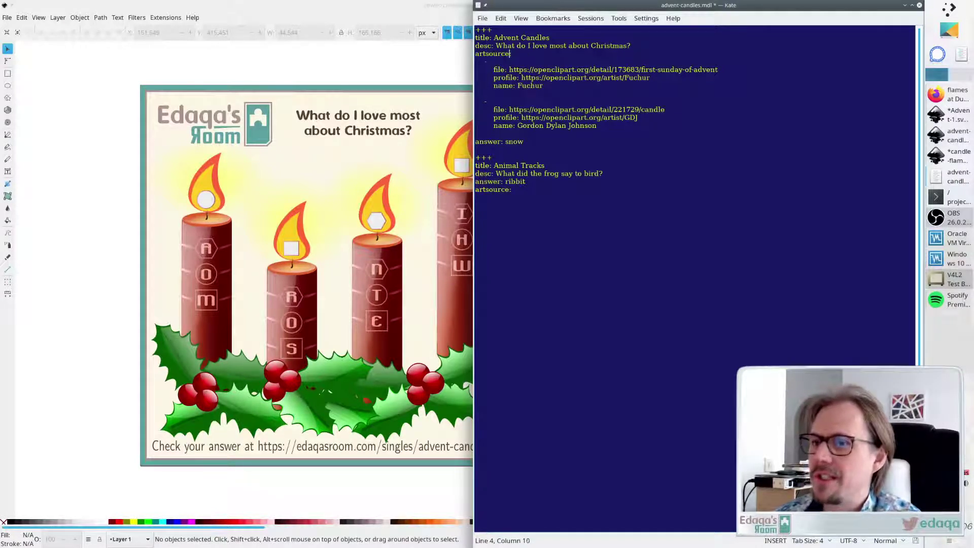
Remove the blank line after the answer and the pasted Animal Tracks lines, keeping the closing +++, and save the file
{"action": "key", "text": "Down"}
{"action": "key", "text": "Down"}
{"action": "key", "text": "Down"}
{"action": "key", "text": "Down"}
{"action": "key", "text": "Down"}
{"action": "key", "text": "Down"}
{"action": "key", "text": "Down"}
{"action": "key", "text": "Down"}
{"action": "key", "text": "Down"}
{"action": "key", "text": "Down"}
{"action": "key", "text": "Down"}
{"action": "key", "text": "Down"}
{"action": "key", "text": "Delete"}
{"action": "key", "text": "Down"}
{"action": "key", "text": "shift+Down"}
{"action": "key", "text": "shift+Down"}
{"action": "key", "text": "shift+Down"}
{"action": "key", "text": "shift+End"}
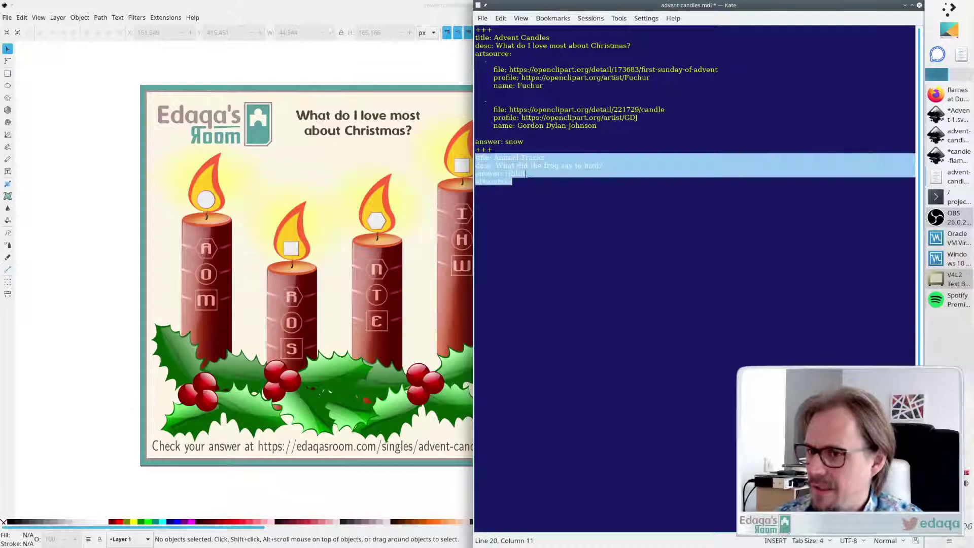
{"action": "key", "text": "ctrl+x"}
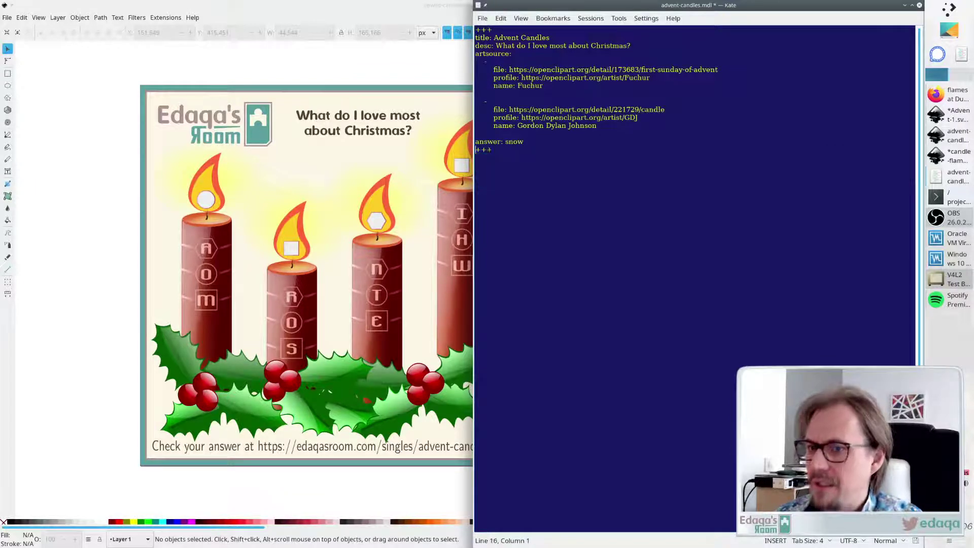
{"action": "key", "text": "ctrl+Home"}
{"action": "key", "text": "ctrl+s"}
Return to the card in Inkscape, delete the SOR, TNE, MAO, WHI reference text beside it and save the drawing
{"action": "left_click", "coordinate": [395, 5]}
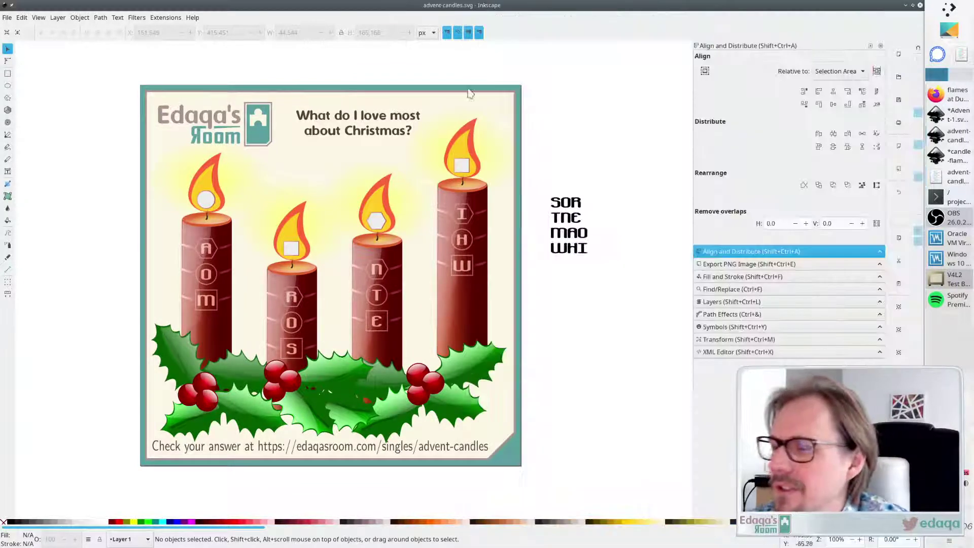
{"action": "left_click", "coordinate": [568, 238]}
{"action": "key", "text": "Delete"}
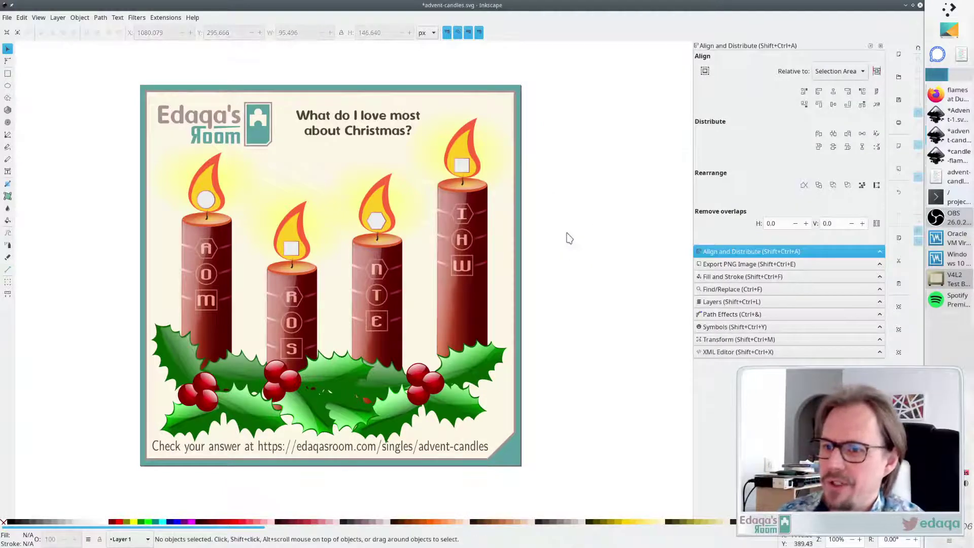
{"action": "key", "text": "ctrl+s"}
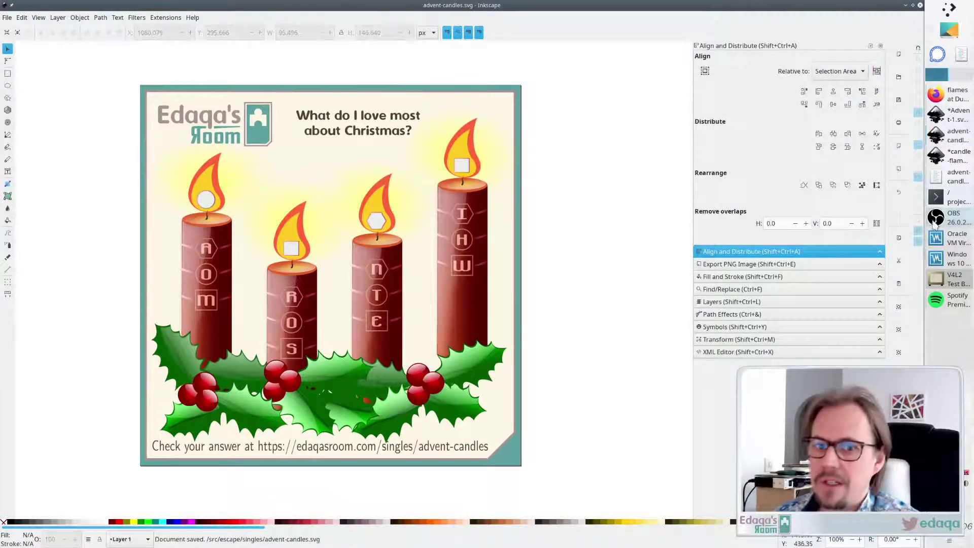
Switch to the Konsole terminal, change to the /src/escape directory and run "just dev"
{"action": "left_click", "coordinate": [954, 201]}
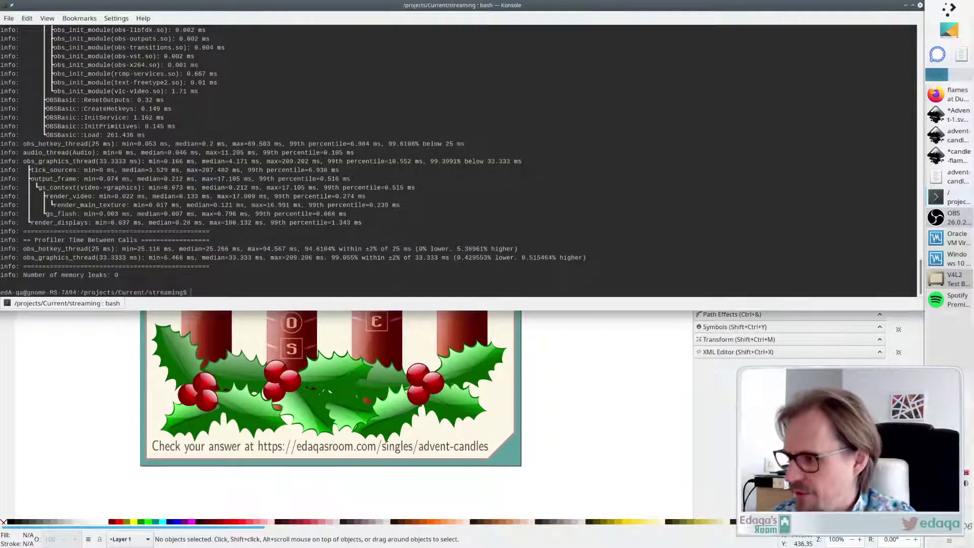
{"action": "type", "text": "cd /src/esca"}
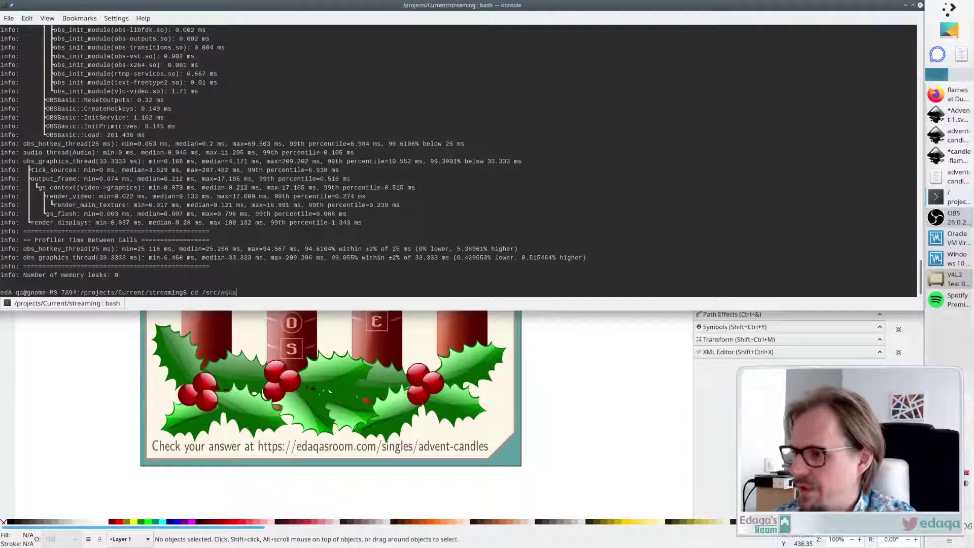
{"action": "type", "text": "pe"}
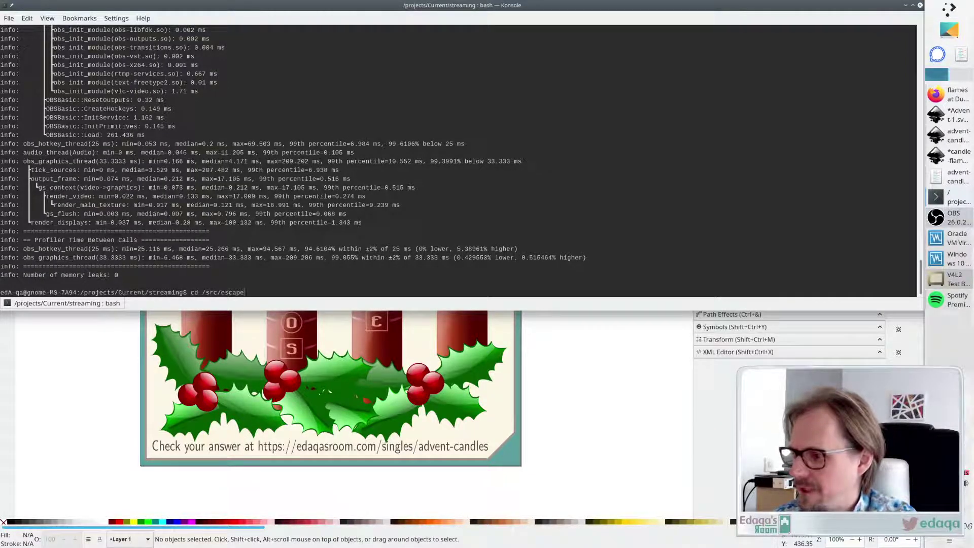
{"action": "key", "text": "Return"}
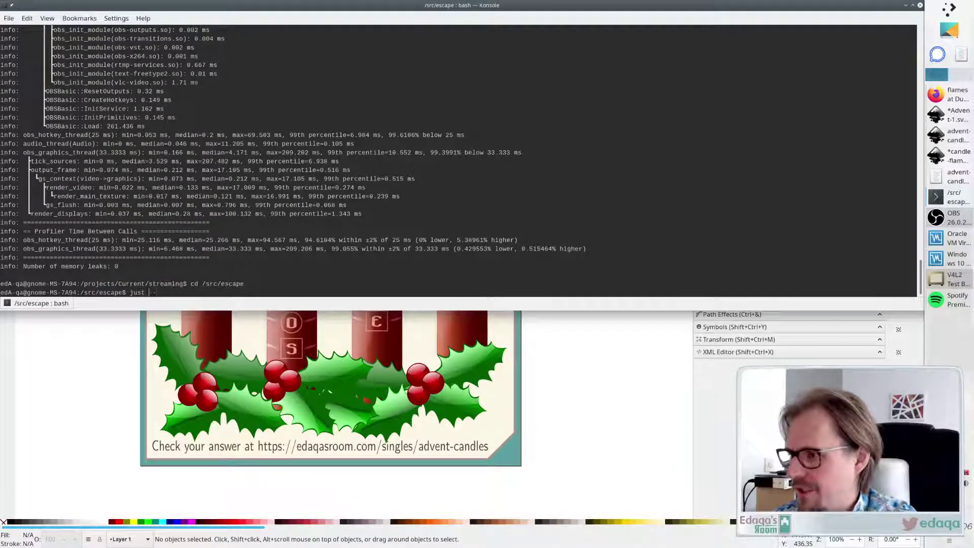
{"action": "type", "text": "just dev"}
{"action": "key", "text": "Return"}
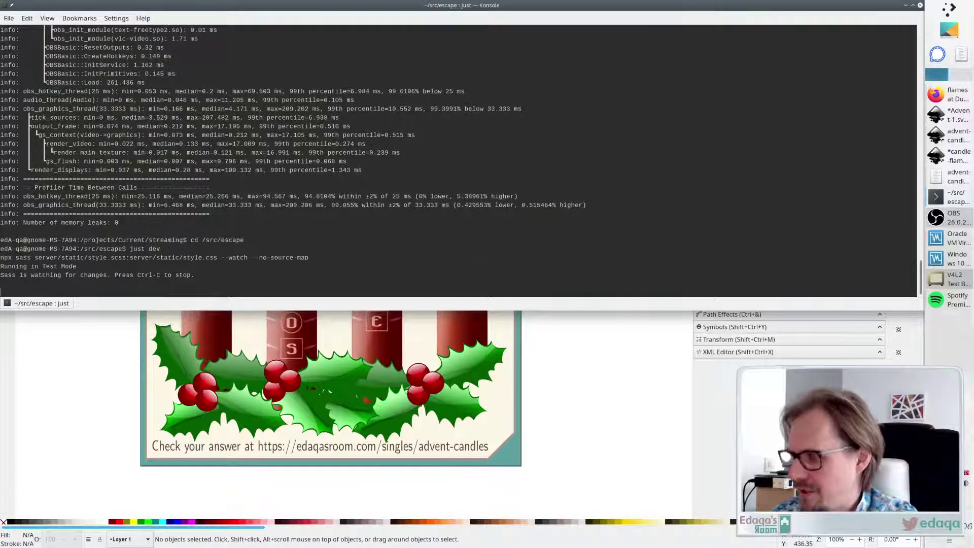
Open a second terminal session in /src/escape and list the available recipes with "just --list"
{"action": "key", "text": "ctrl+shift+t"}
{"action": "type", "text": "just "}
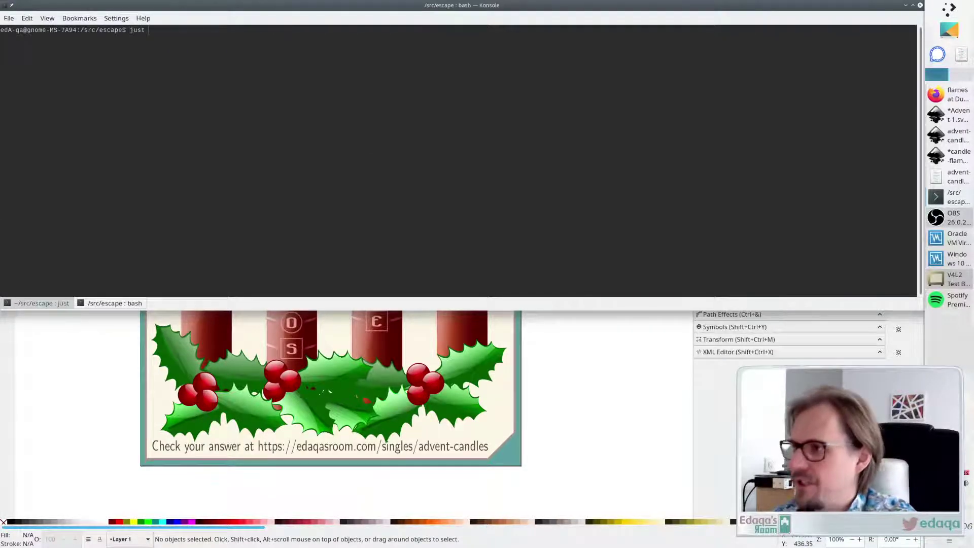
{"action": "type", "text": "--list"}
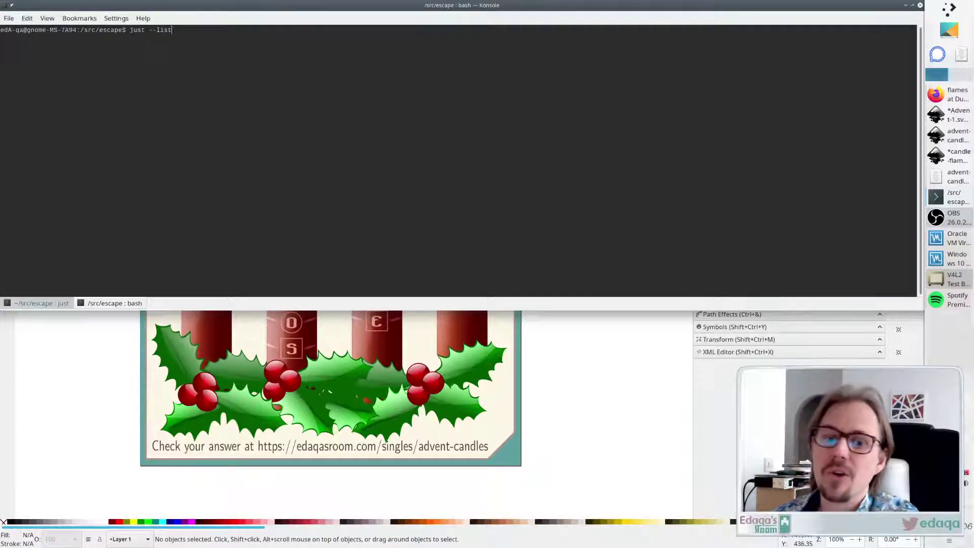
{"action": "key", "text": "Return"}
Build the advent candles puzzle by running "just build-single advent-candles"
{"action": "type", "text": "j"}
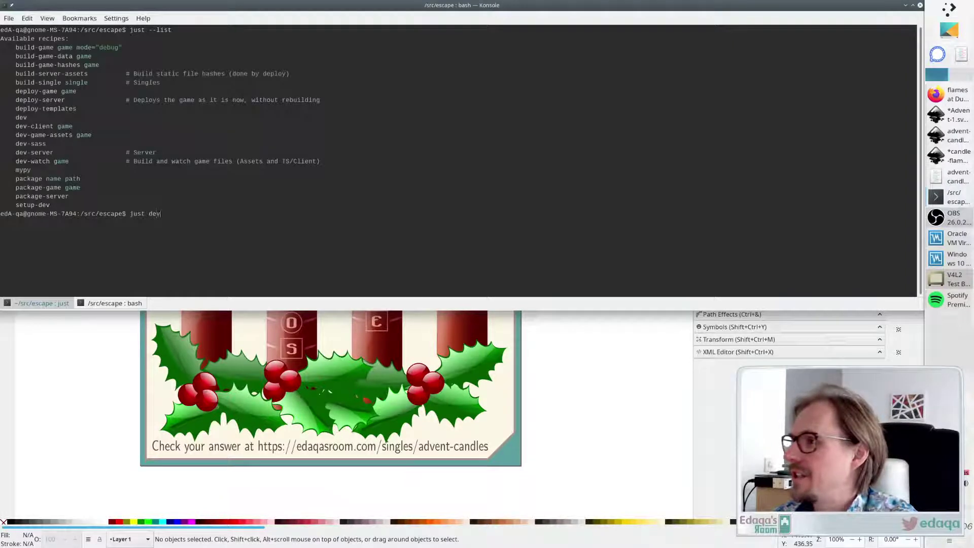
{"action": "type", "text": "ust b"}
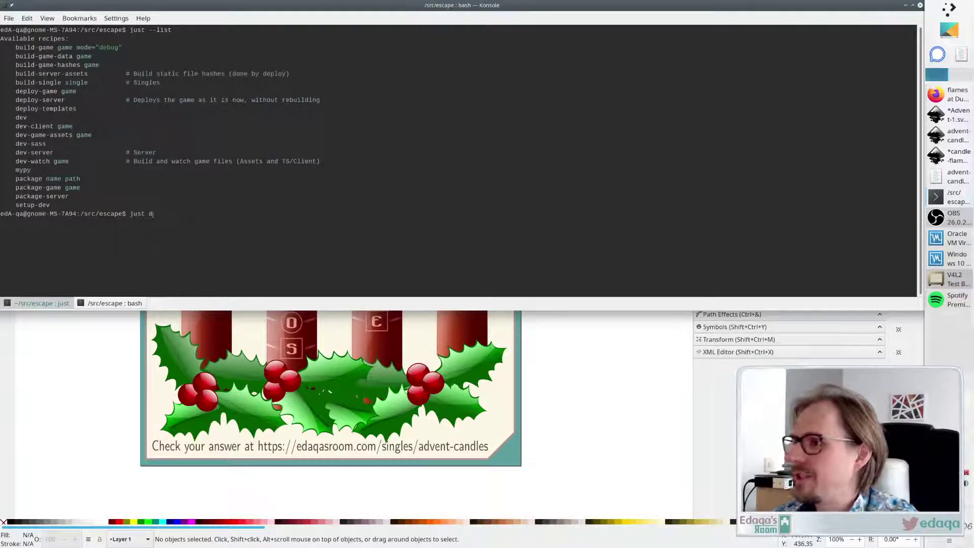
{"action": "type", "text": "uild-single a"}
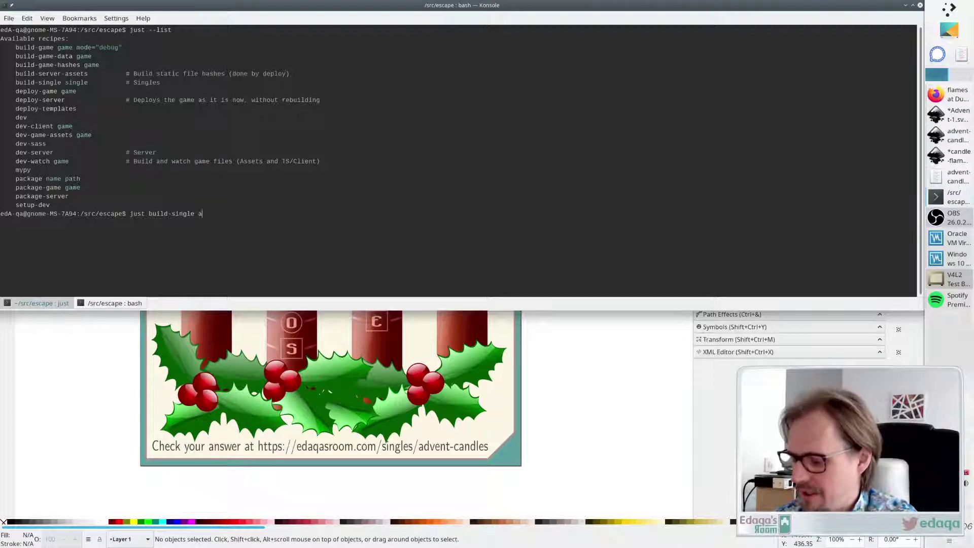
{"action": "type", "text": "dvent-candles"}
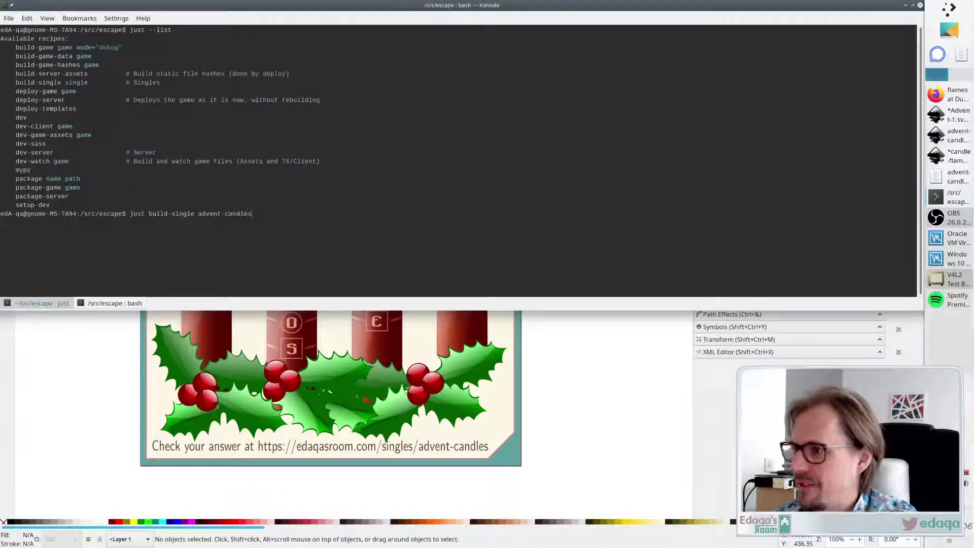
{"action": "key", "text": "Return"}
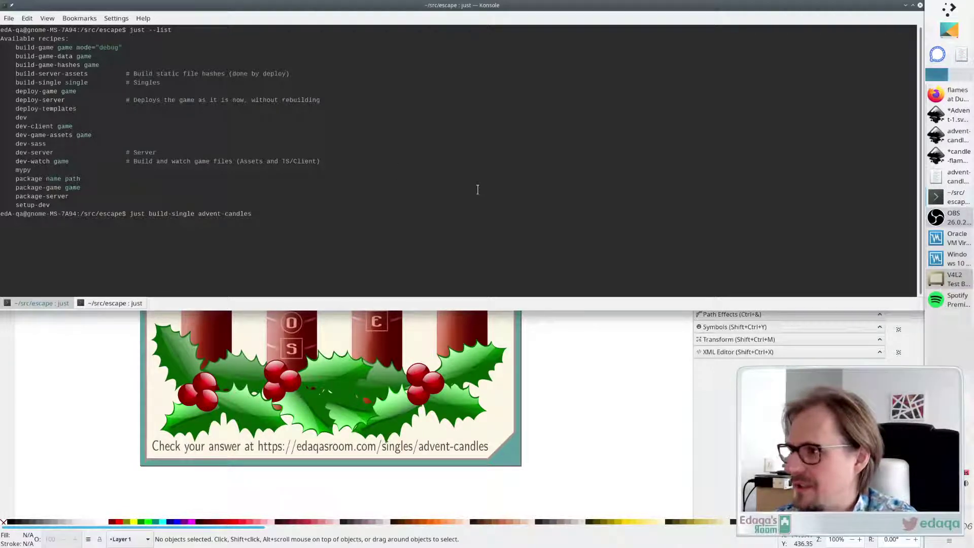
Switch to Firefox and open the local puzzle page at localhost:2500/singles/advent-candles
{"action": "key", "text": "alt+Tab"}
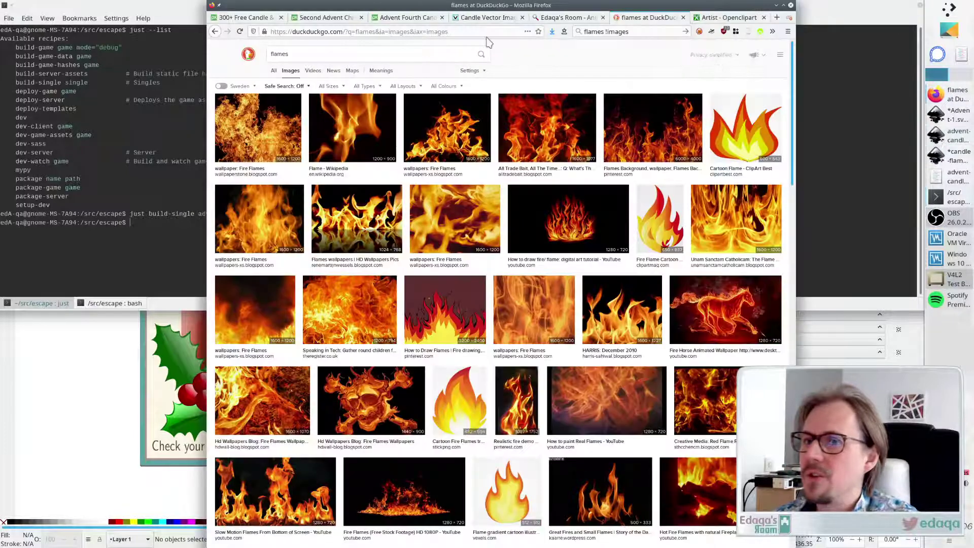
{"action": "key", "text": "ctrl+l"}
{"action": "type", "text": "localhost:2500/"}
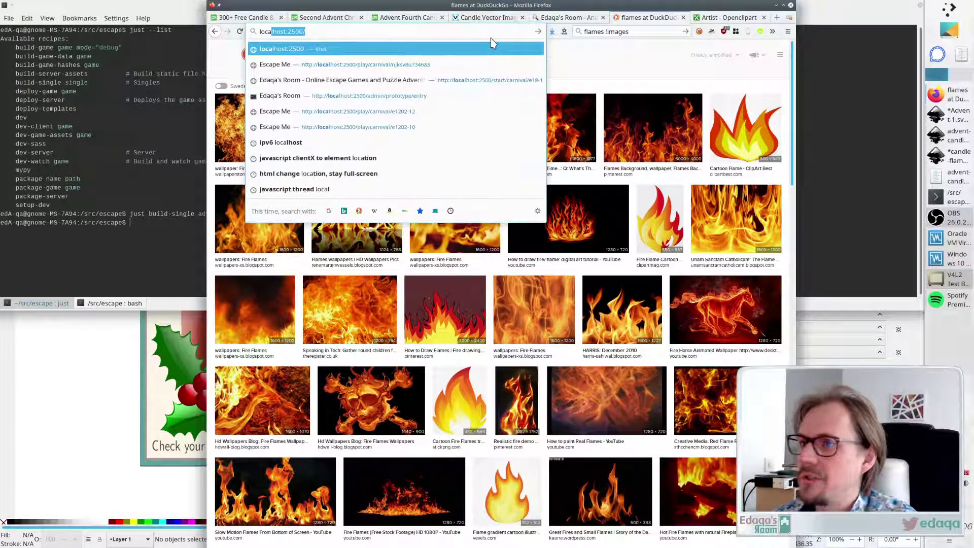
{"action": "key", "text": "Right"}
{"action": "type", "text": "singles/adven"}
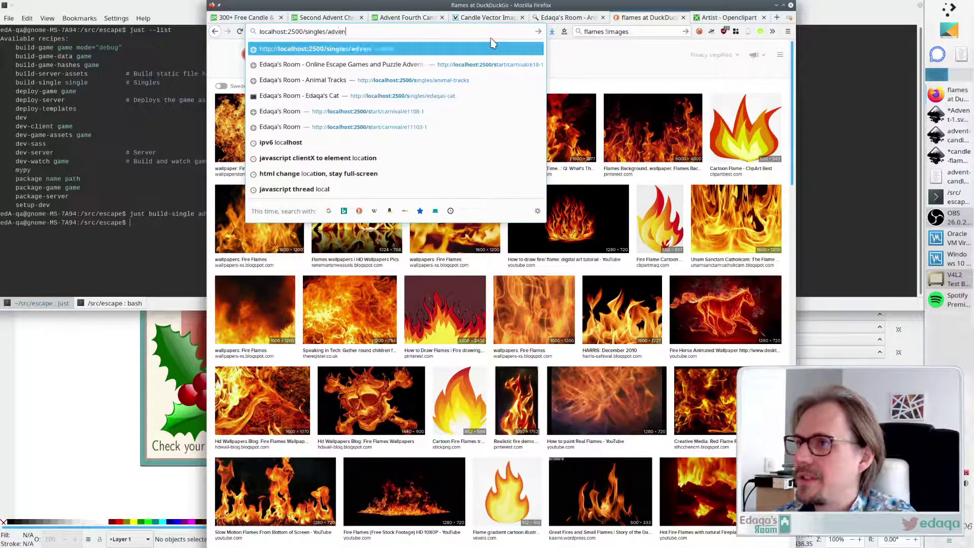
{"action": "type", "text": "t-candles"}
{"action": "key", "text": "Return"}
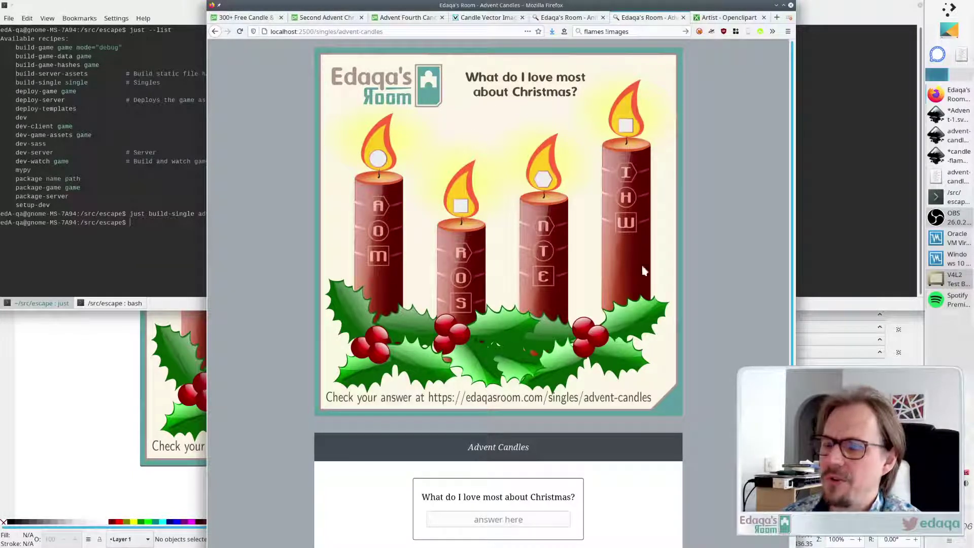
Test the puzzle's answer field with "snow" and look over the rest of the page
{"action": "scroll", "coordinate": [604, 429], "scroll_direction": "down", "scroll_amount": 1}
{"action": "scroll", "coordinate": [604, 428], "scroll_direction": "down", "scroll_amount": 1}
{"action": "left_click", "coordinate": [504, 496]}
{"action": "type", "text": "s"}
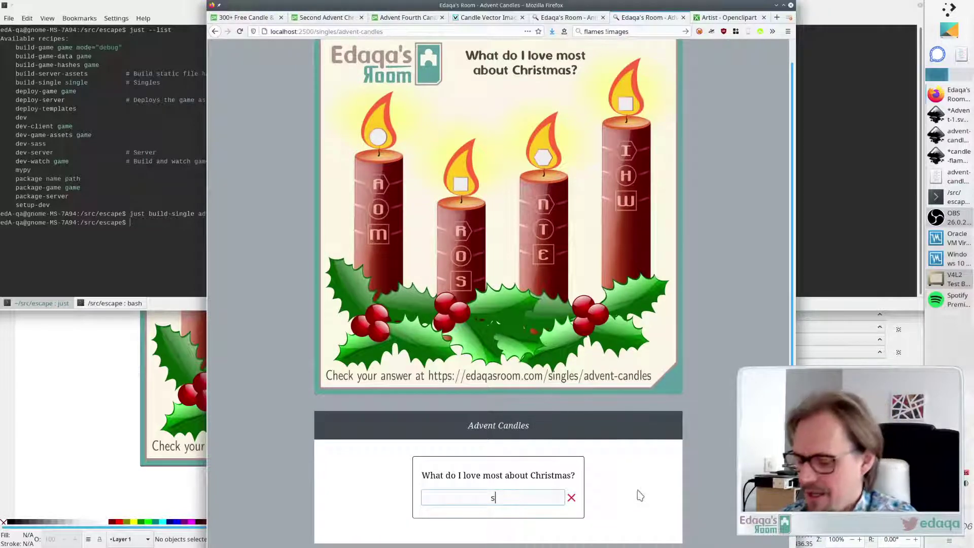
{"action": "type", "text": "now"}
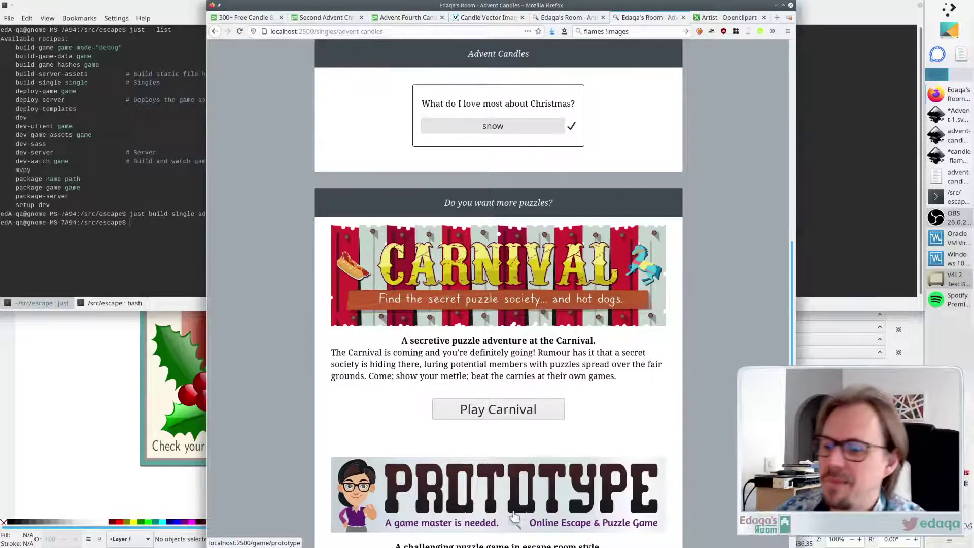
{"action": "scroll", "coordinate": [502, 411], "scroll_direction": "down", "scroll_amount": 2}
{"action": "scroll", "coordinate": [718, 355], "scroll_direction": "up", "scroll_amount": 10}
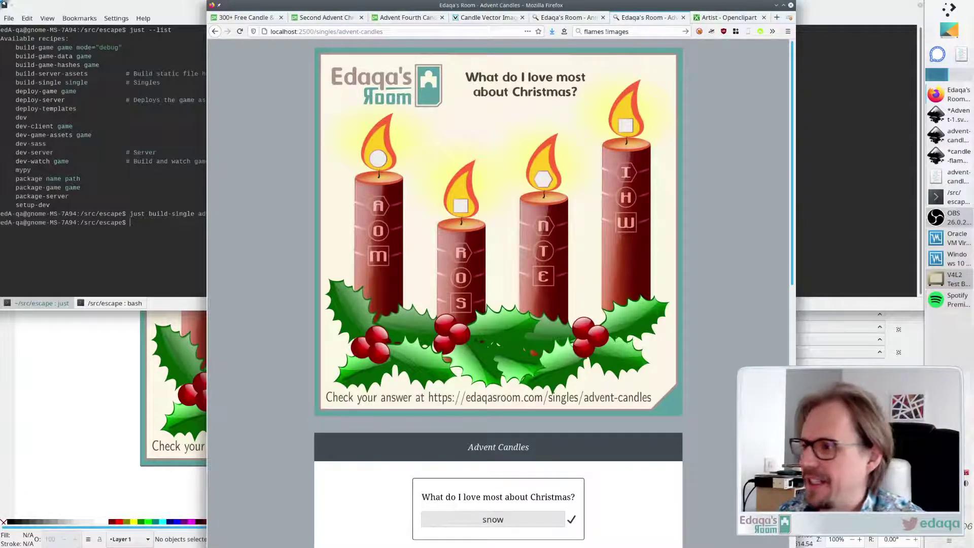
Return to the Konsole terminal and deploy the puzzle by running "just deploy-game singles"
{"action": "mouse_move", "coordinate": [0, 0]}
{"action": "left_click", "coordinate": [379, 148]}
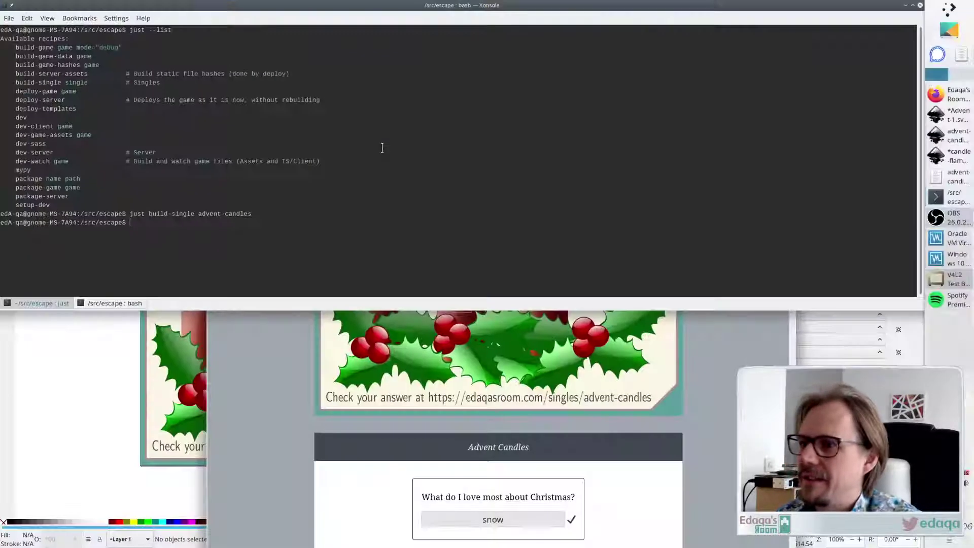
{"action": "type", "text": "just"}
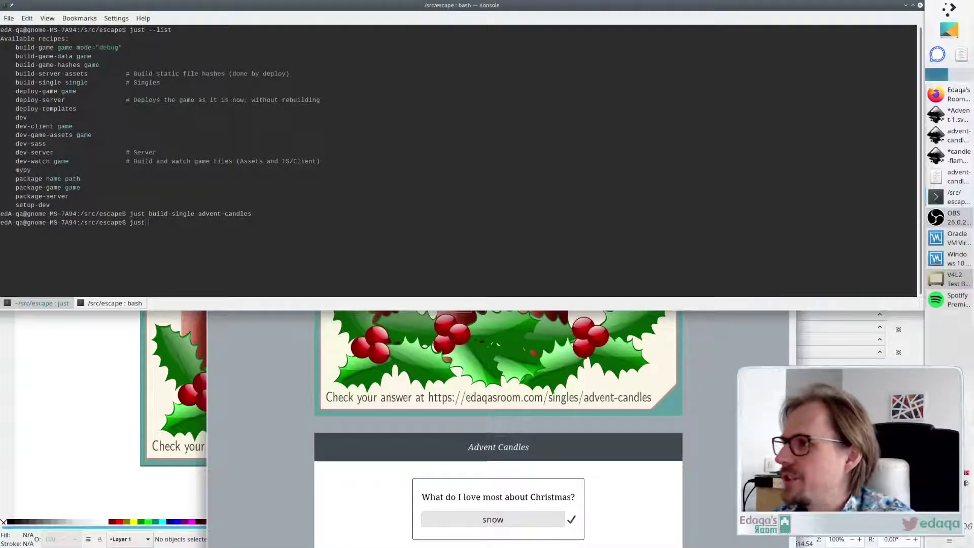
{"action": "type", "text": " deploy-game singles"}
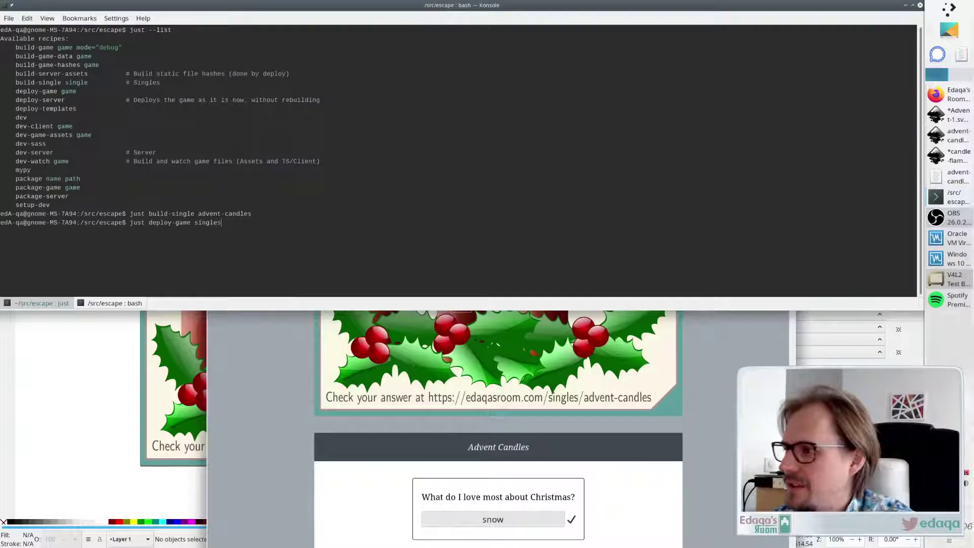
{"action": "key", "text": "Return"}
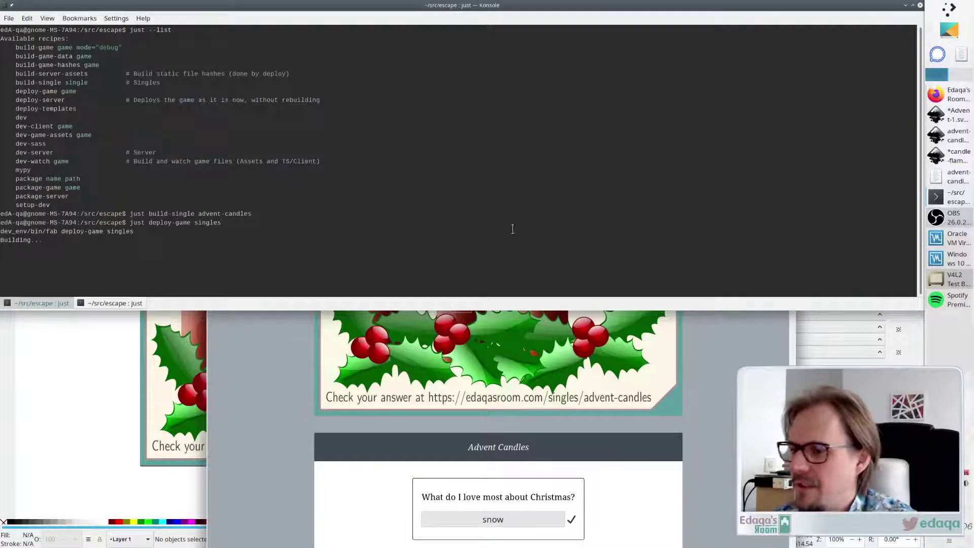
Switch back to Firefox and open the deployed puzzle page at edaqasroom.com/singles/advent-candles to check it
{"action": "left_click", "coordinate": [289, 427]}
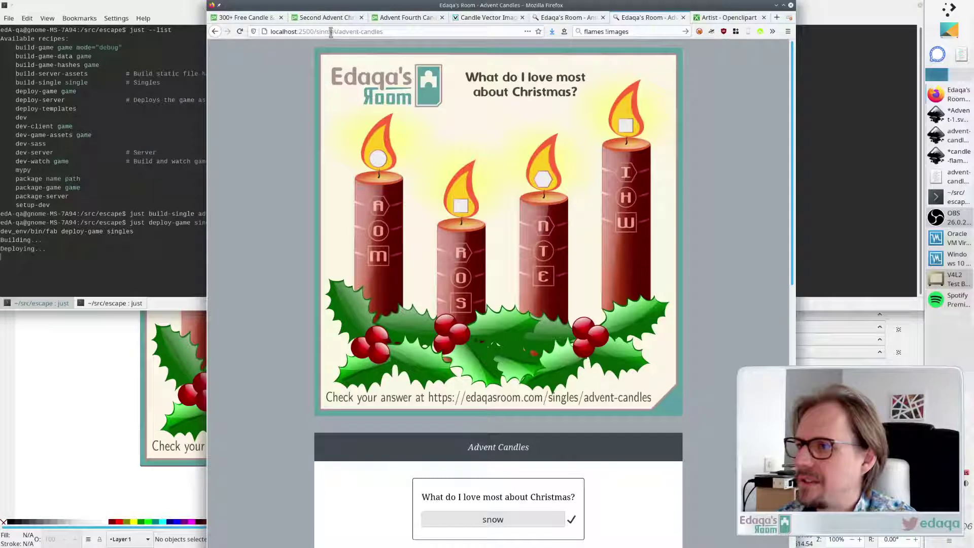
{"action": "left_click_drag", "start_coordinate": [314, 32], "coordinate": [263, 33]}
{"action": "type", "text": "edaqsroom.com"}
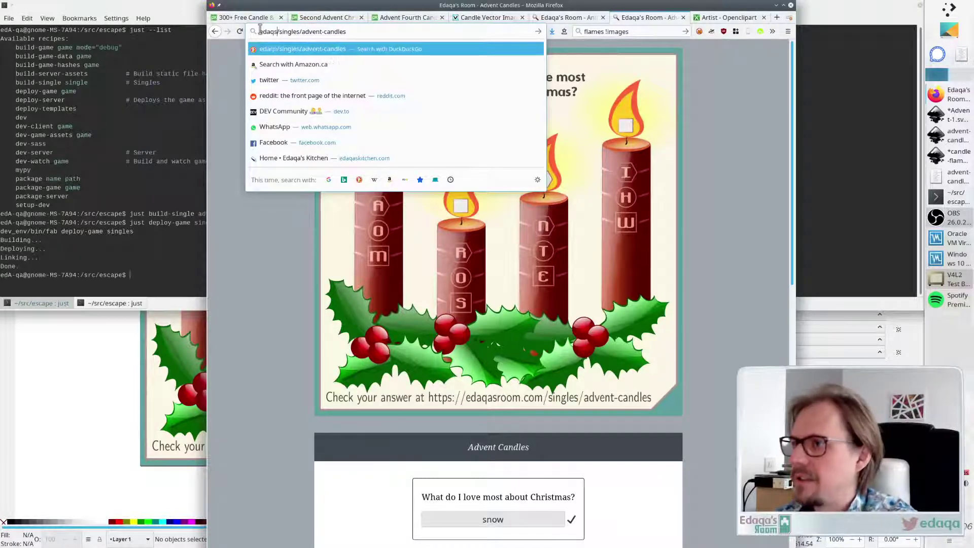
{"action": "key", "text": "Return"}
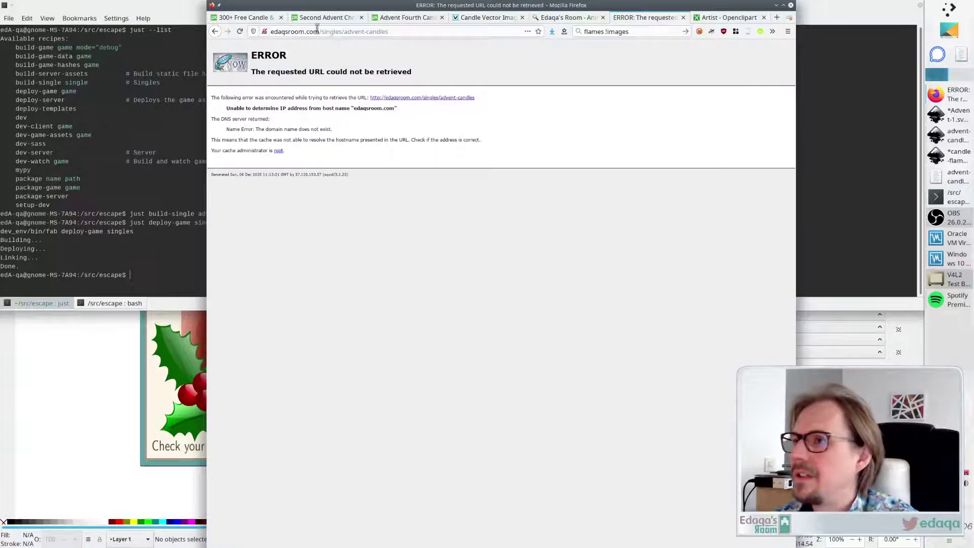
{"action": "left_click", "coordinate": [316, 28]}
{"action": "left_click", "coordinate": [287, 31]}
{"action": "type", "text": "a"}
{"action": "key", "text": "Return"}
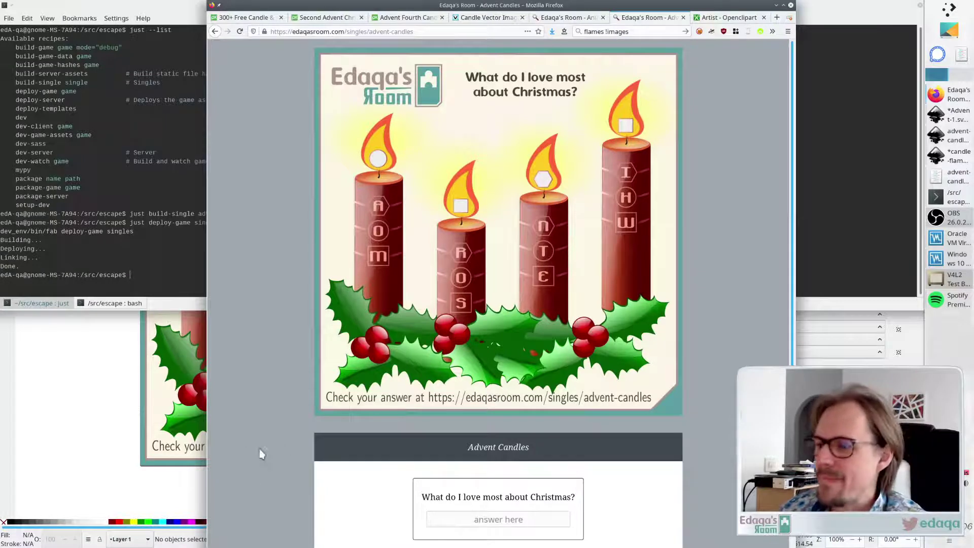
{"action": "scroll", "coordinate": [715, 279], "scroll_direction": "down", "scroll_amount": 1}
{"action": "scroll", "coordinate": [726, 240], "scroll_direction": "up", "scroll_amount": 1}
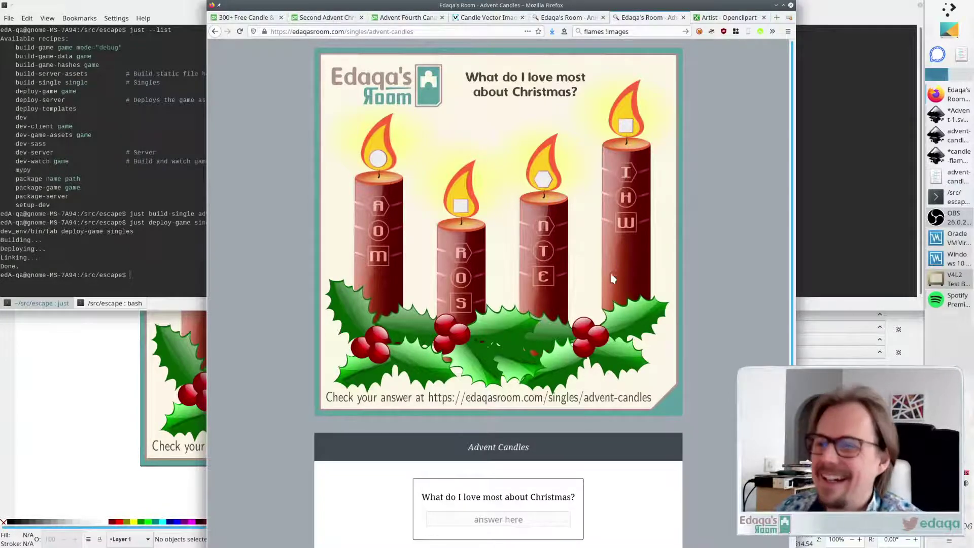
Switch to OBS and change the live stream's scene to Title Card
{"action": "left_click", "coordinate": [950, 228]}
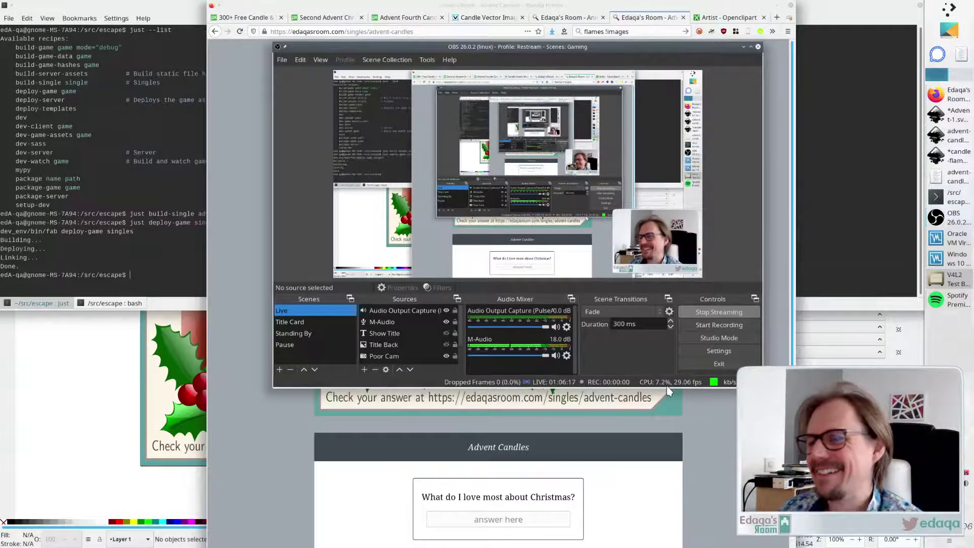
{"action": "left_click", "coordinate": [289, 322]}
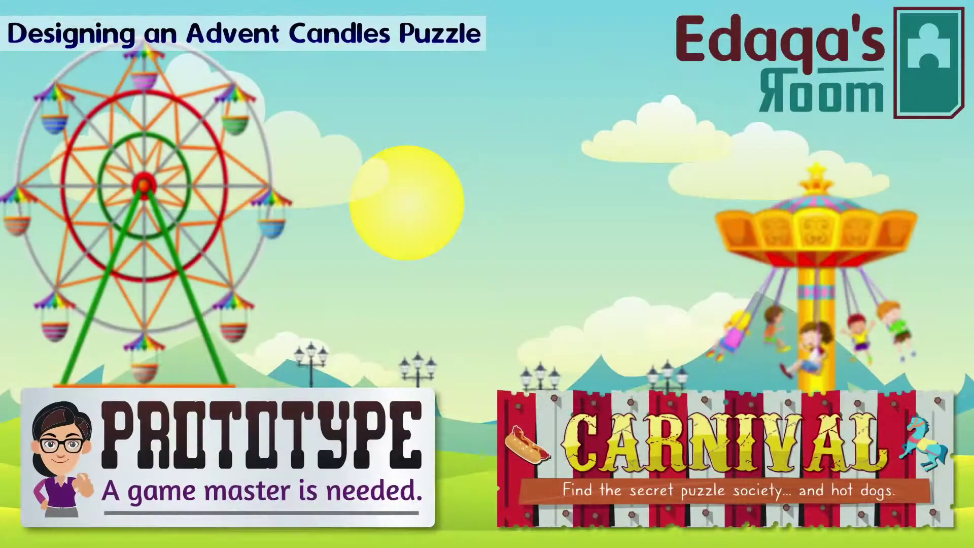